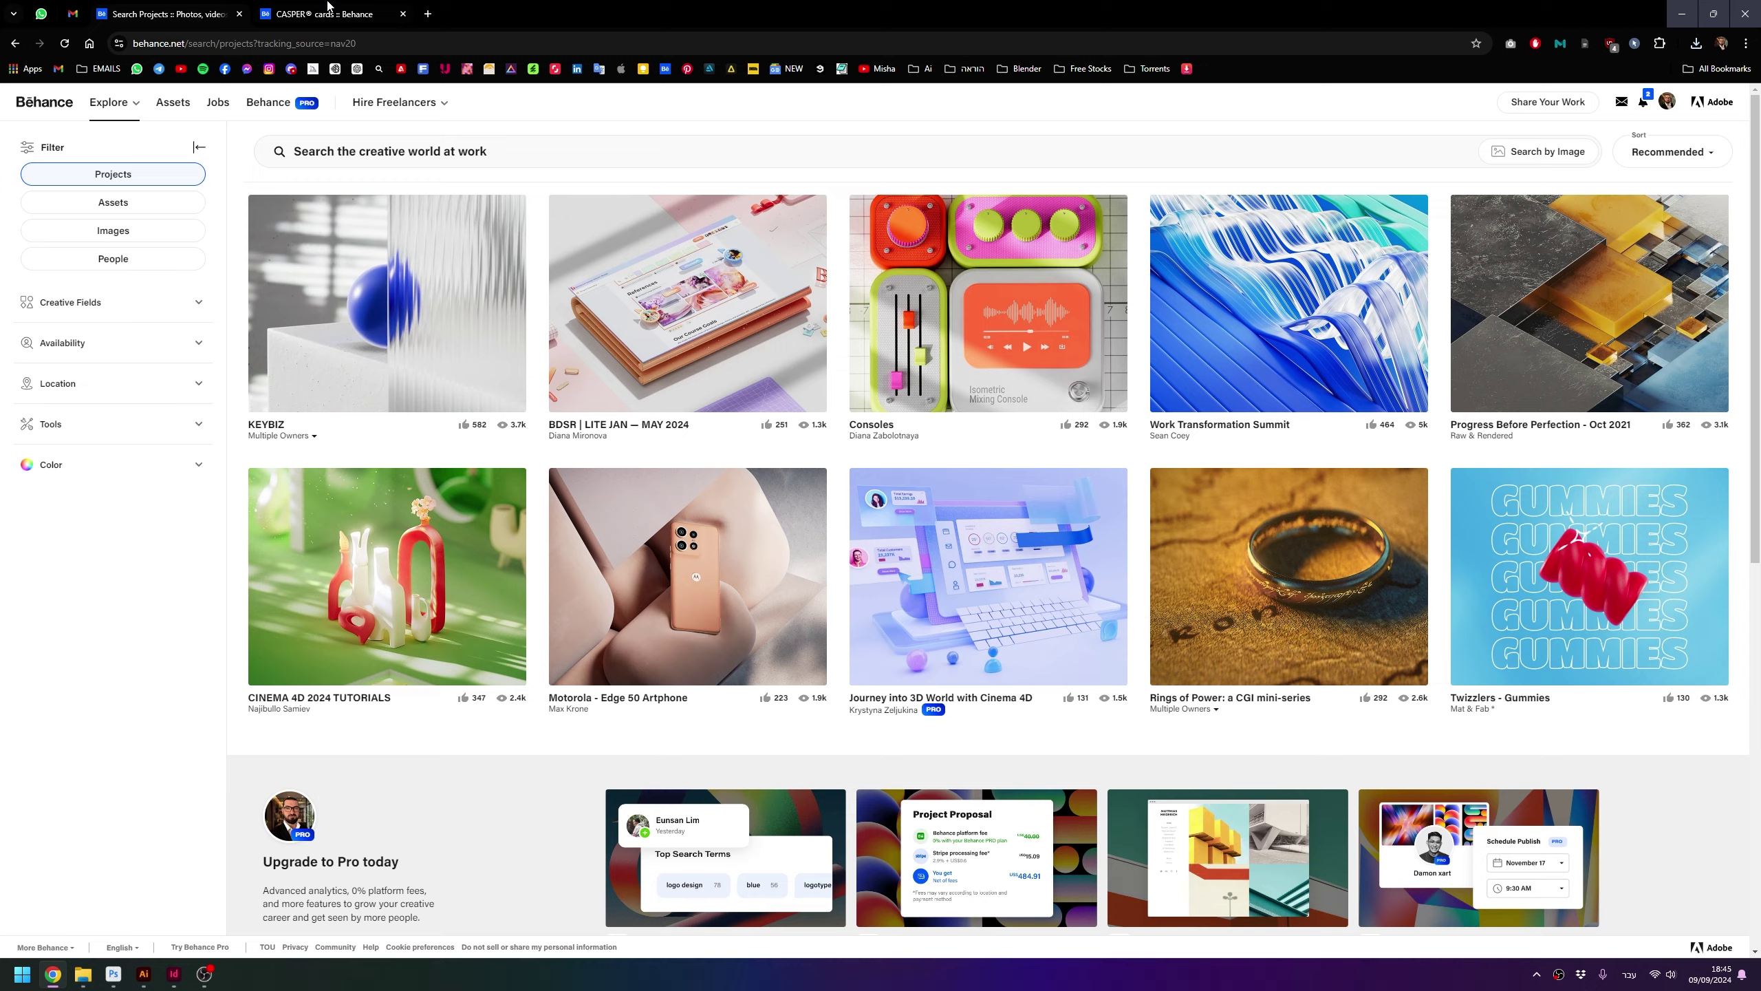
Switch to the CASPER cards project tab and scroll down through it
key("ctrl+Tab")
scroll(1170, 531, "down", 4)
scroll(1131, 583, "down", 3)
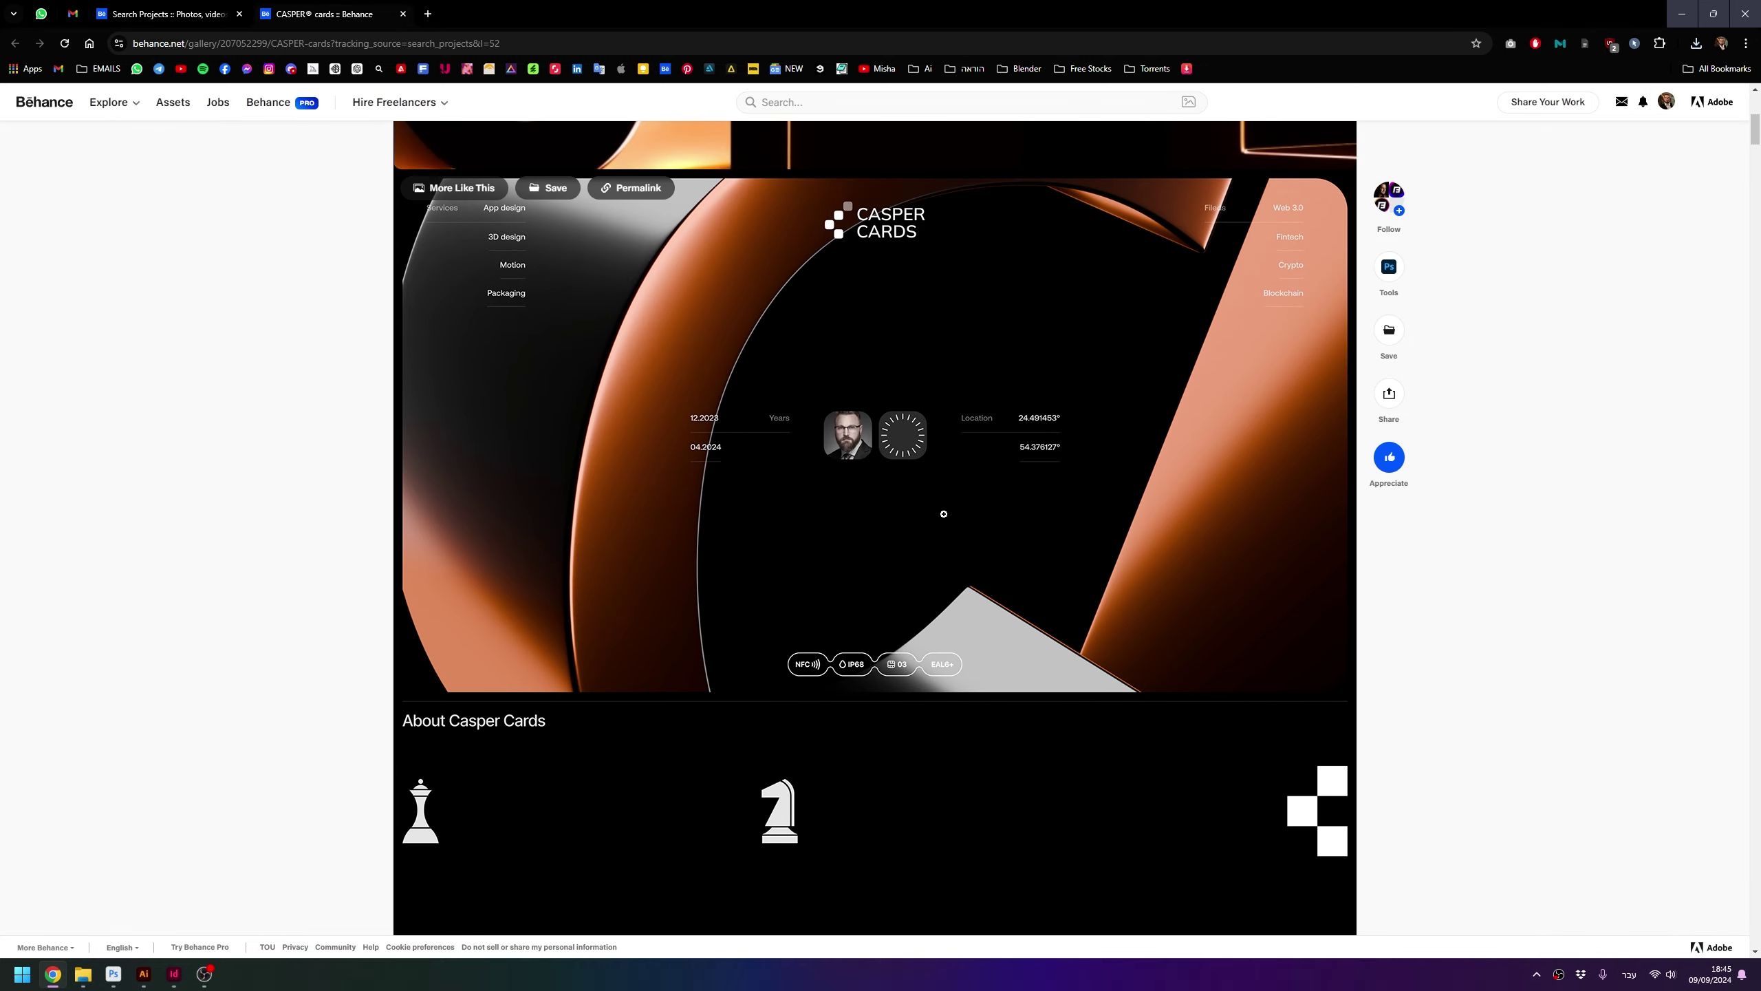
scroll(694, 458, "down", 1)
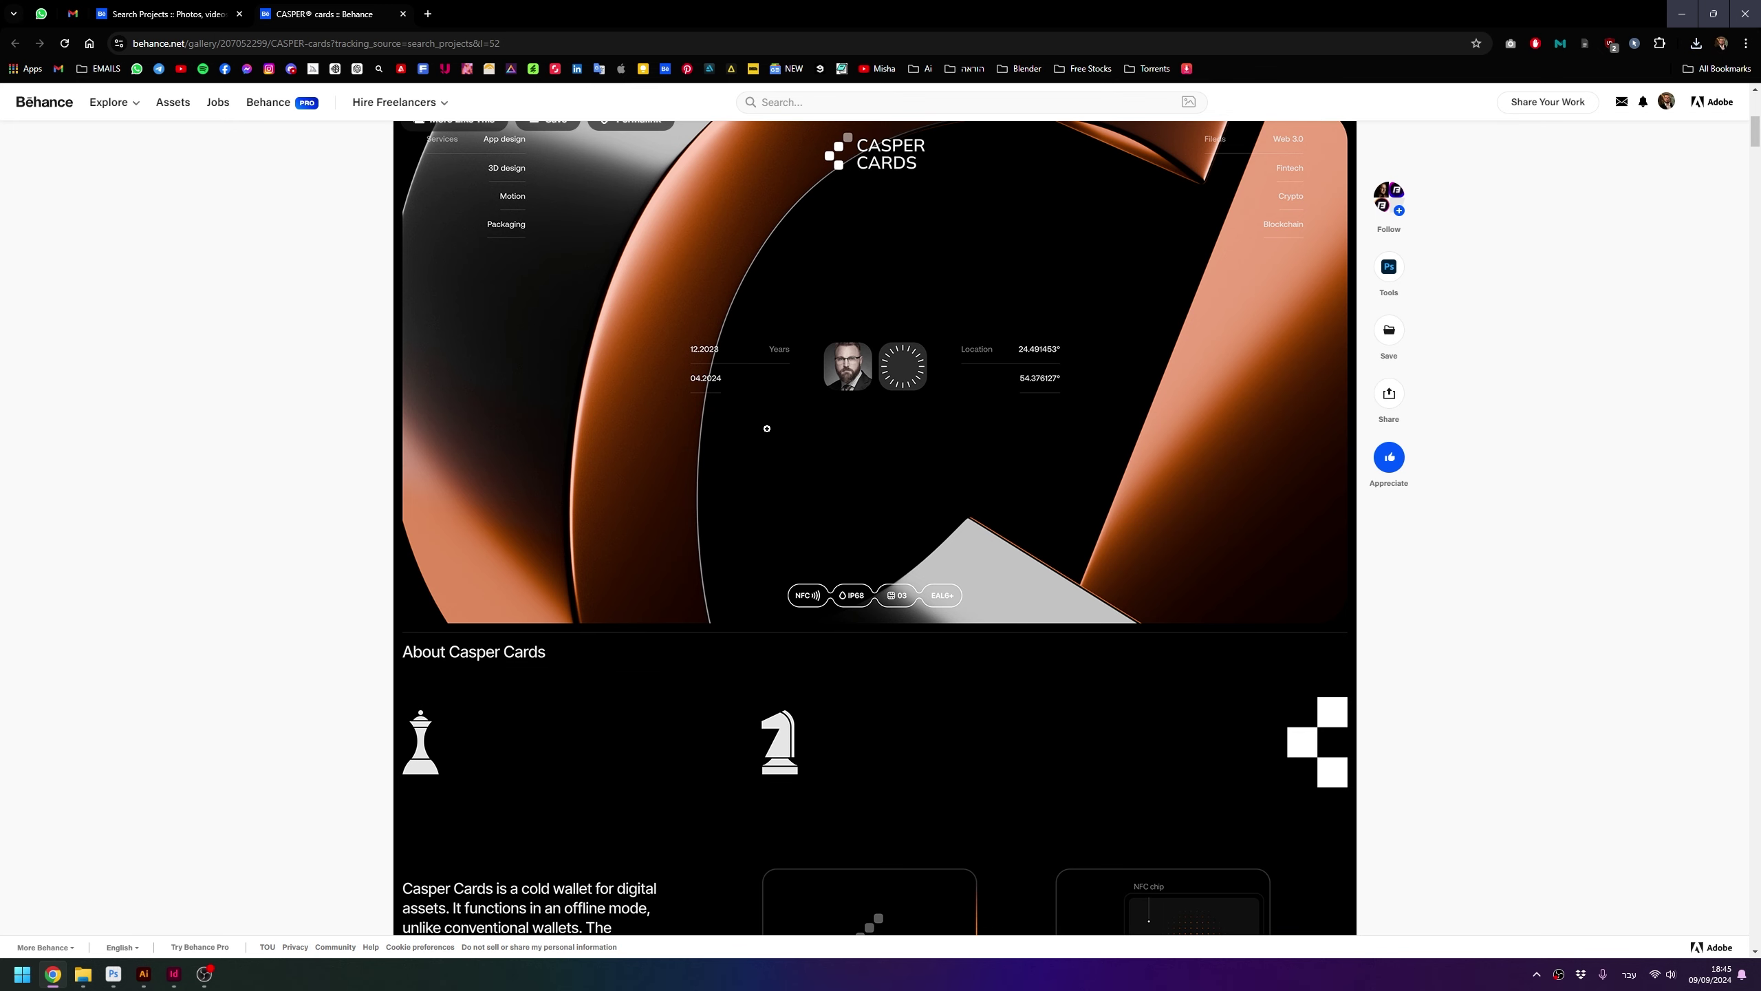
Go back to the Search Projects results and scroll down the grid
key("ctrl+shift+Tab")
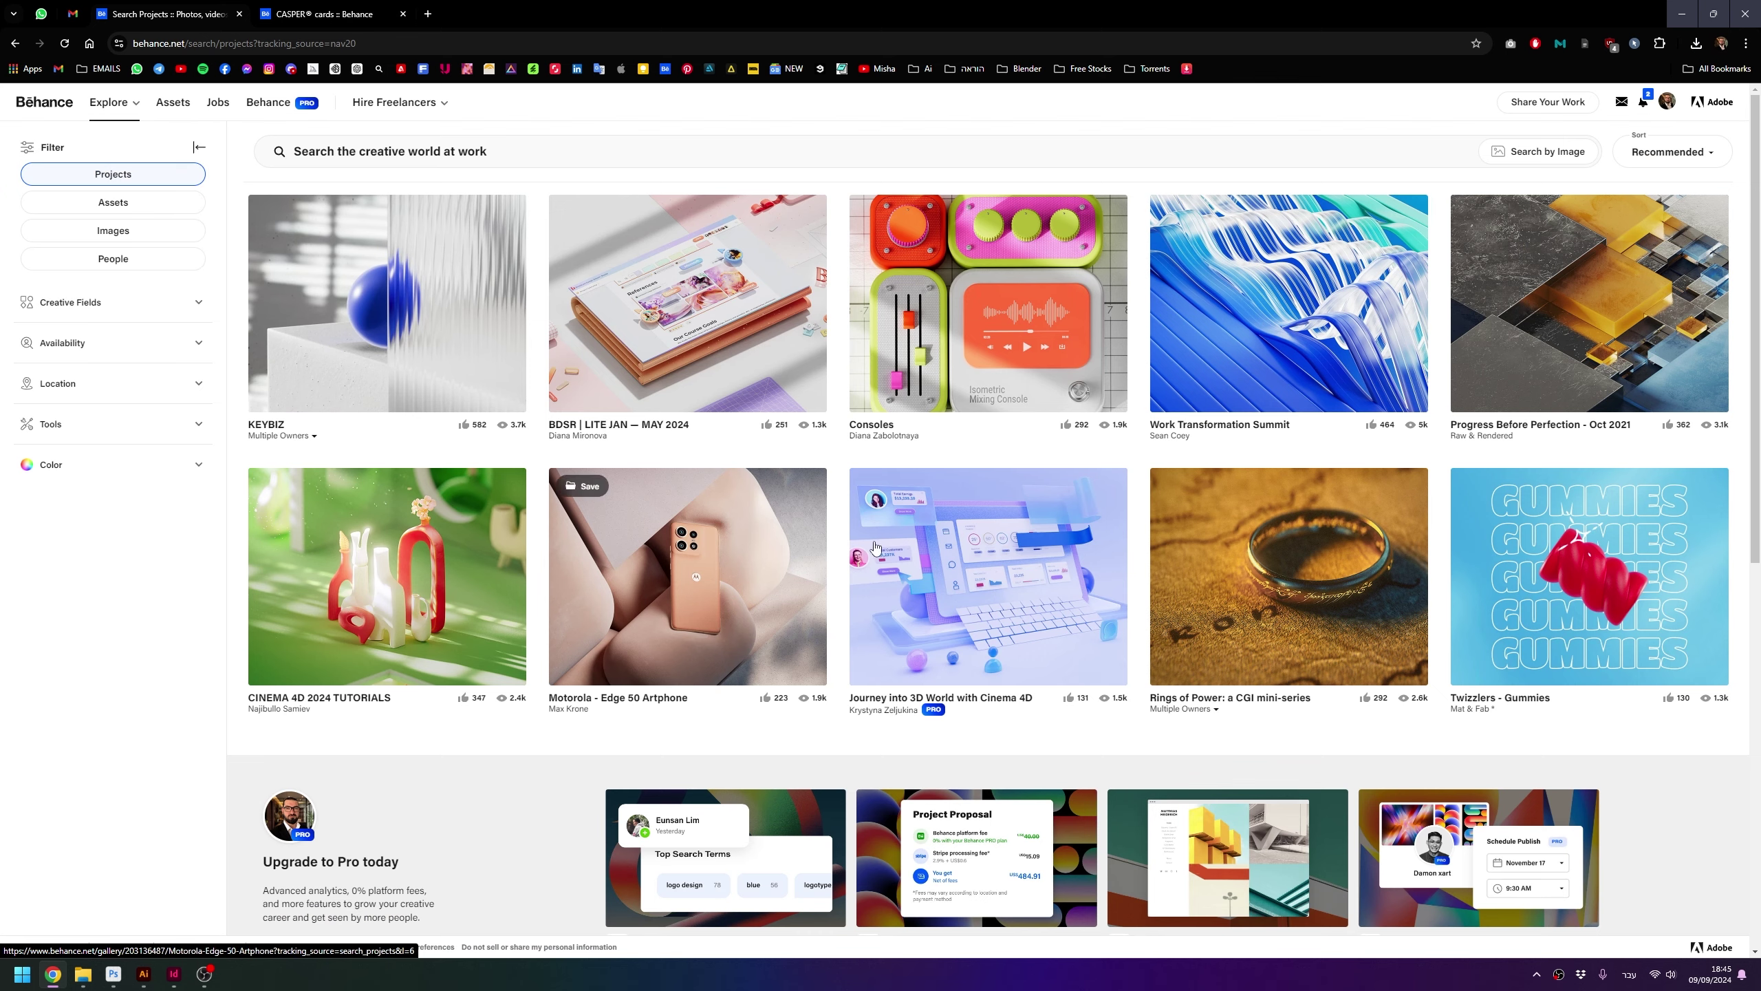
scroll(1164, 655, "down", 2)
scroll(1165, 655, "down", 7)
scroll(1123, 694, "down", 2)
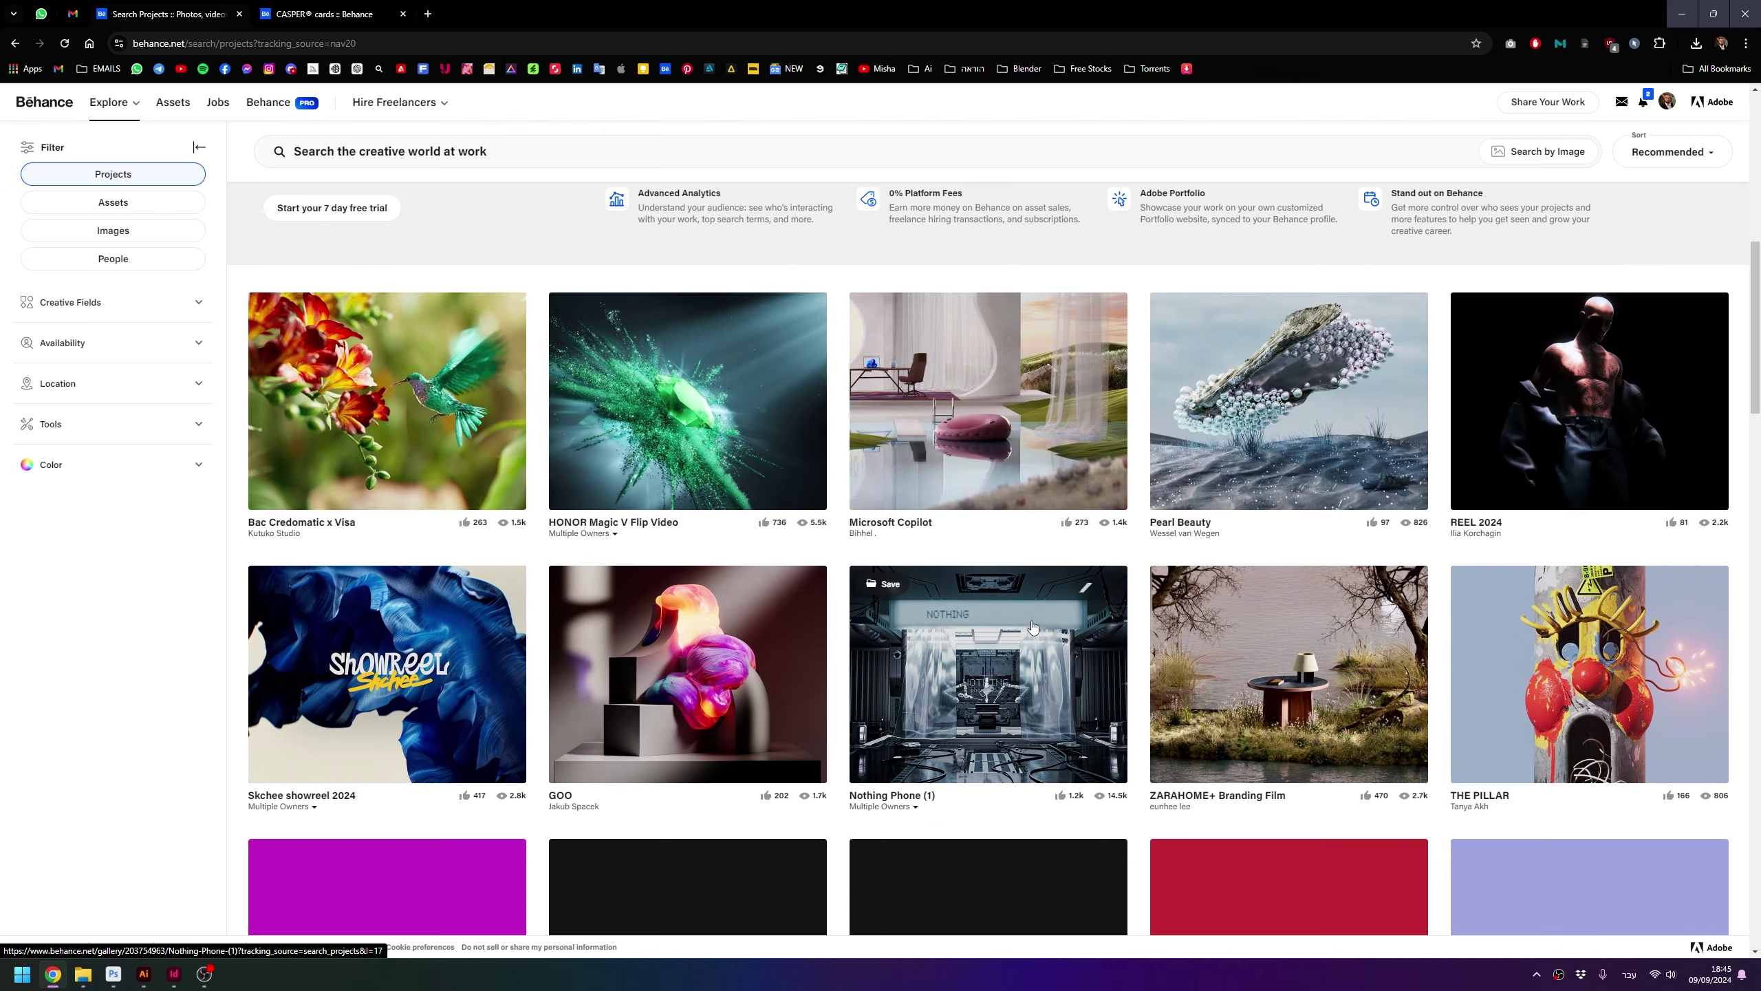
scroll(1082, 722, "down", 4)
Return to CASPER cards and scroll to the About Casper Cards section
key("ctrl+Tab")
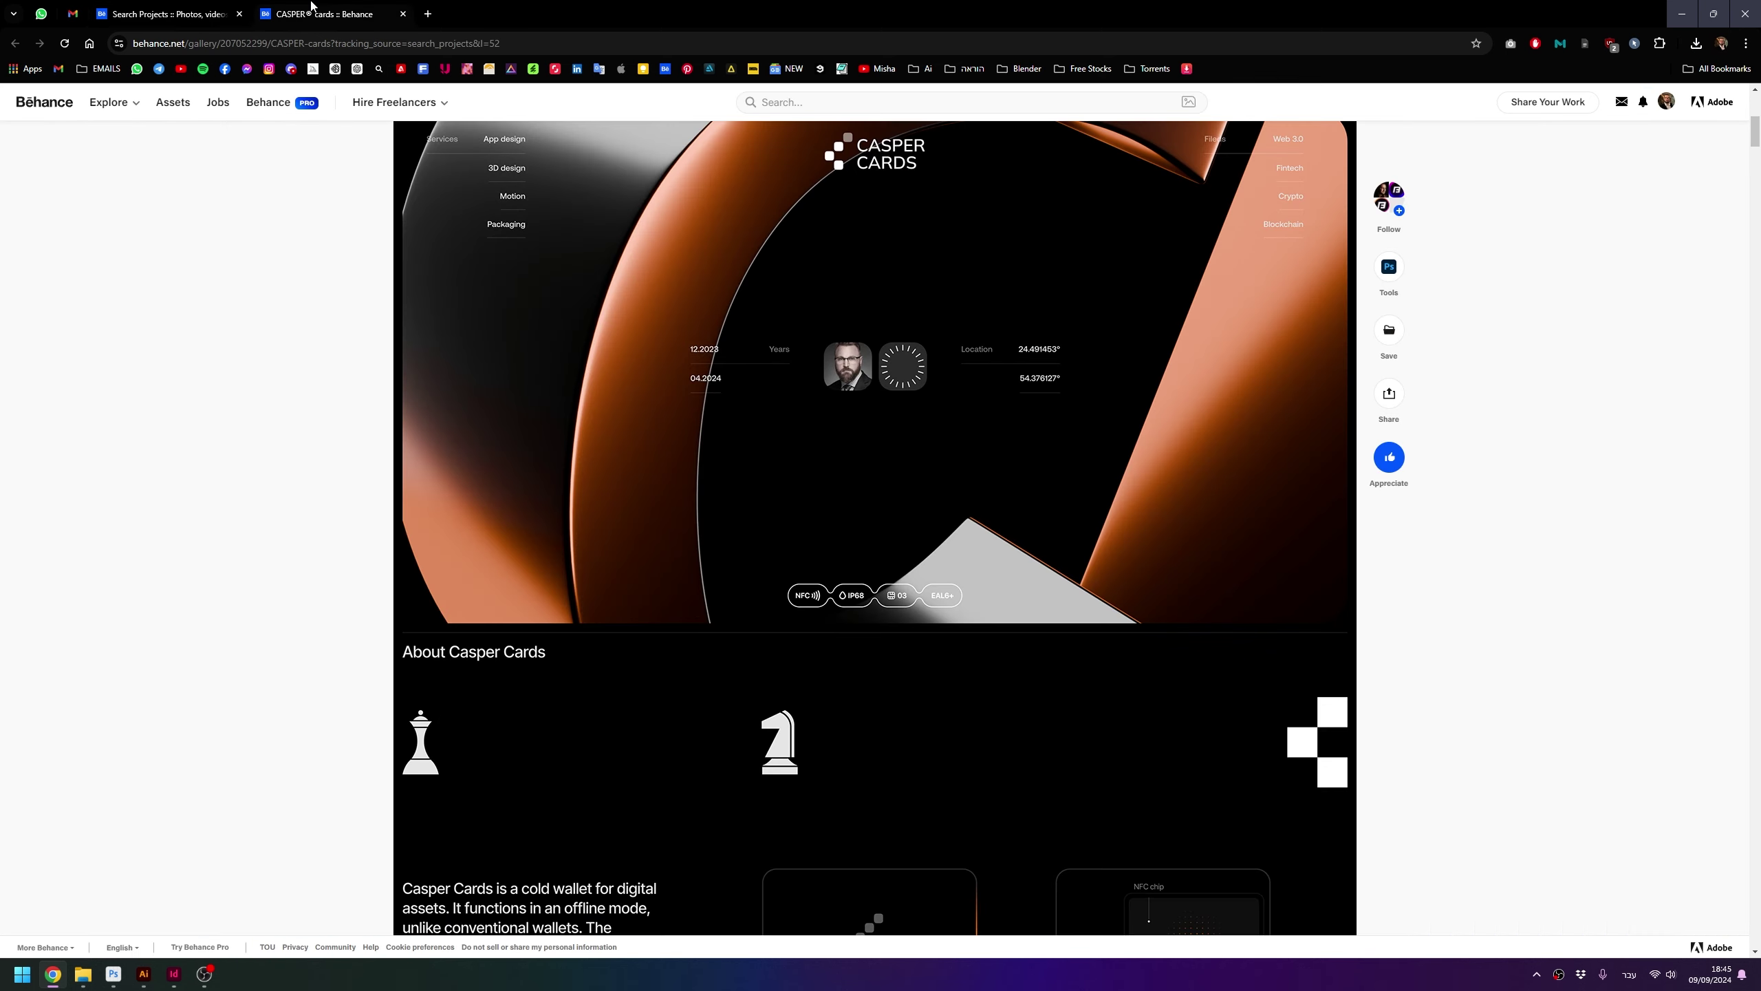
scroll(984, 476, "up", 2)
scroll(867, 486, "down", 2)
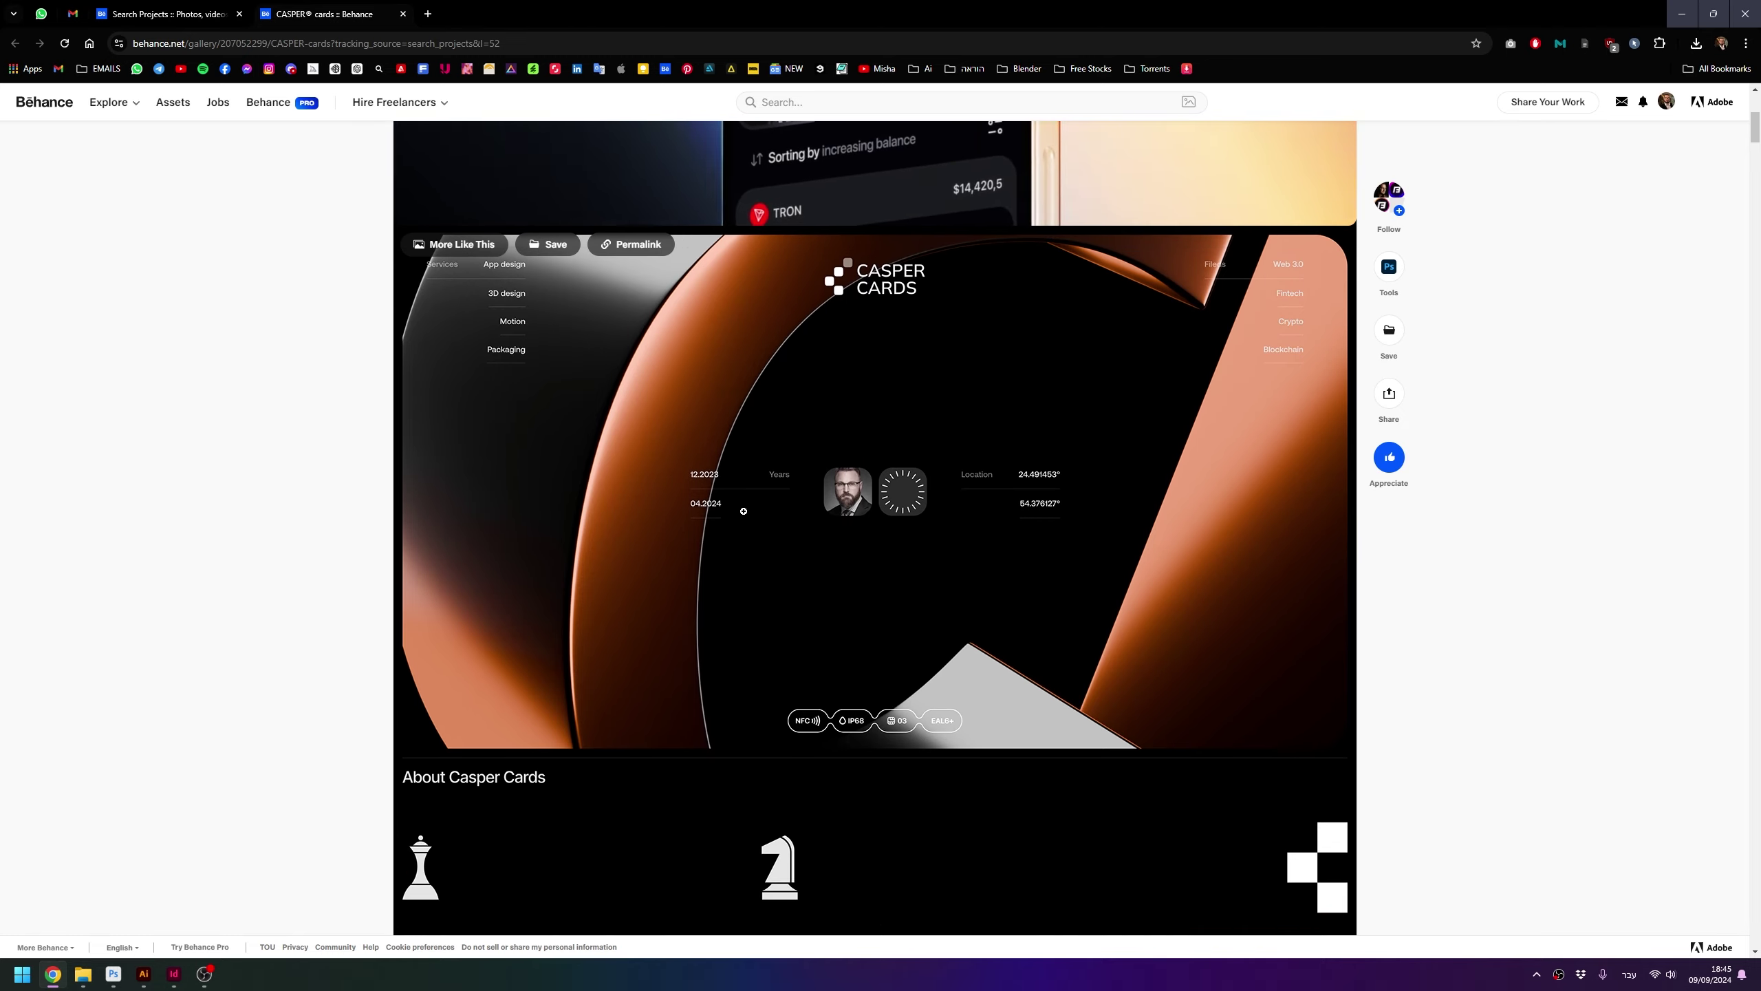
scroll(797, 486, "down", 2)
scroll(811, 436, "down", 2)
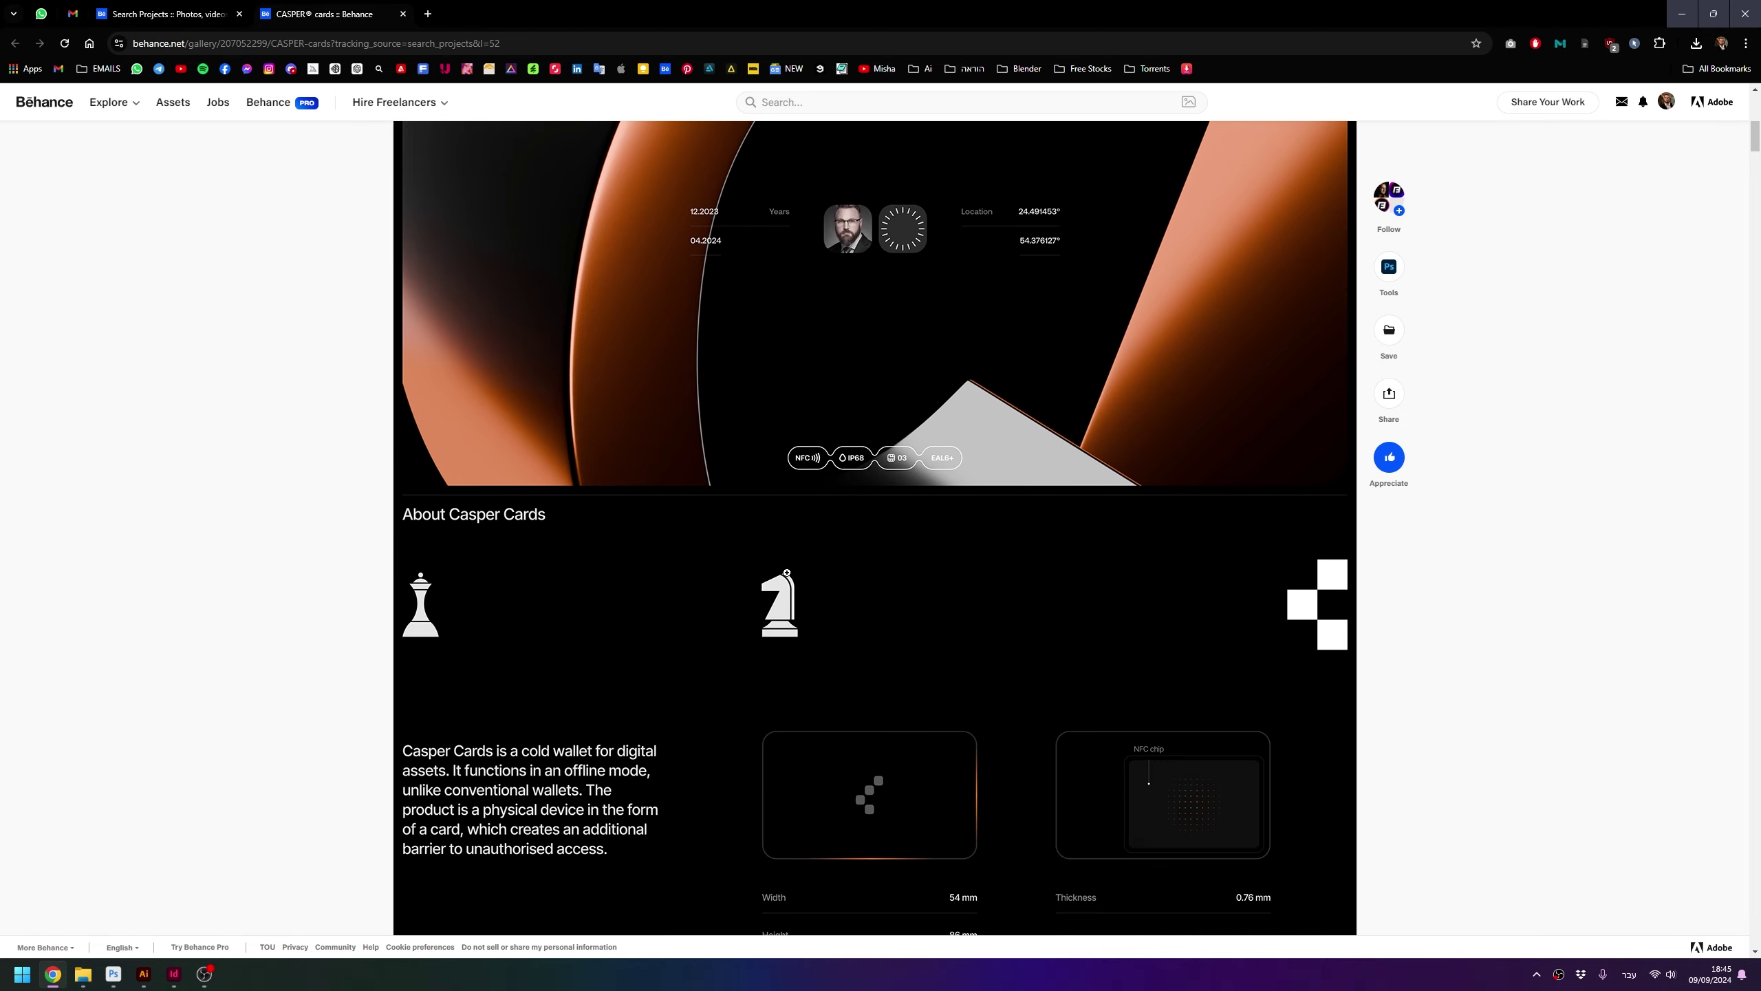
scroll(818, 693, "up", 3)
Enlarge the CASPER cards hero image in the viewer and zoom it to full size
left_click(904, 443)
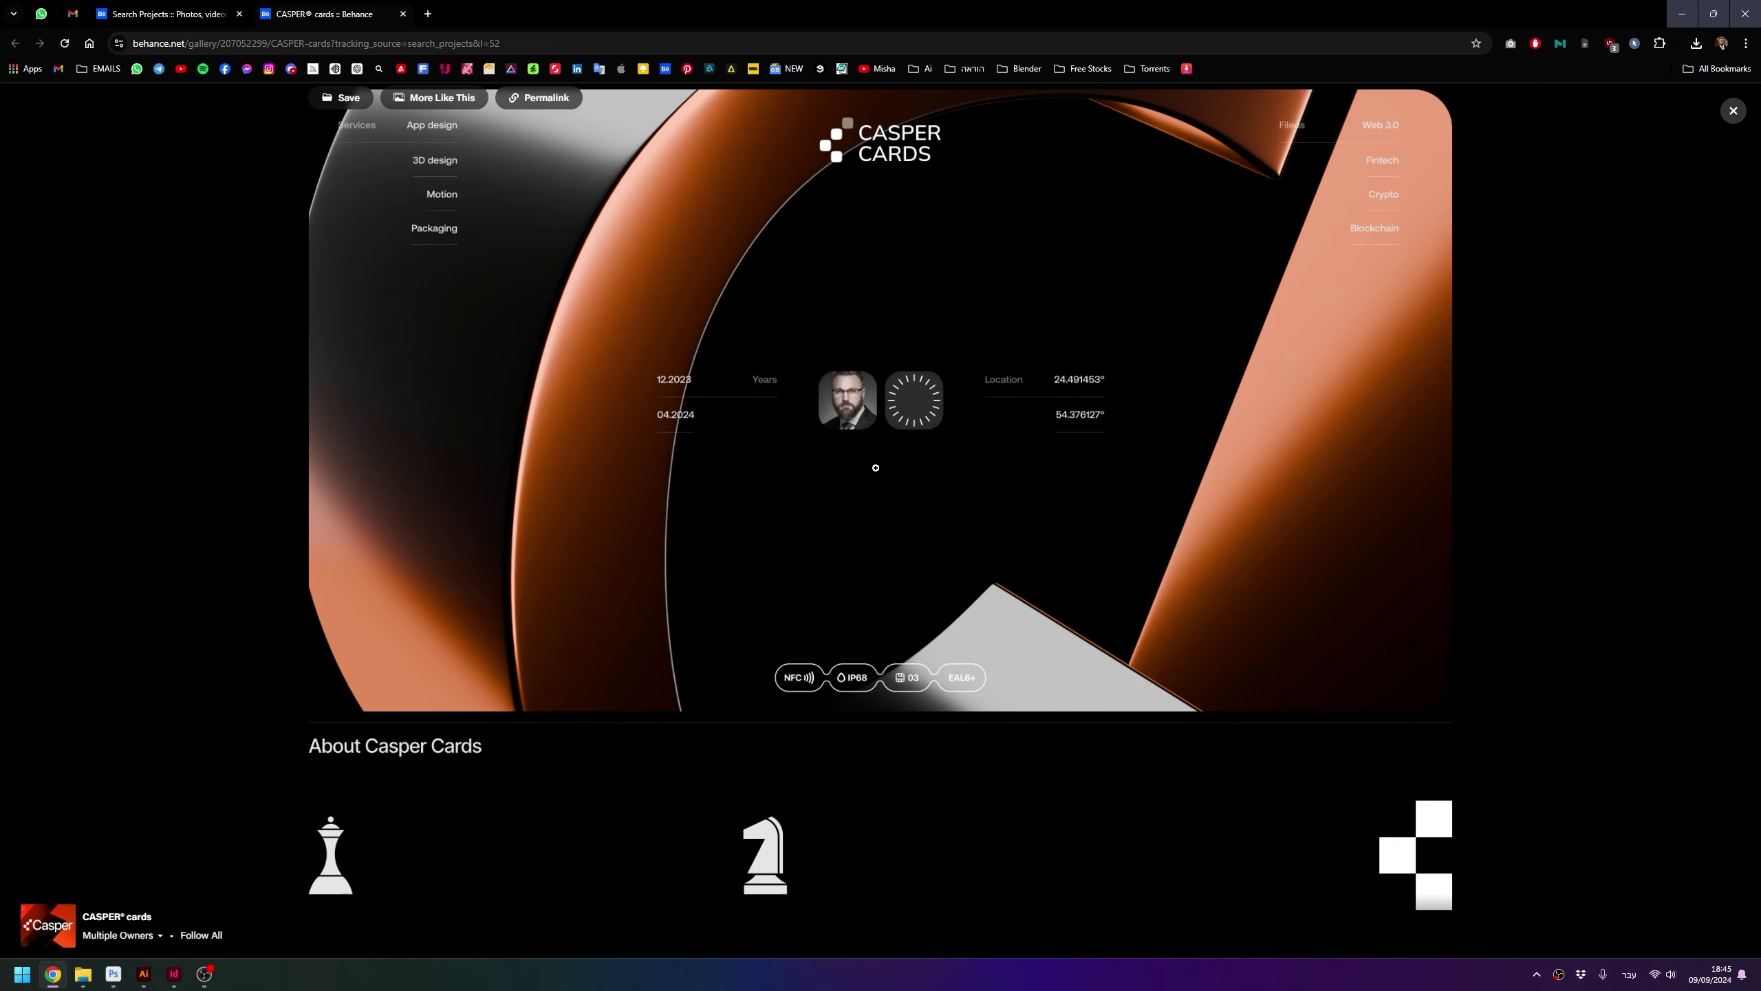
left_click(833, 460)
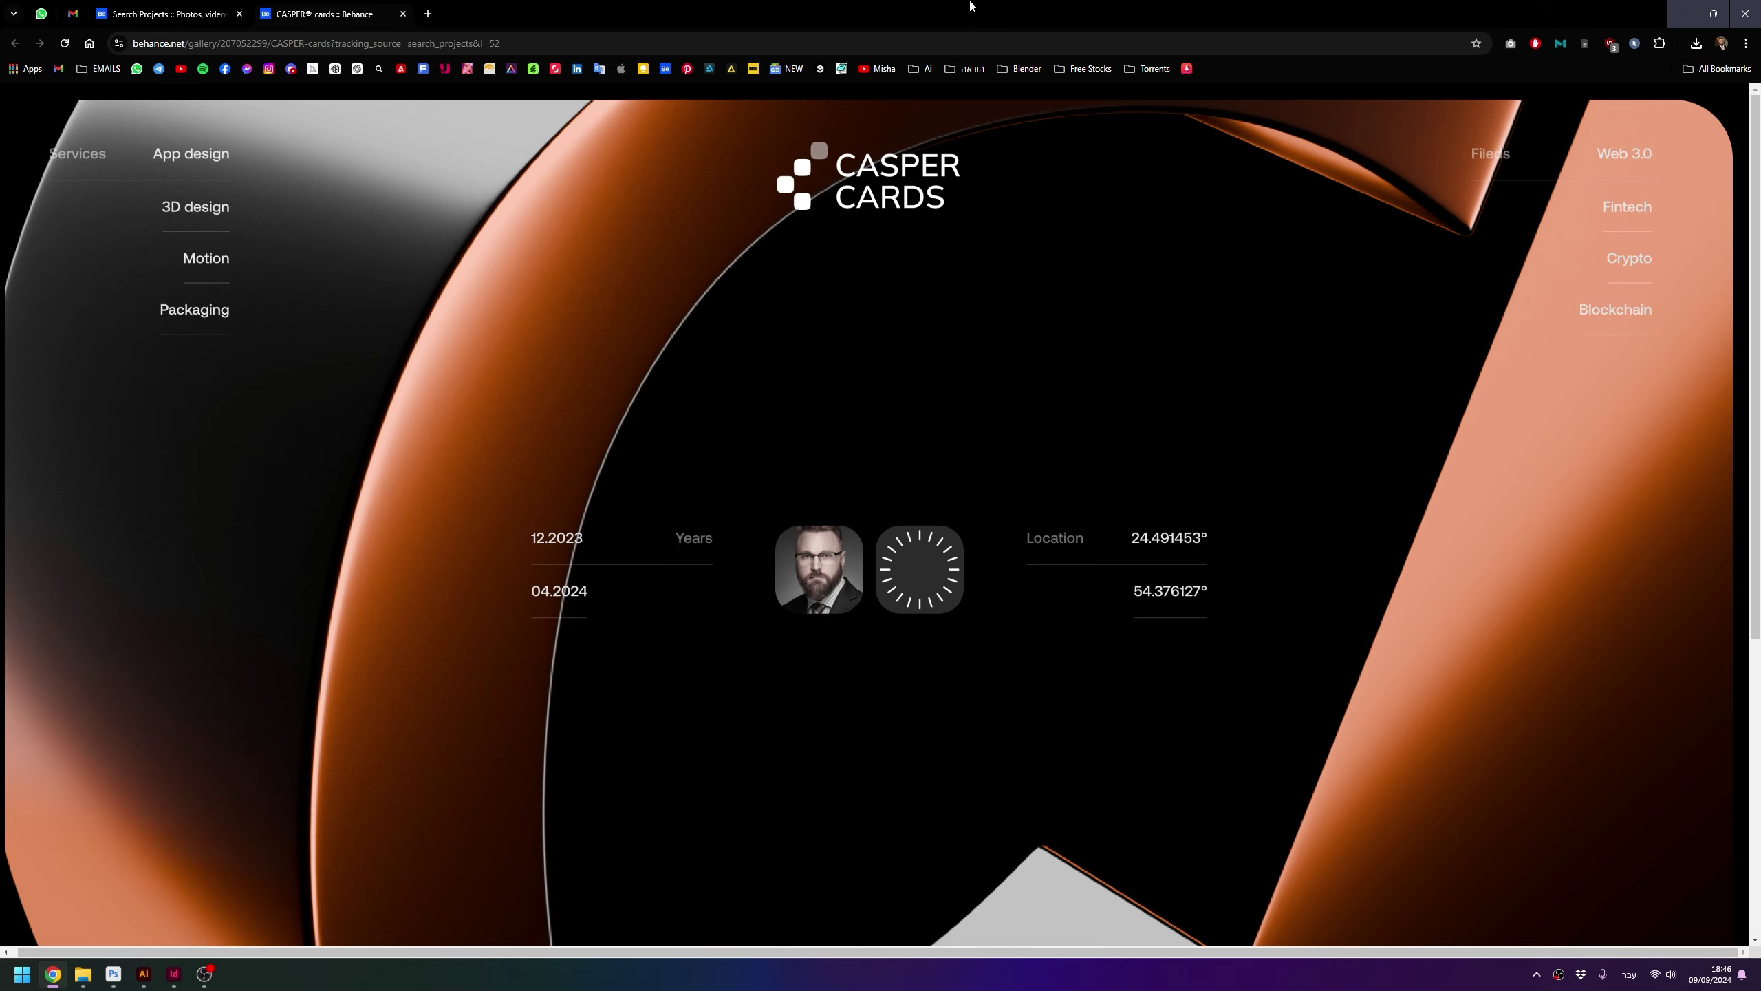
Inspect the hero image and open its full-resolution source in its own tab
right_click(739, 403)
left_click(830, 749)
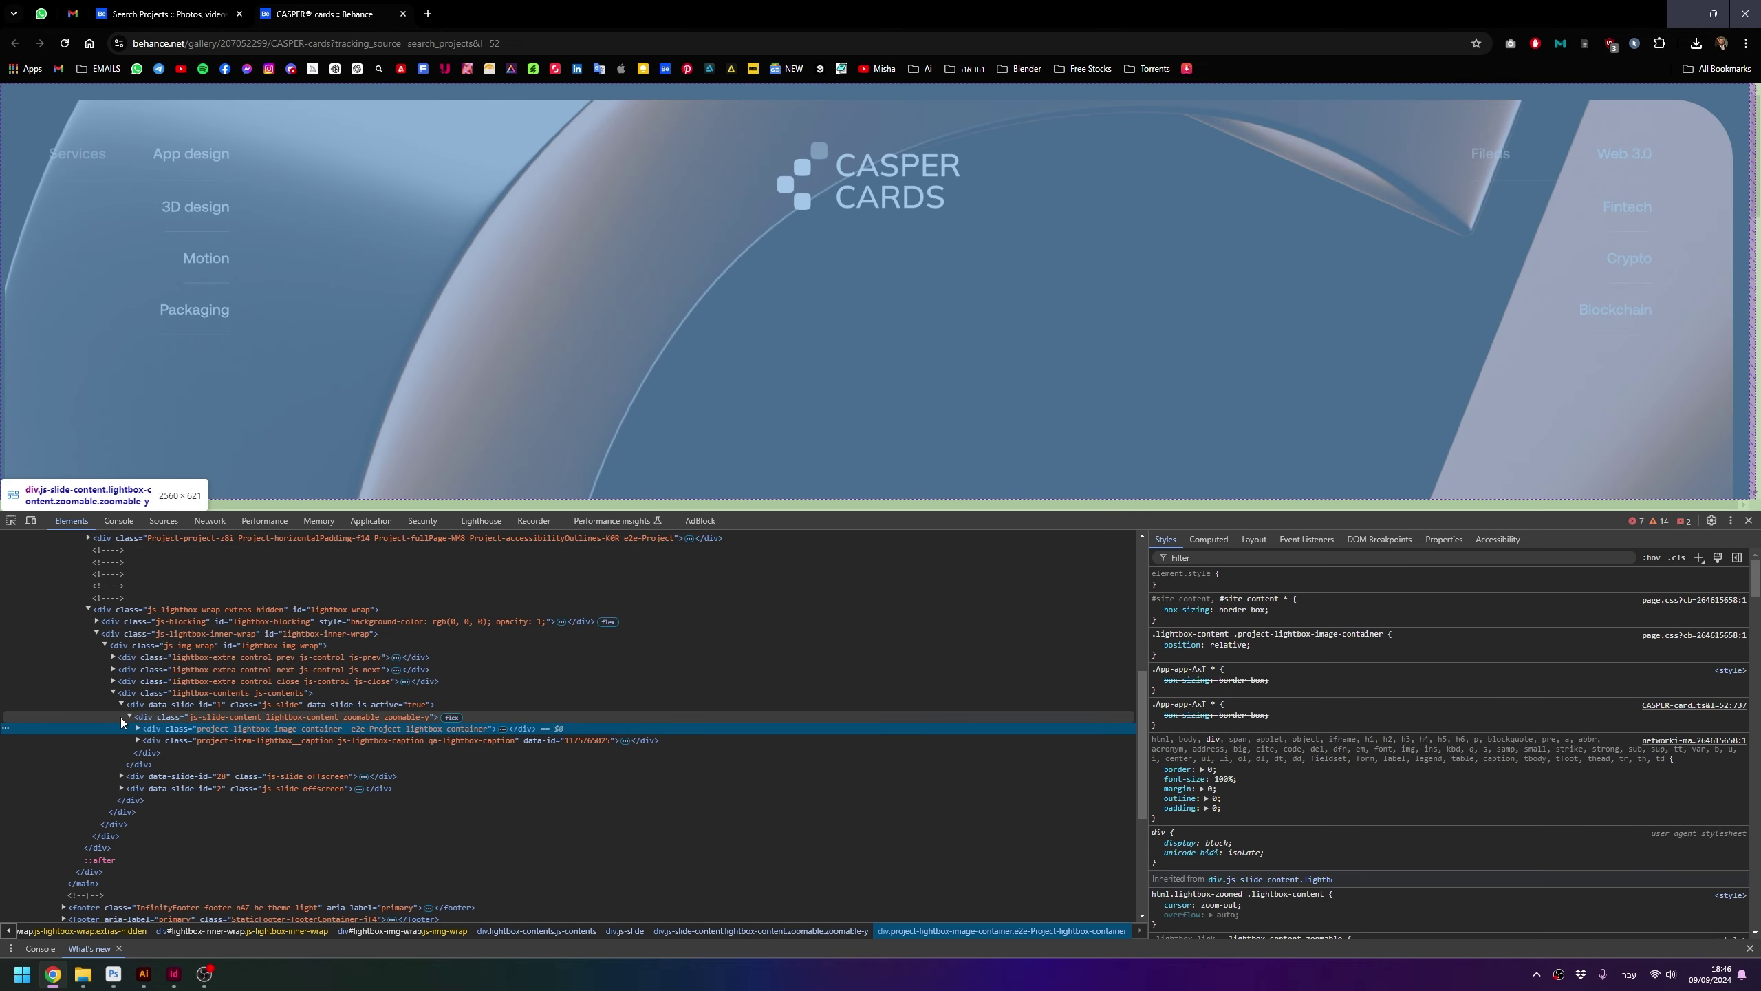
left_click(138, 728)
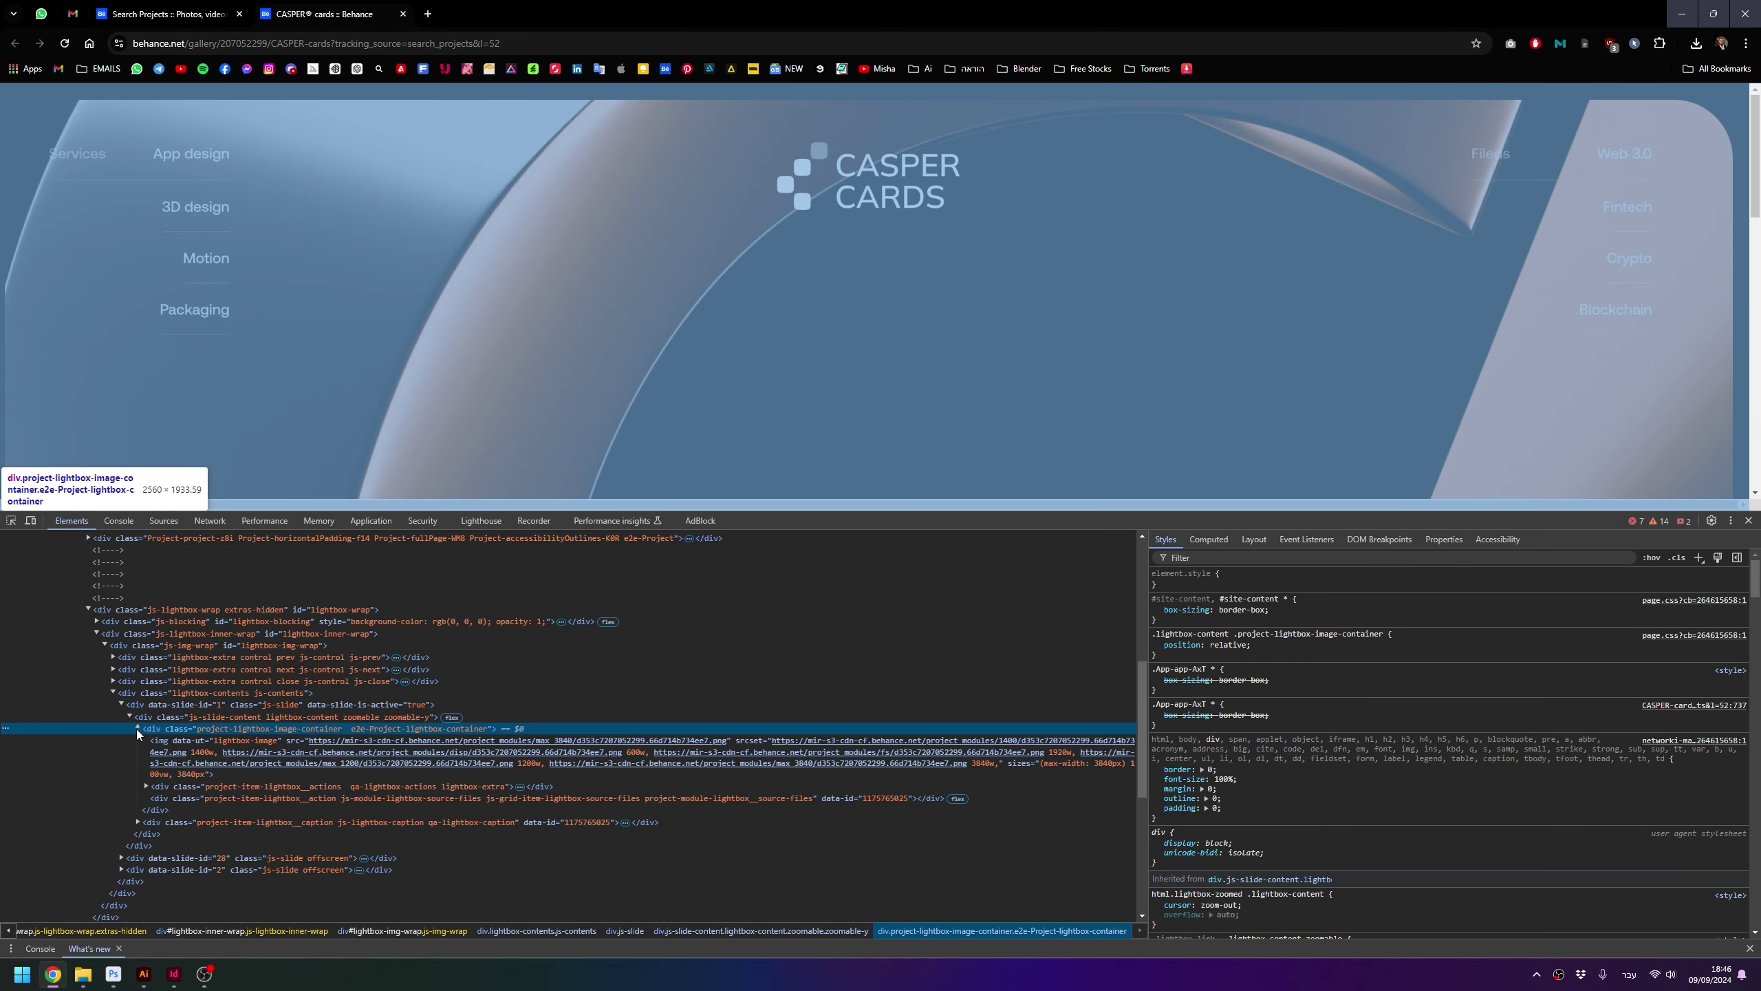
left_click(374, 758)
mouse_move(331, 662)
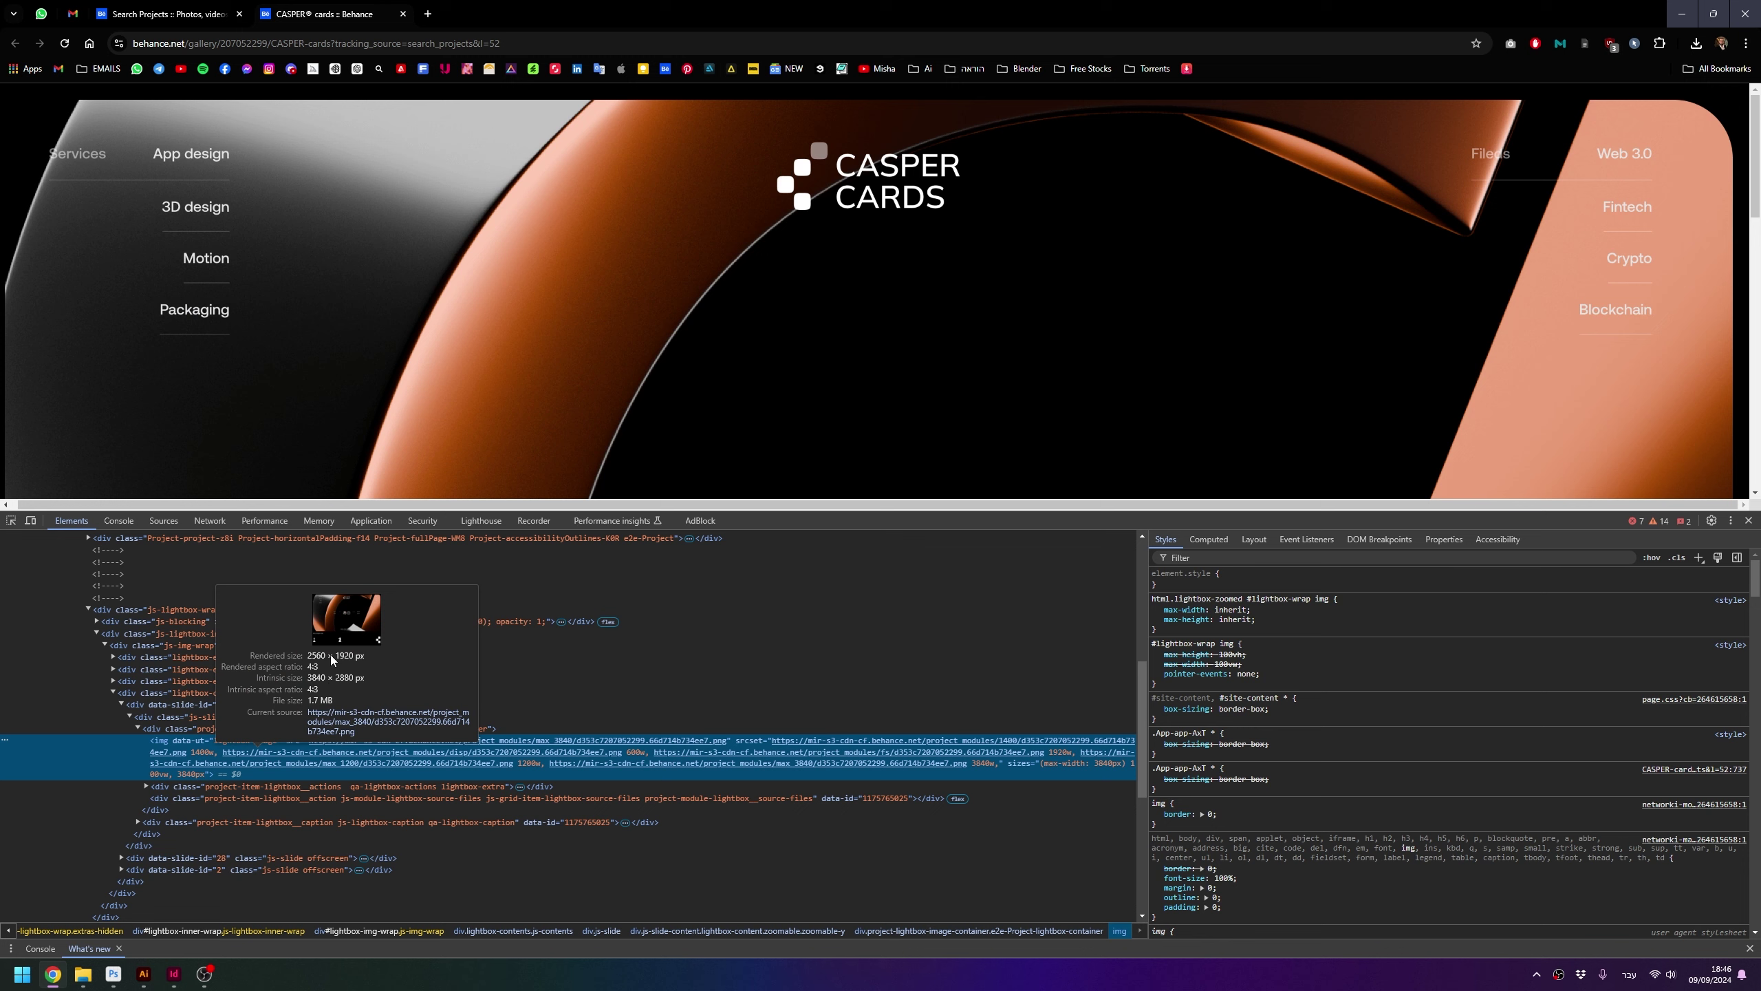
left_click(381, 722)
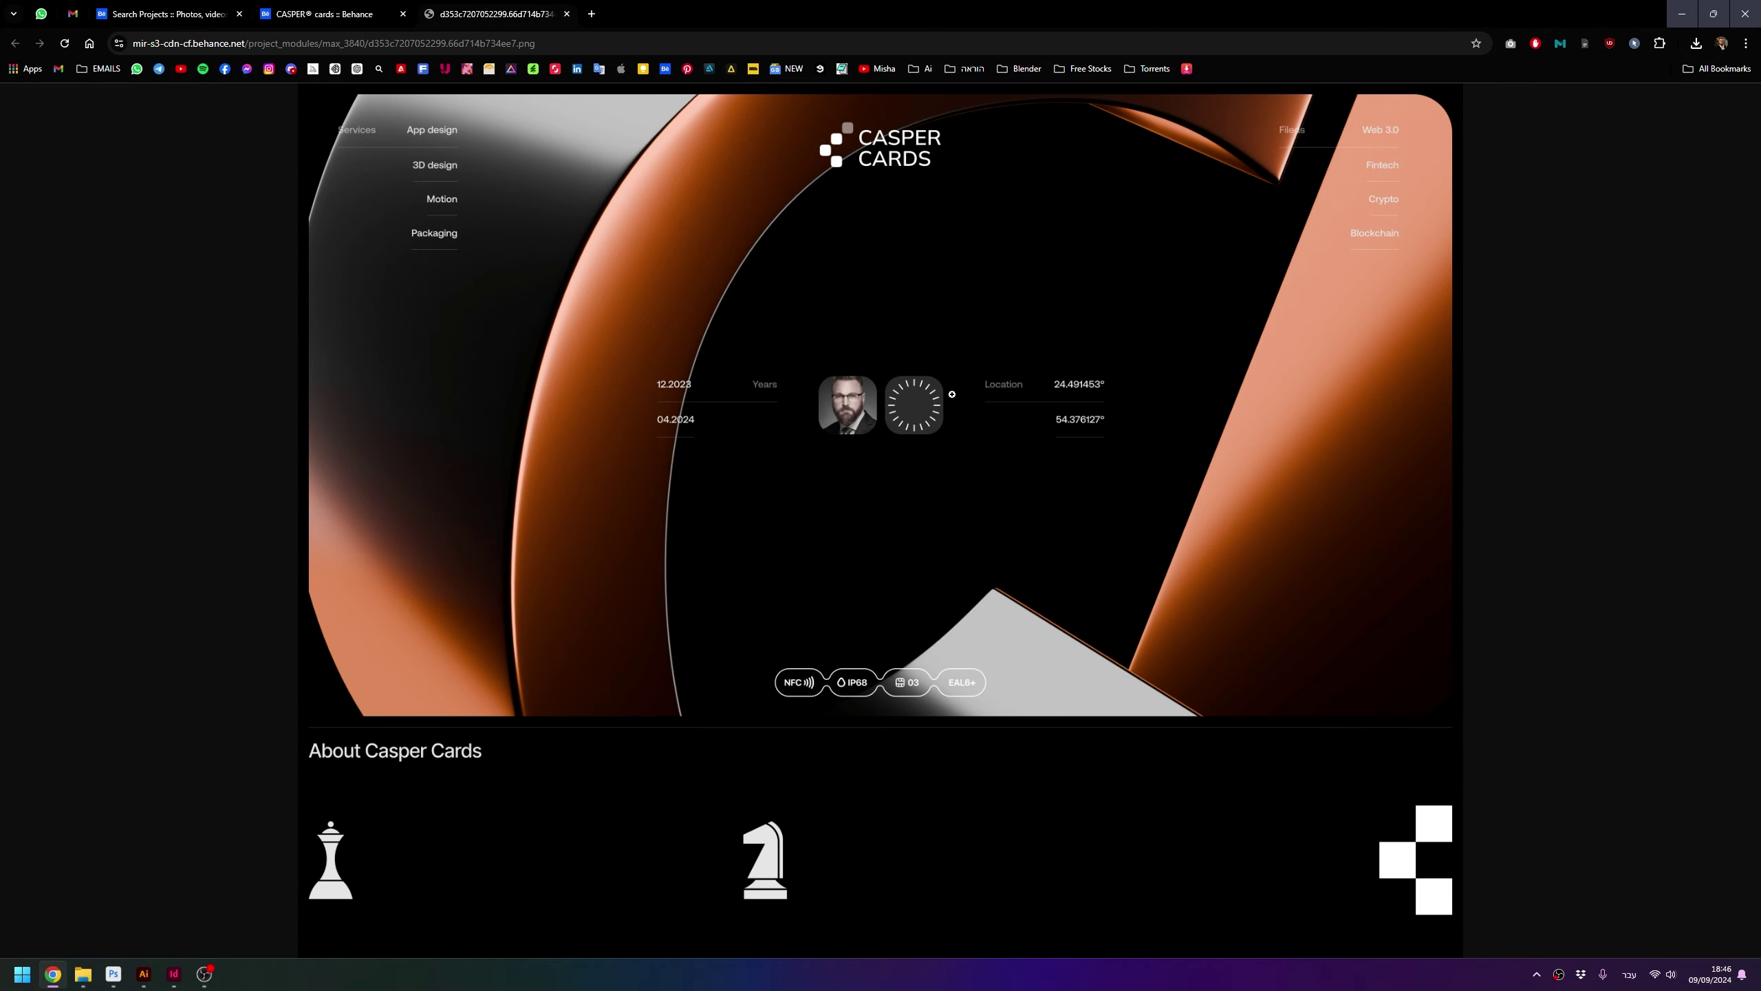
left_click(952, 394)
Look over the 3840 × 2880 image and save it into New folder
scroll(476, 489, "left", 1)
scroll(476, 490, "left", 7)
scroll(476, 489, "right", 8)
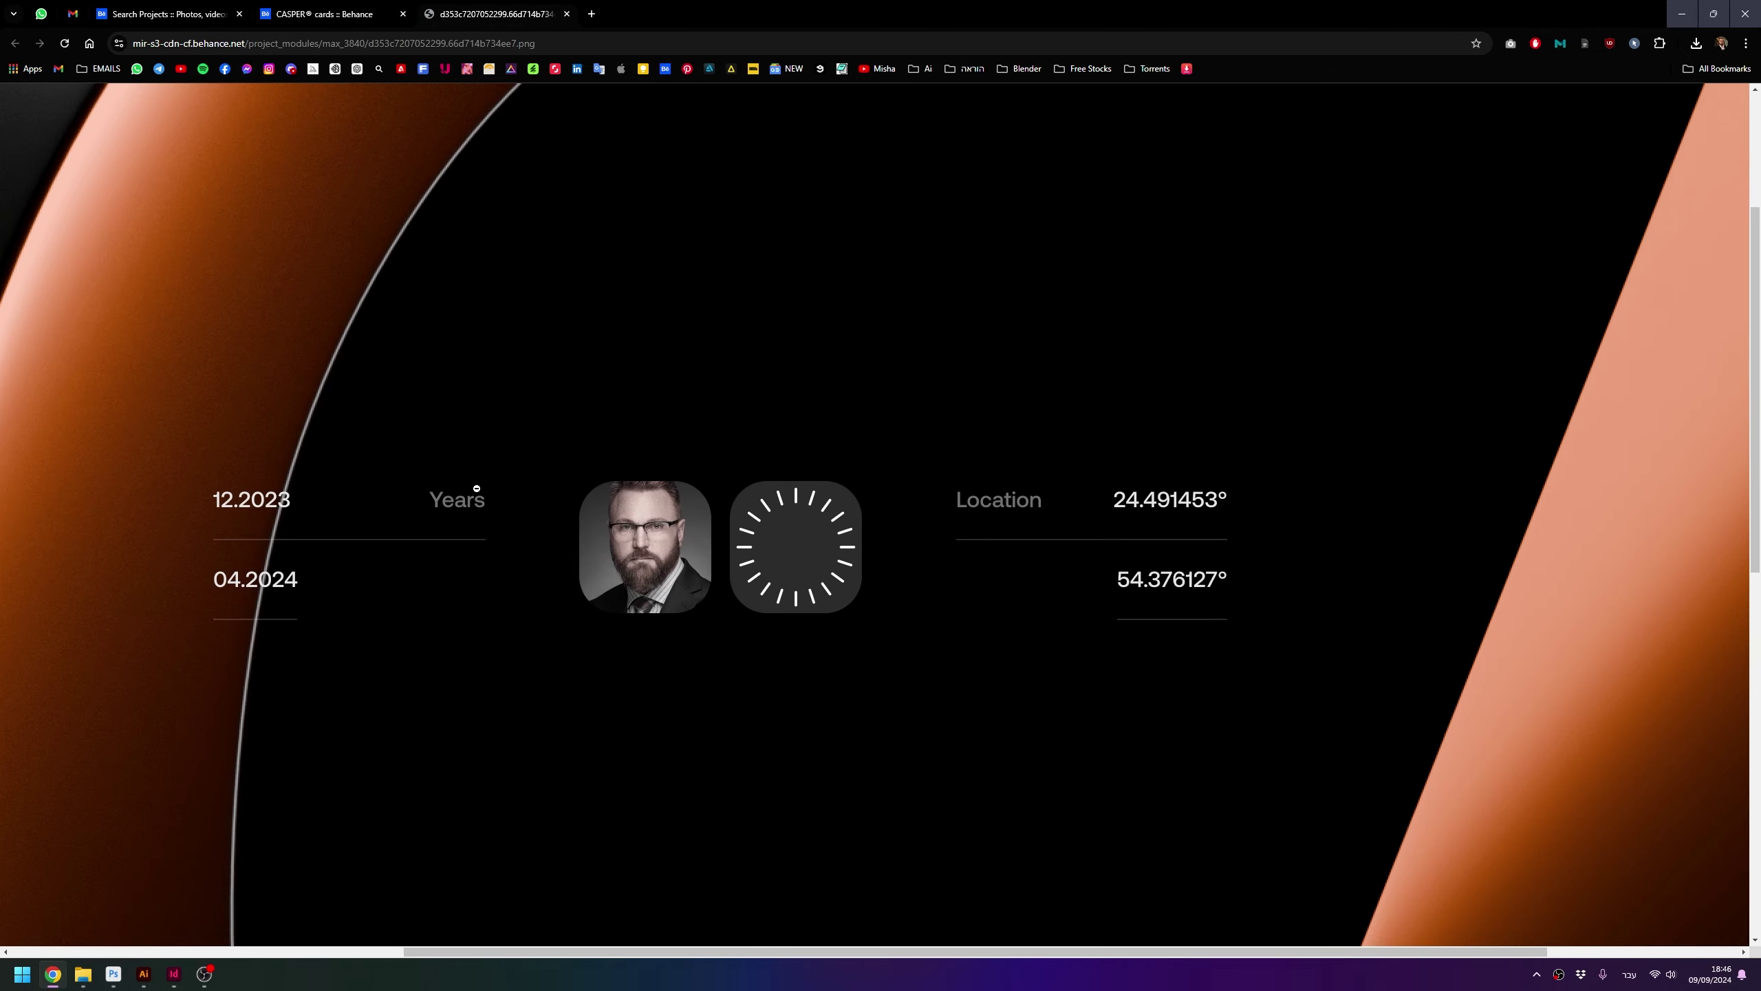
scroll(476, 489, "right", 4)
scroll(476, 489, "left", 2)
scroll(476, 489, "left", 7)
scroll(476, 489, "down", 10)
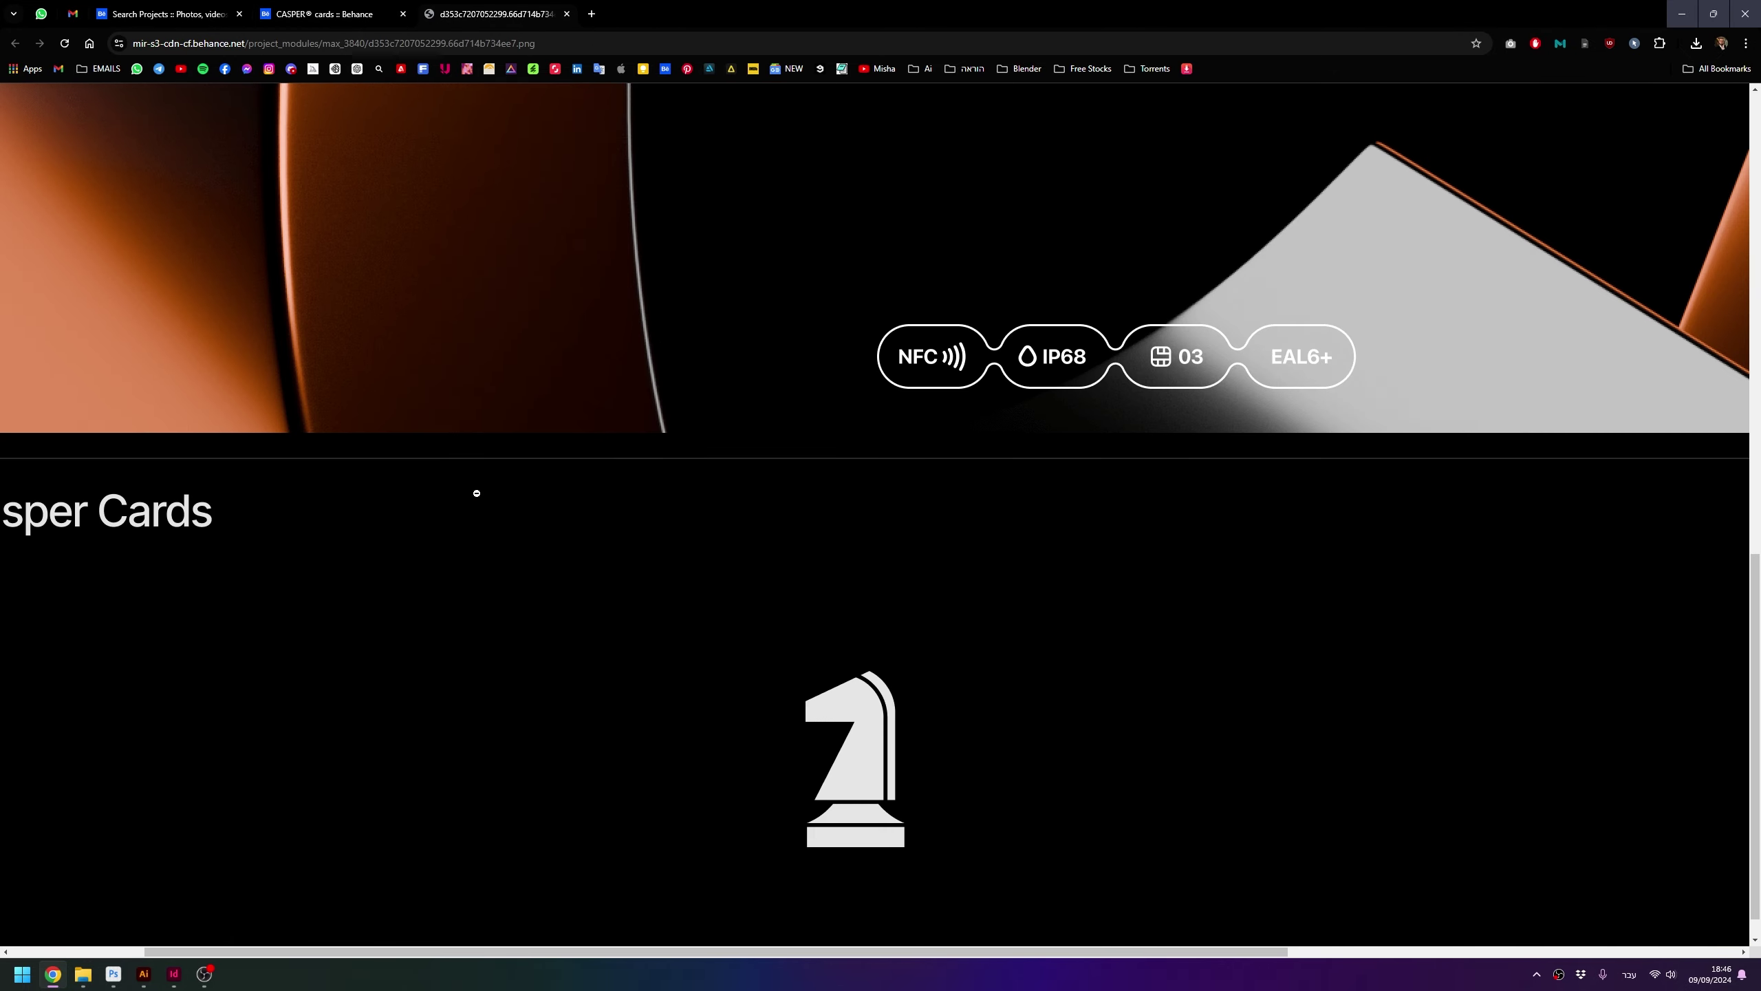
scroll(707, 323, "up", 5)
right_click(579, 464)
left_click(618, 499)
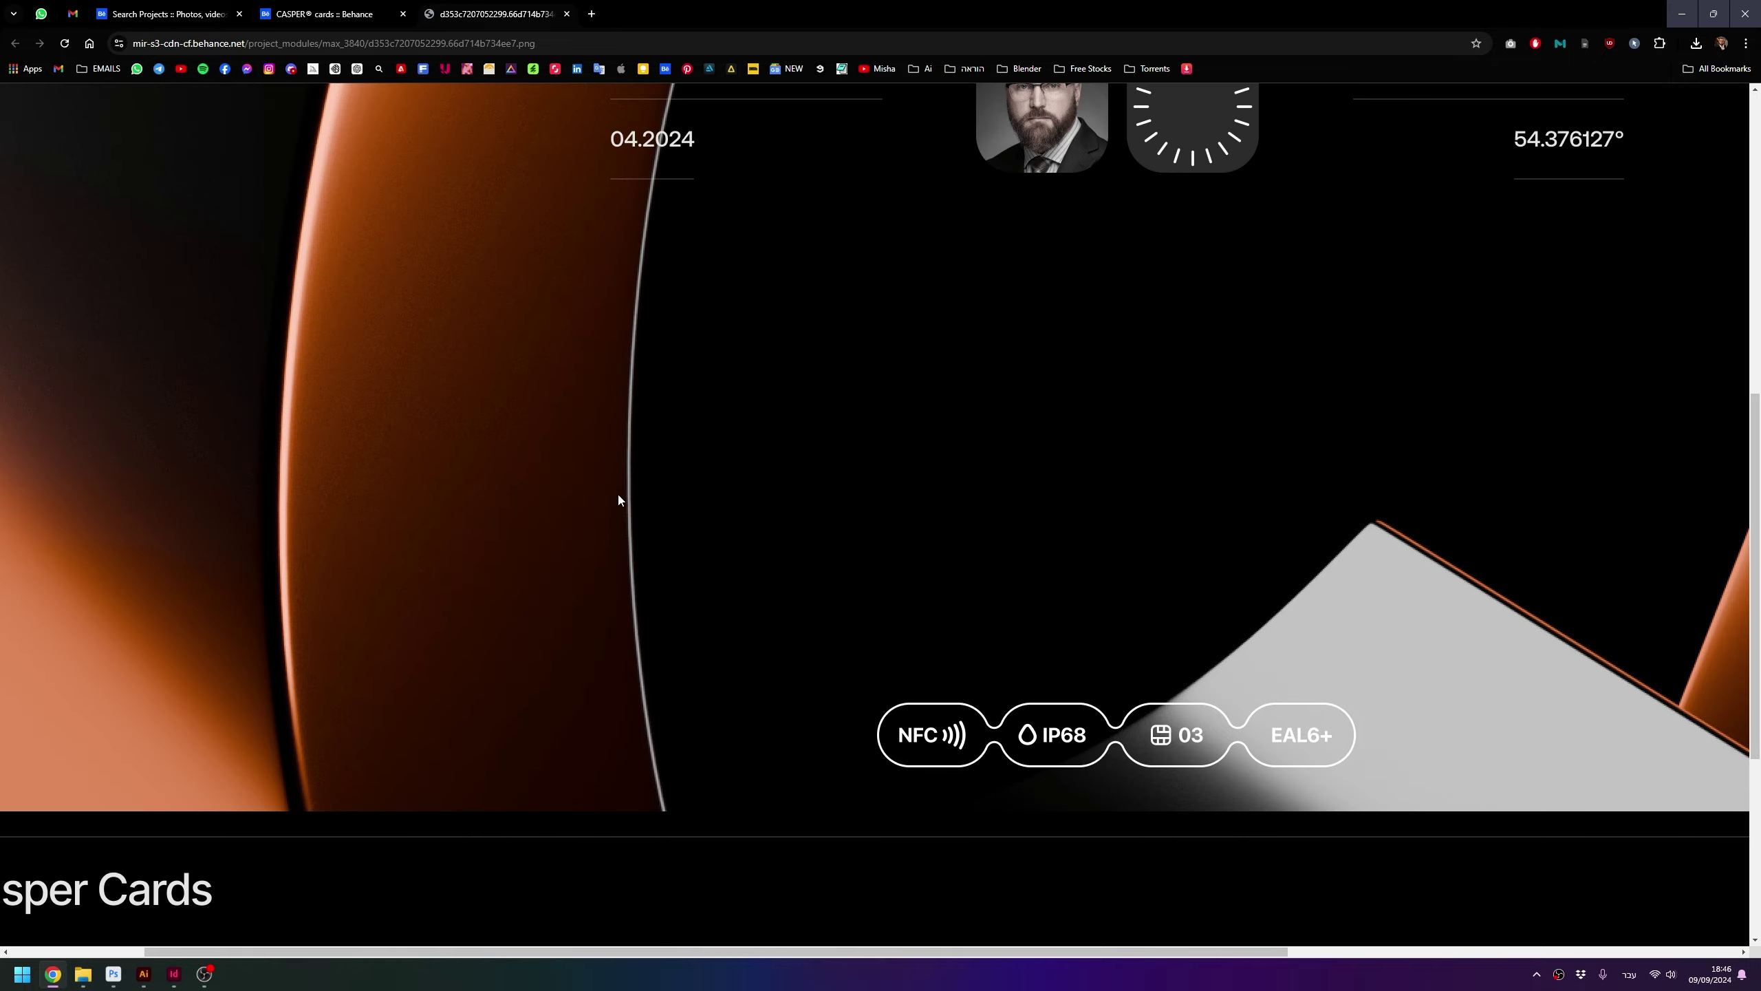
key("Return")
Bring Photoshop forward and browse to the Desktop's New folder holding the saved image
left_click(104, 974)
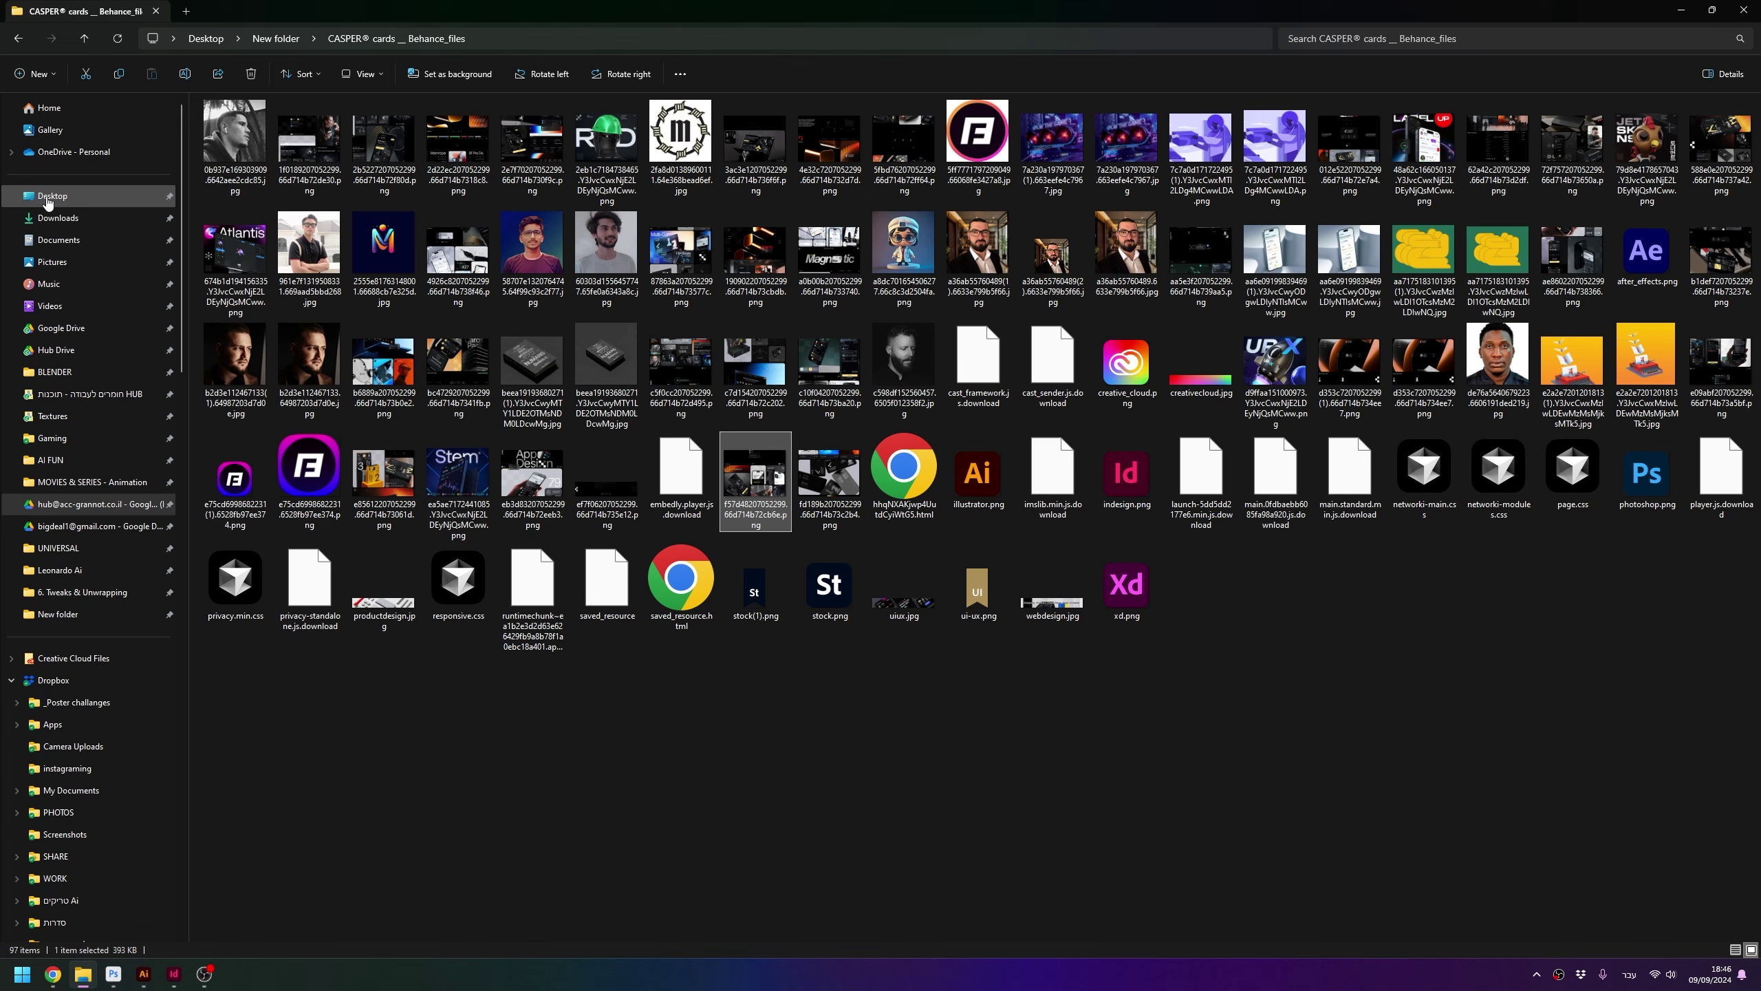
left_click(48, 201)
double_click(281, 122)
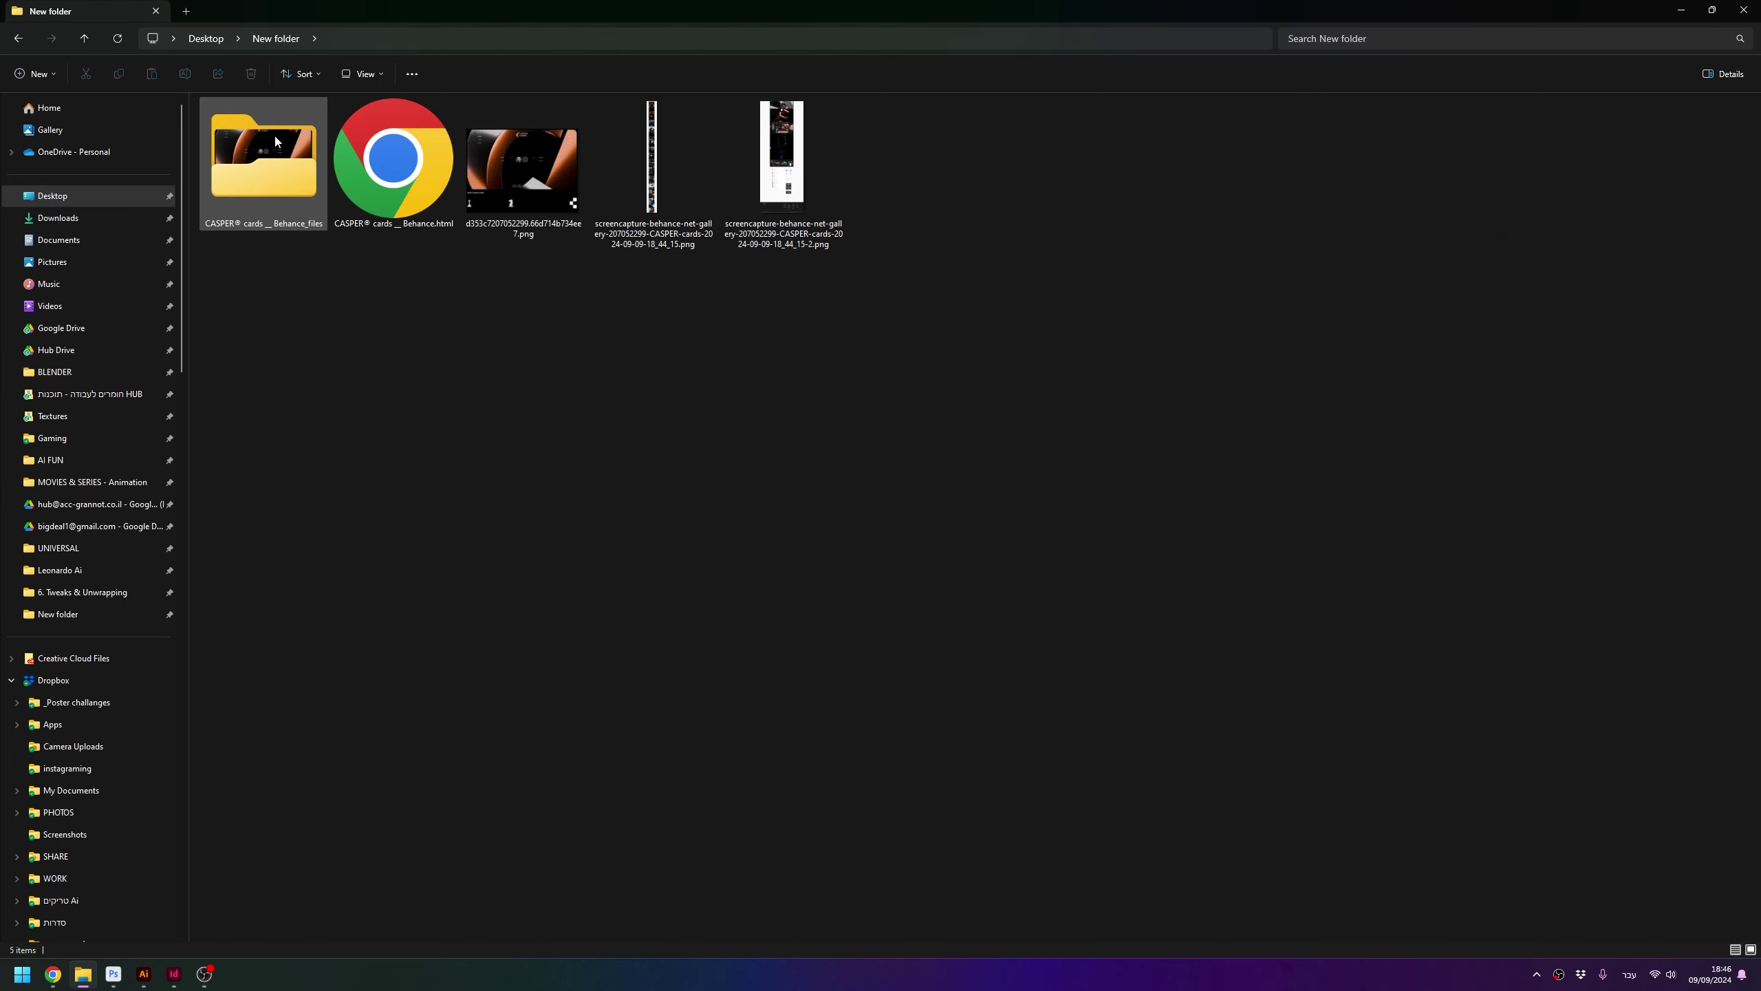
Open the saved PNG in Photoshop and check its 3840 × 2880 px size without resizing
left_click_drag(513, 167, 450, 545)
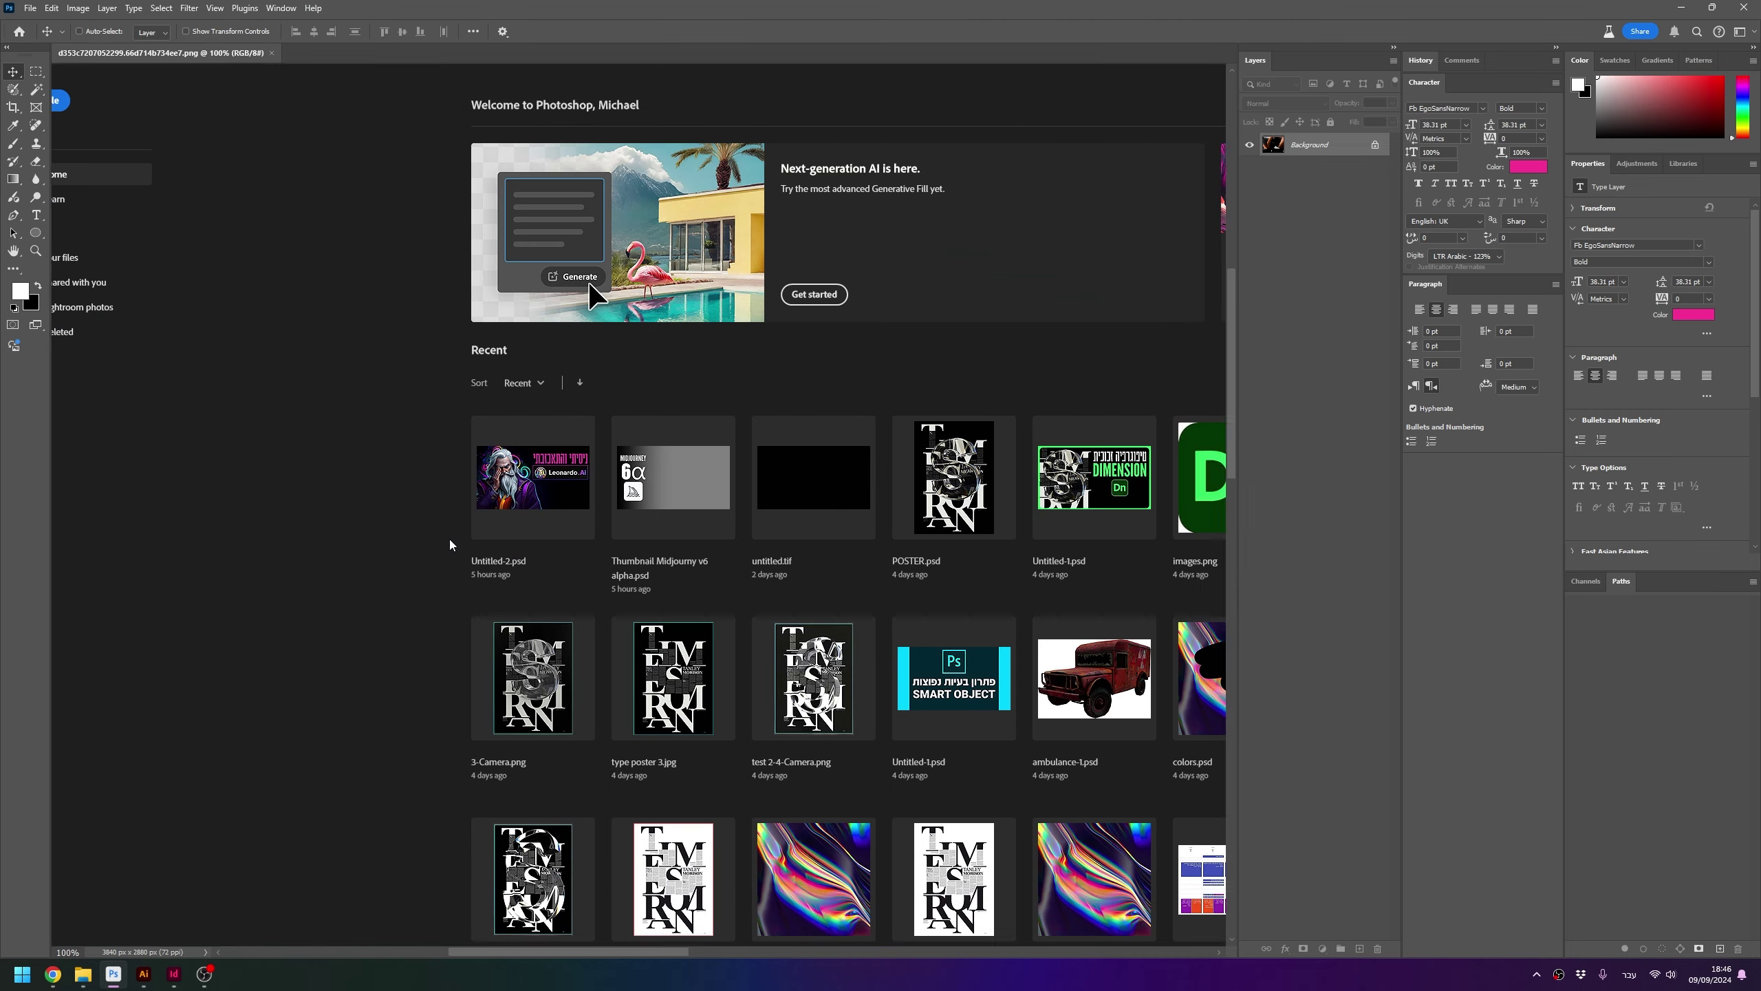
key("ctrl+alt+i")
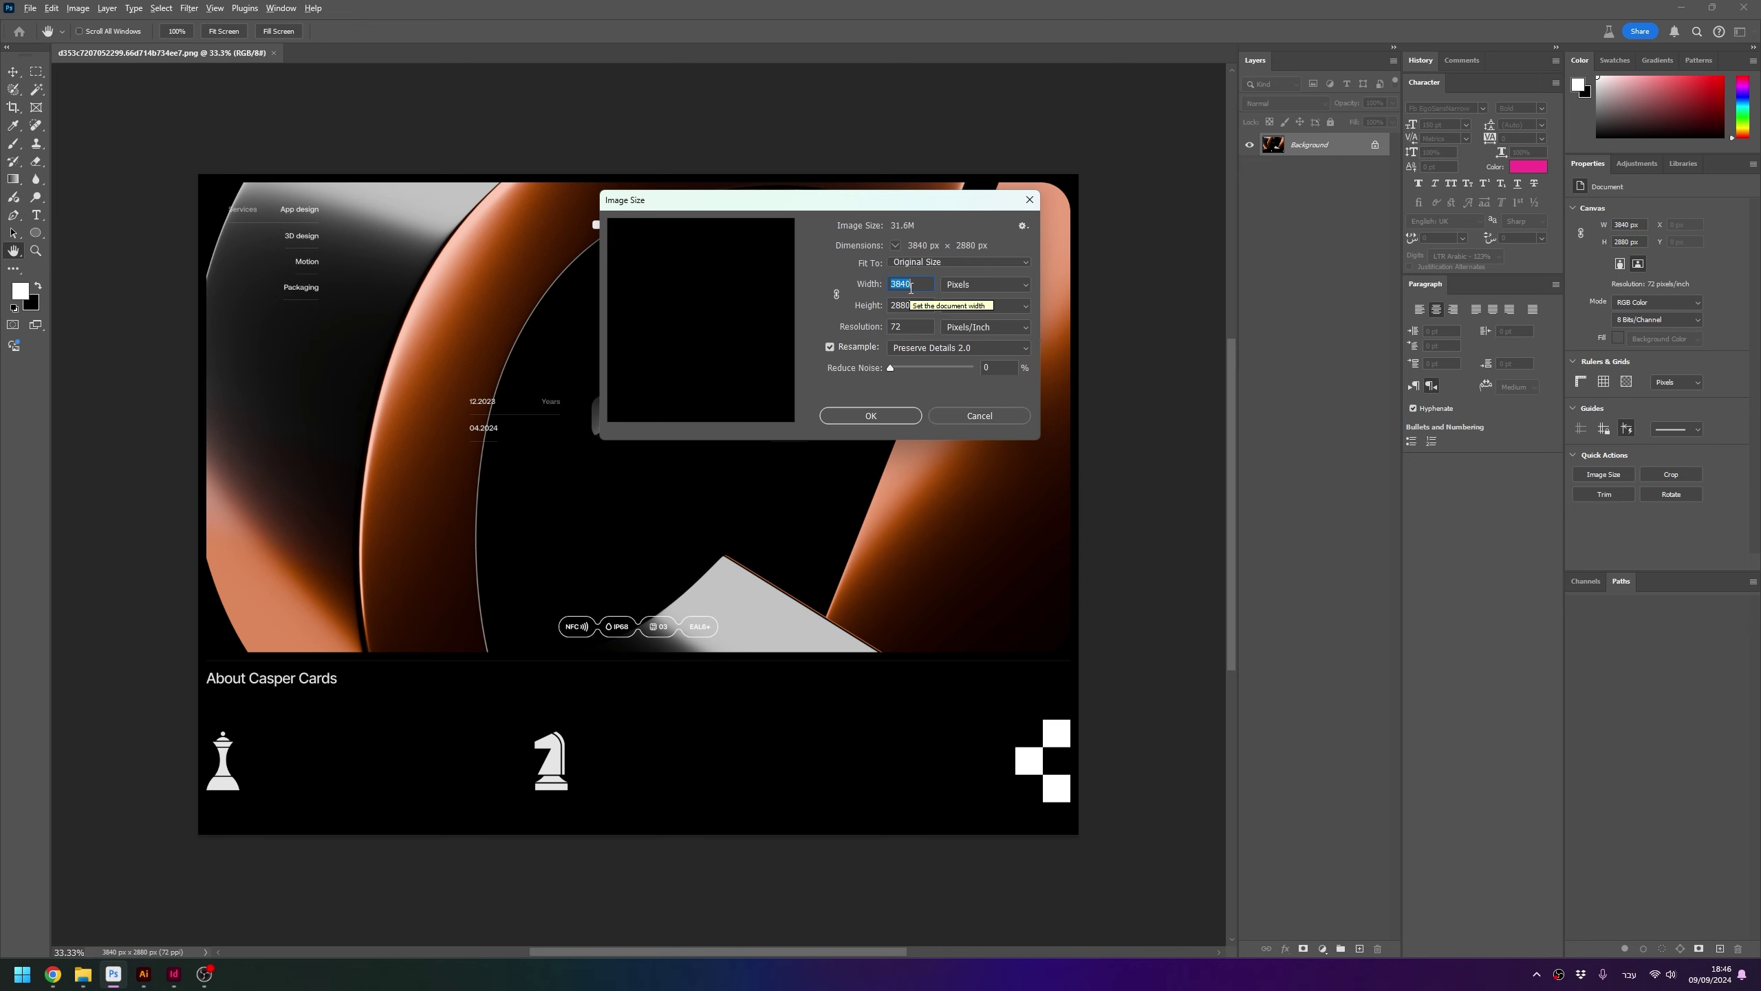
key("Escape")
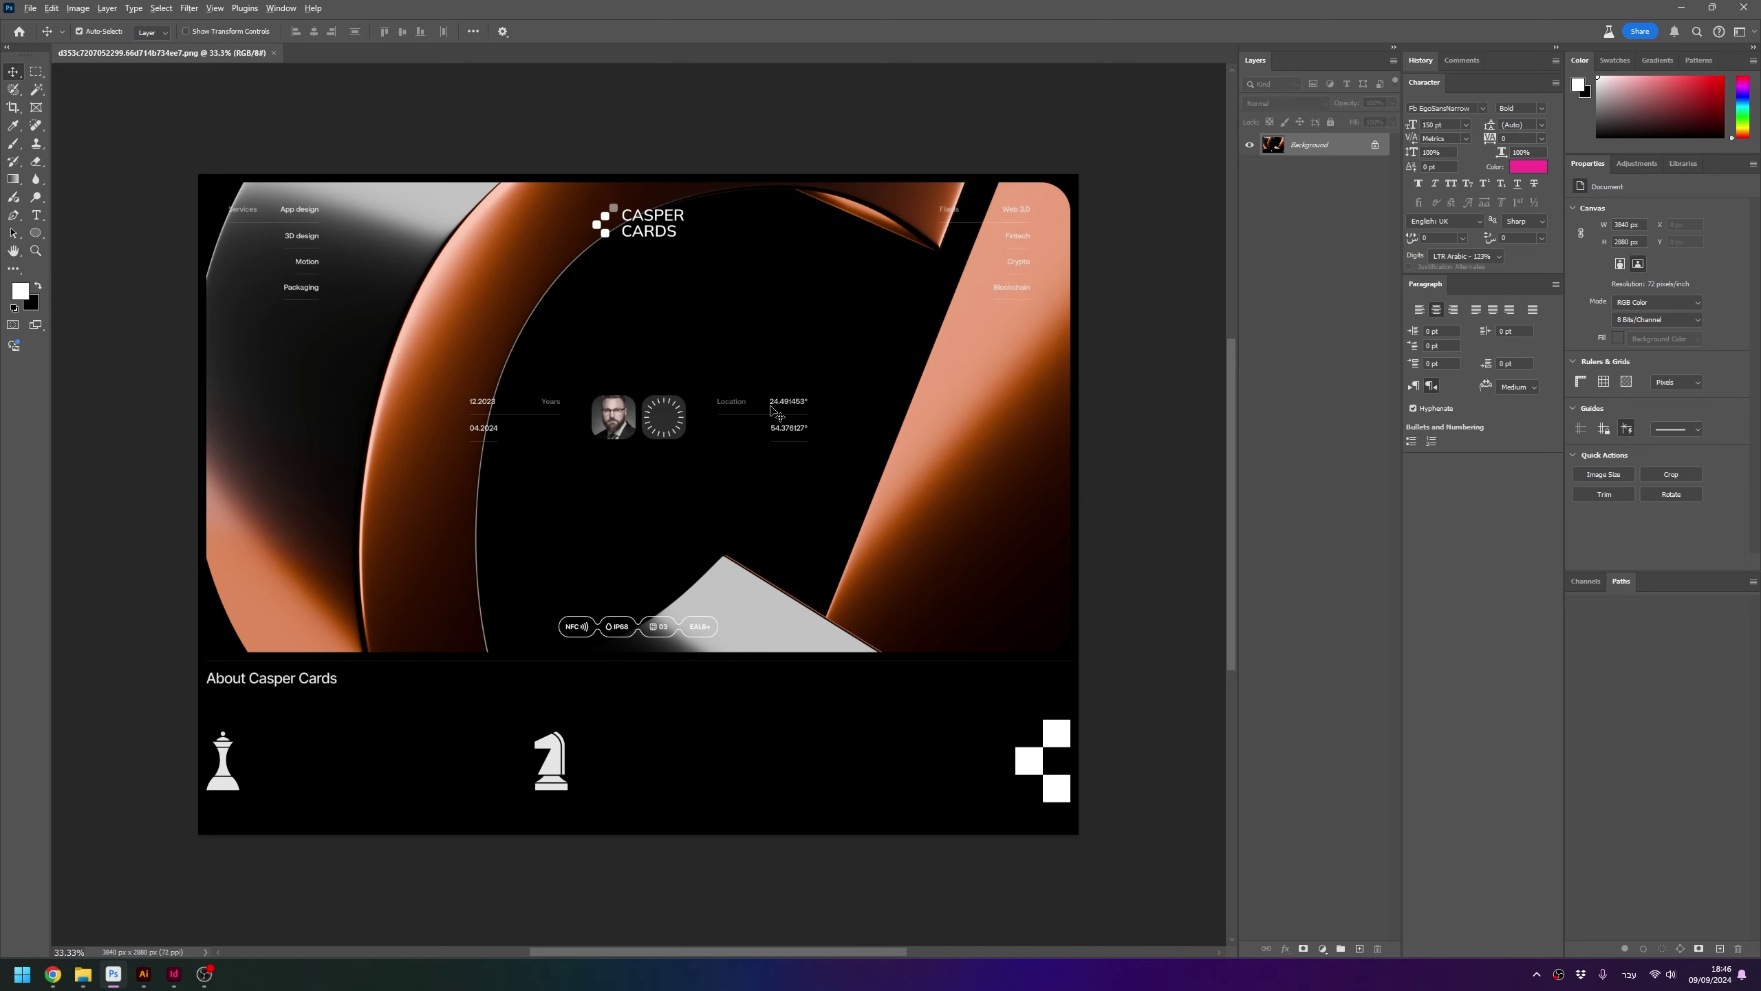
scroll(912, 303, "up", 2)
scroll(680, 496, "up", 1)
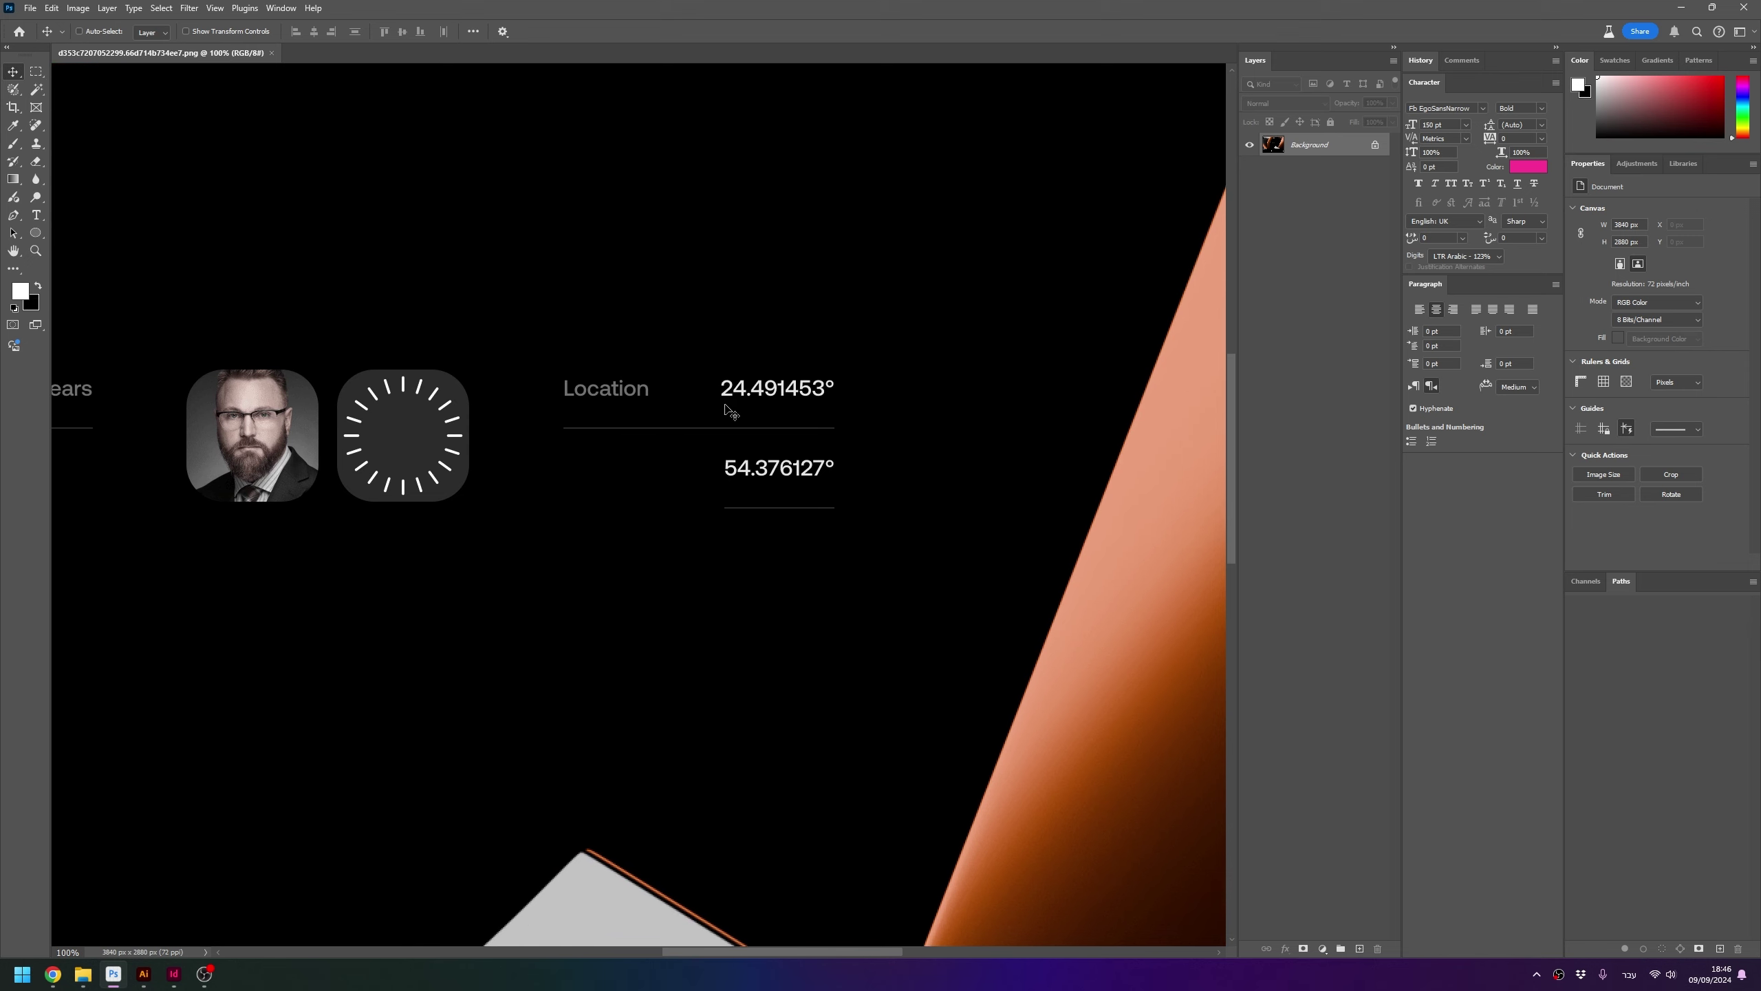
Zoom in on the dates and Years label, then fit the whole design again
key("z")
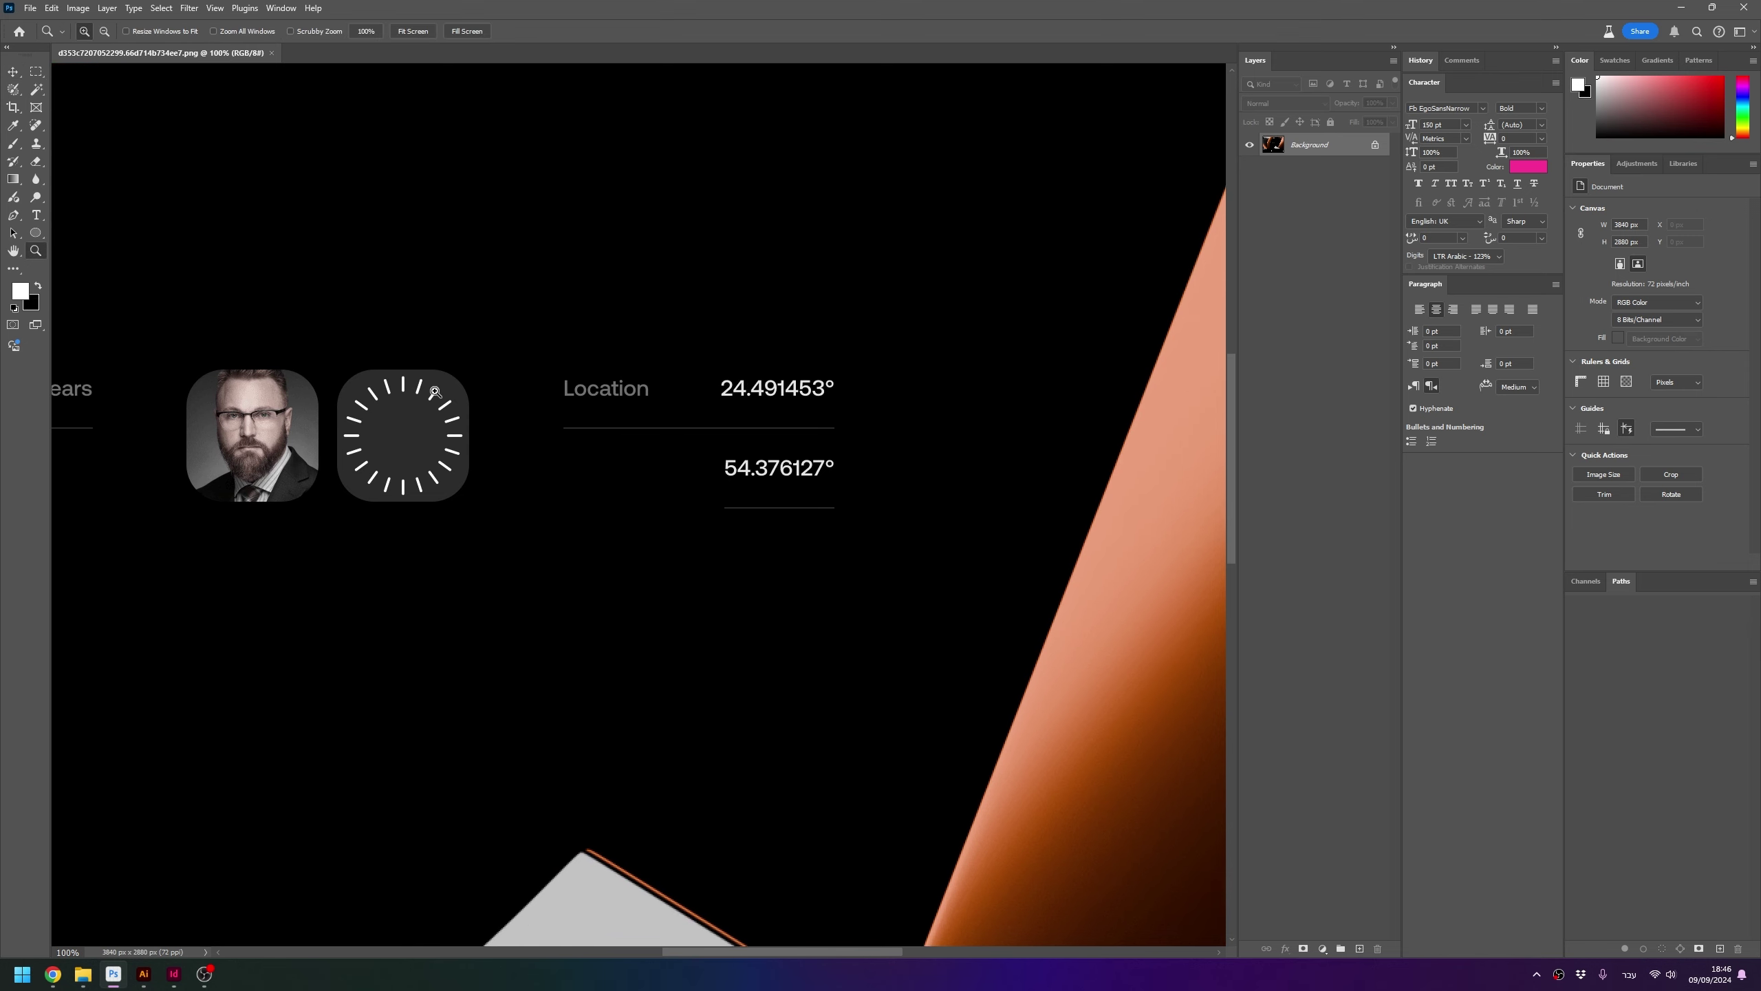
left_click_drag(379, 374, 705, 397)
key("ctrl+0")
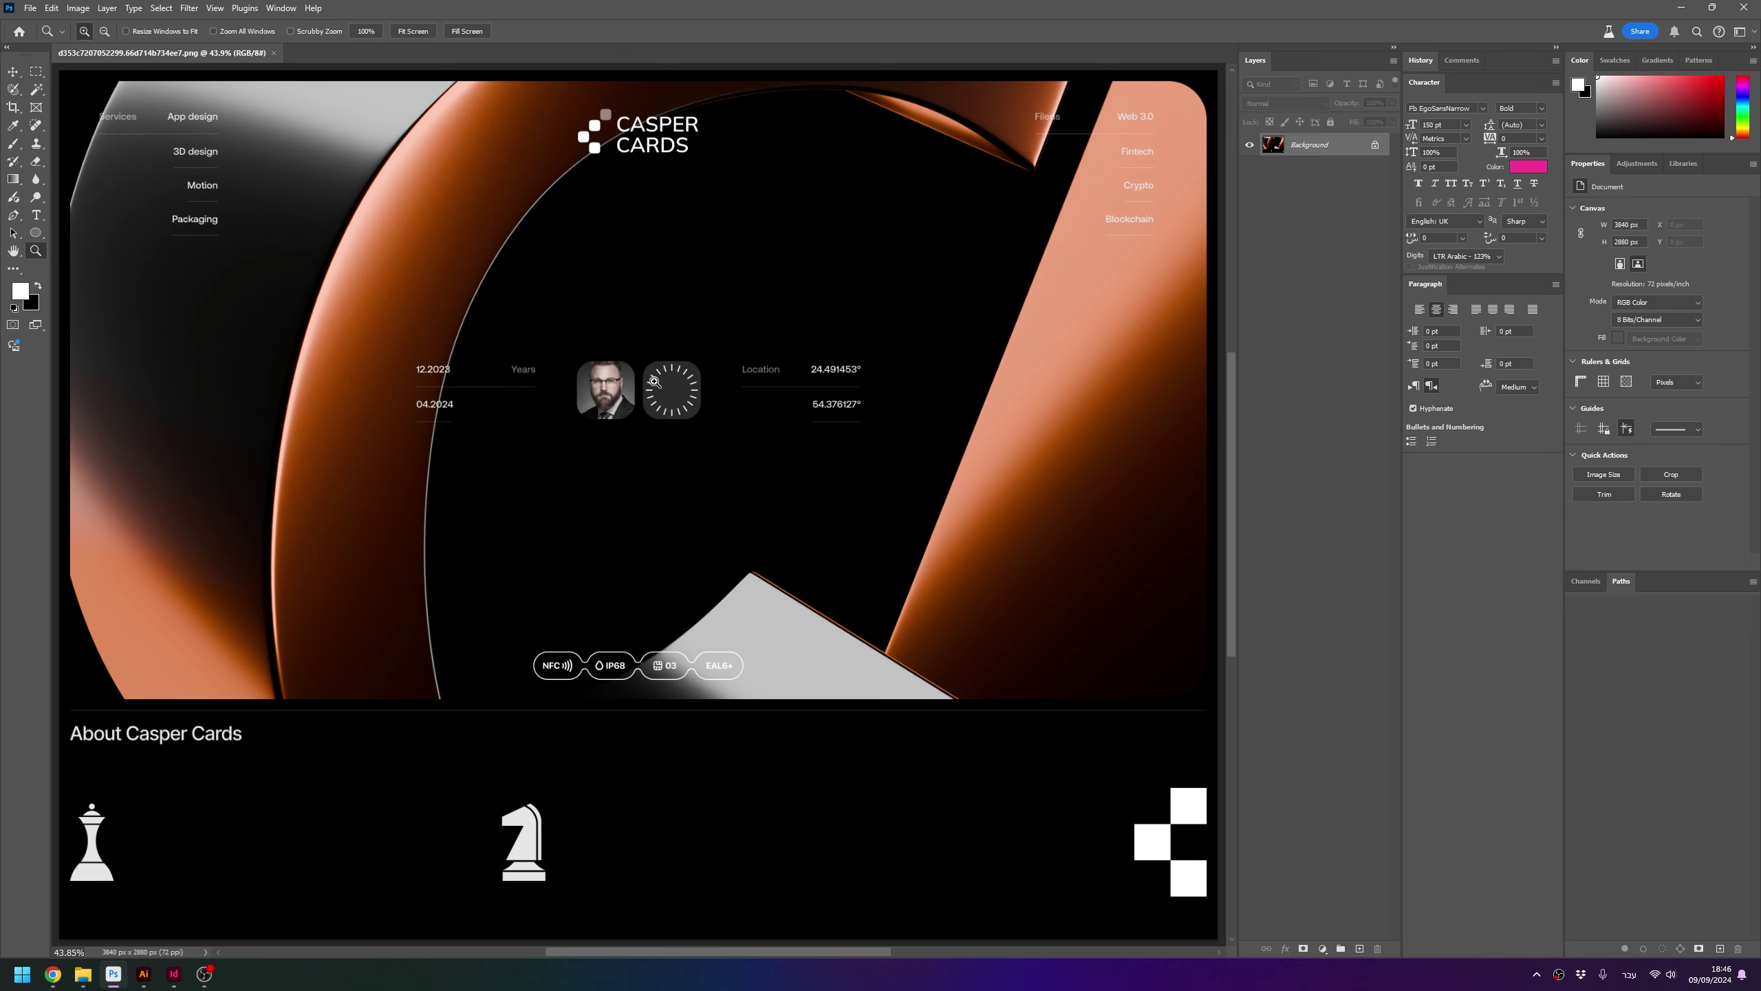
left_click(519, 364)
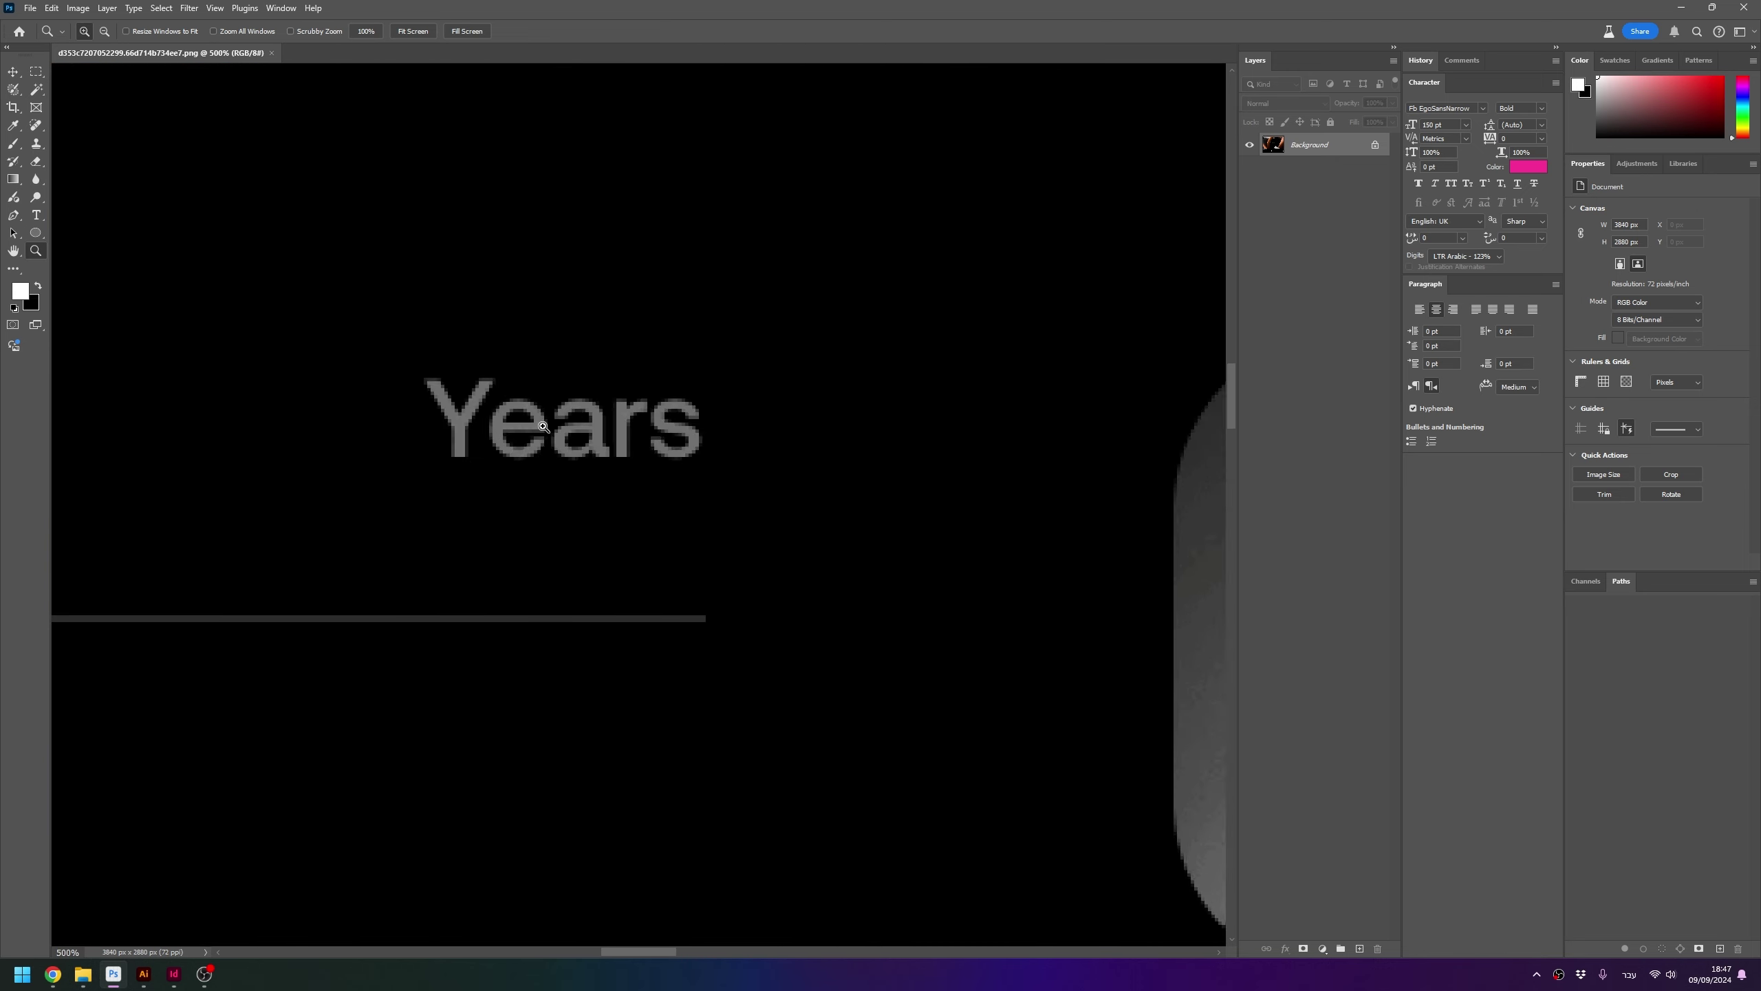
key("ctrl+1")
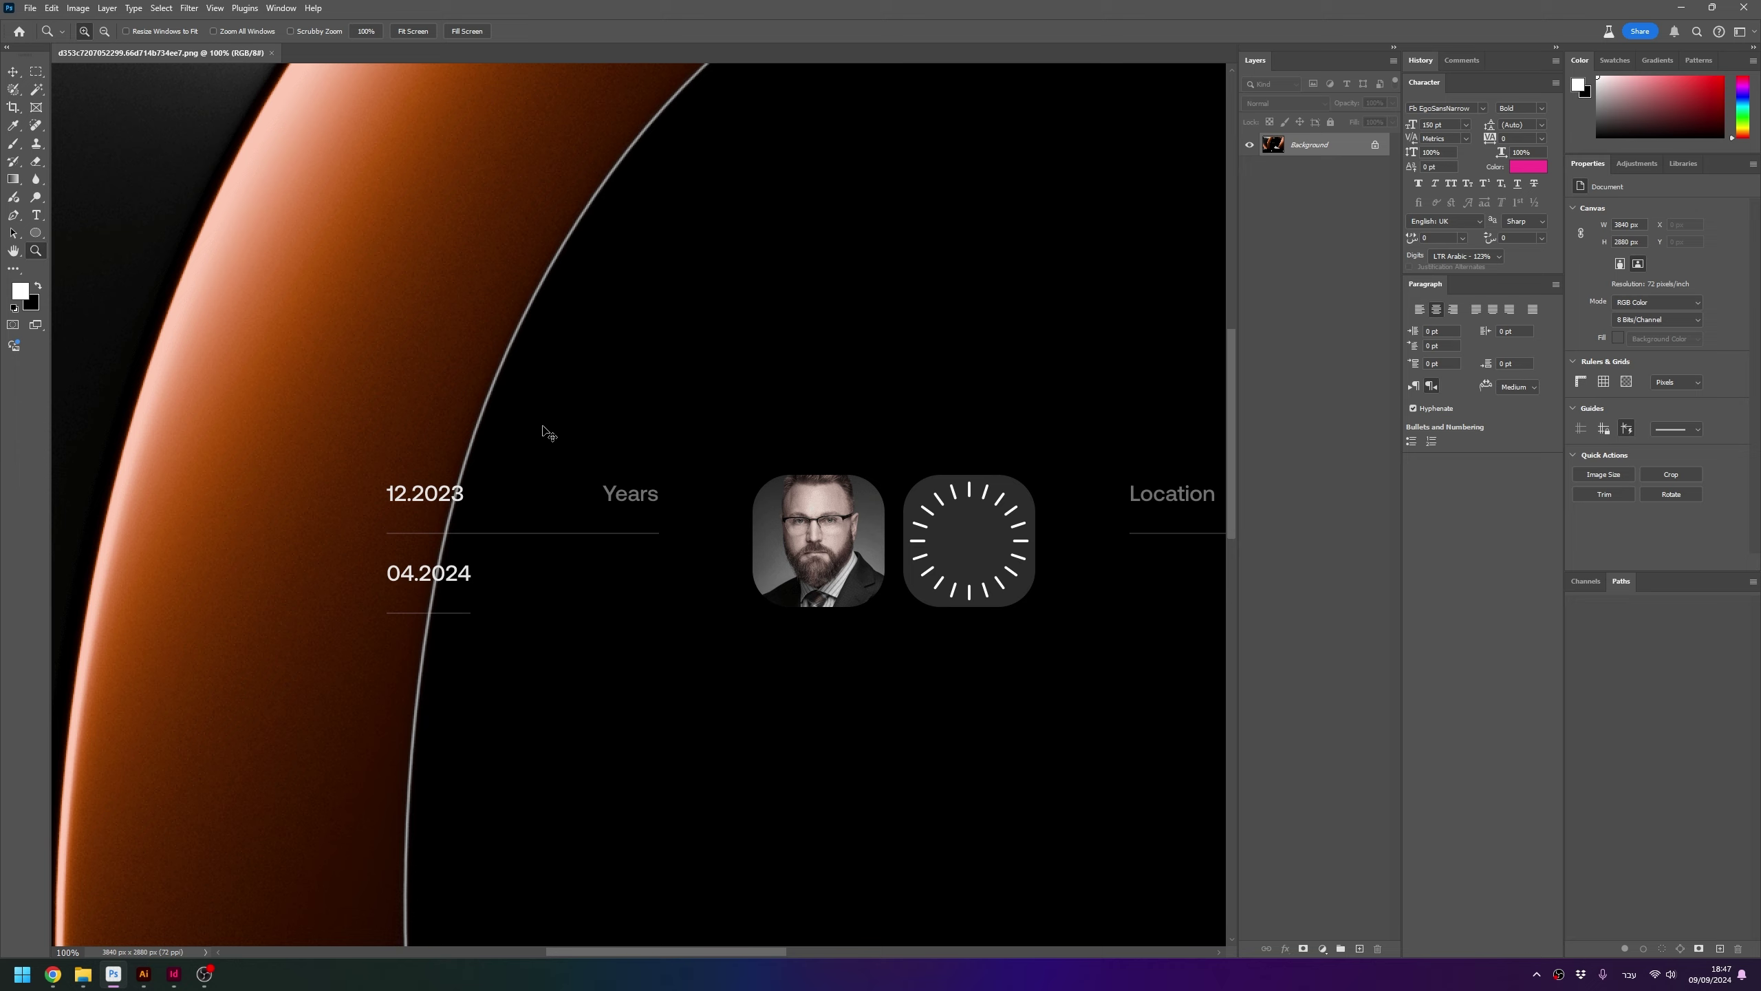
key("ctrl+0")
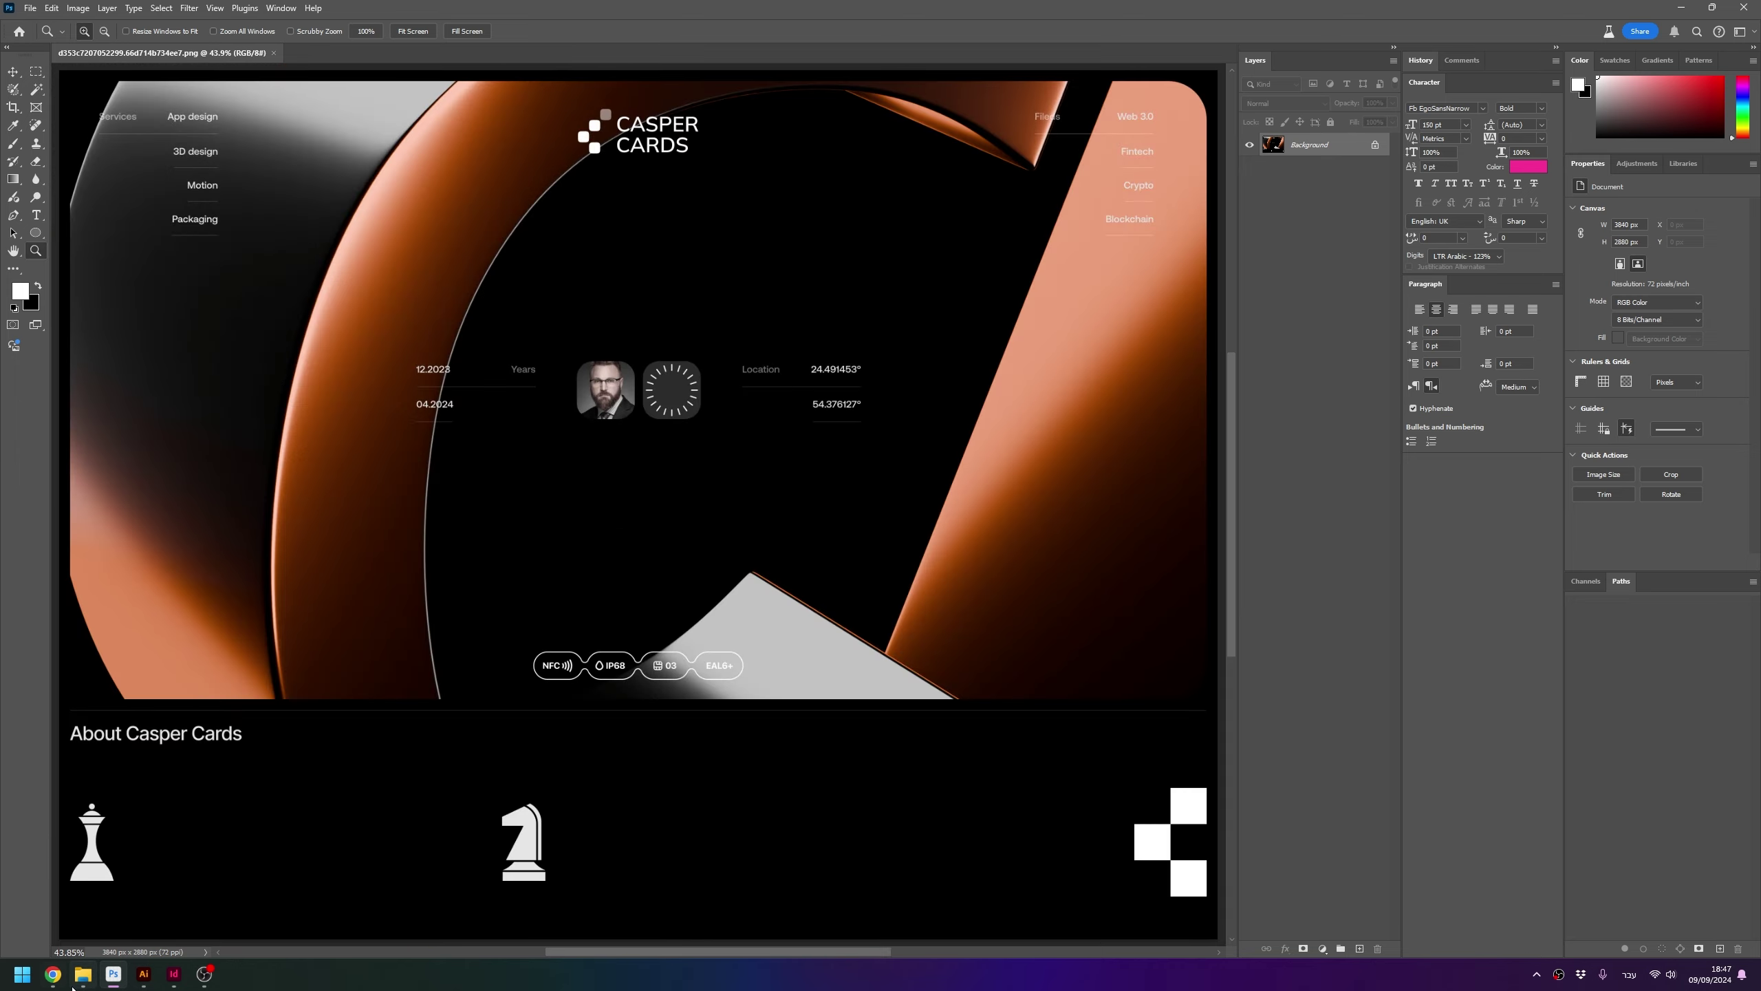
left_click(53, 974)
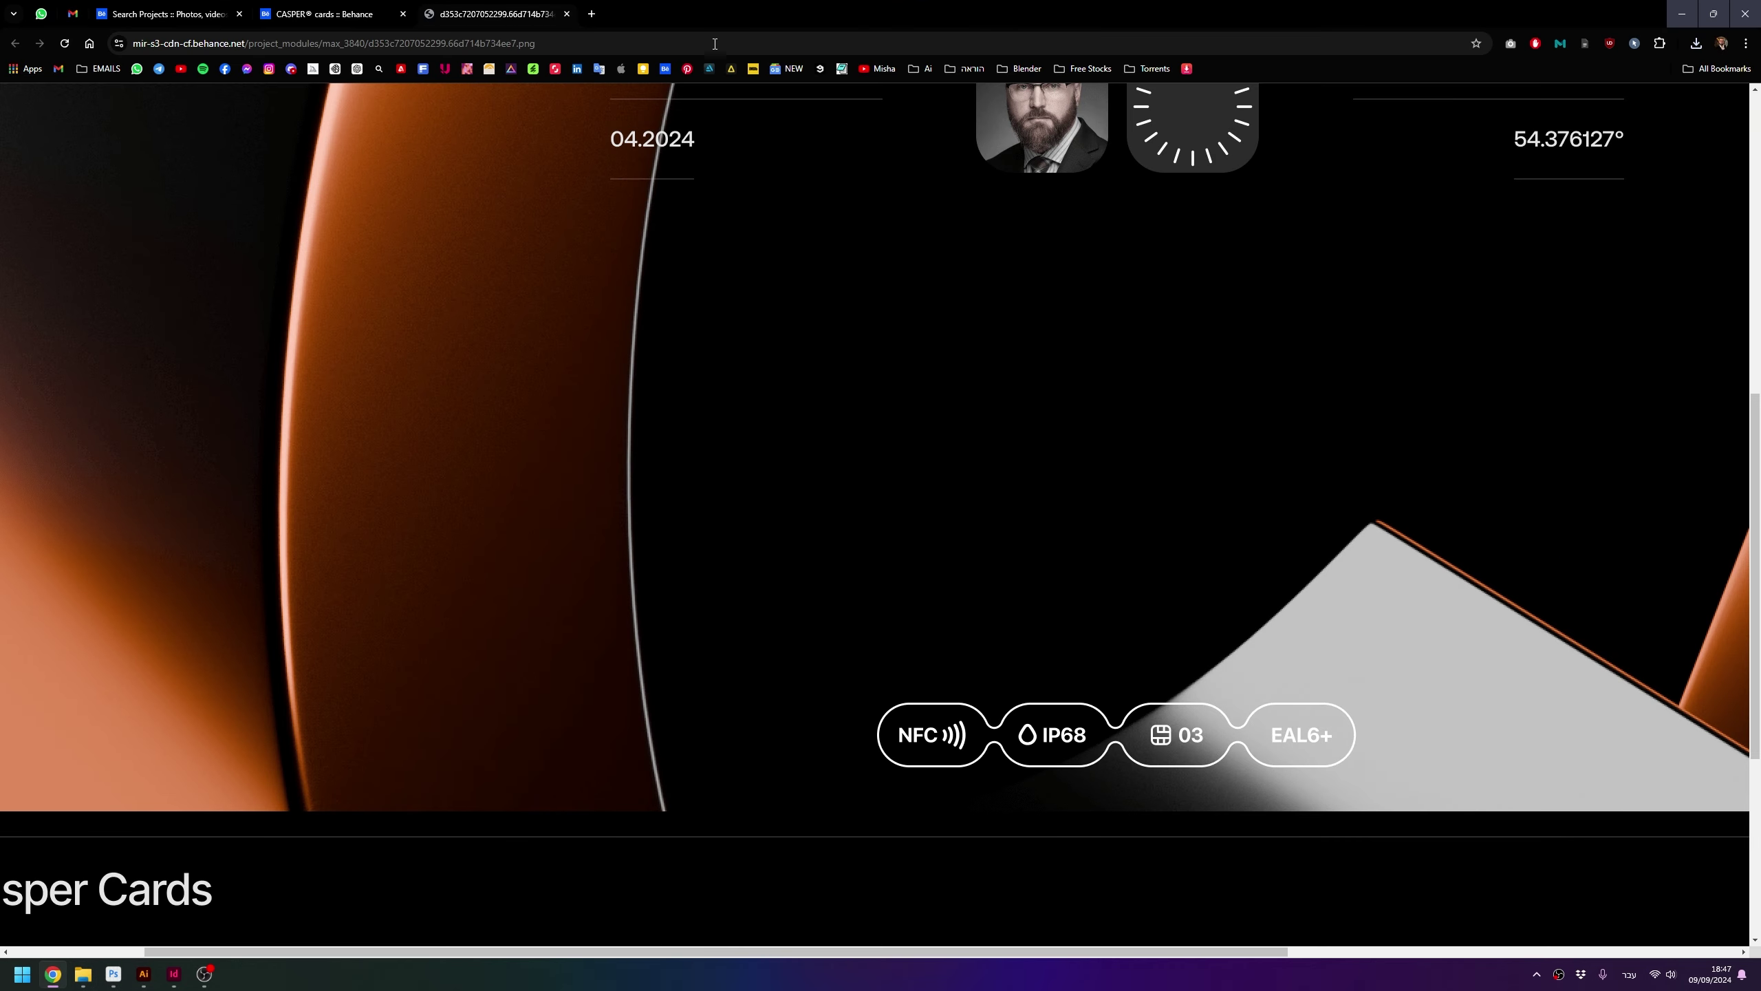
Return to the CASPER cards tab and close the developer tools and enlarged image
left_click(301, 12)
left_click(166, 14)
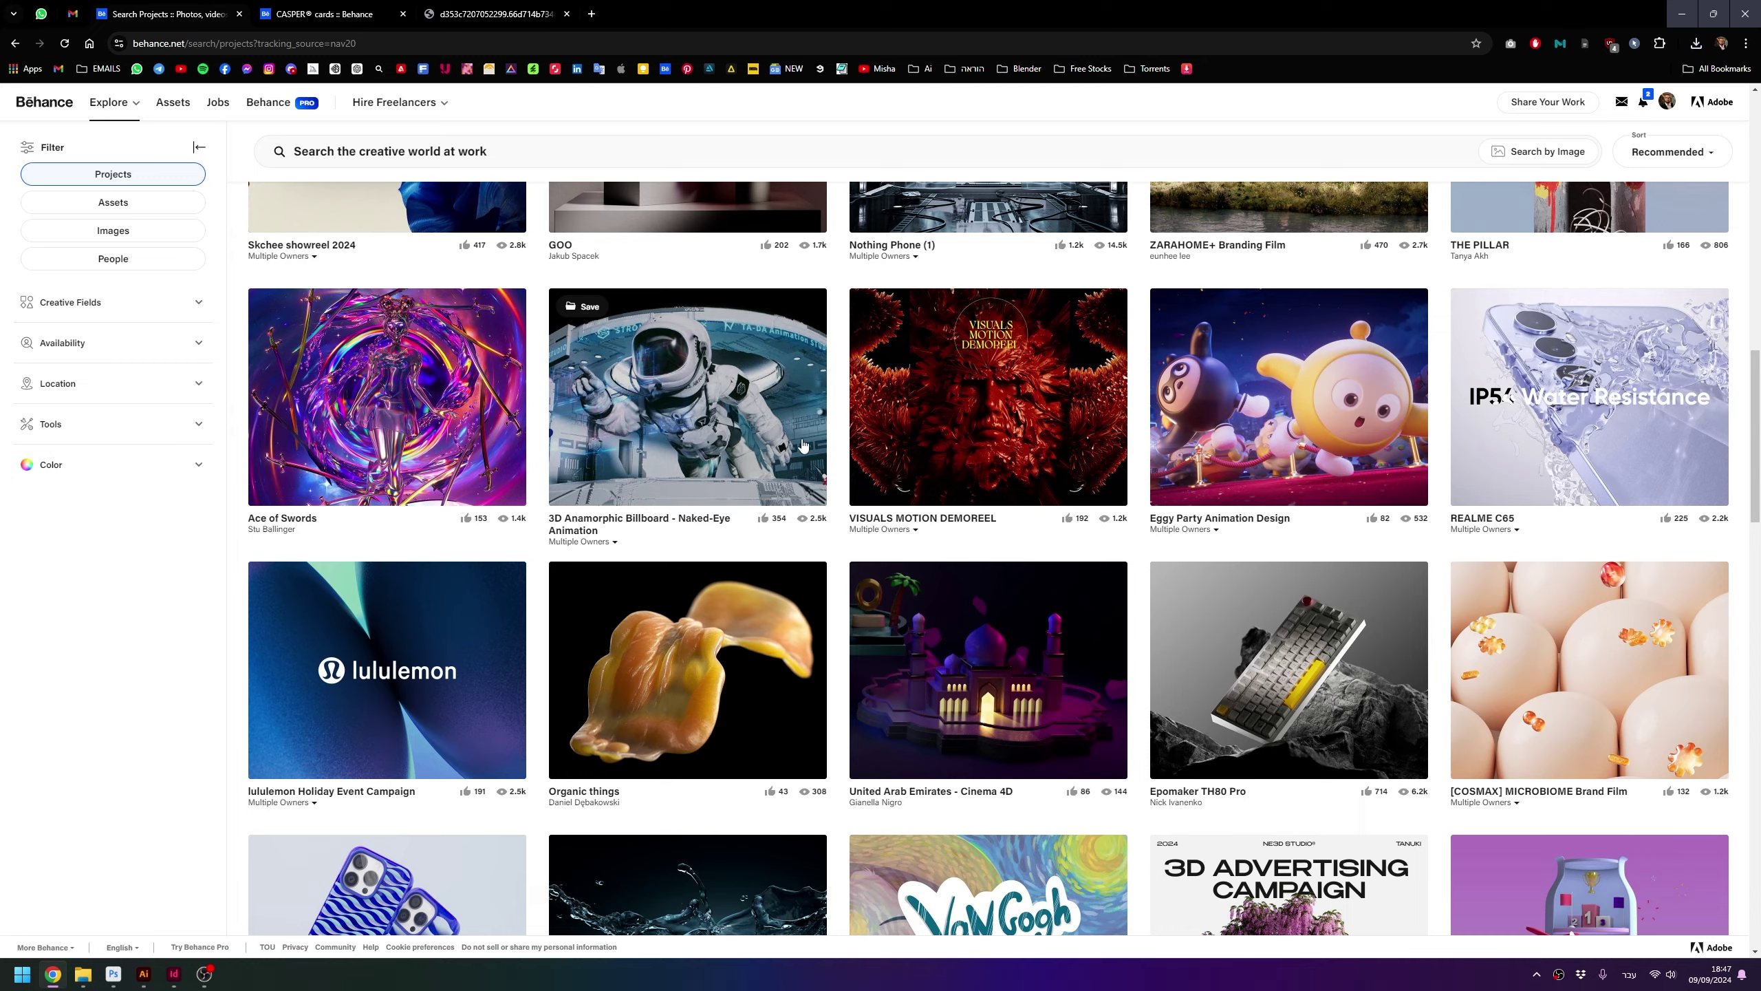
left_click(332, 12)
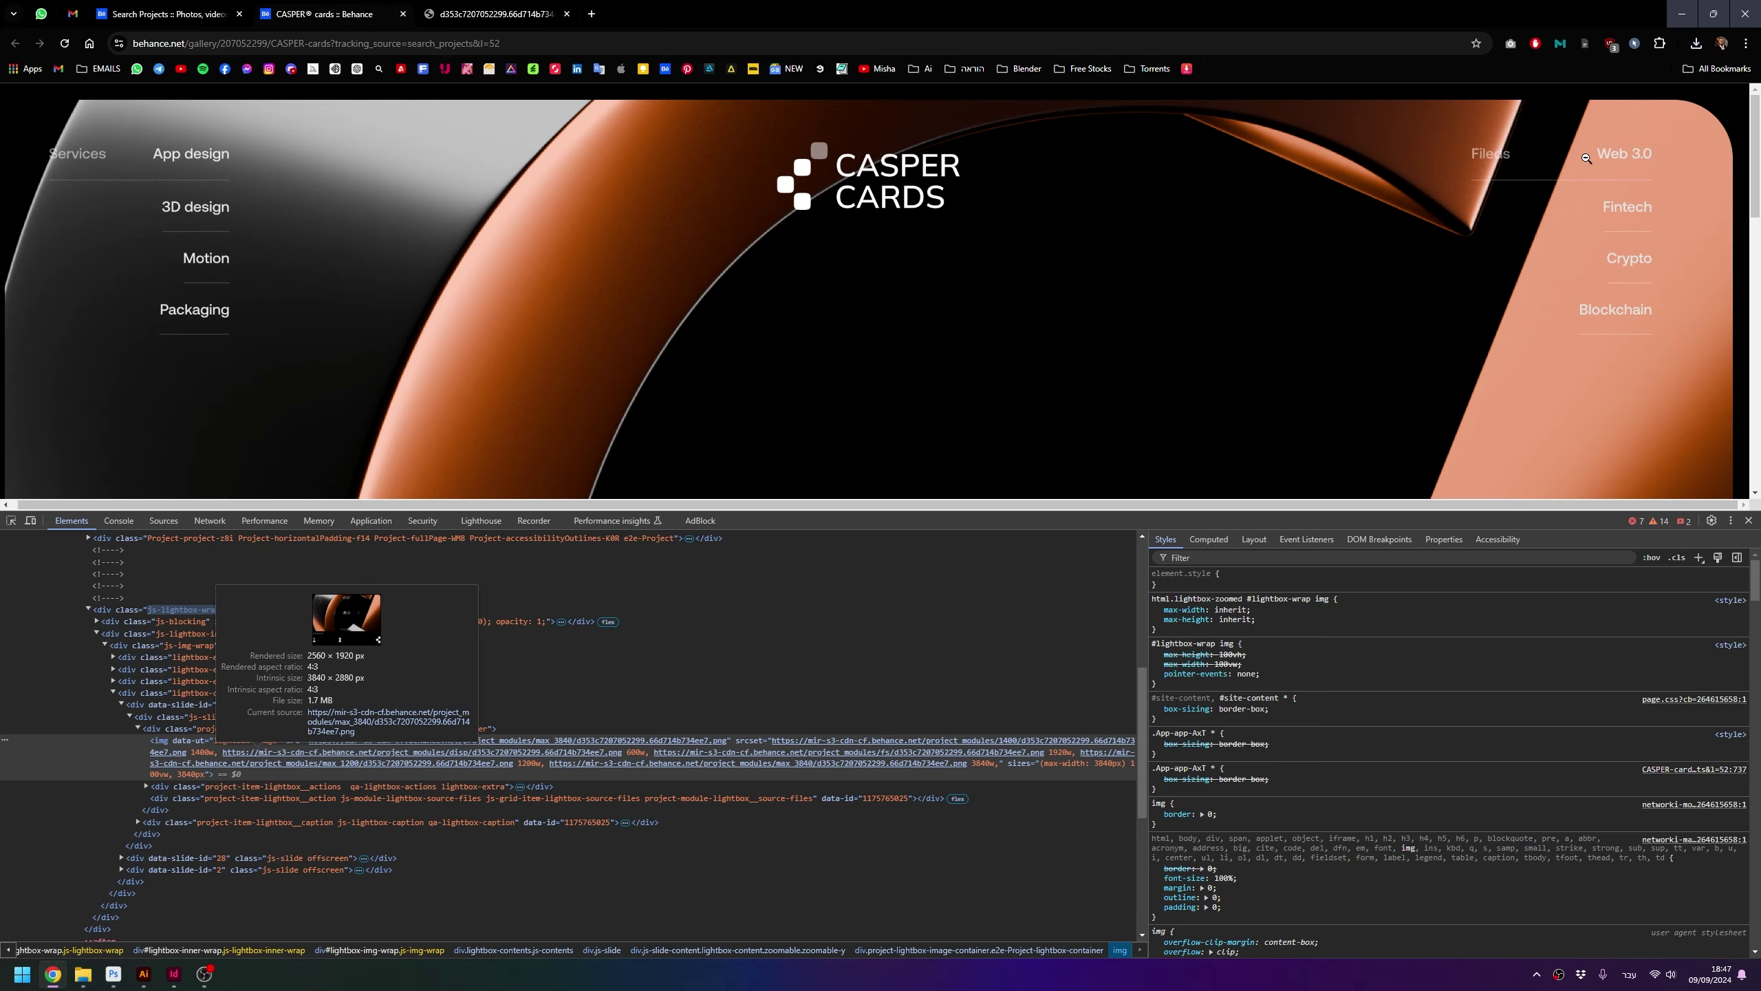
left_click(1748, 519)
left_click(1390, 410)
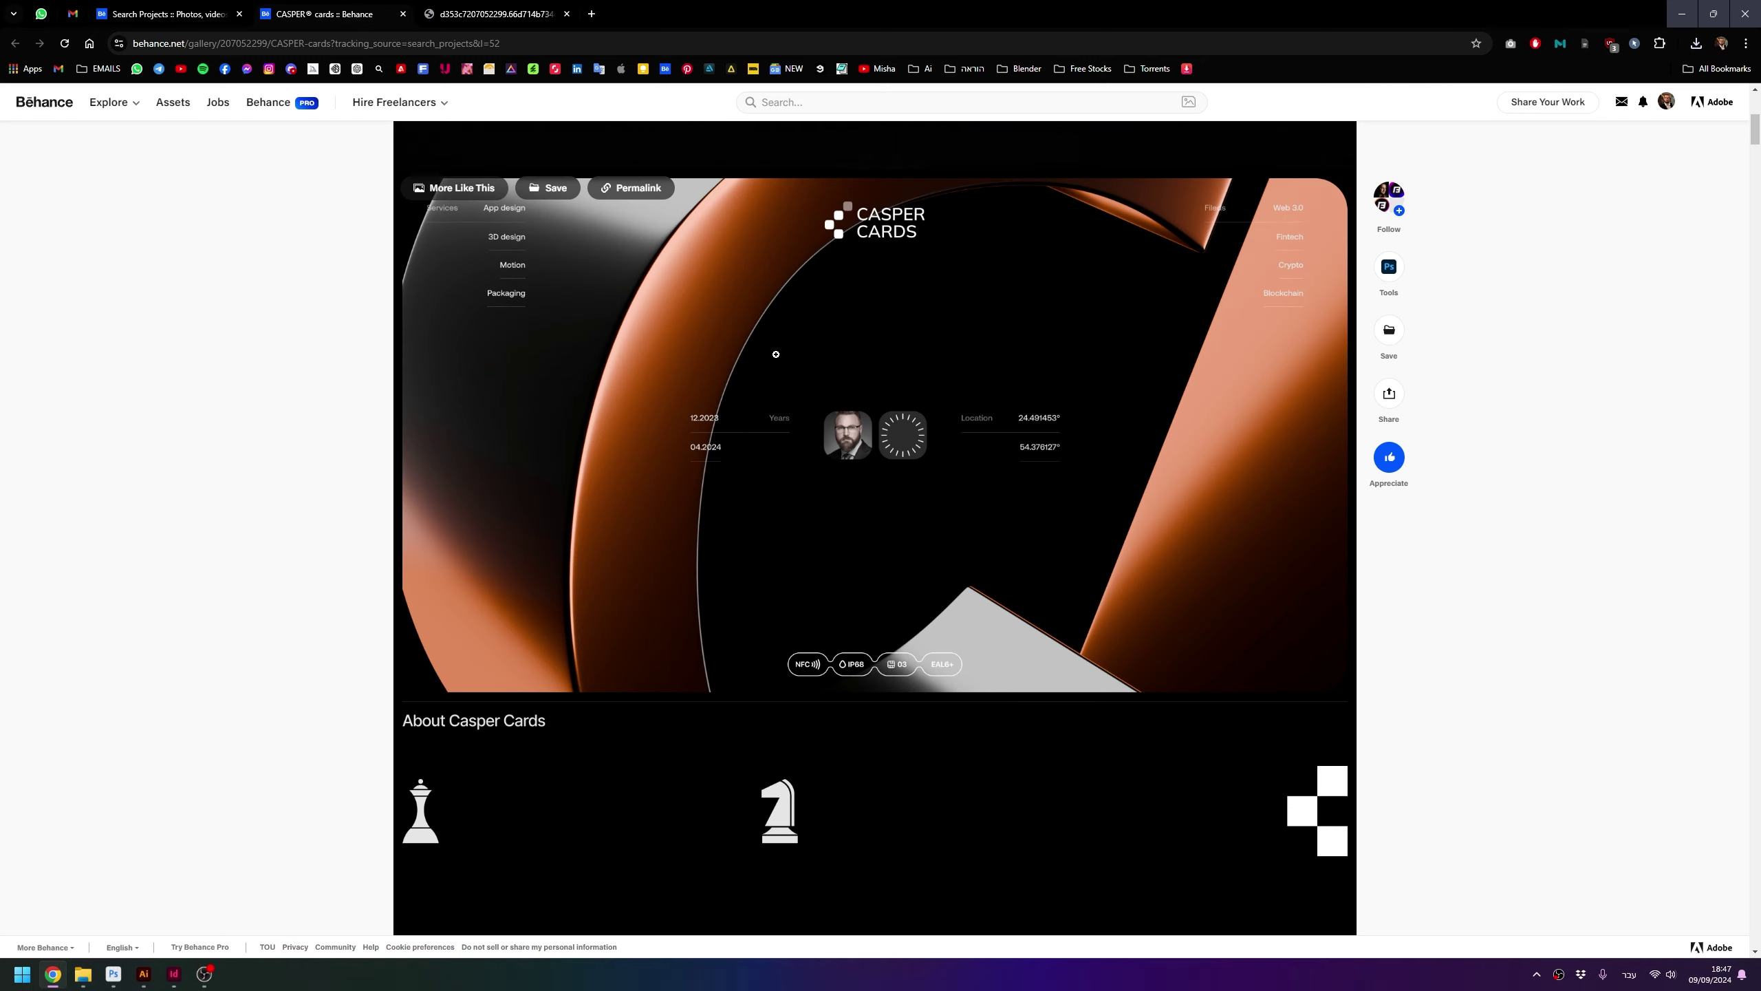
Inspect the project's cover image element with the element picker turned on
scroll(705, 463, "up", 3)
scroll(704, 463, "down", 4)
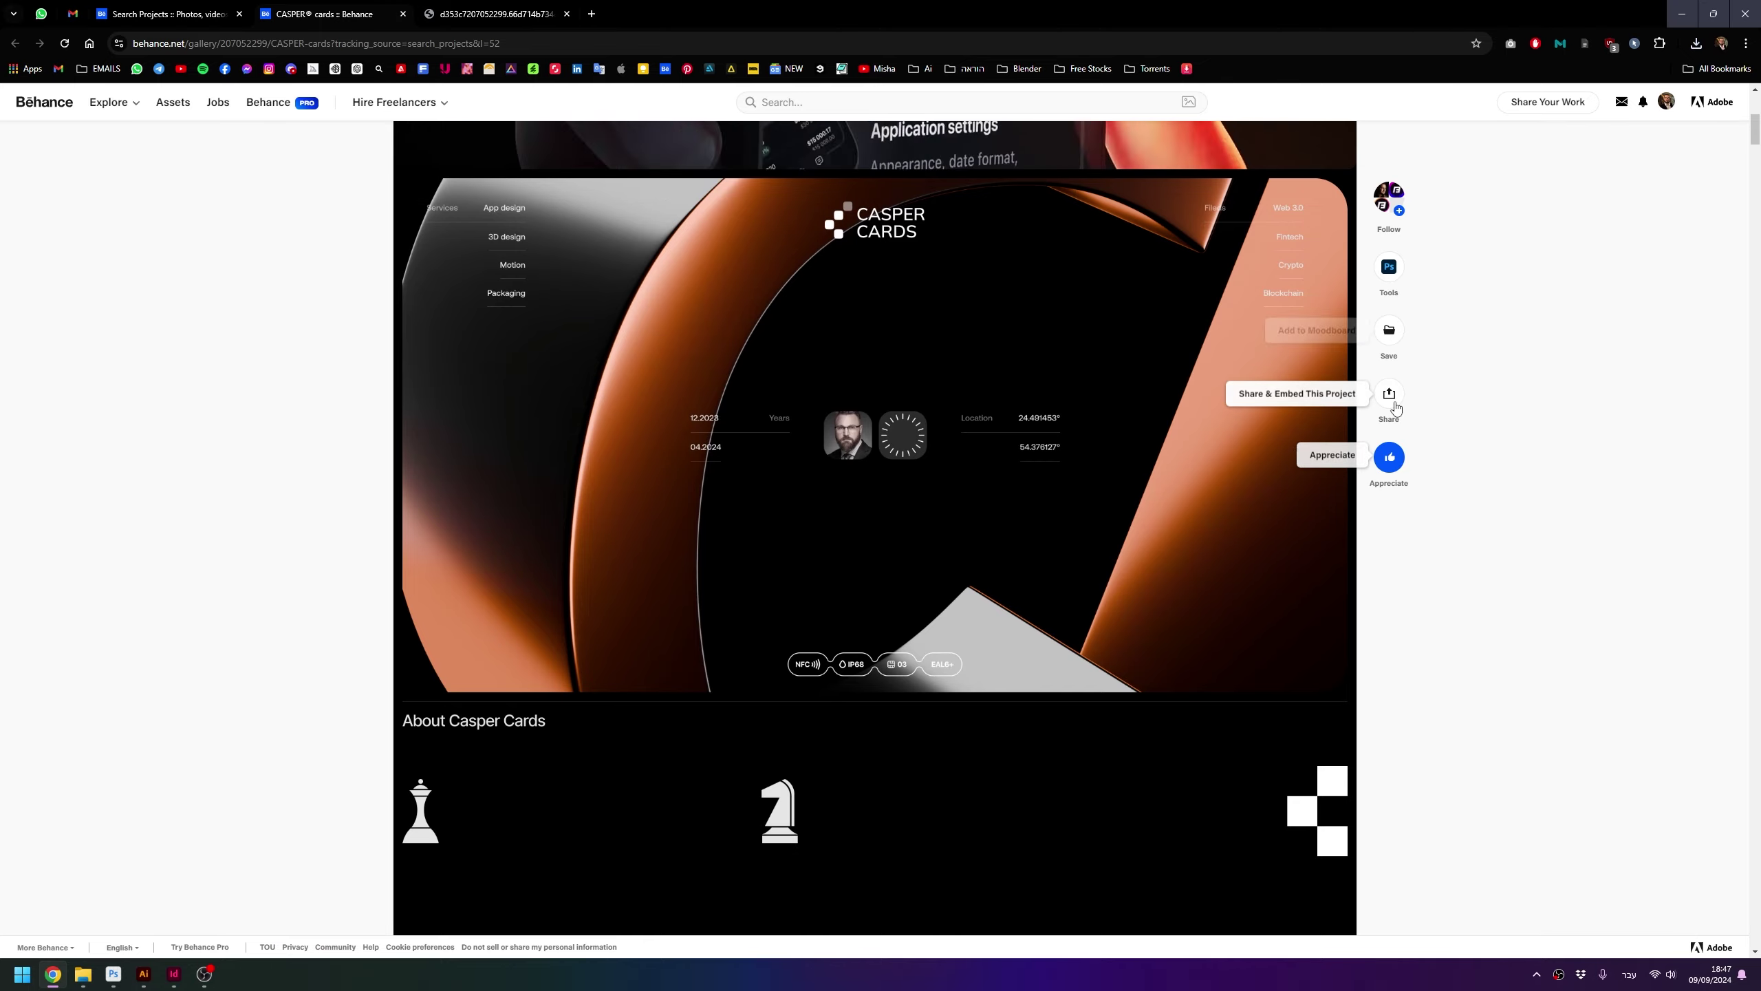
scroll(1348, 631, "down", 1)
right_click(942, 337)
left_click(1002, 688)
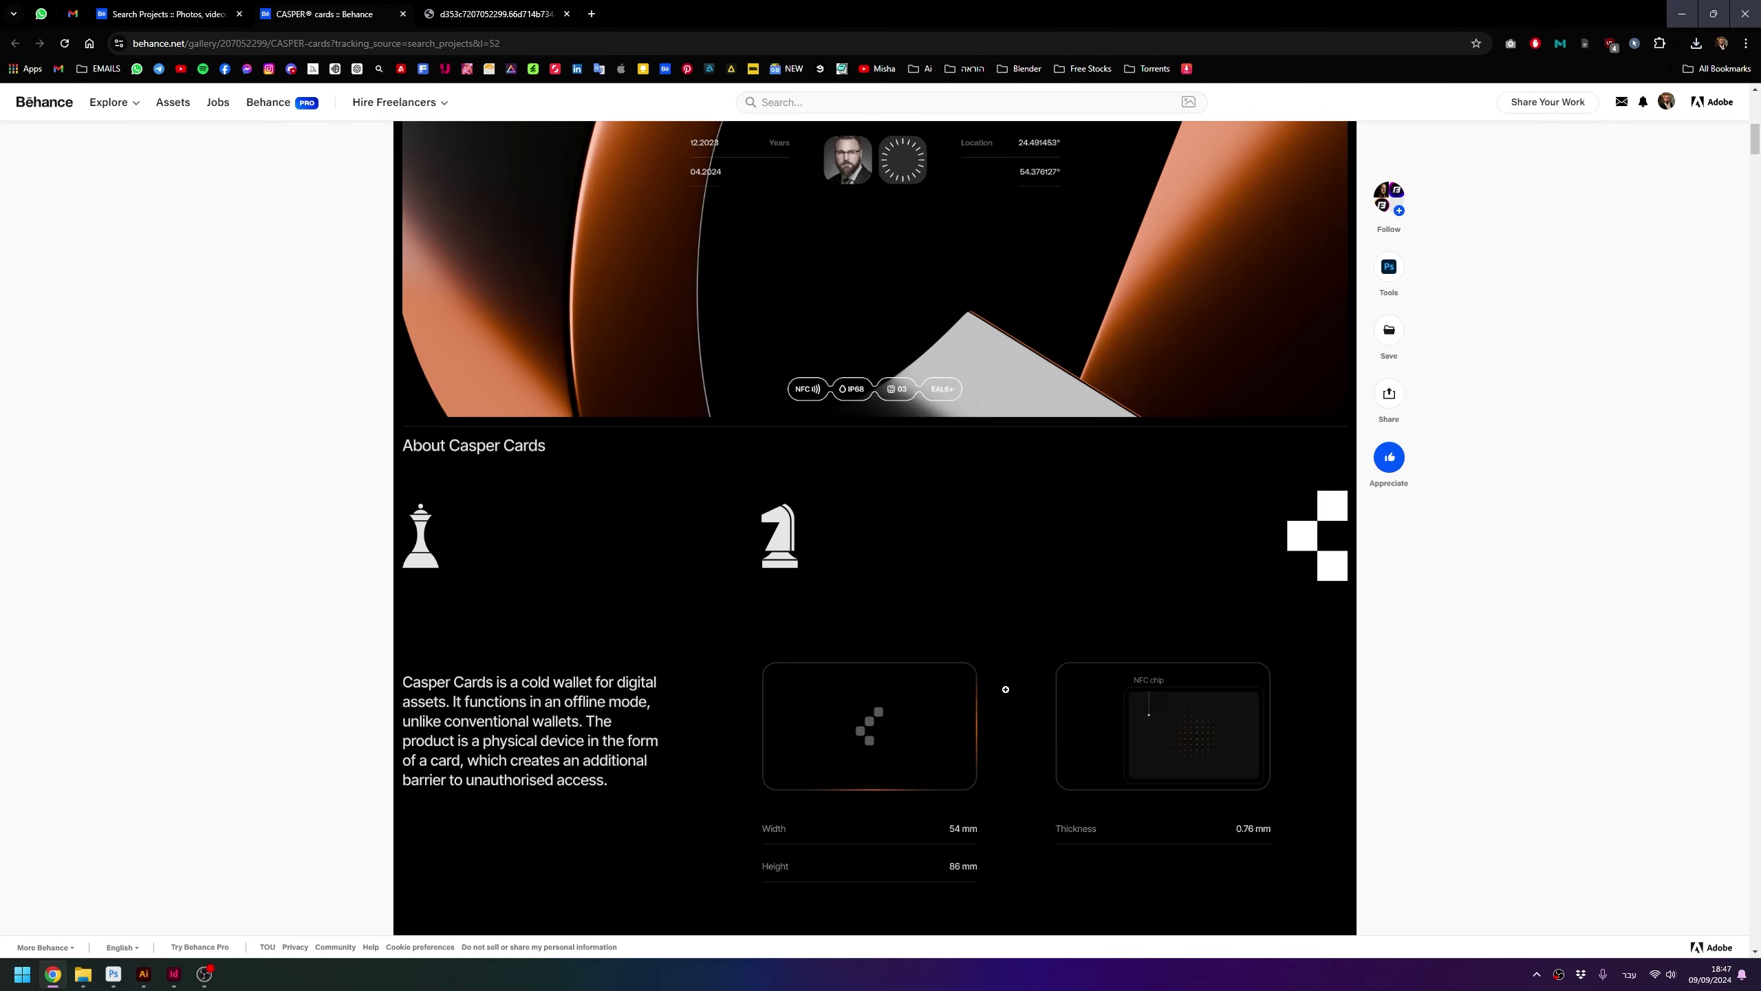
key("ctrl+shift+c")
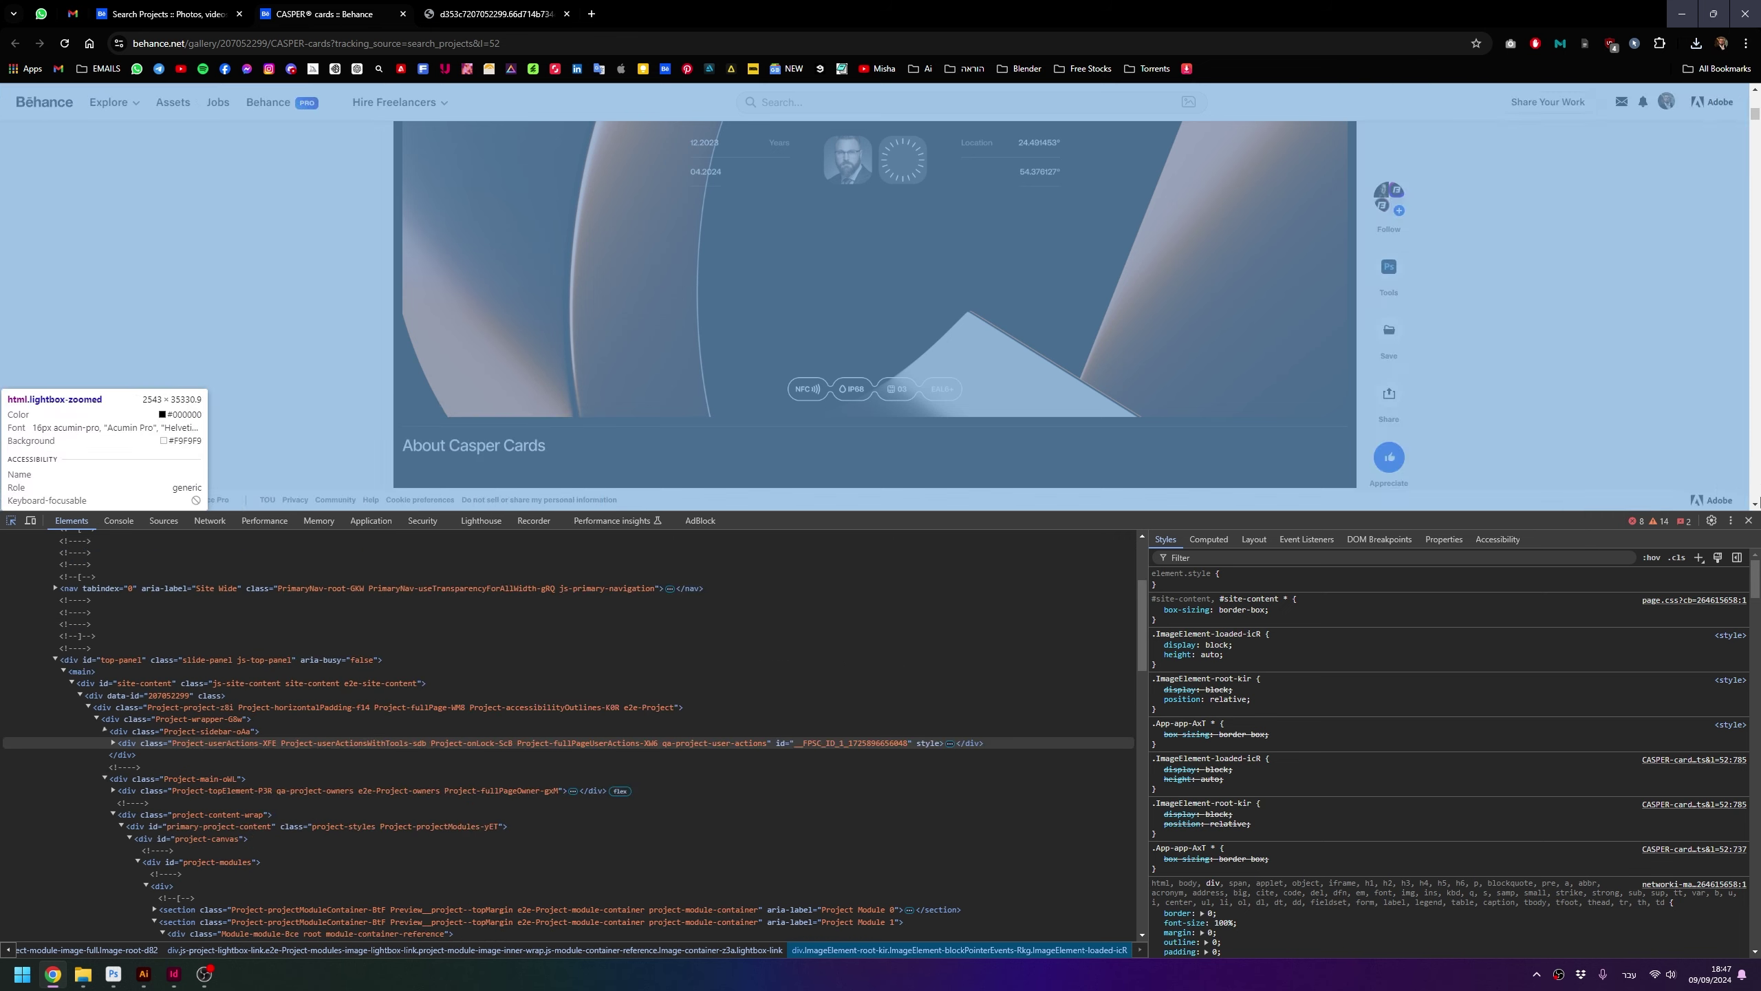
Close DevTools, open a product image full-screen, and zoom it to full size and back
key("F12")
scroll(929, 635, "down", 5)
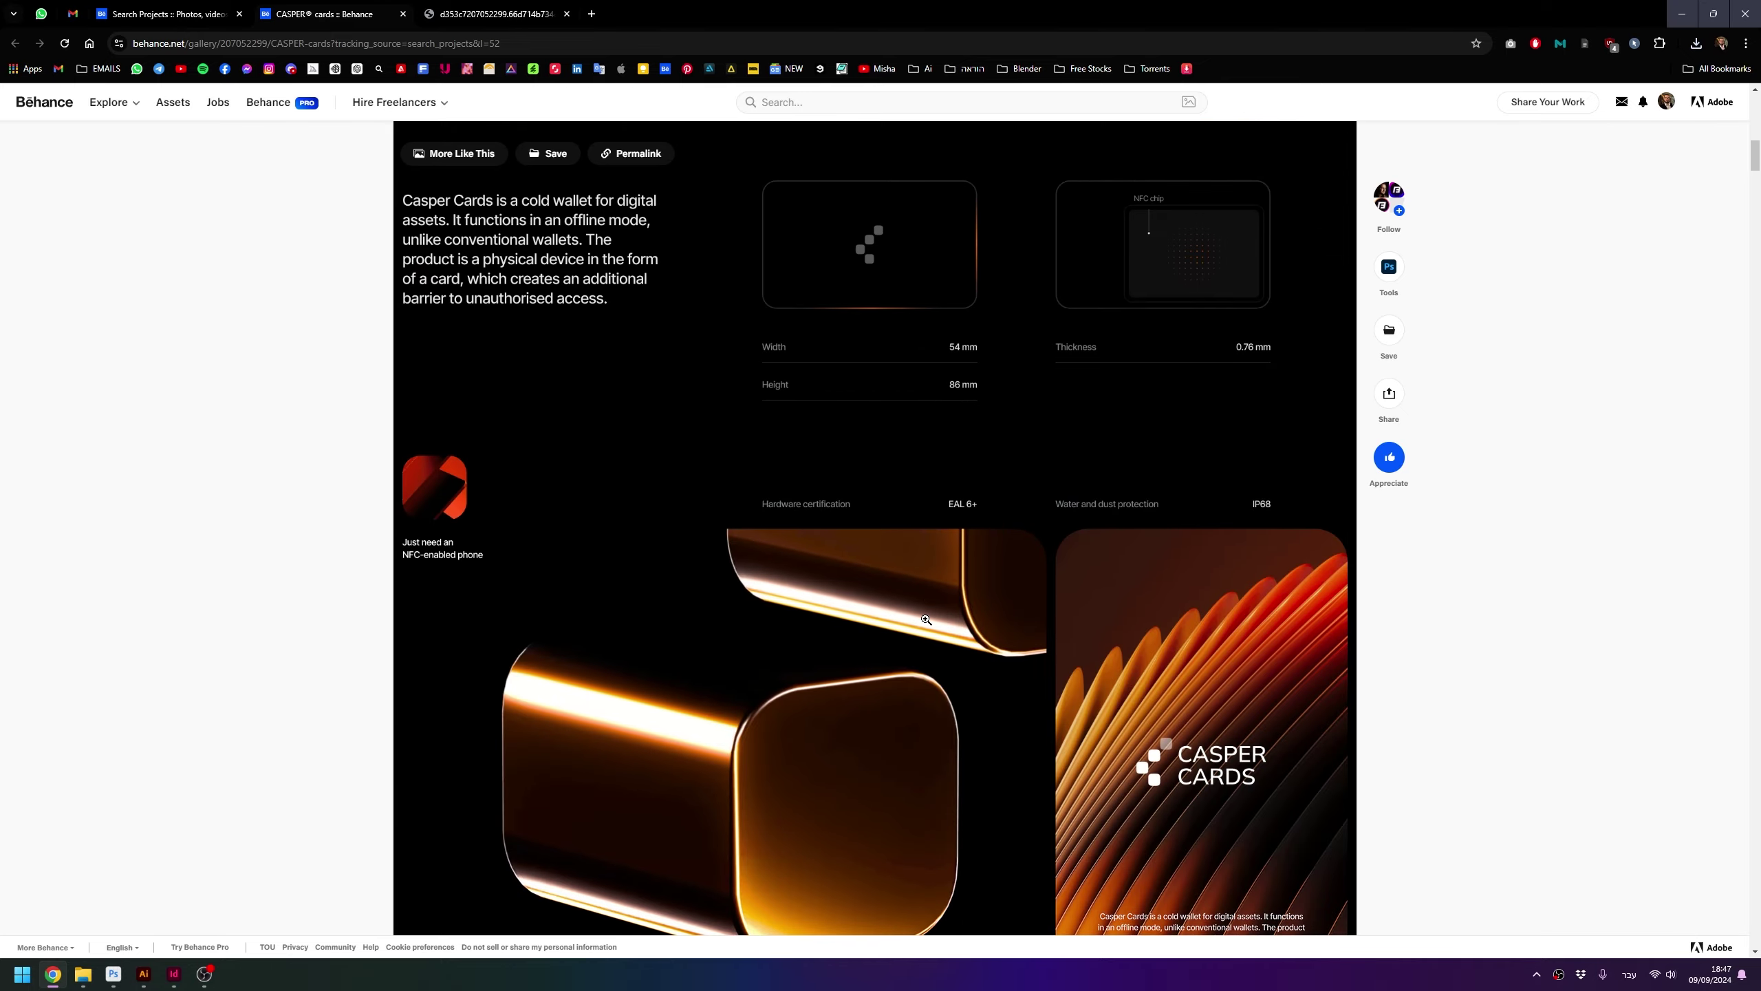
scroll(901, 555, "down", 5)
left_click(879, 463)
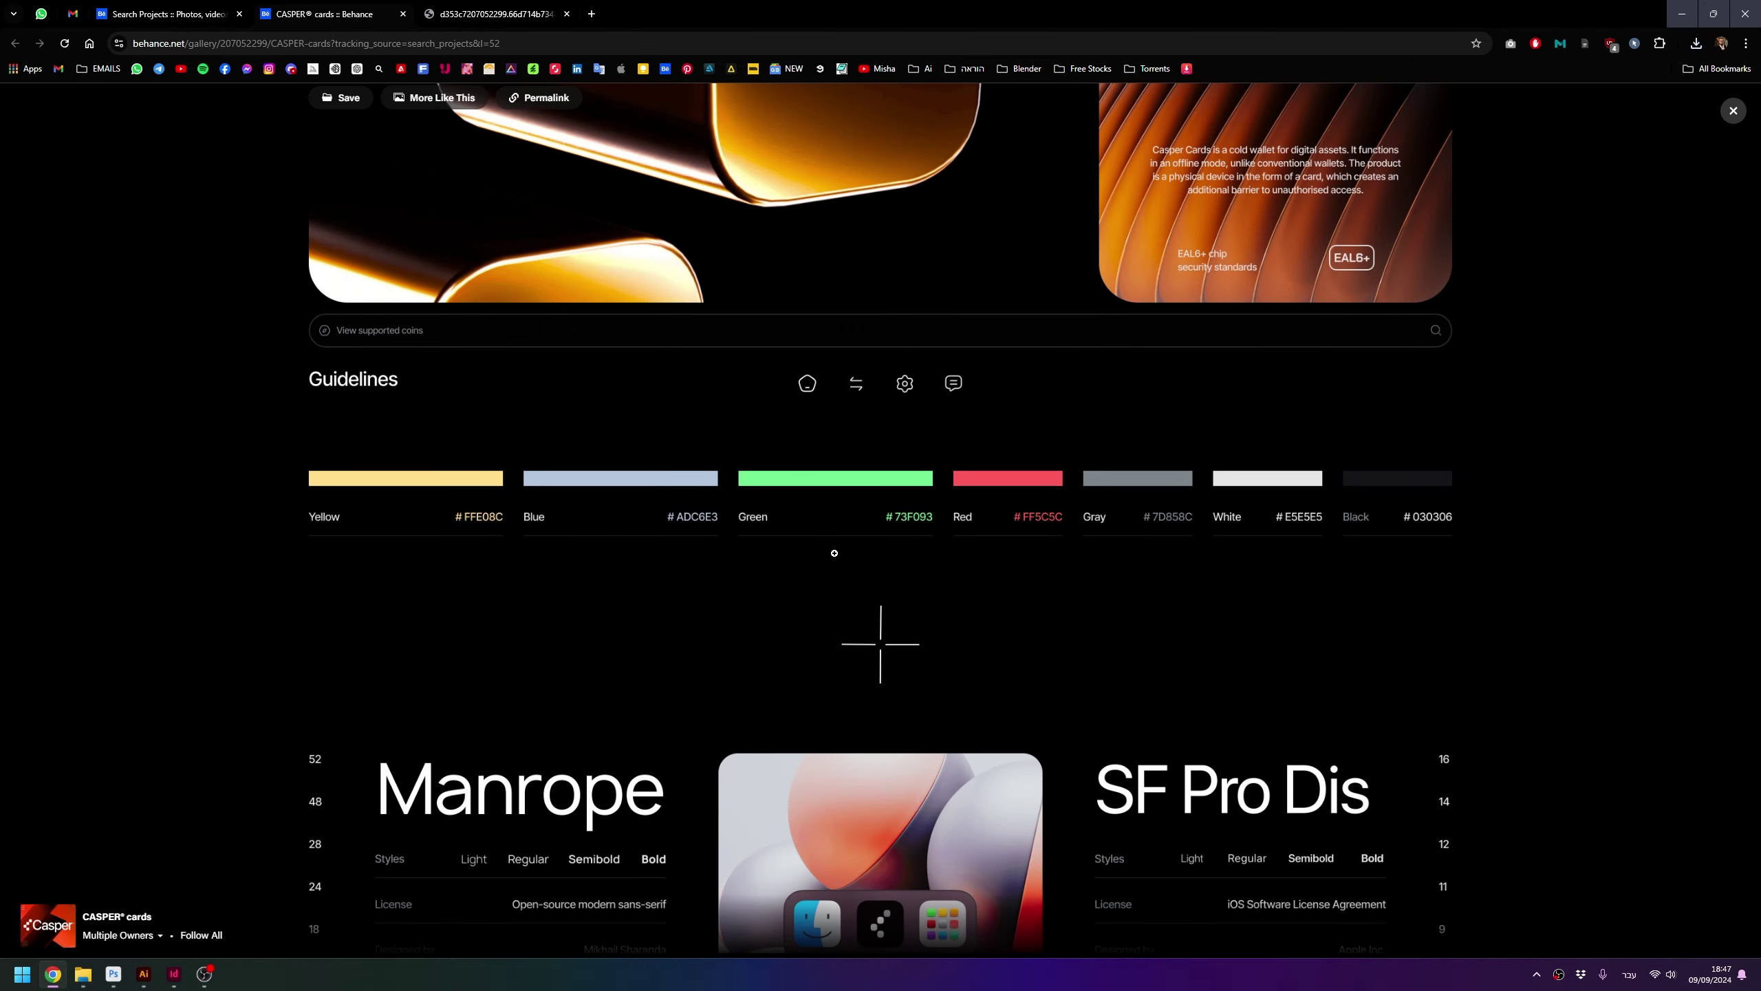
left_click(896, 213)
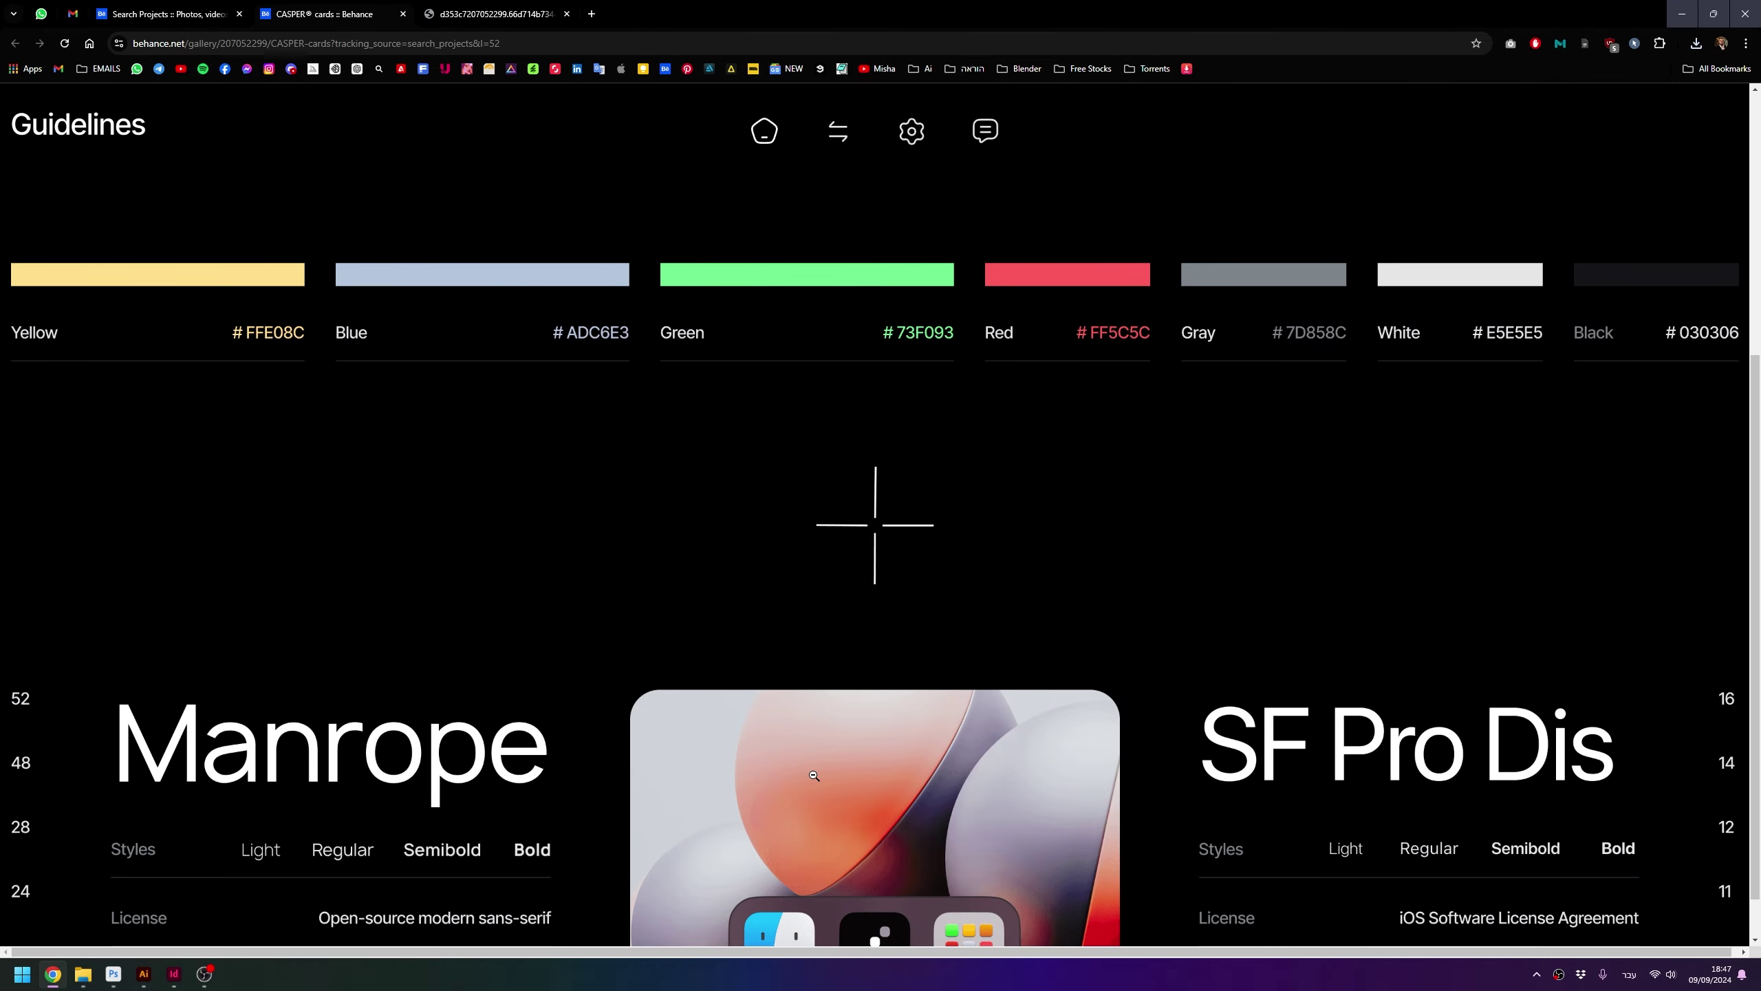
left_click(813, 775)
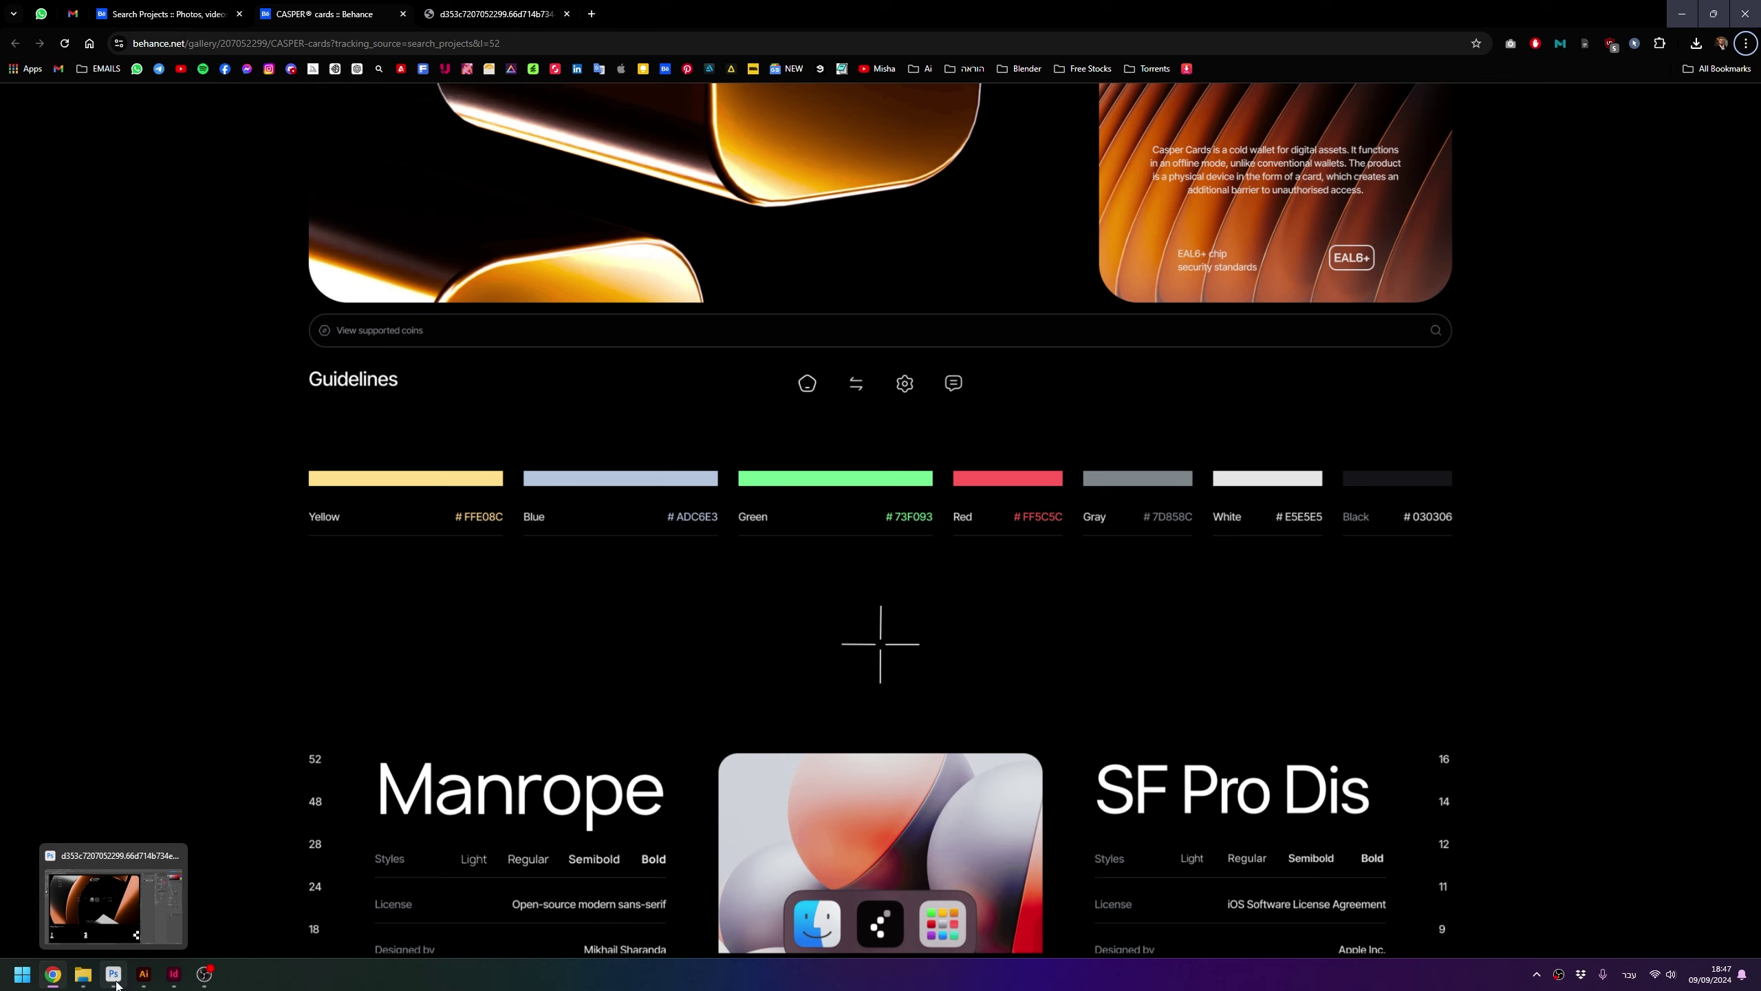
left_click(113, 974)
Close the Casper Cards image, create a 2000 × 1000 px document, and start a text layer
key("ctrl+w")
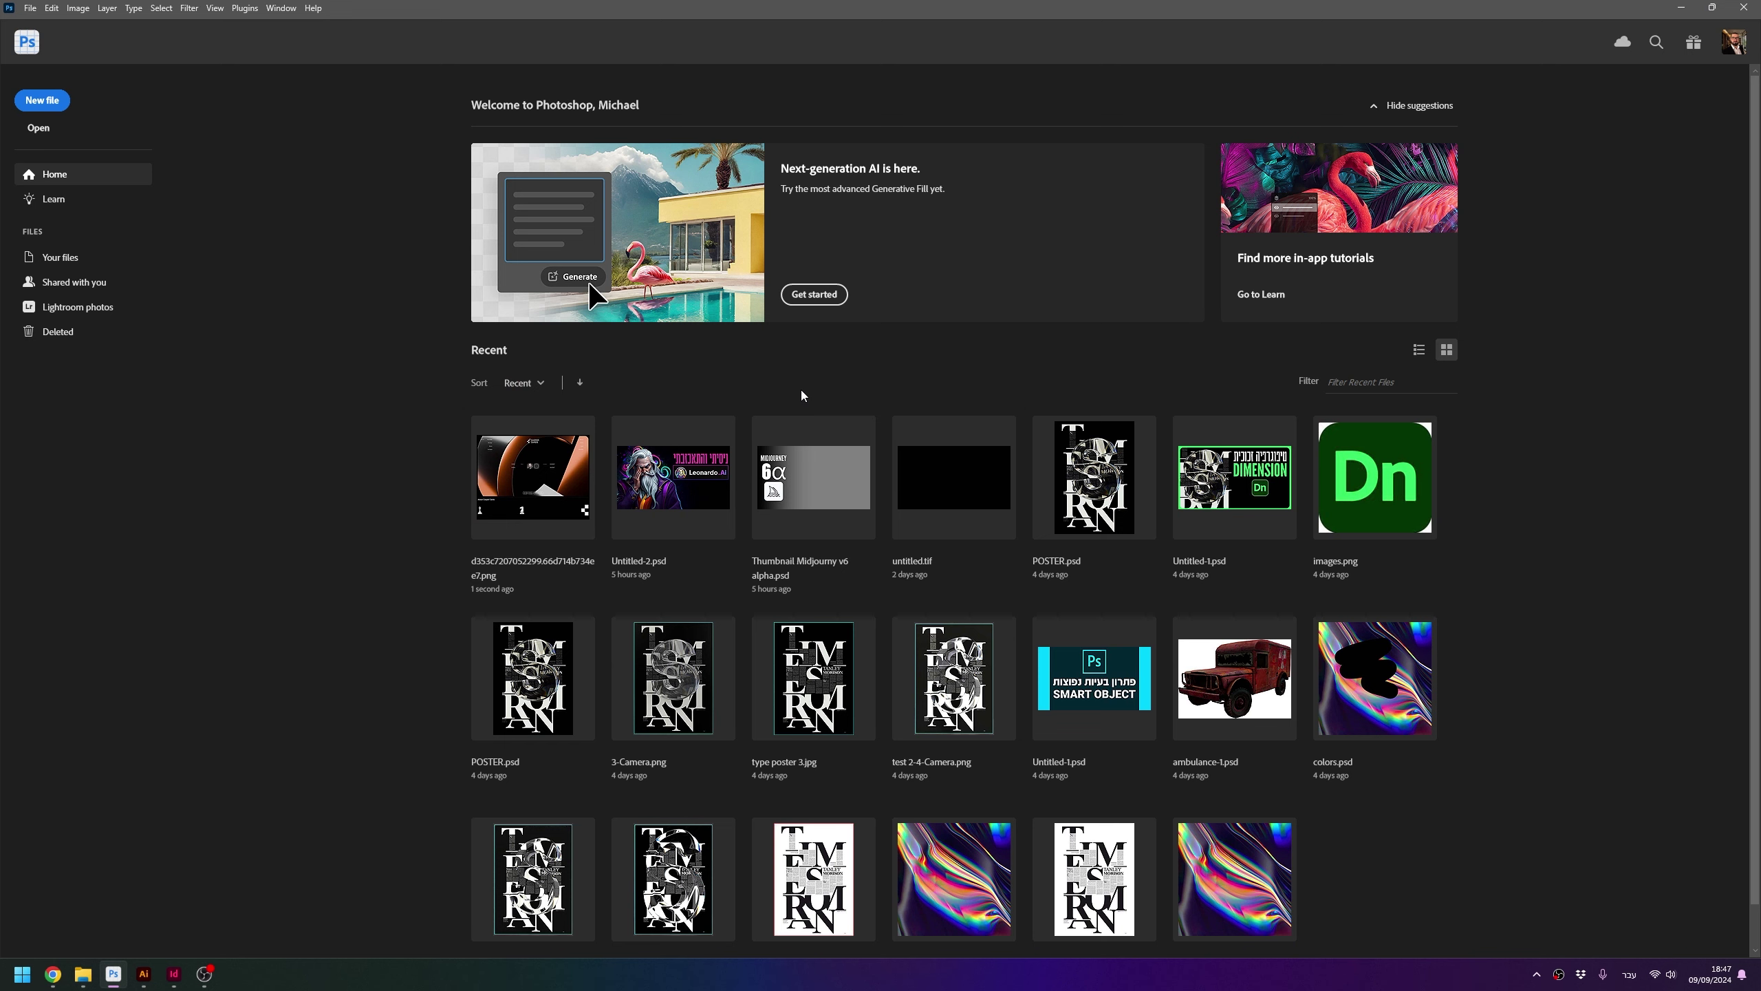
key("ctrl+n")
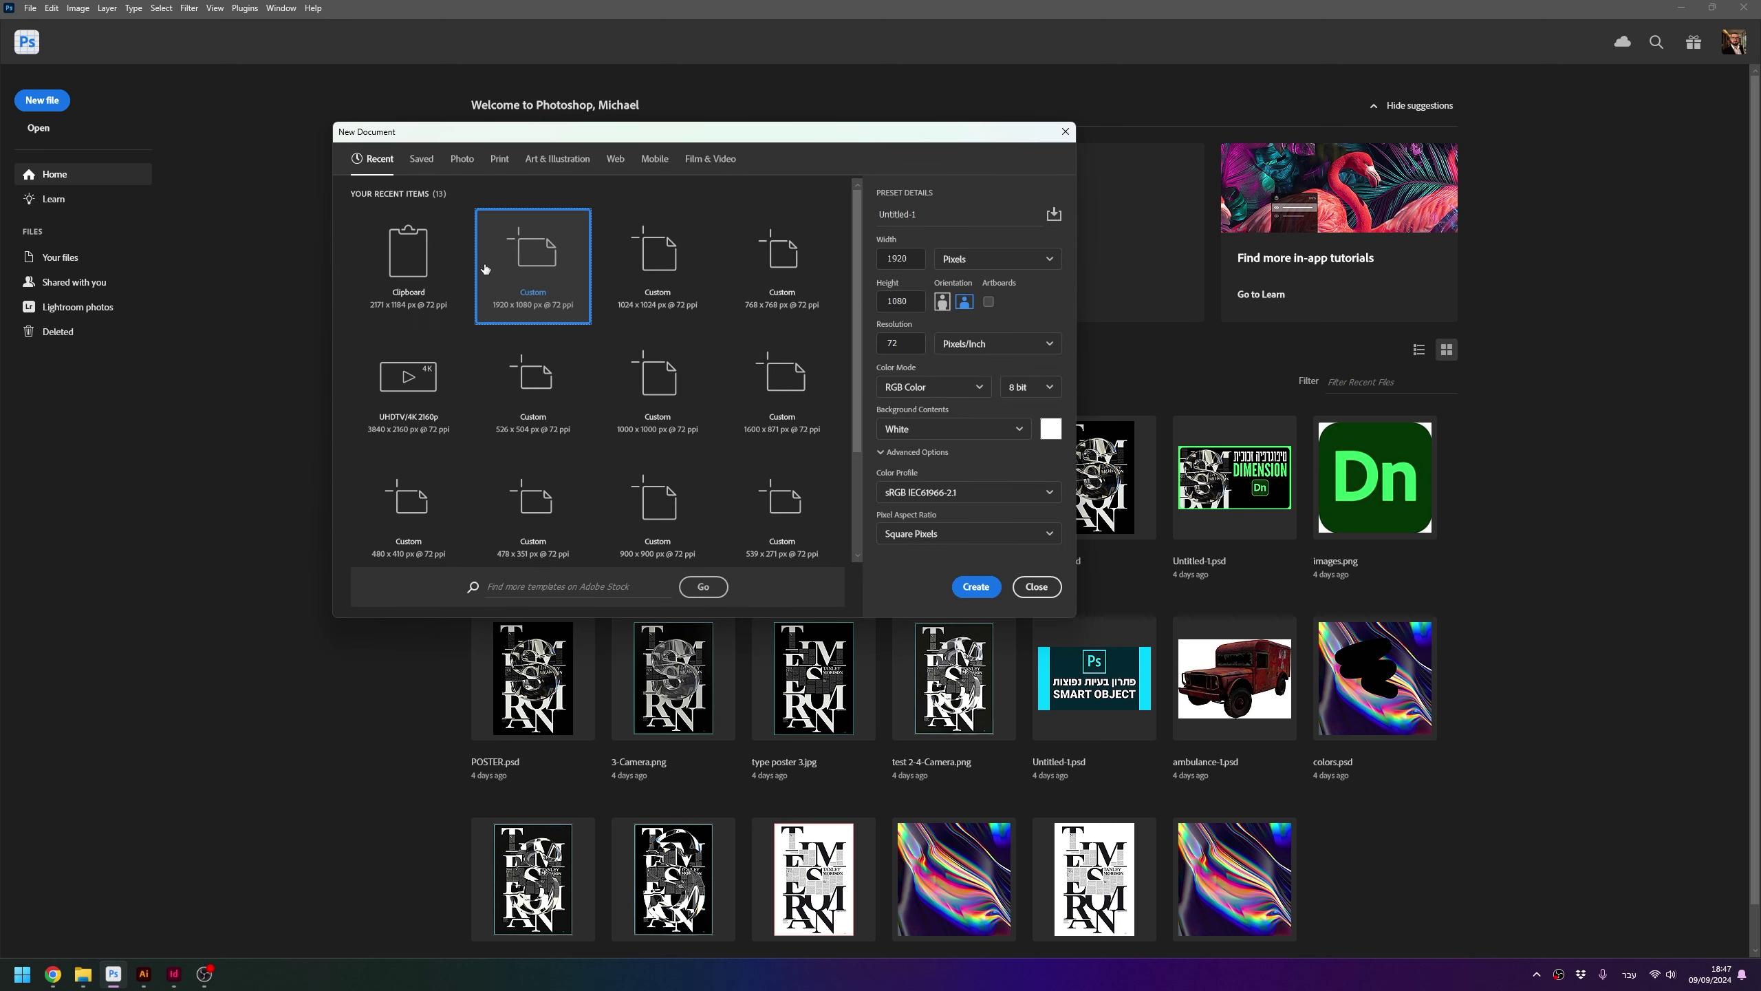
double_click(900, 258)
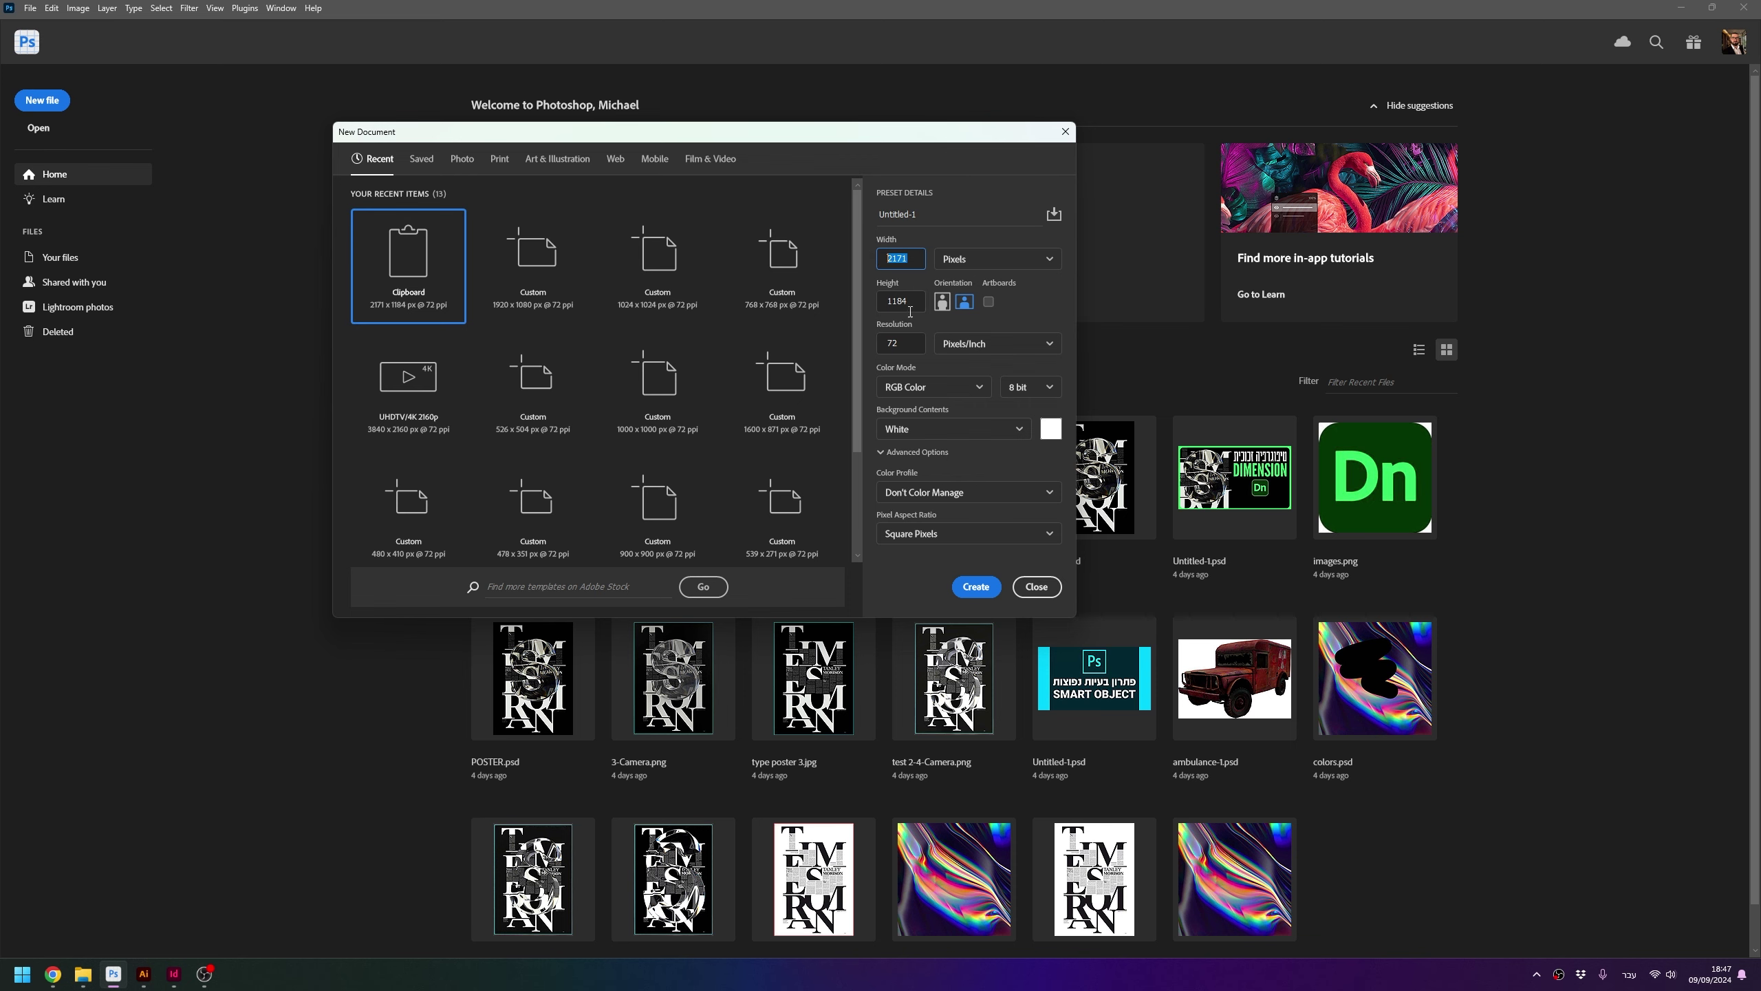
type("2000")
key("Tab")
type("10")
left_click(991, 586)
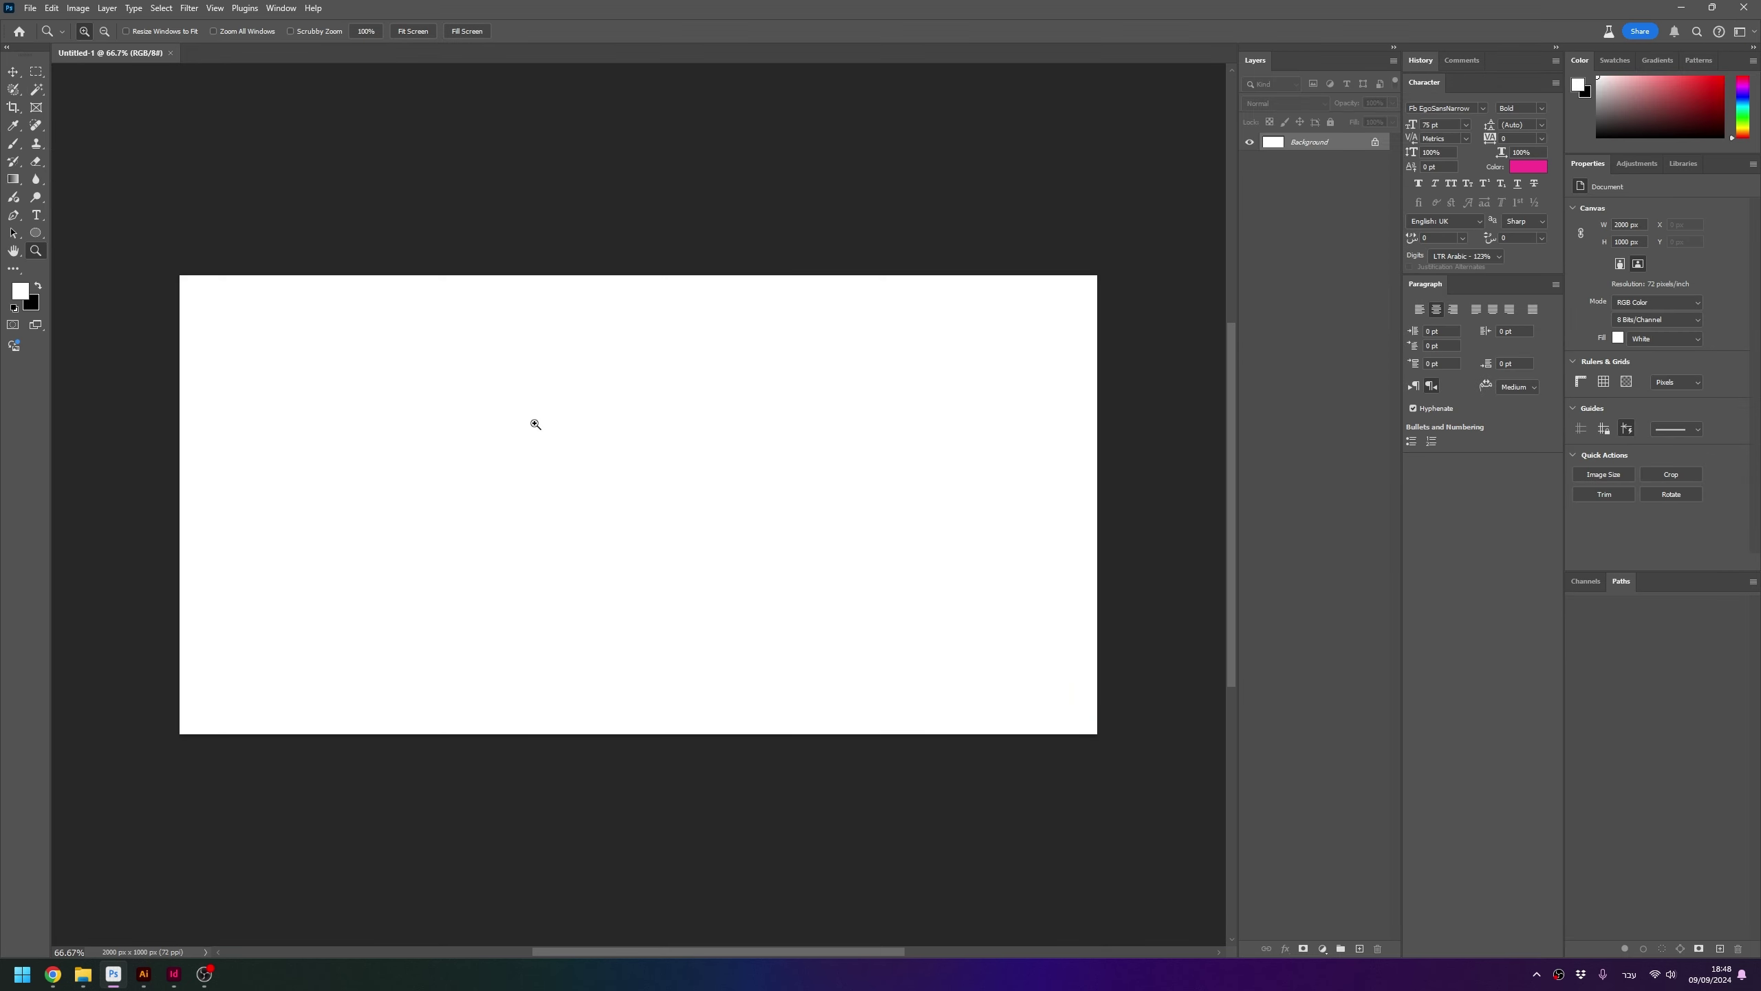
left_click(652, 488)
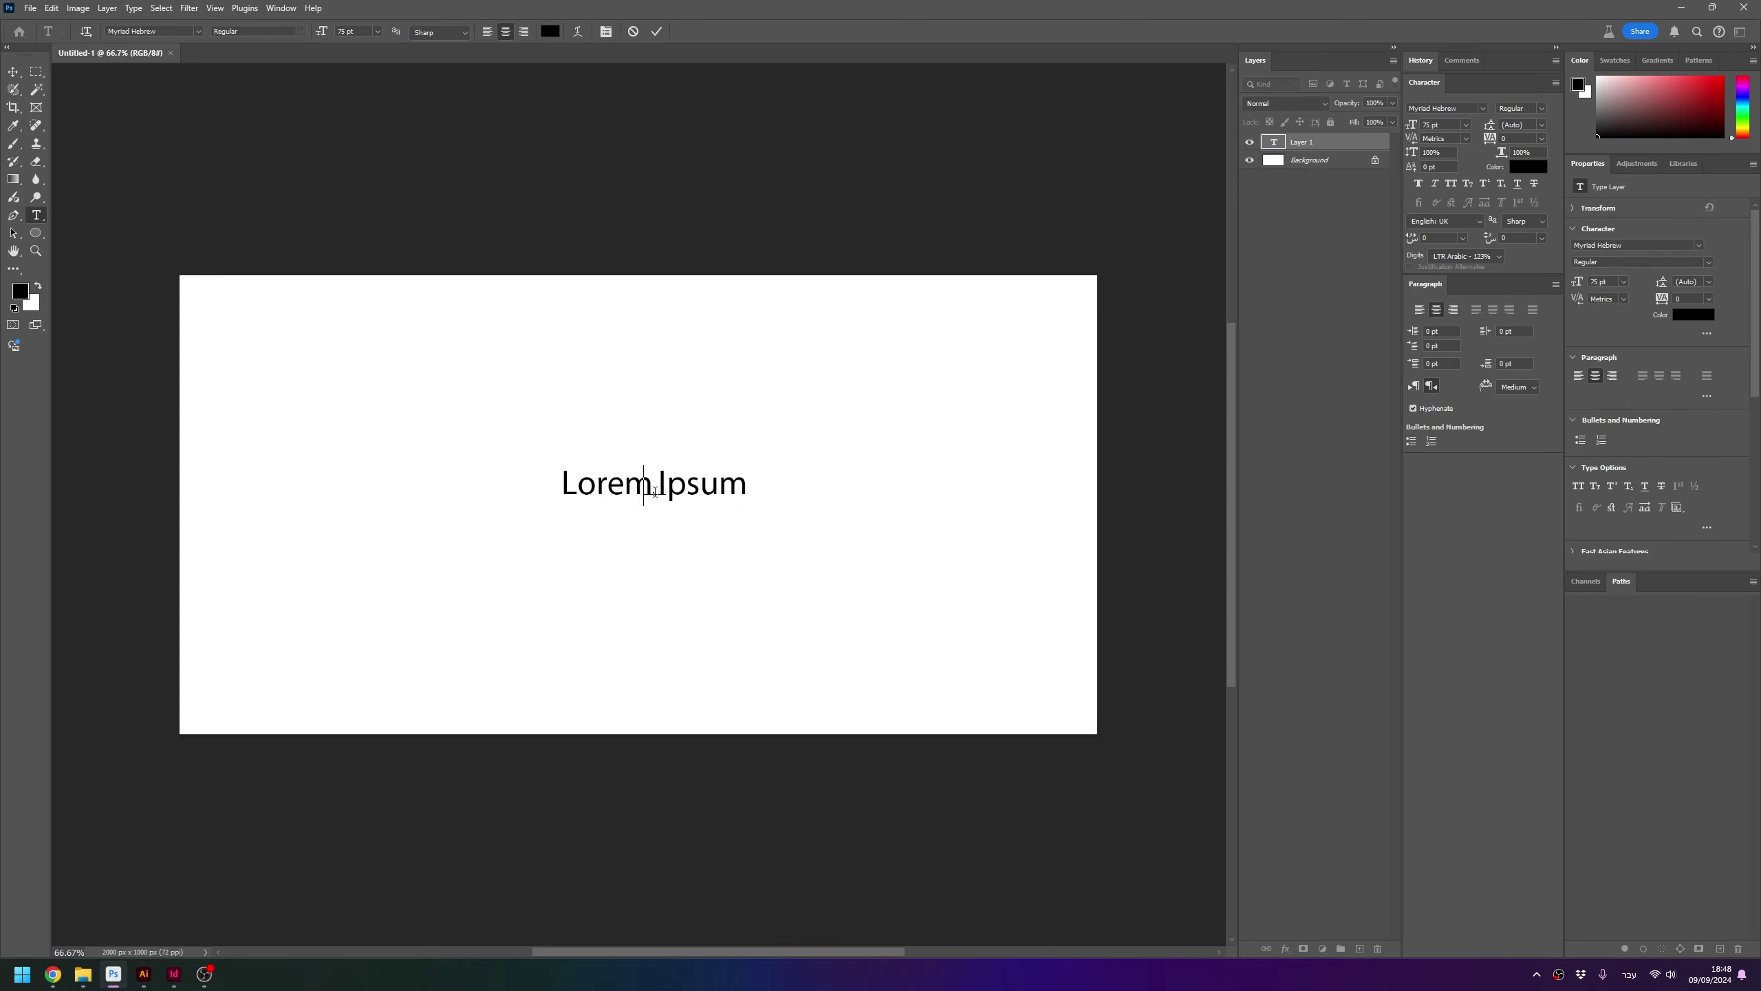
Type the Hebrew word שלום and set it to 30 pt
type("שלום")
key("BackSpace")
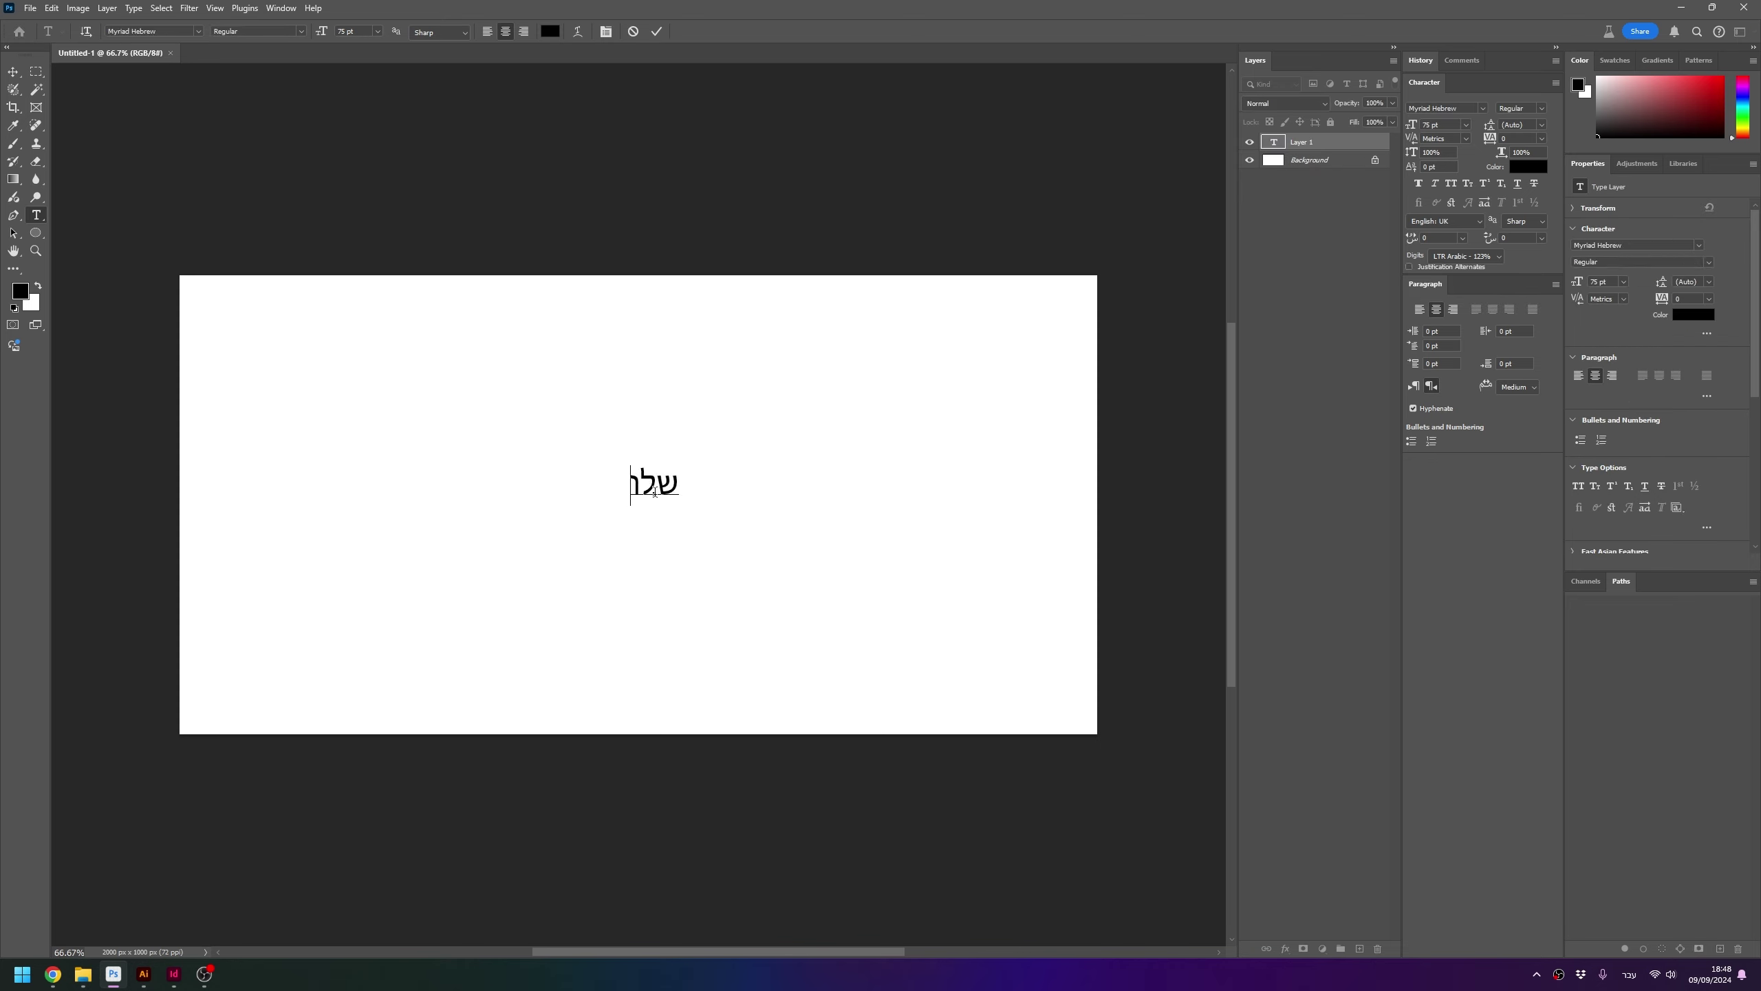
type("ם")
key("ctrl+Return")
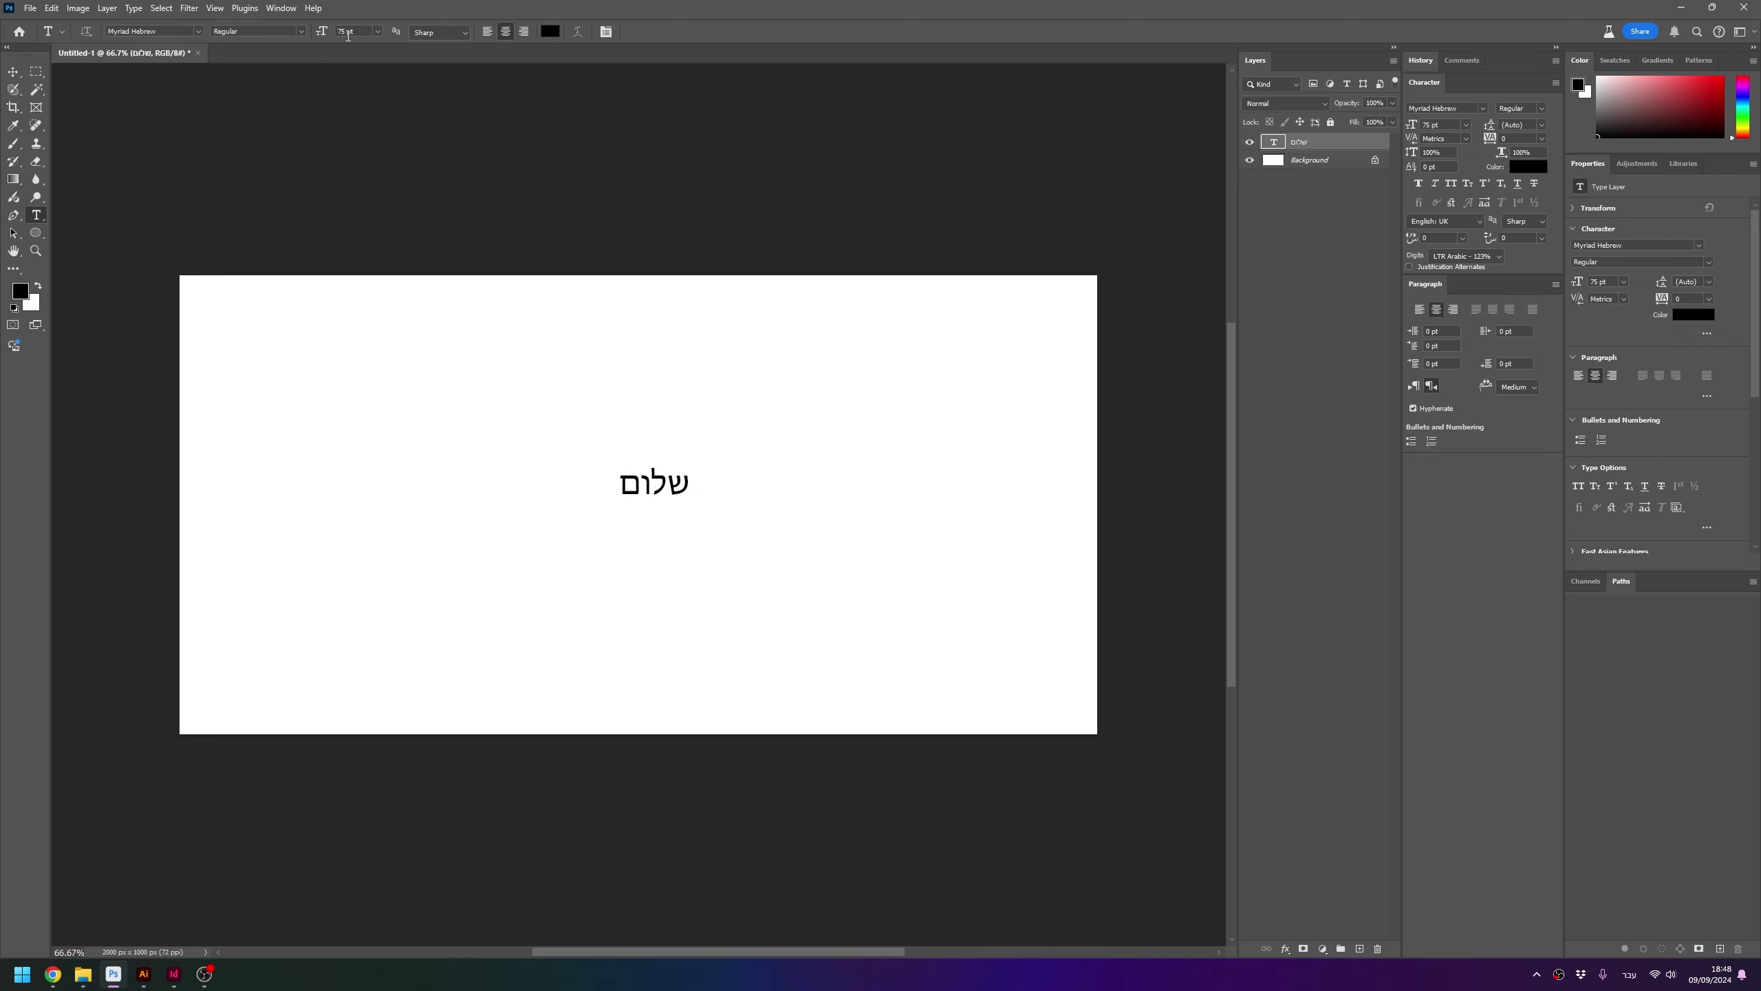
type("30")
key("Return")
Duplicate the text below, retype the copy as פוטושופ, and fit the canvas on screen
key("v")
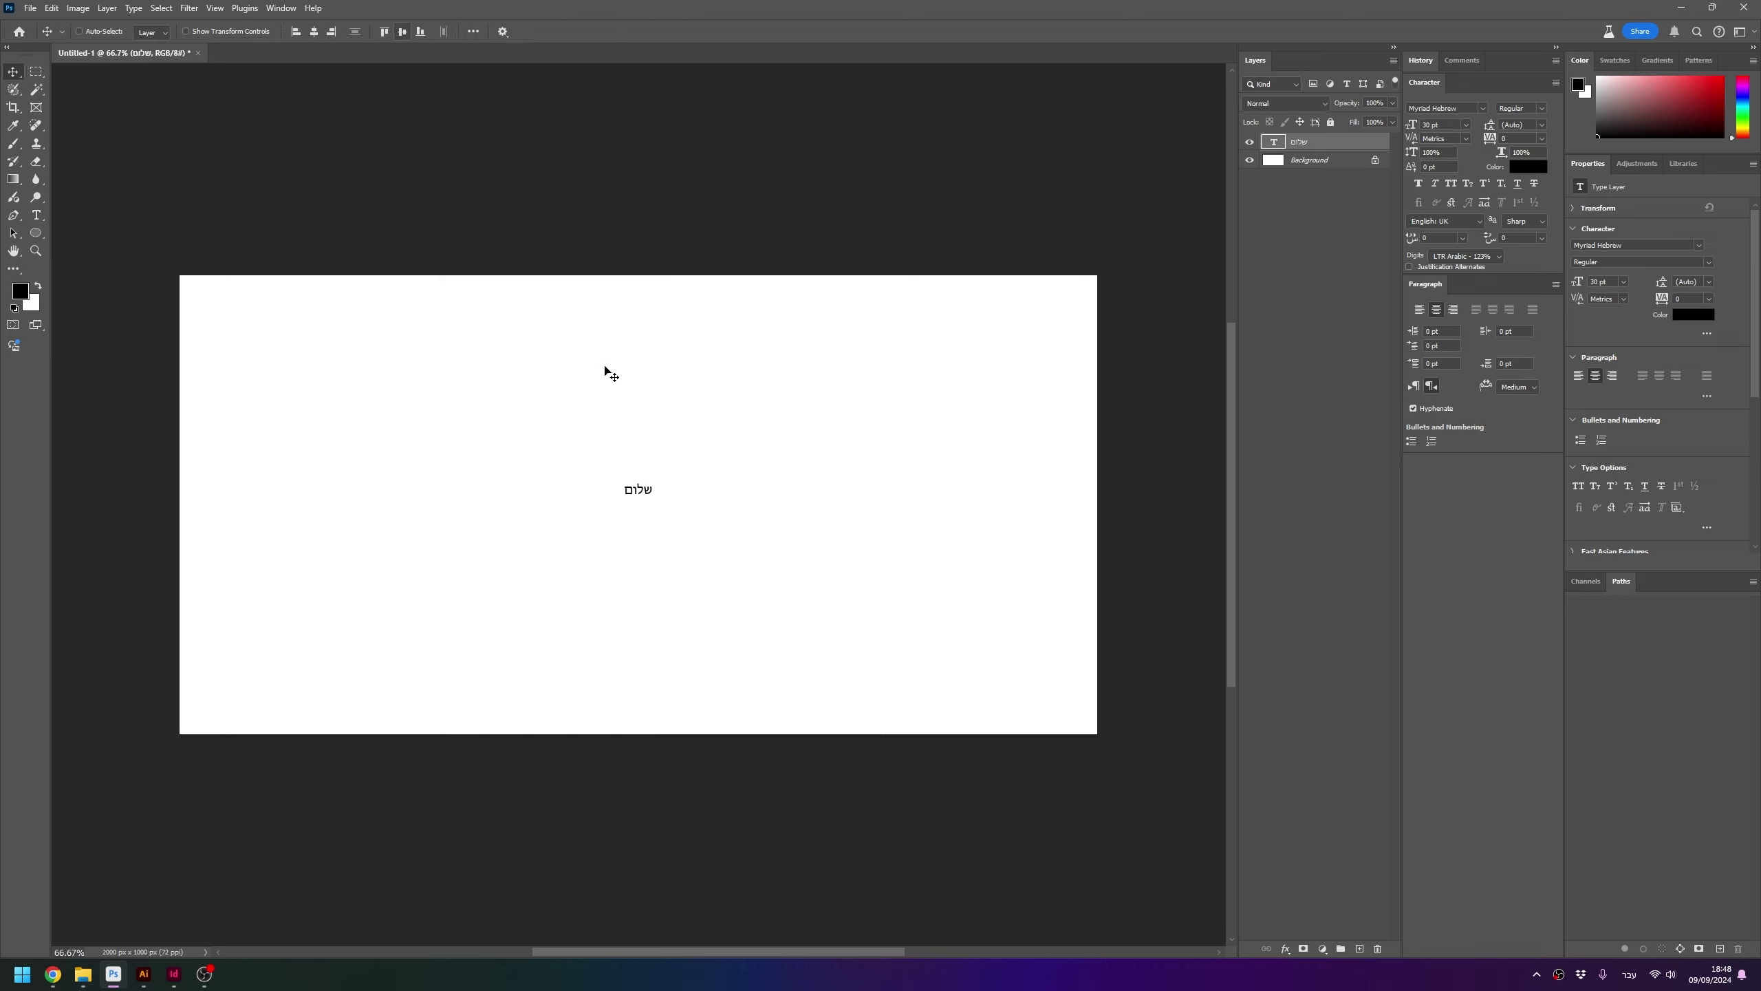
key("z")
left_click(638, 506)
key("v")
left_click_drag(669, 539, 668, 660)
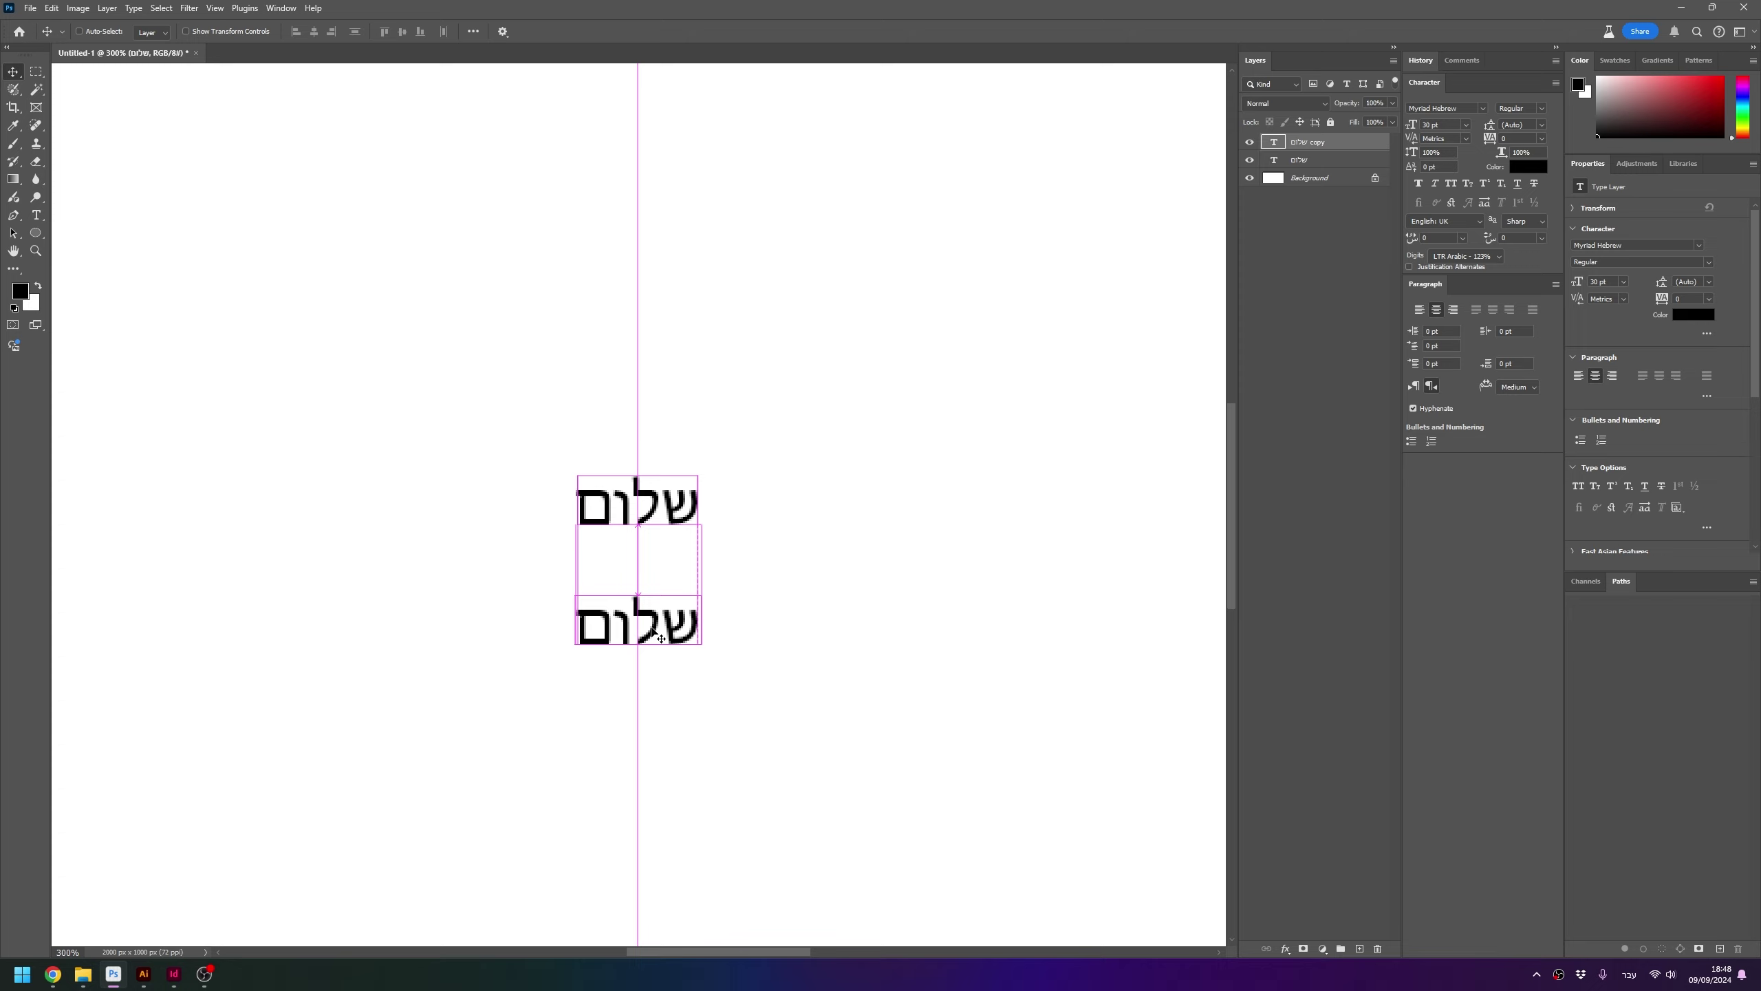
double_click(647, 628)
type("פוטושופ")
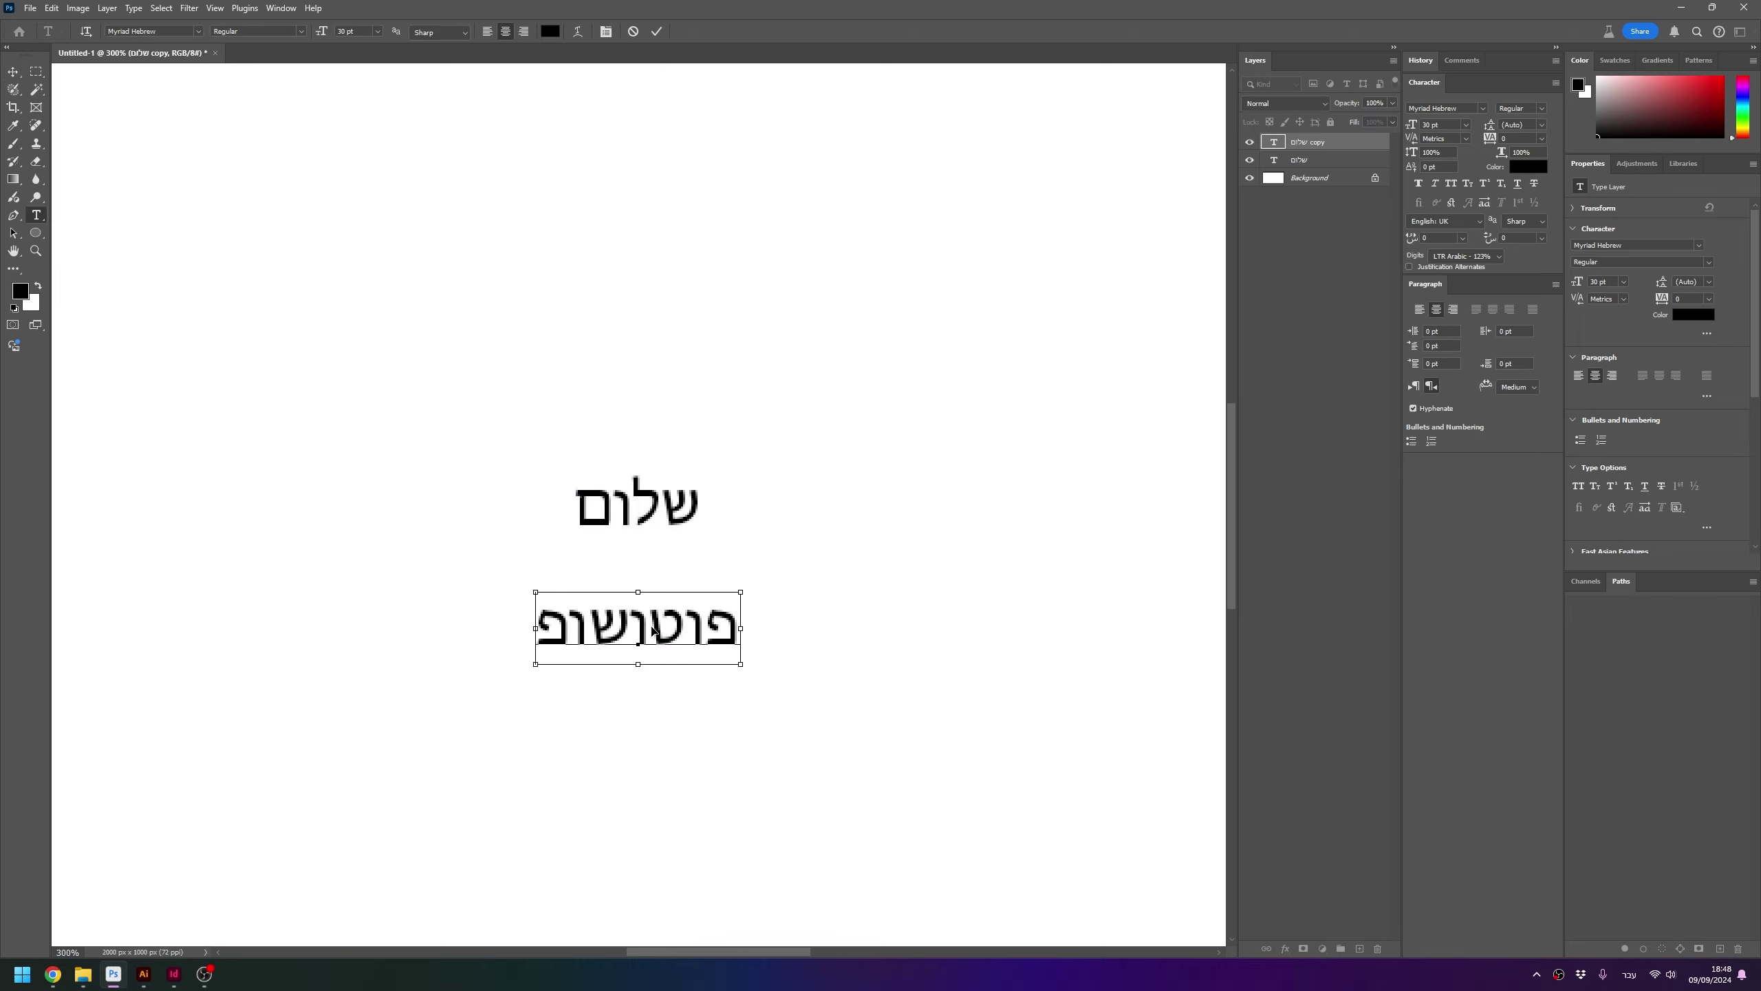
key("ctrl+Return")
key("v")
key("ctrl+0")
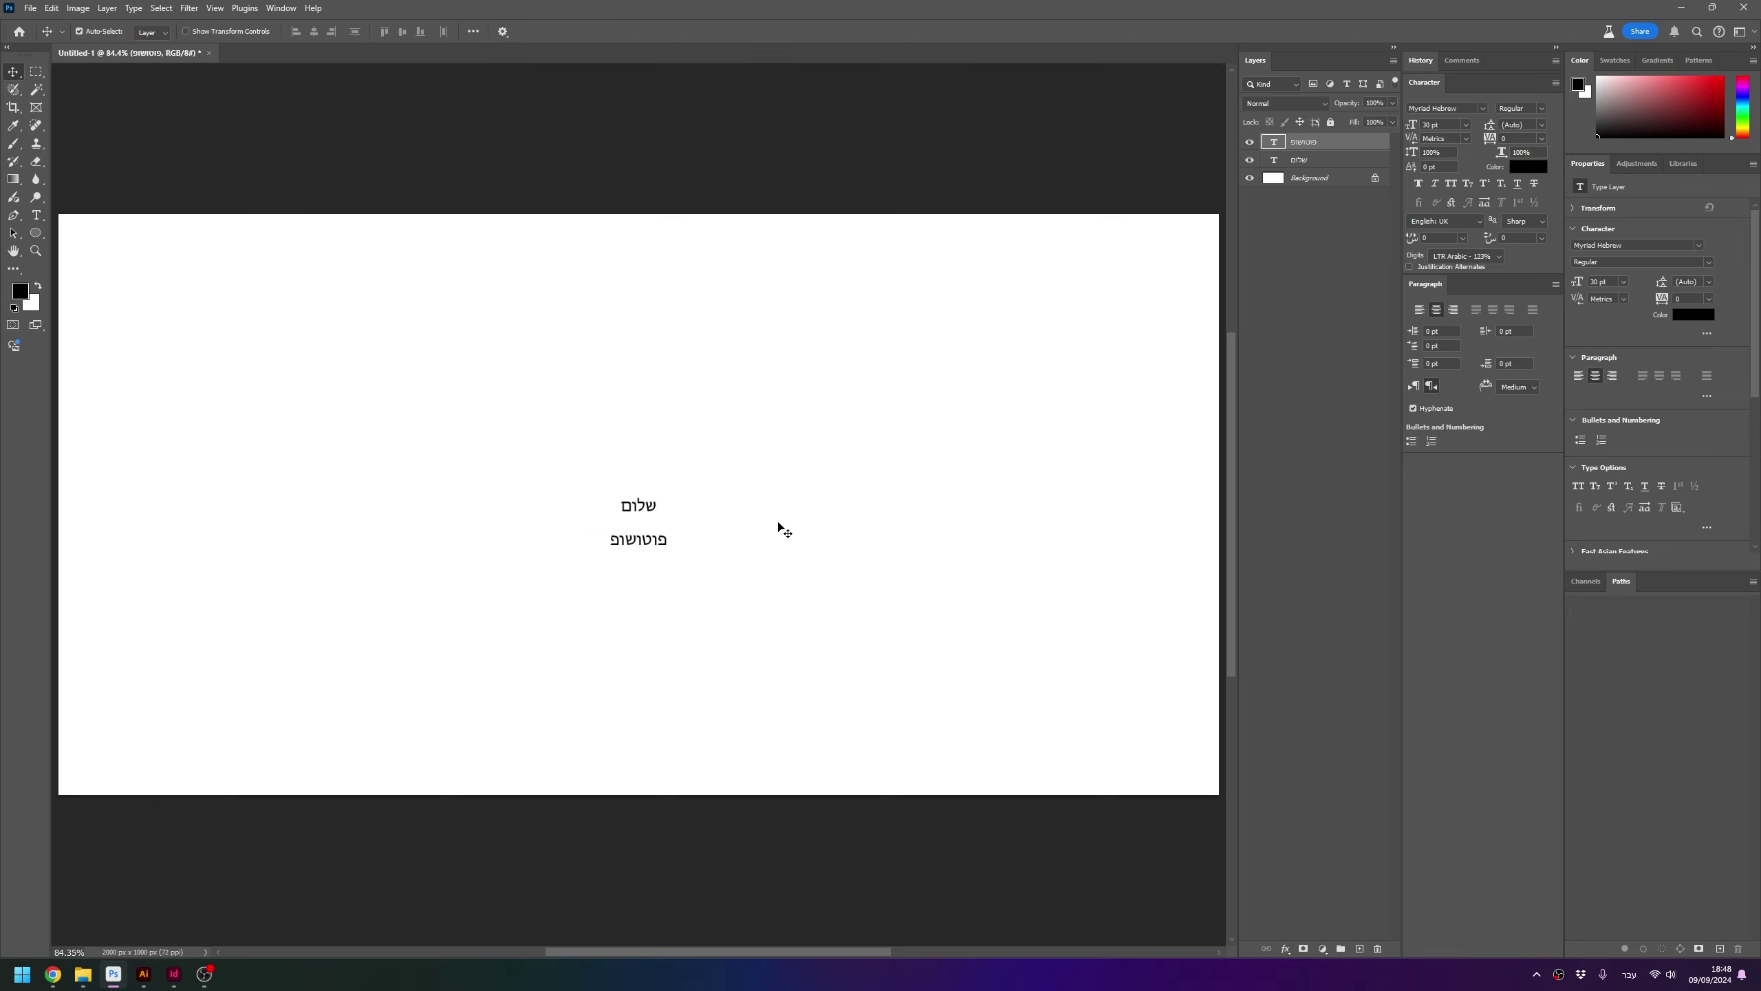
key("ctrl+shift+s")
Save the design to the Desktop in JPEG format
left_click_drag(202, 31, 535, 99)
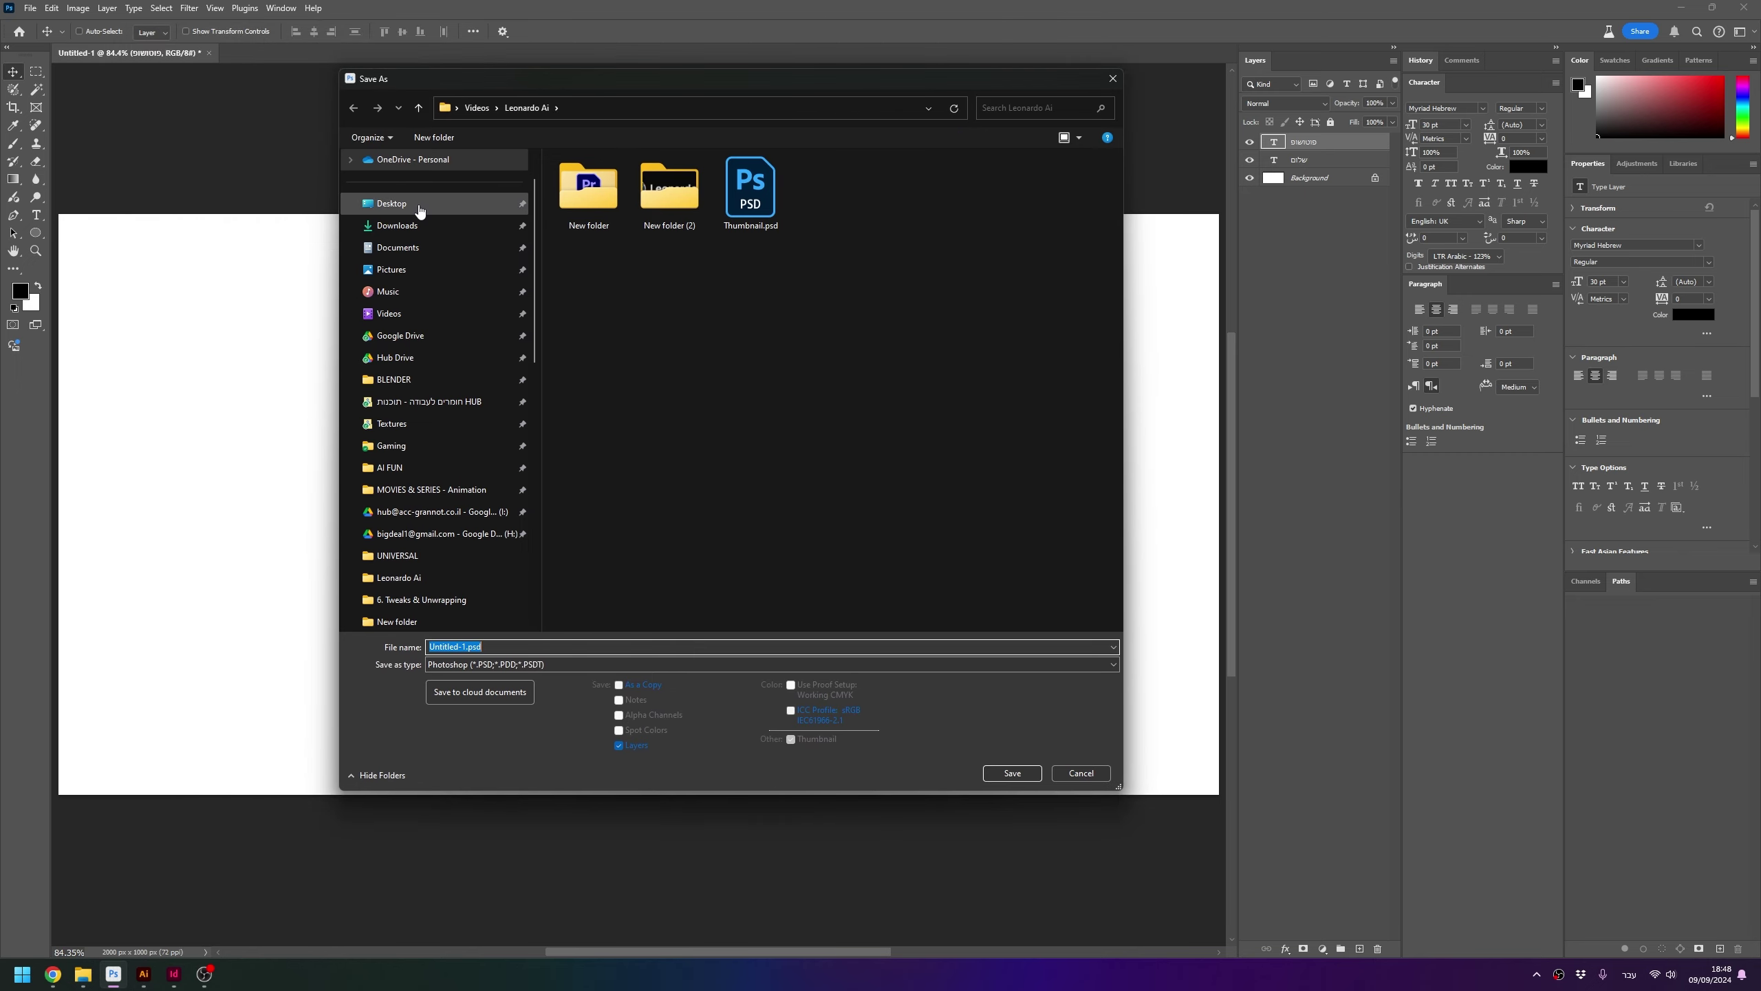
left_click(391, 203)
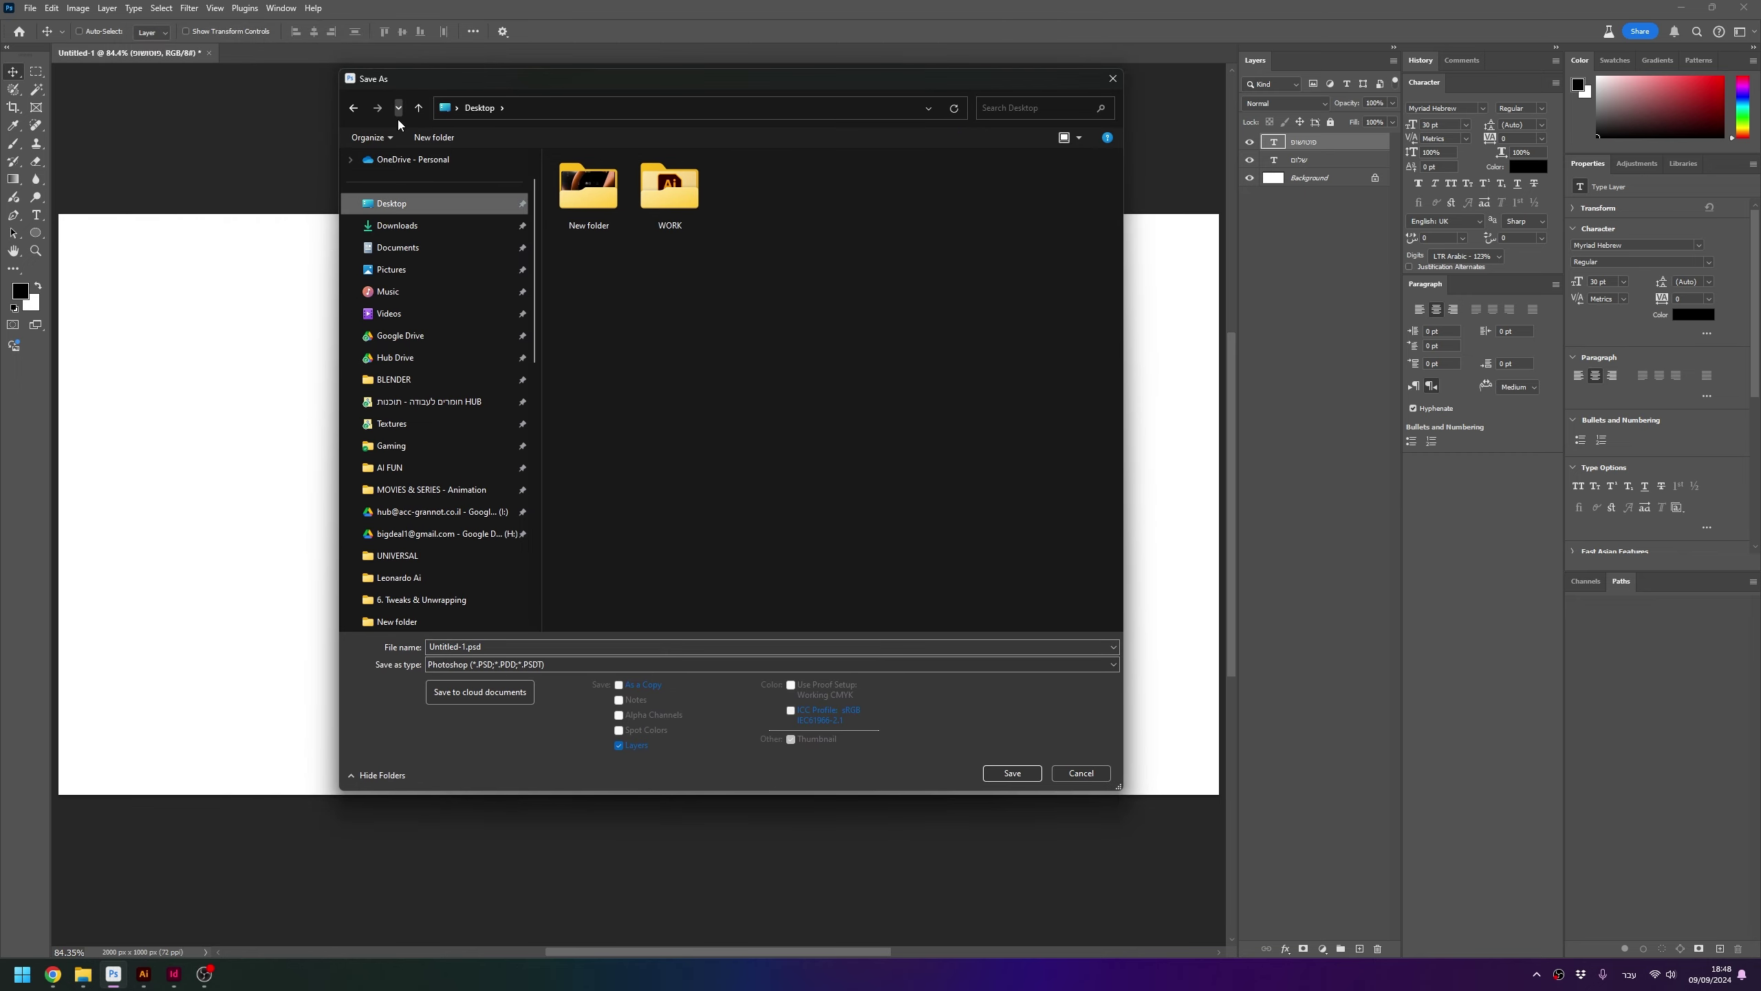
left_click(505, 664)
left_click(491, 770)
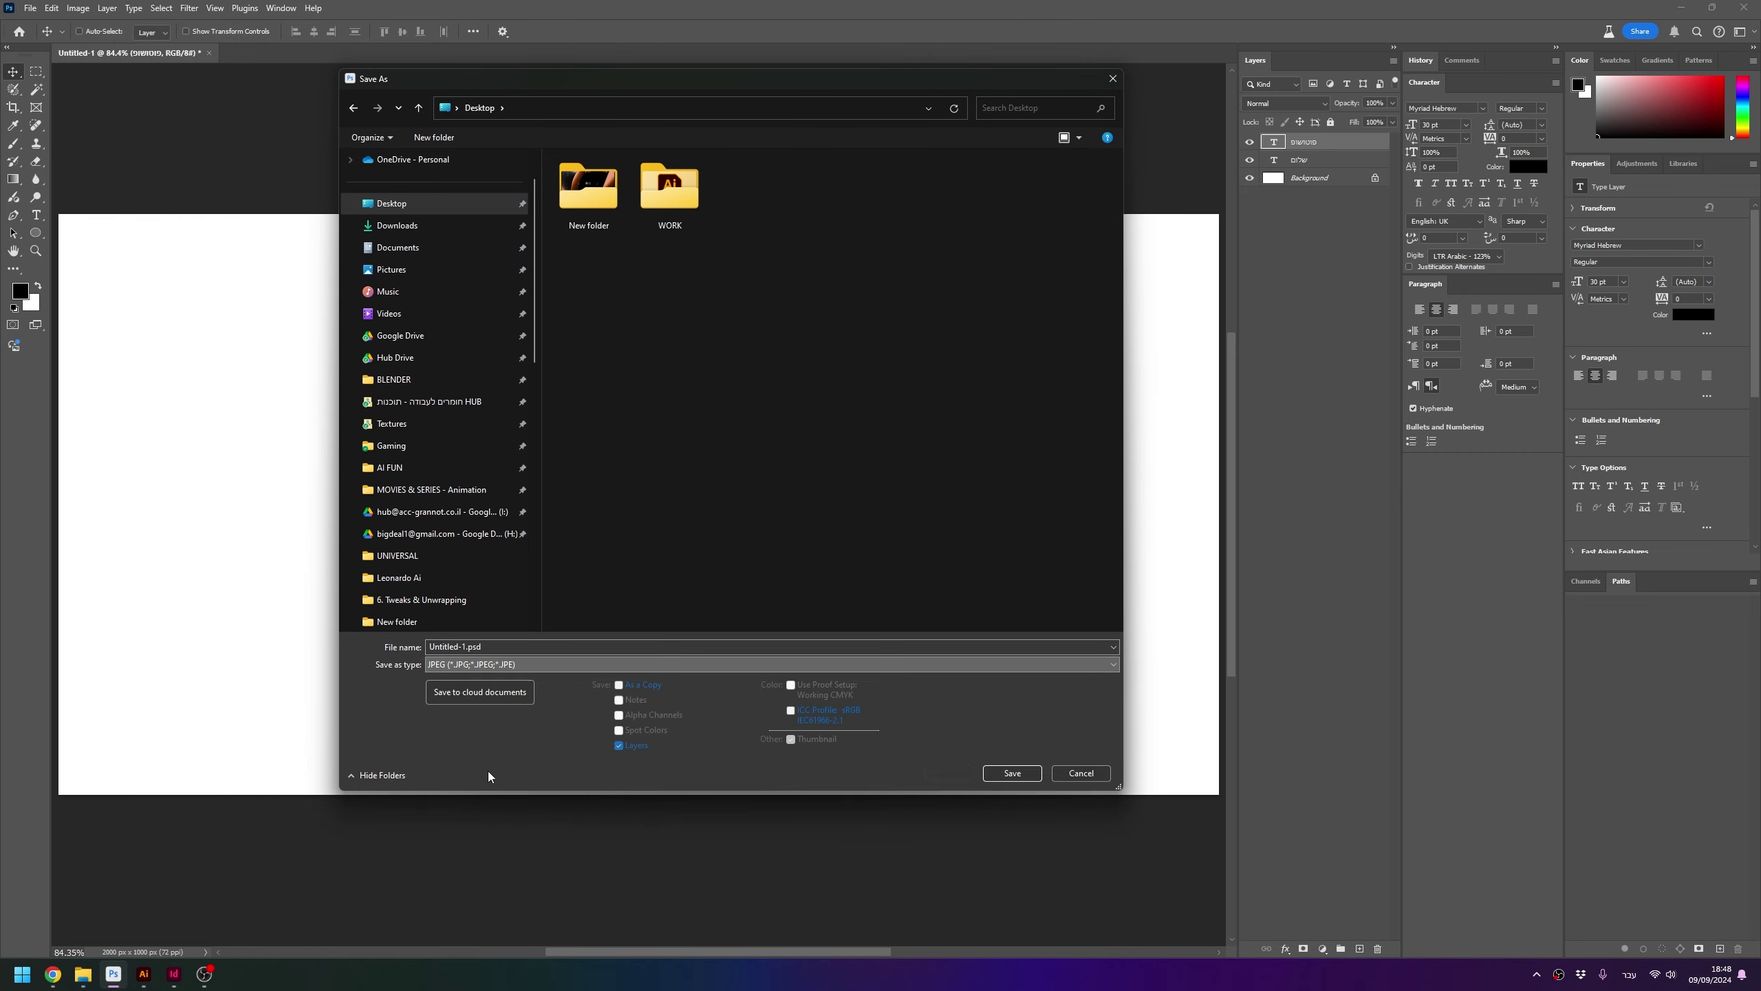
left_click(1025, 775)
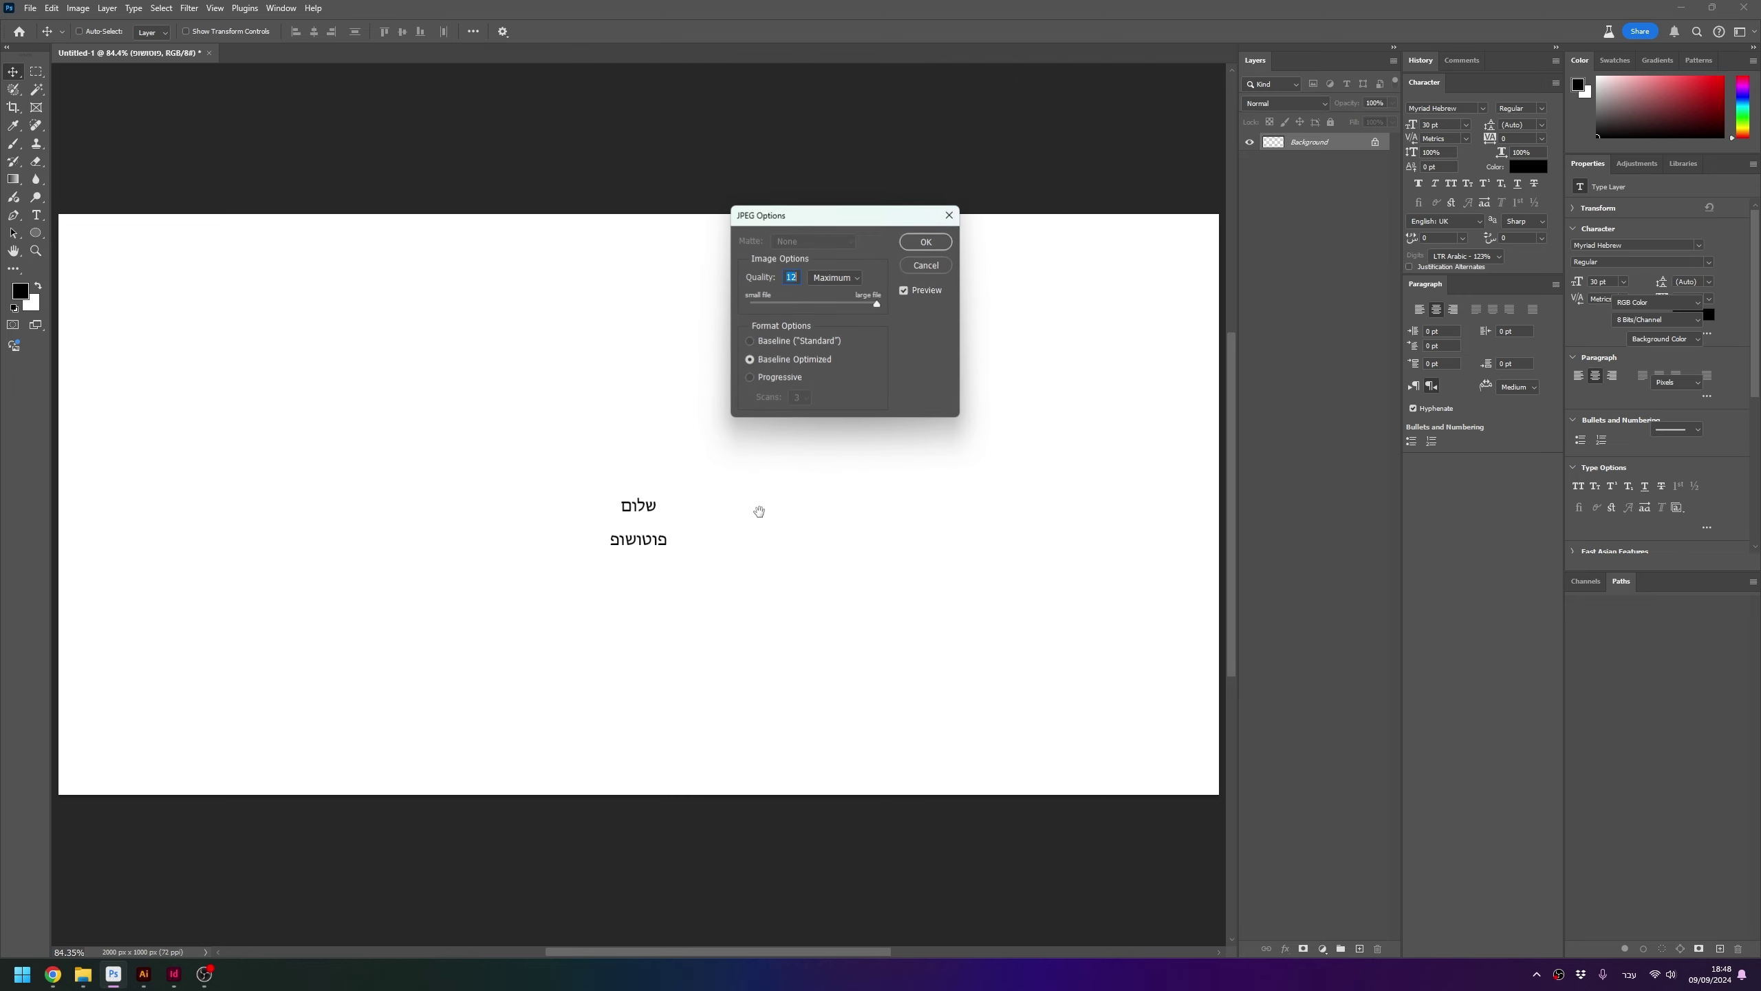
Compare JPEG quality levels 0, 12, 6 and 9 while zoomed in on the Hebrew text
left_click_drag(841, 231, 838, 266)
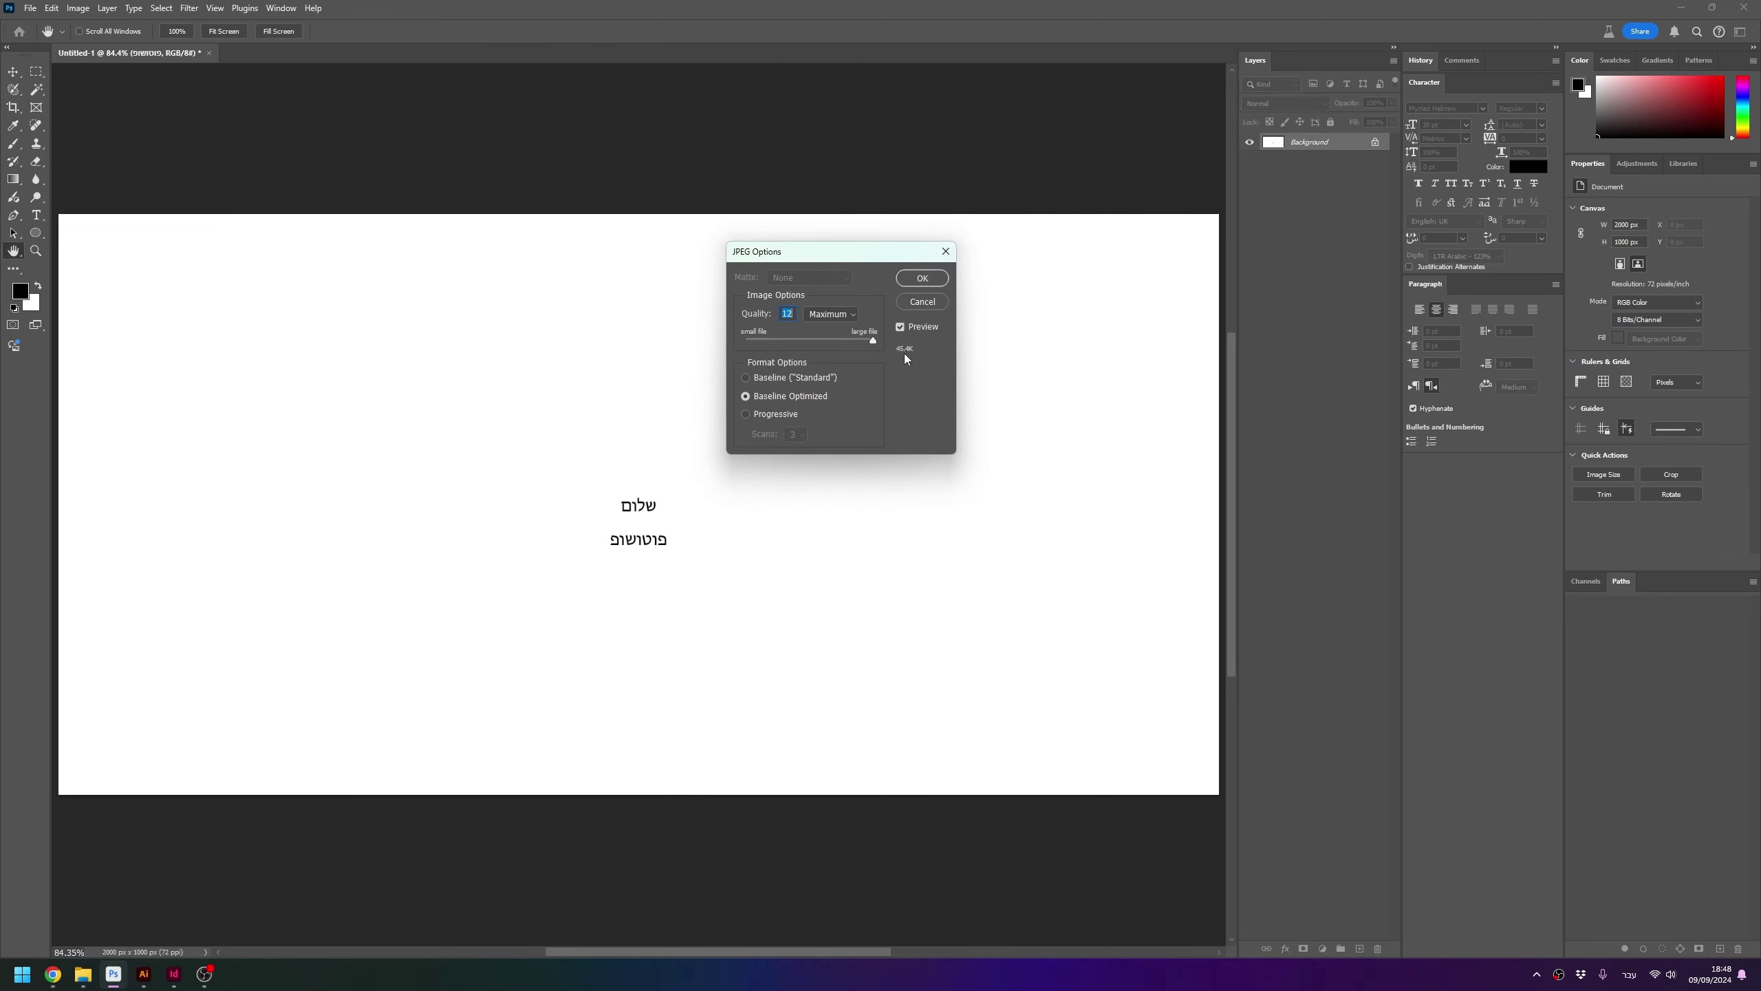
left_click(644, 505, "ctrl")
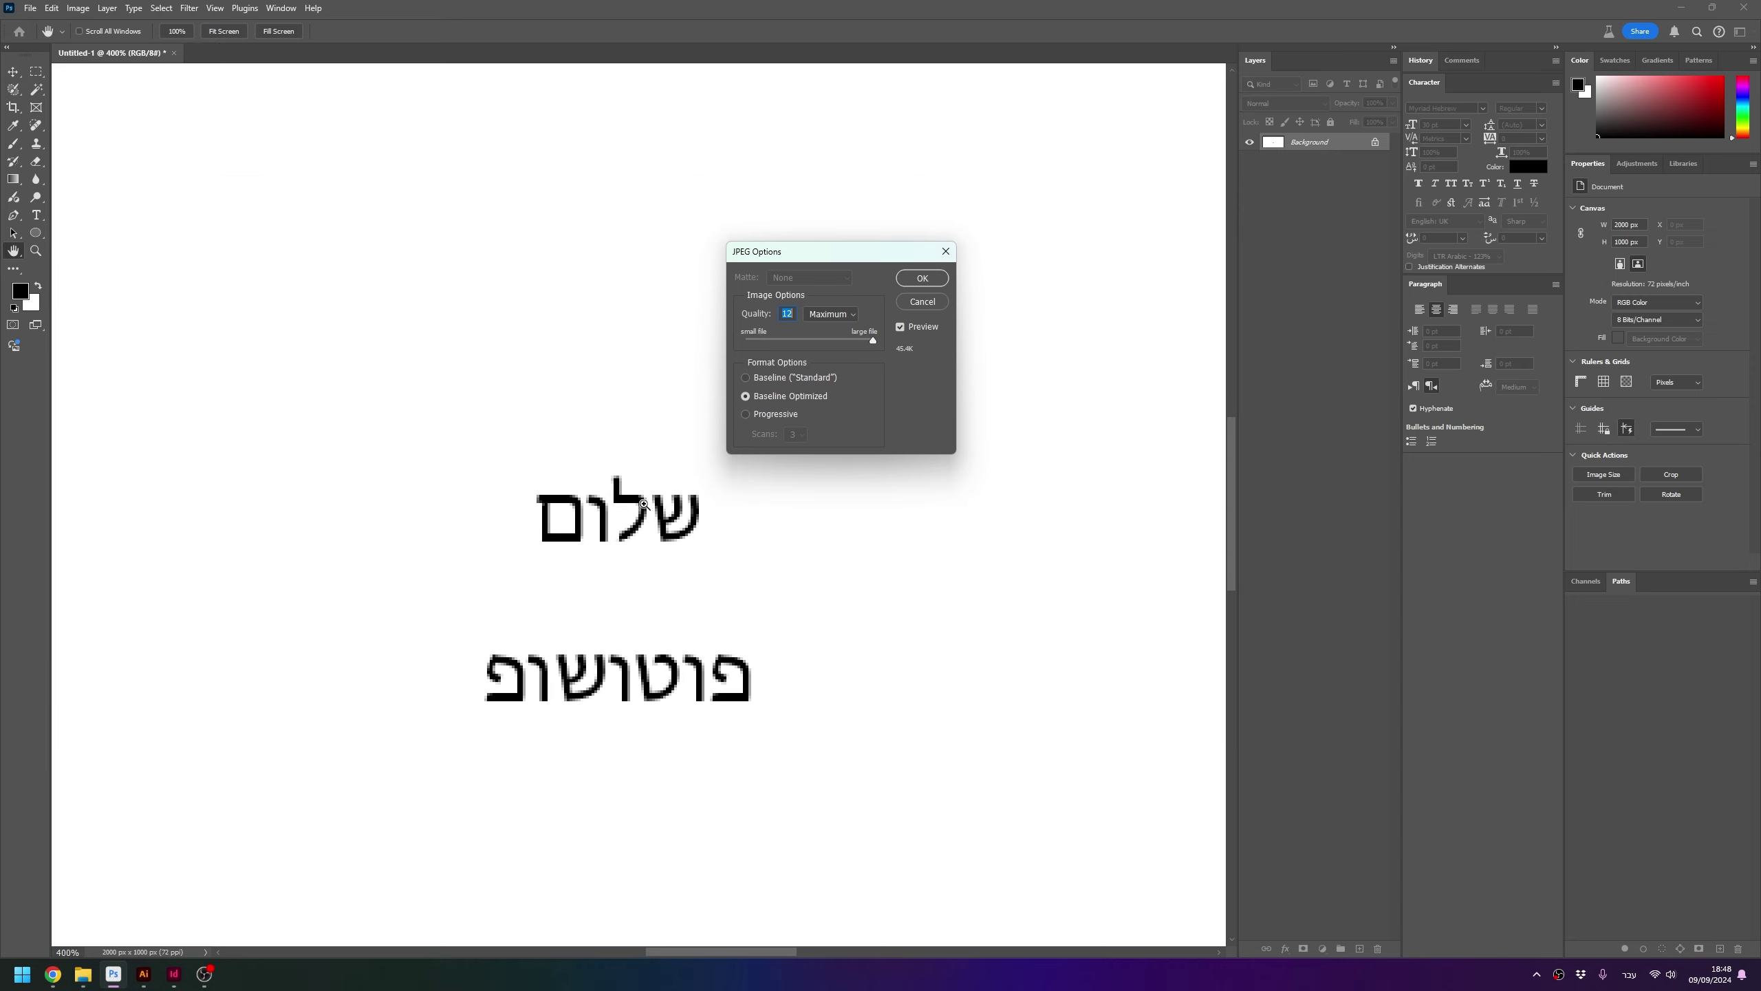
left_click_drag(873, 340, 745, 340)
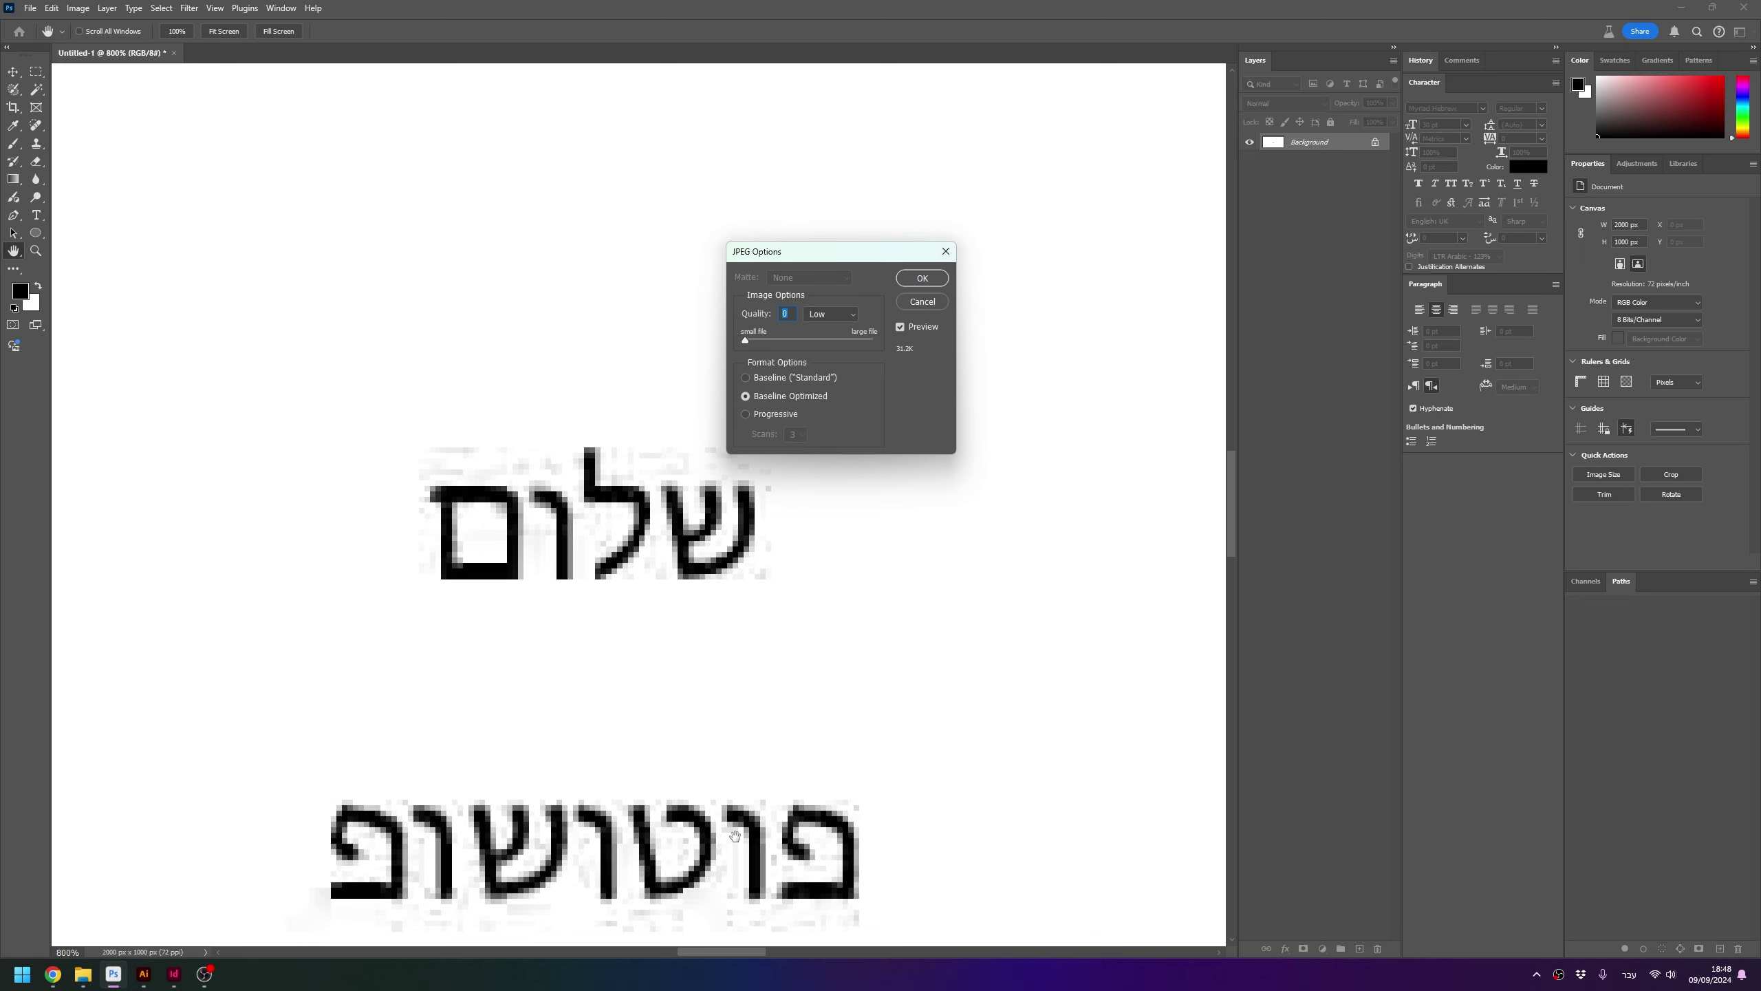
left_click_drag(692, 862, 659, 741)
left_click_drag(797, 345, 881, 343)
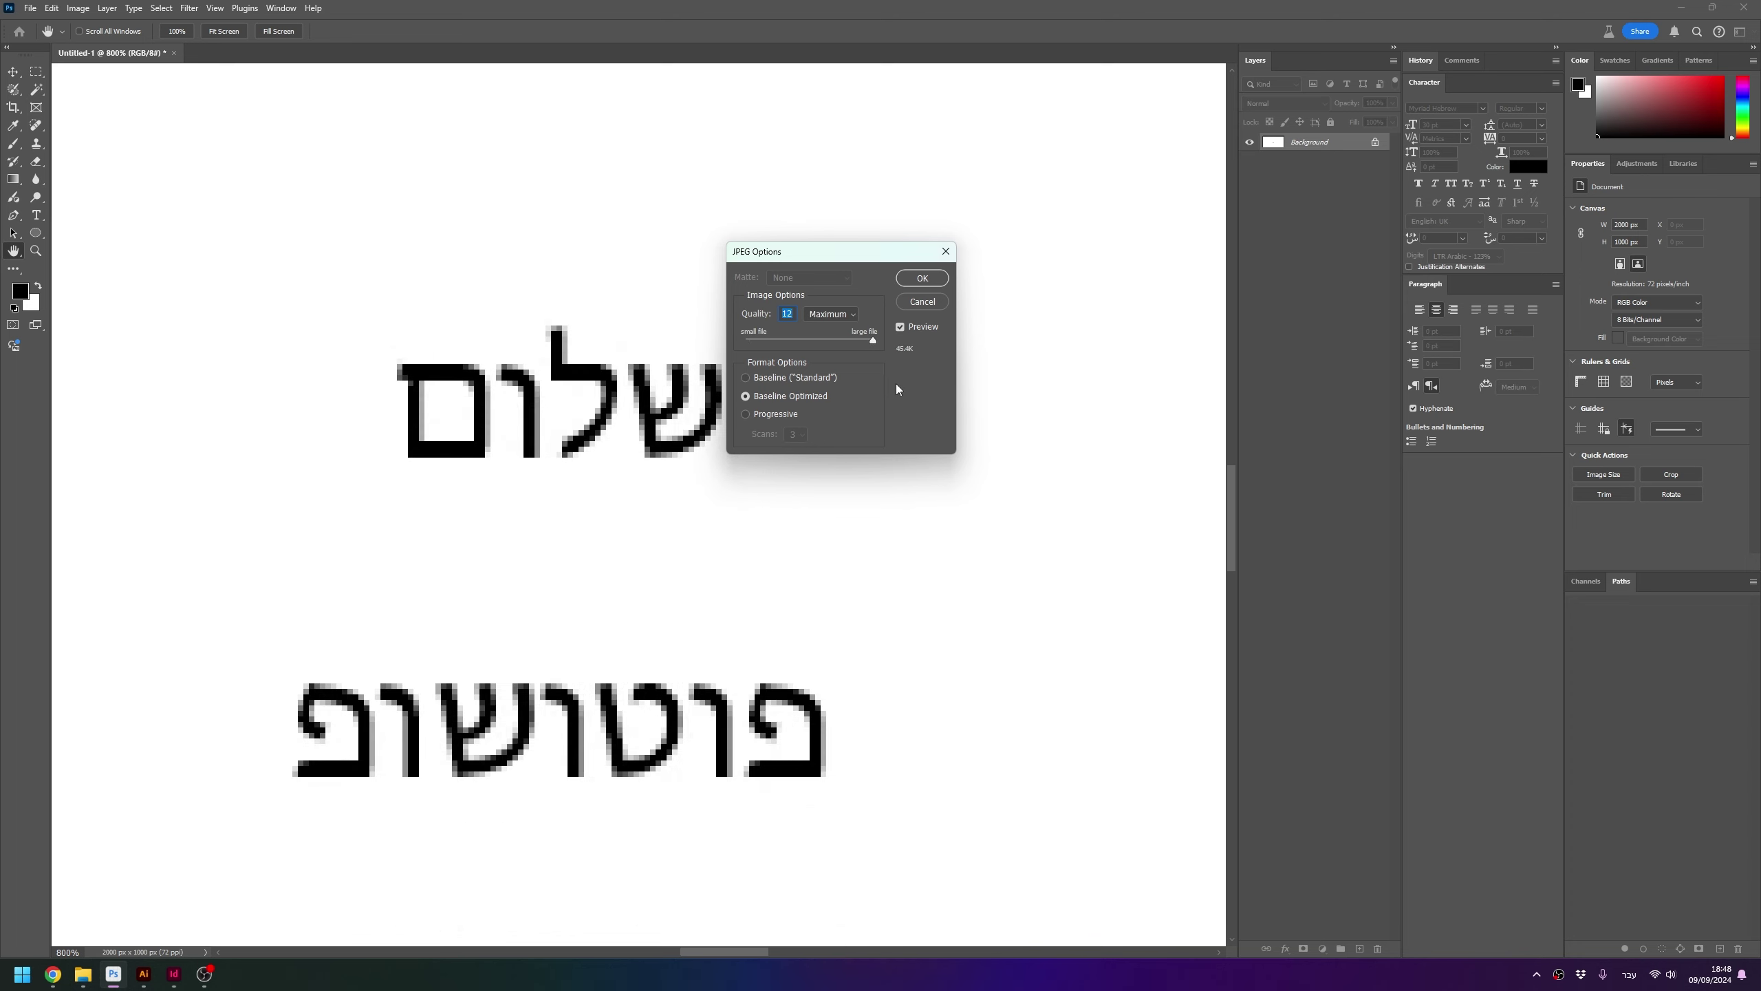
mouse_move(842, 337)
left_mouse_down()
mouse_move(806, 340)
mouse_move(875, 341)
left_mouse_up()
left_click_drag(831, 343, 841, 344)
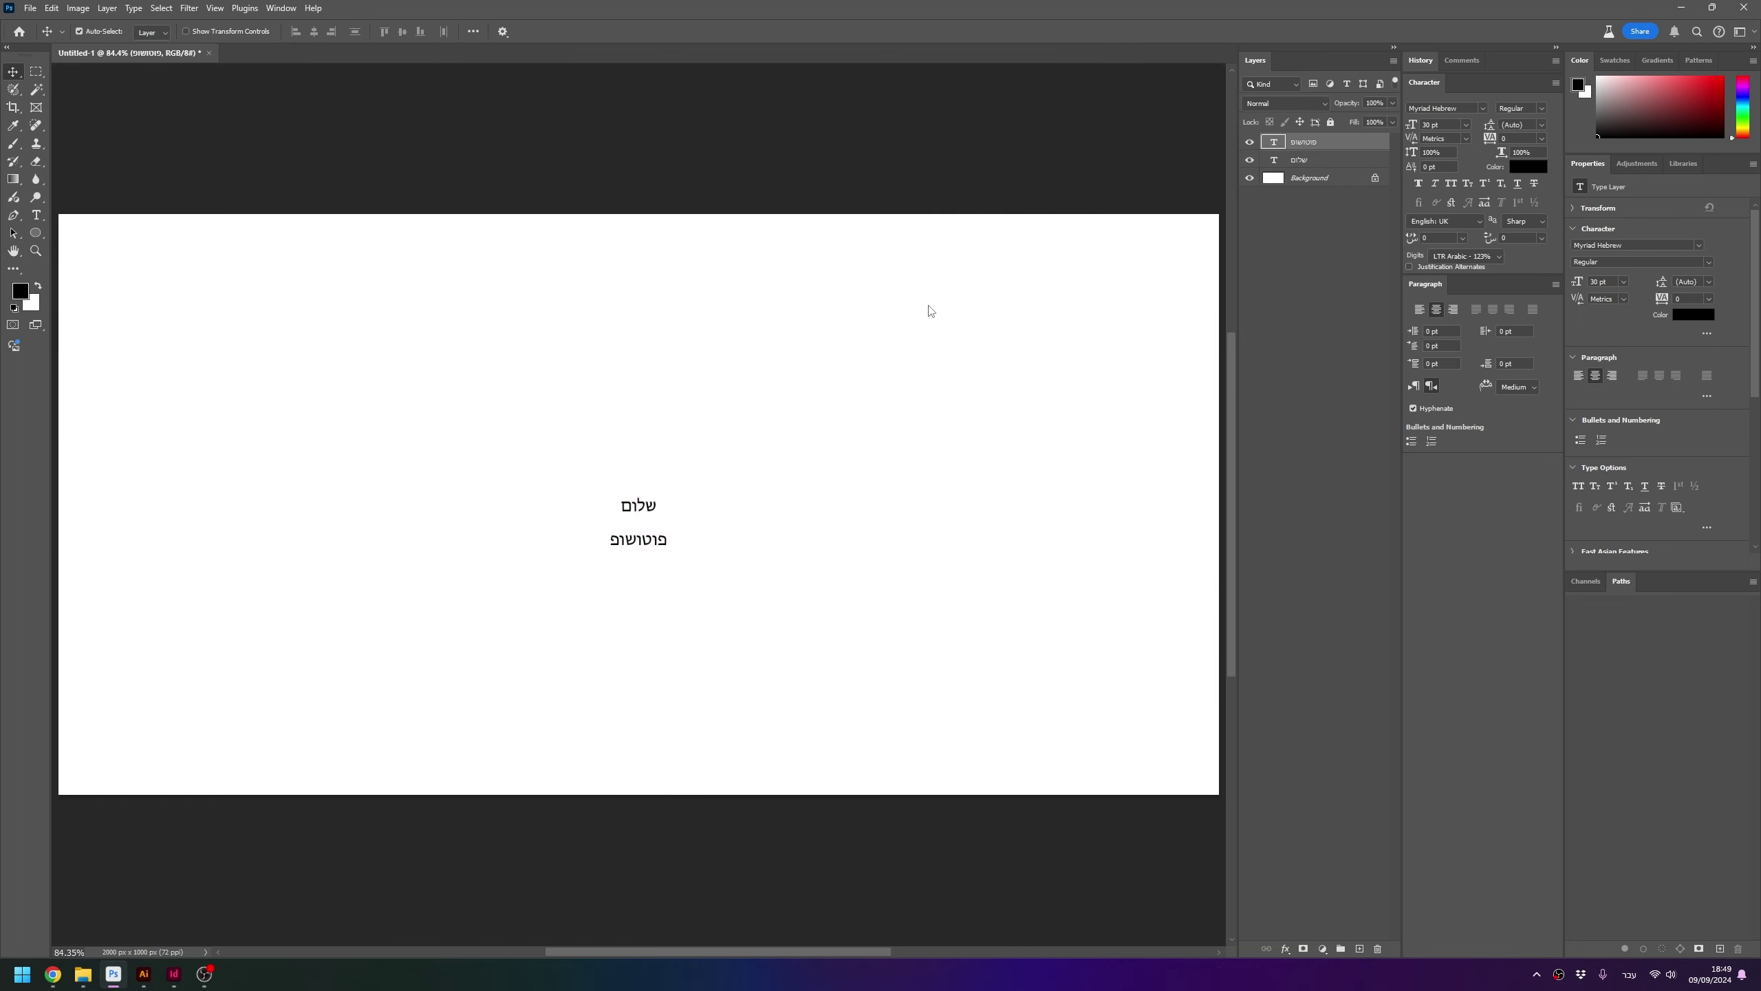
Save the design again as a JPEG at maximum quality 12
key("ctrl+s")
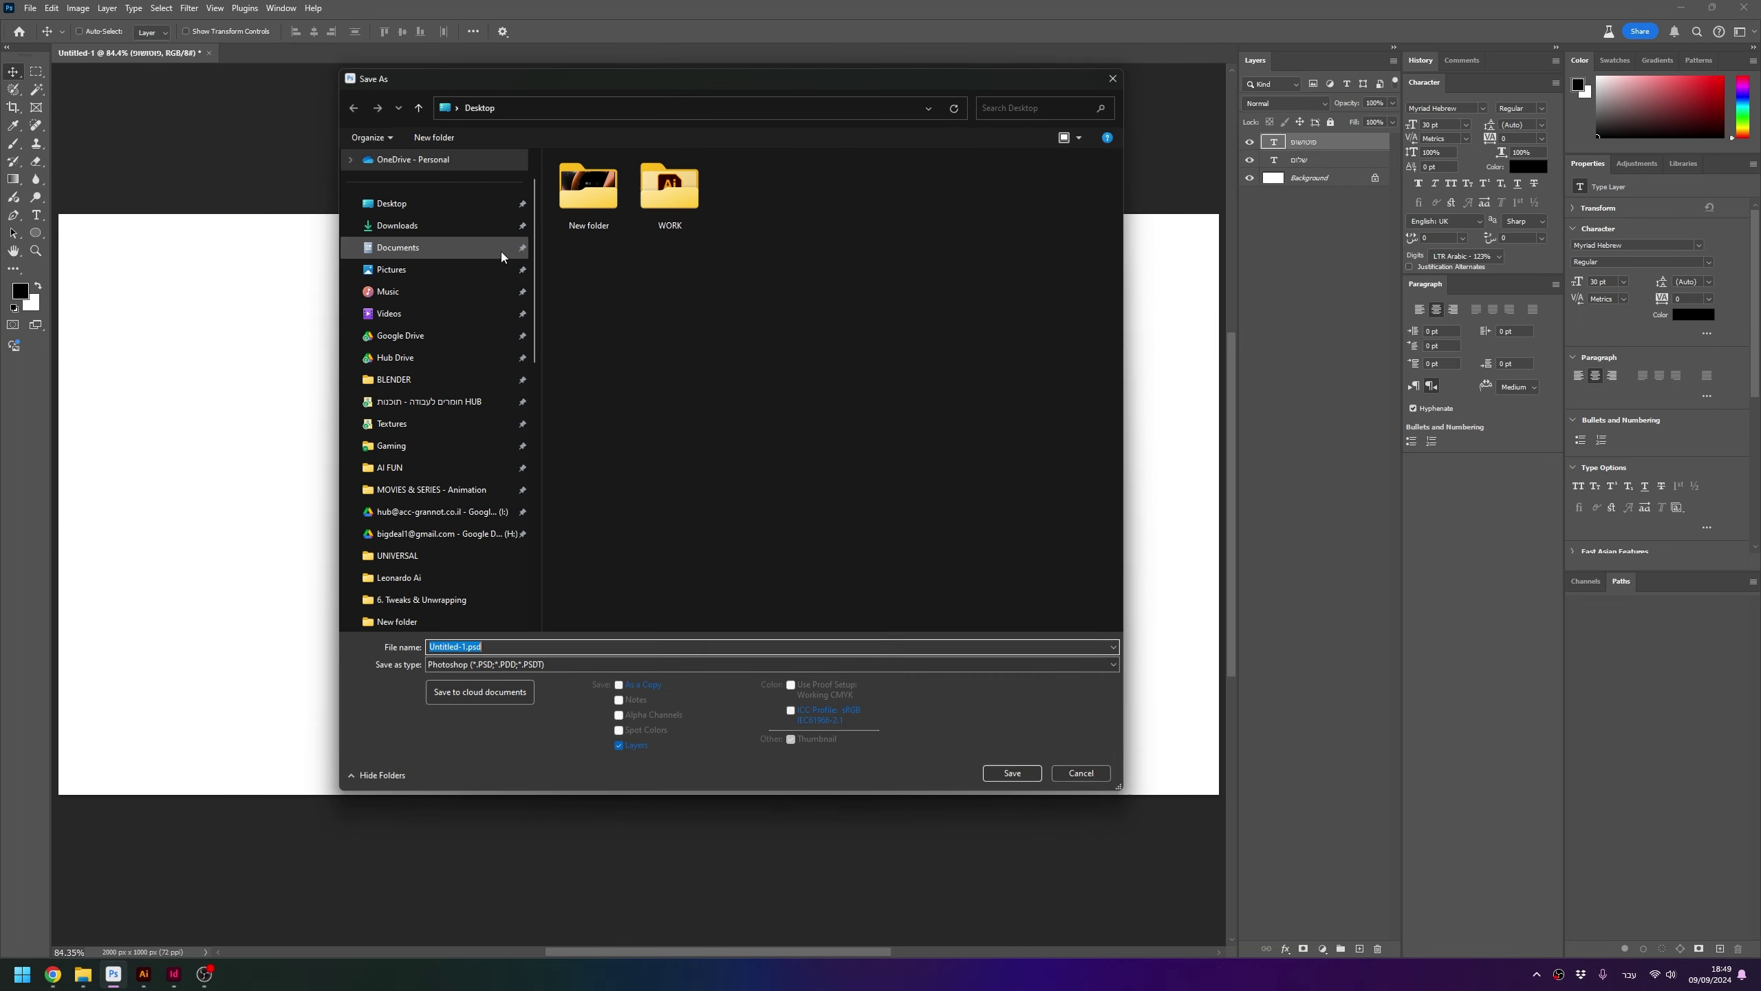
type("1")
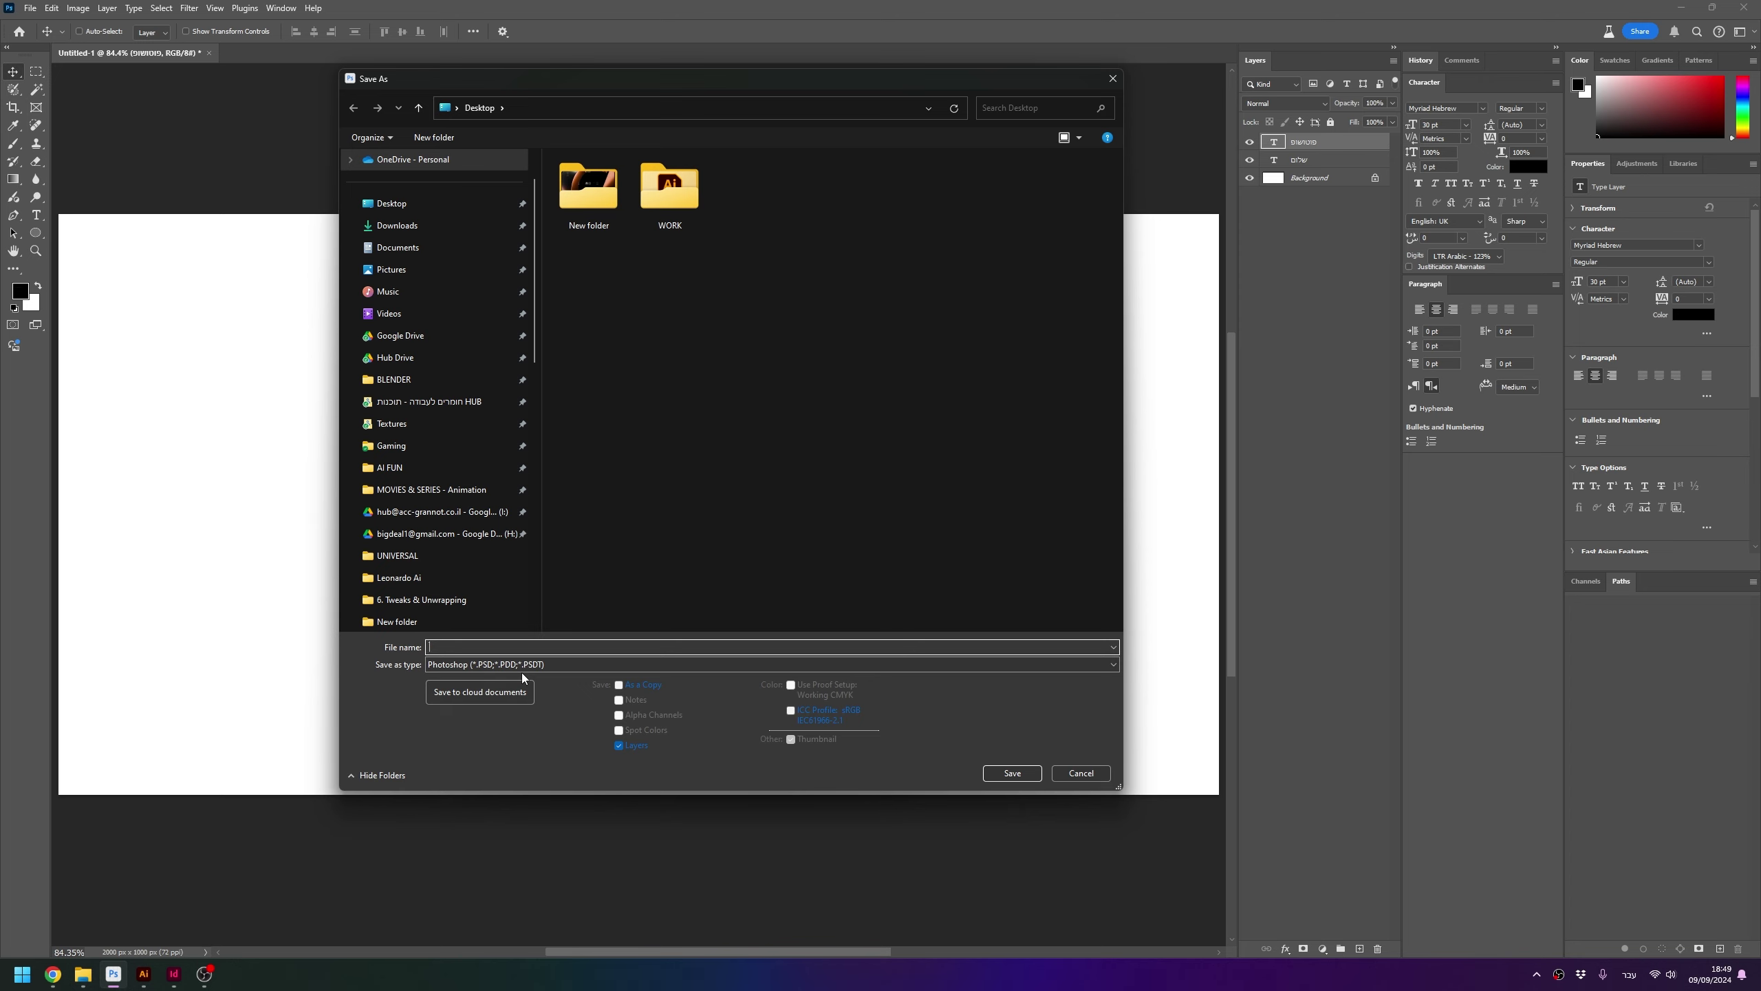
left_click(527, 664)
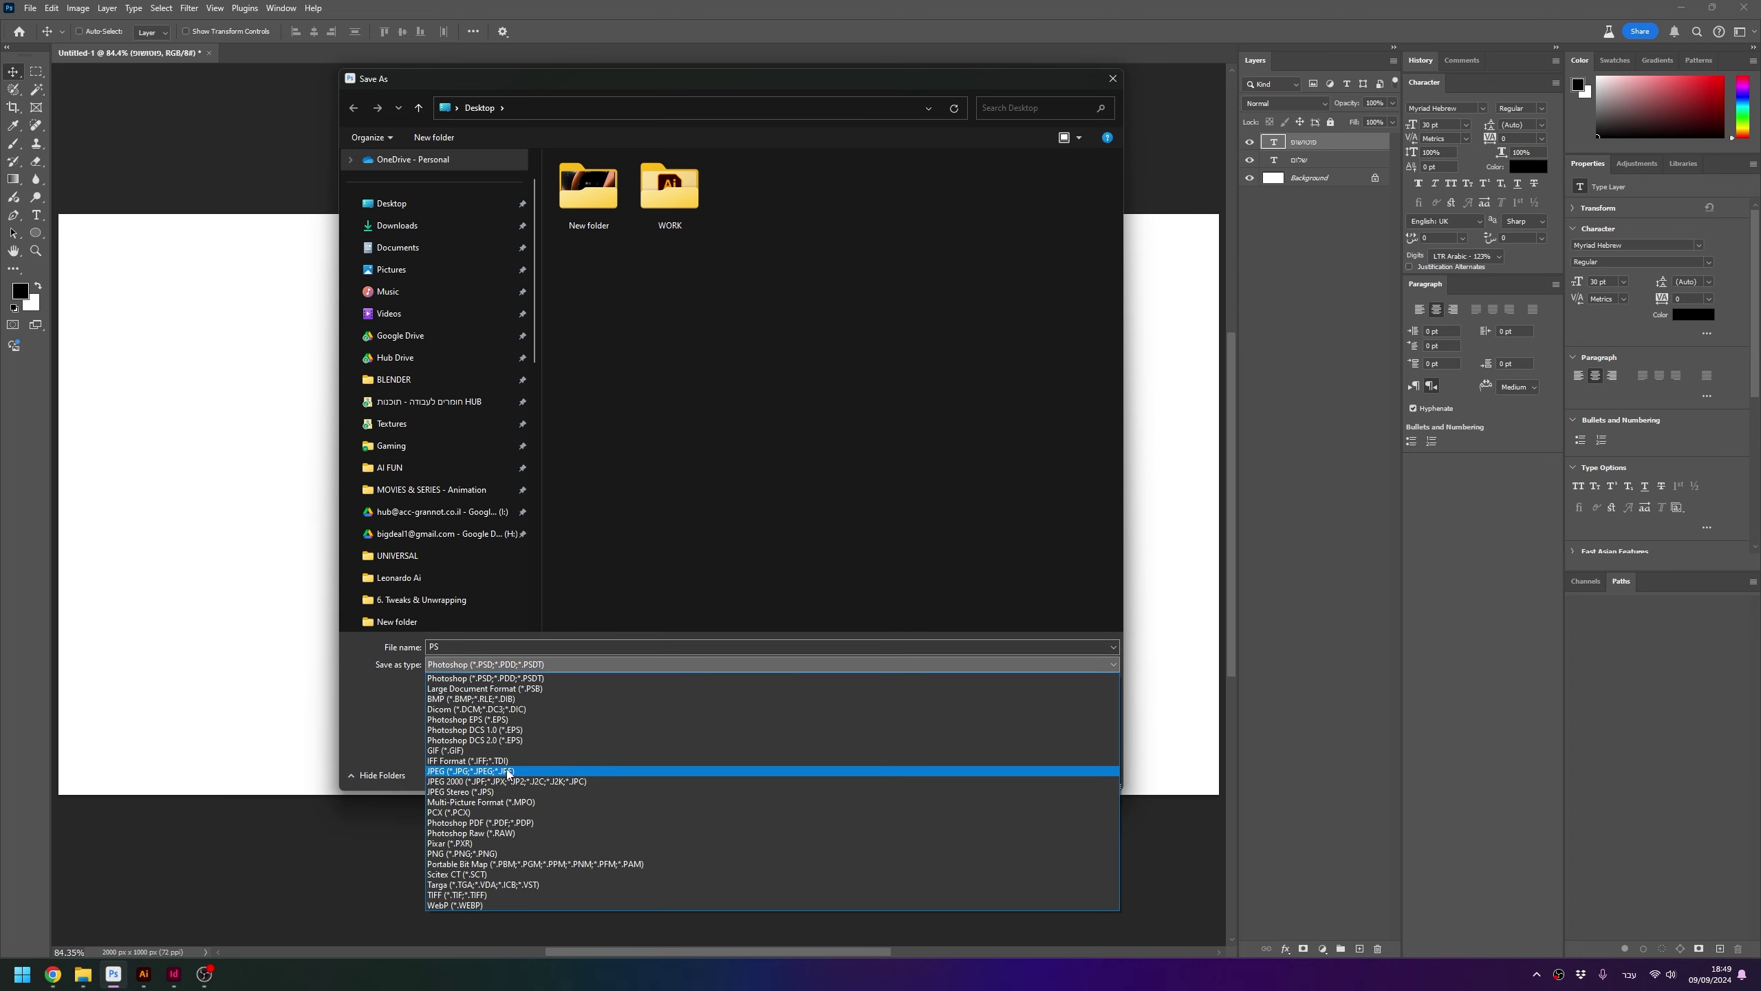
left_click(527, 773)
key("Return")
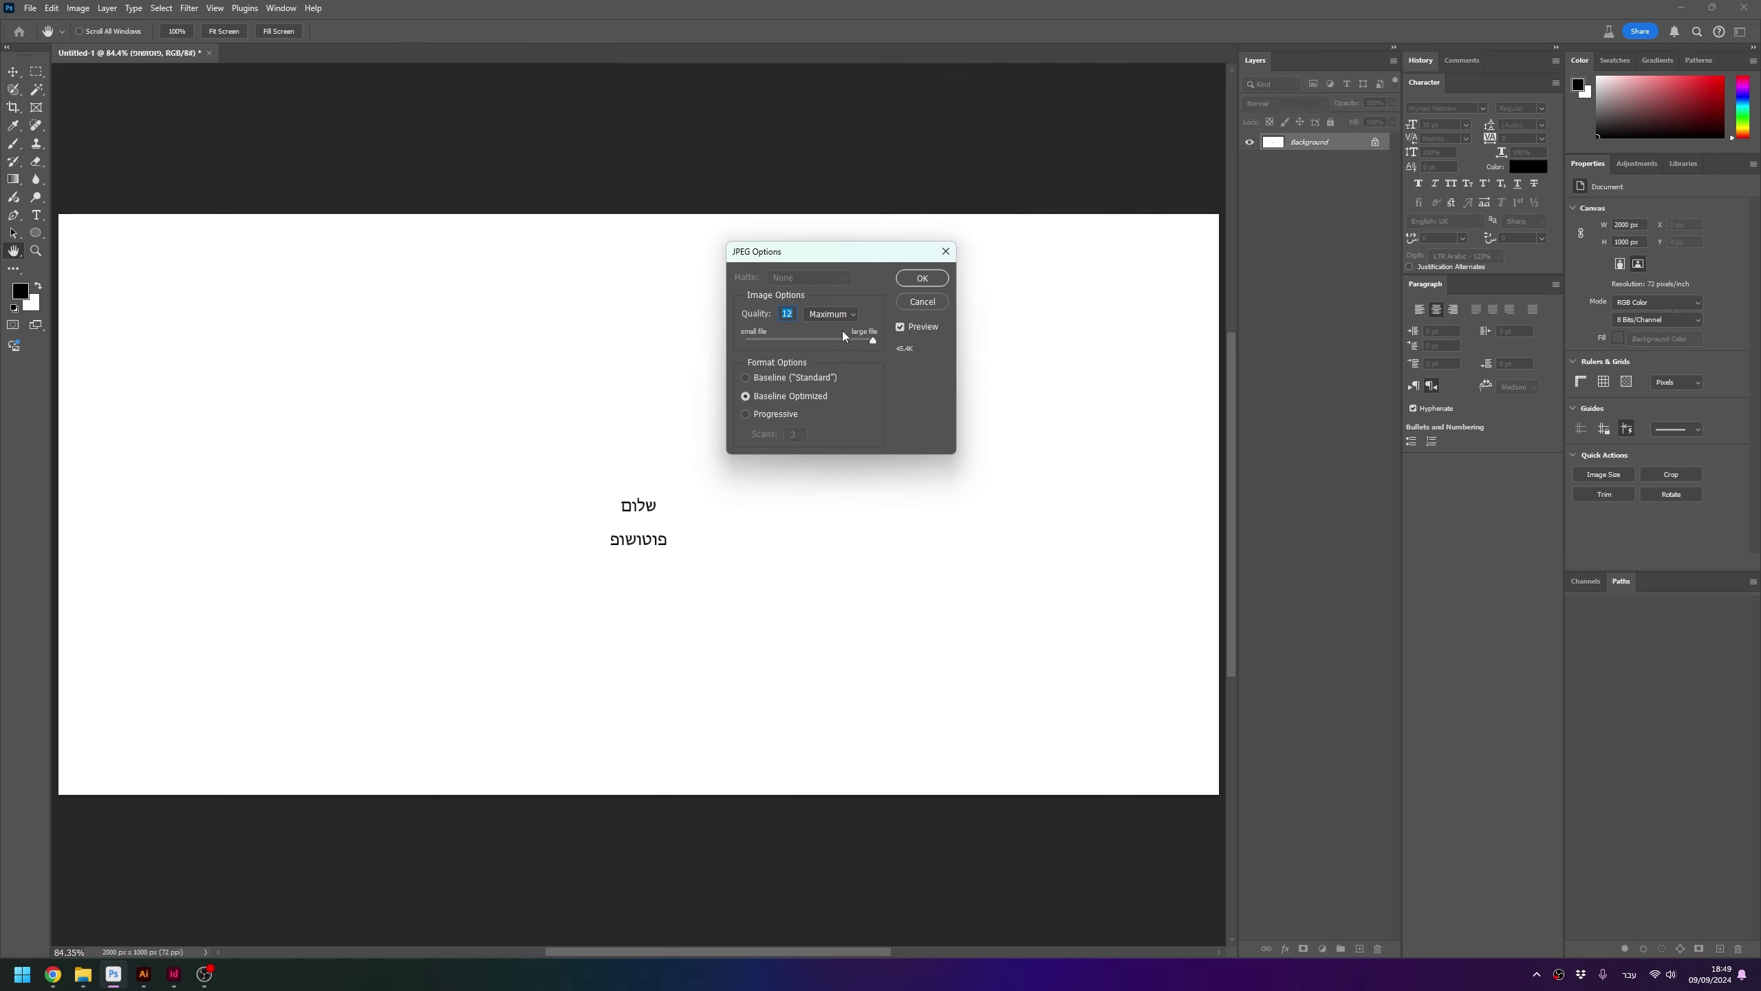
key("Return")
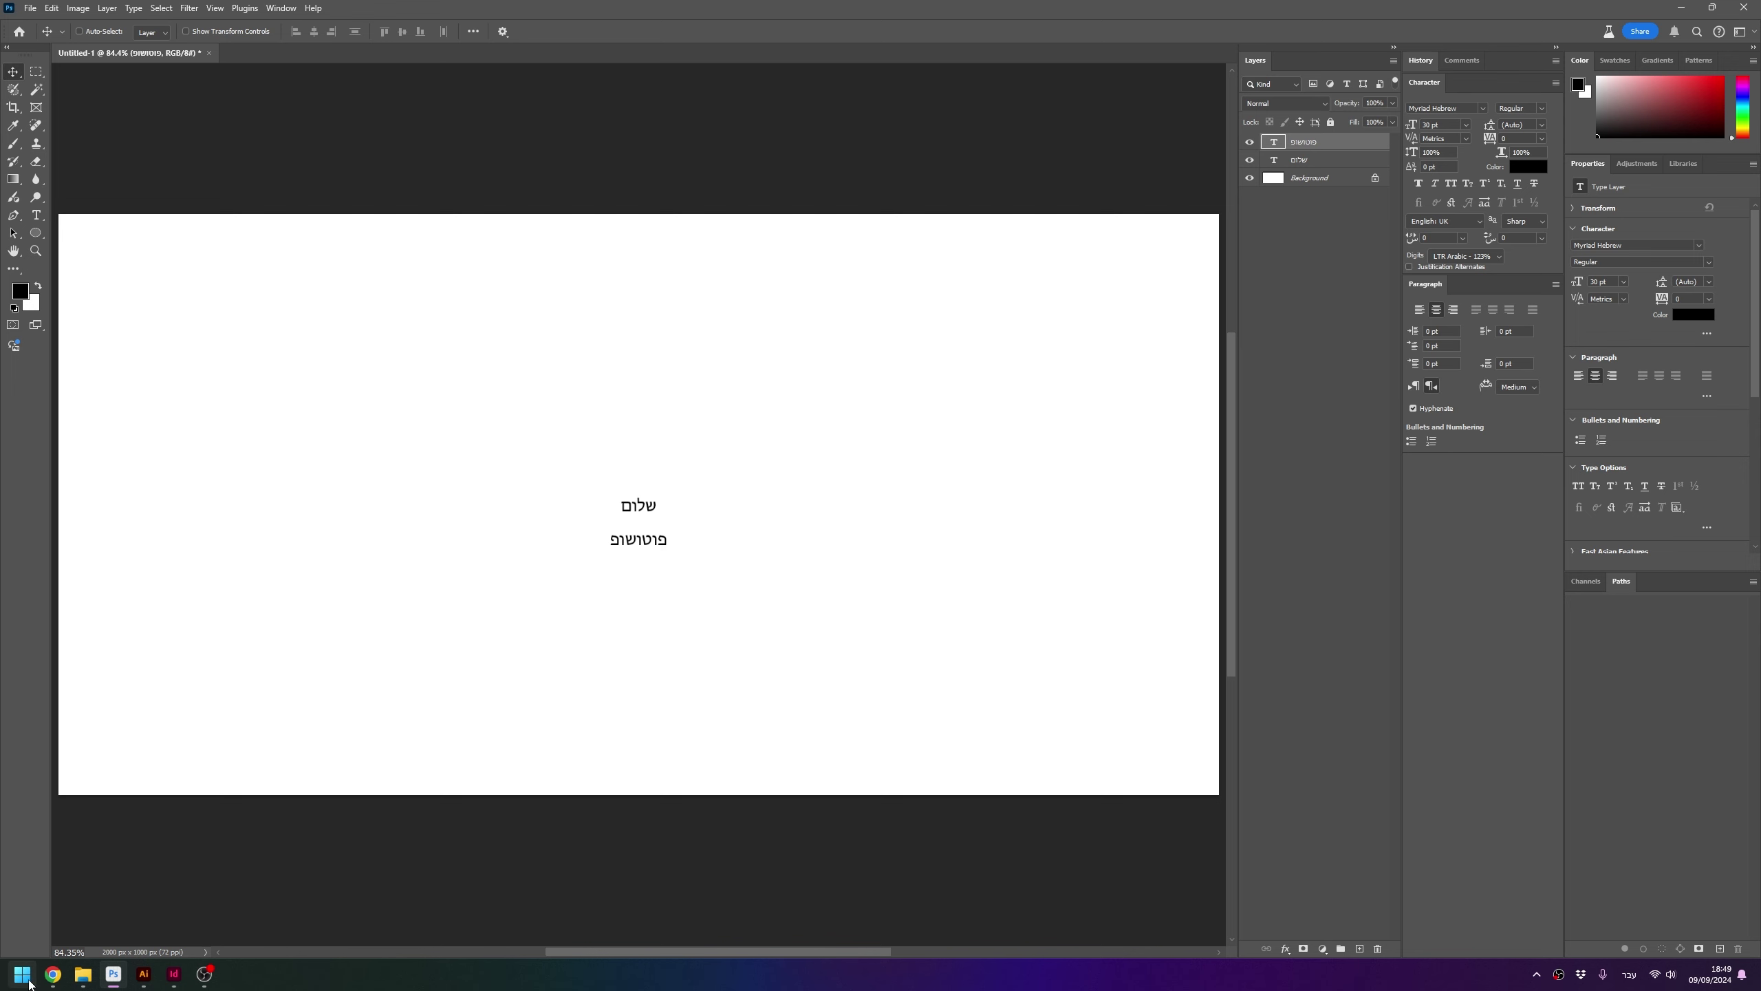
left_click(53, 974)
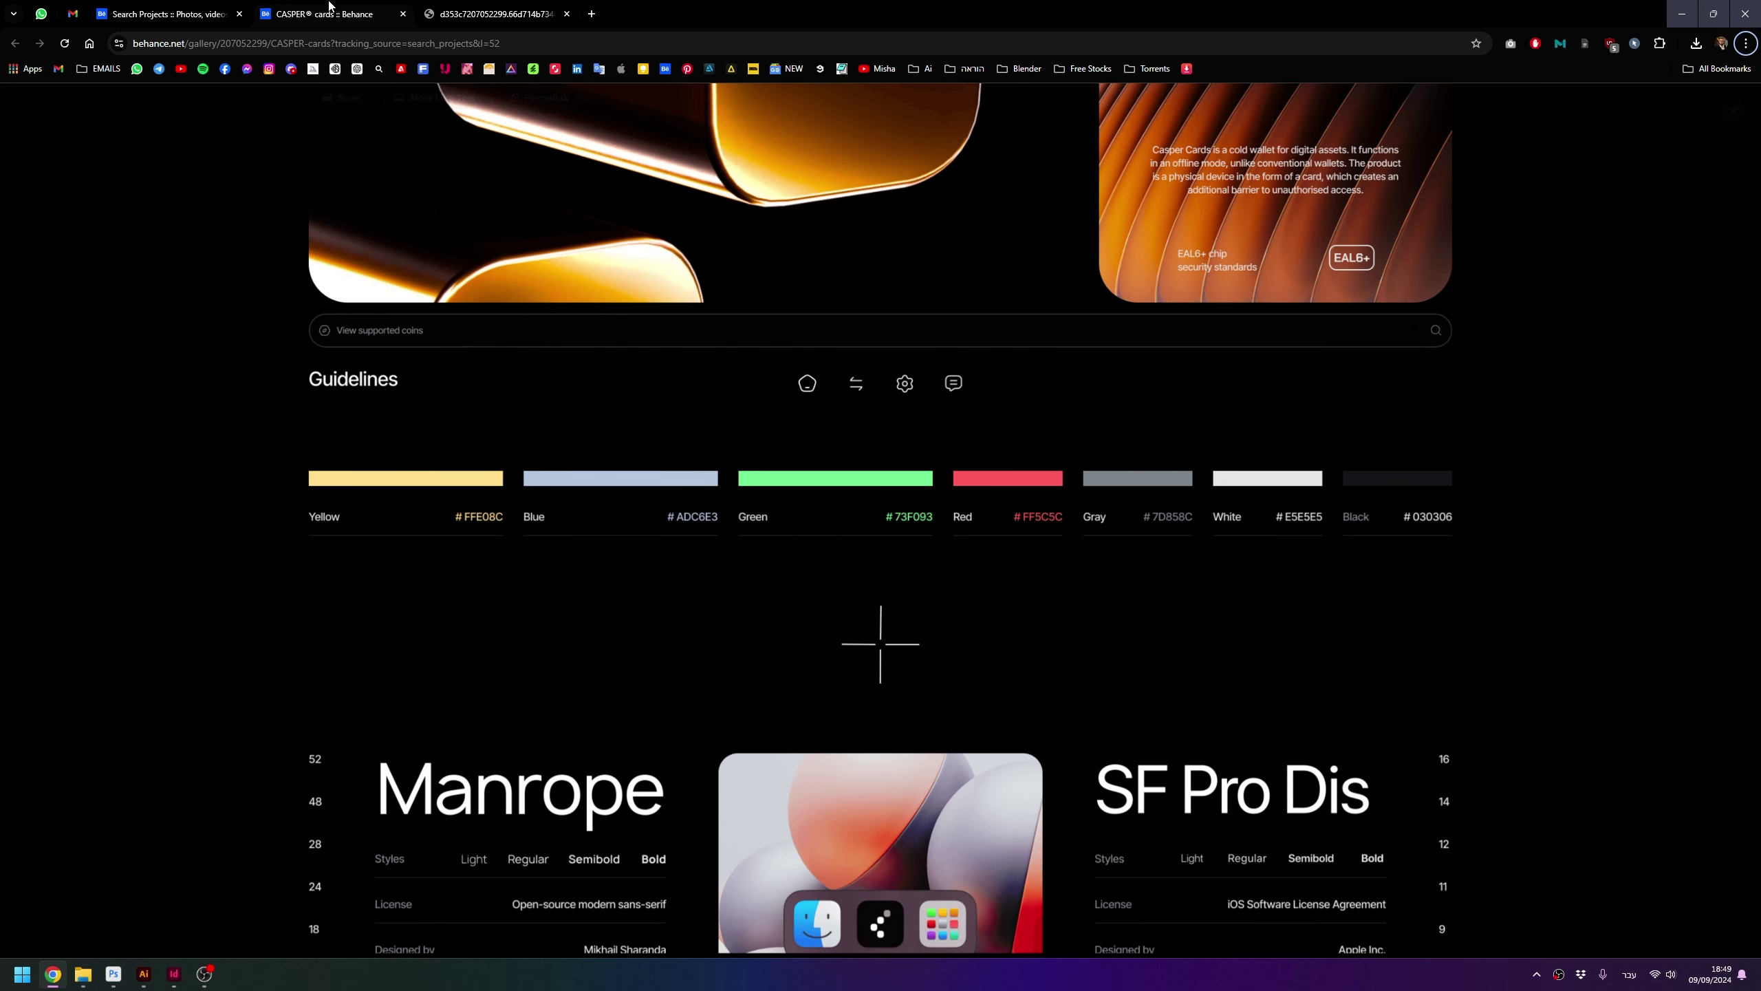
In Illustrator, create a new document 2000 px wide and 1000 px high
left_click(144, 973)
key("ctrl+n")
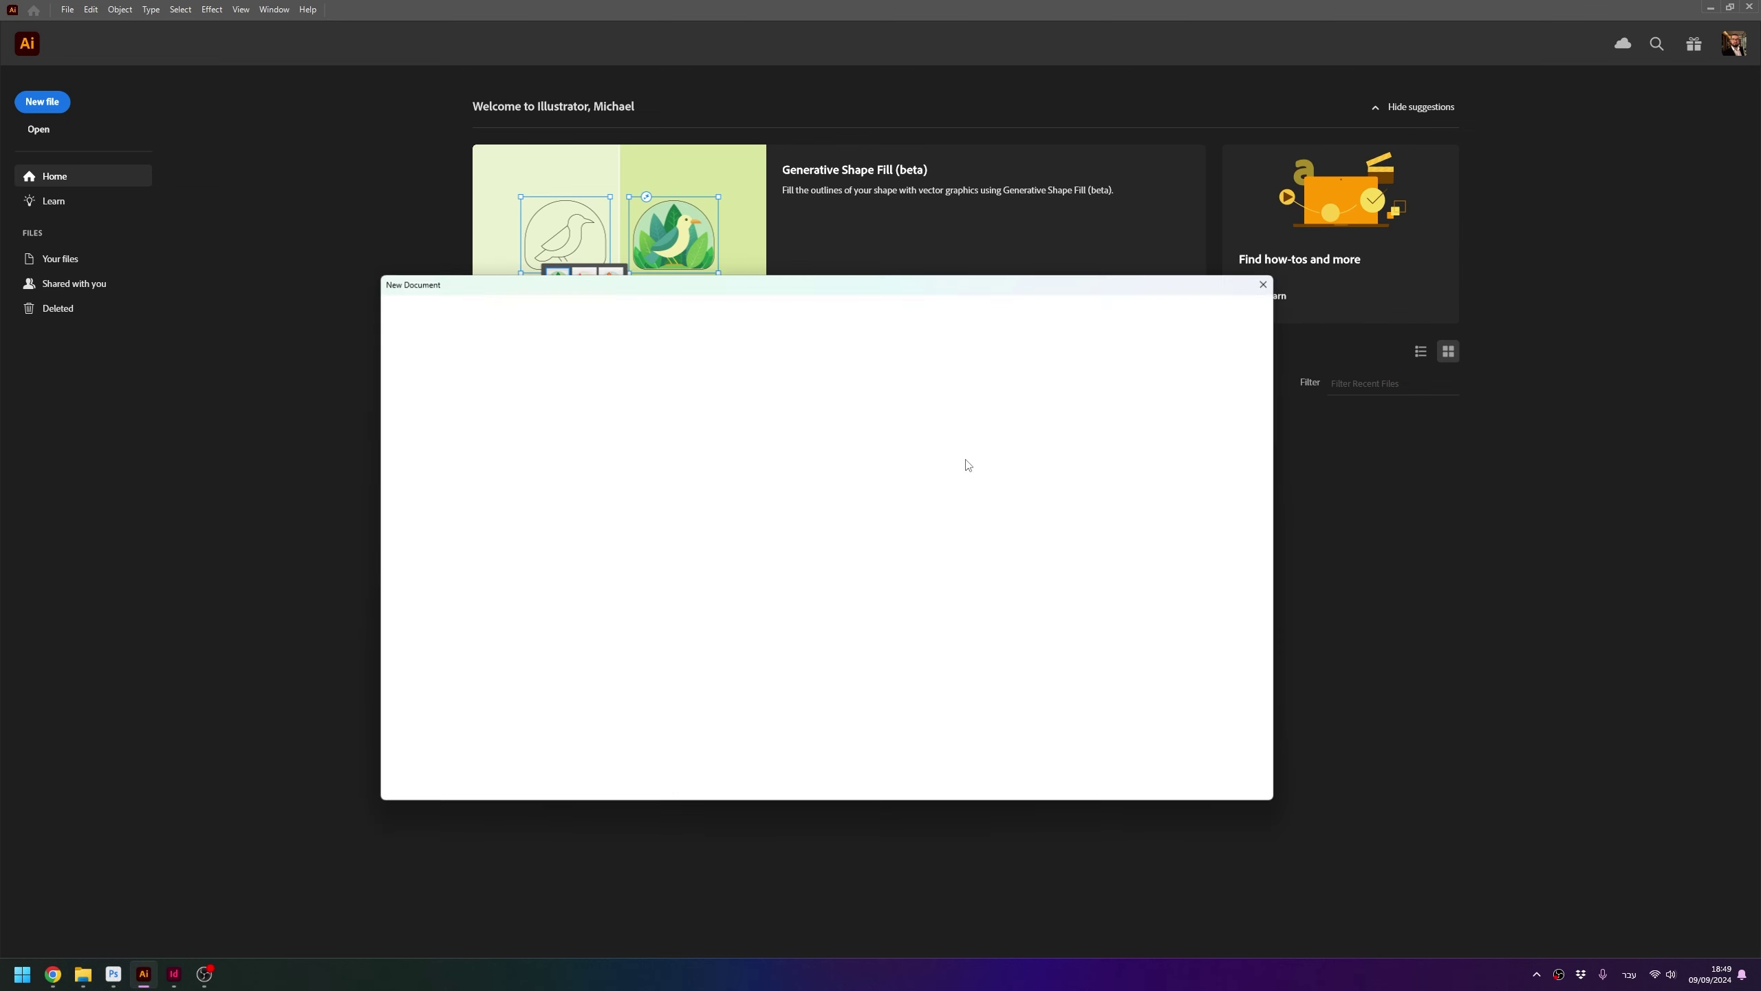
left_click_drag(1135, 410, 1093, 398)
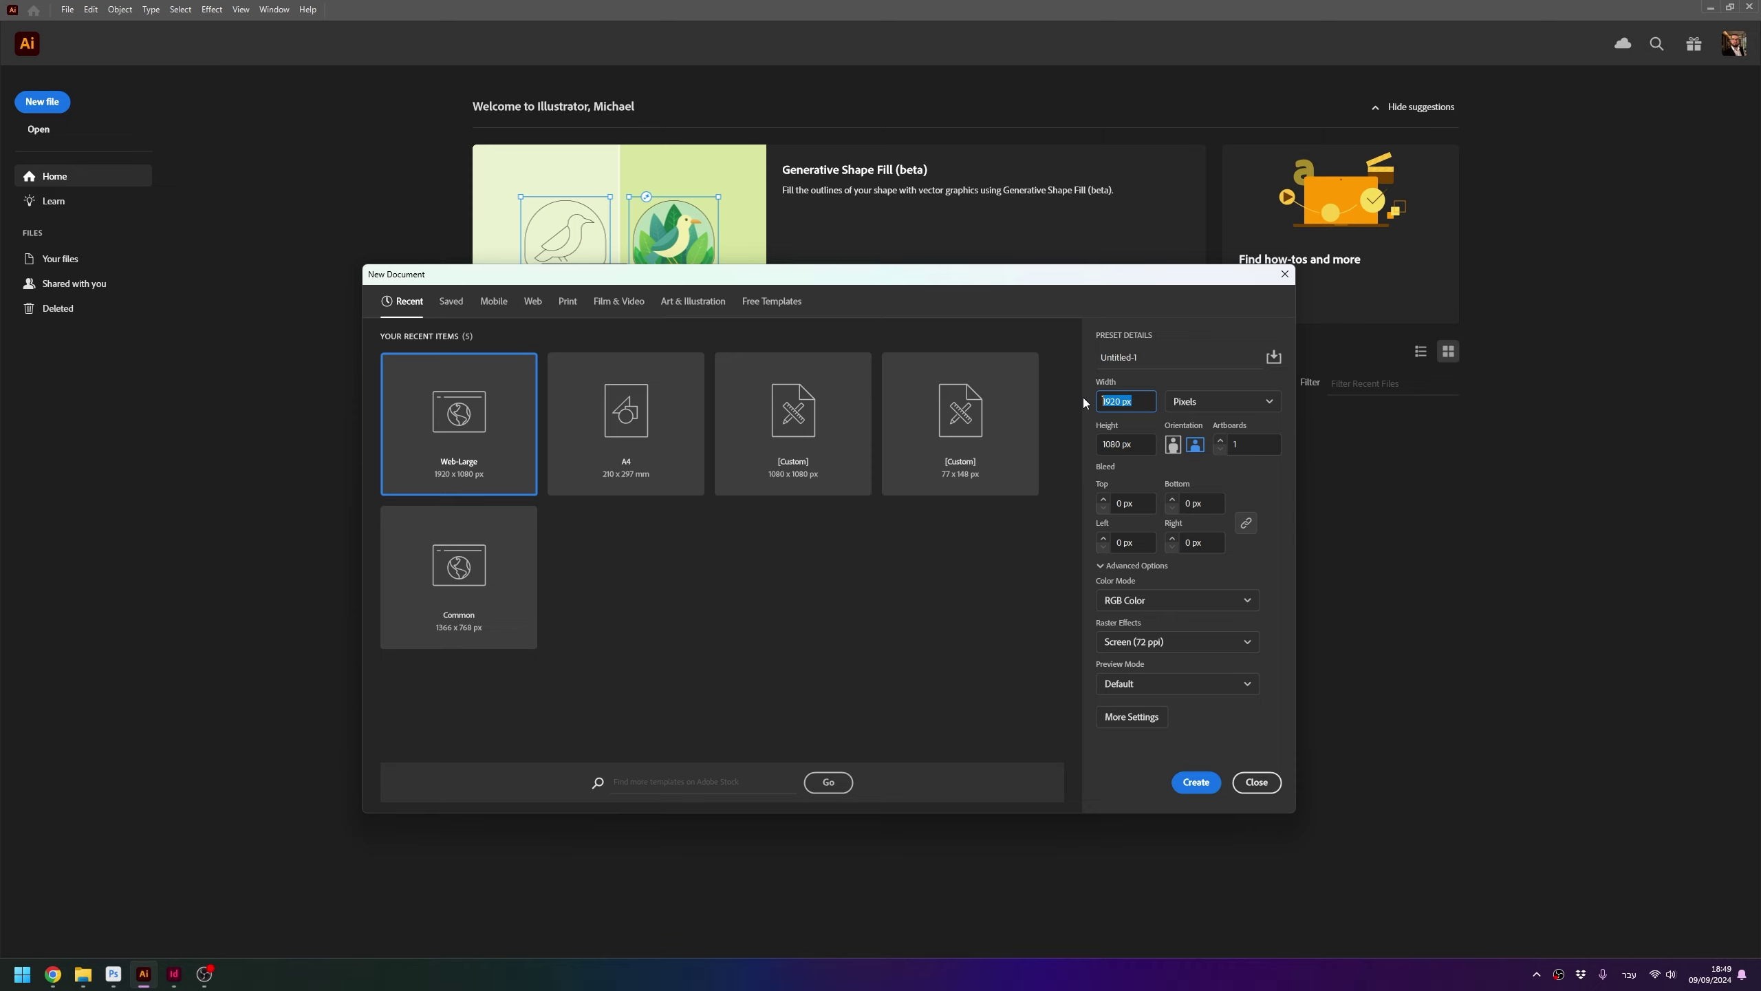
type("2000")
key("Tab")
type("100")
key("Return")
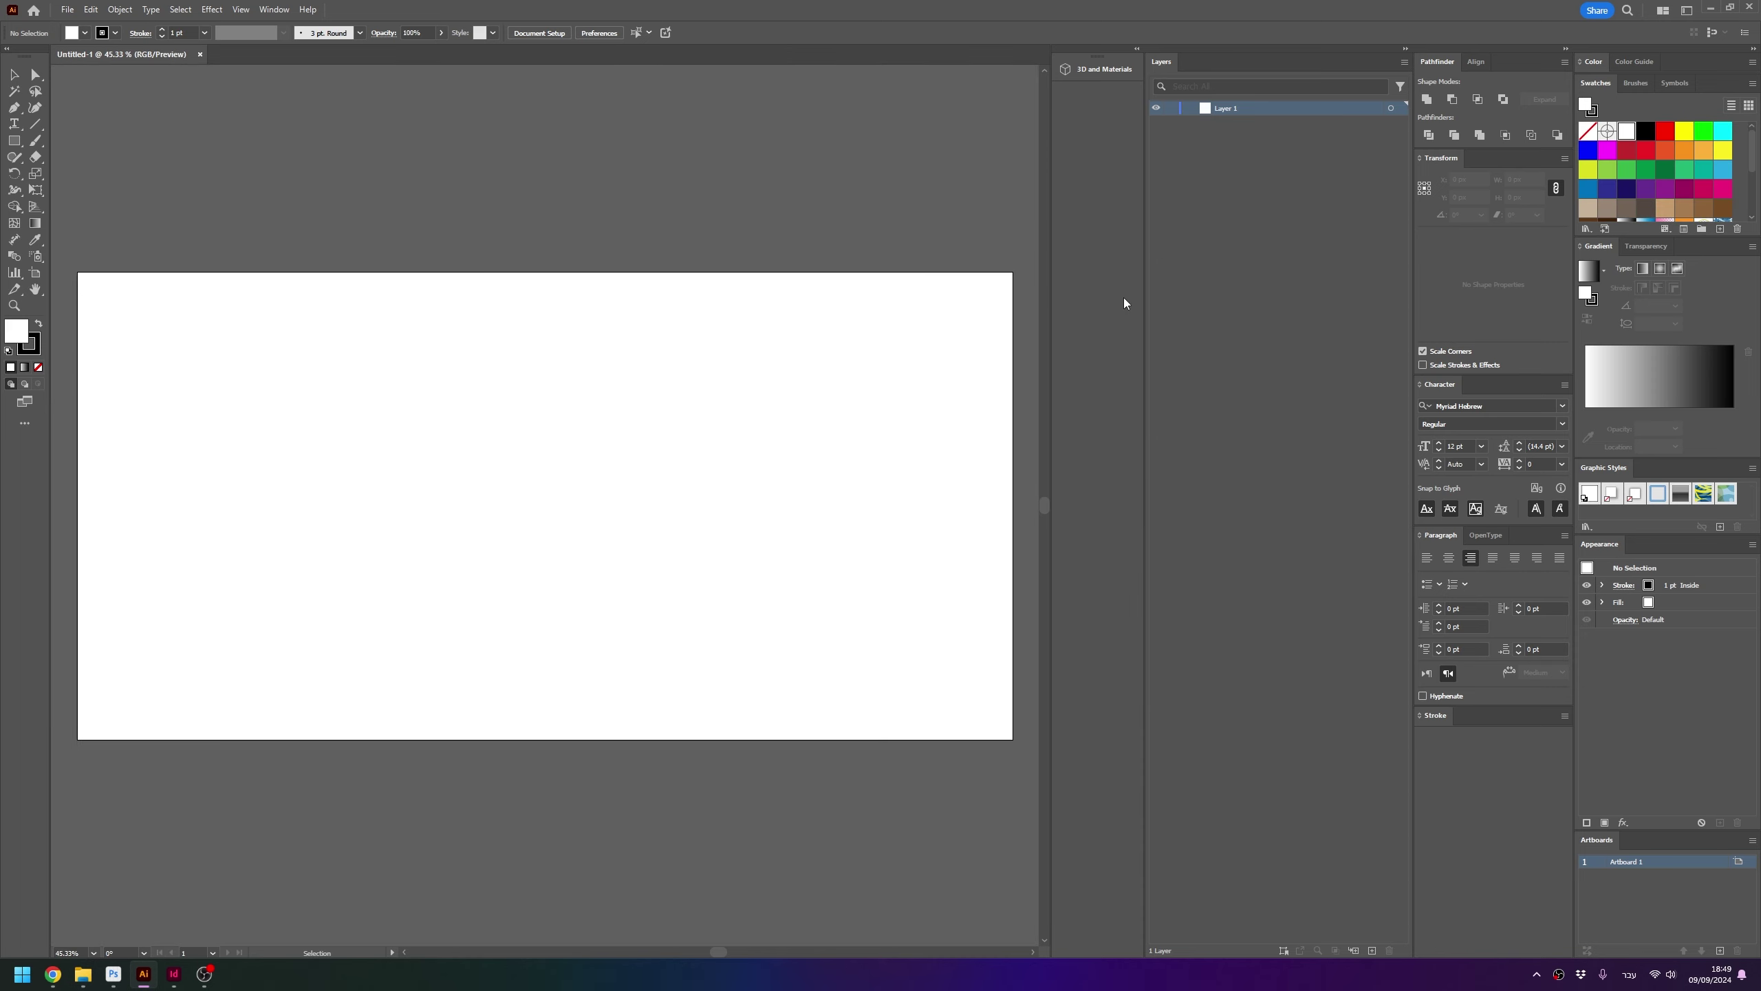
Create a 30 pt, centre-aligned text object centred horizontally and vertically on the artboard
key("t")
left_click(582, 474)
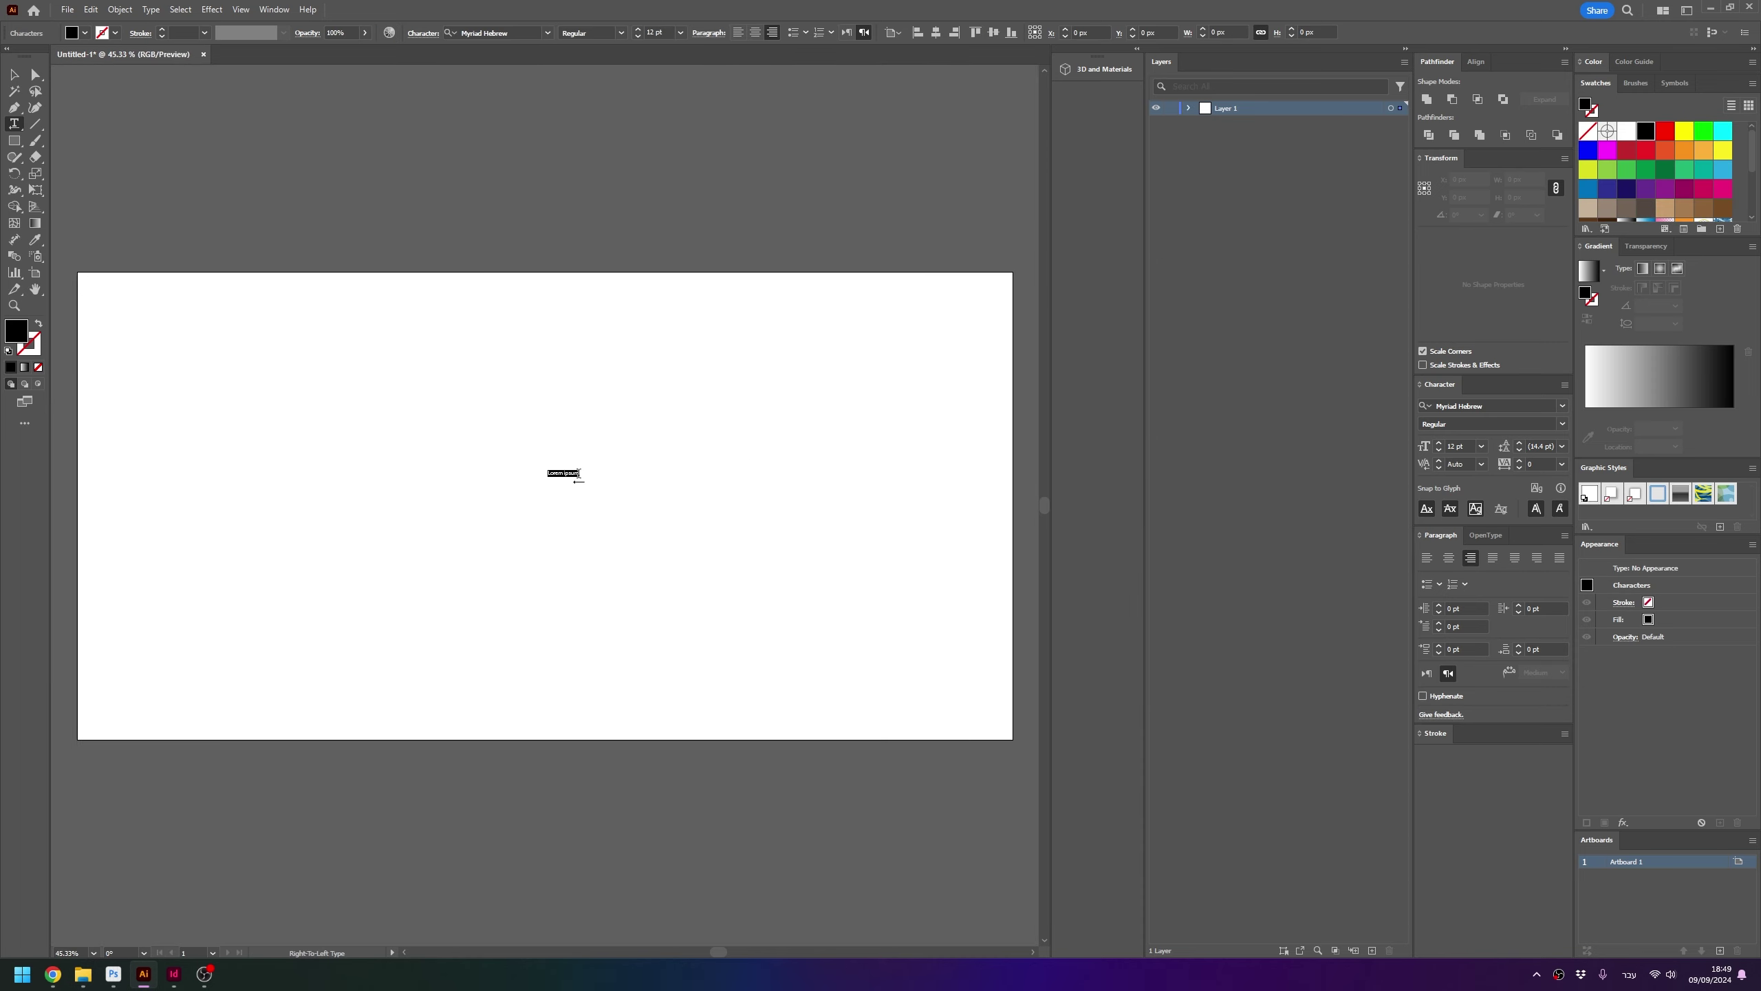
key("Escape")
left_click(654, 33)
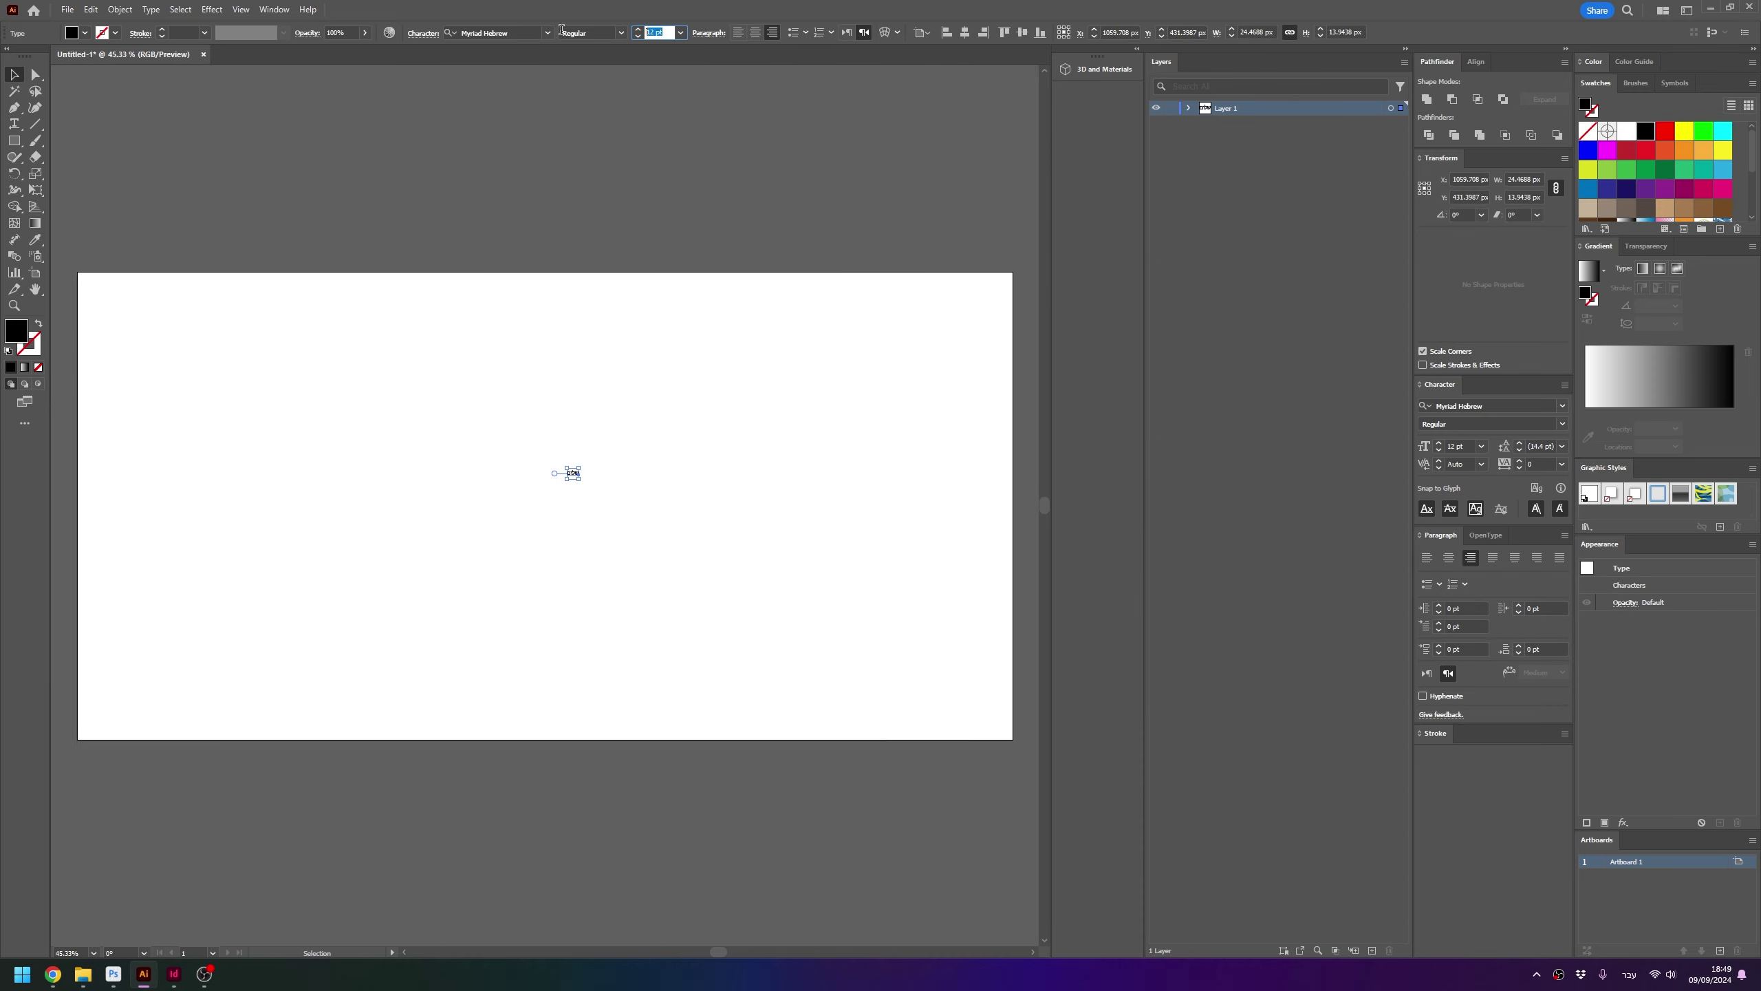
type("30")
key("Return")
left_click(755, 32)
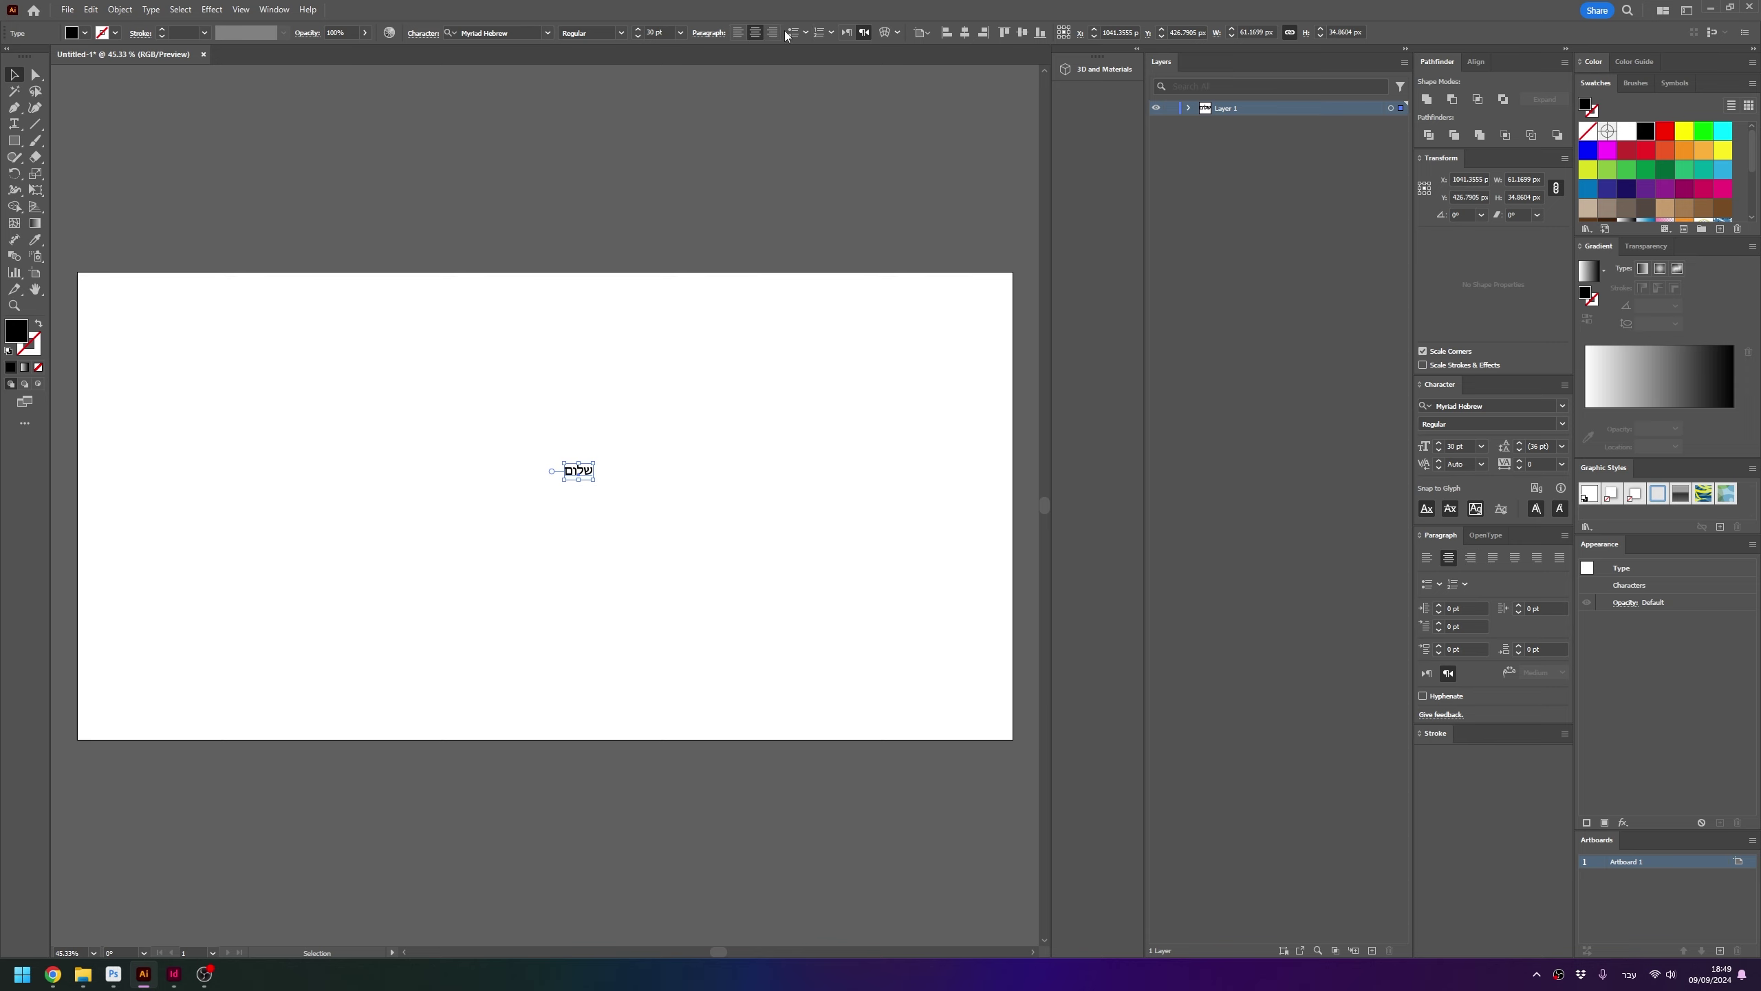
left_click(964, 32)
left_click(1022, 32)
key("ctrl+0")
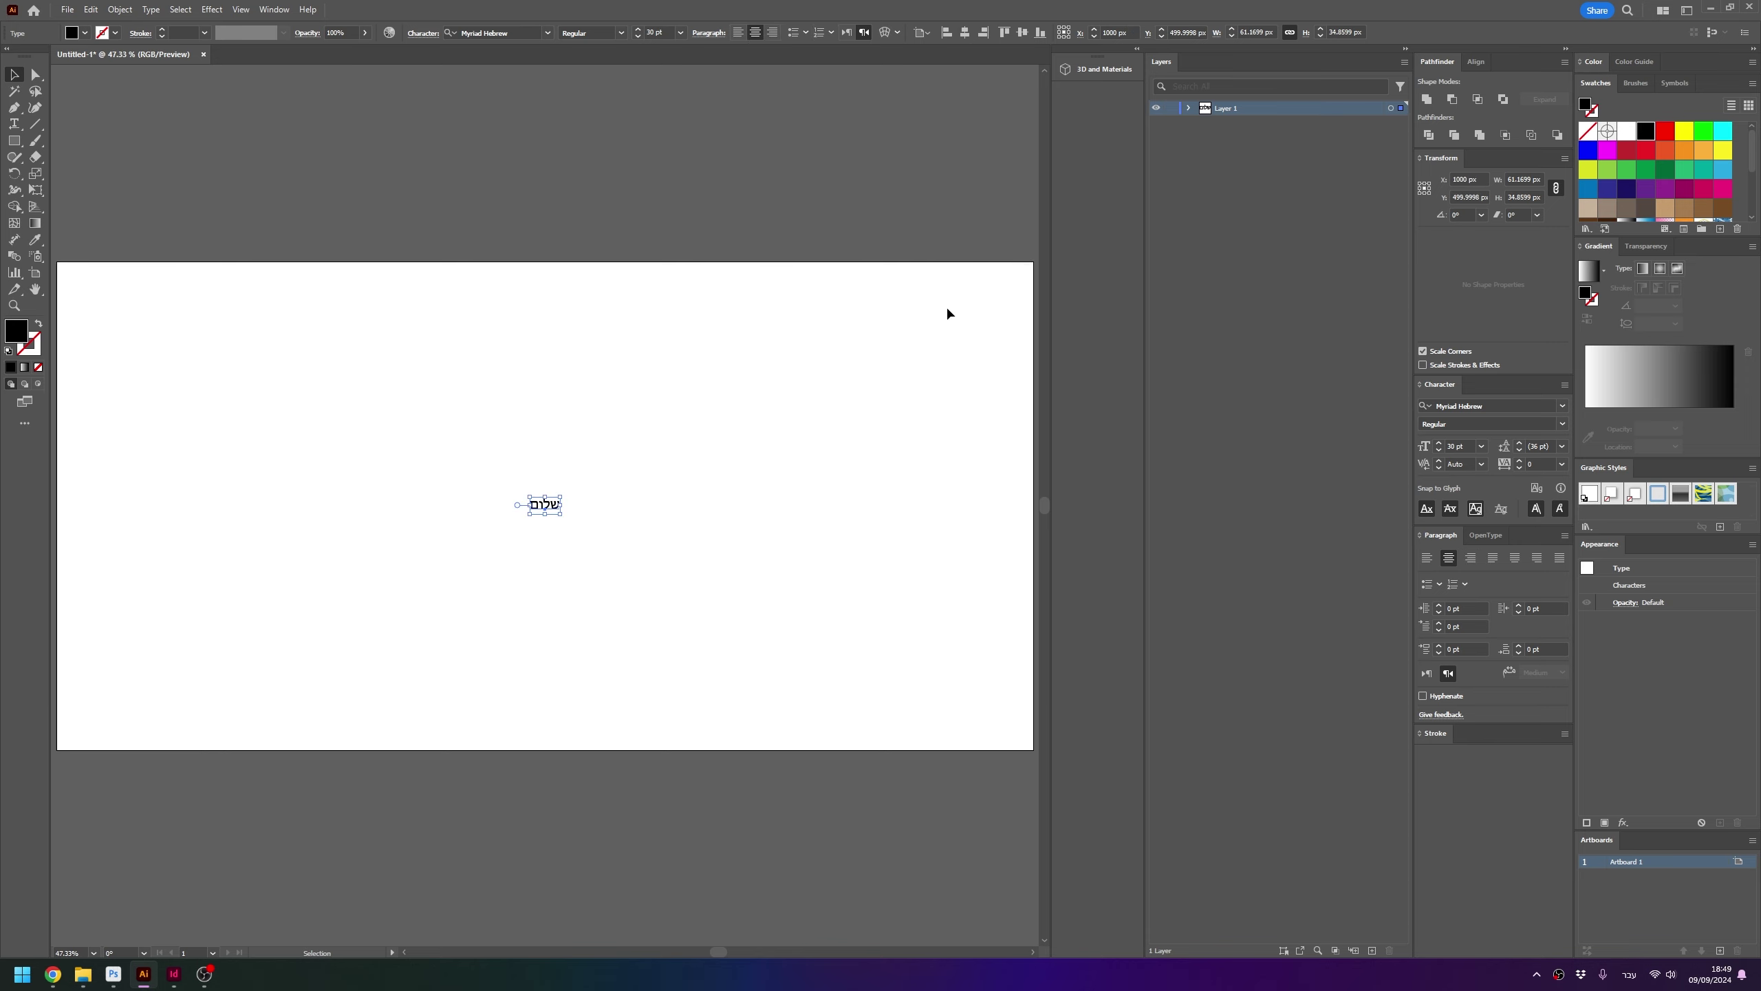
key("ctrl+1")
Type the Hebrew lines שלום and אילוסטרייטור into the text object and deselect it
key("t")
left_click(559, 548)
type("שלום ")
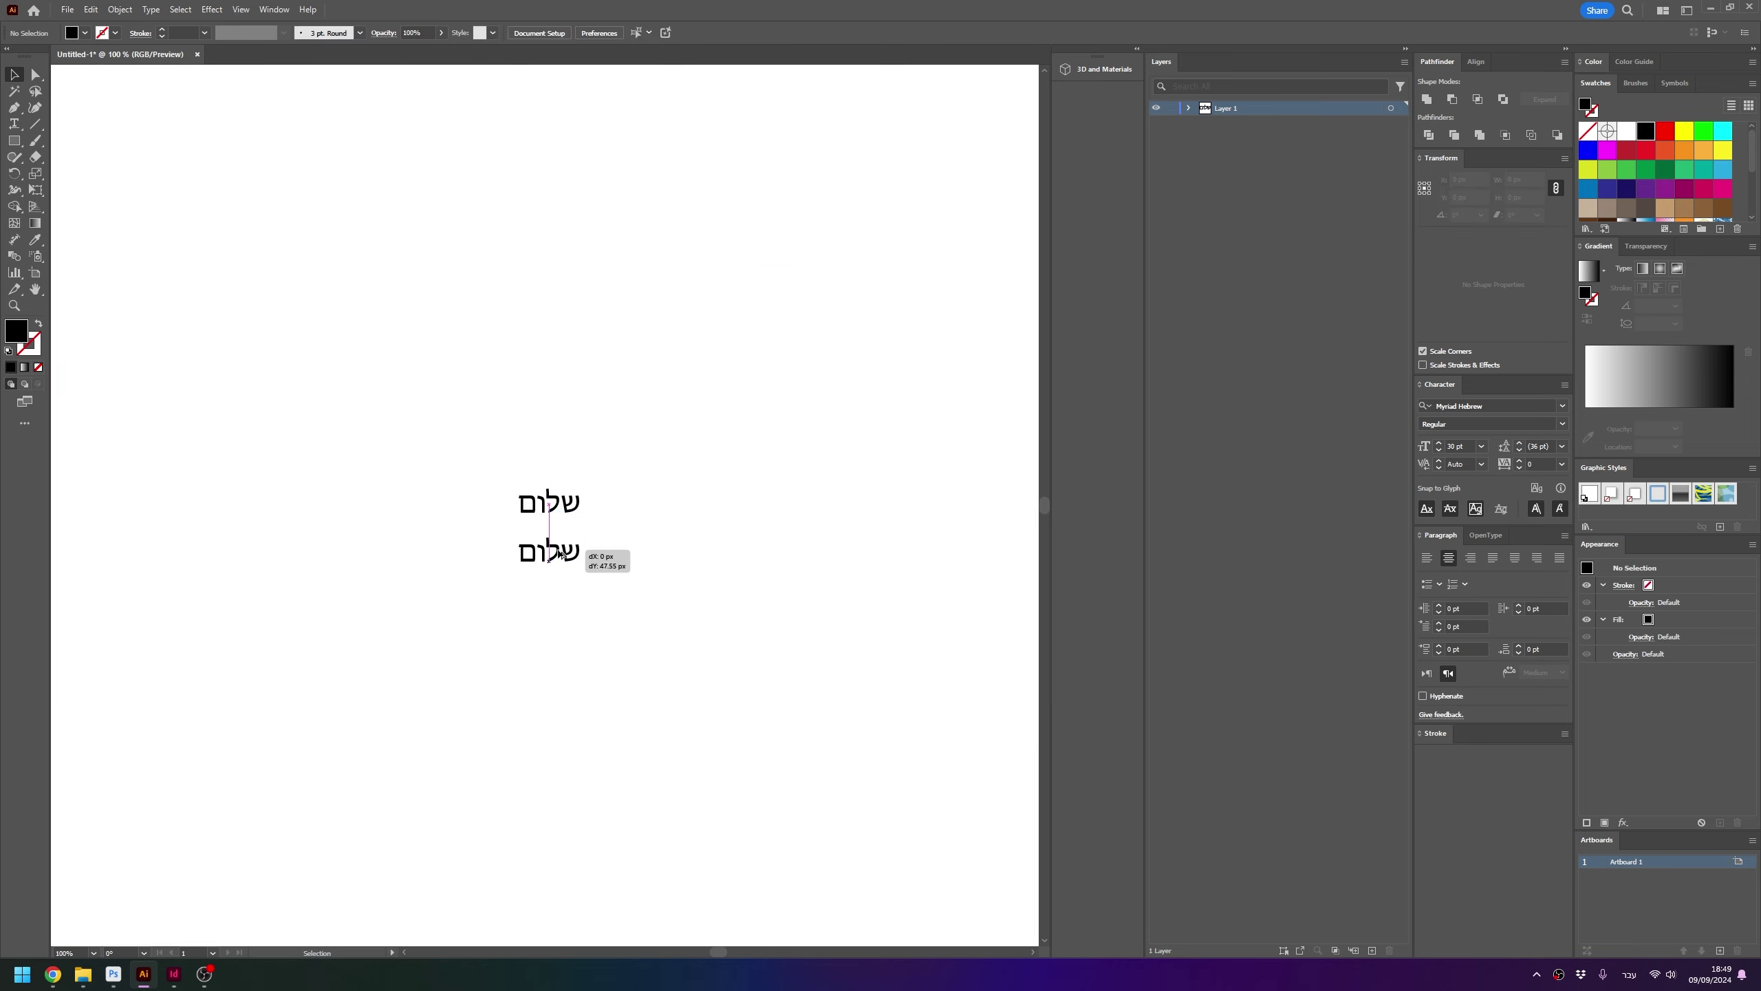
type("אילוסטר")
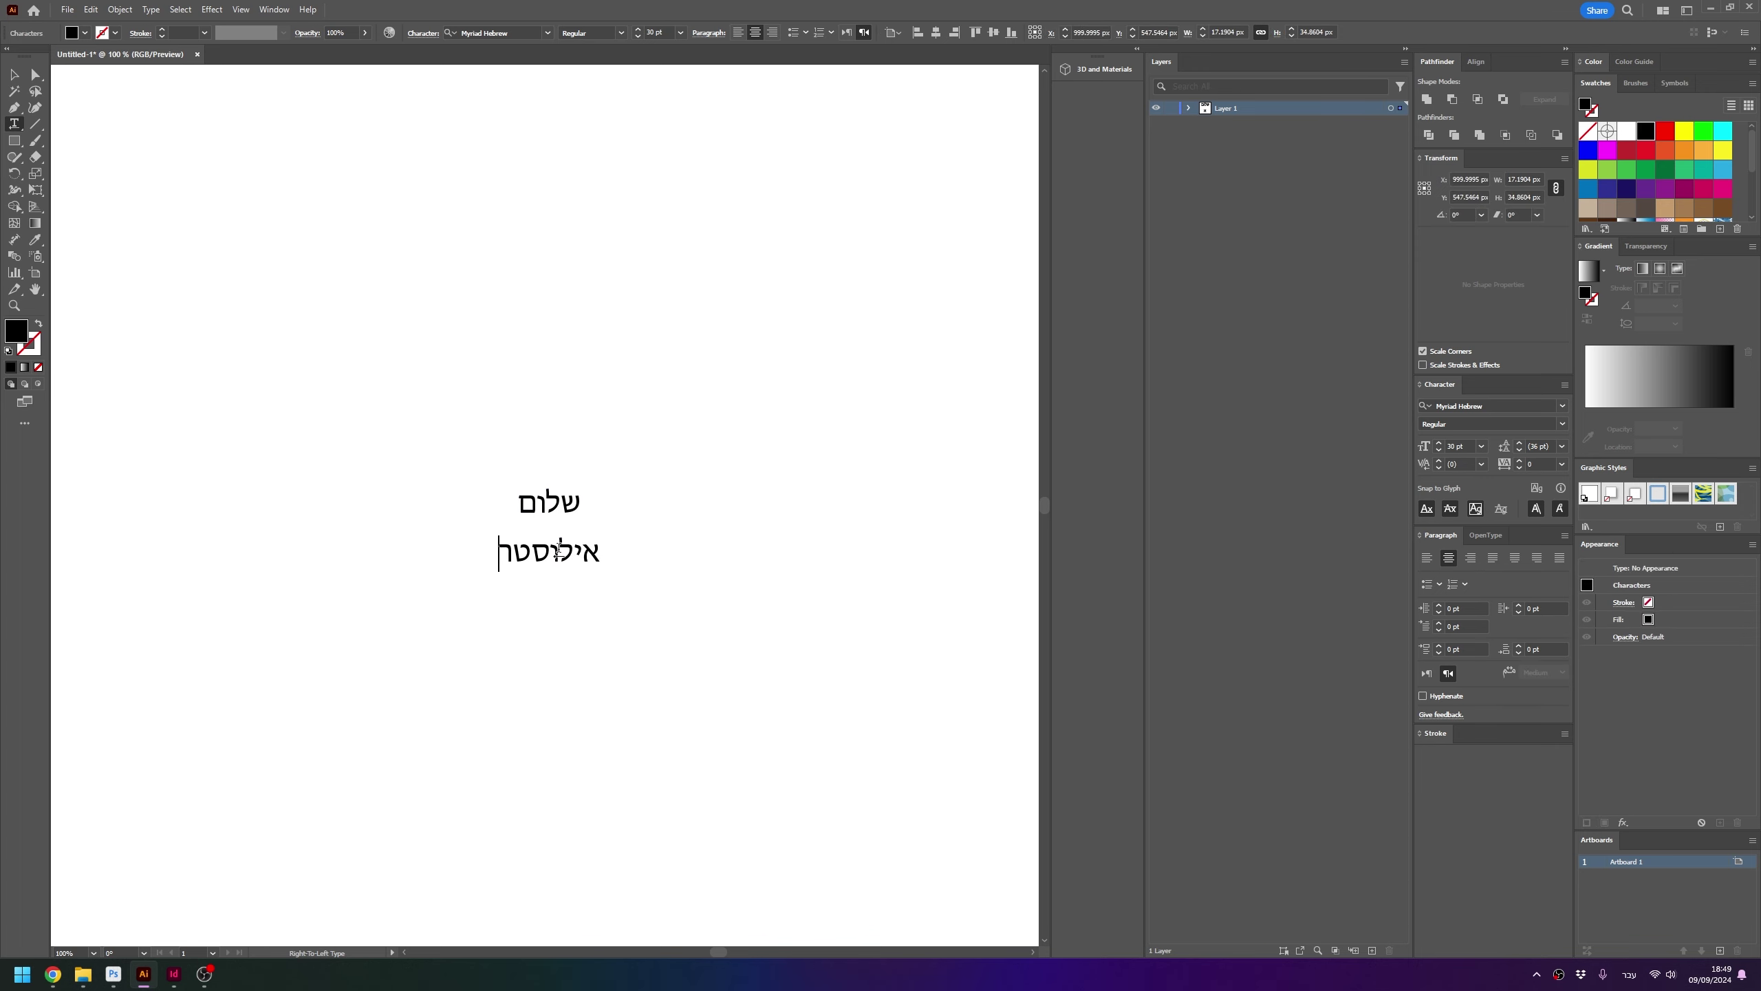
type("ייטור")
key("Escape")
key("ctrl+0")
key("ctrl+shift+a")
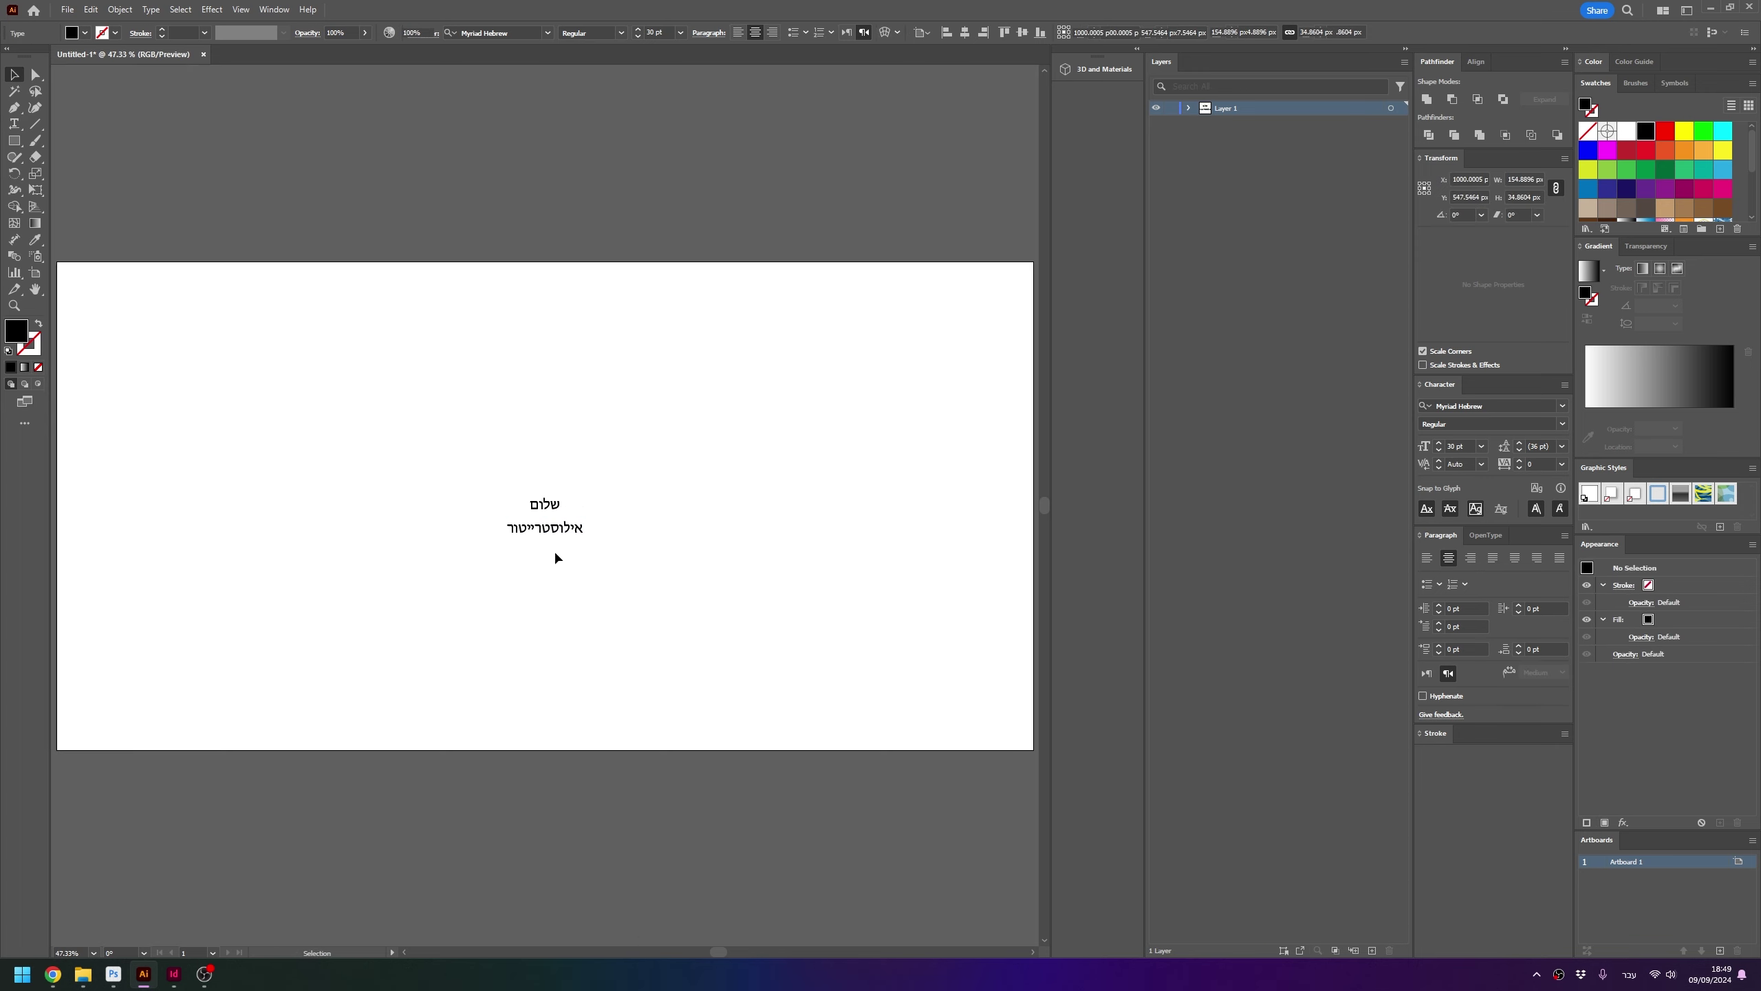
left_click(67, 9)
mouse_move(94, 325)
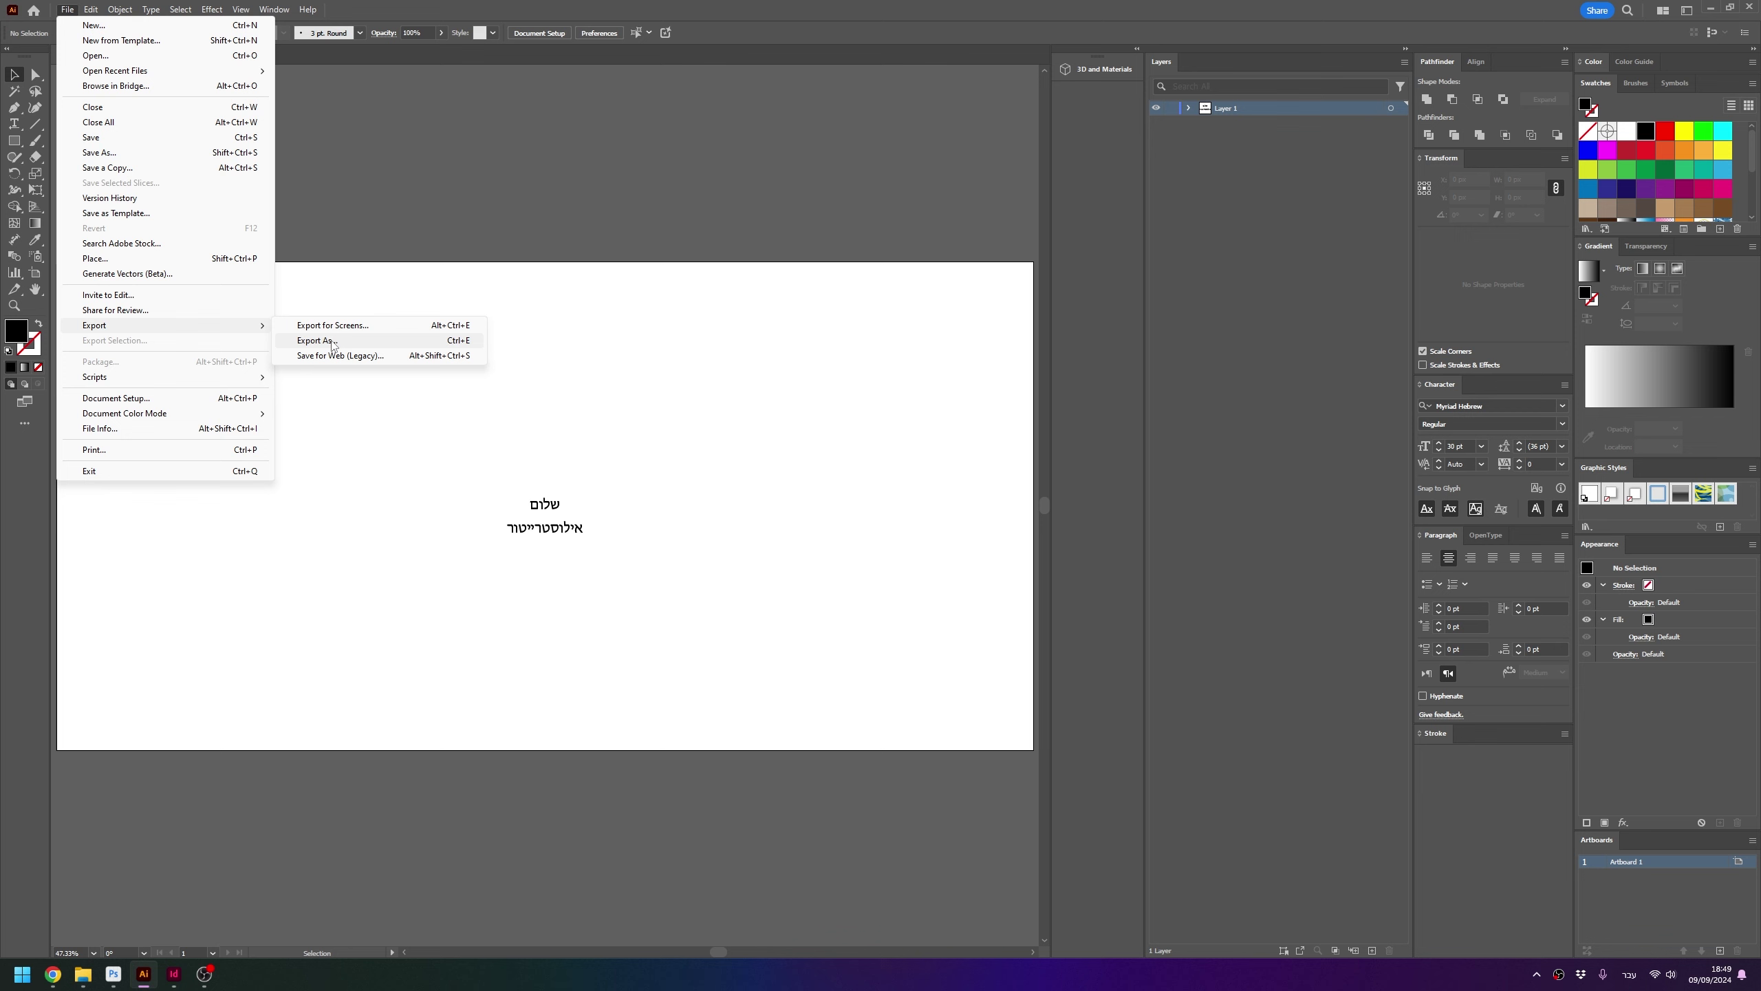
Export the artboard as a JPEG named ILUS using artboard bounds
left_click(336, 343)
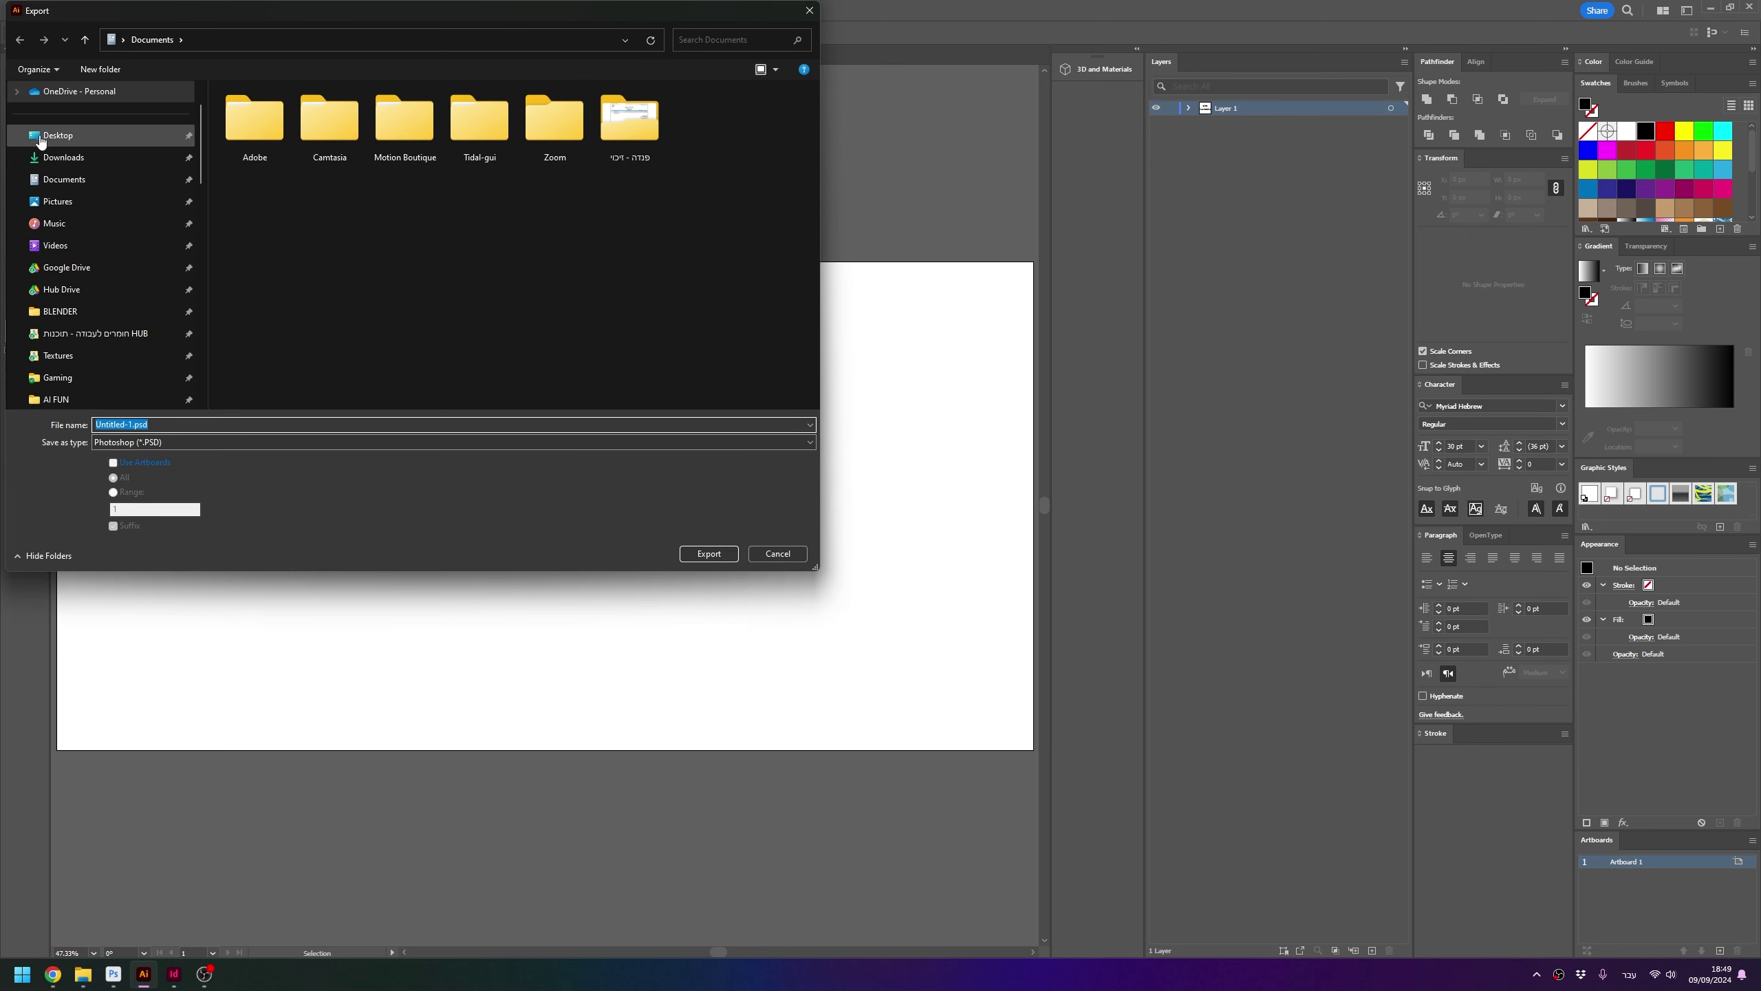
left_click(191, 425)
key("BackSpace")
type("ILUS")
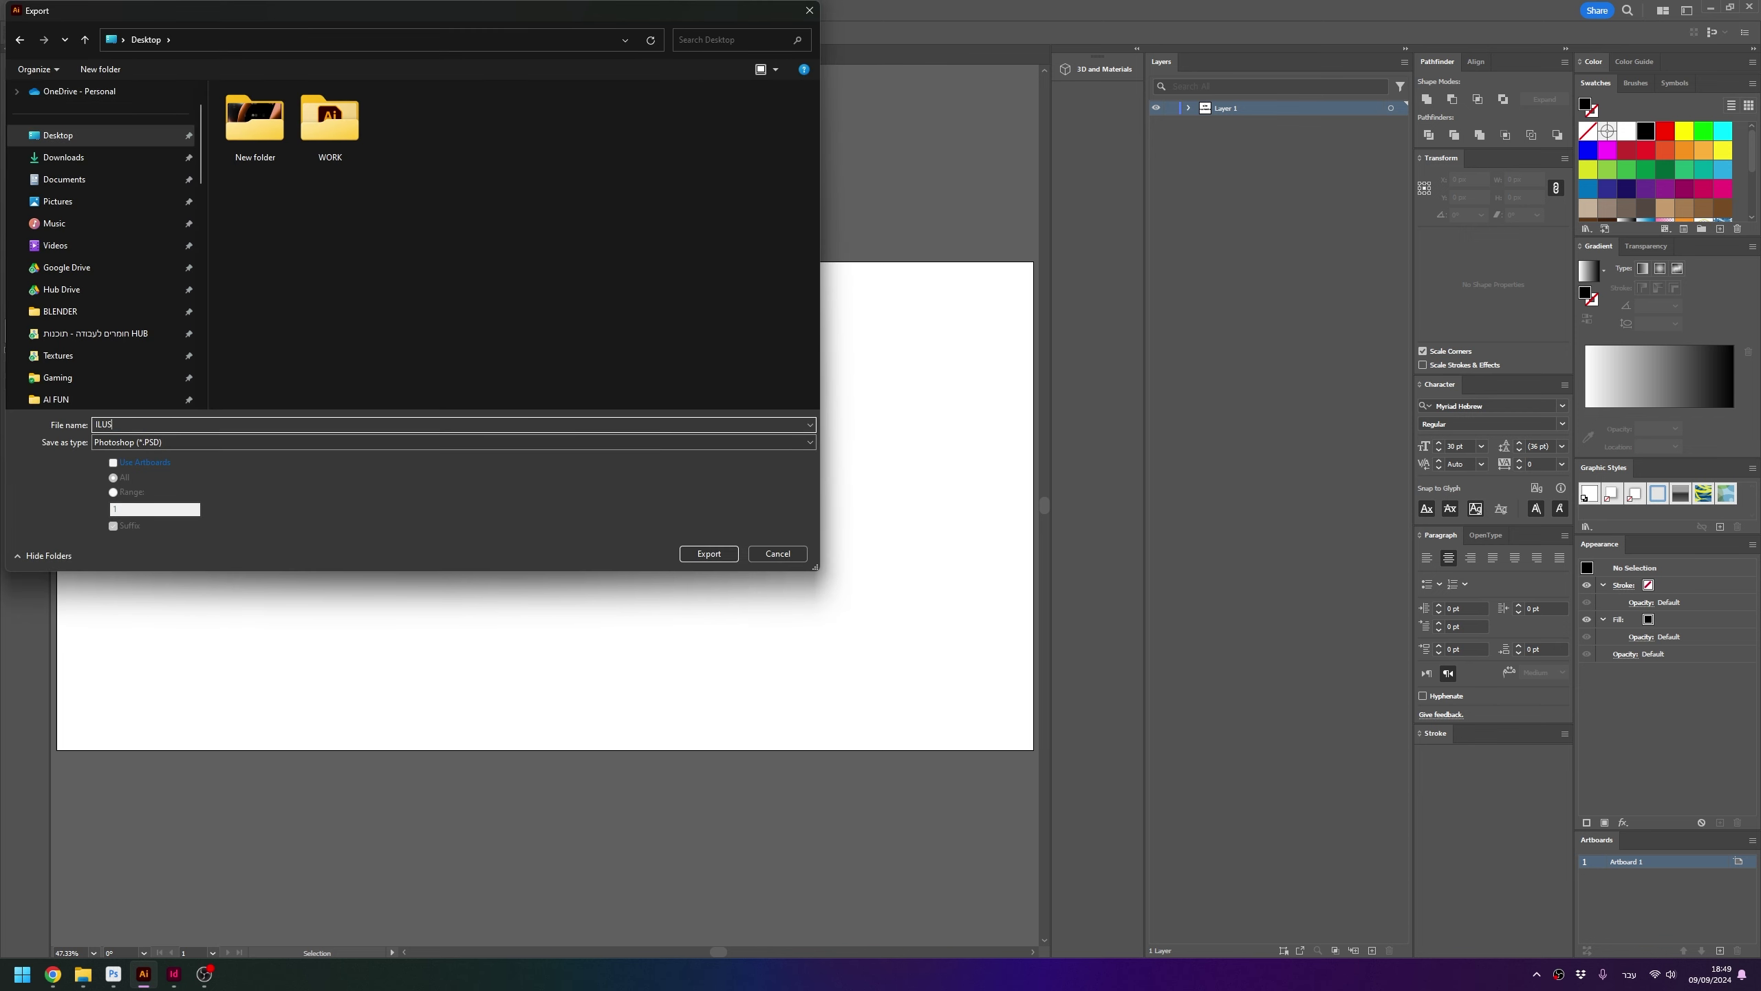
left_click(132, 442)
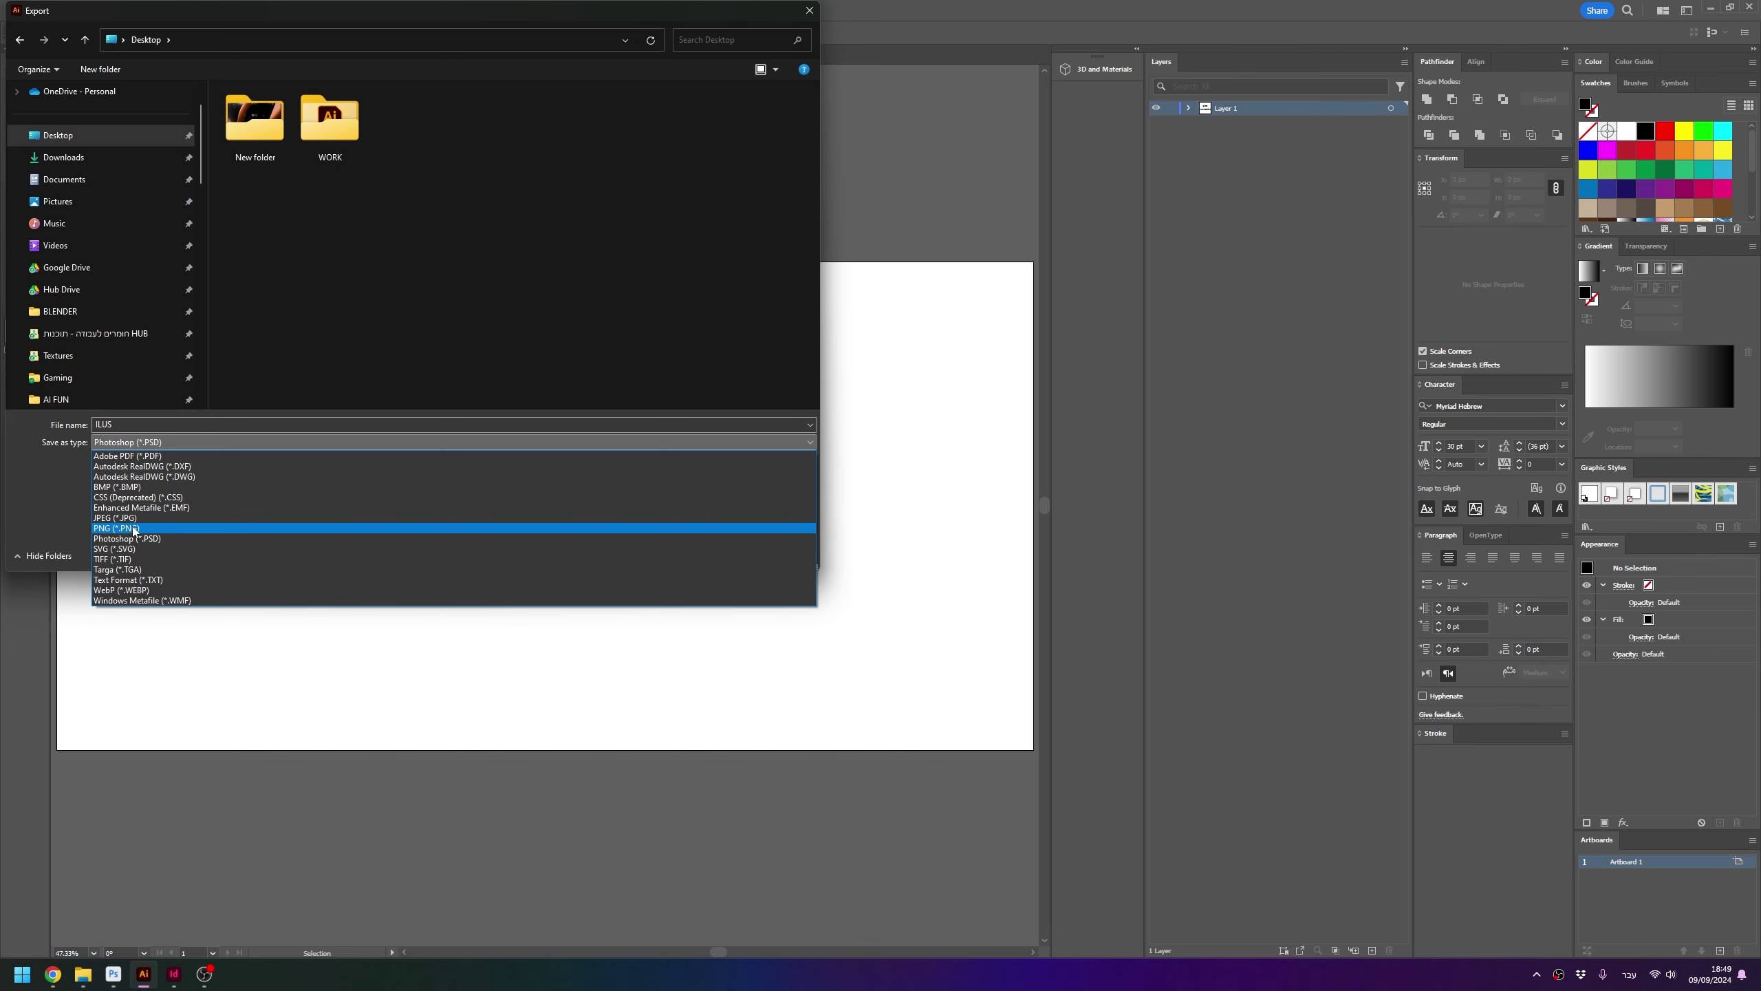
left_click(132, 523)
left_click(138, 465)
left_click(700, 554)
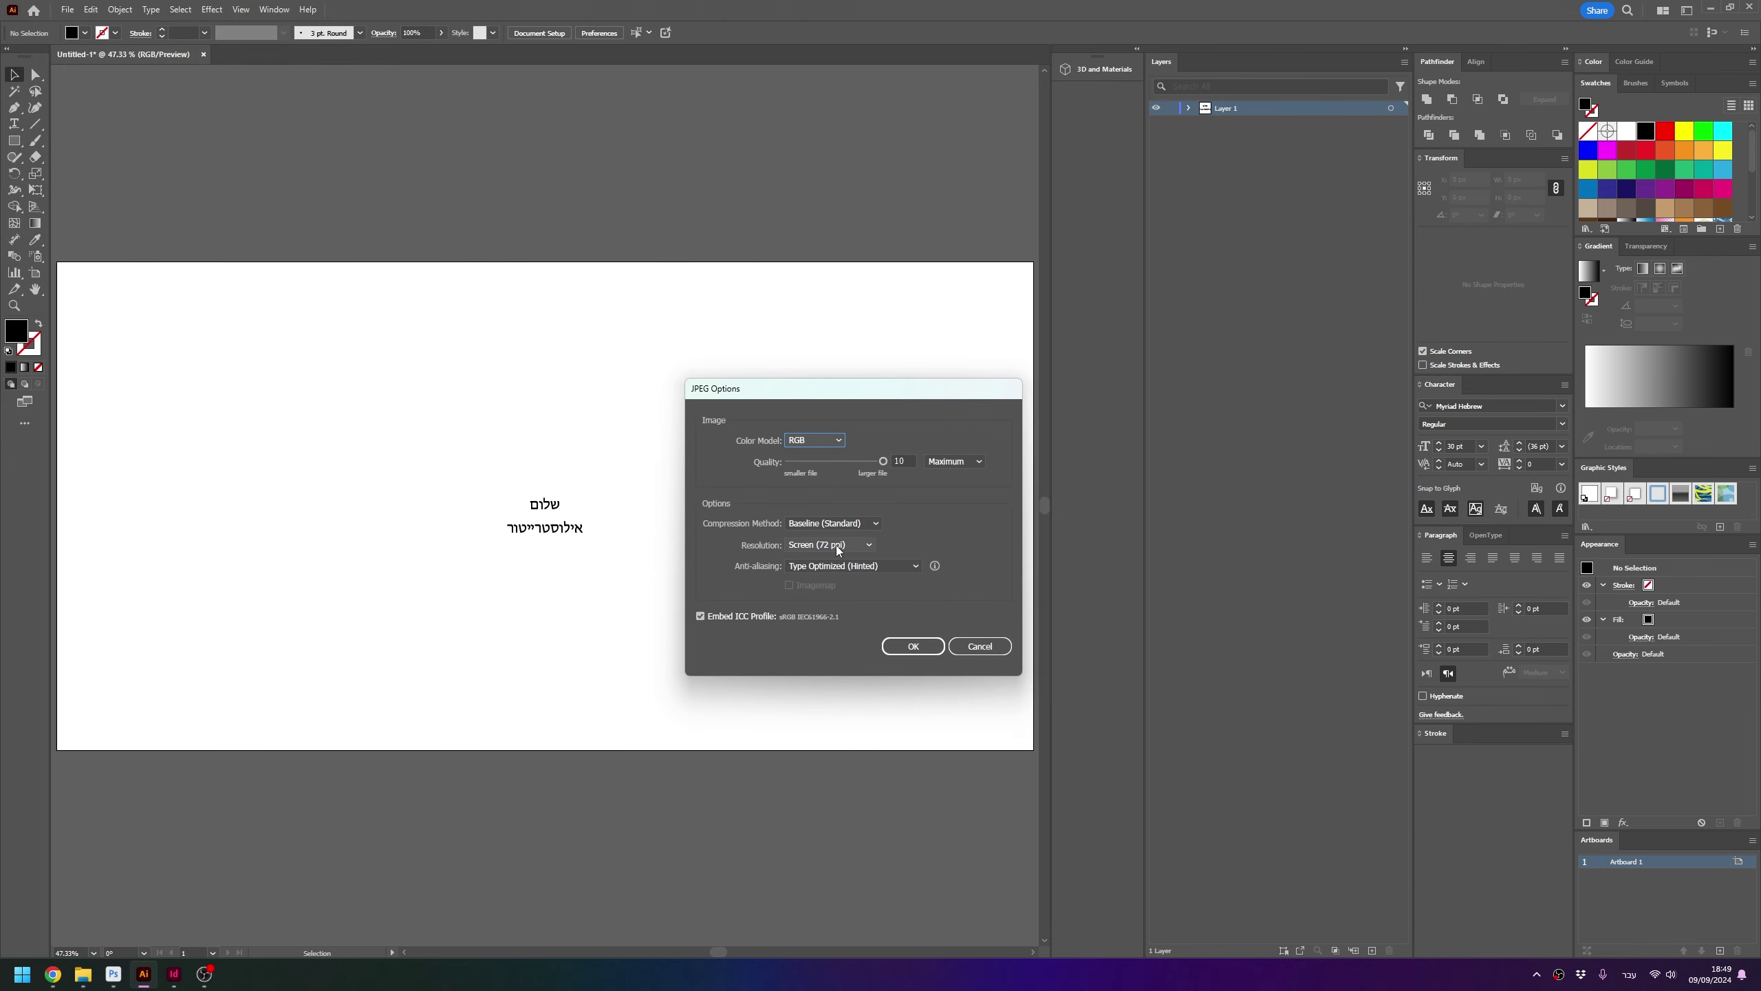
Accept JPEG options: 72 ppi, quality 10, RGB, type-optimized anti-aliasing
left_click(836, 545)
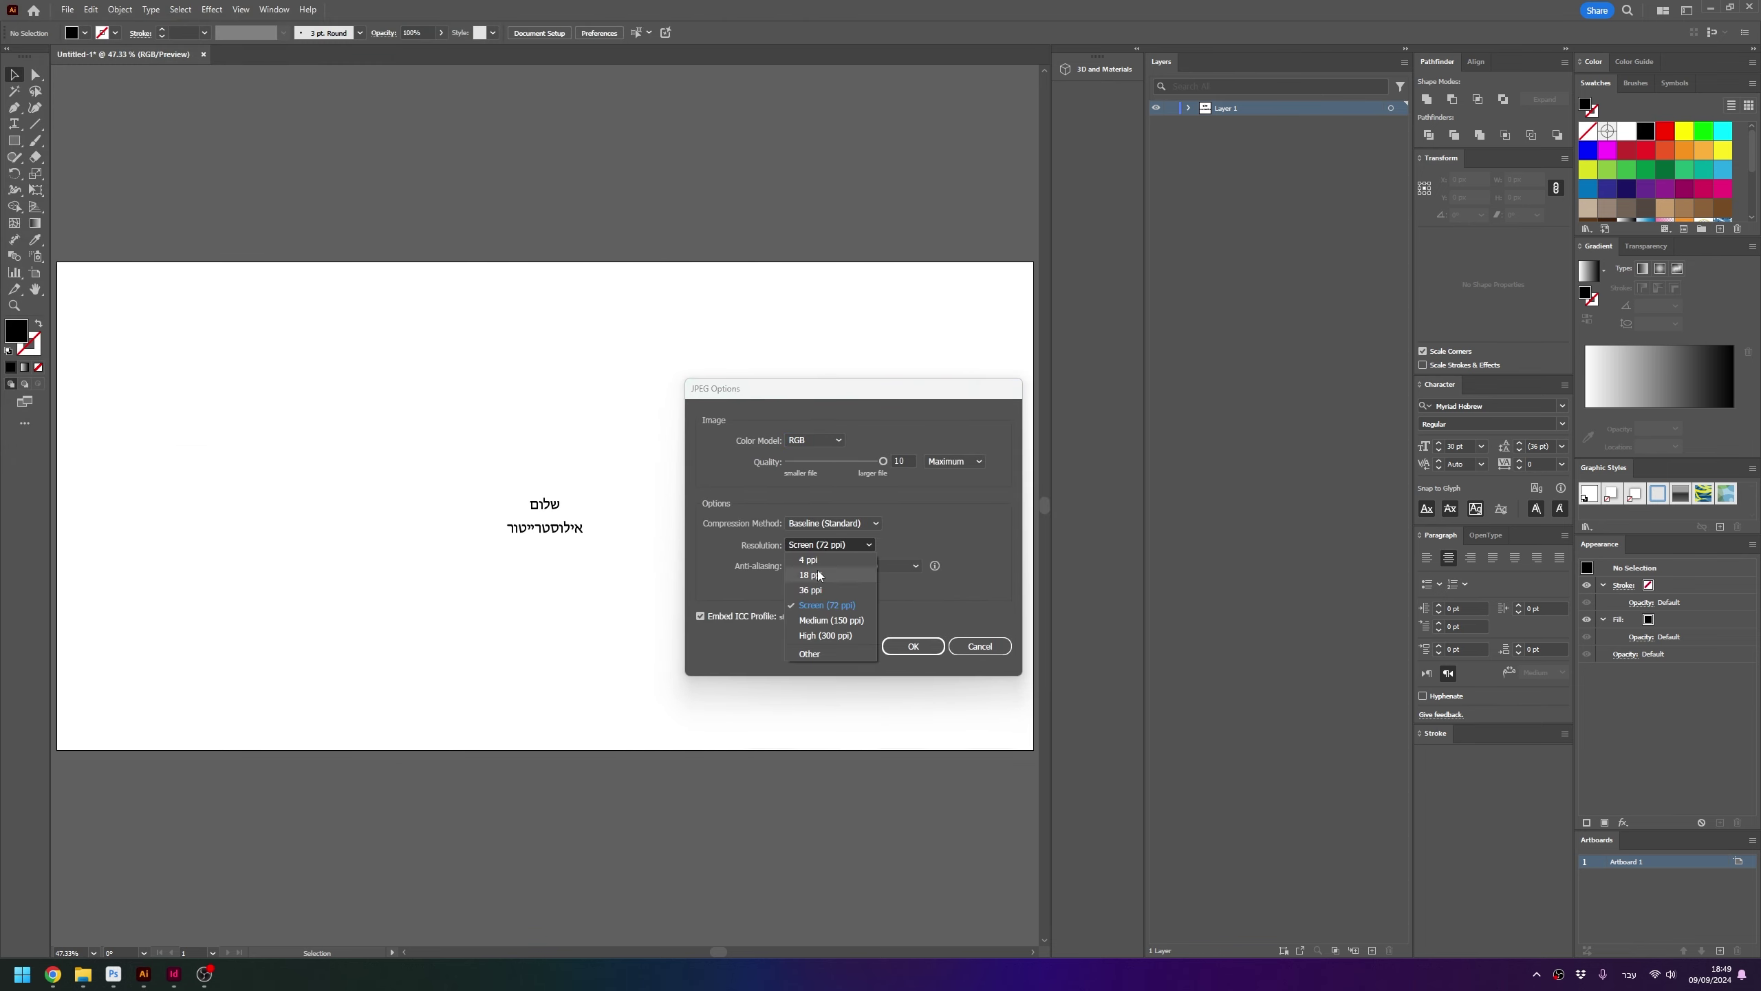
left_click(832, 611)
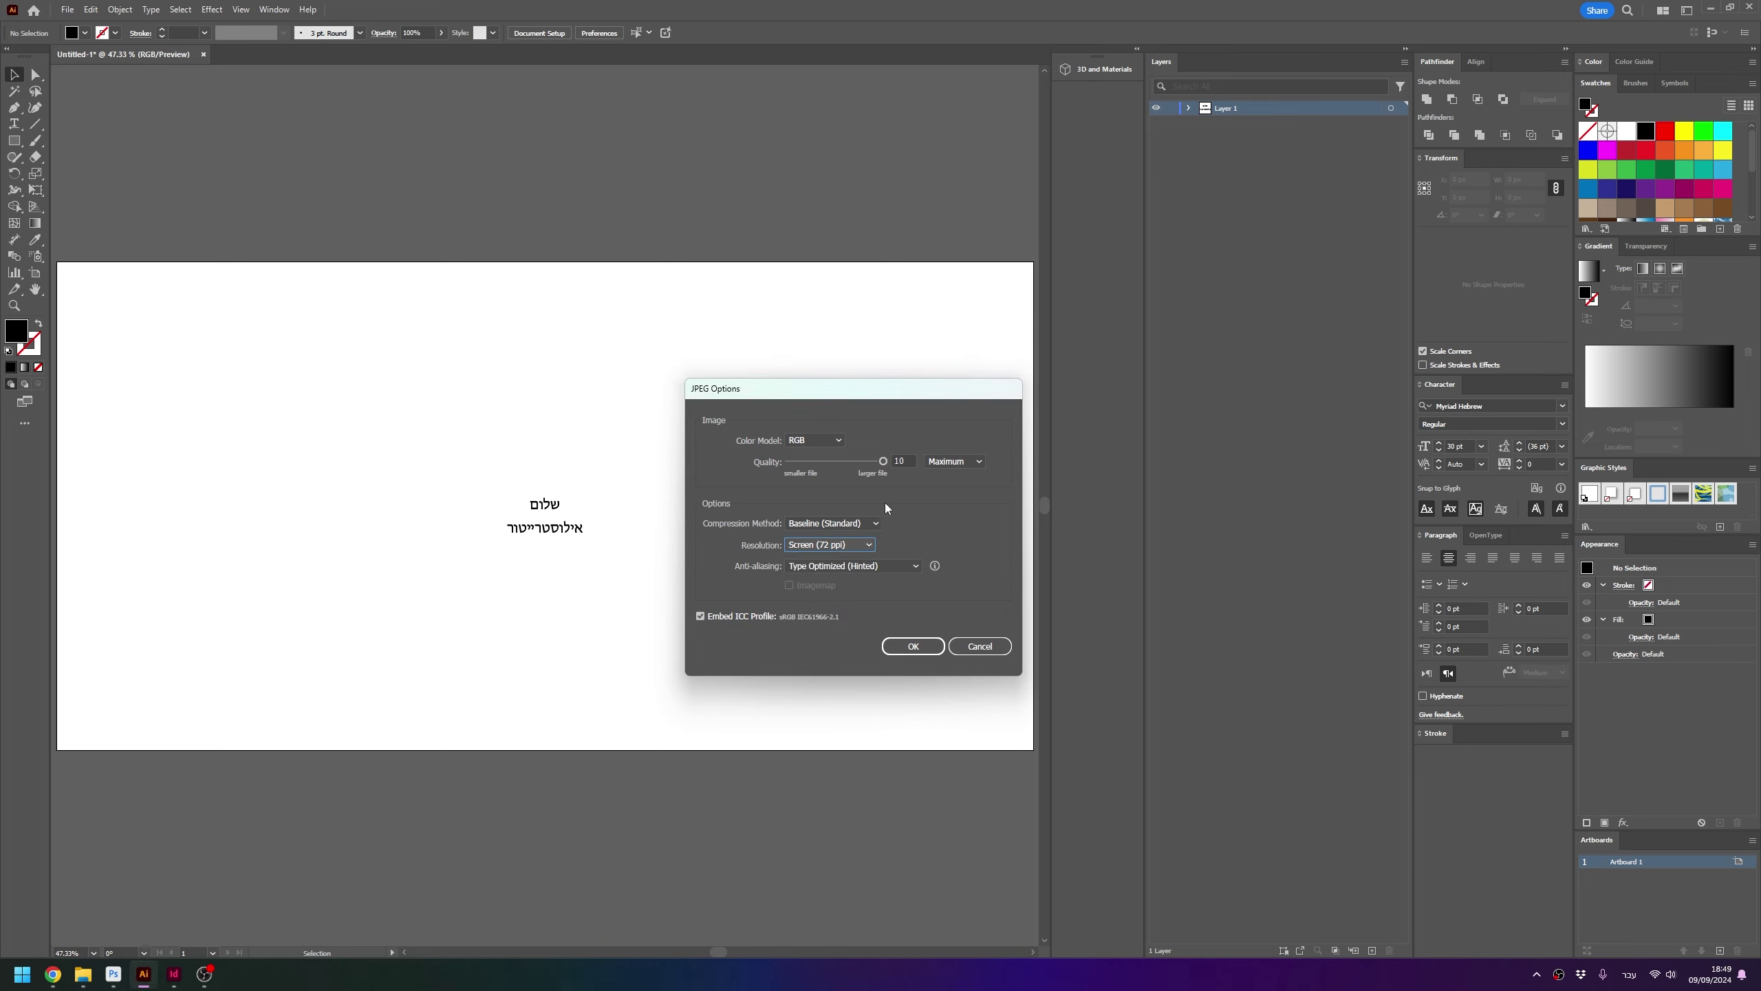
left_click(903, 461)
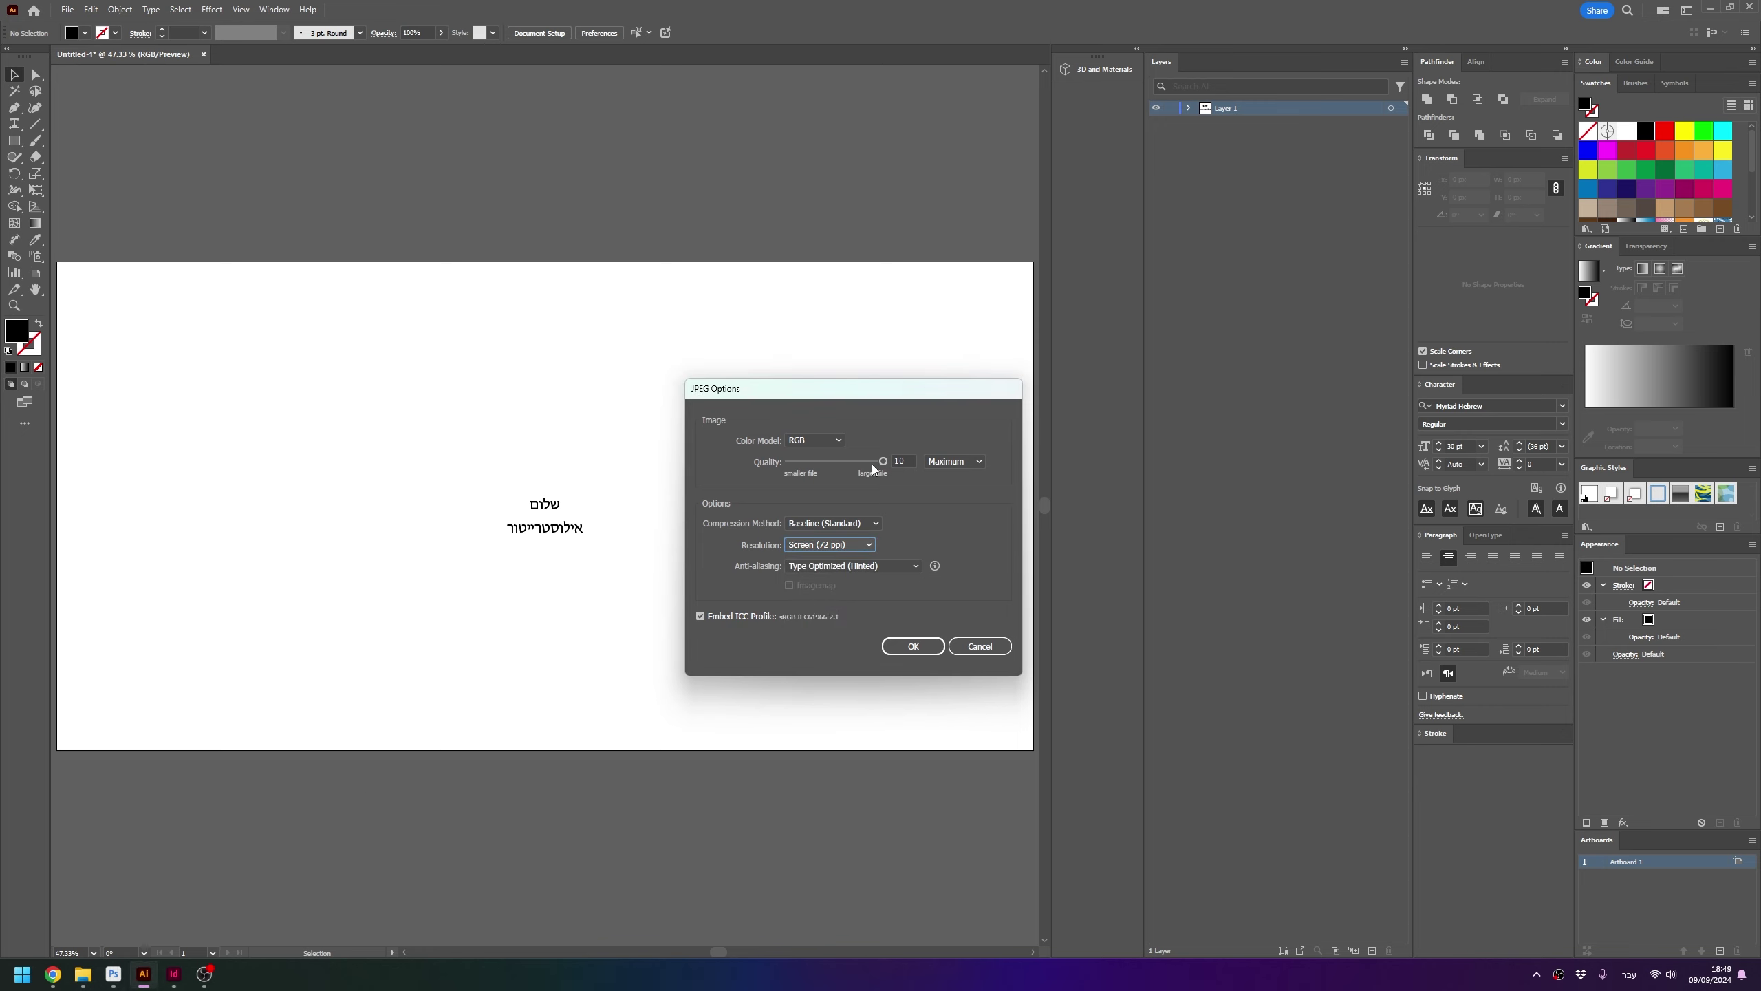
left_click(817, 442)
left_click(816, 442)
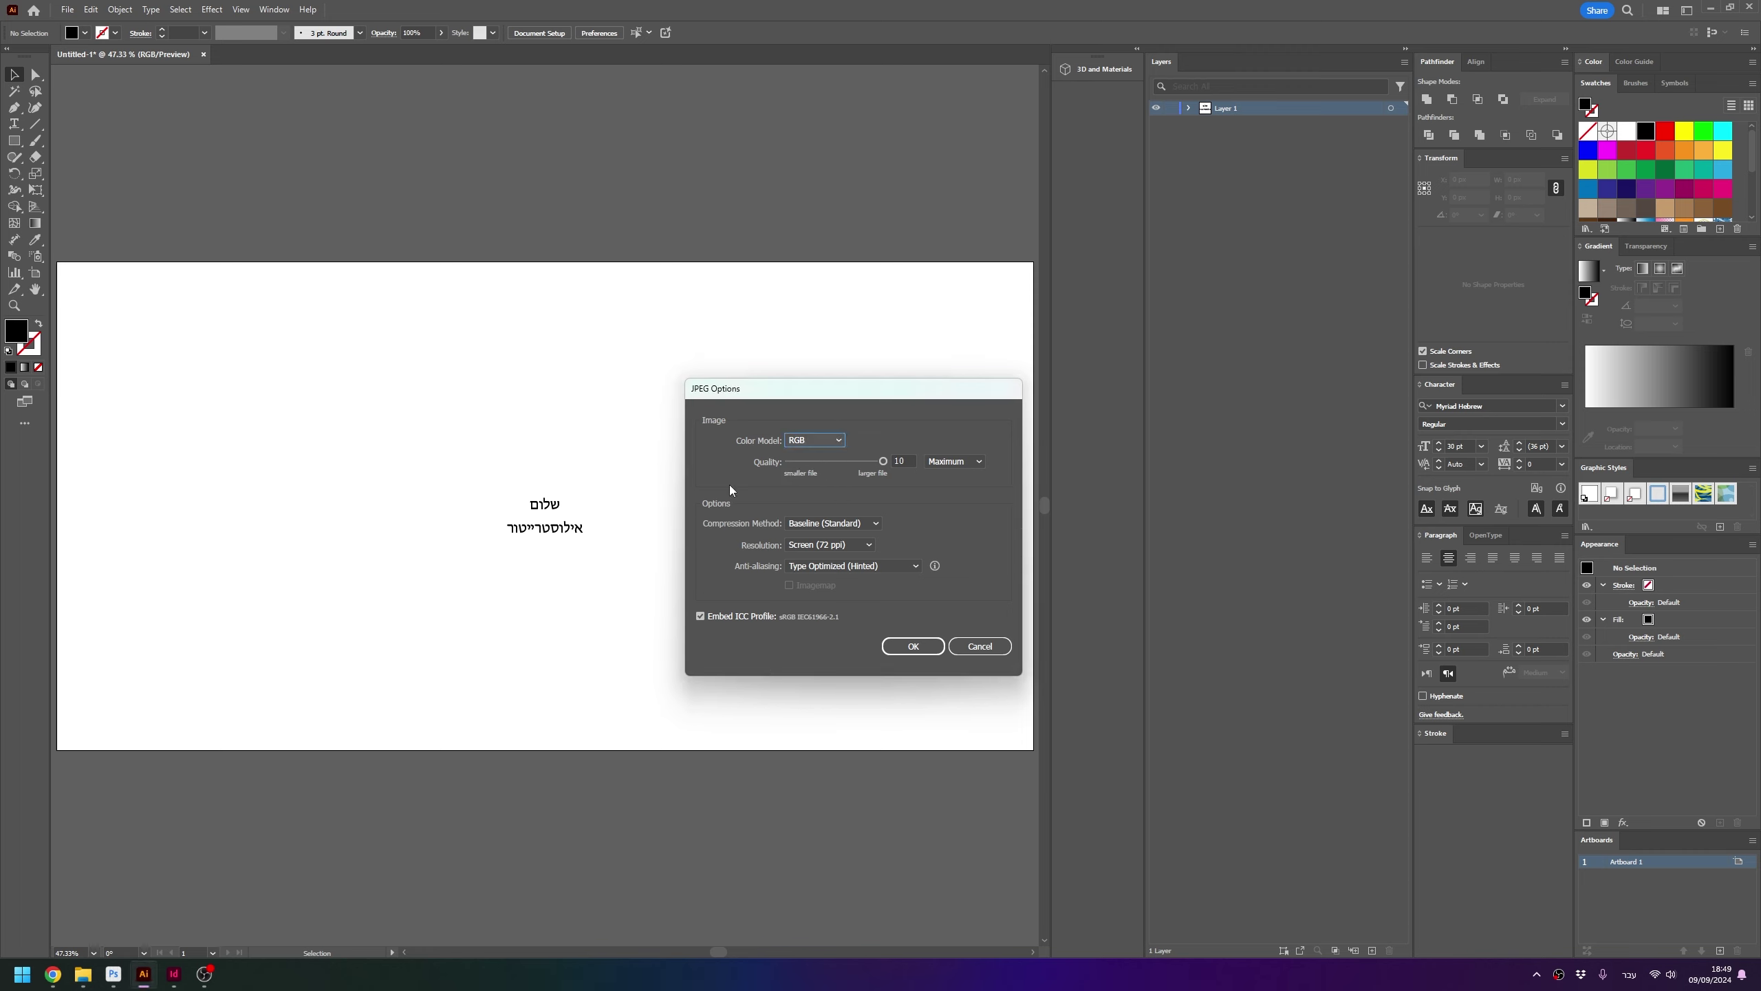
left_click(815, 566)
left_click(747, 571)
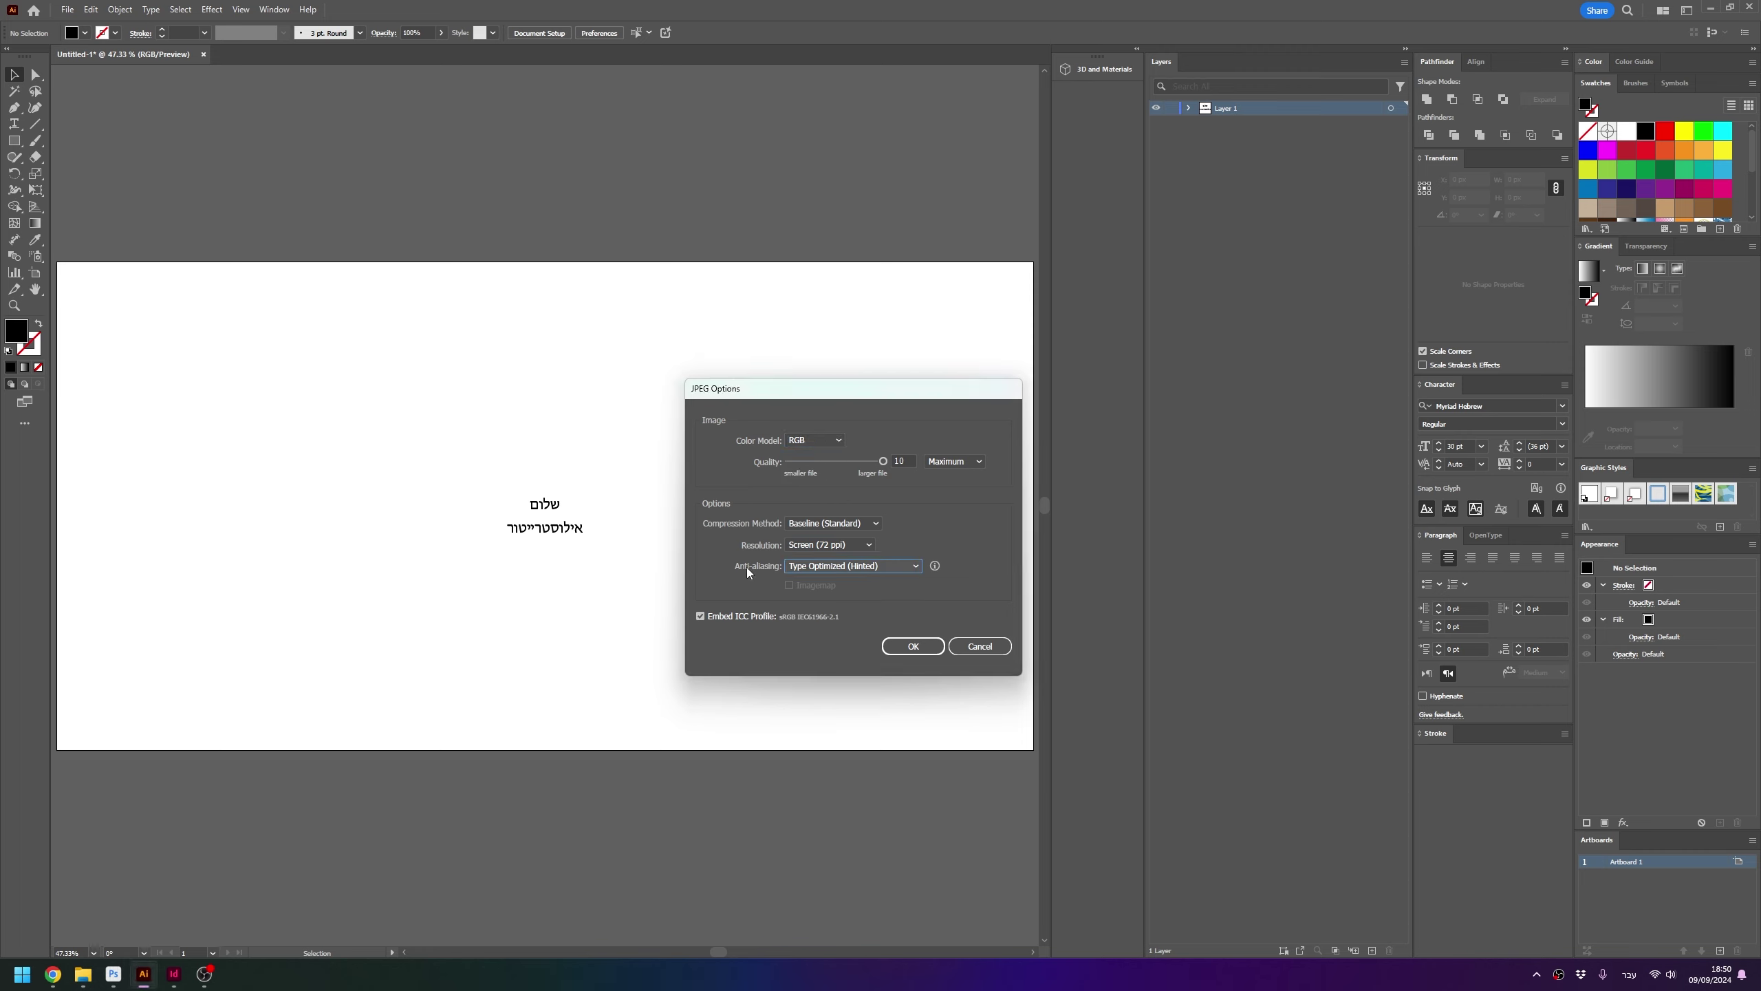
left_click(908, 646)
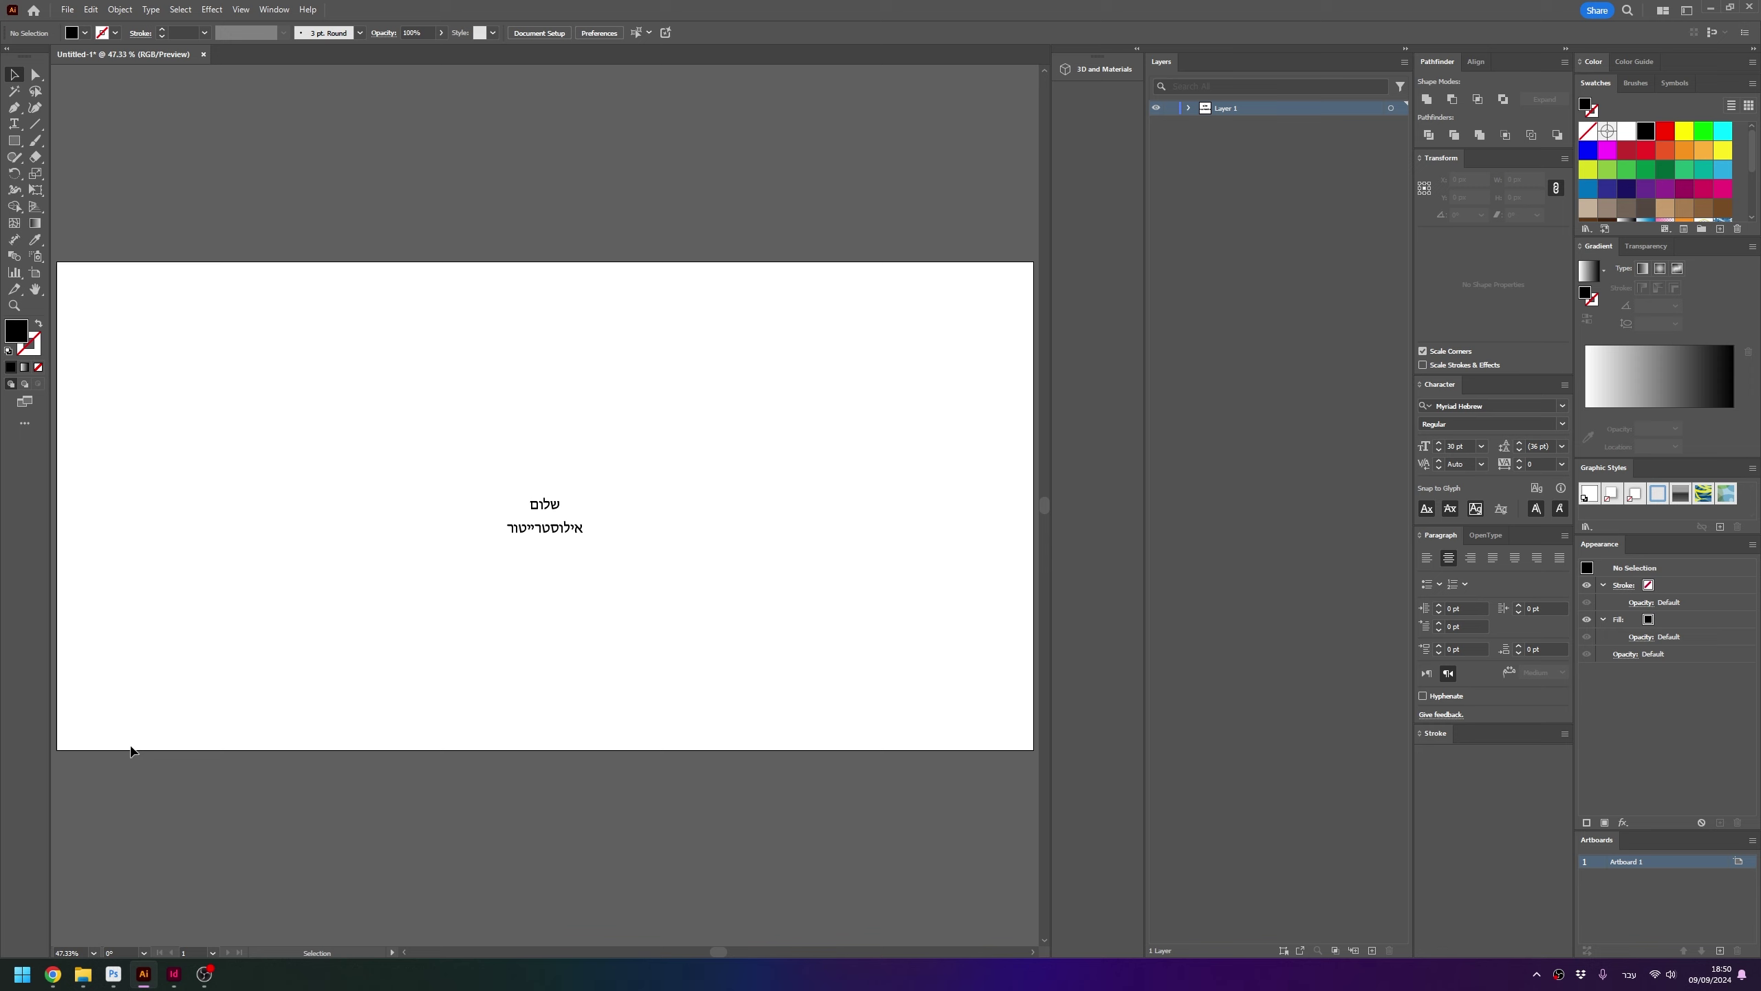
Close the open Photoshop document without saving changes
left_click(113, 974)
key("ctrl+w")
key("Tab")
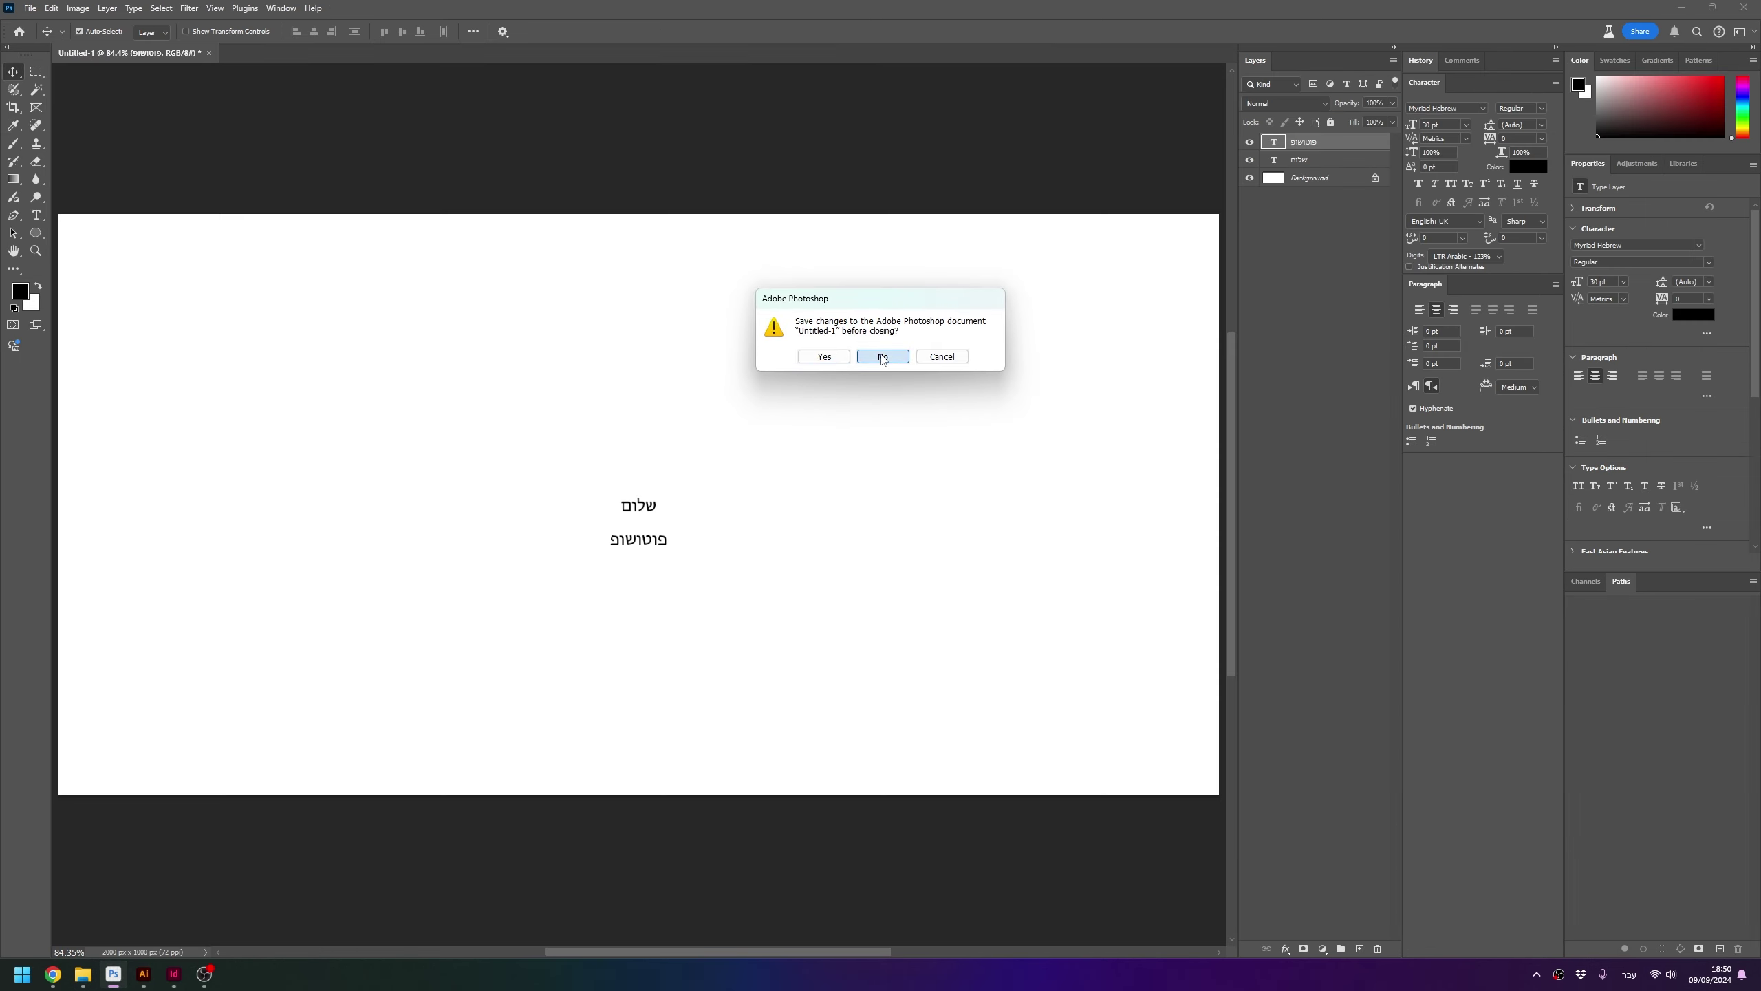
key("Return")
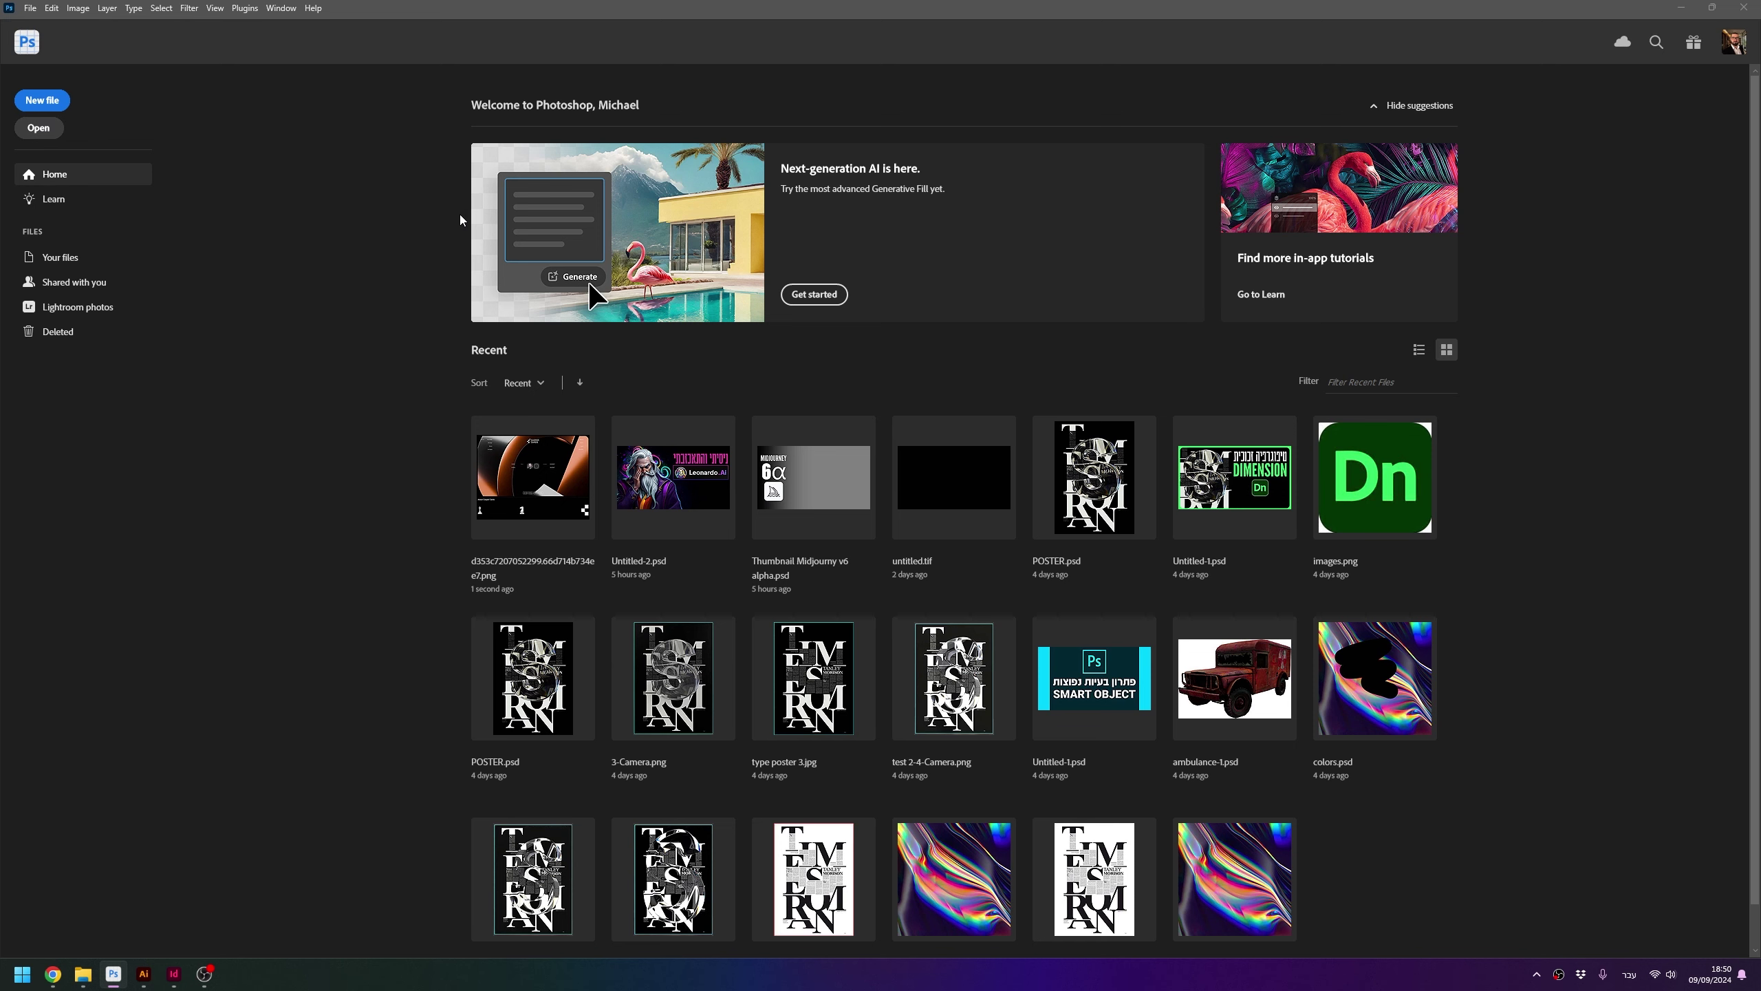
Open ILUS-01.jpg and PS.jpg from the Desktop and tile them horizontally
left_click(38, 128)
left_click_drag(707, 271, 818, 209)
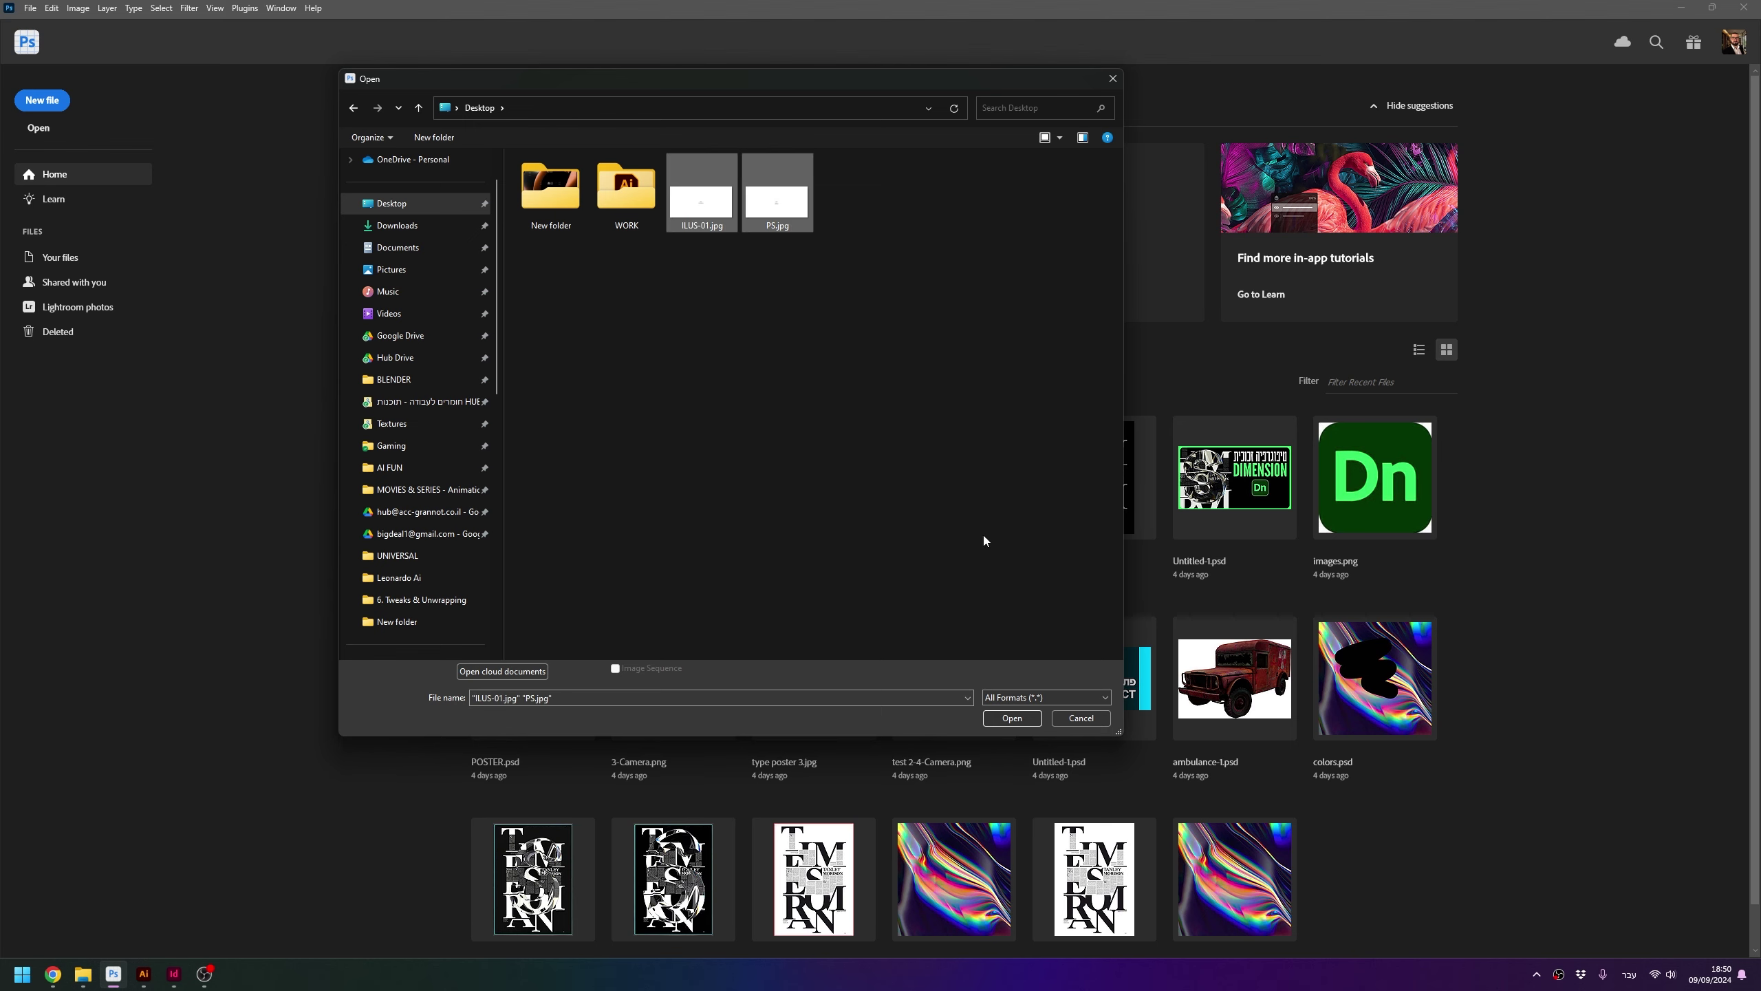
left_click(1033, 725)
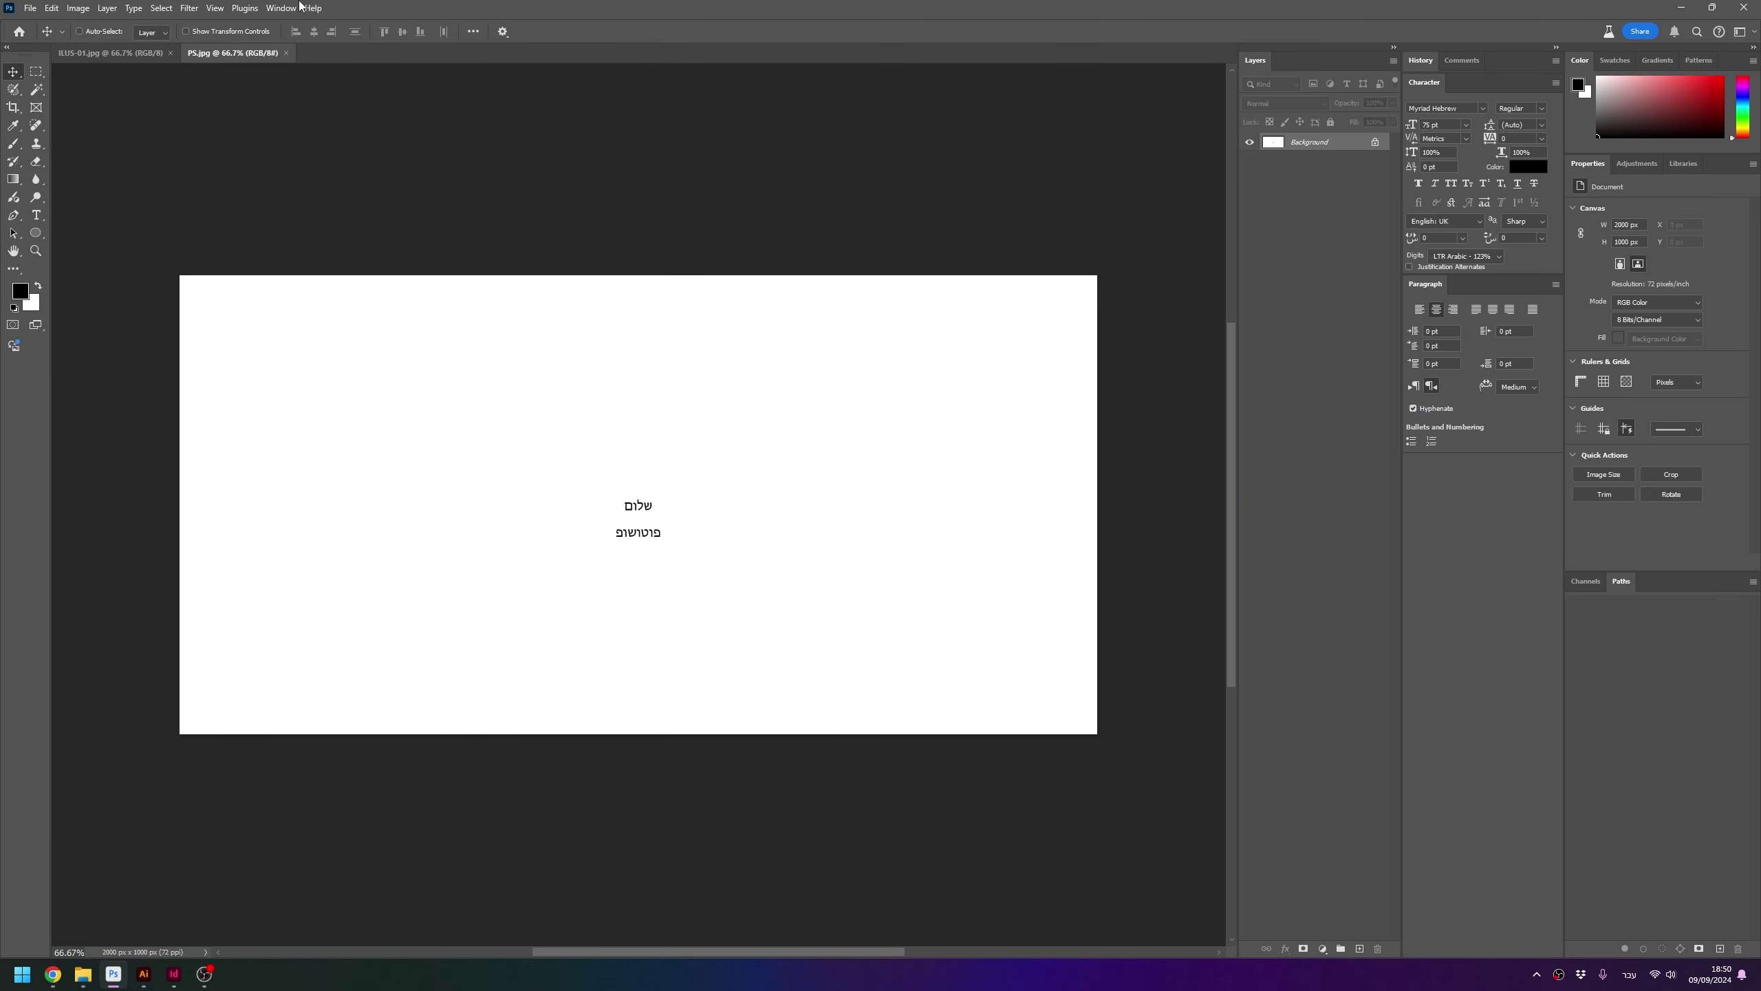
left_click(280, 8)
mouse_move(343, 25)
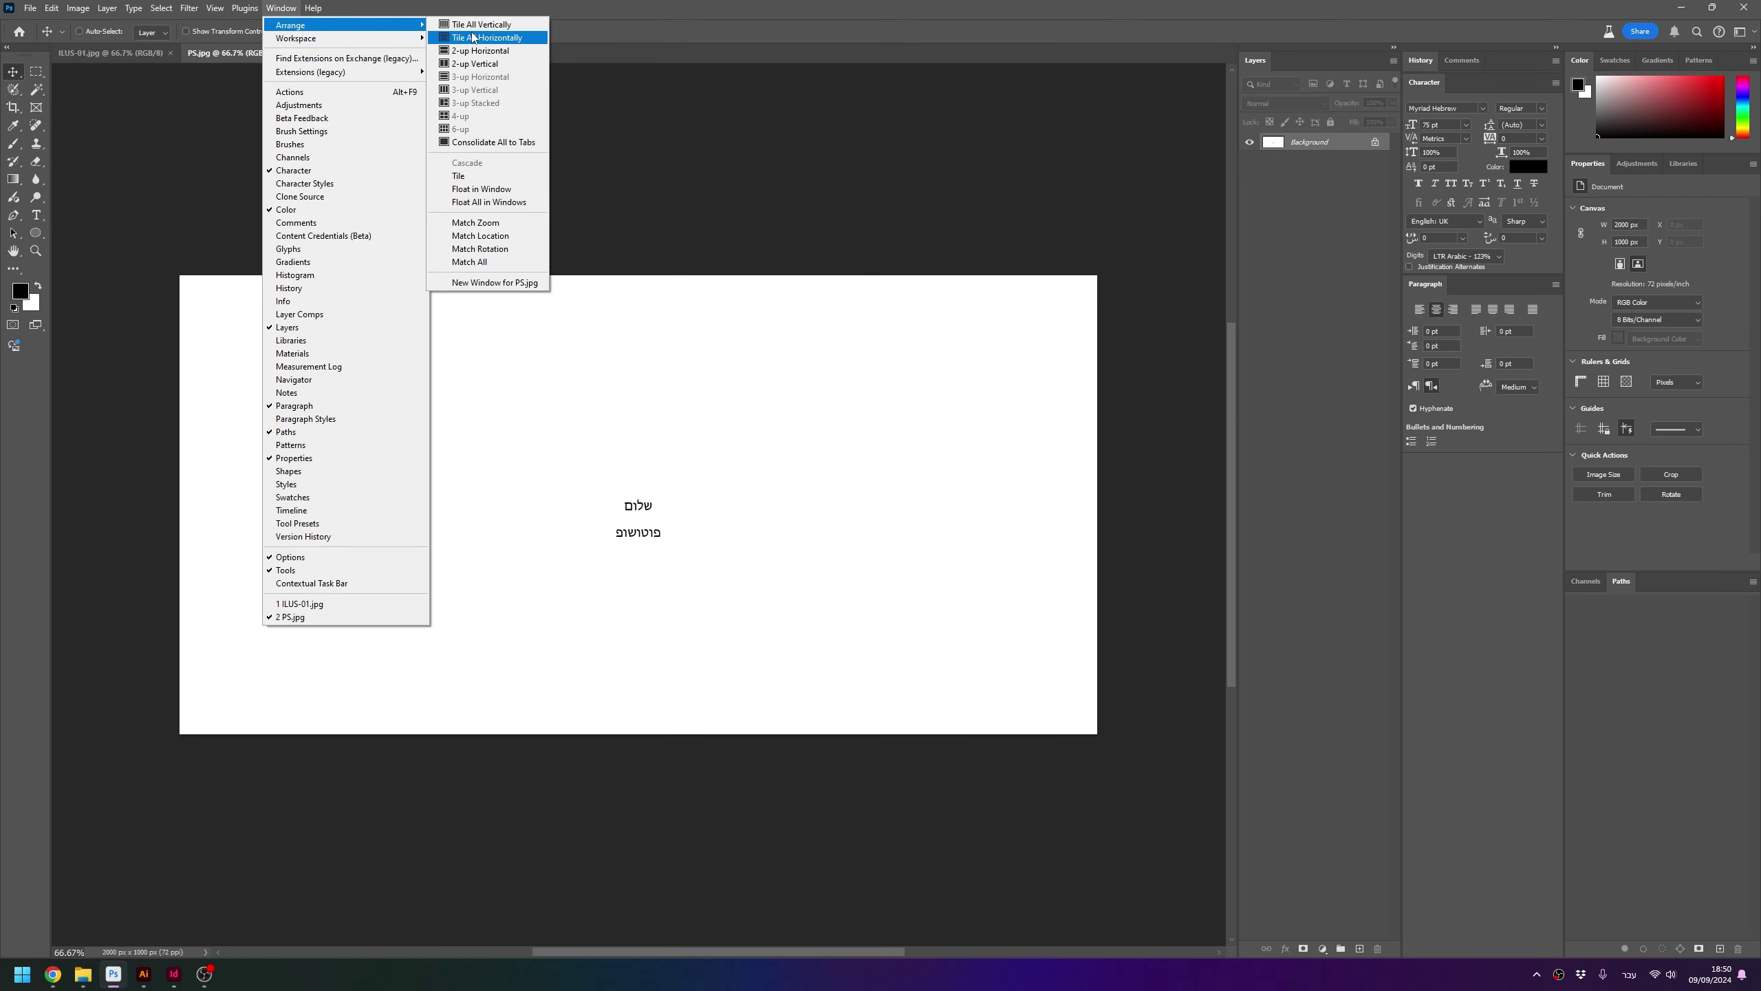
left_click(520, 37)
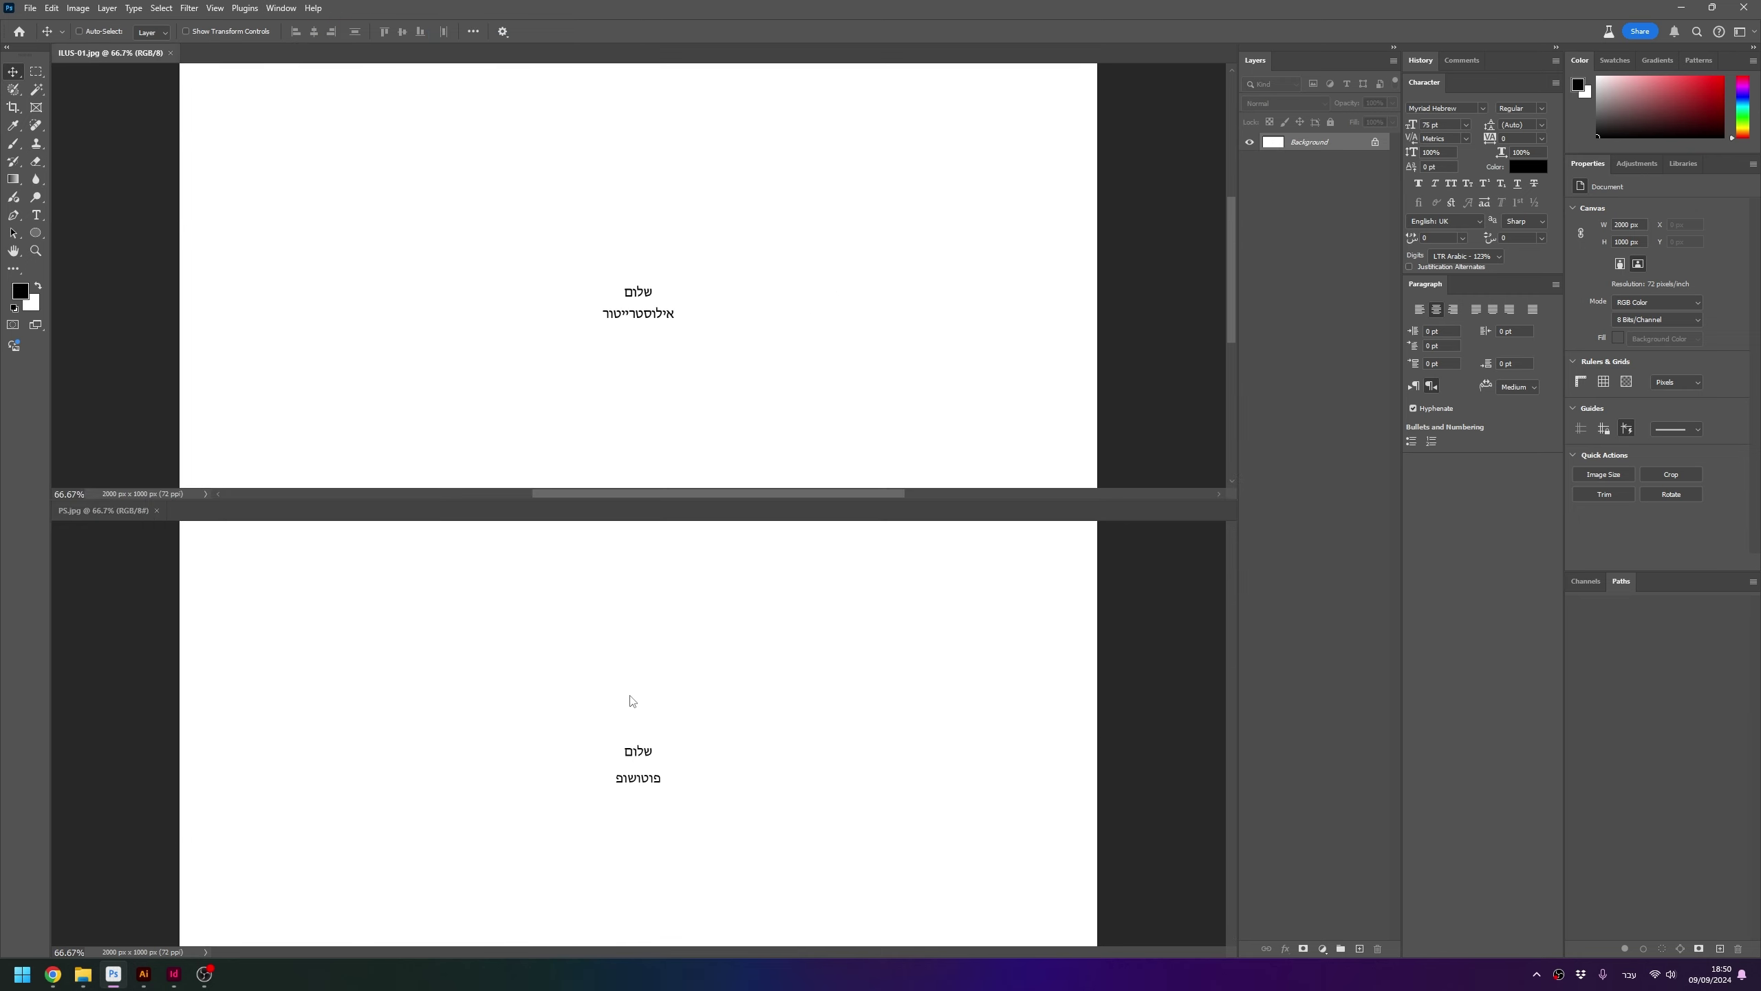
Zoom both tiled images to 600% on the Hebrew text to compare letter edges
key("z")
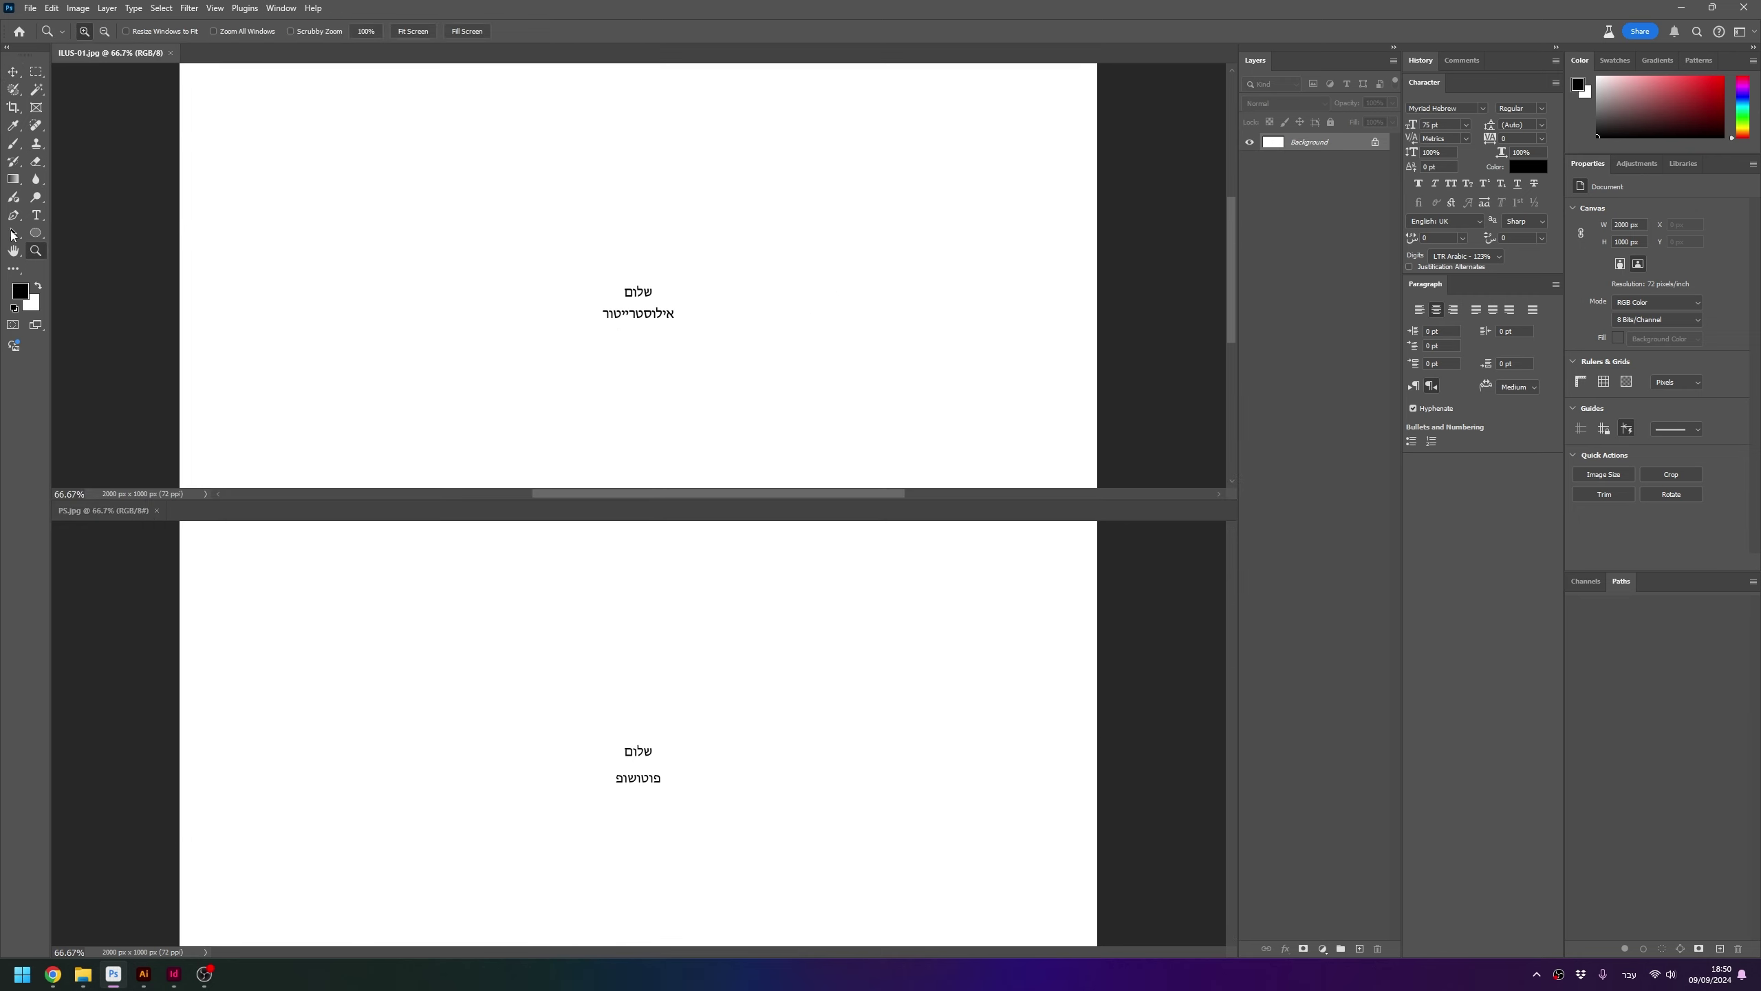
left_click(653, 309, "shift")
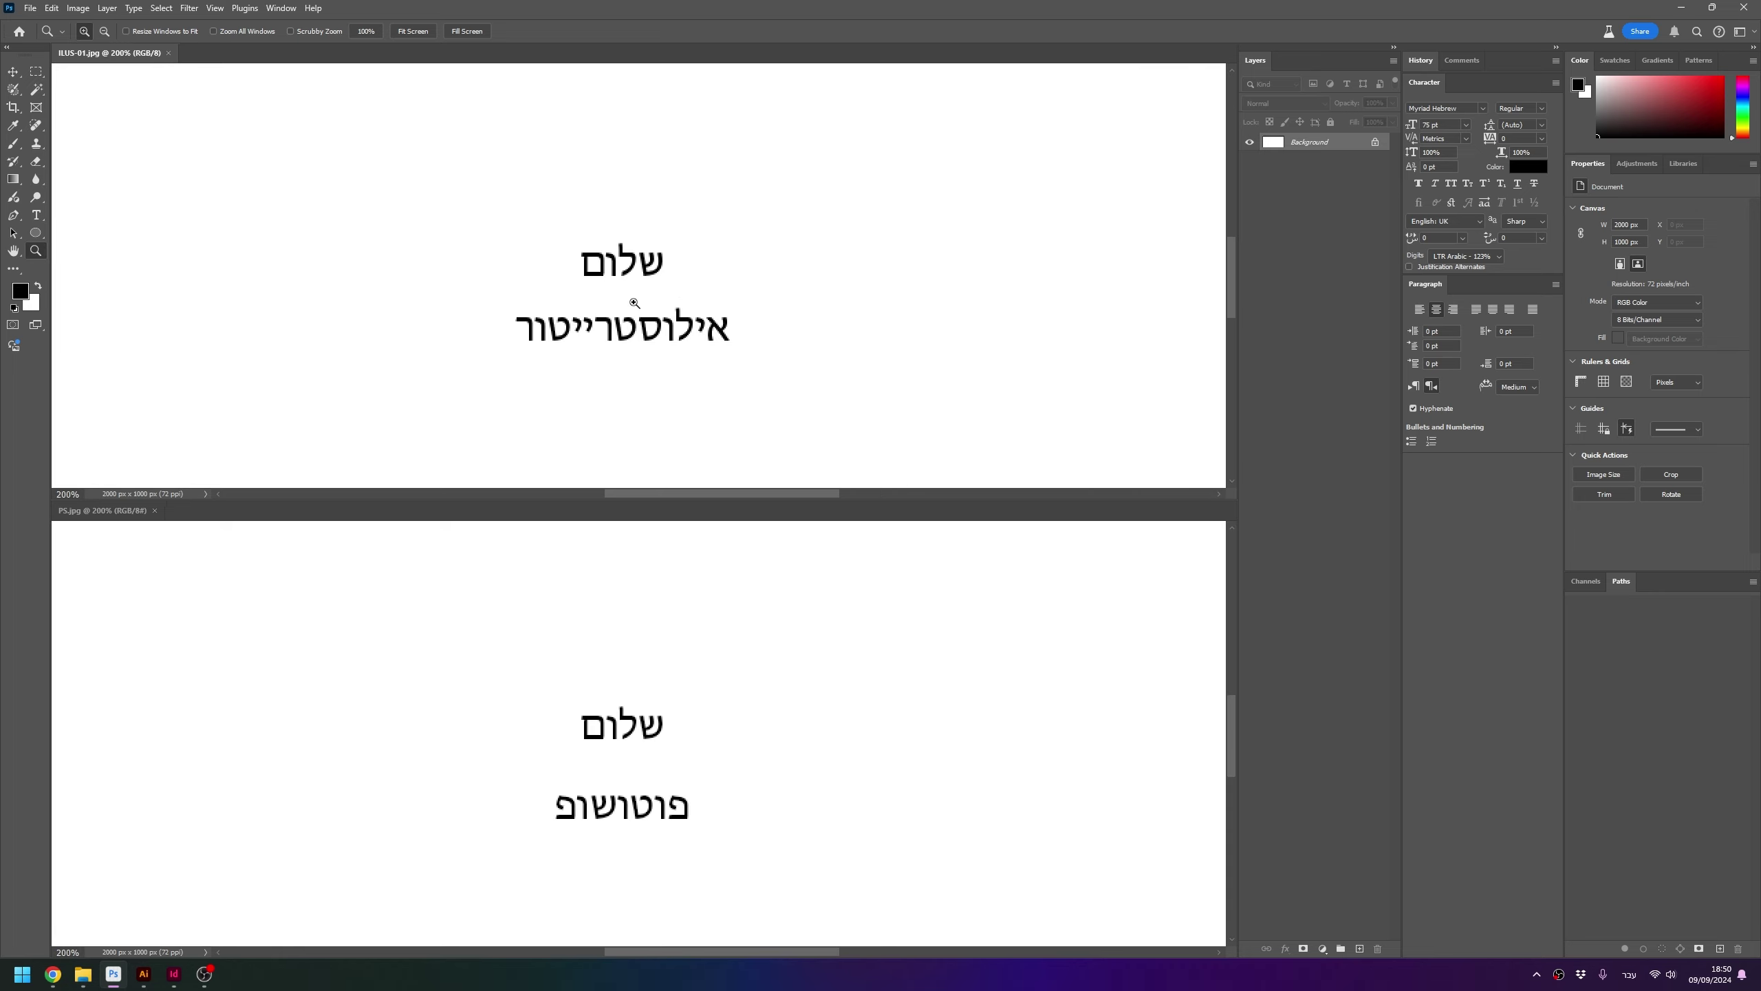
left_click(630, 305, "shift")
left_click(625, 307, "shift")
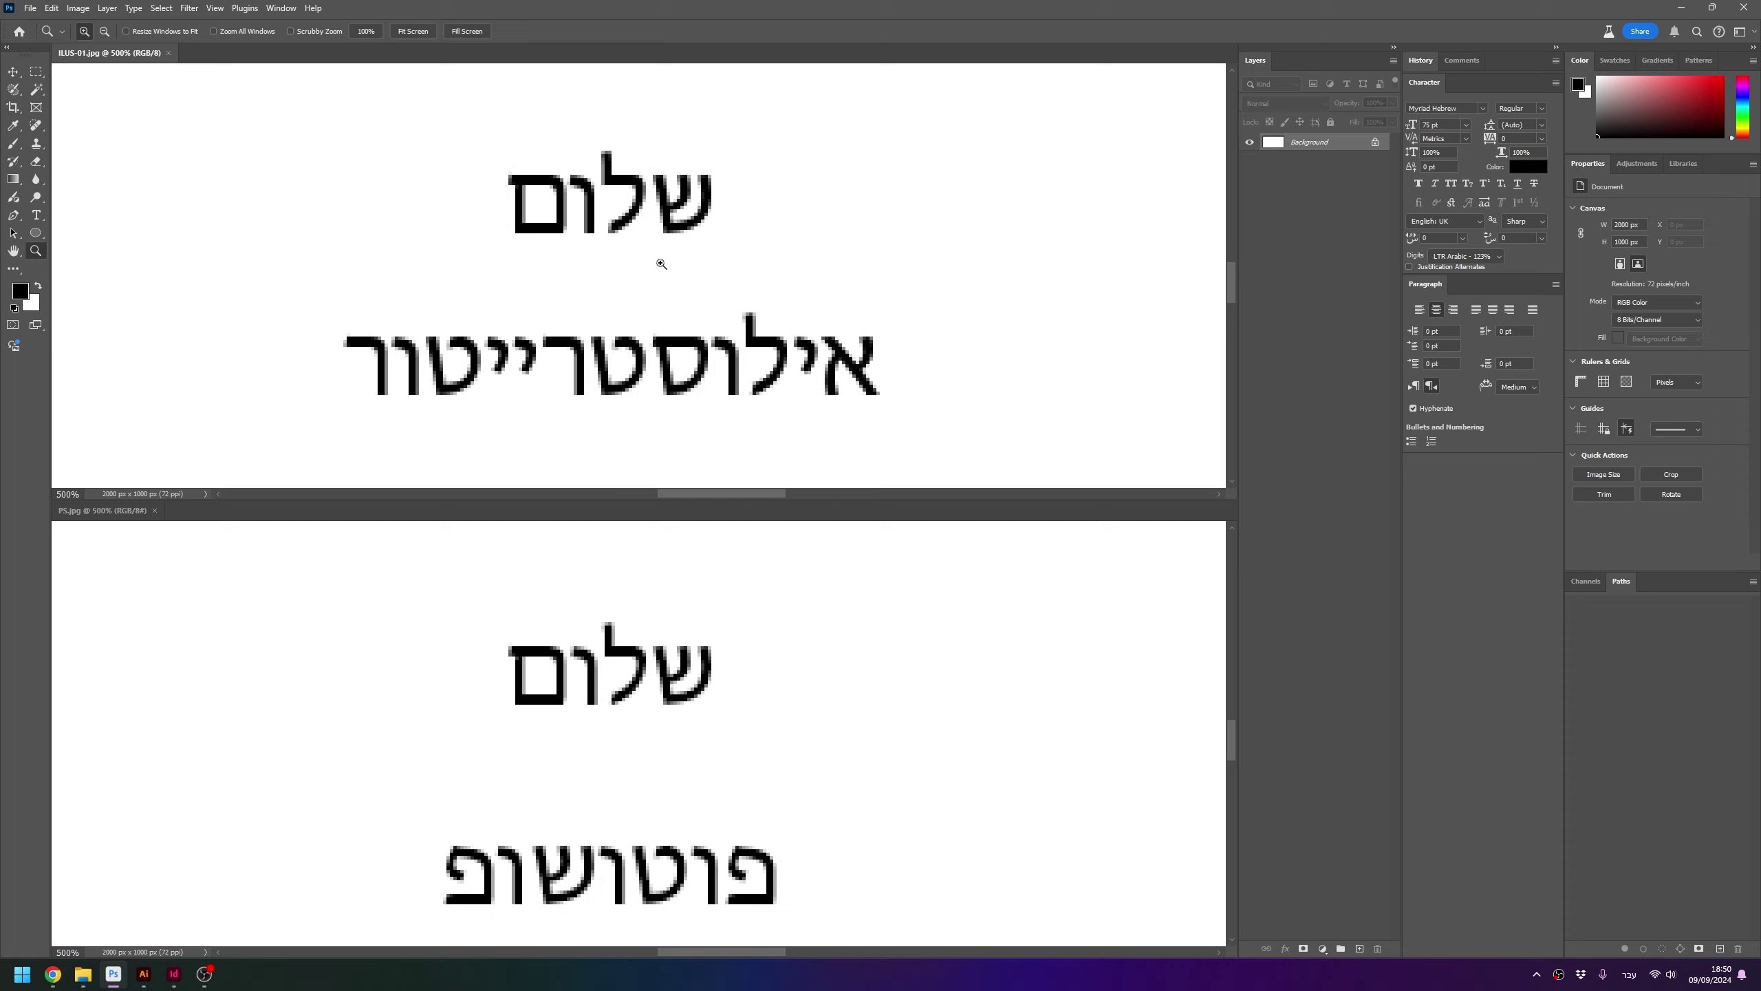
left_click(616, 297, "shift")
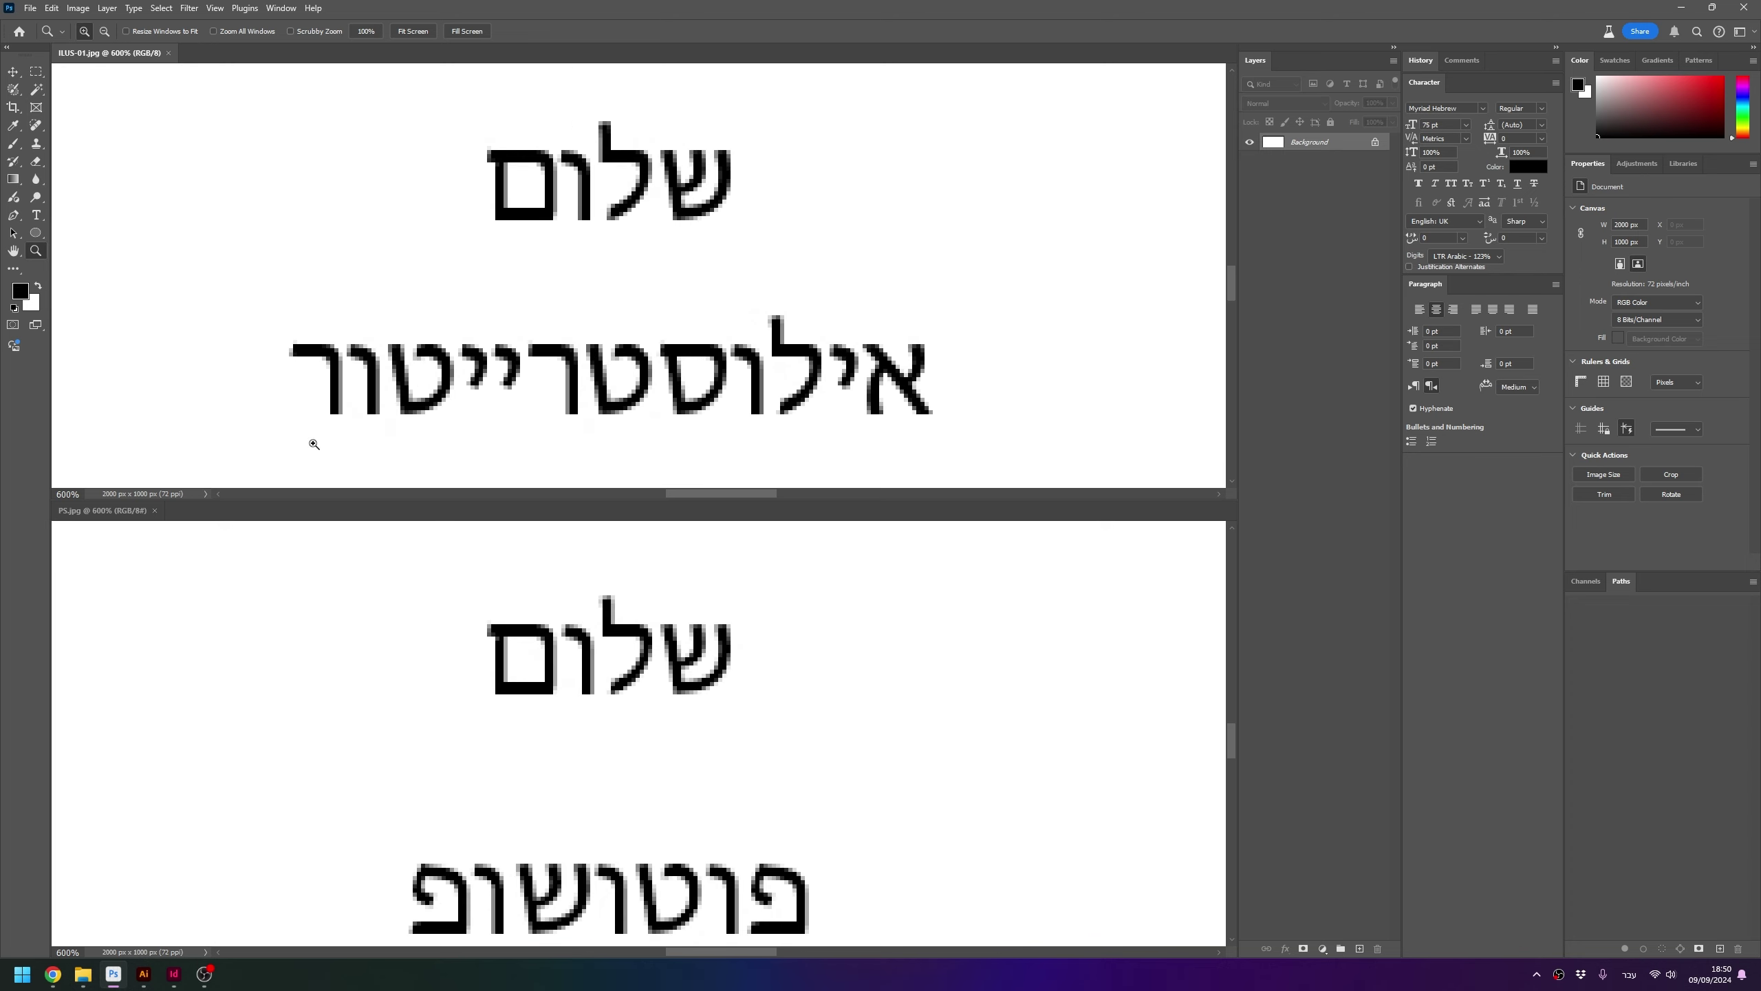
Create a 2000 × 1000 px InDesign document with a text frame reading שלום
left_click(173, 974)
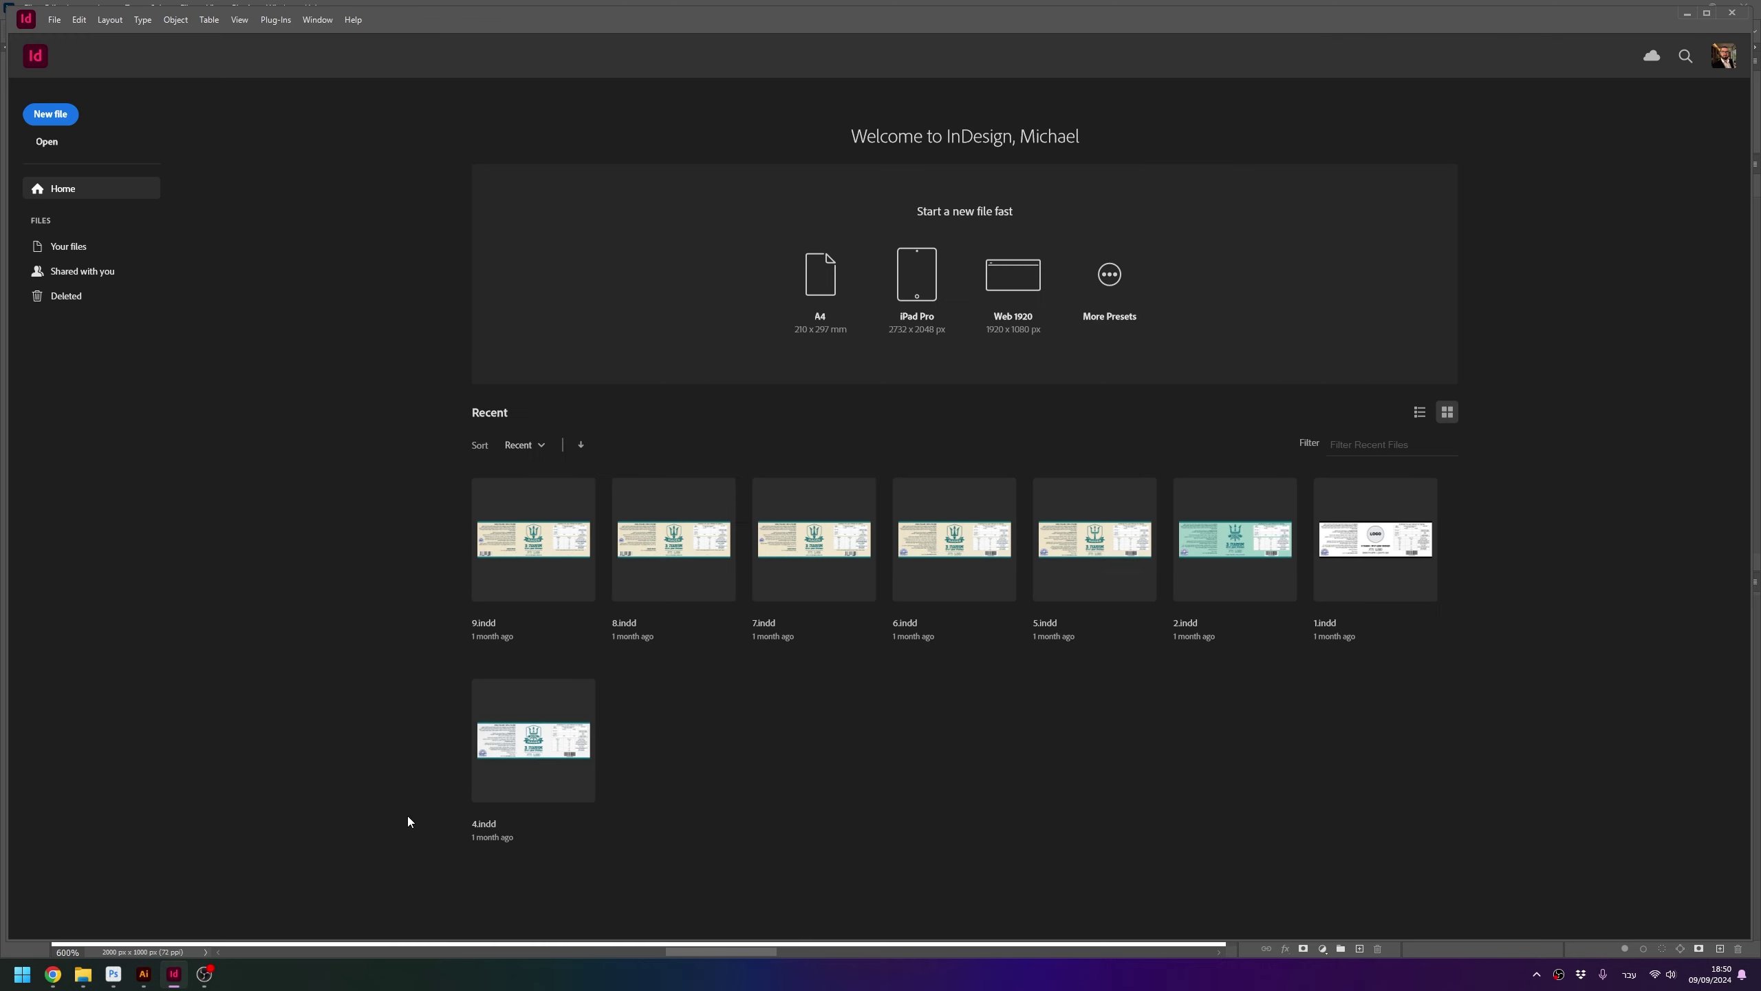
key("ctrl+n")
type("1000")
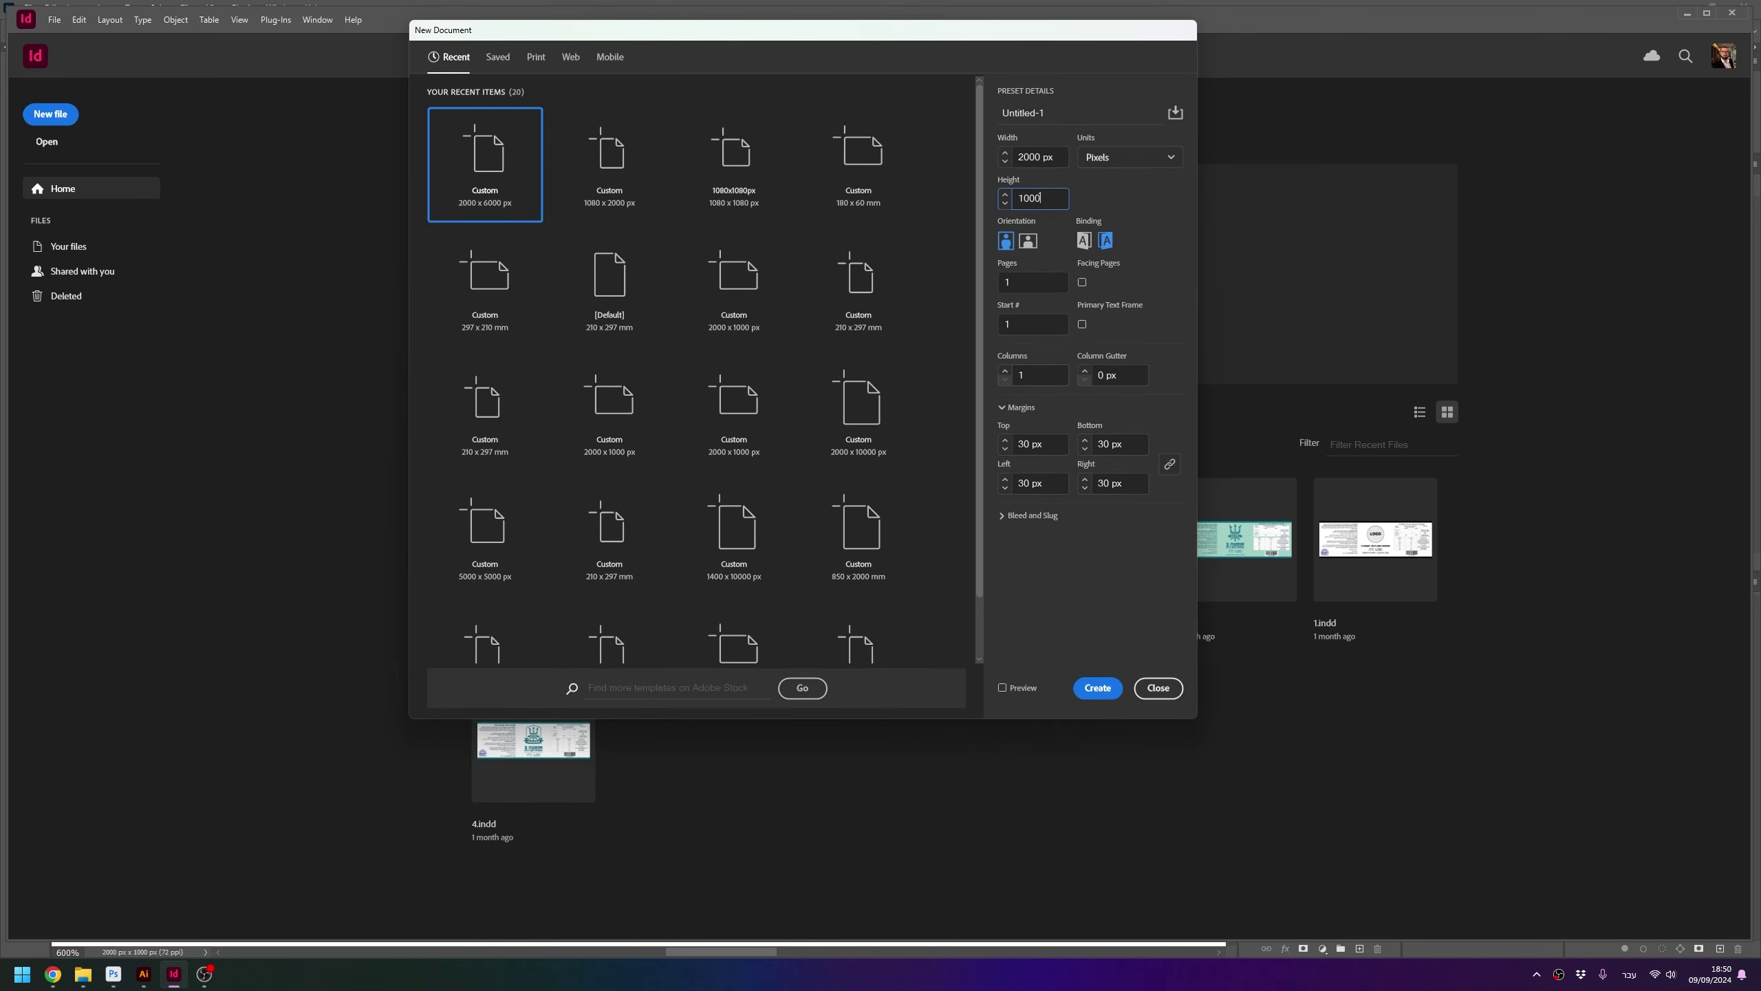
key("Escape")
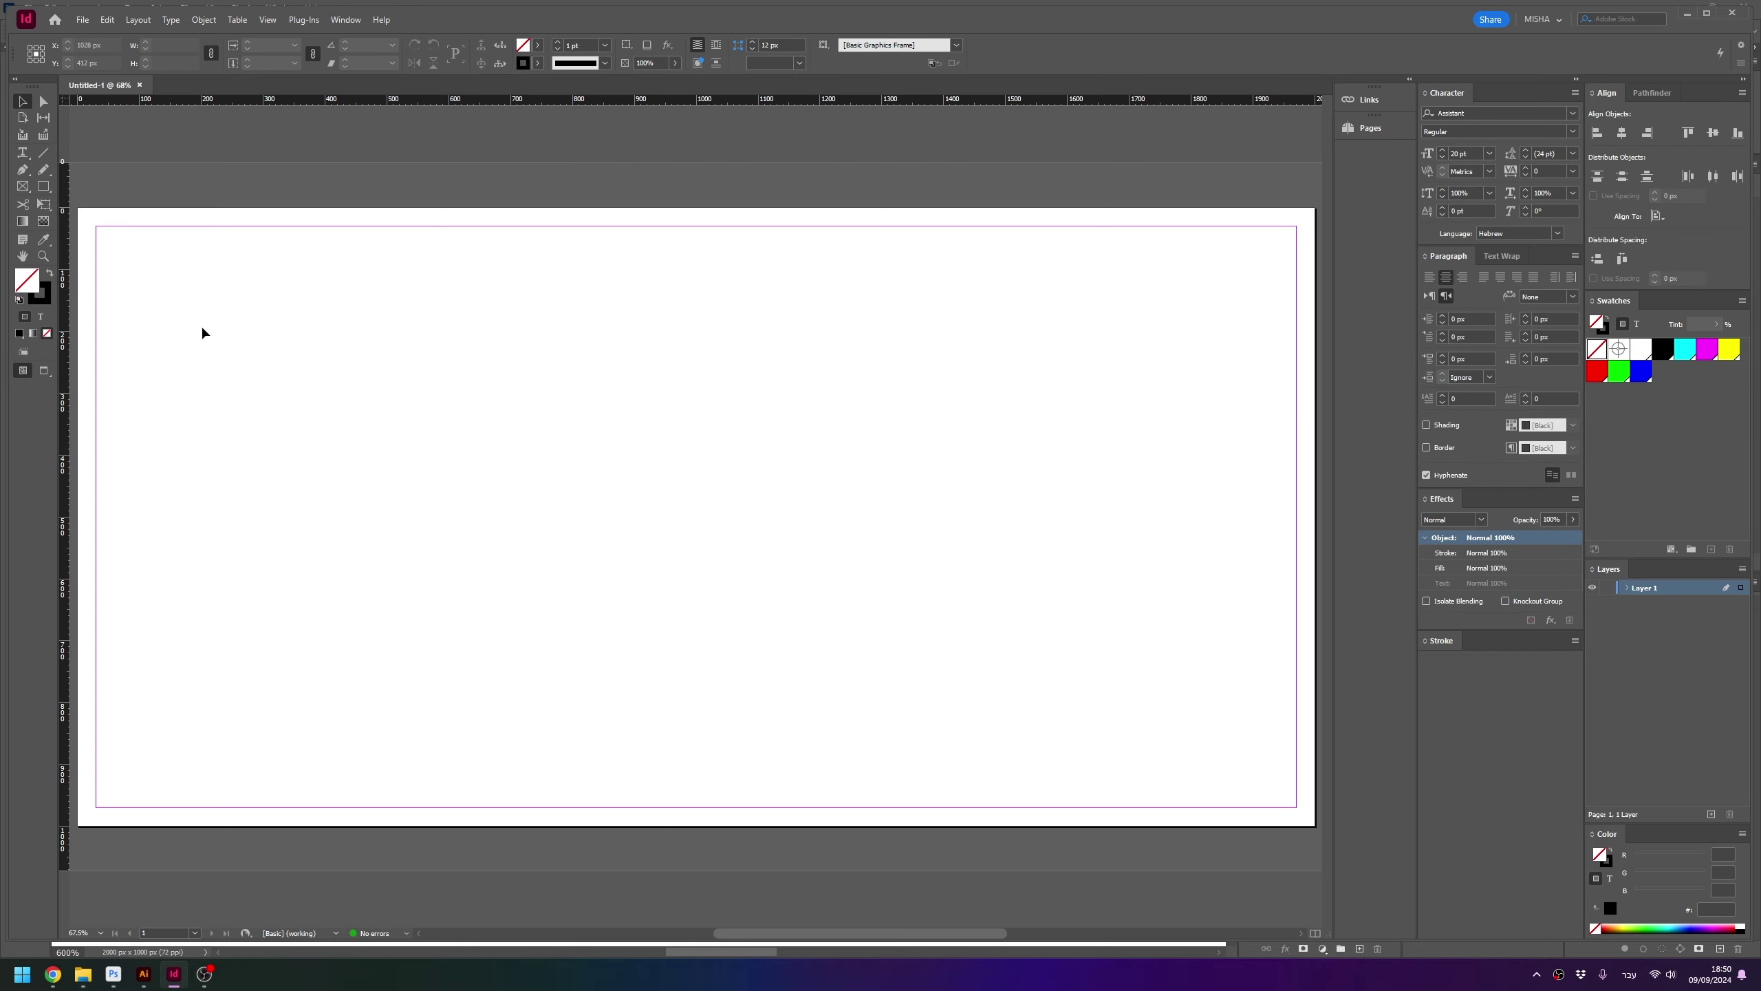
left_click_drag(787, 435, 618, 540)
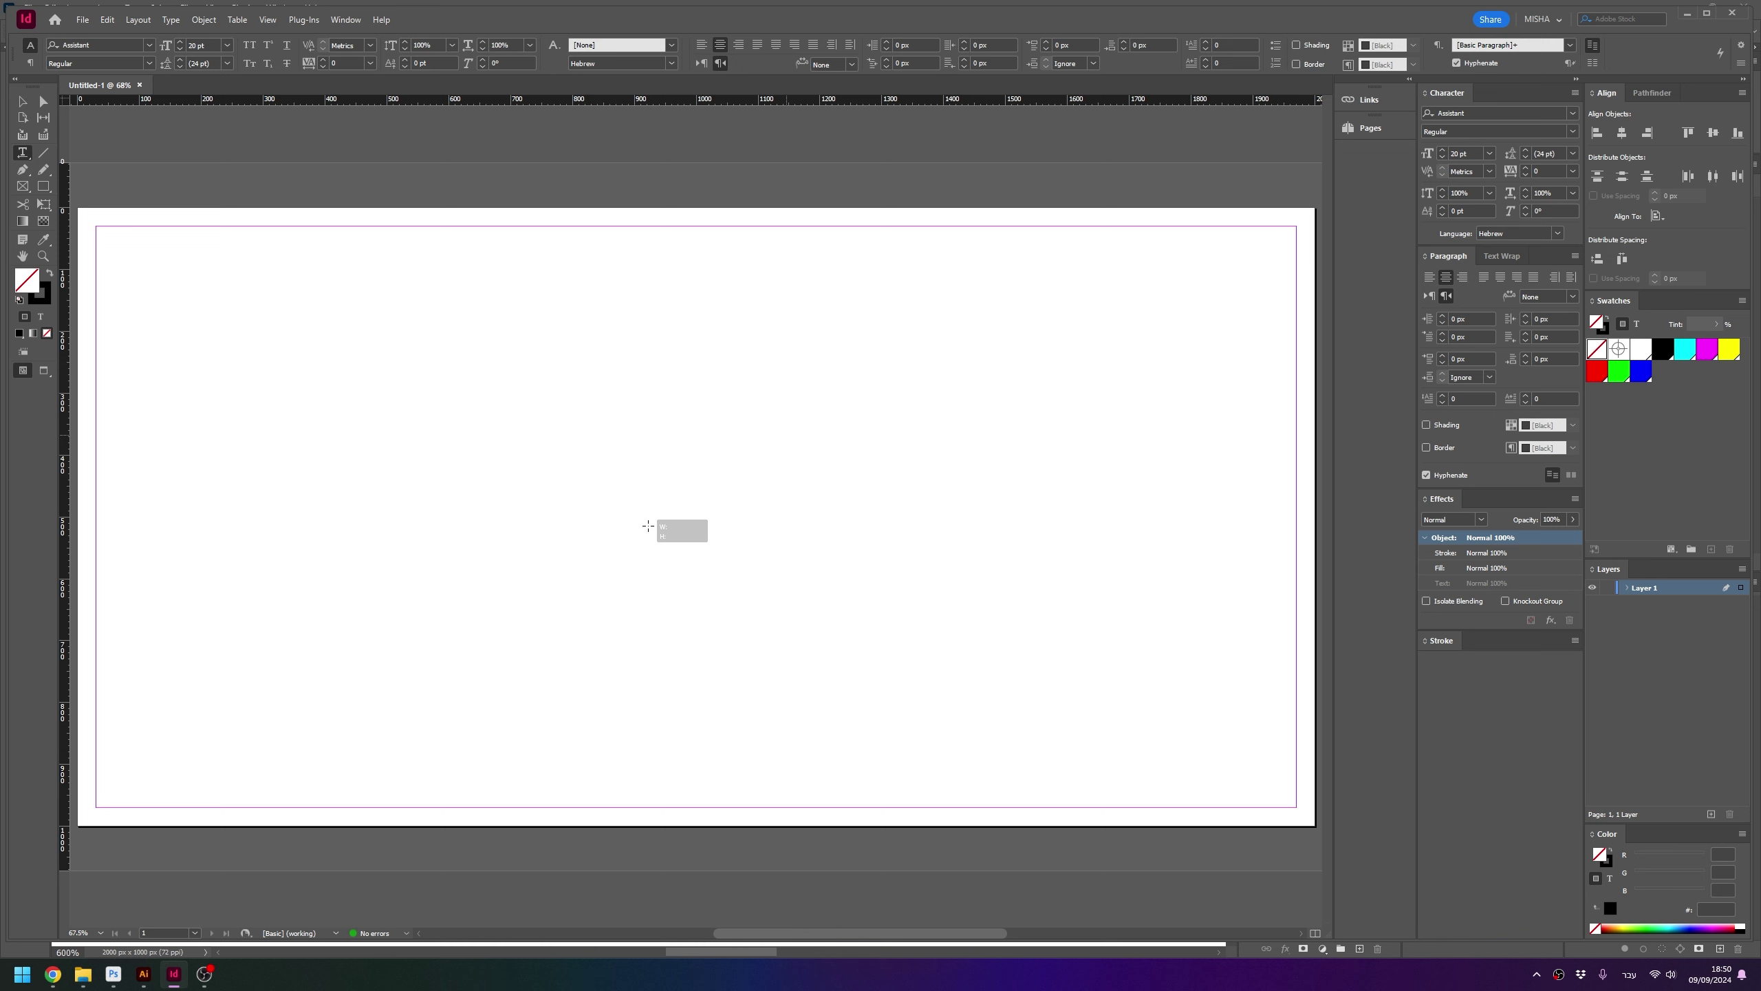
type("שלום")
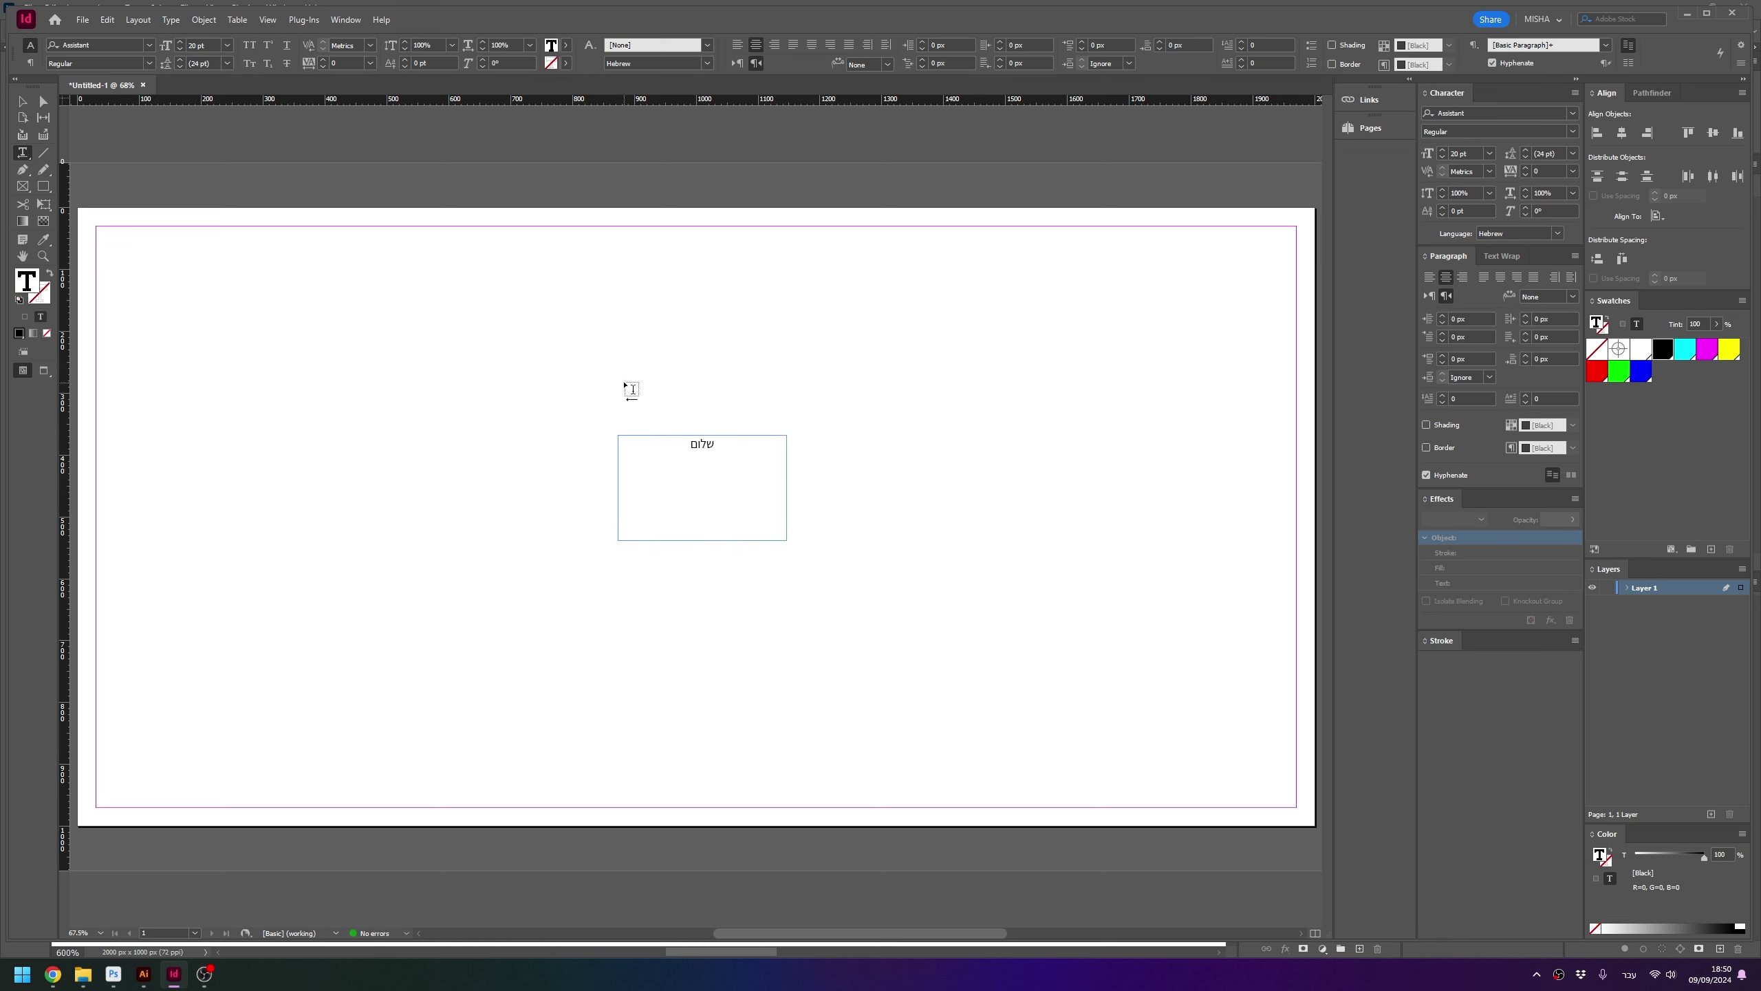
key("Escape")
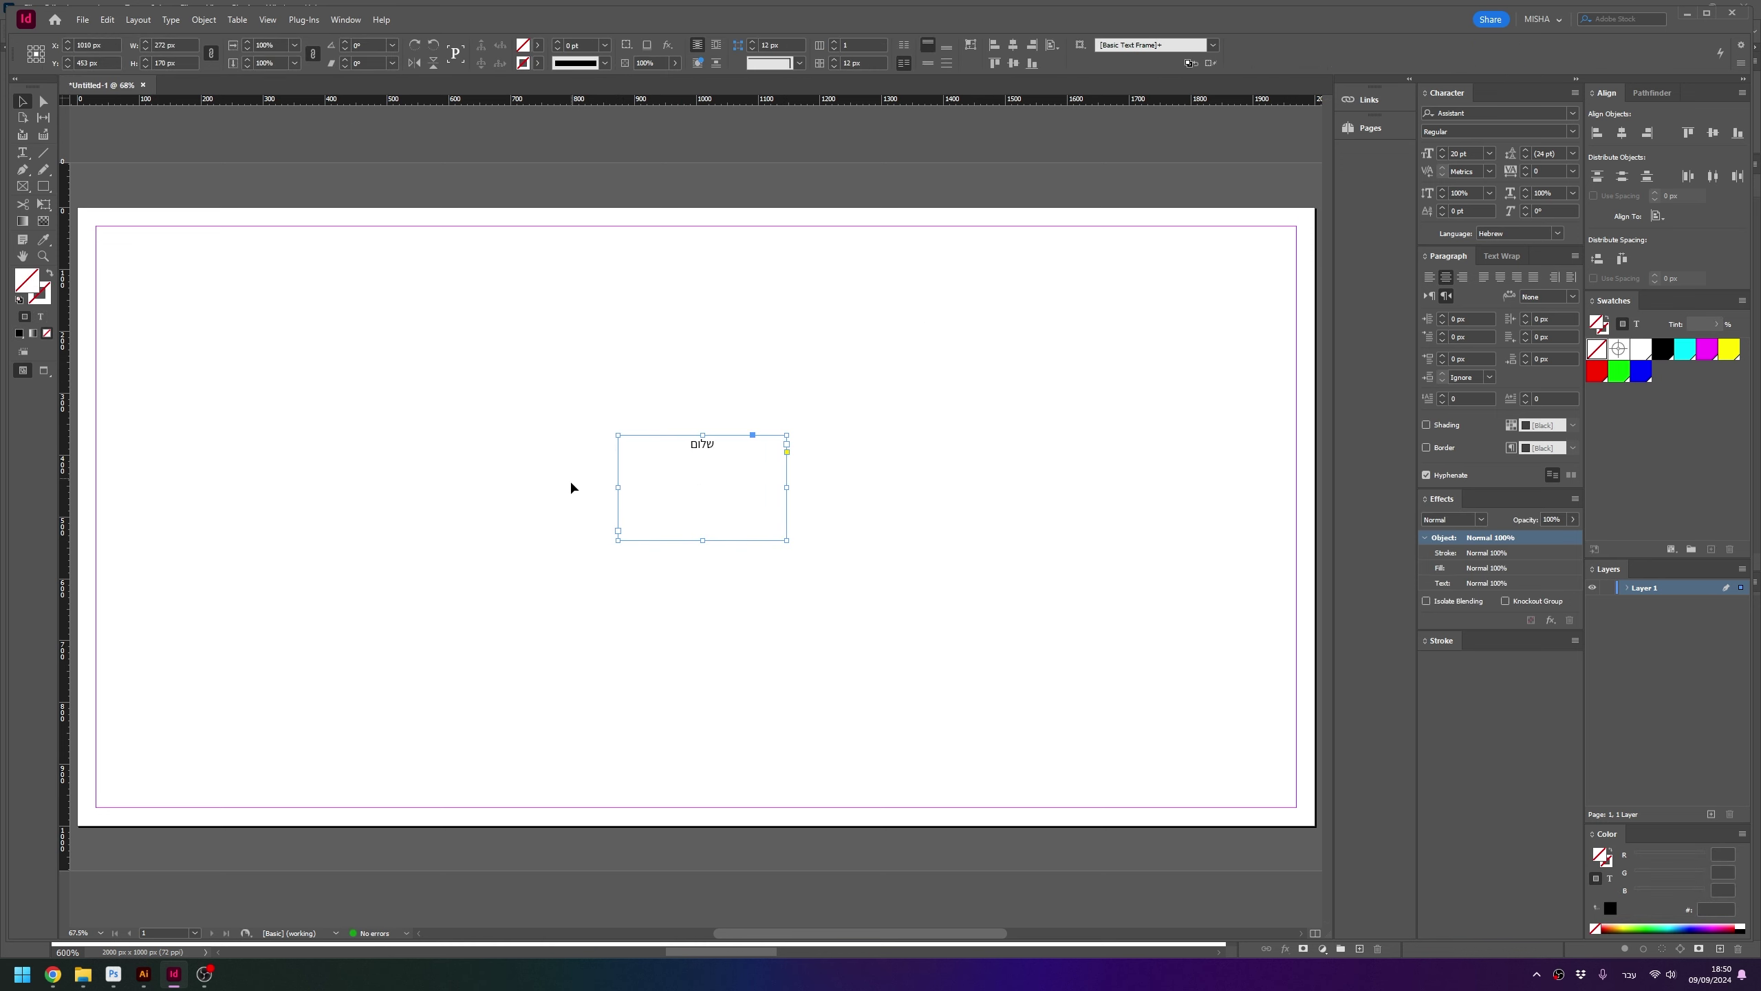
Style the שלום text in Myriad Hebrew at 30 pt
double_click(695, 465)
left_click(112, 46)
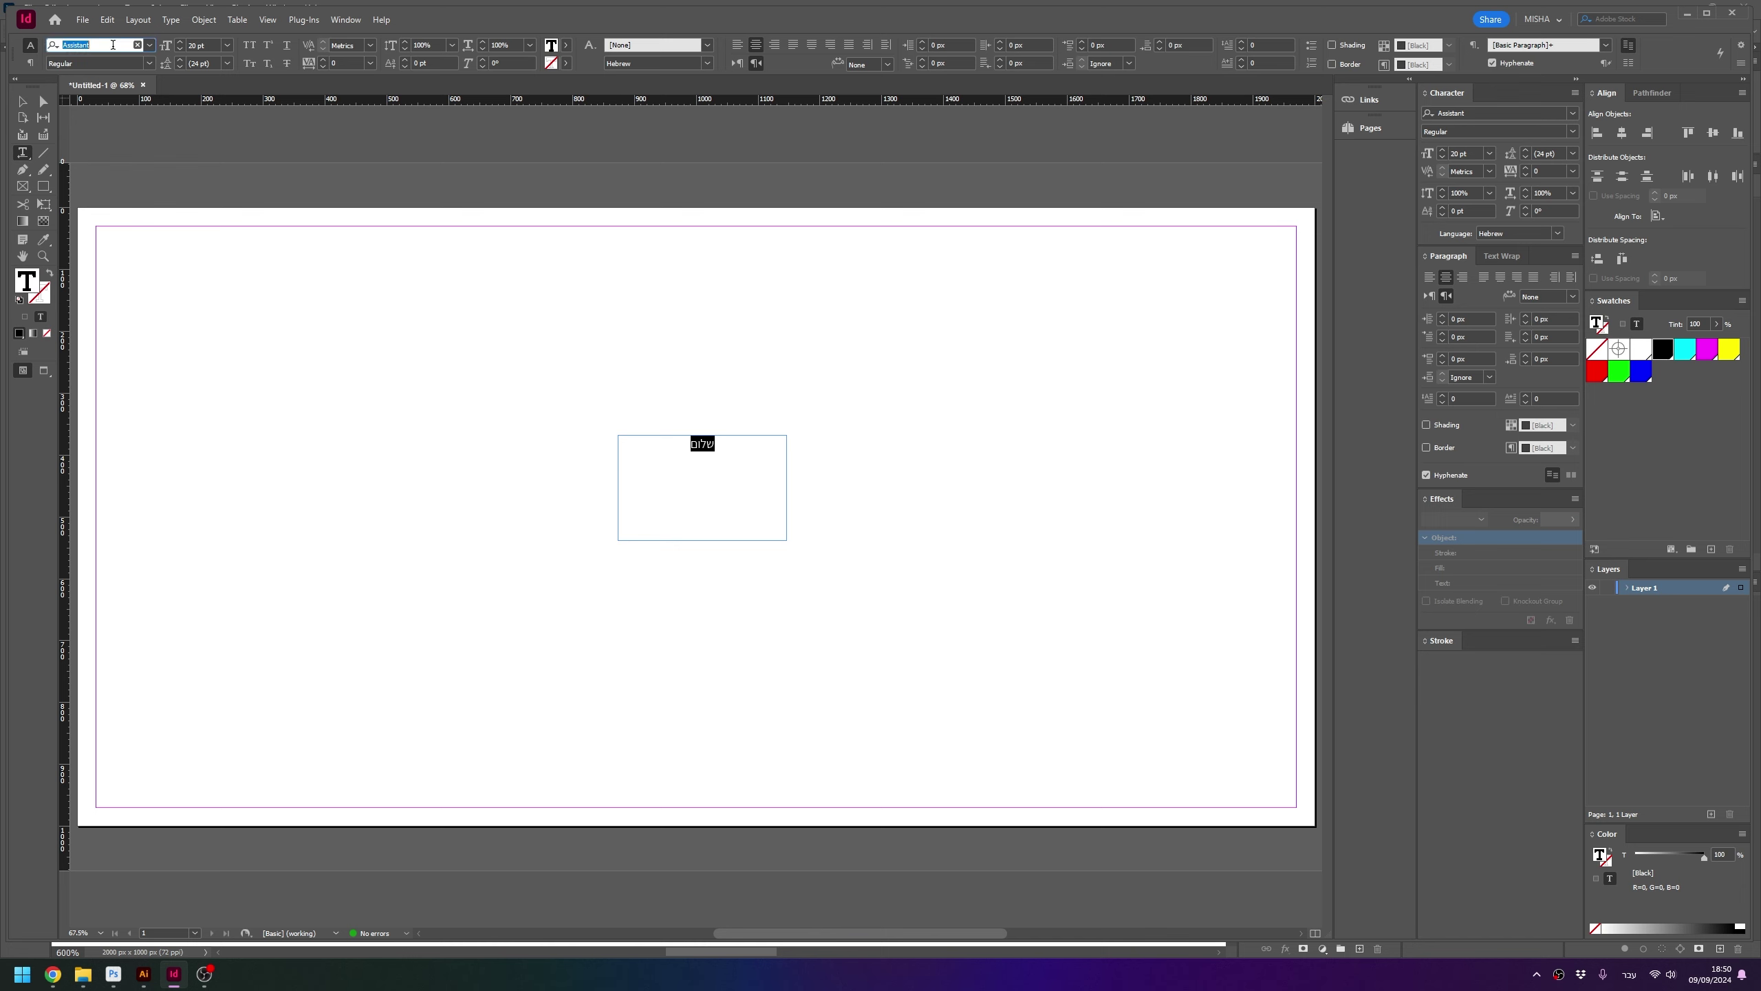
type("MYRI")
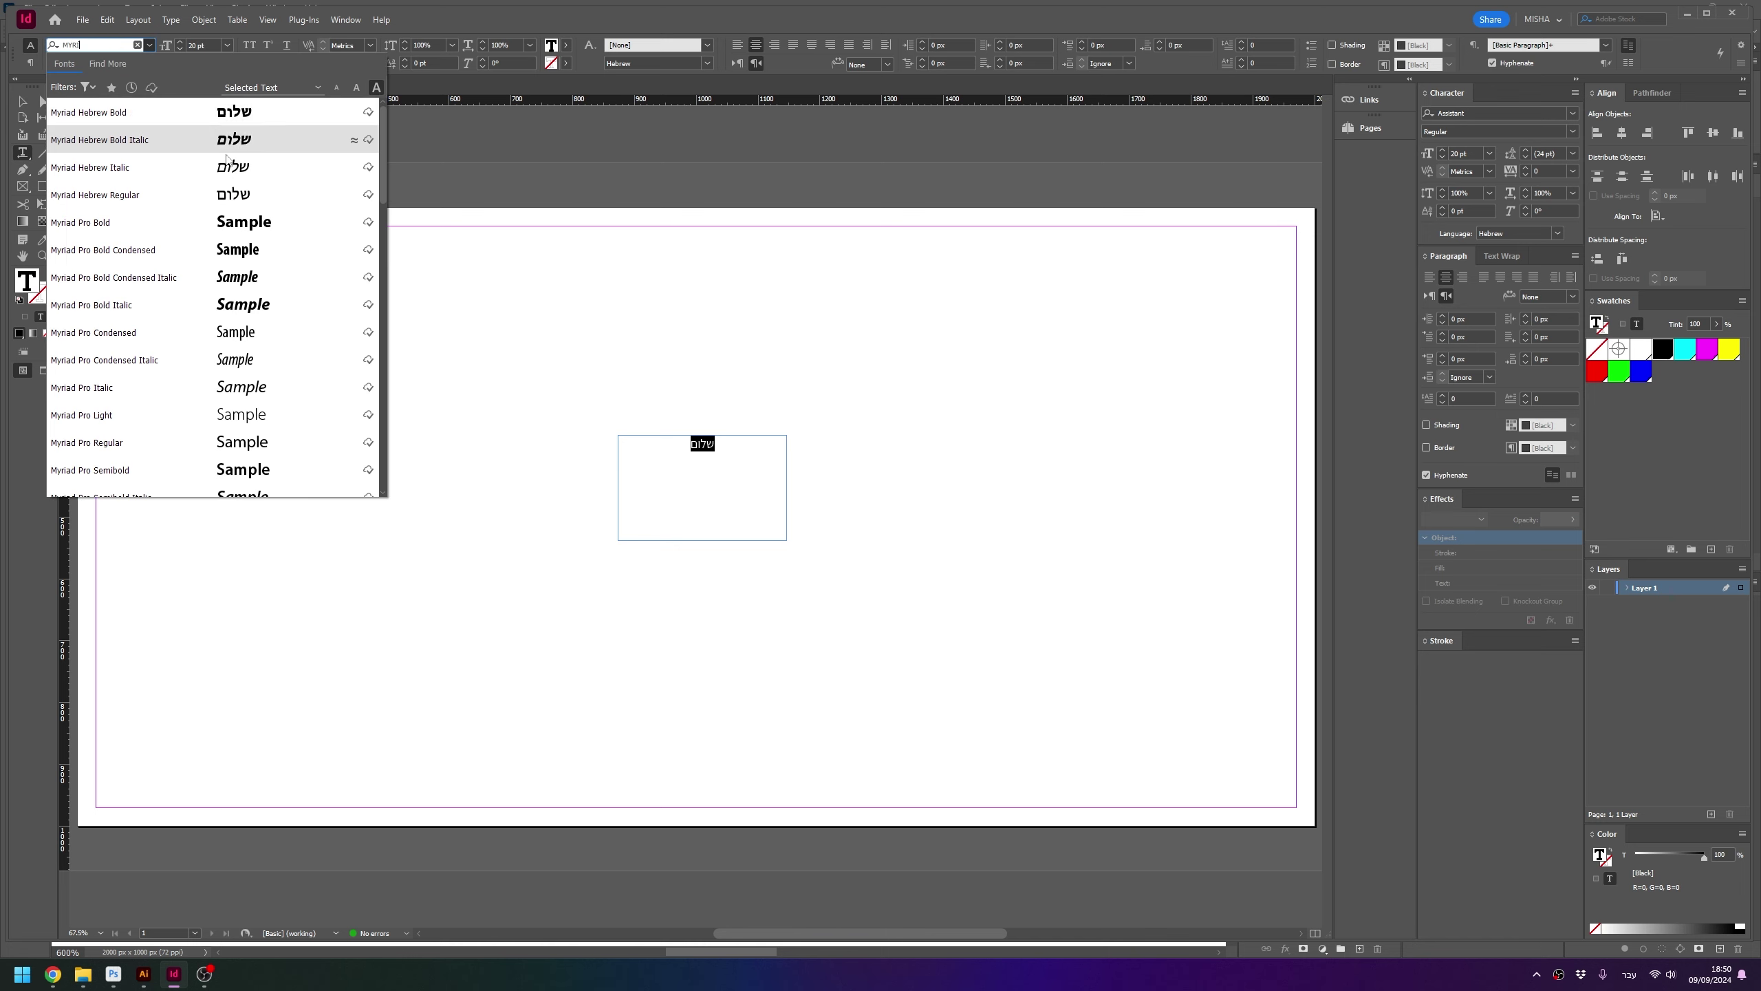
left_click(249, 200)
left_click(19, 101)
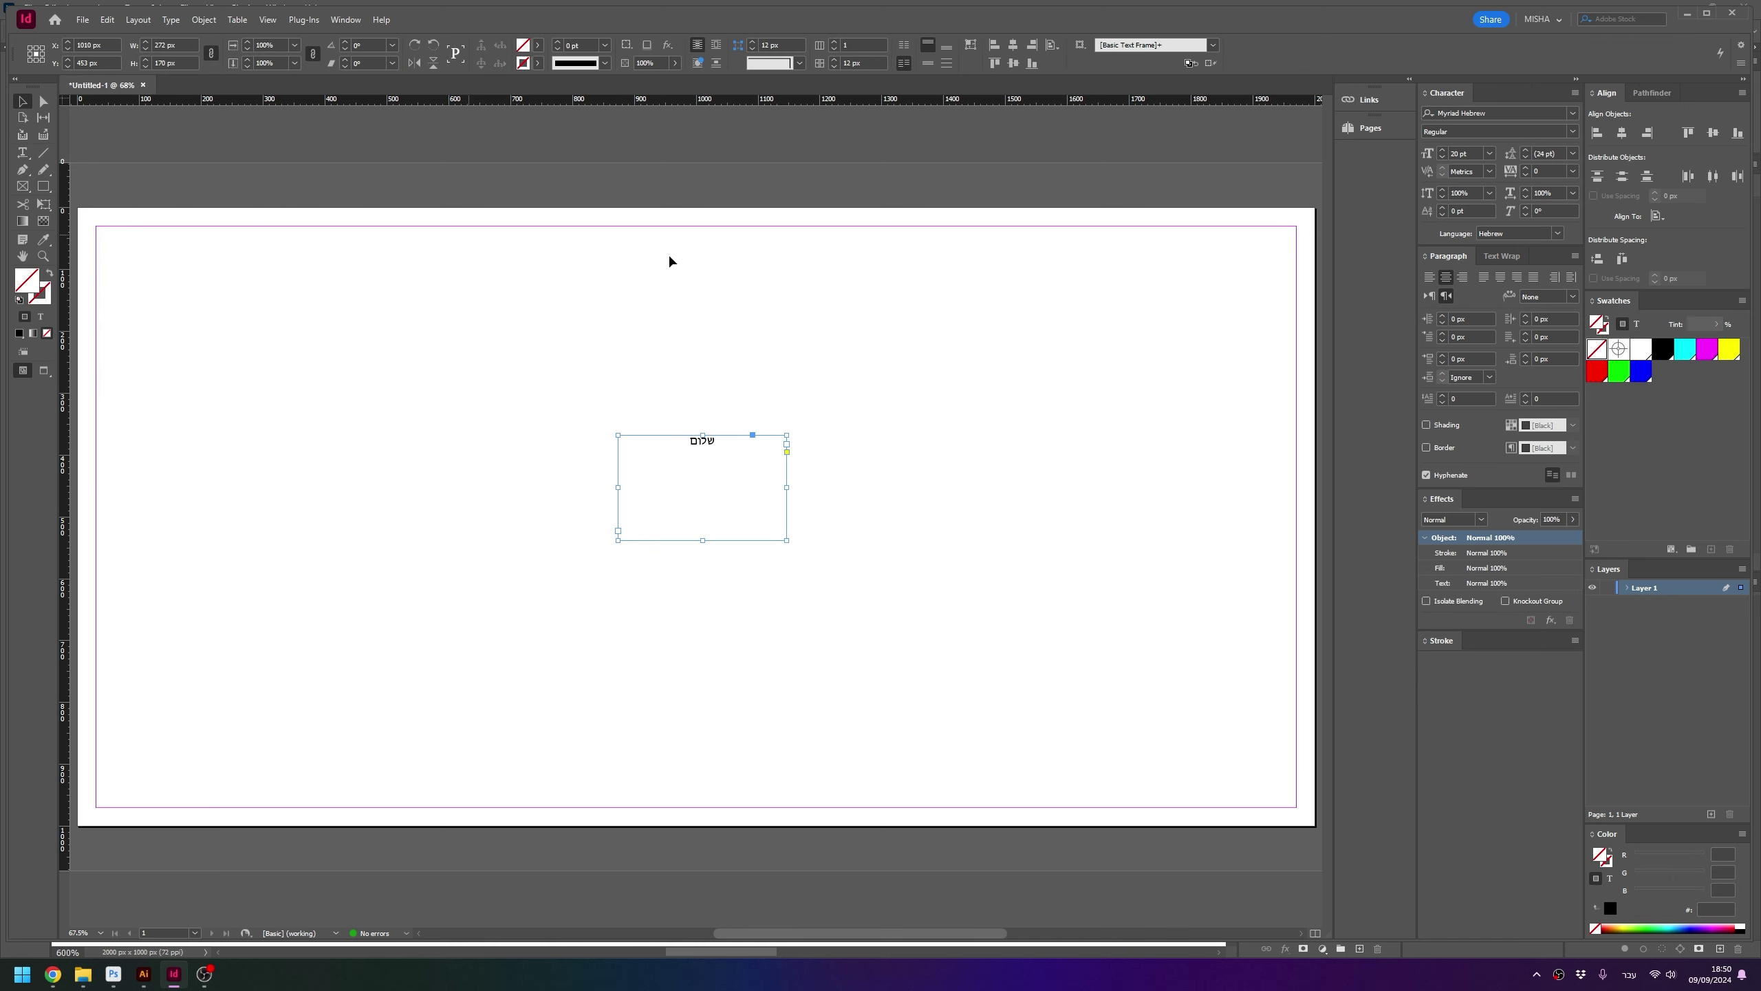
triple_click(1478, 156)
type("30")
key("Return")
Duplicate the frame just below and change its text to אינדיזיין
left_click_drag(710, 455, 711, 495)
double_click(711, 495)
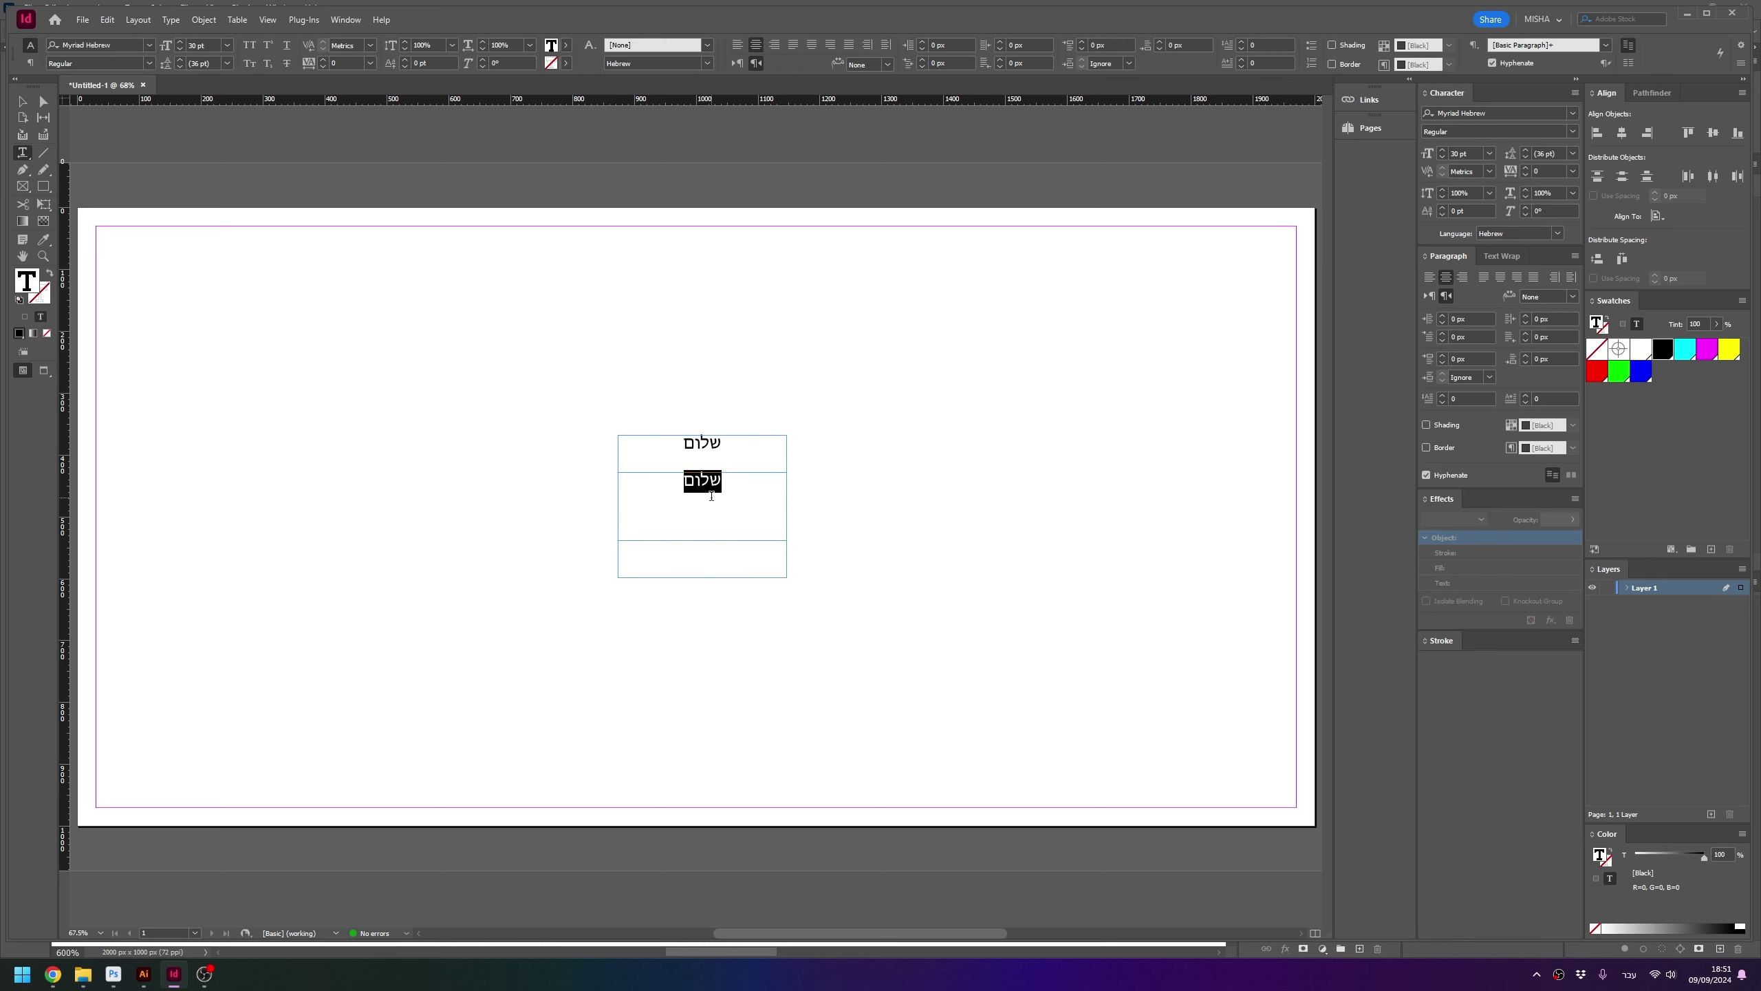
type("אינד")
type("יזיין")
key("Escape")
Export the page to the Desktop as JPEG file INDI.jpg
left_click(413, 398)
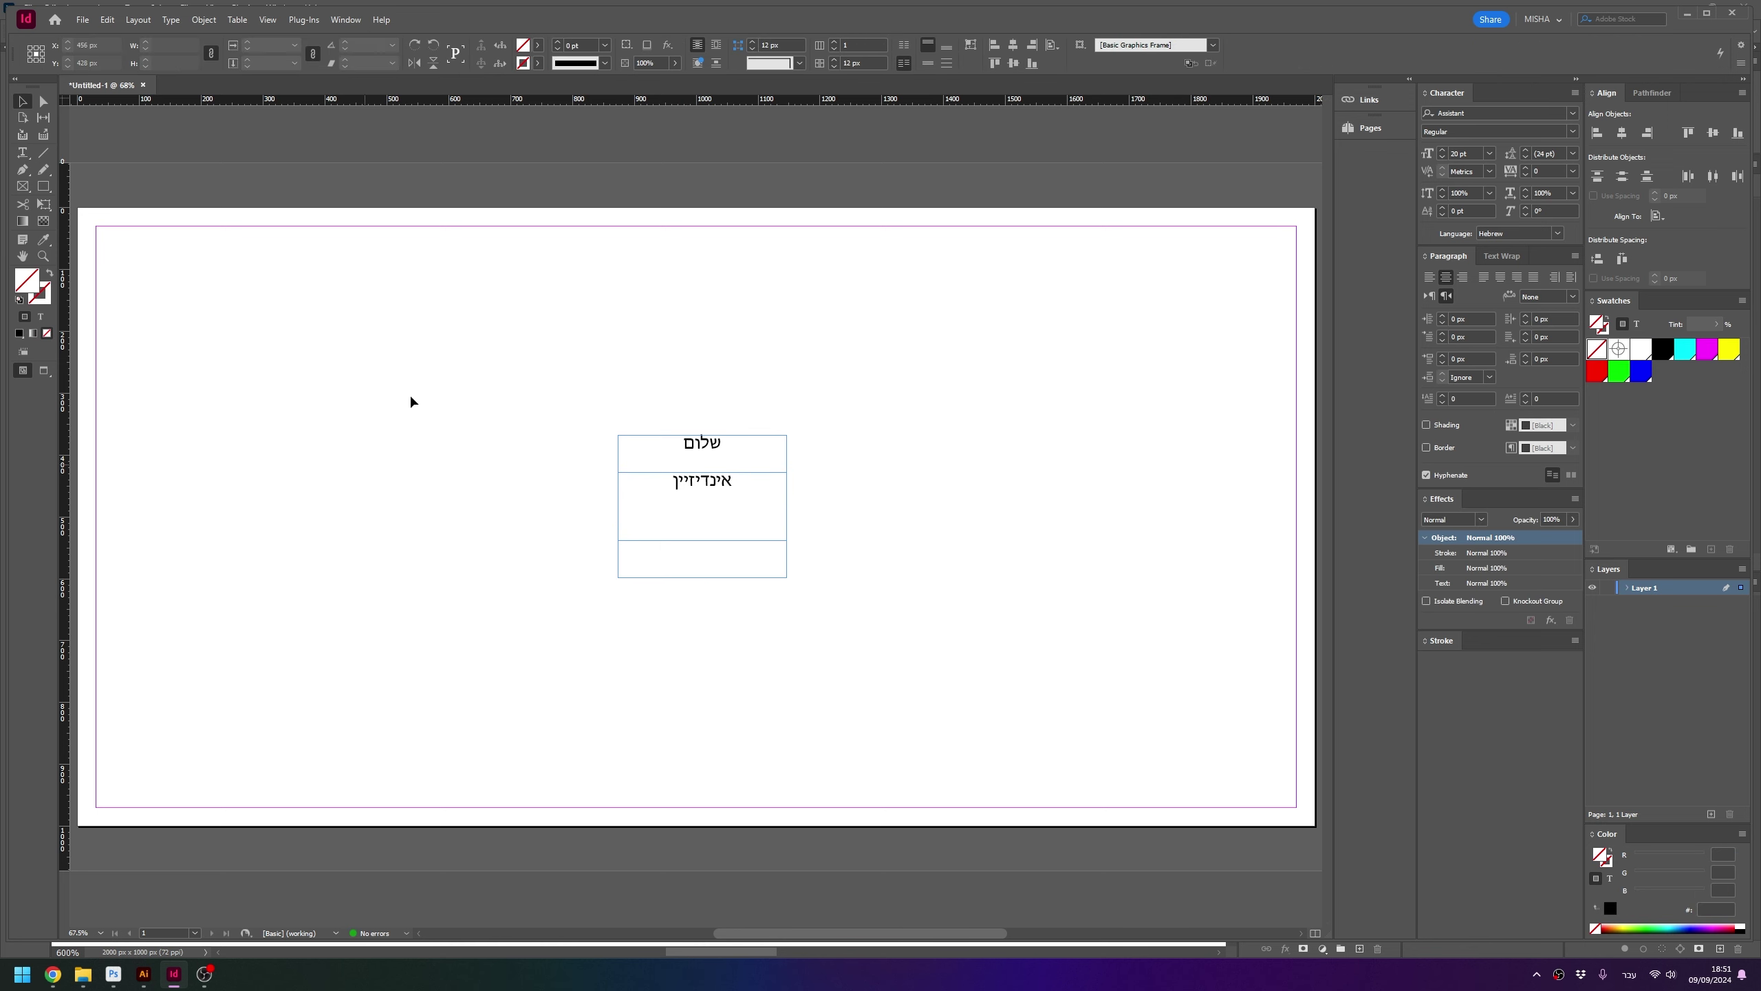
key("ctrl+e")
left_click(710, 438)
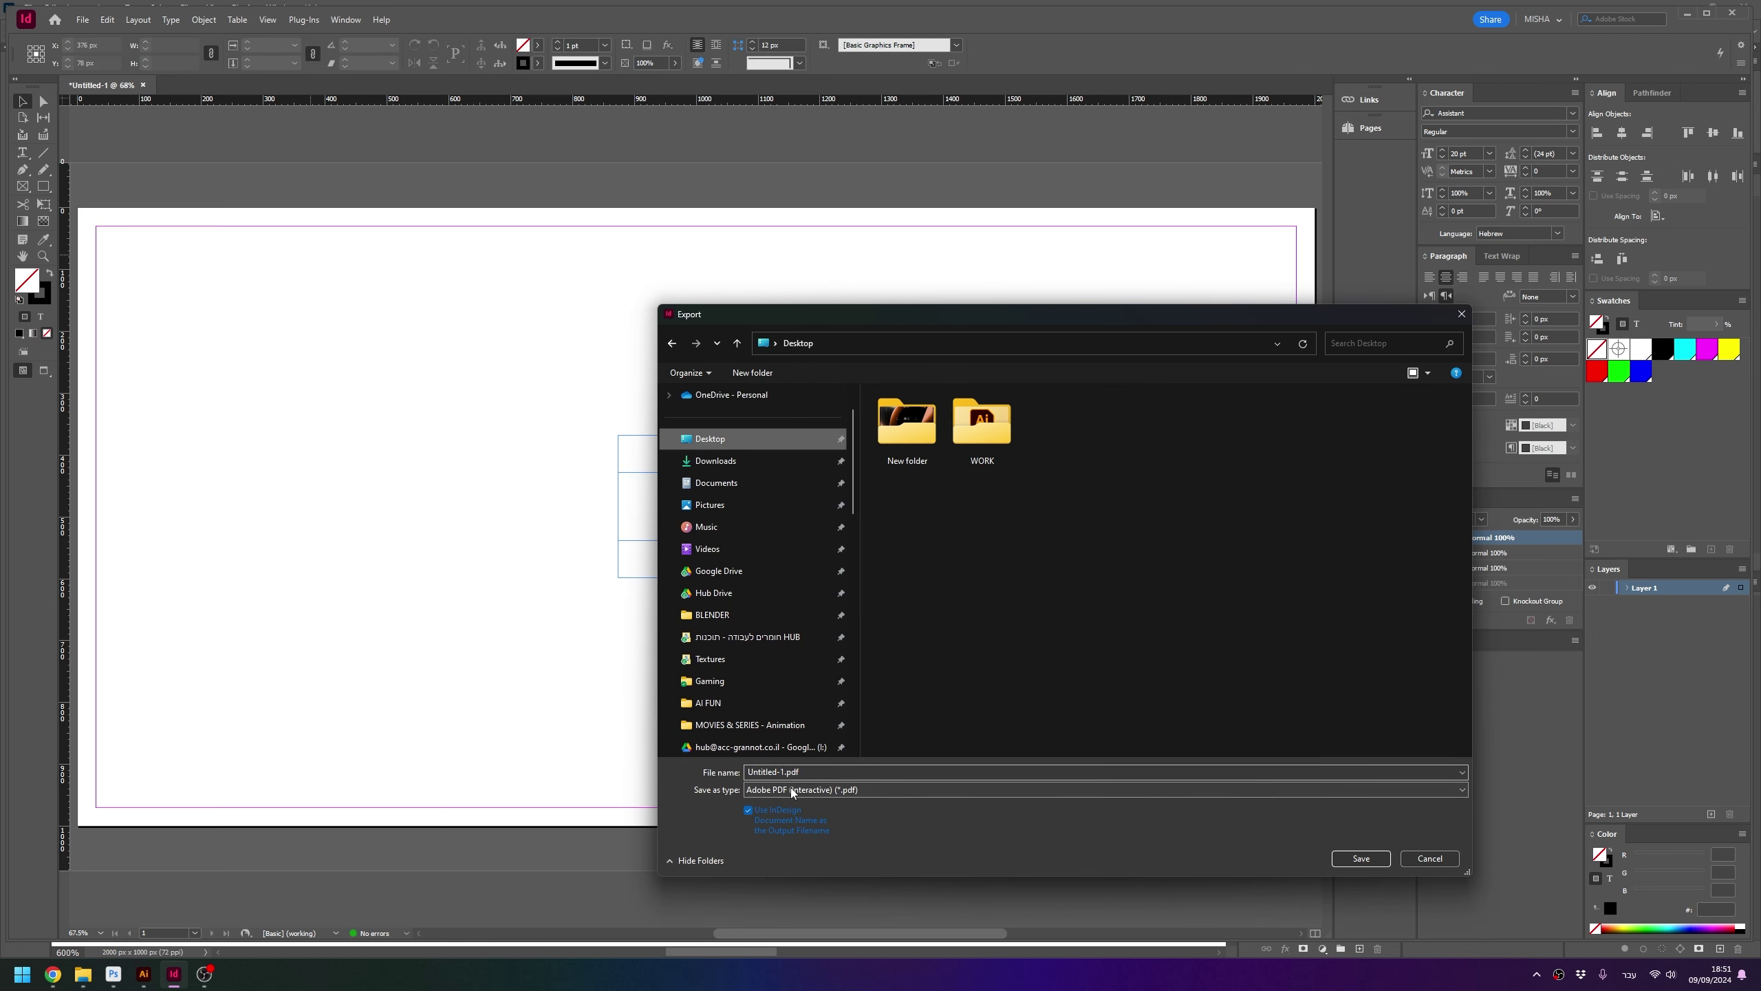
type("INDO")
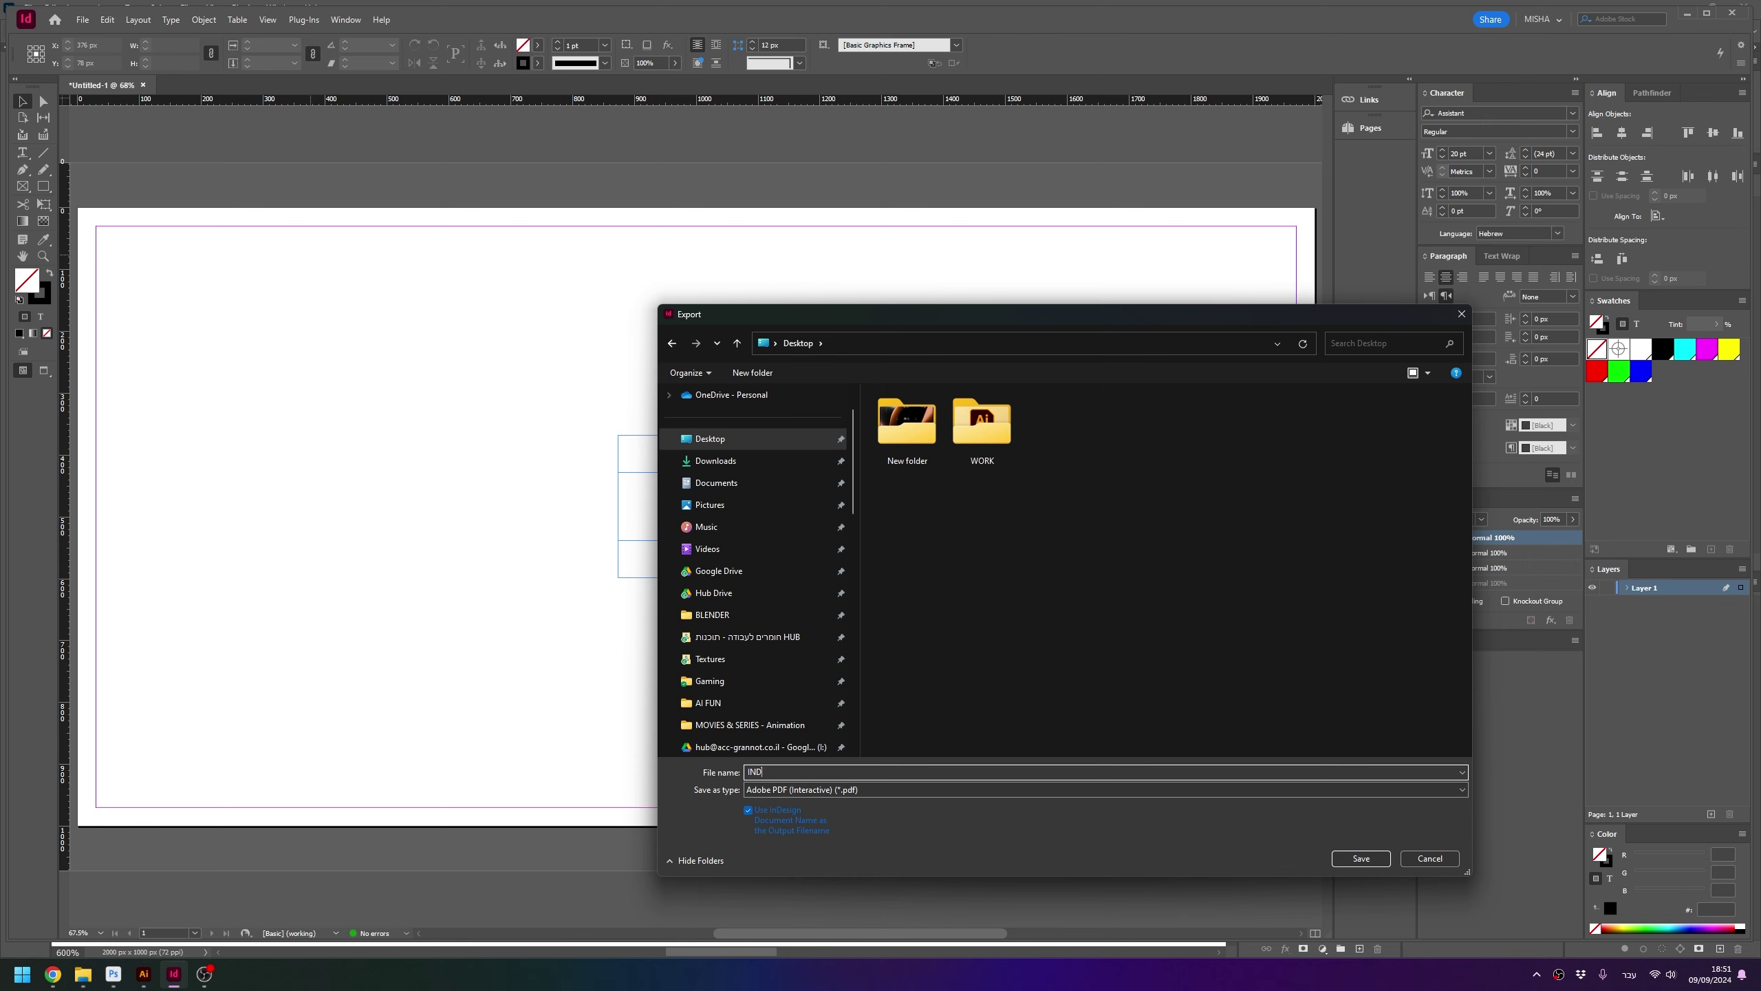
left_click(832, 791)
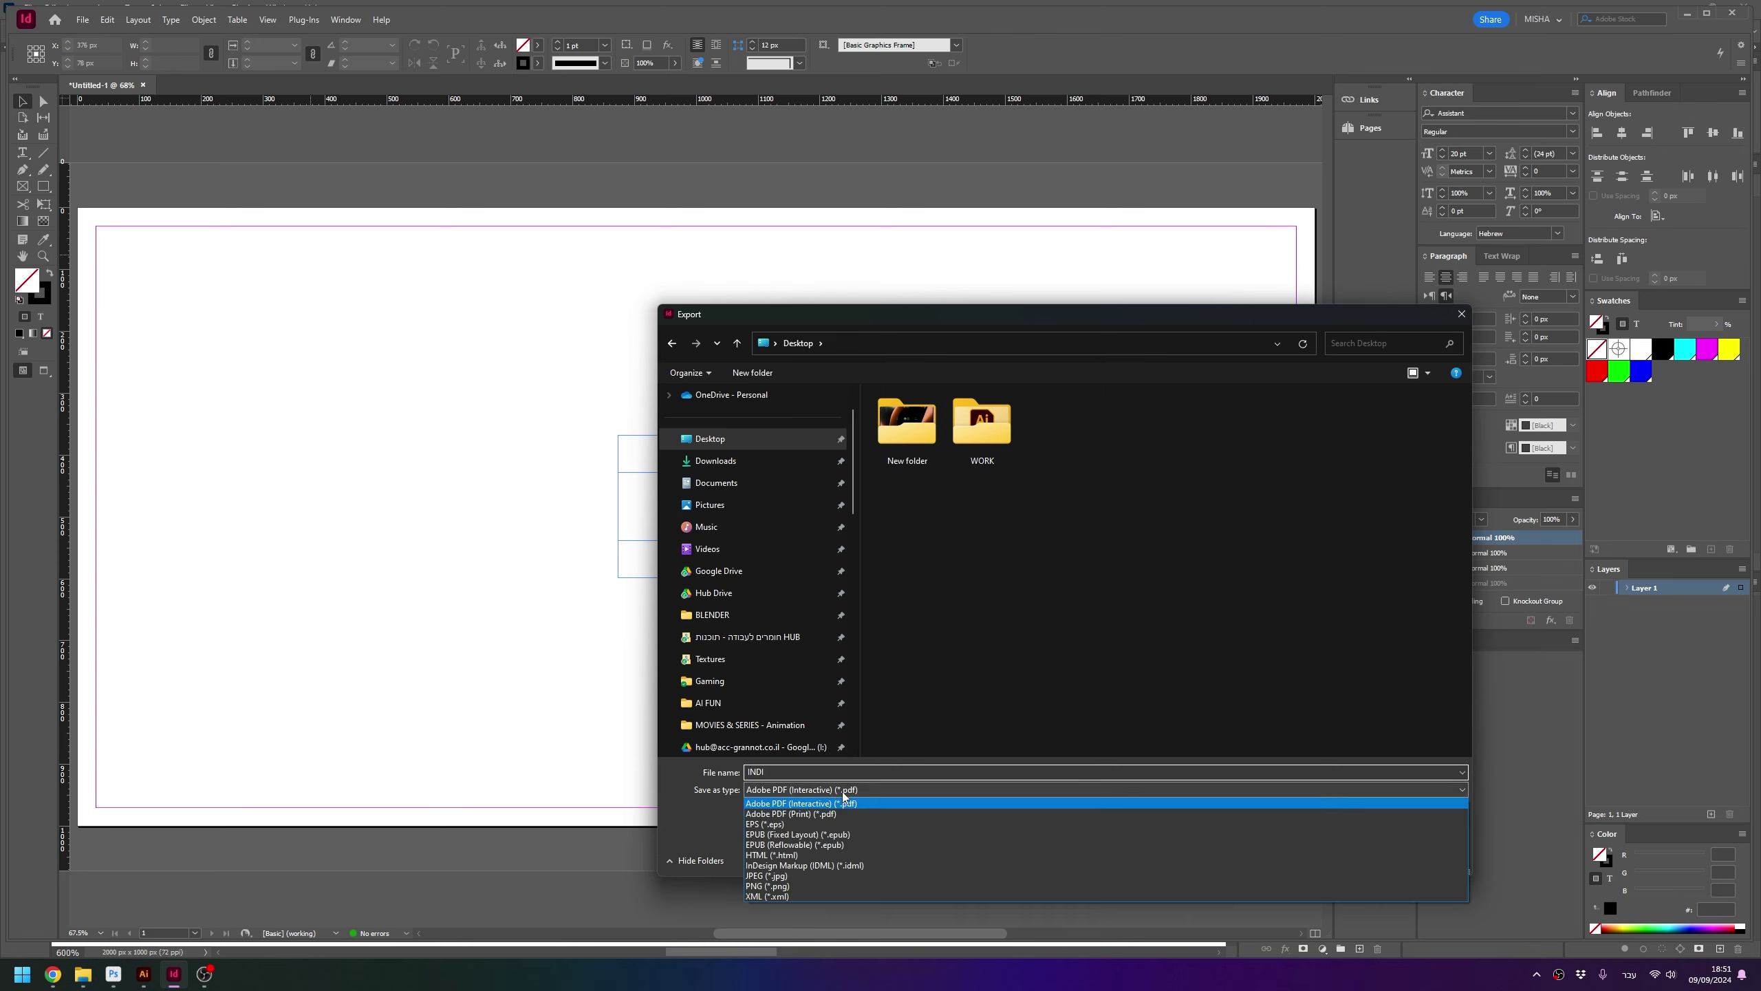
left_click(786, 889)
left_click(787, 791)
left_click(767, 839)
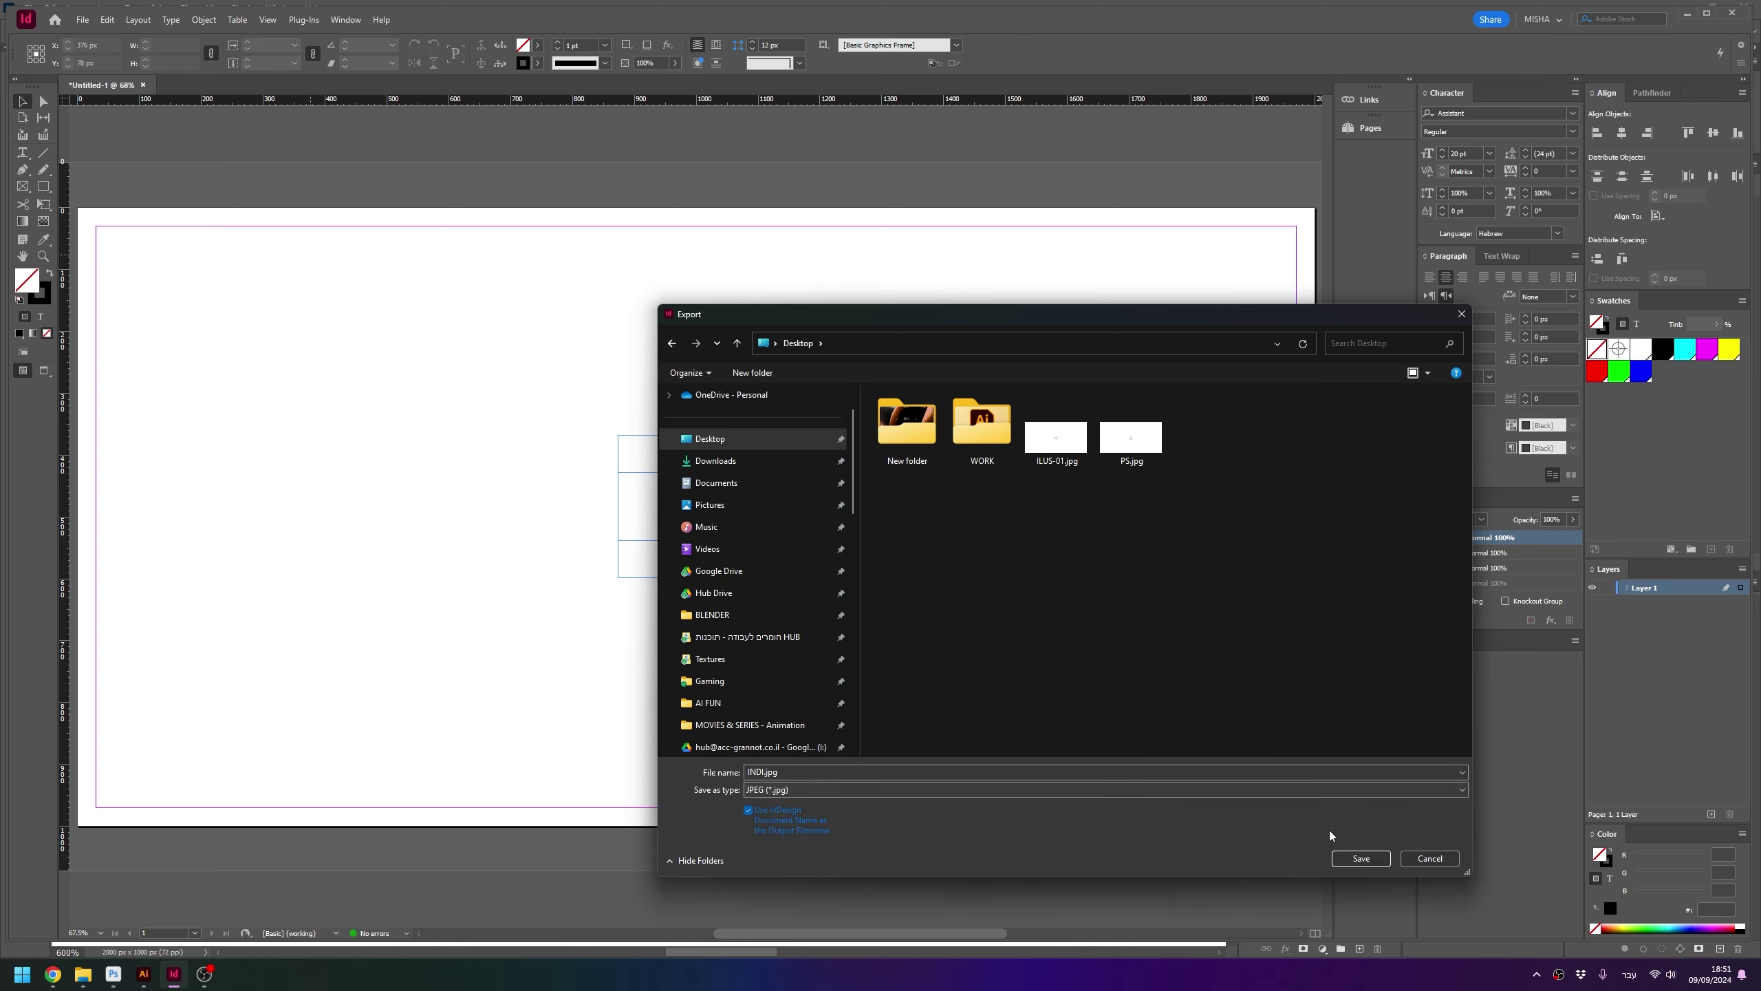
left_click(1359, 859)
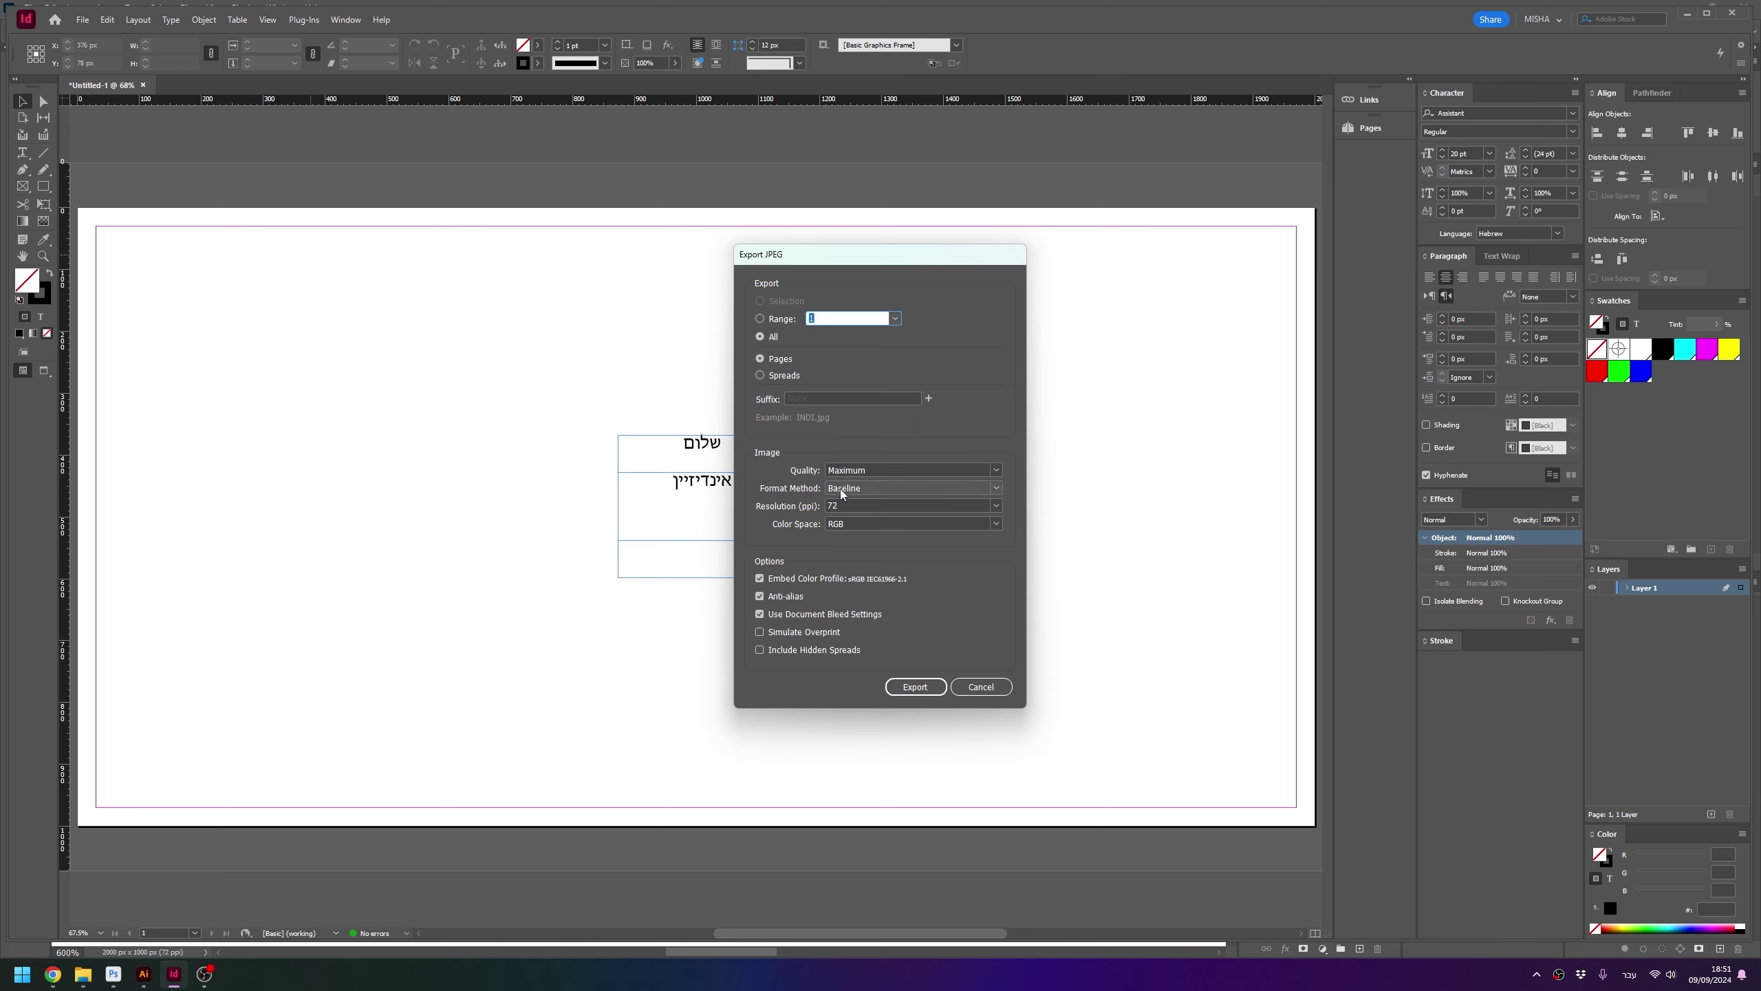
Set JPEG export quality to Maximum and export the page
left_click(853, 489)
left_click(787, 598)
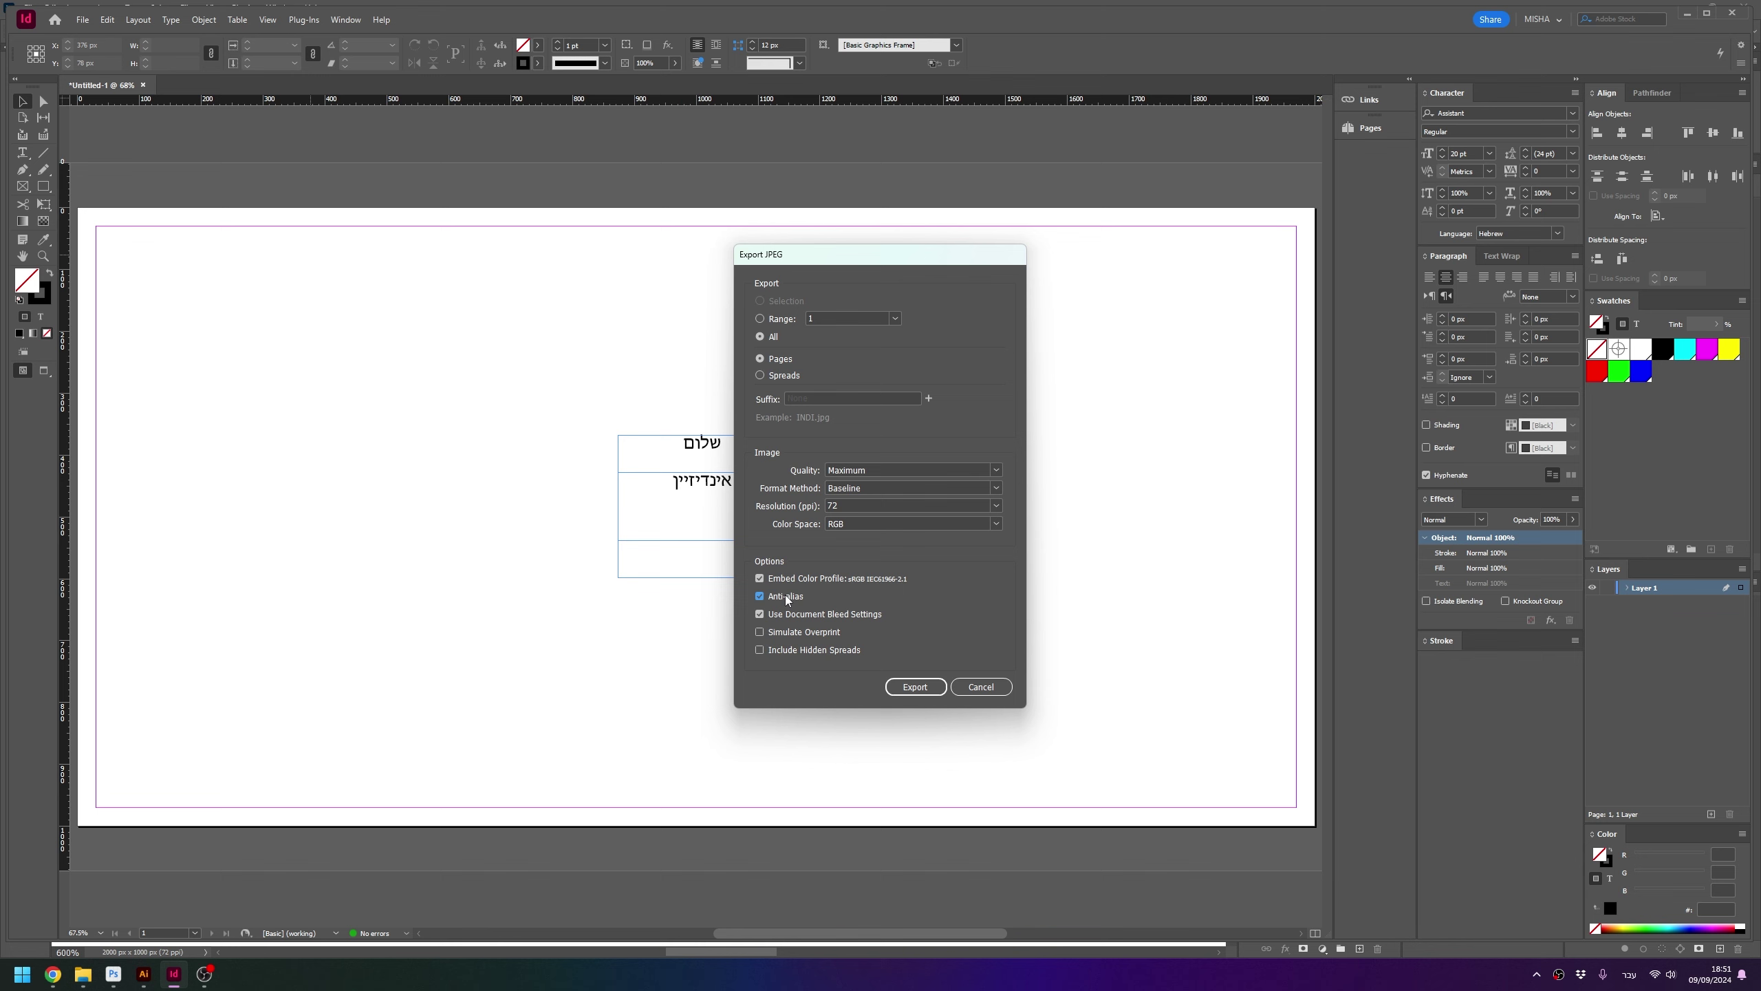
left_click(915, 686)
Replace ILUS-01.jpg with INDI.jpg and tile it beneath PS.jpg in a 2-up horizontal layout
left_click(113, 973)
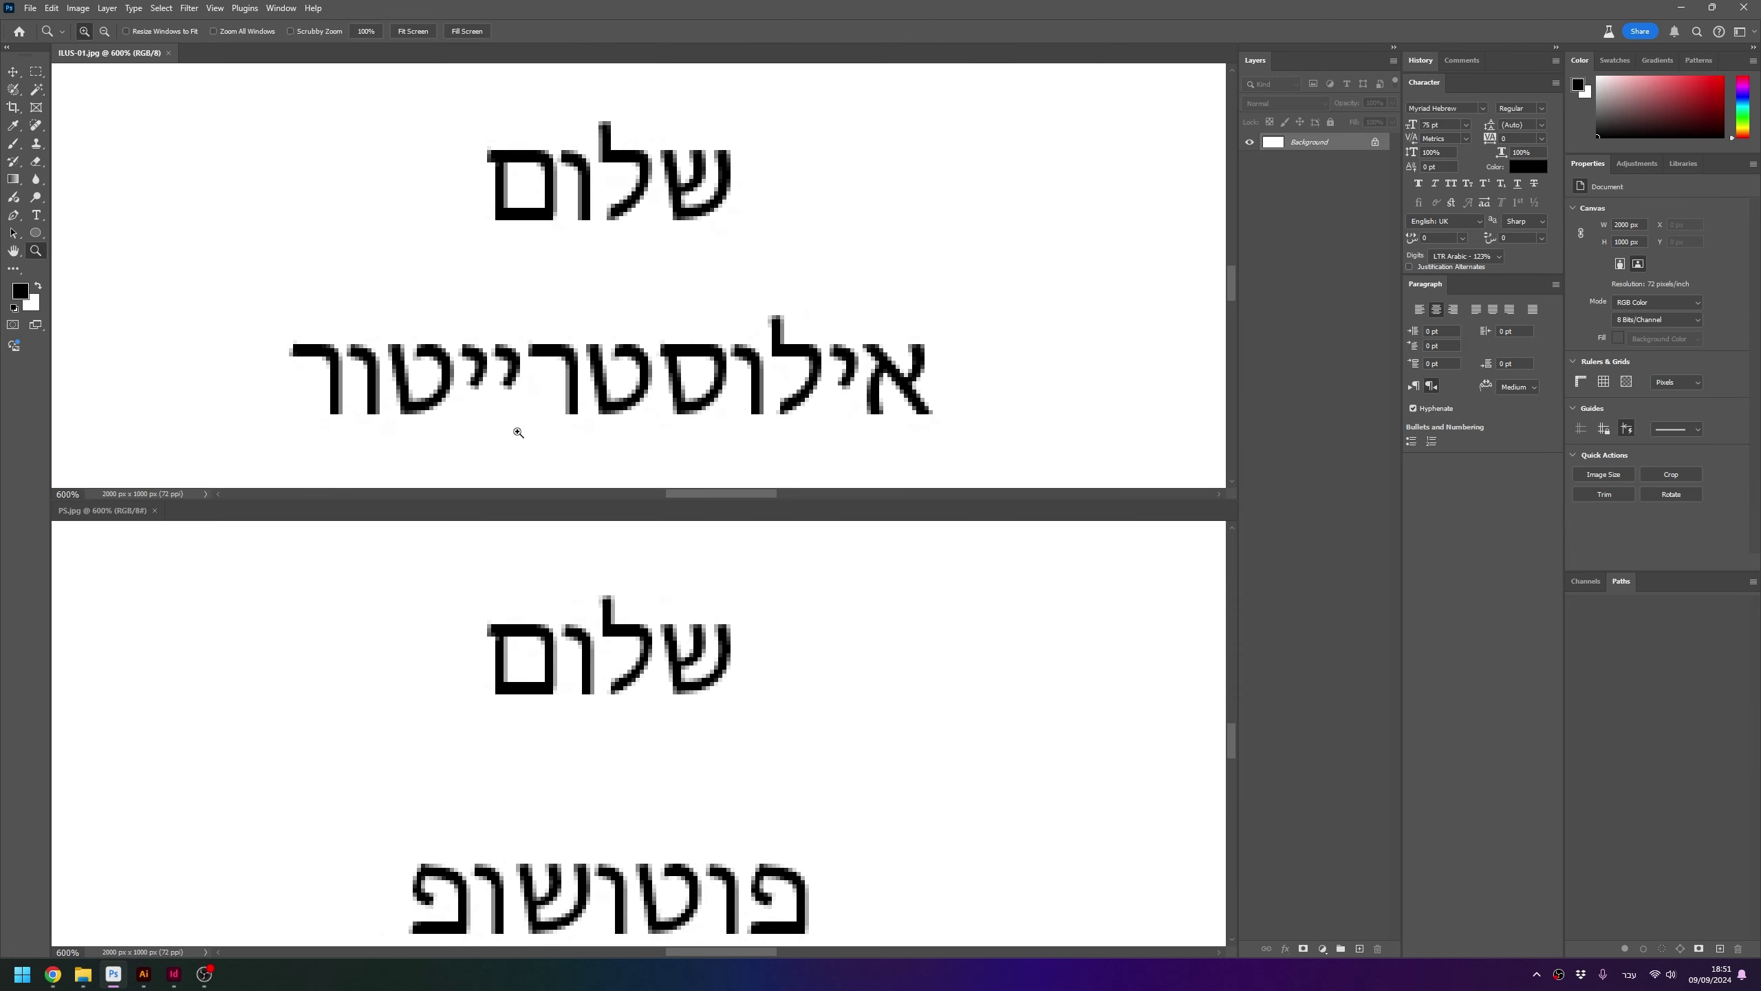
key("ctrl+w")
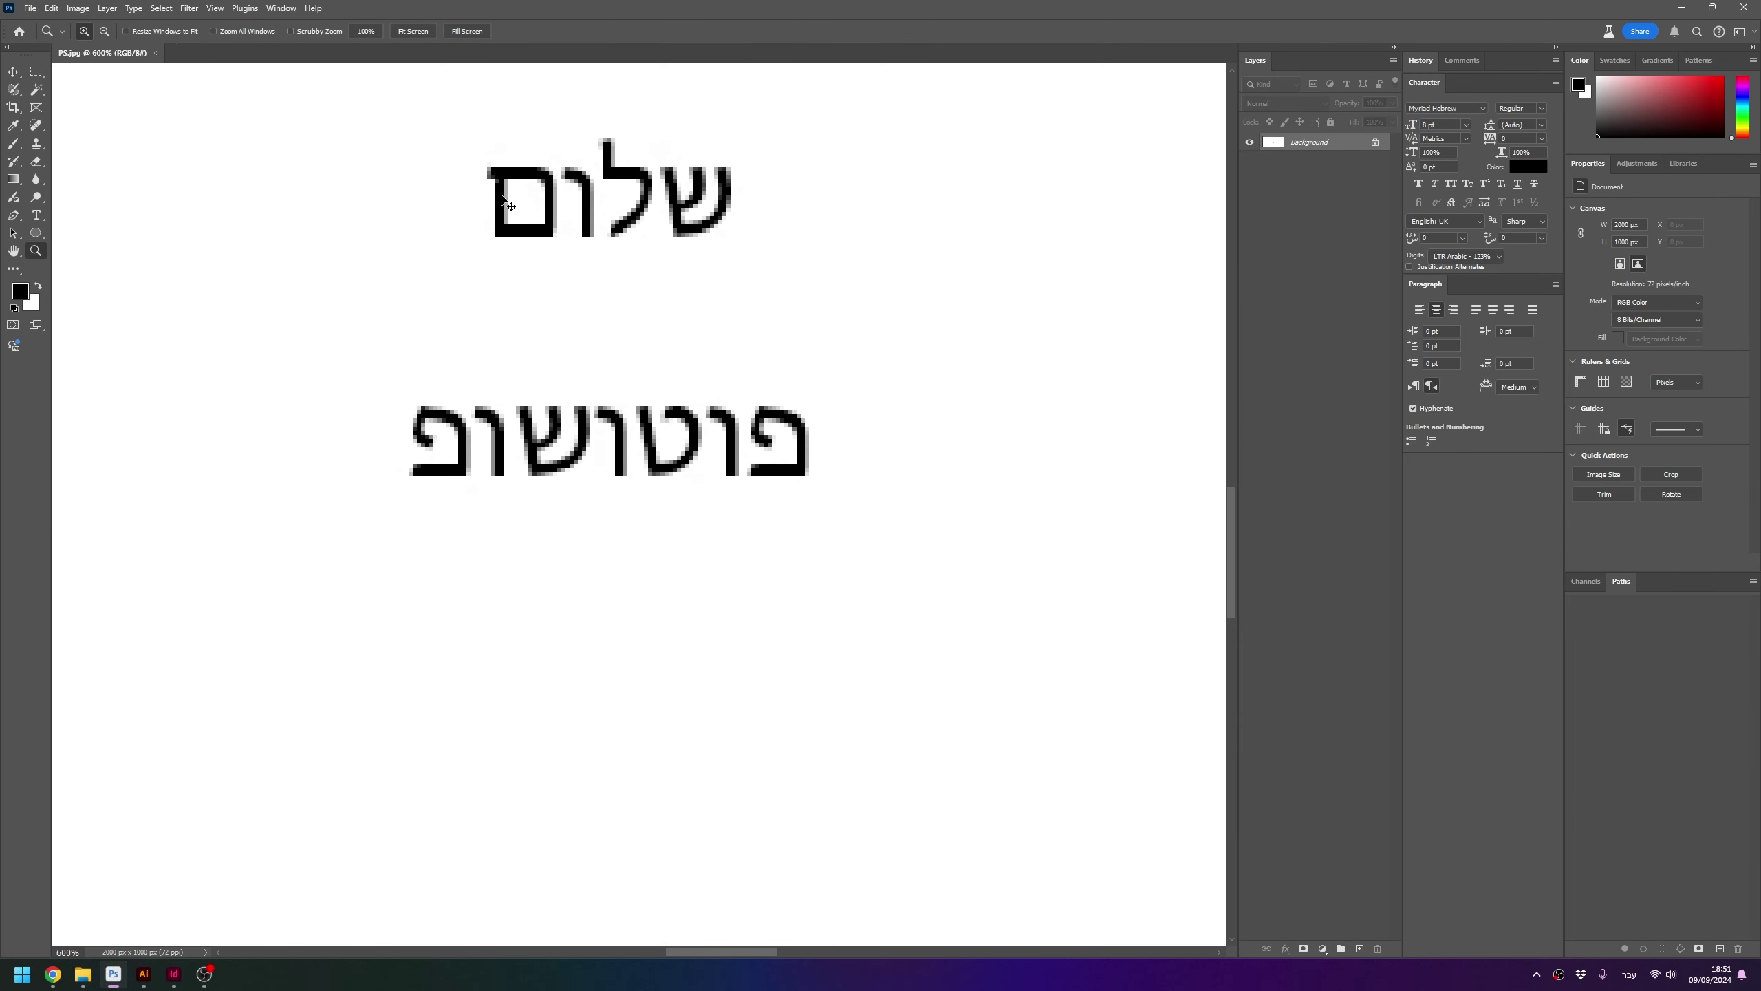
key("ctrl+o")
left_click(786, 209)
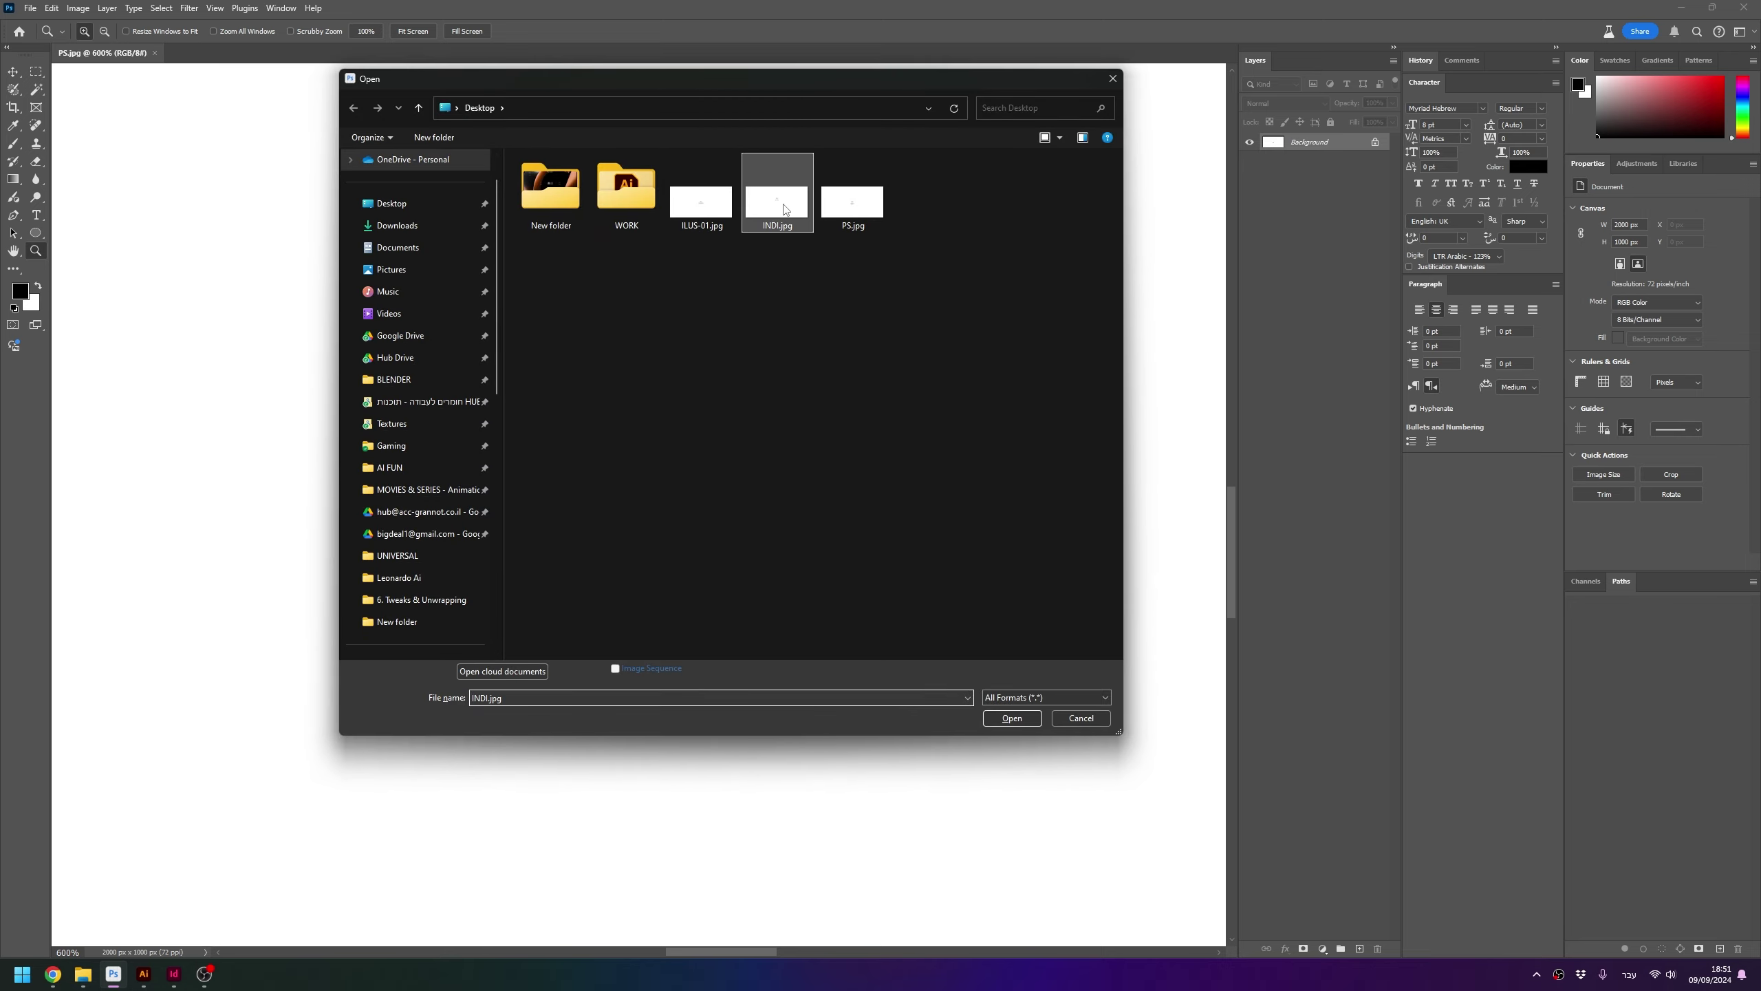
double_click(785, 210)
left_click(282, 7)
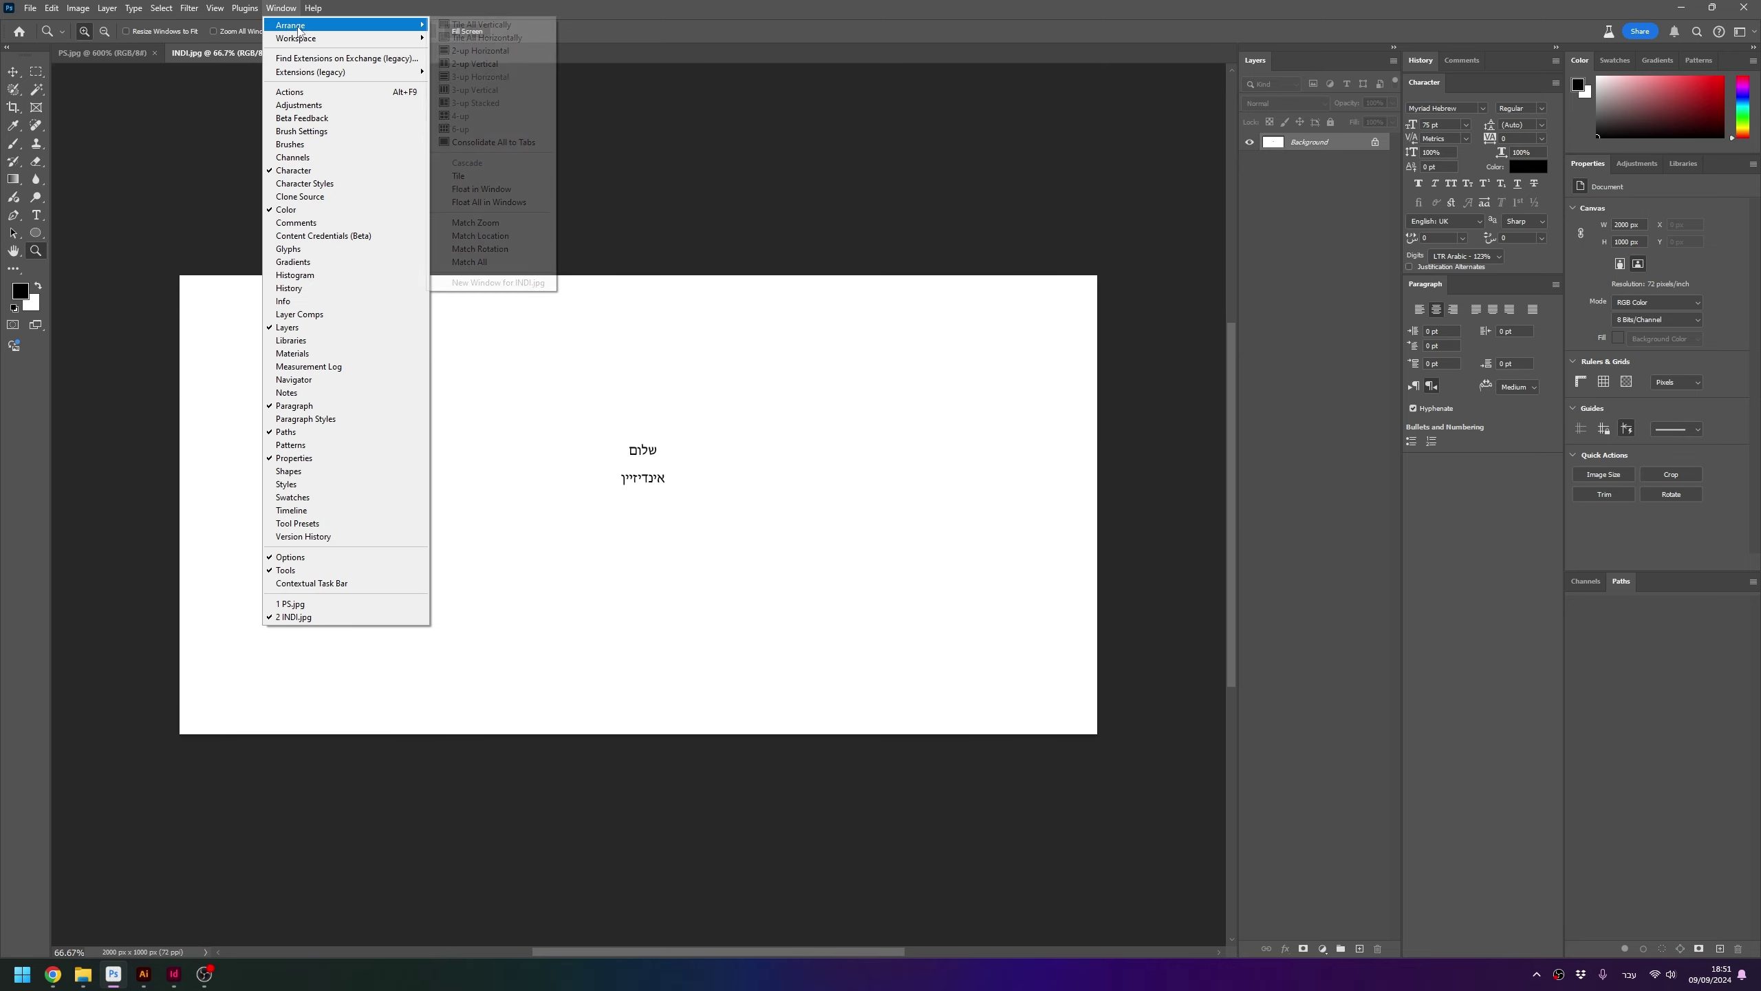
left_click(478, 50)
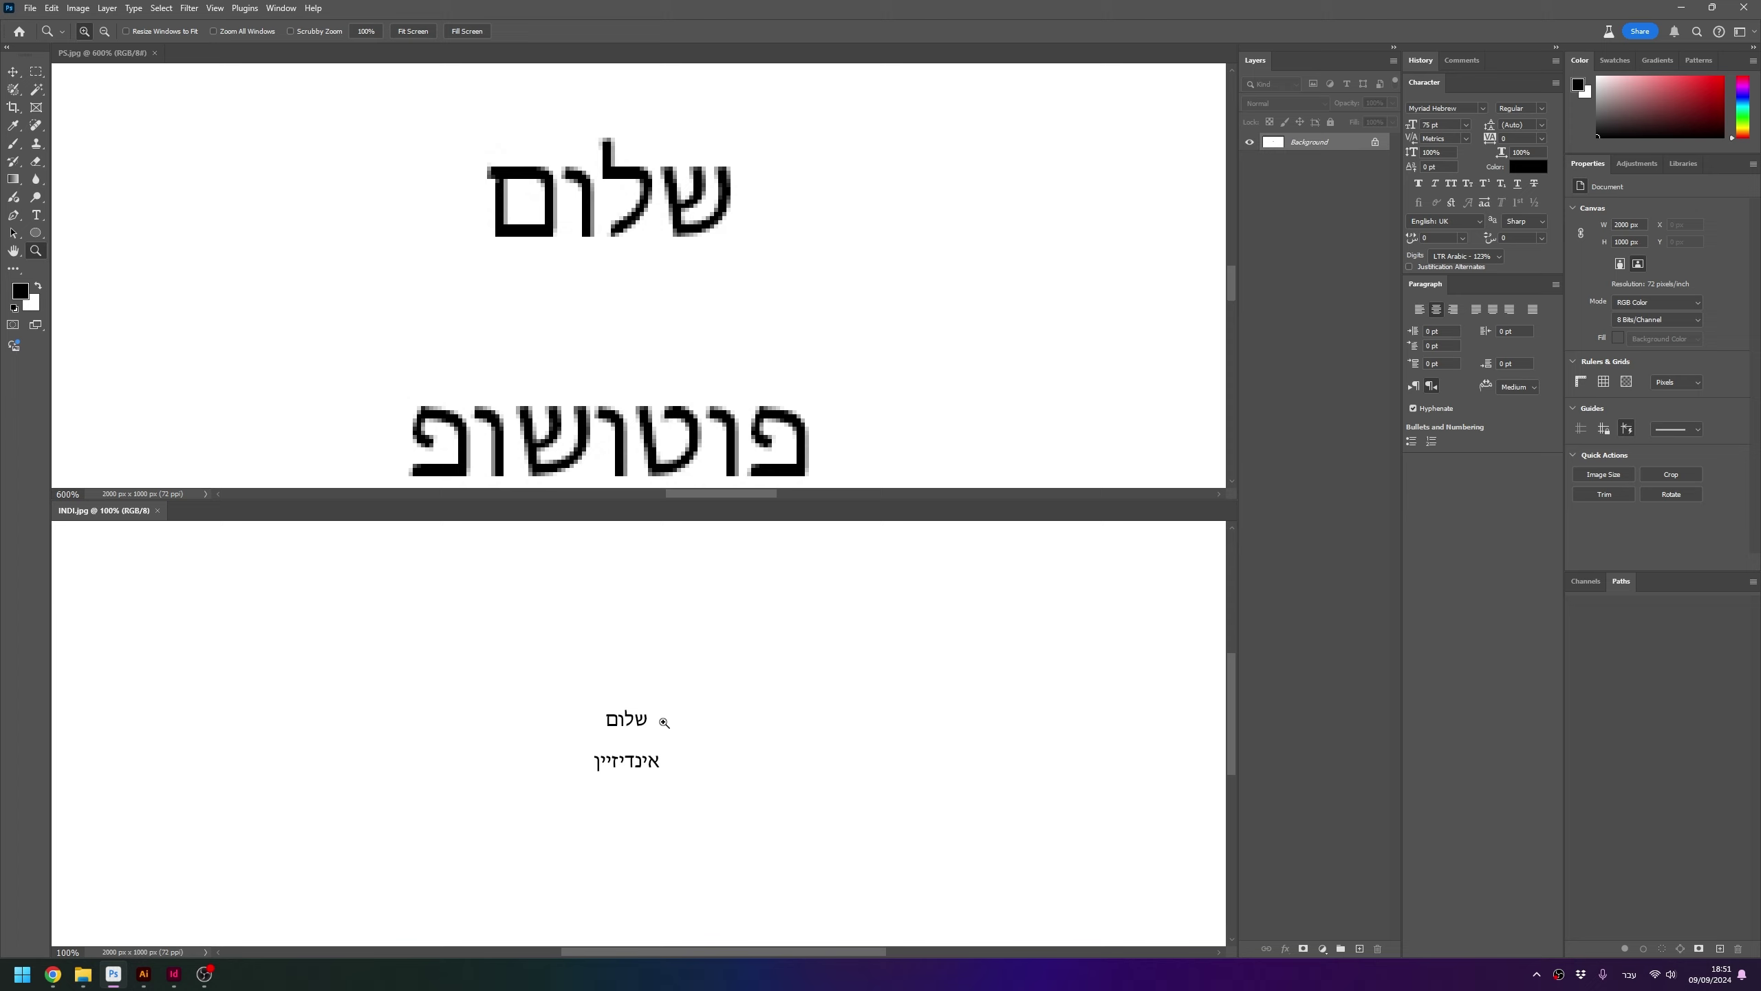
Zoom deep into שלום in both INDI.jpg and PS.jpg to compare letters
mouse_move(664, 721)
left_mouse_down()
mouse_move(610, 726)
mouse_move(636, 806)
mouse_move(609, 617)
mouse_move(614, 651)
left_mouse_up()
left_click(608, 188)
left_click(612, 188)
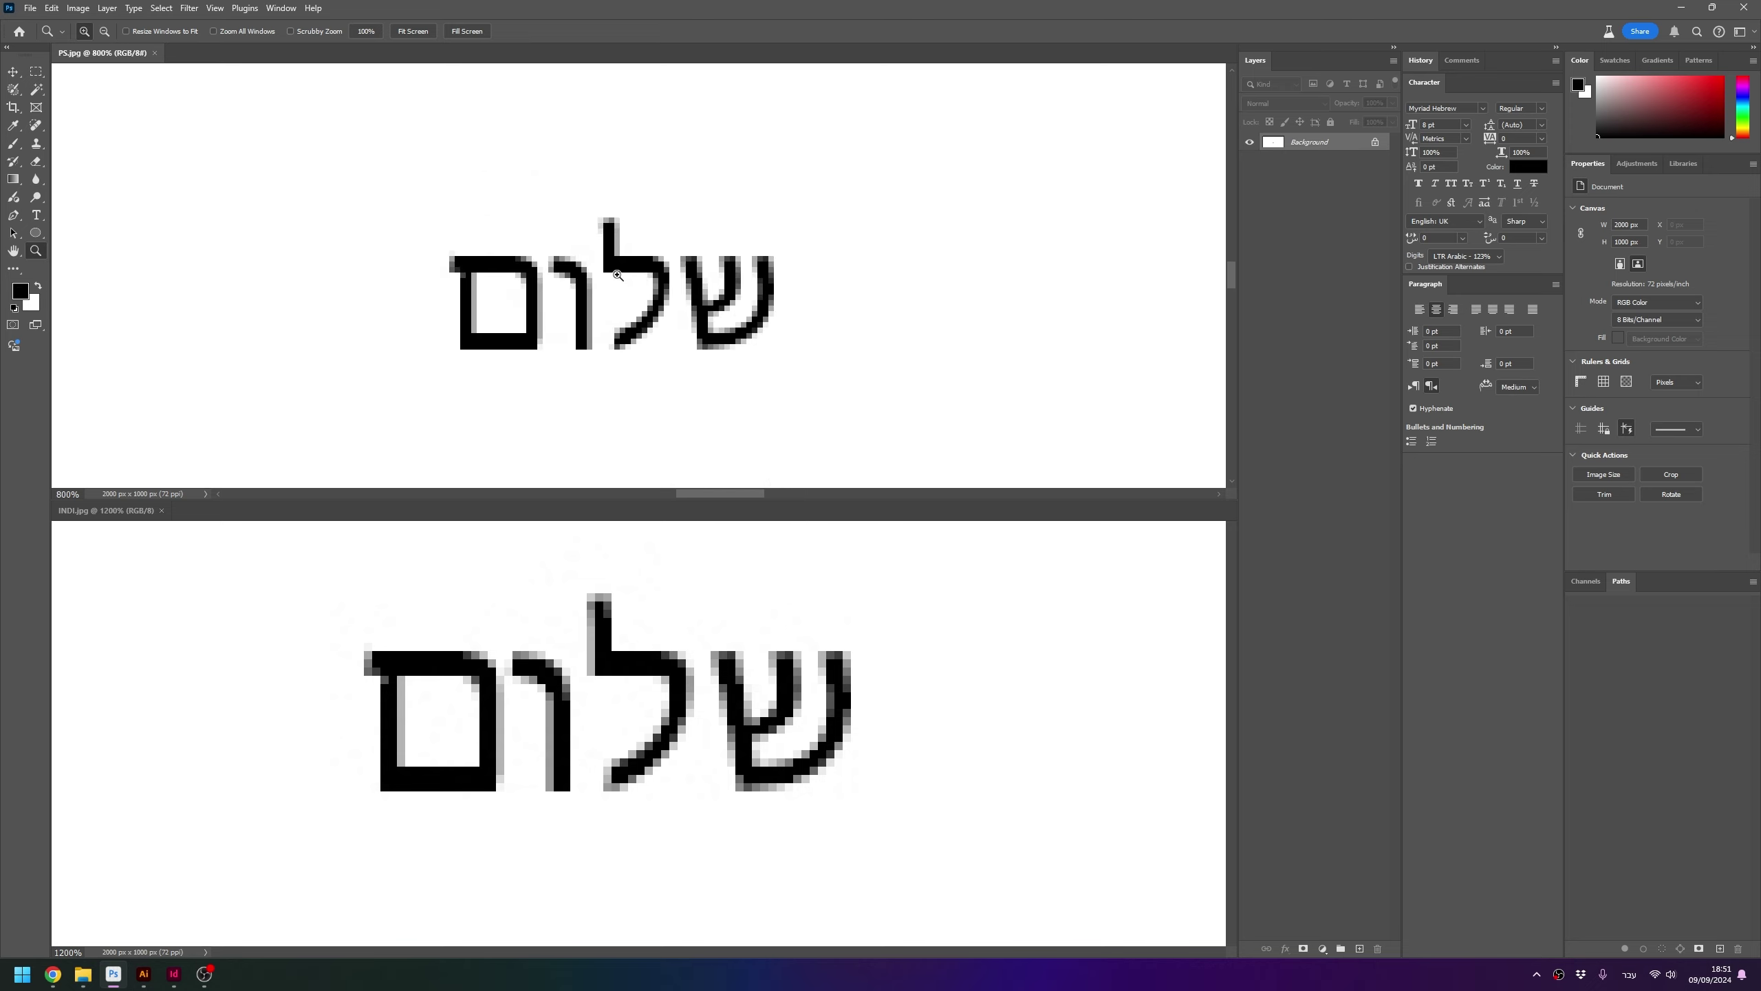
left_click(618, 275)
scroll(643, 321, "down", 1)
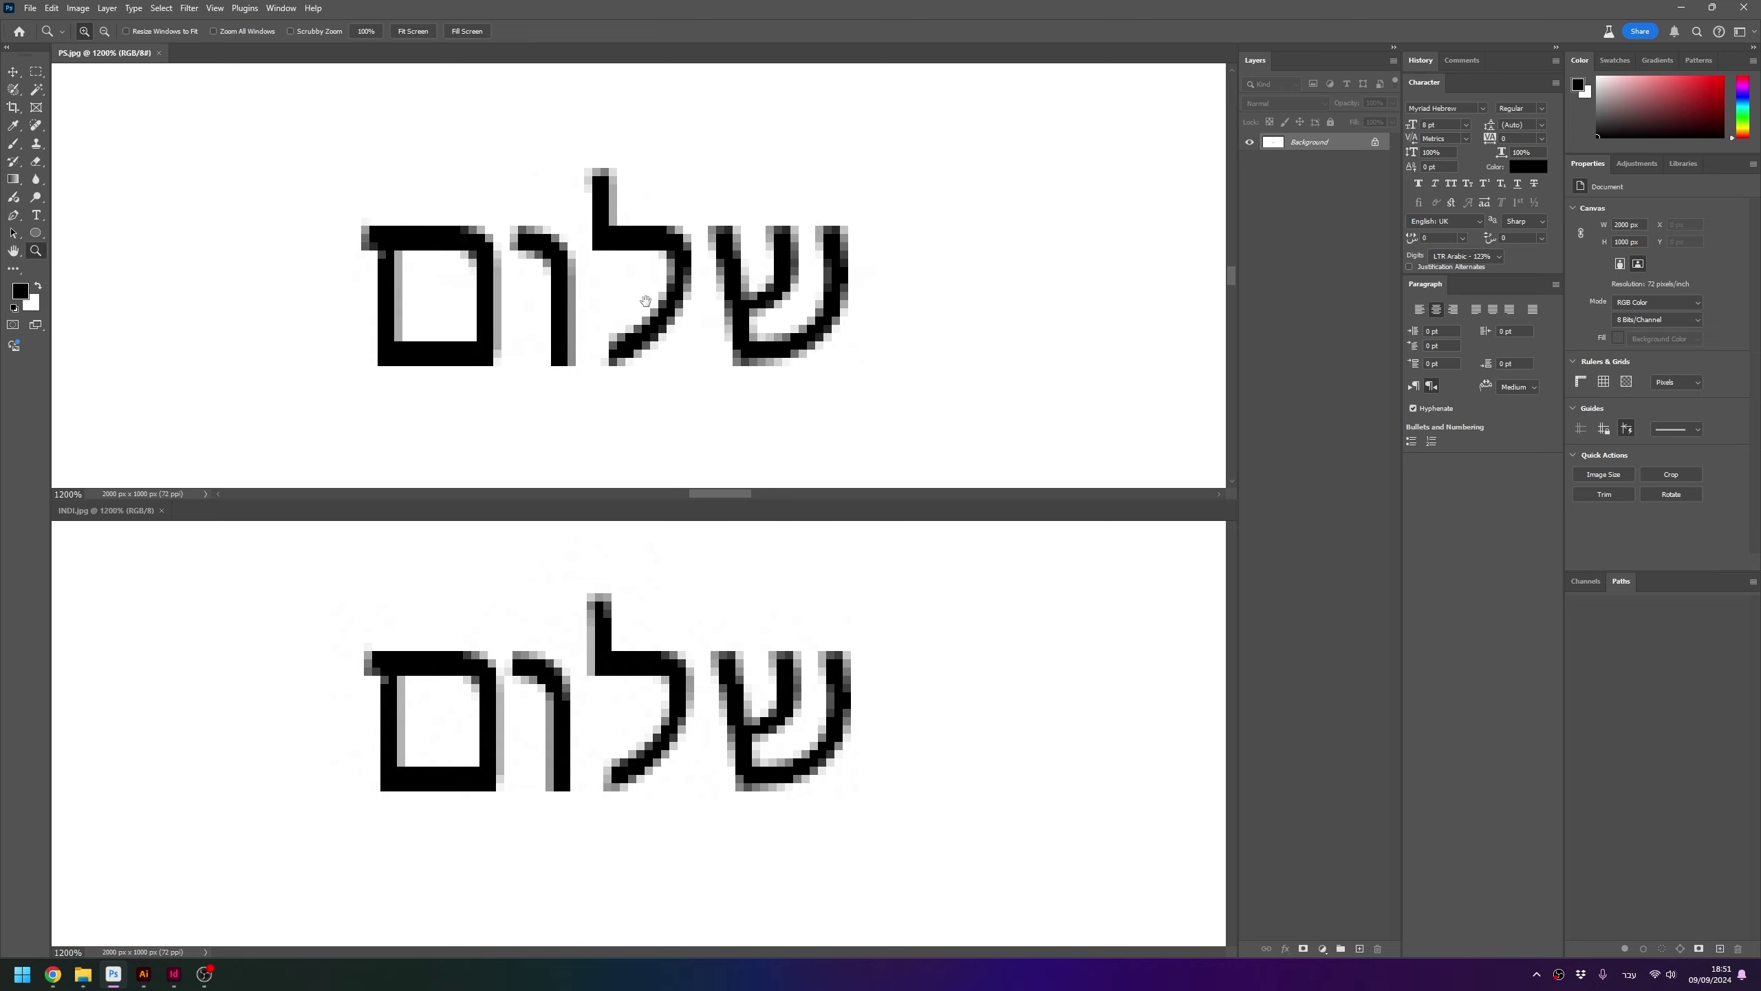
left_click(563, 666)
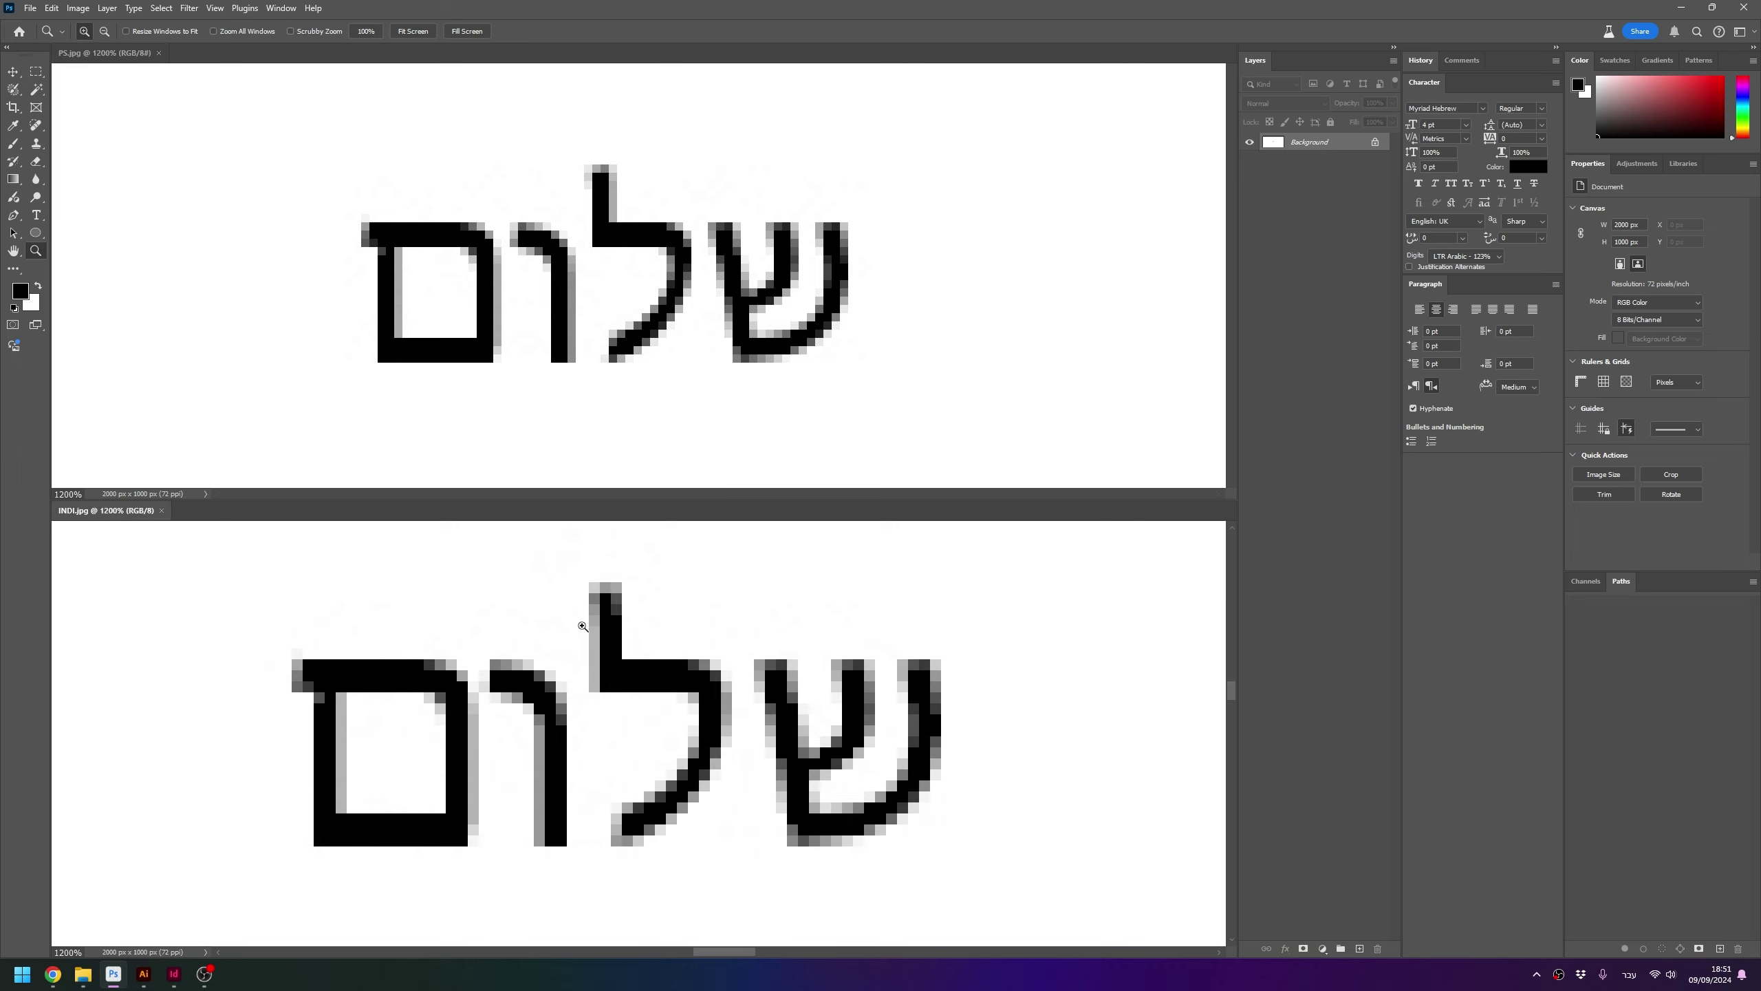
left_click(604, 598)
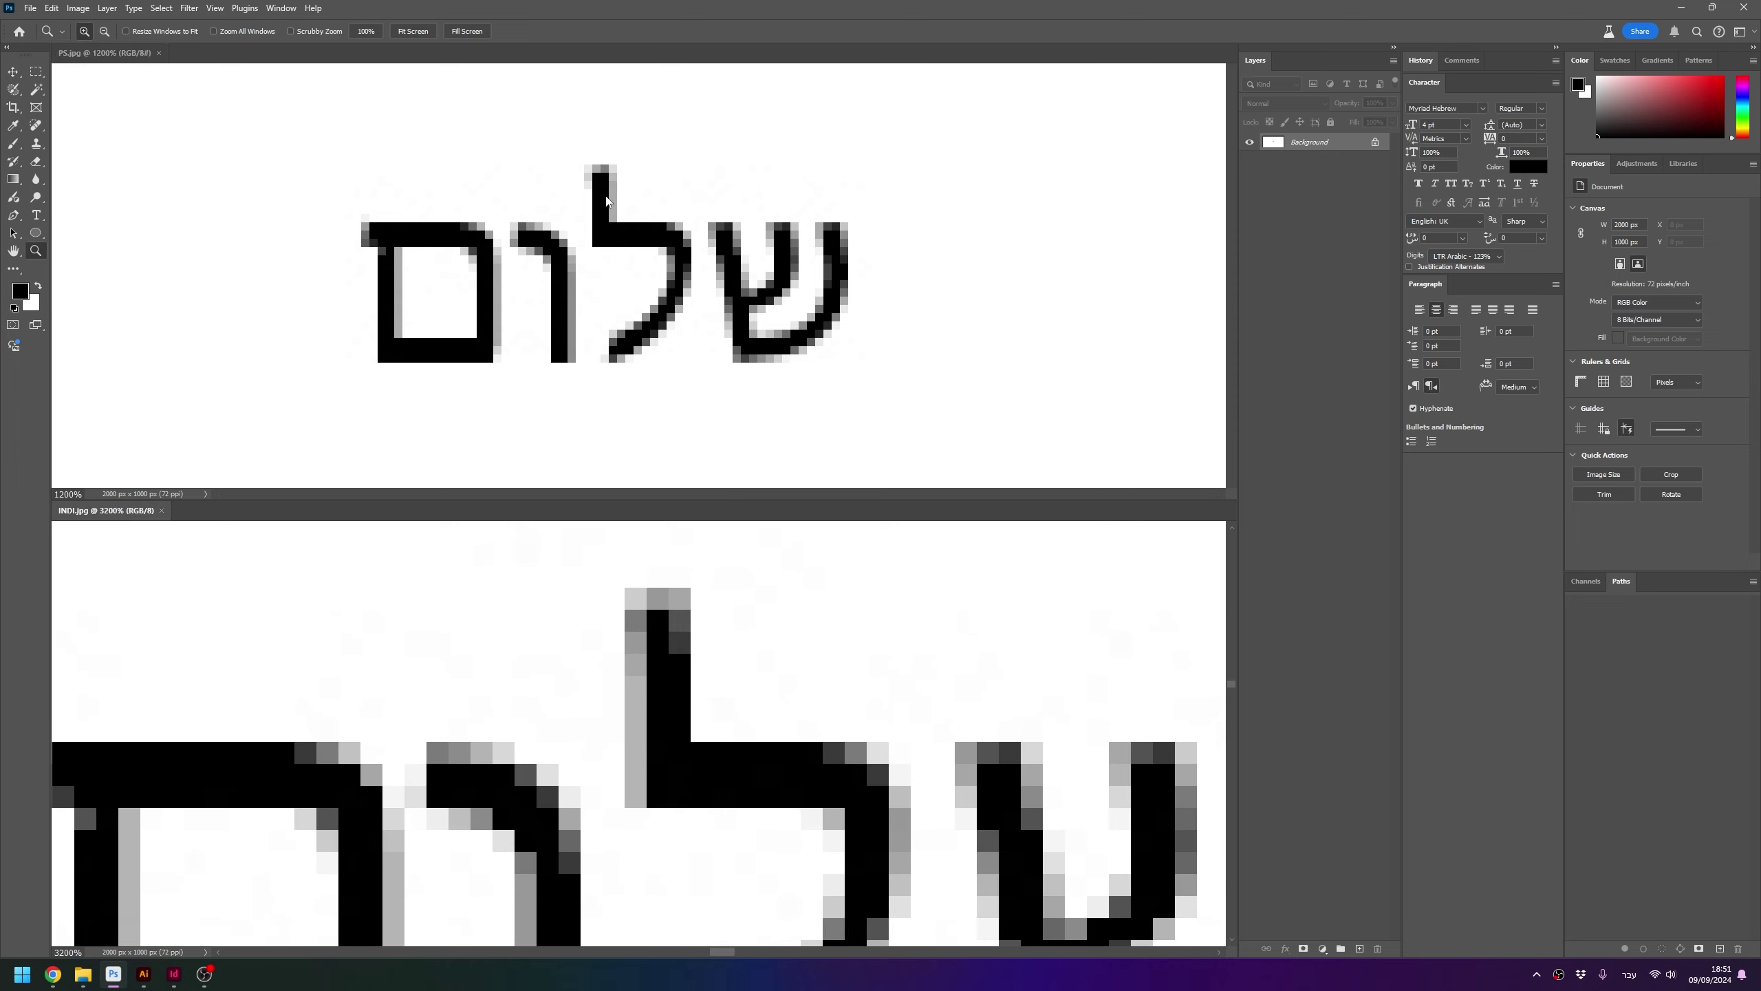
left_click(605, 178)
Pan through INDI.jpg and return both documents to actual-size view
left_click(965, 803)
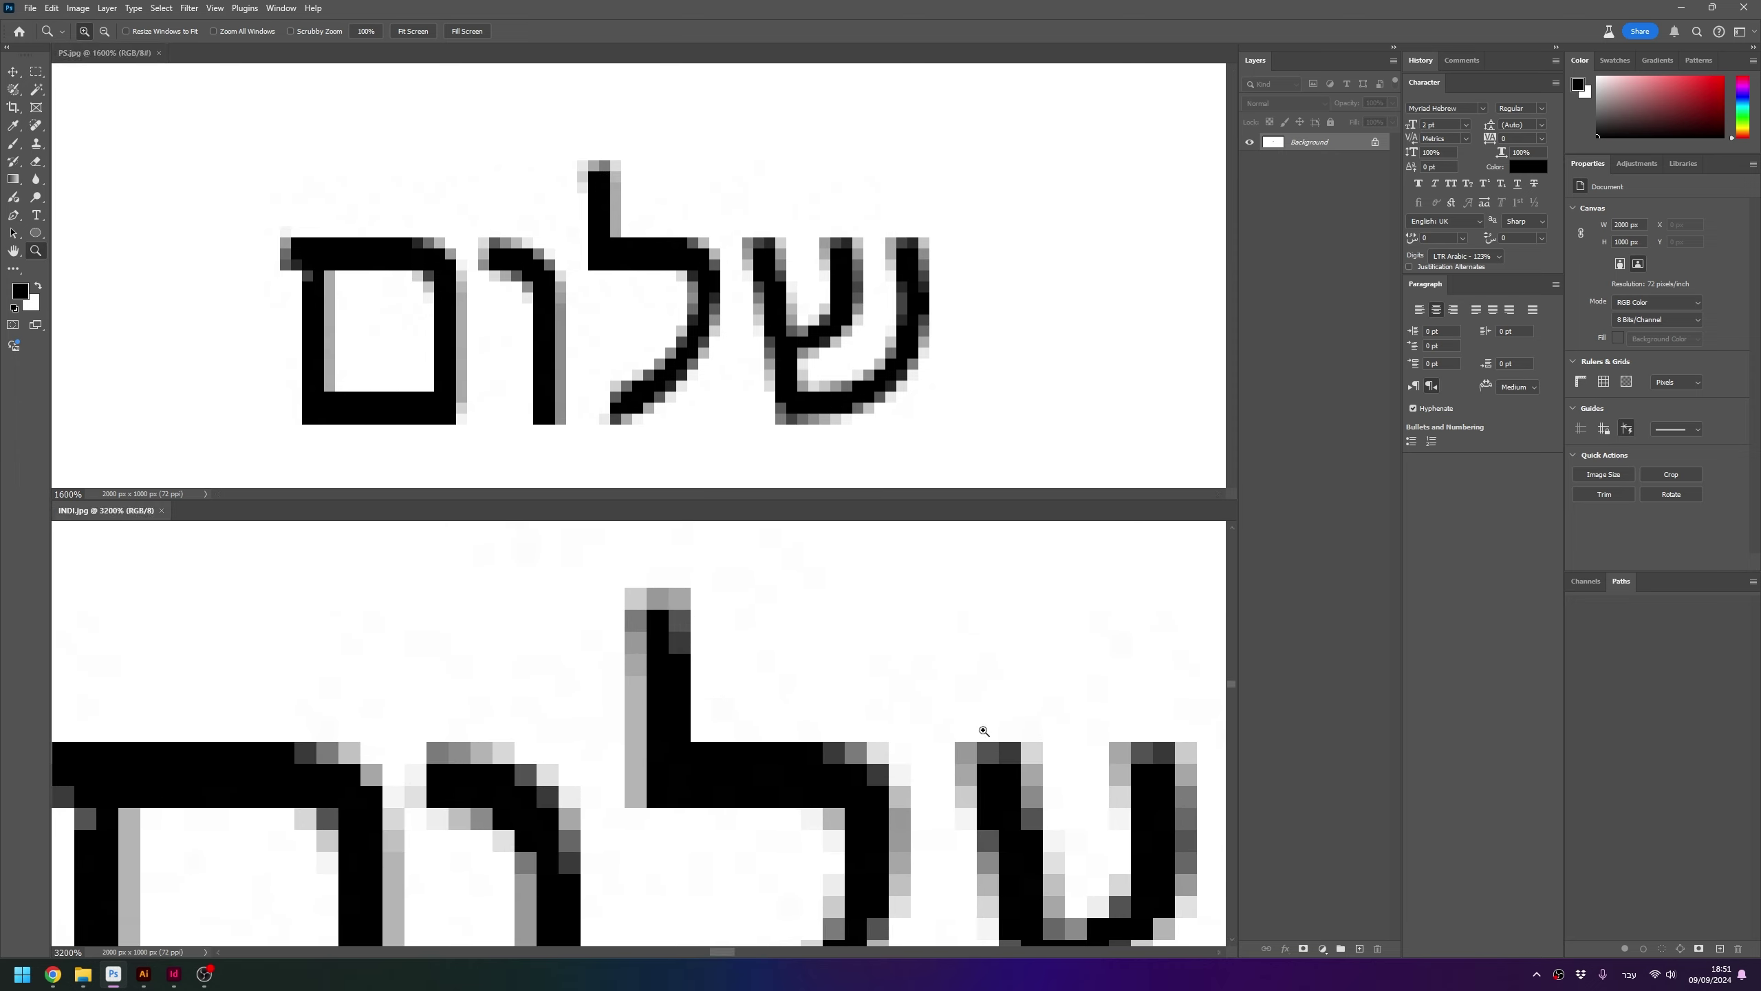
key("v")
scroll(848, 705, "down", 5)
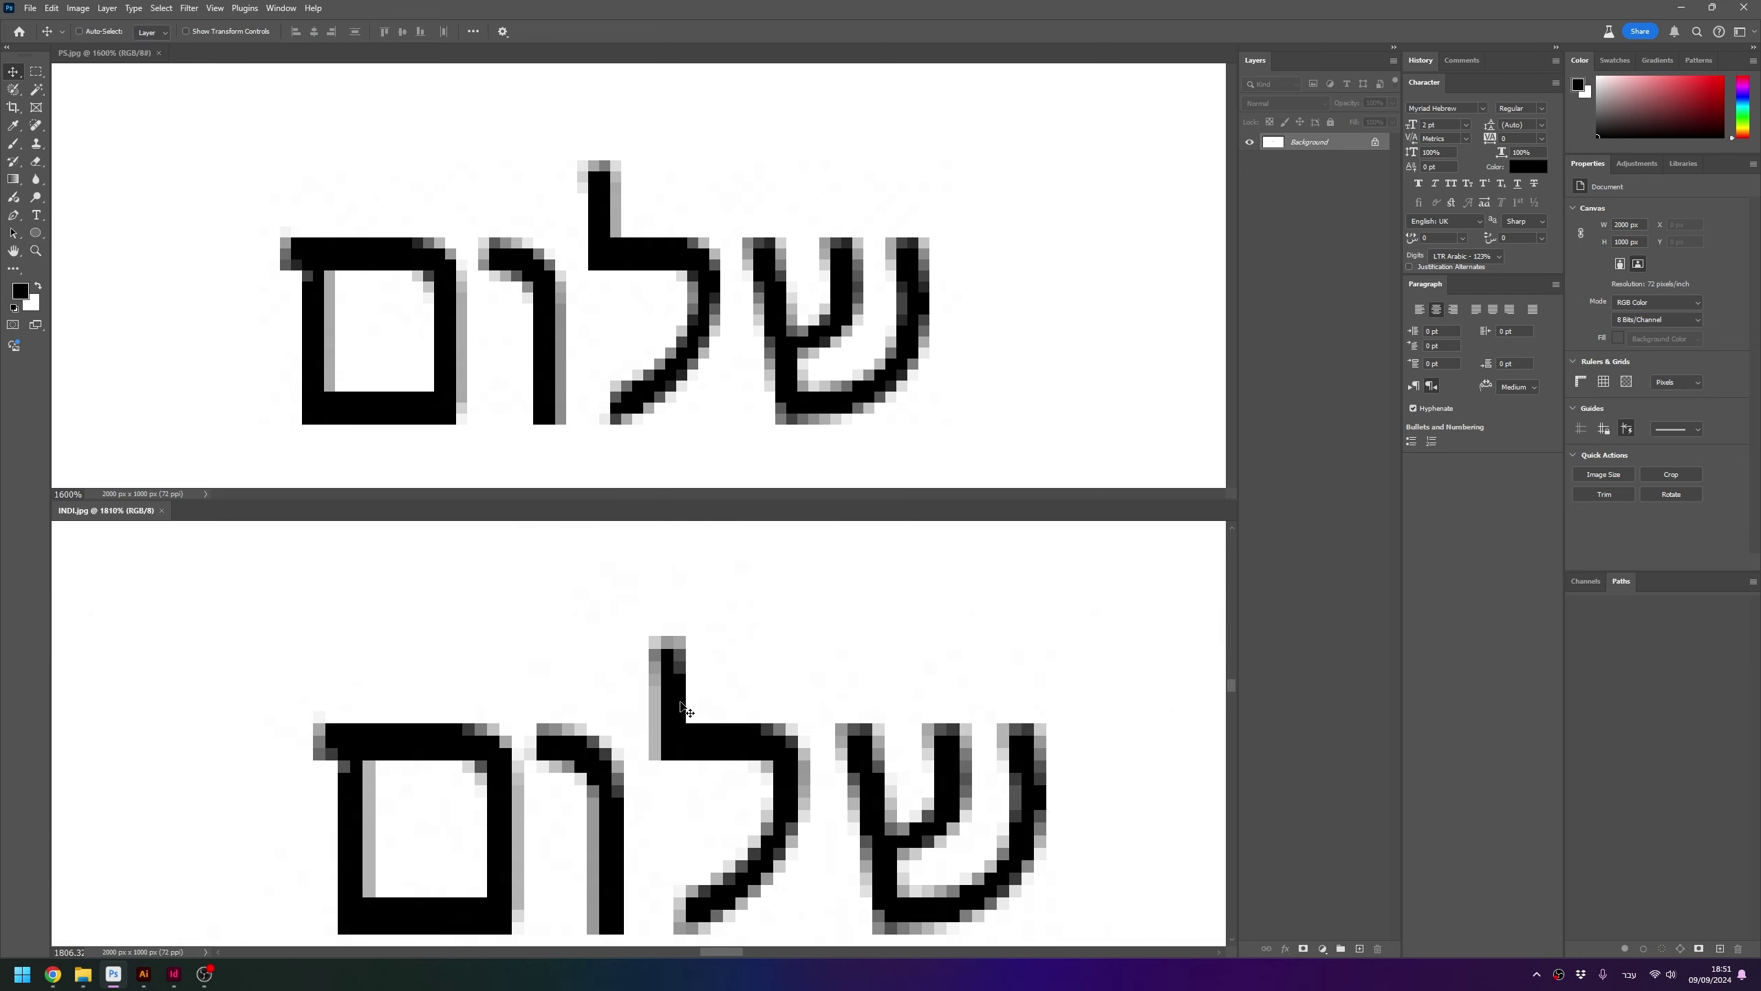
scroll(683, 390, "down", 3)
scroll(683, 391, "down", 2)
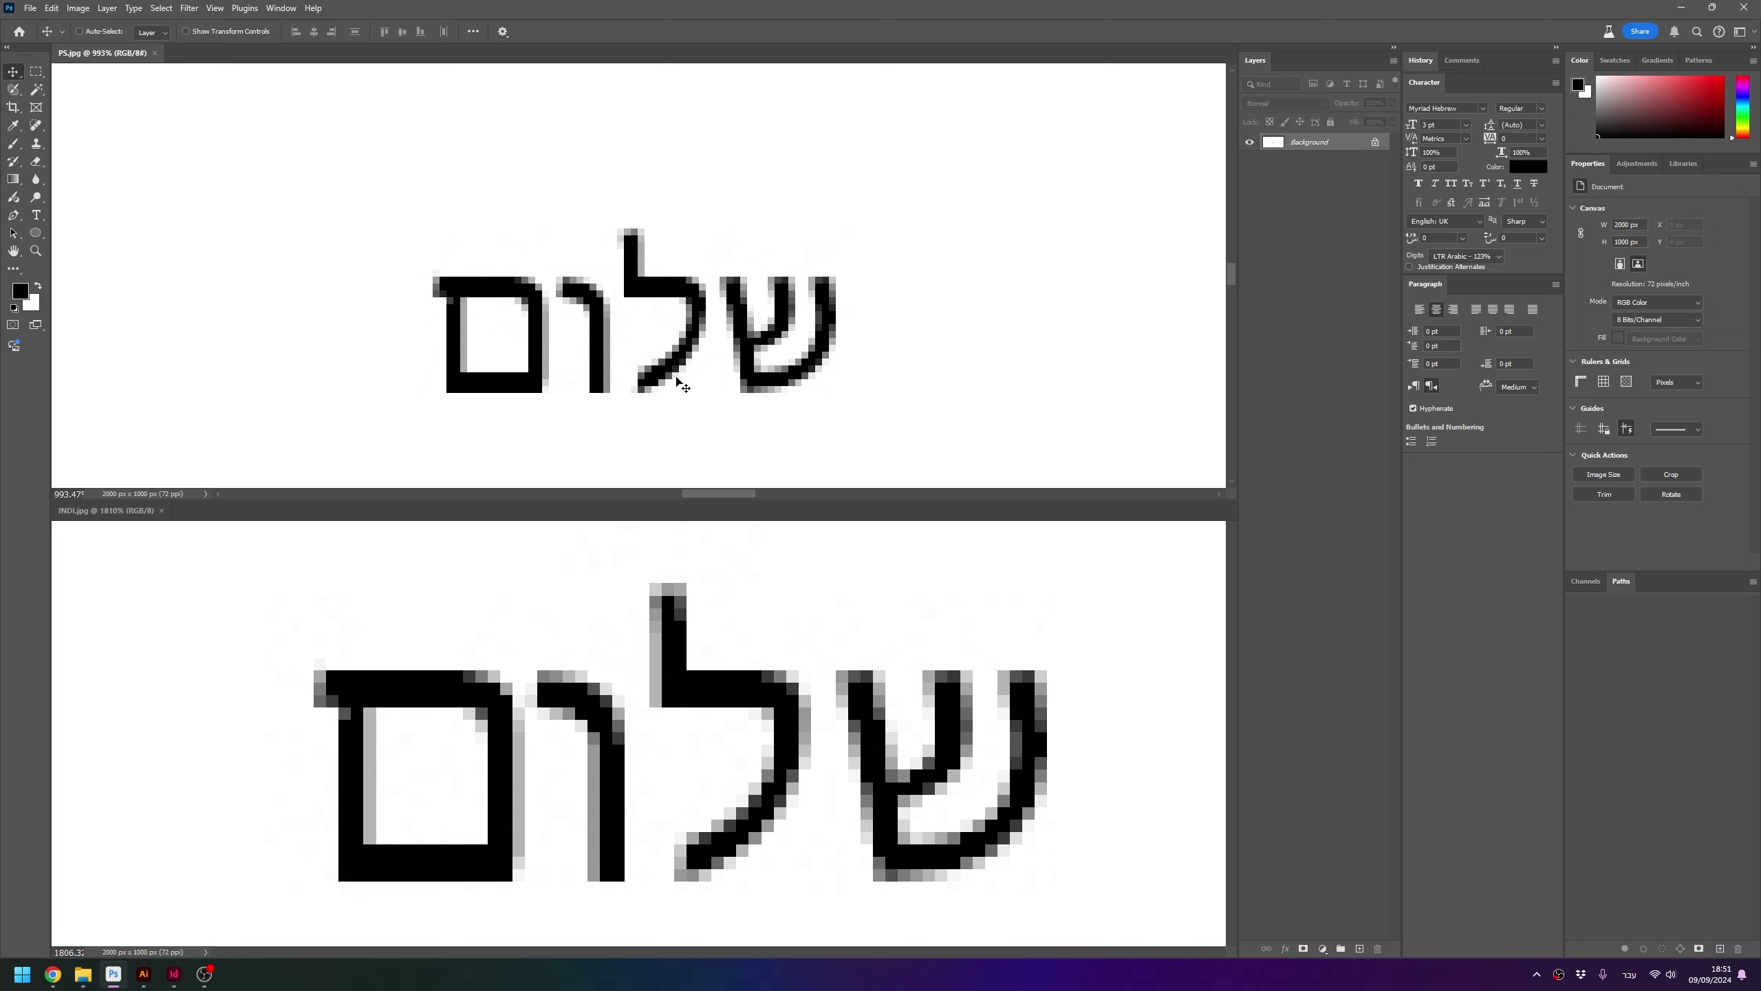
scroll(550, 734, "down", 2)
scroll(693, 681, "down", 1)
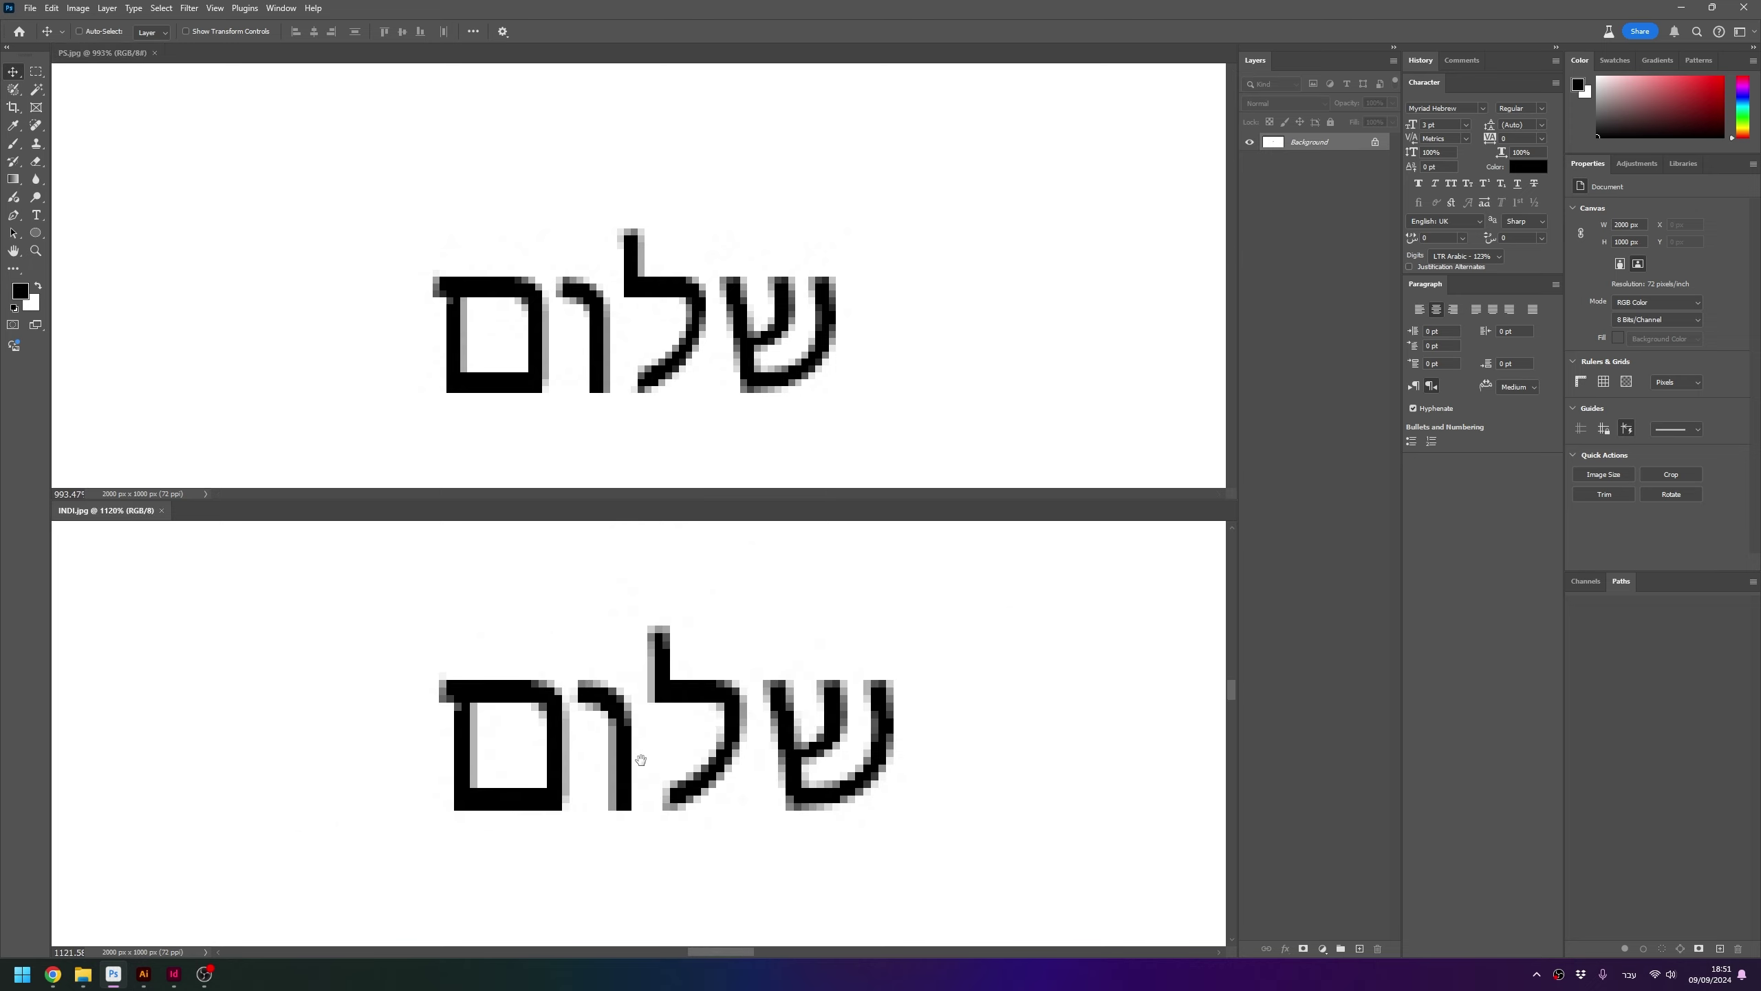
scroll(666, 708, "down", 1)
scroll(644, 727, "down", 1)
scroll(658, 723, "down", 1)
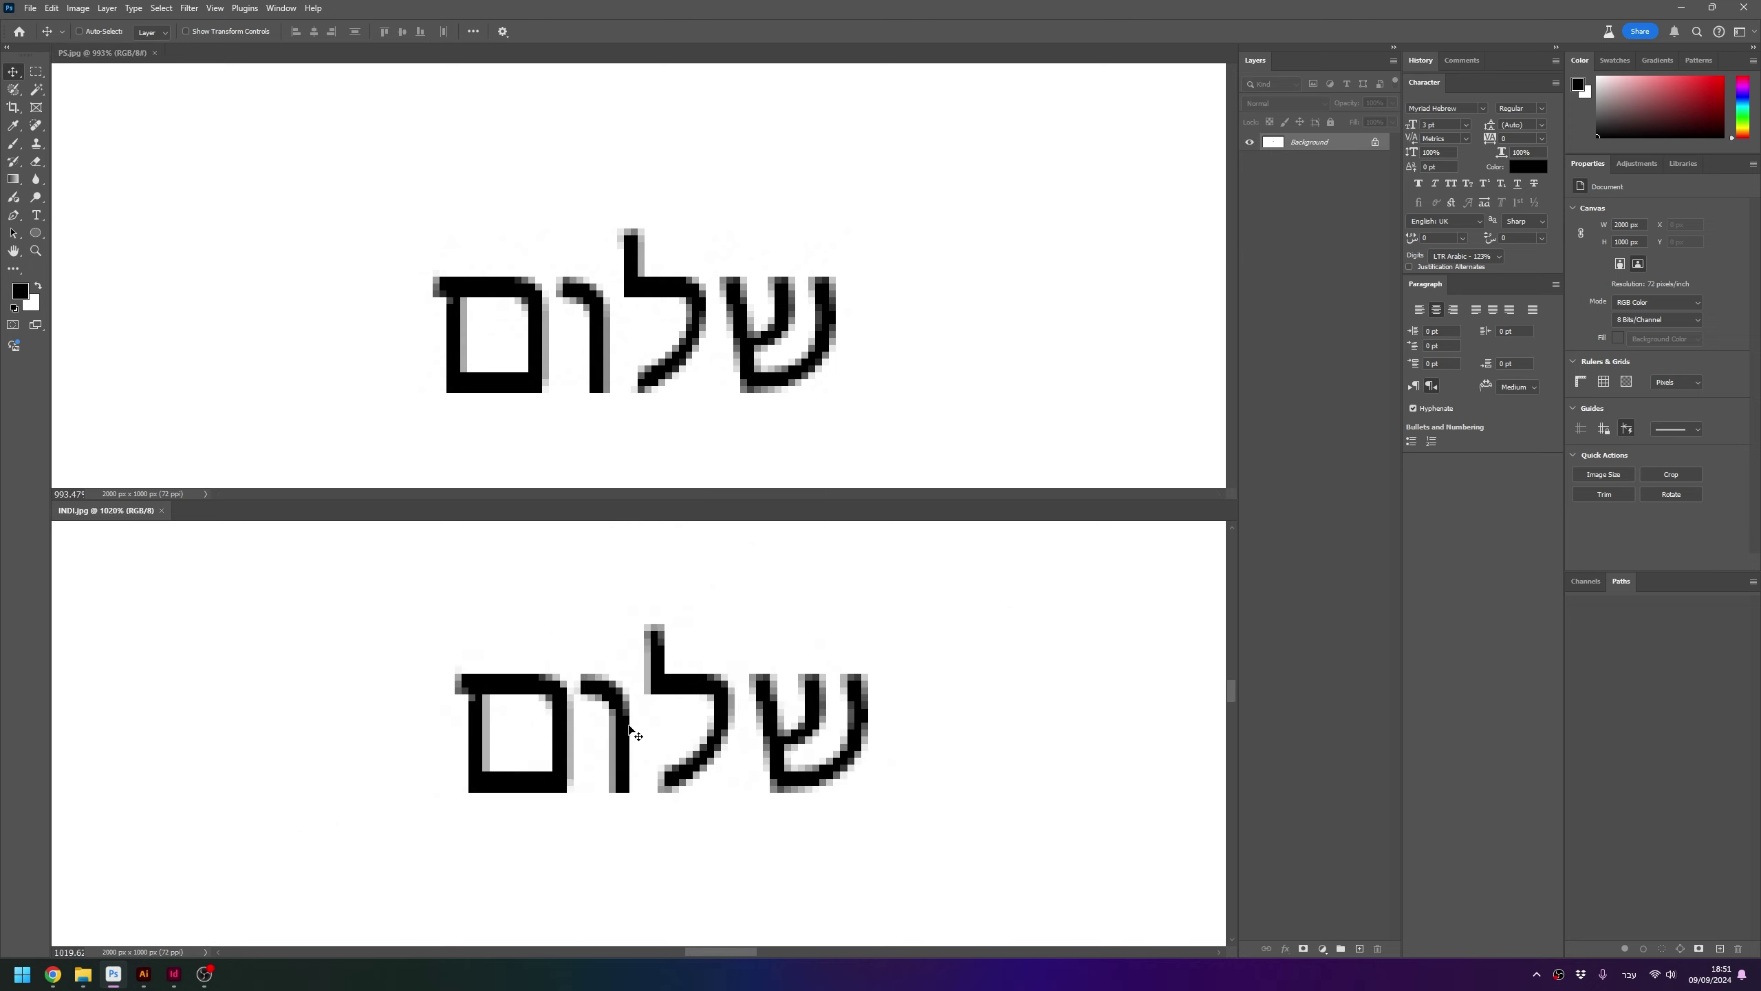
key("ctrl+1")
key("ctrl+1")
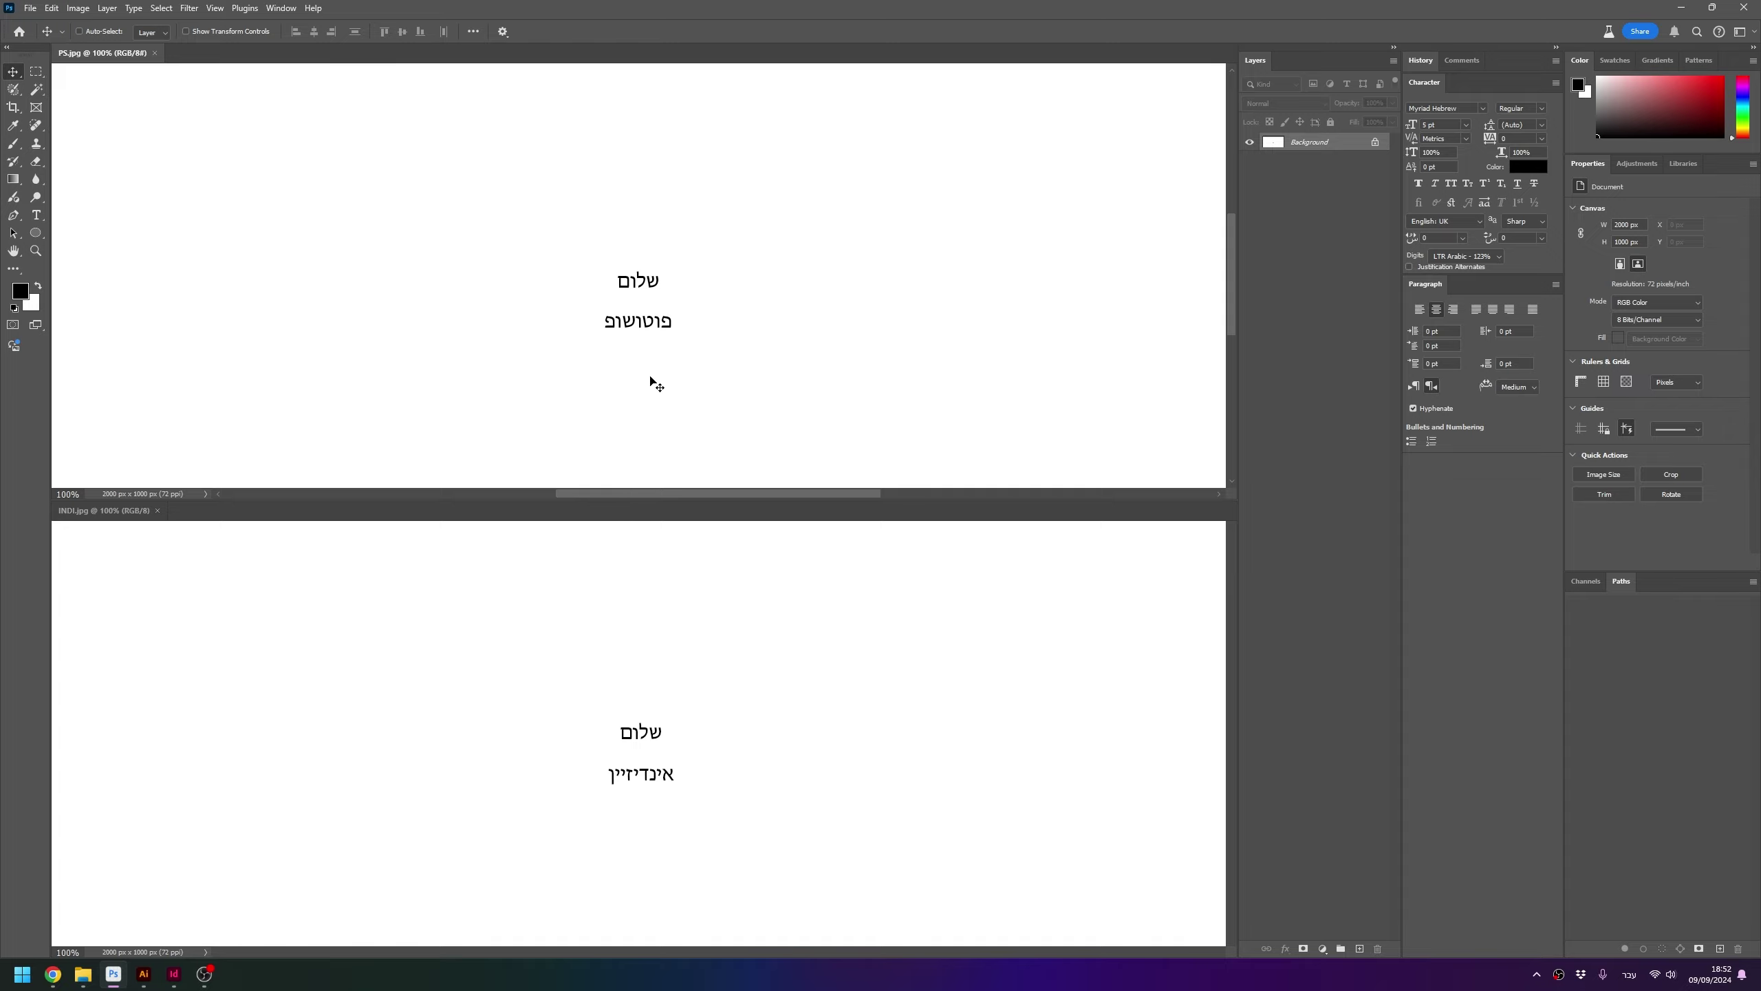
Close the Photoshop comparison documents and open InDesign's Export dialog
key("z")
left_click(651, 337)
key("ctrl+w")
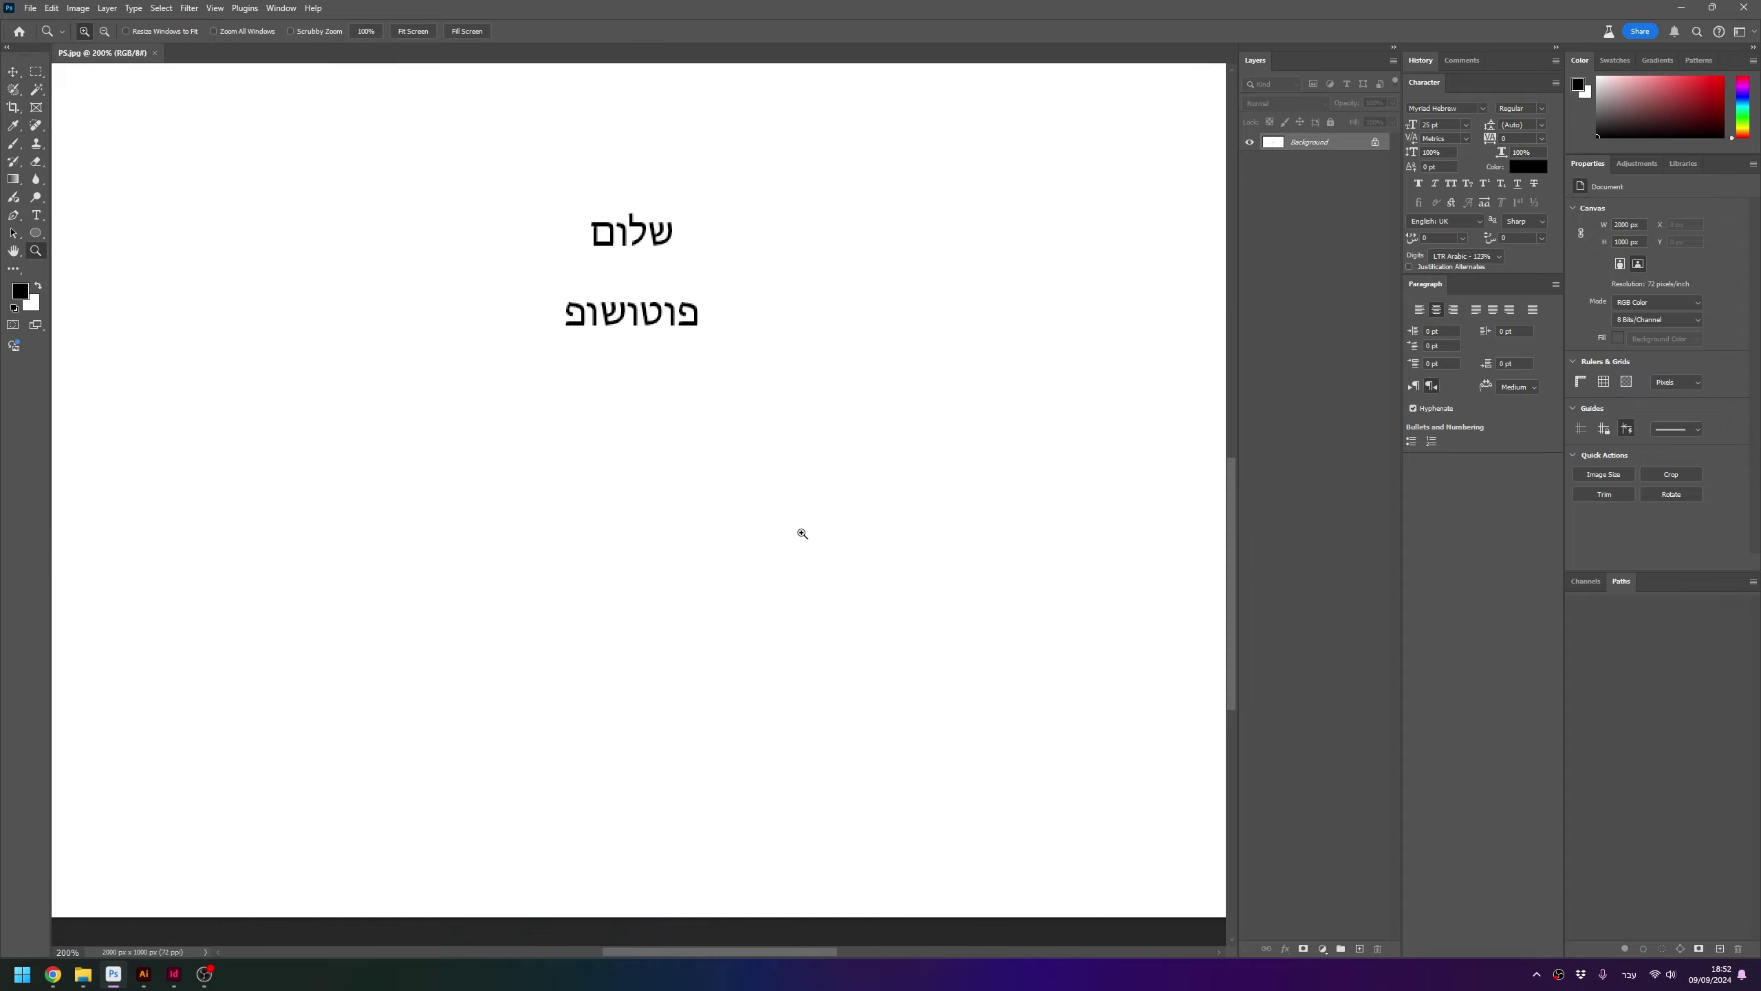
key("ctrl+w")
key("alt+Tab")
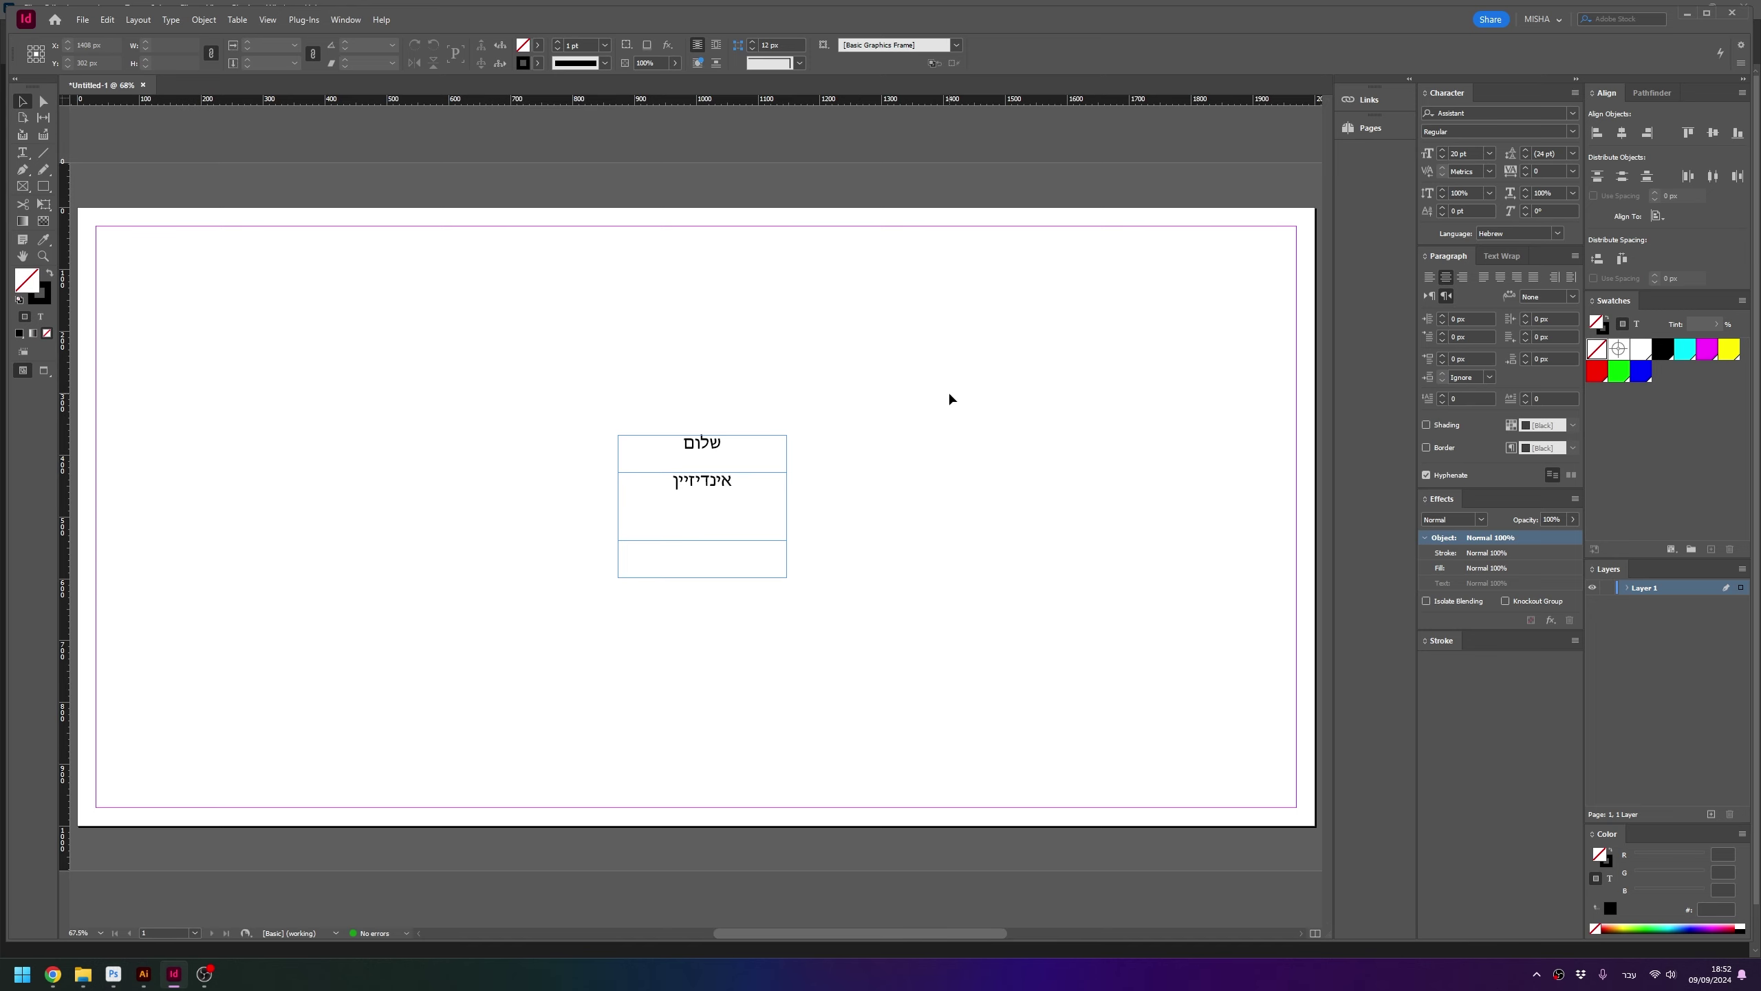
key("ctrl+e")
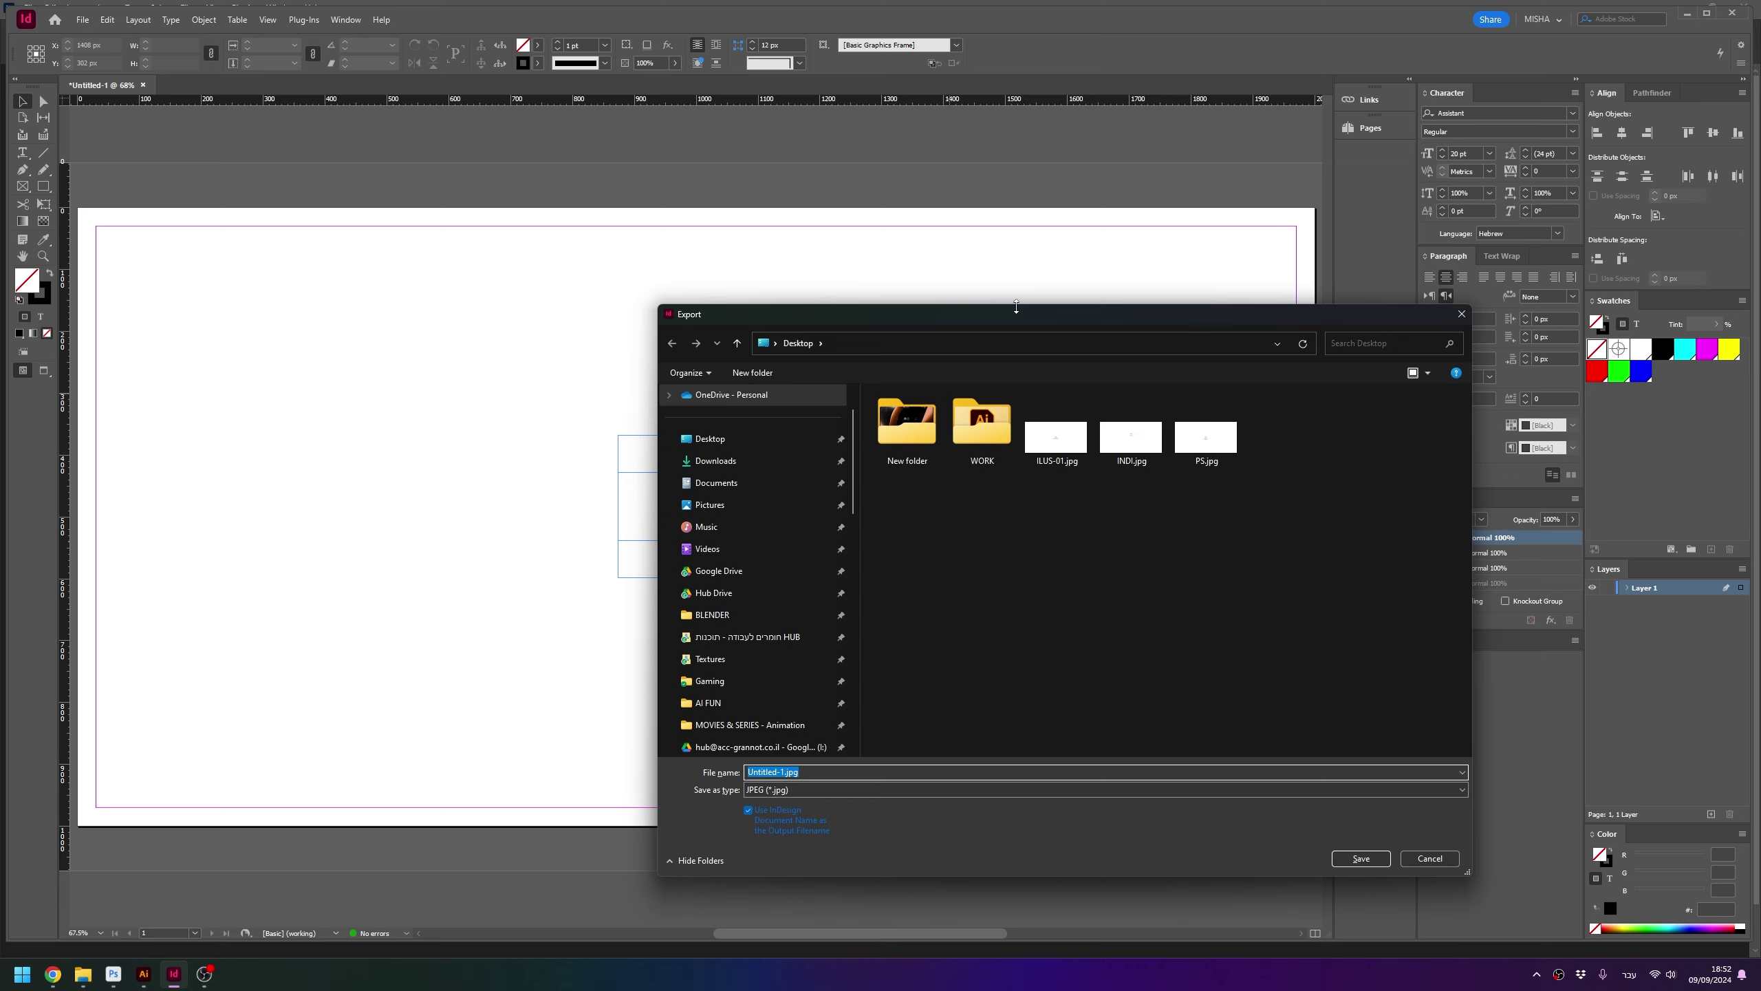
Export the page as interactive PDF Untitled-1.pdf with Maximum JPEG compression quality
left_click_drag(1017, 306, 870, 225)
left_click(686, 709)
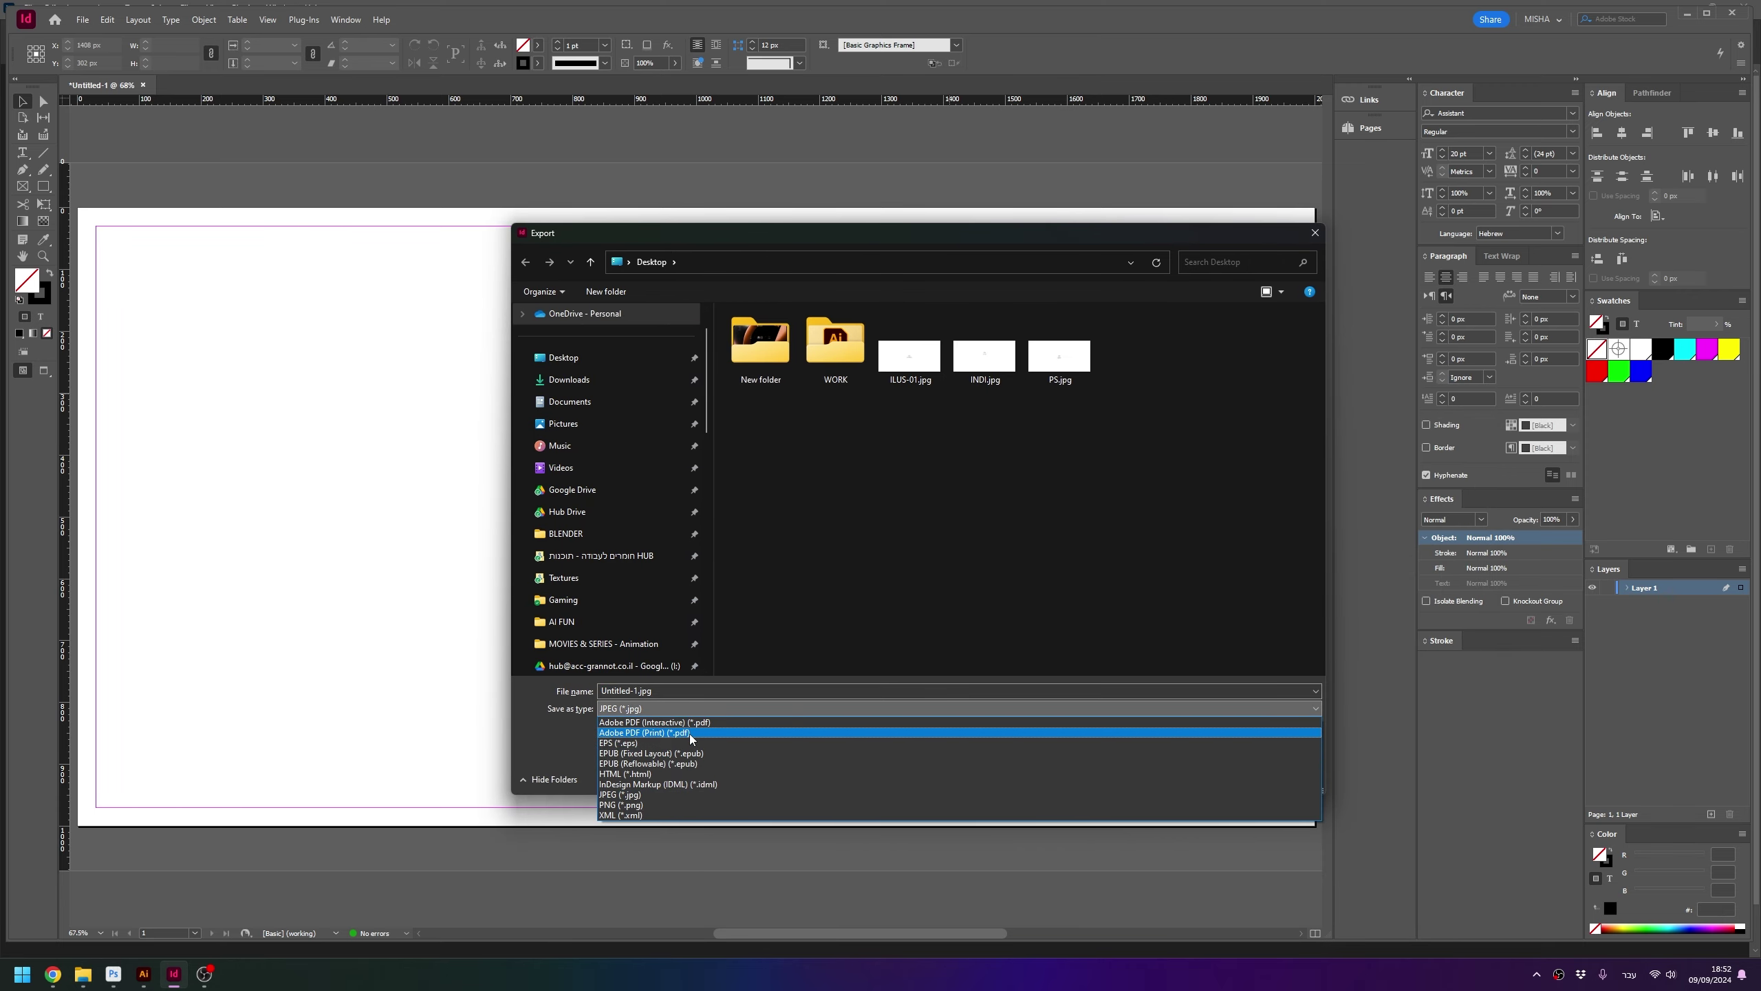
left_click(689, 732)
left_click(1218, 774)
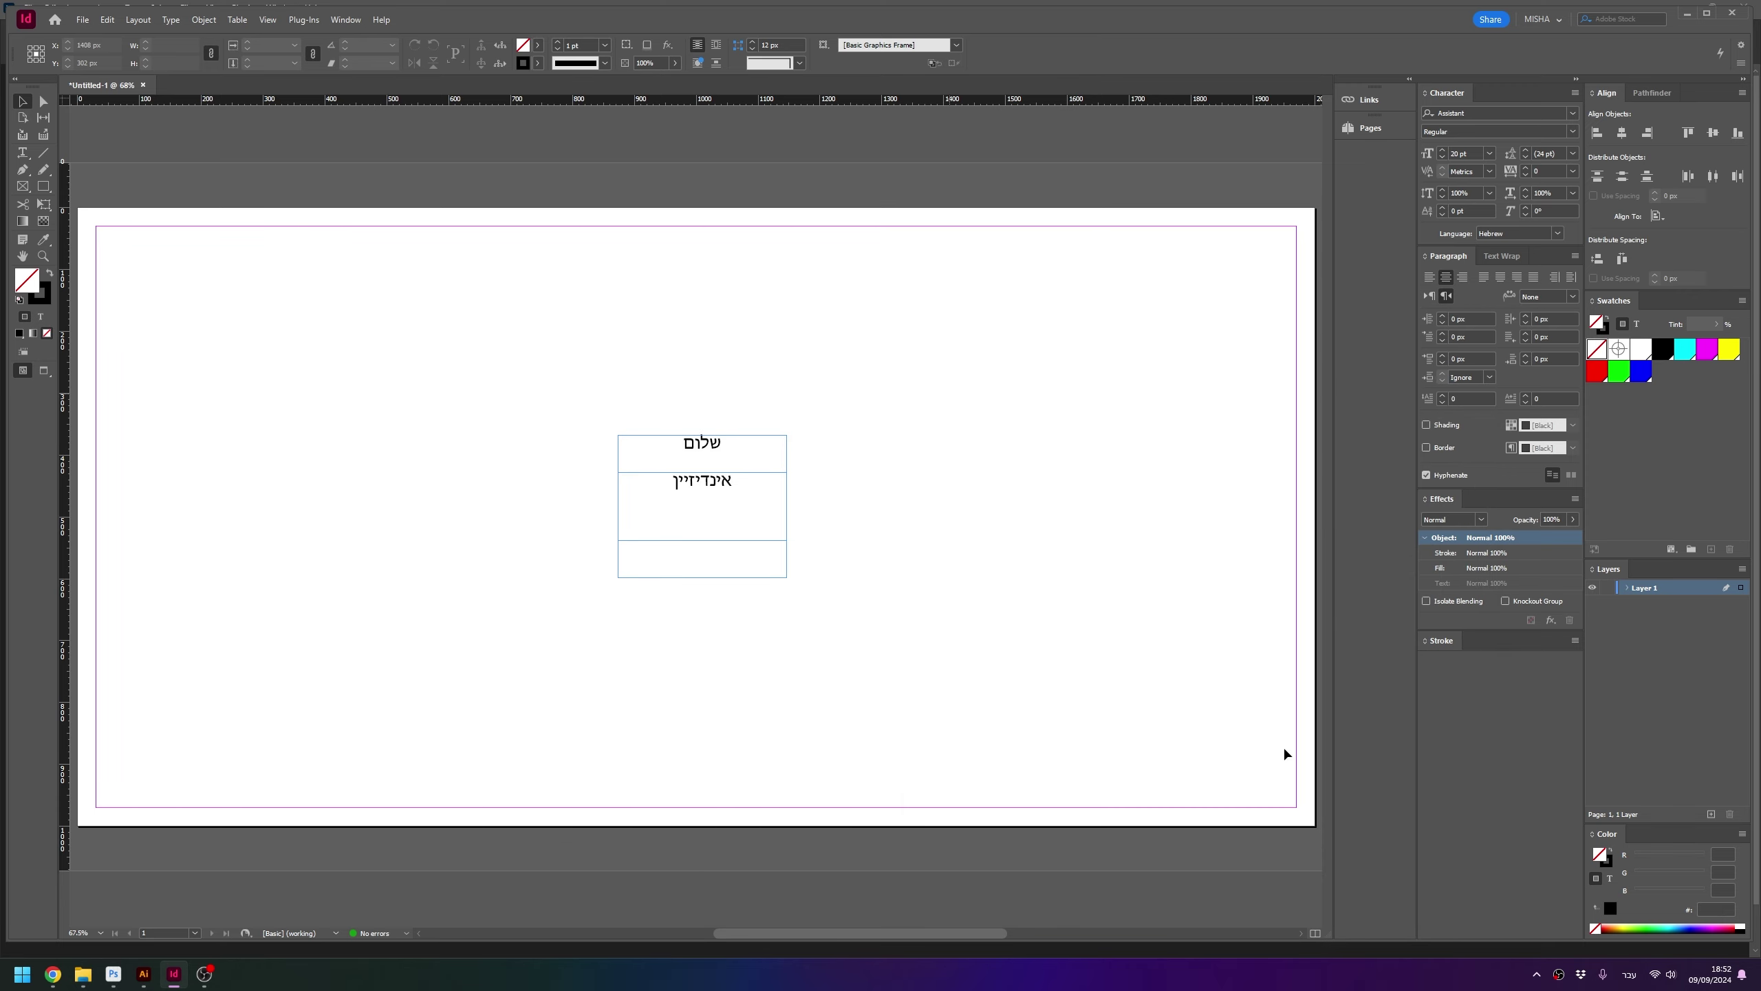
left_click(687, 326)
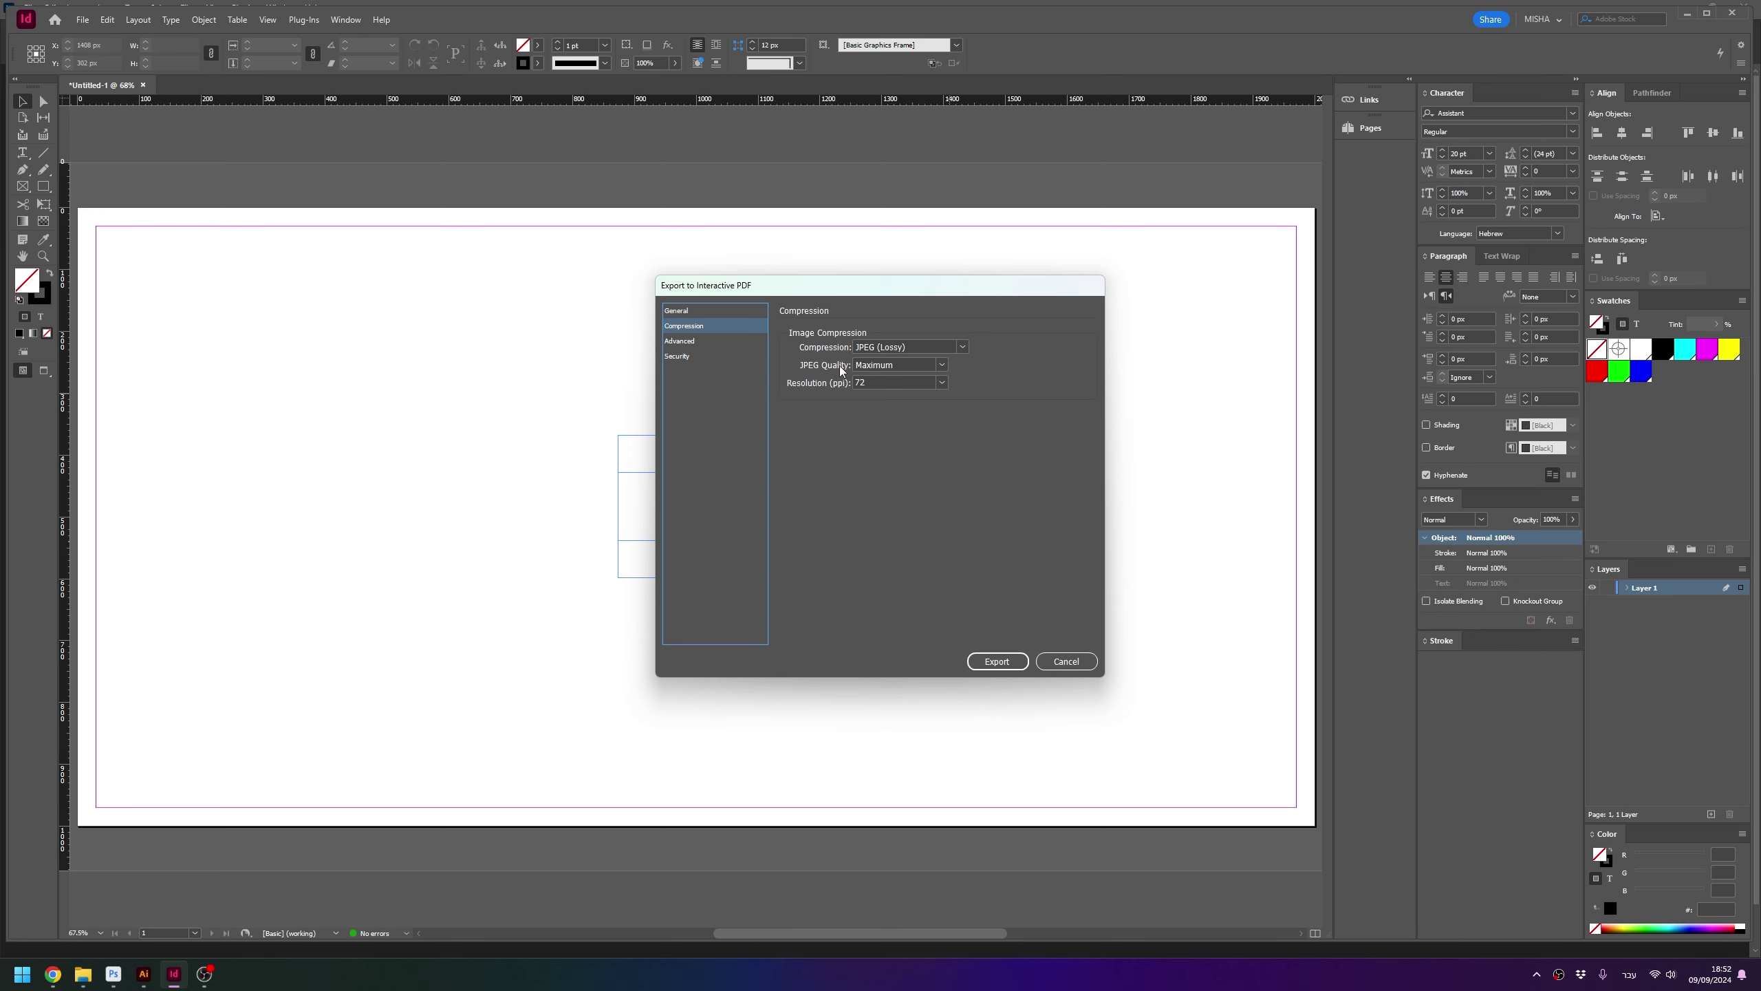
left_click(921, 366)
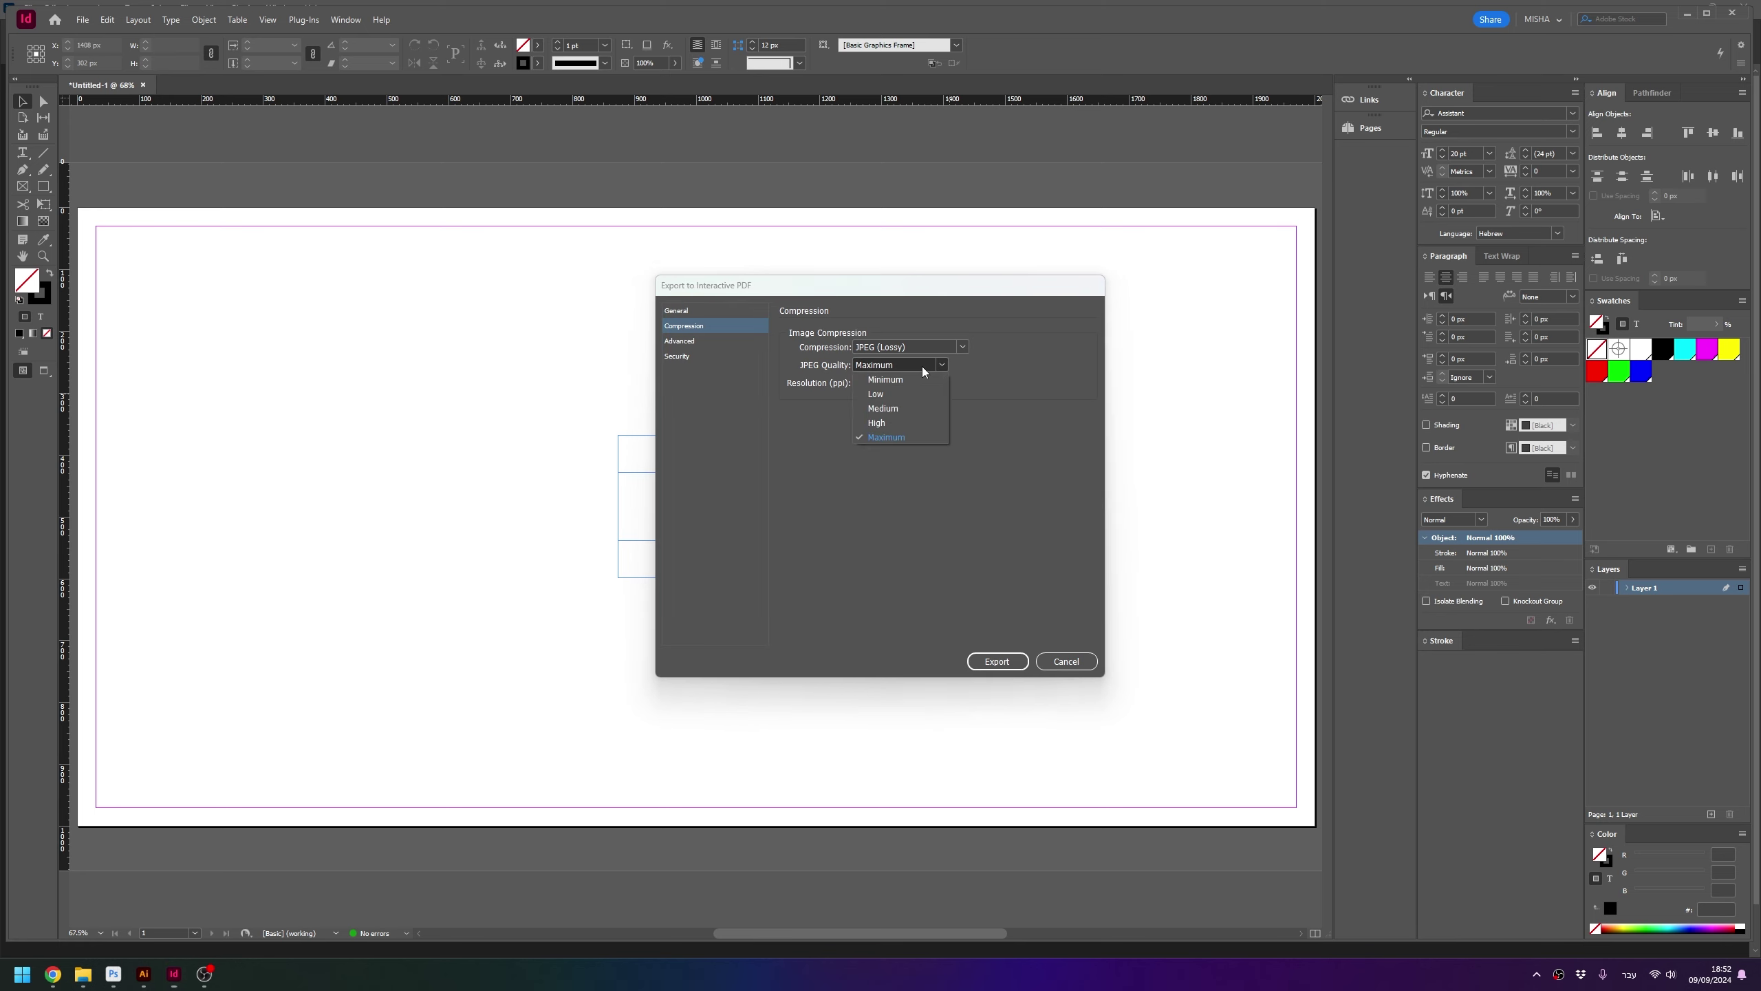
left_click(892, 437)
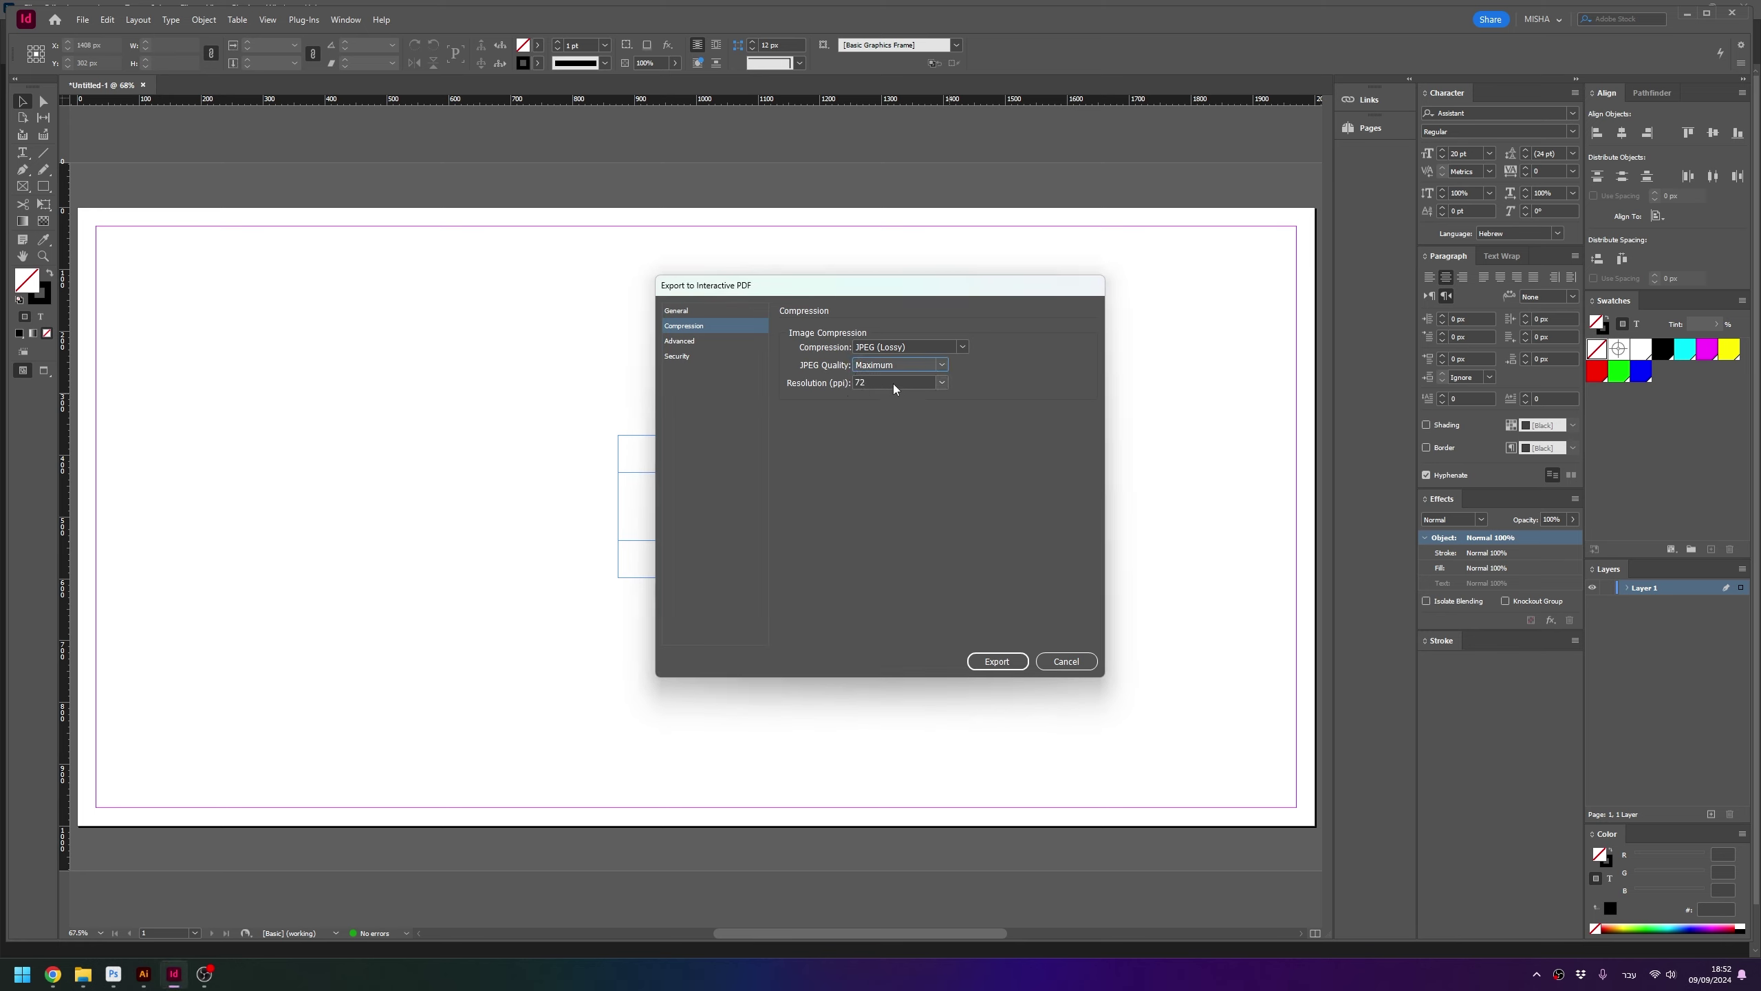
left_click(1005, 663)
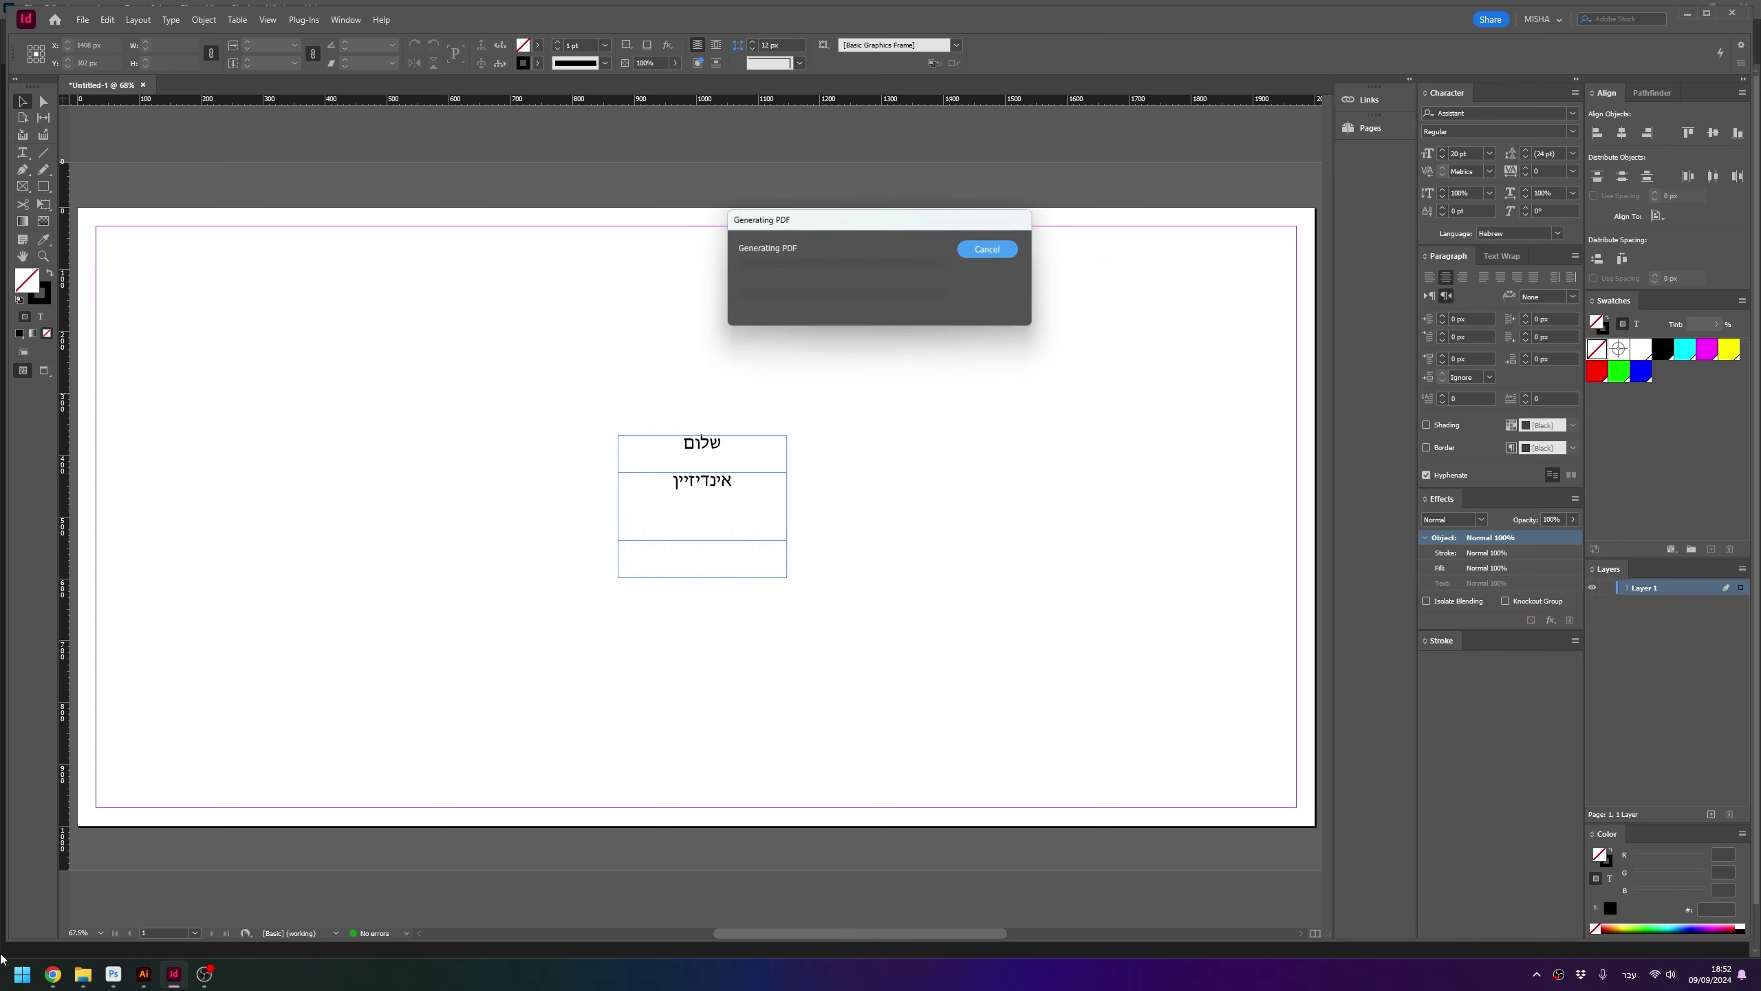
Preview the PDF, check that שלום is selectable text, and close it
left_click(113, 975)
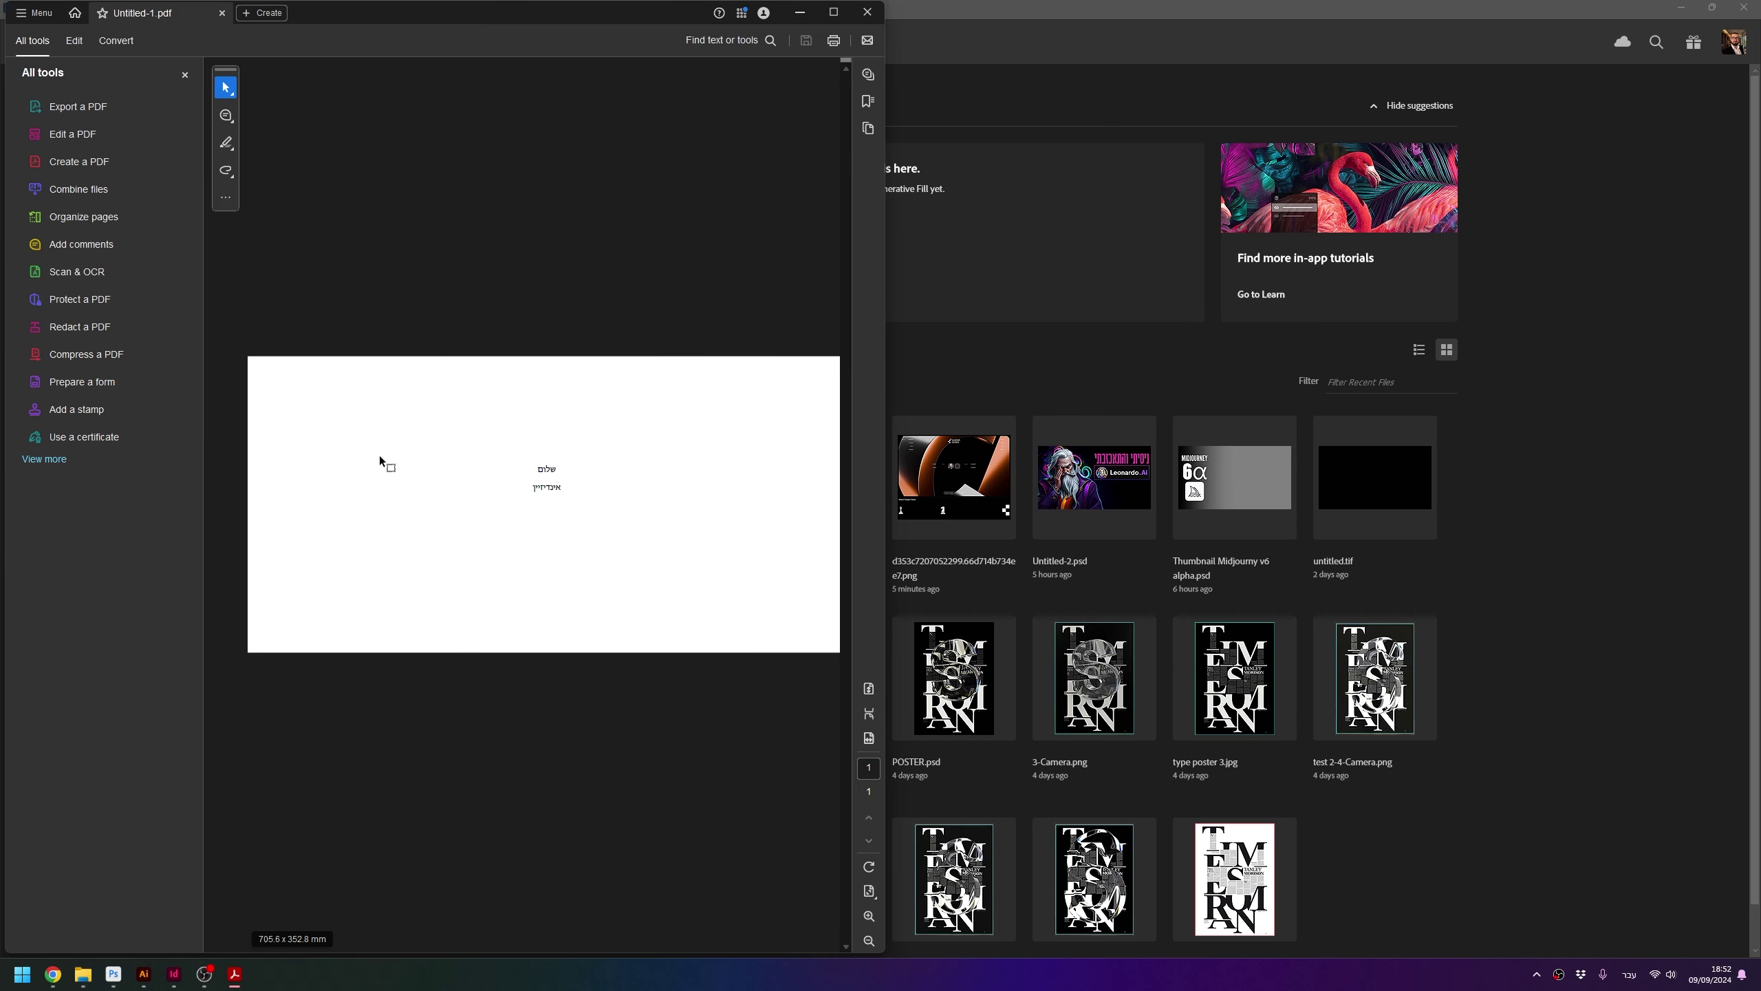
double_click(559, 488)
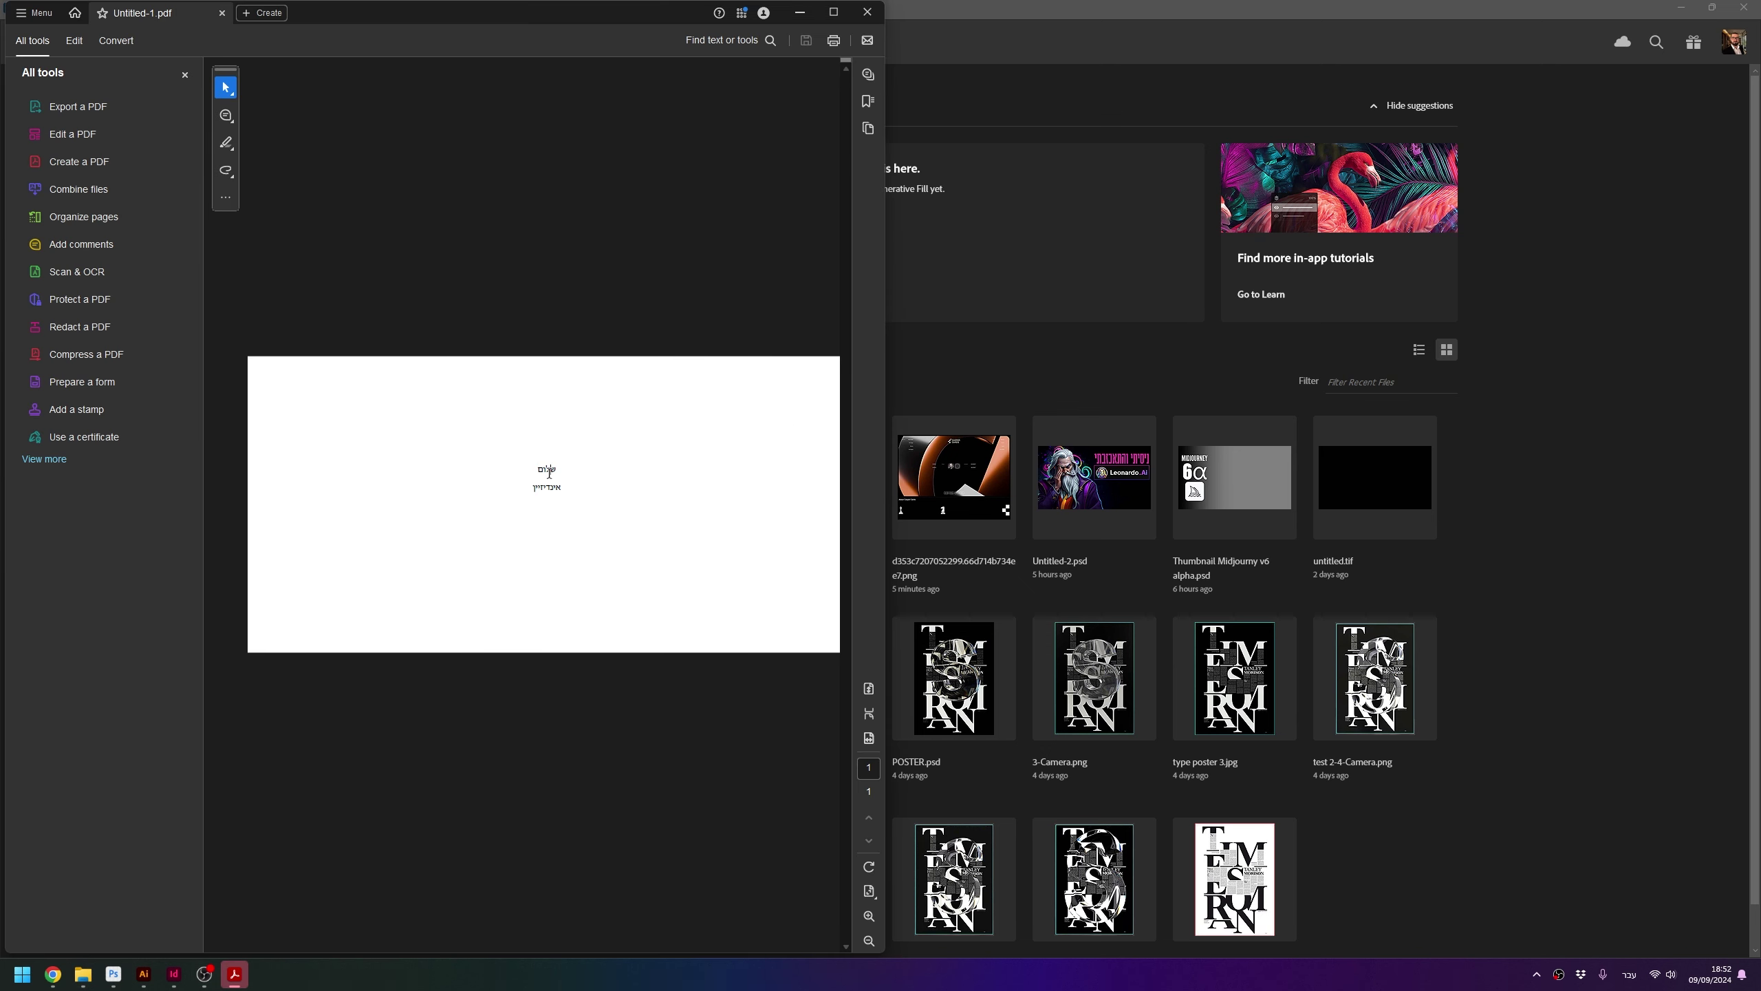
double_click(546, 470)
left_click(862, 23)
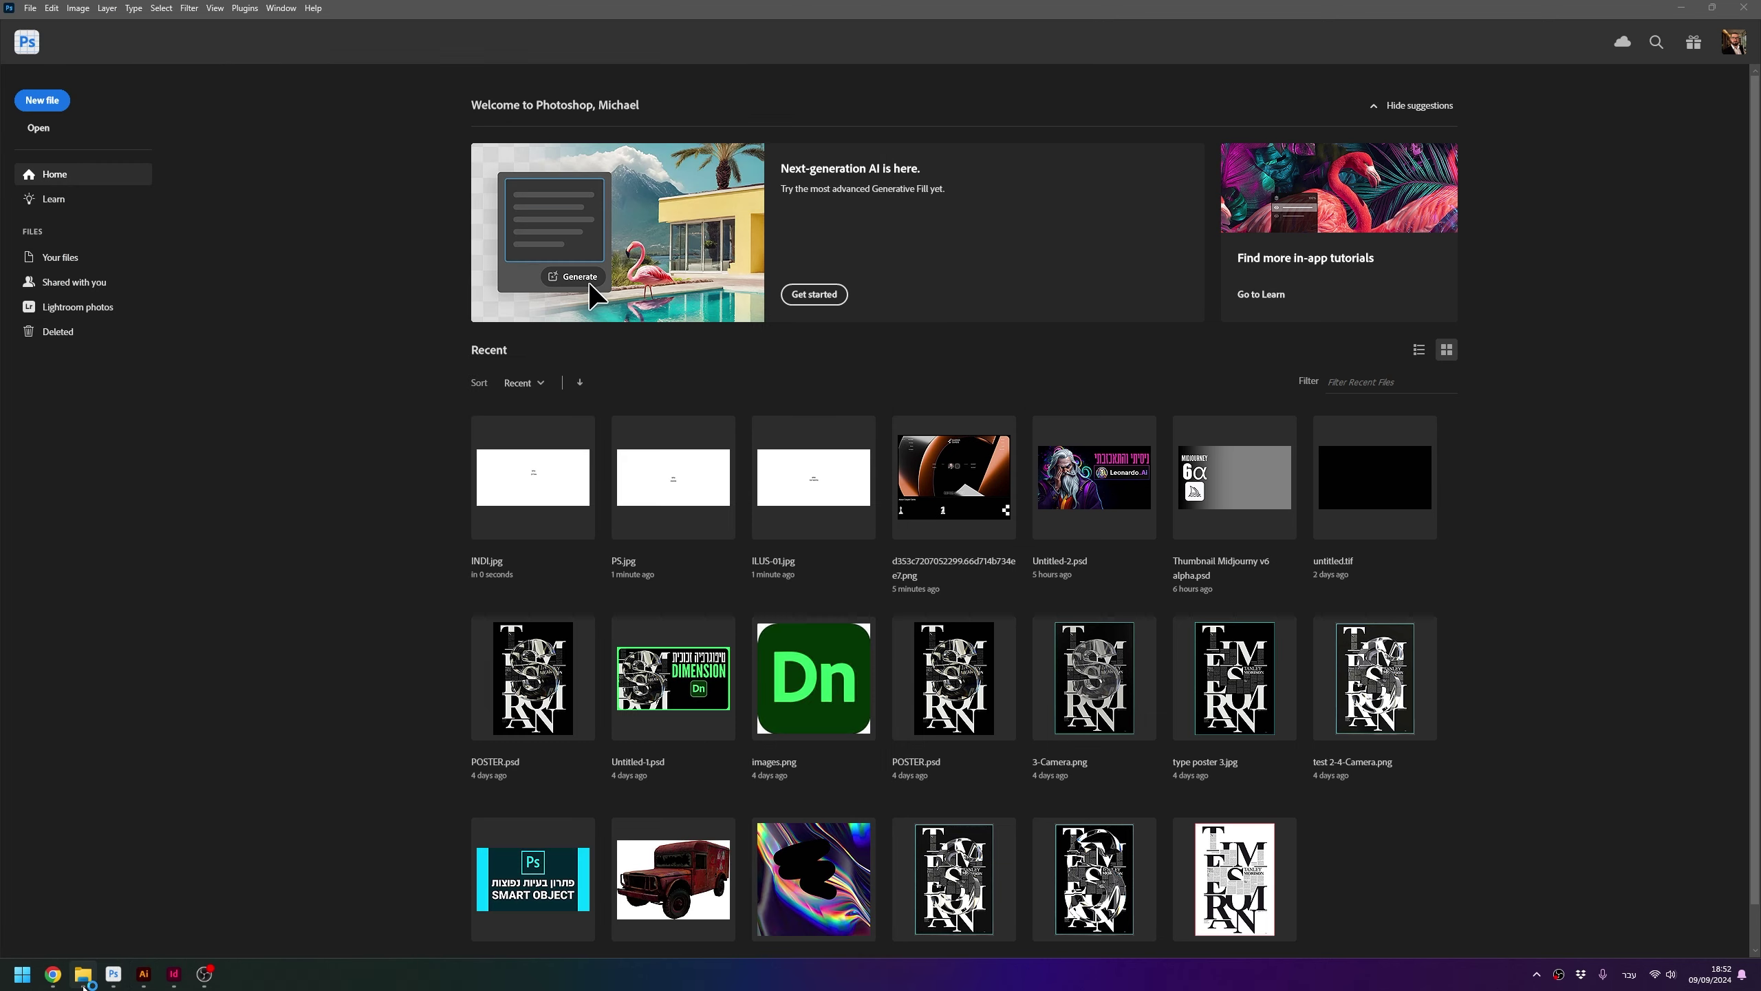
left_click(82, 975)
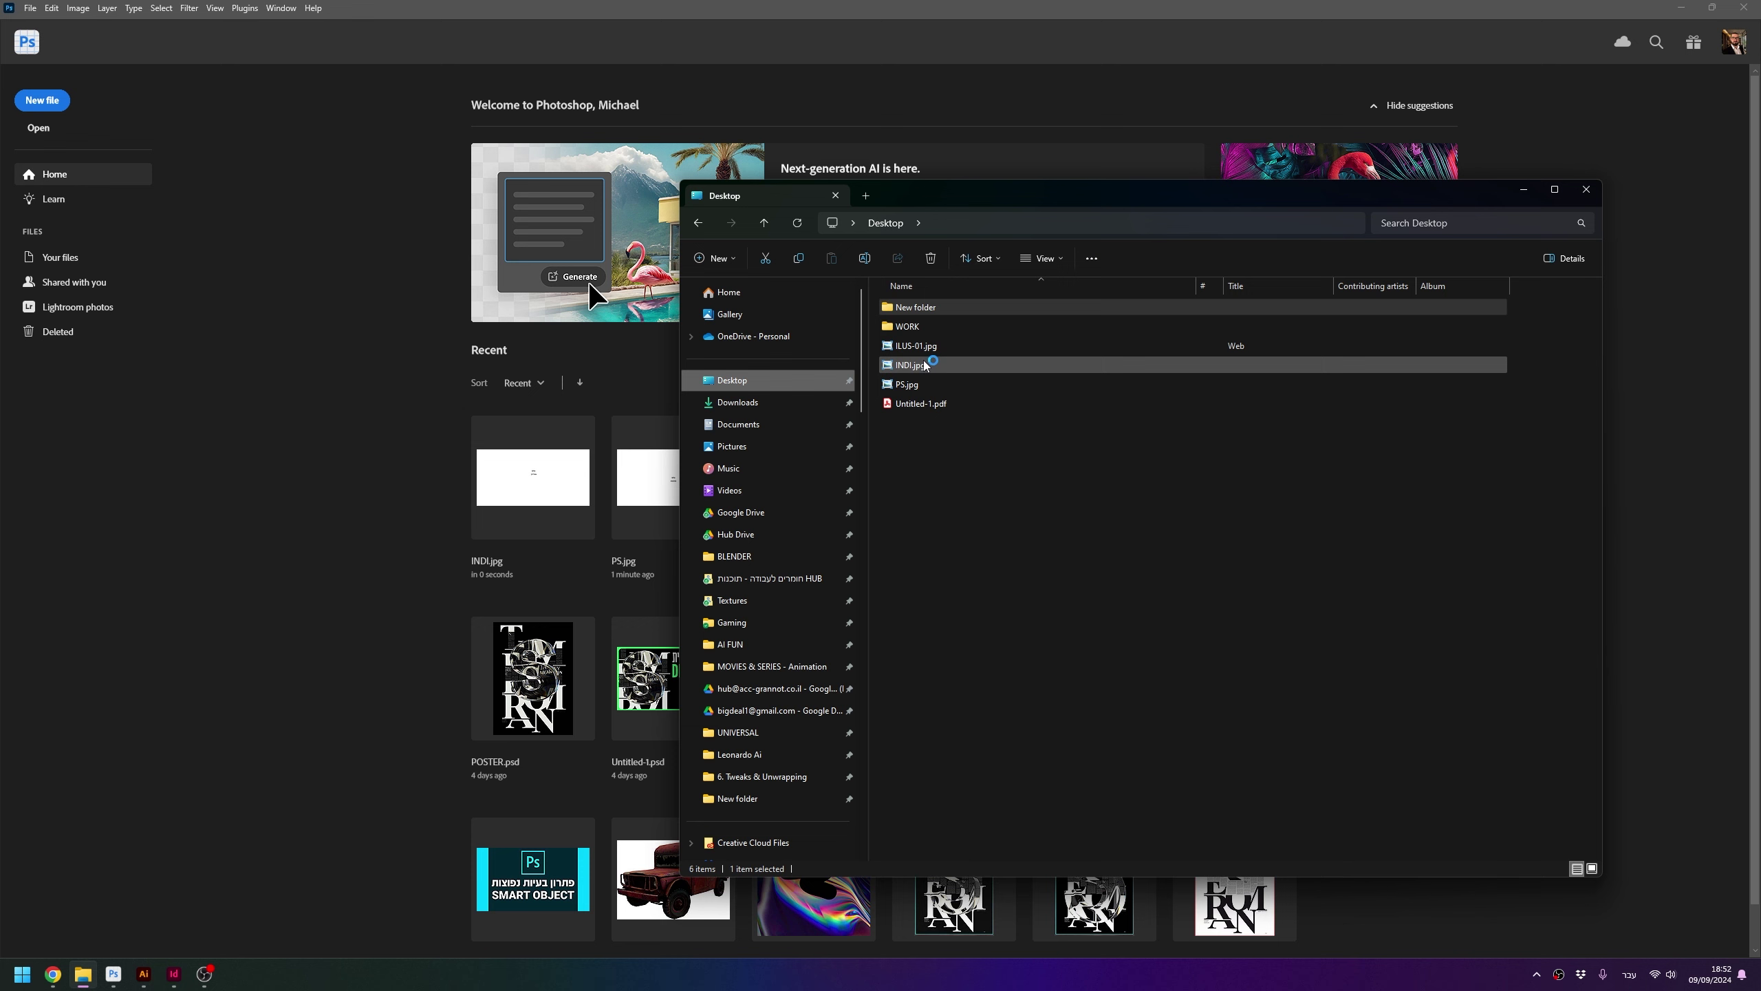
mouse_move(905, 404)
left_mouse_down()
mouse_move(772, 815)
mouse_move(387, 537)
left_mouse_up()
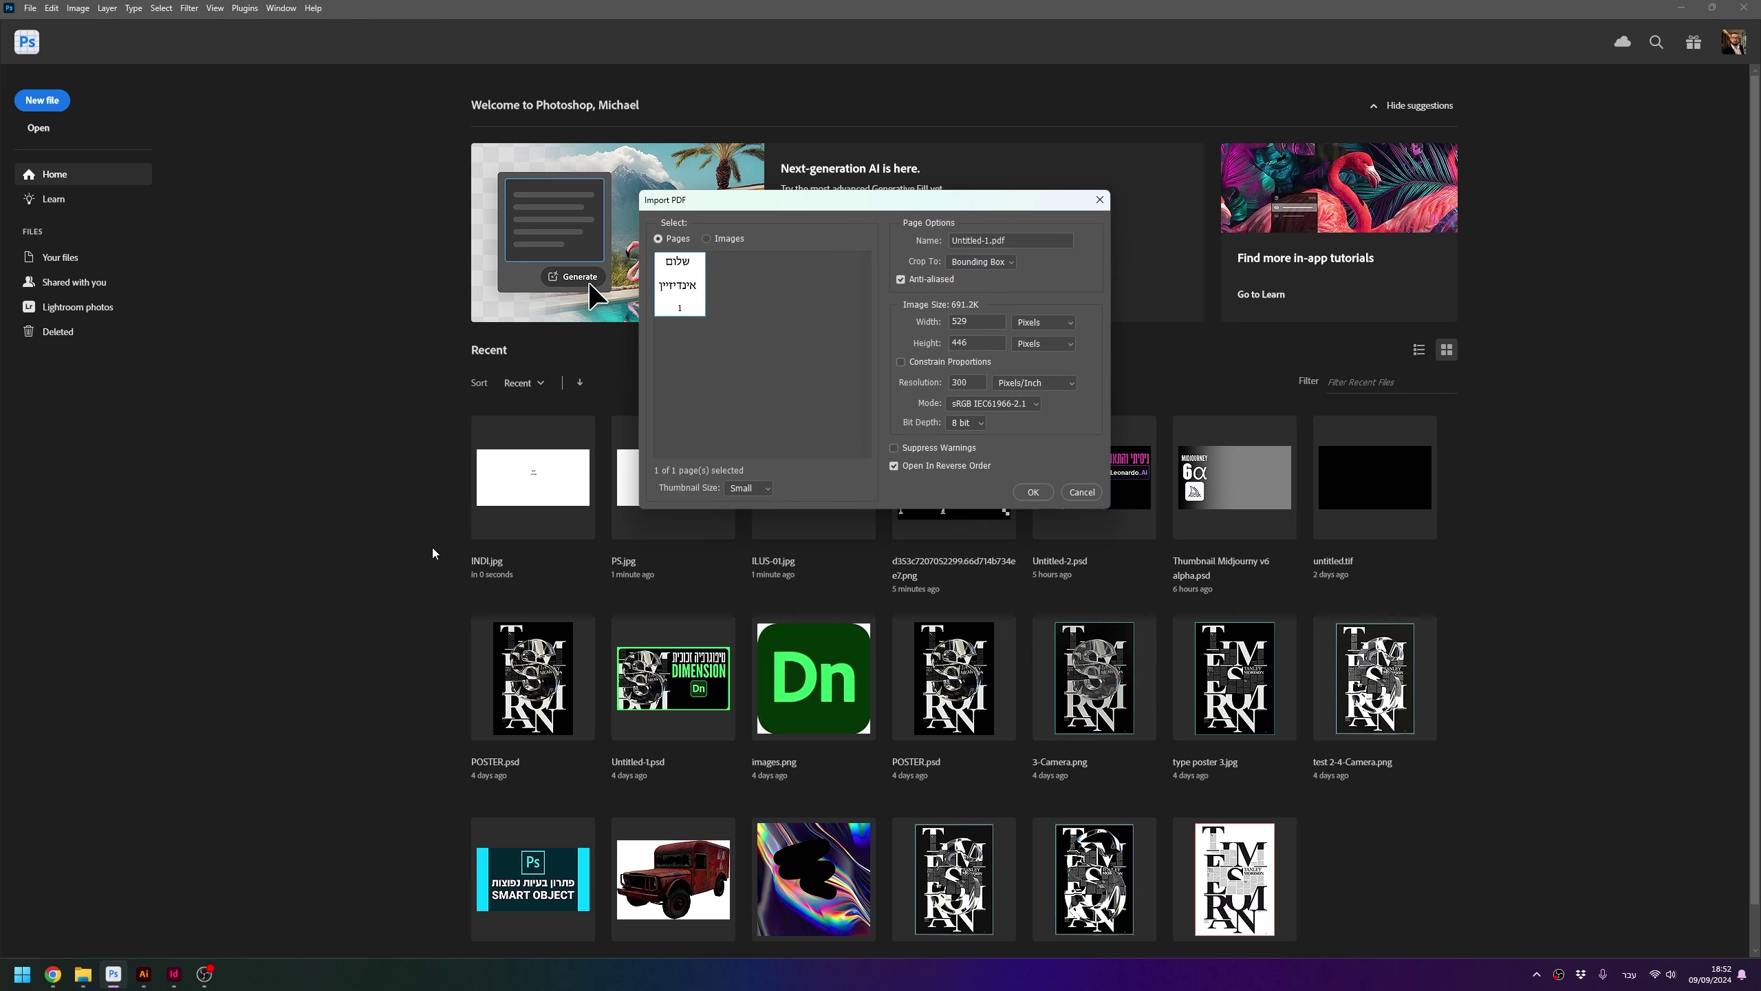
double_click(987, 322)
type("2000")
left_click(979, 361)
double_click(964, 383)
type("72200")
left_click(970, 403)
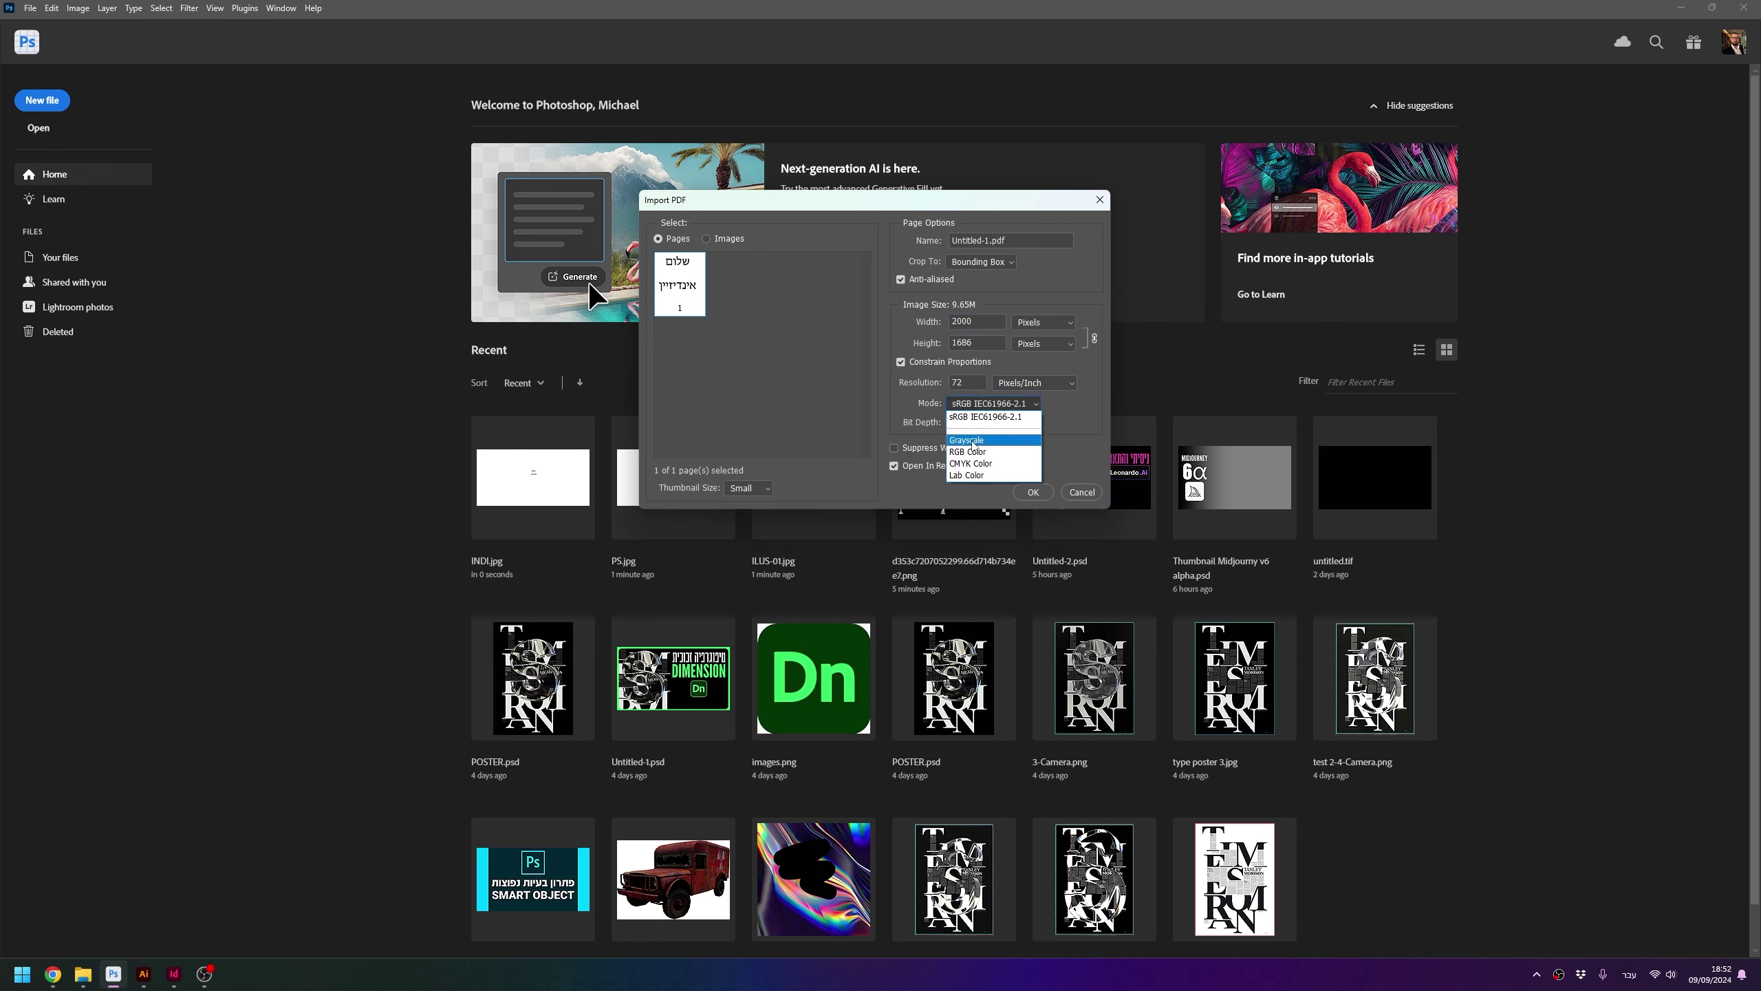
left_click(970, 452)
left_click(965, 426)
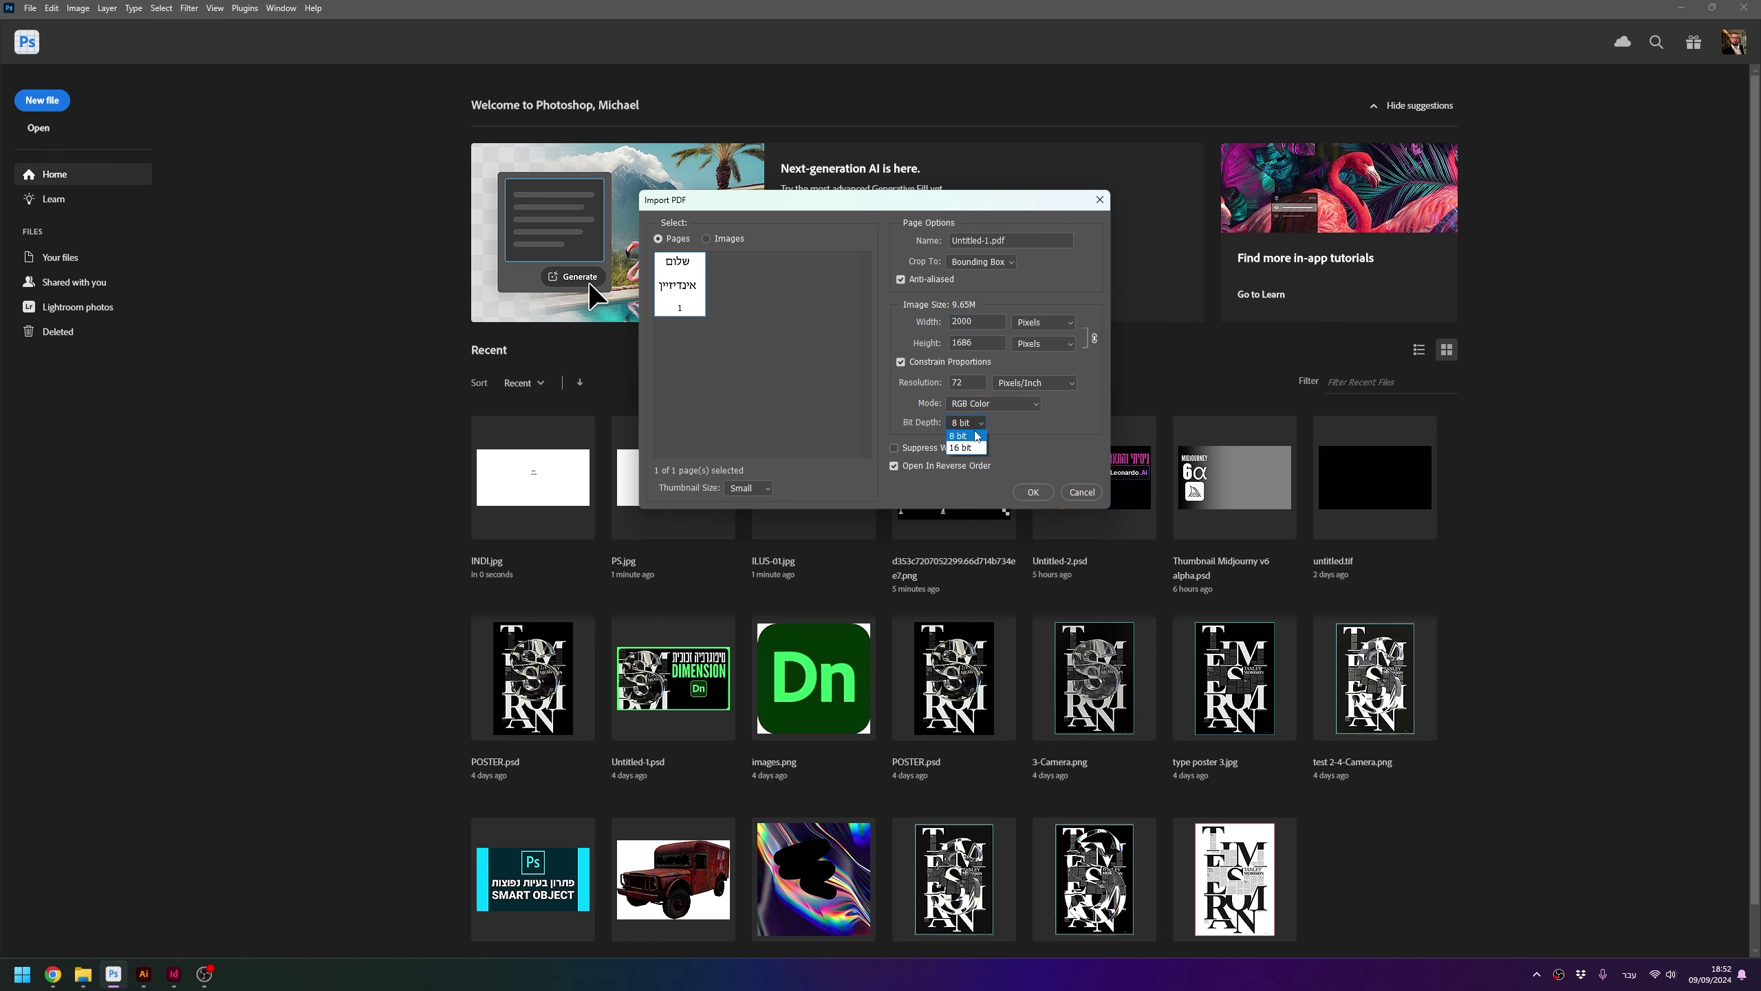
left_click(1058, 445)
left_click(1040, 495)
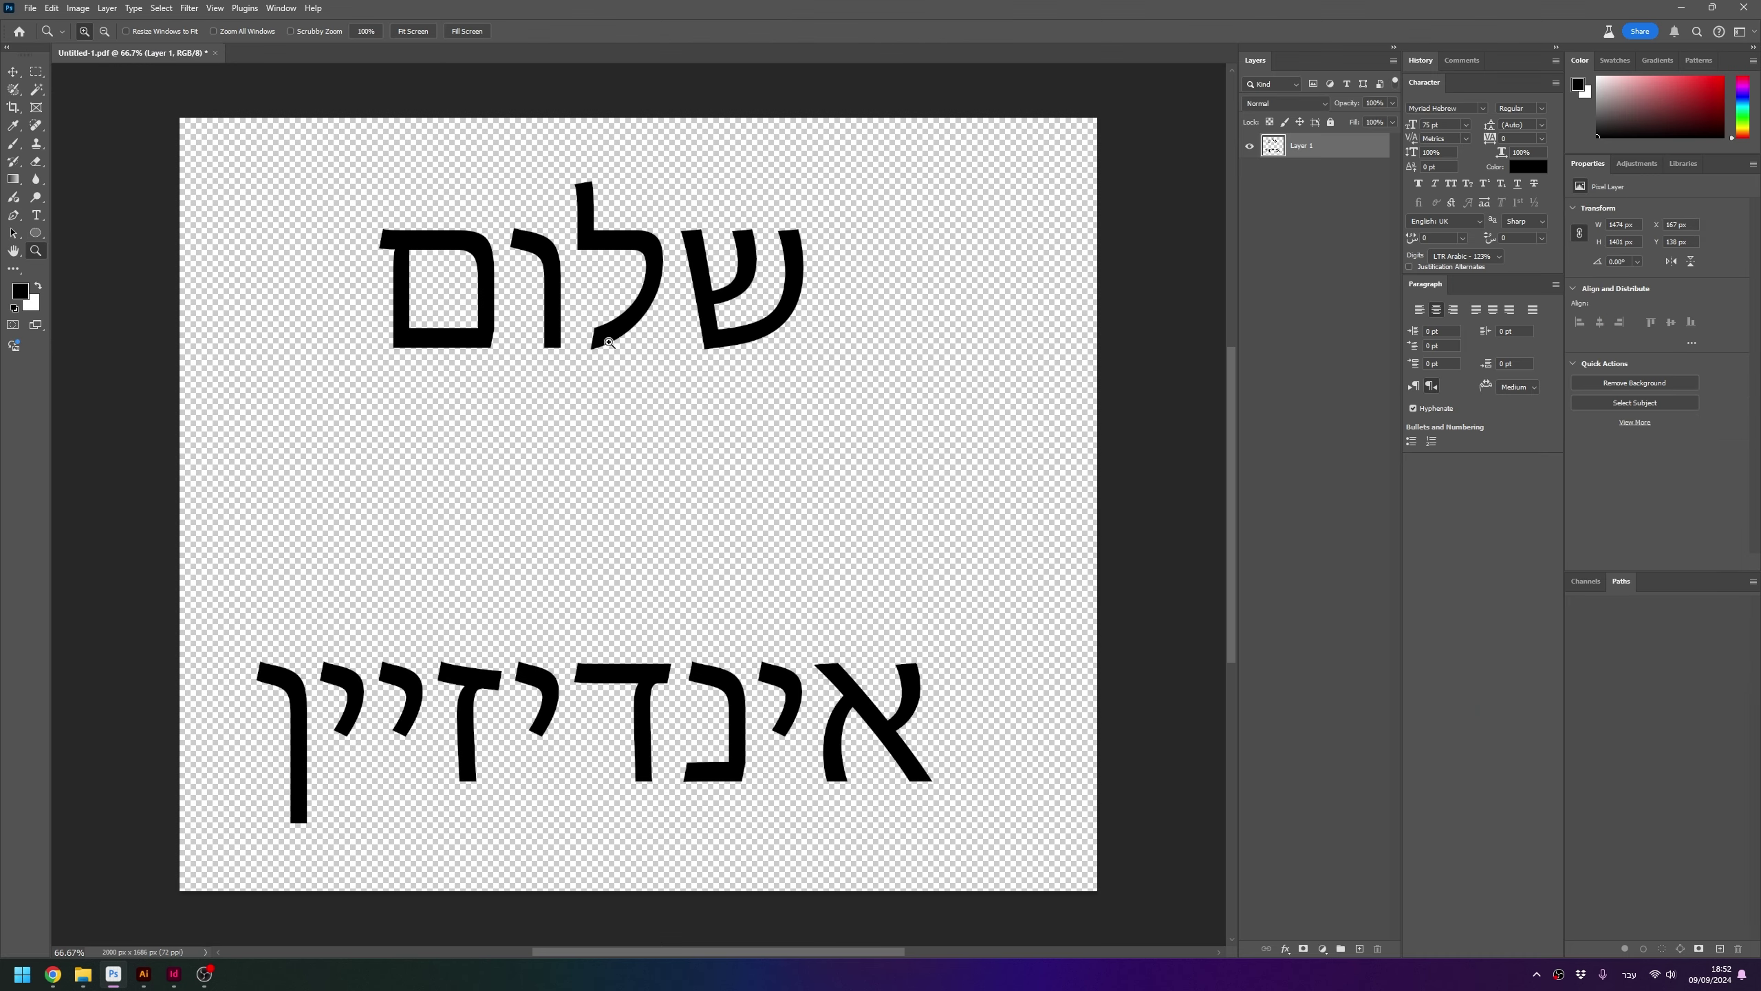
key("ctrl+w")
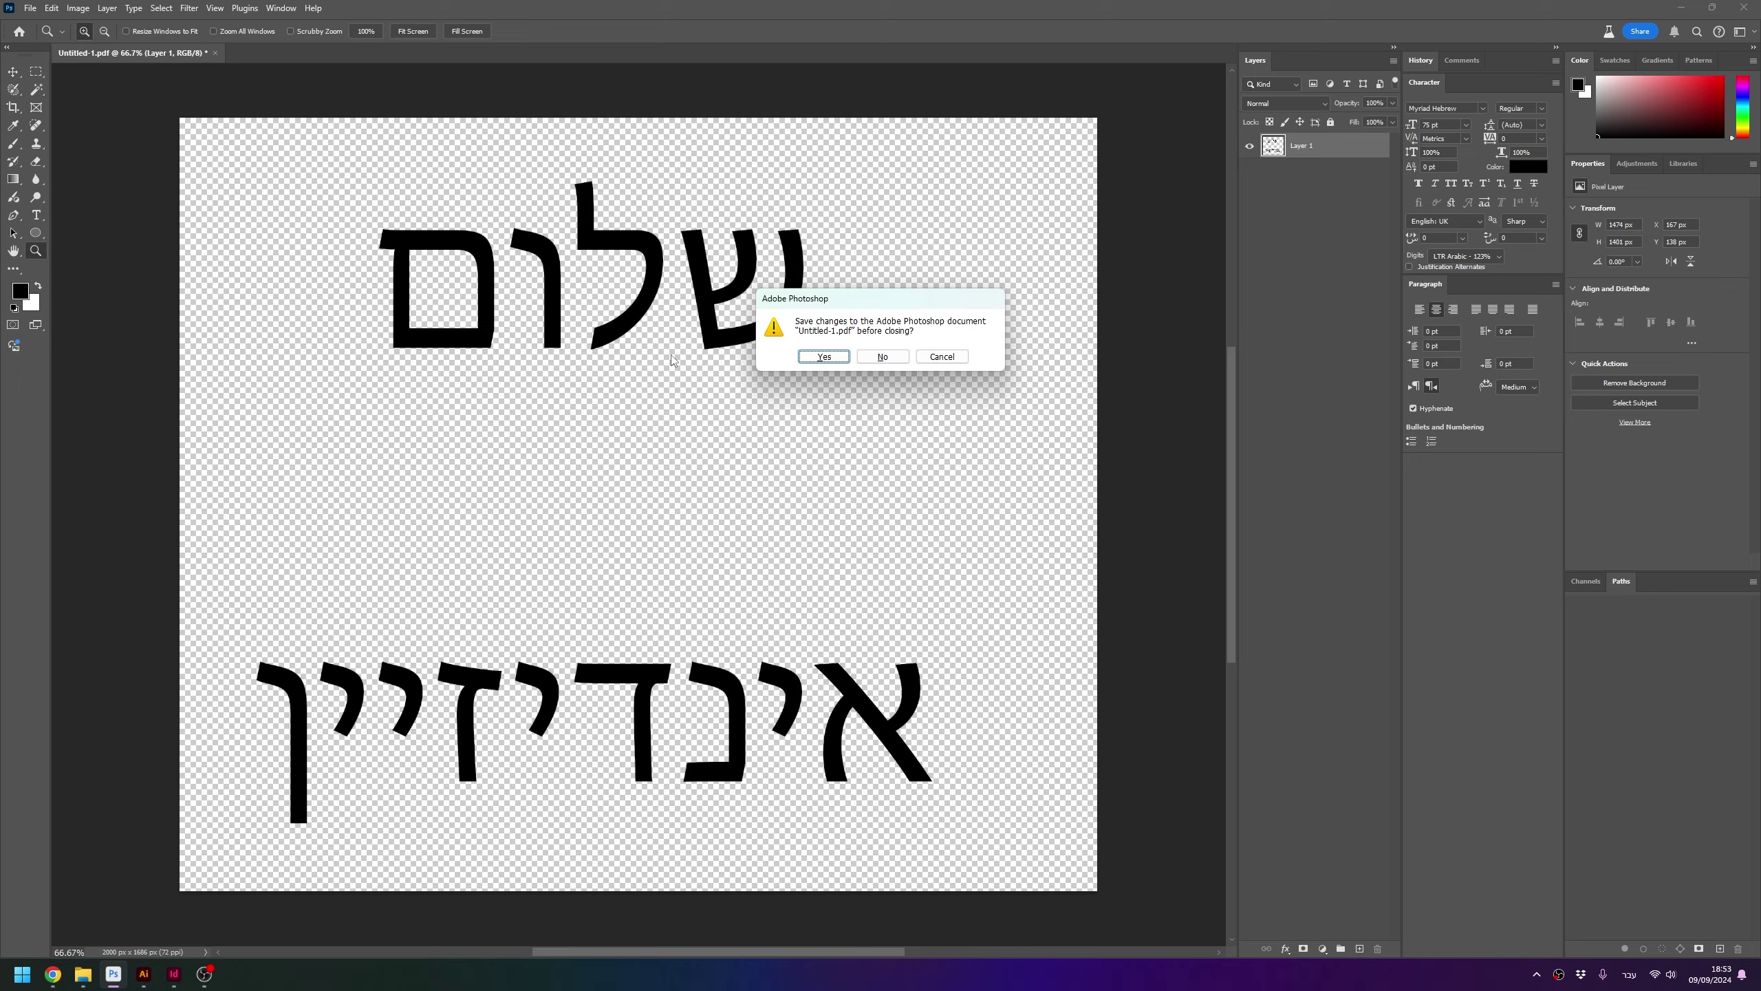
left_click(883, 360)
Import Untitled-1.pdf with Crop To set to Crop Box and Mode set to RGB Color
left_click(39, 129)
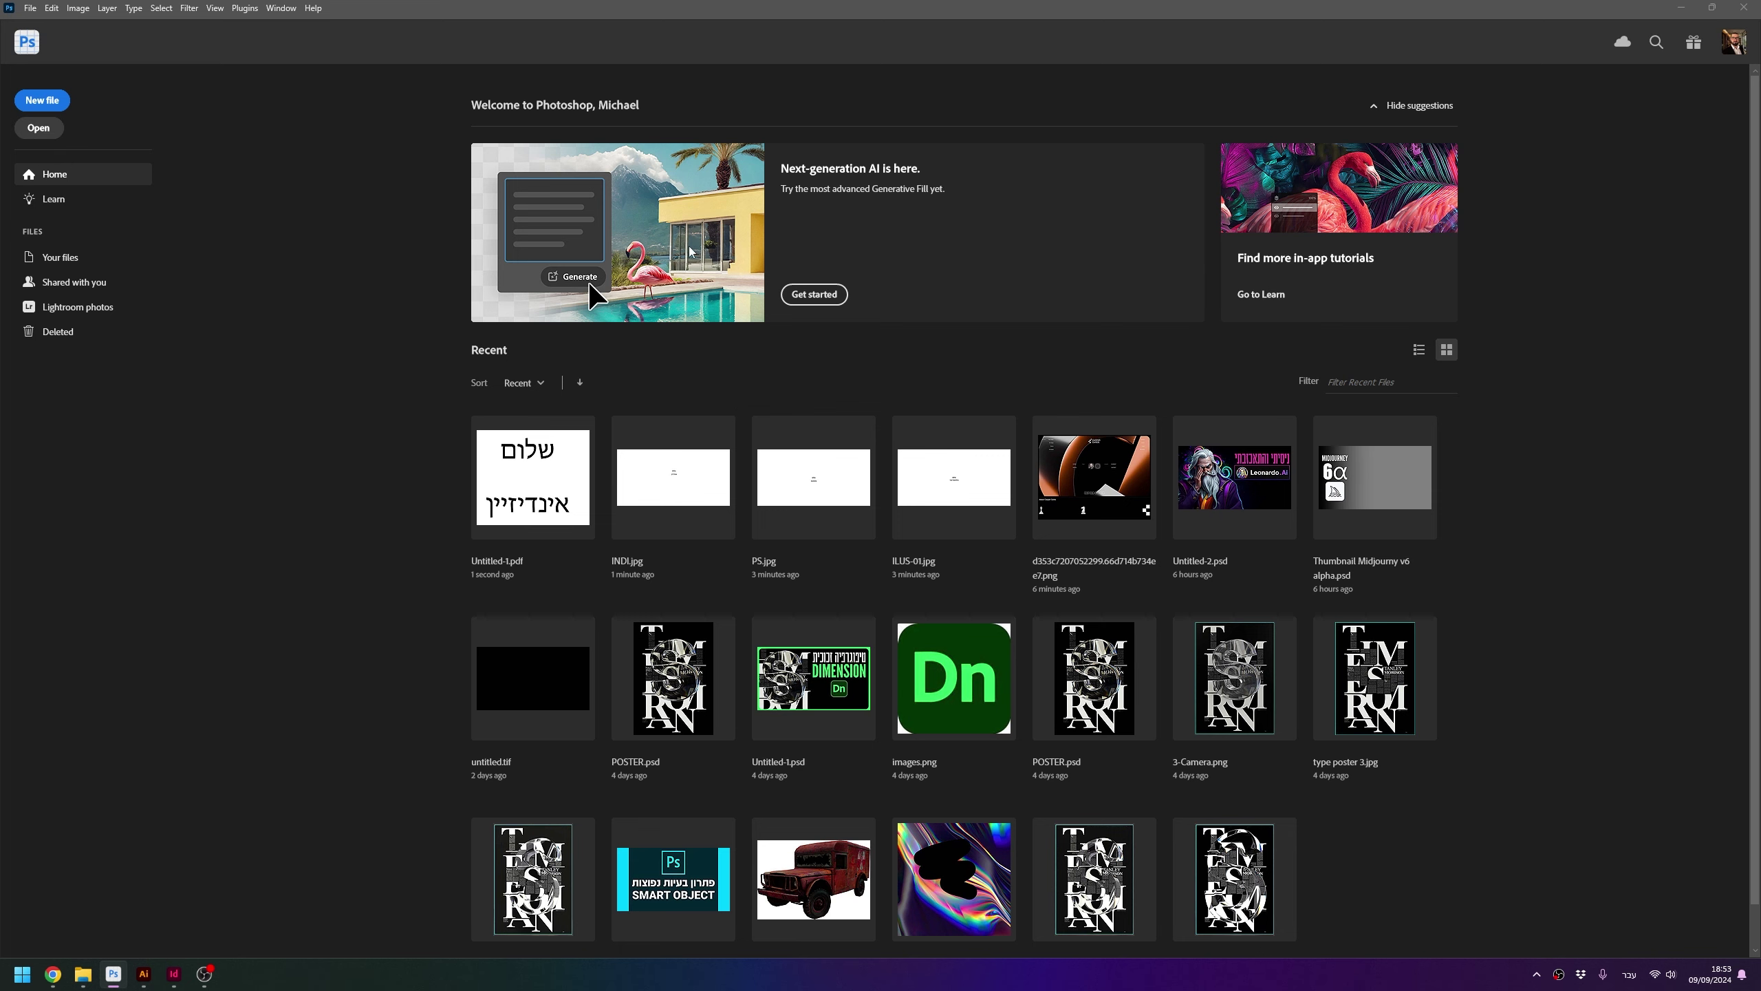
double_click(929, 190)
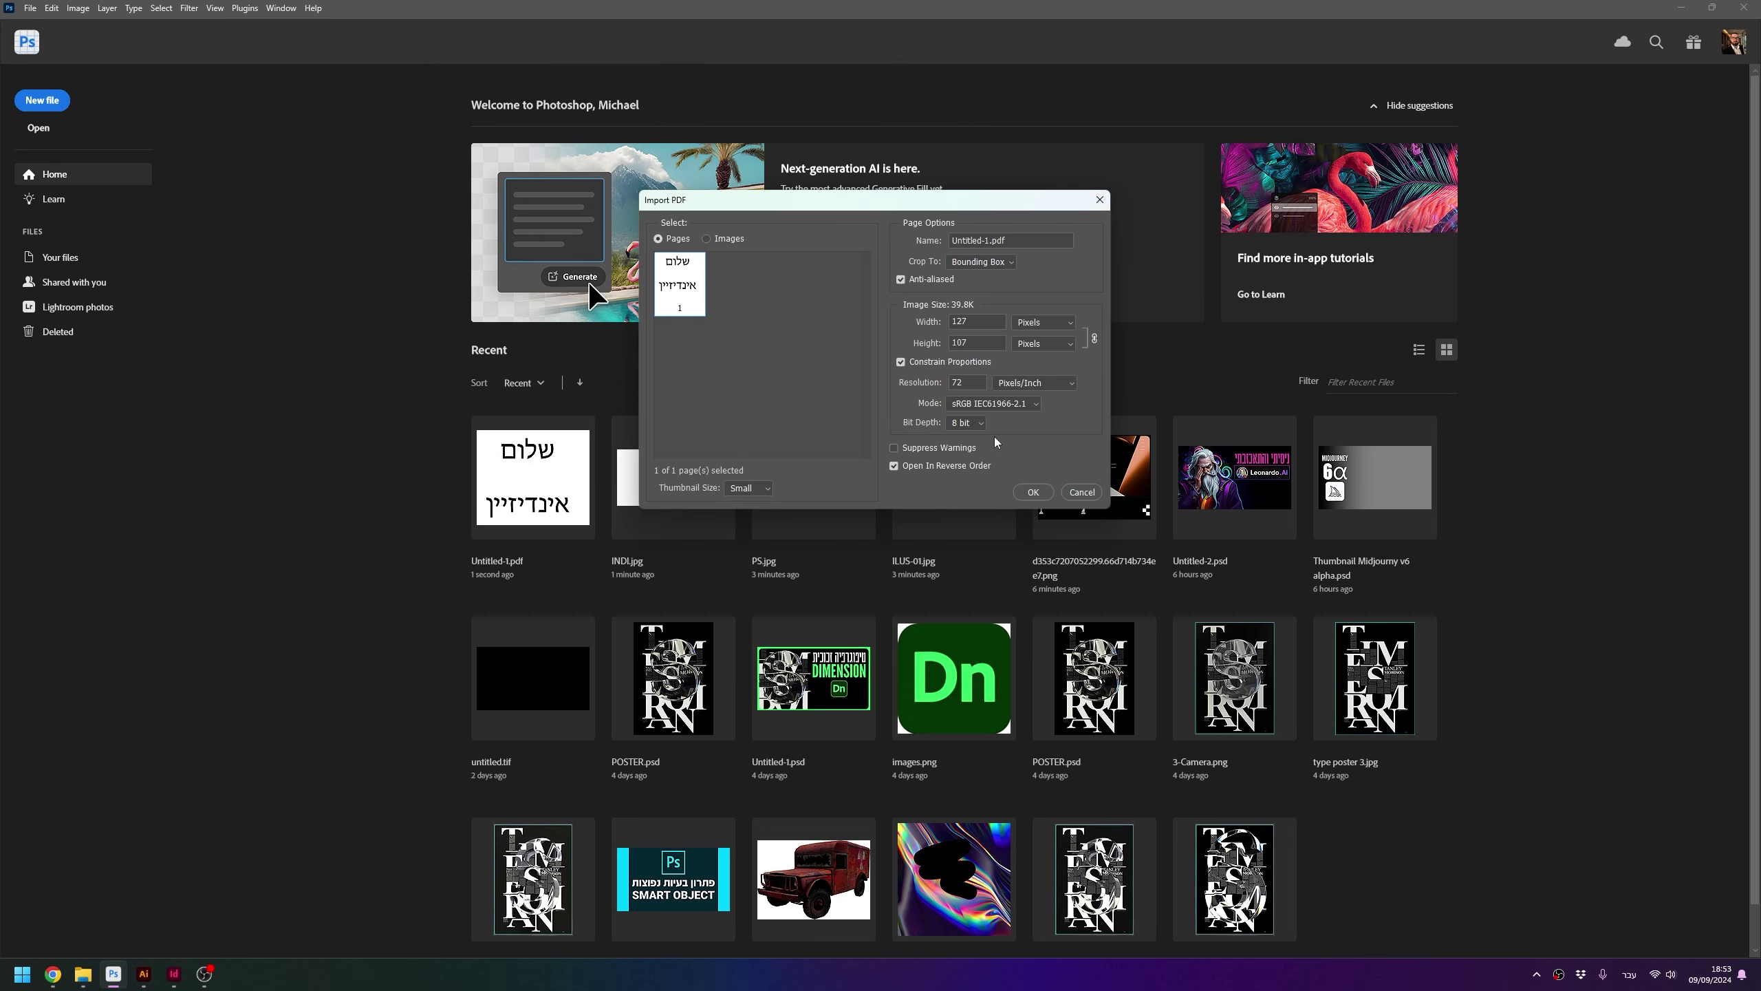
left_click(977, 266)
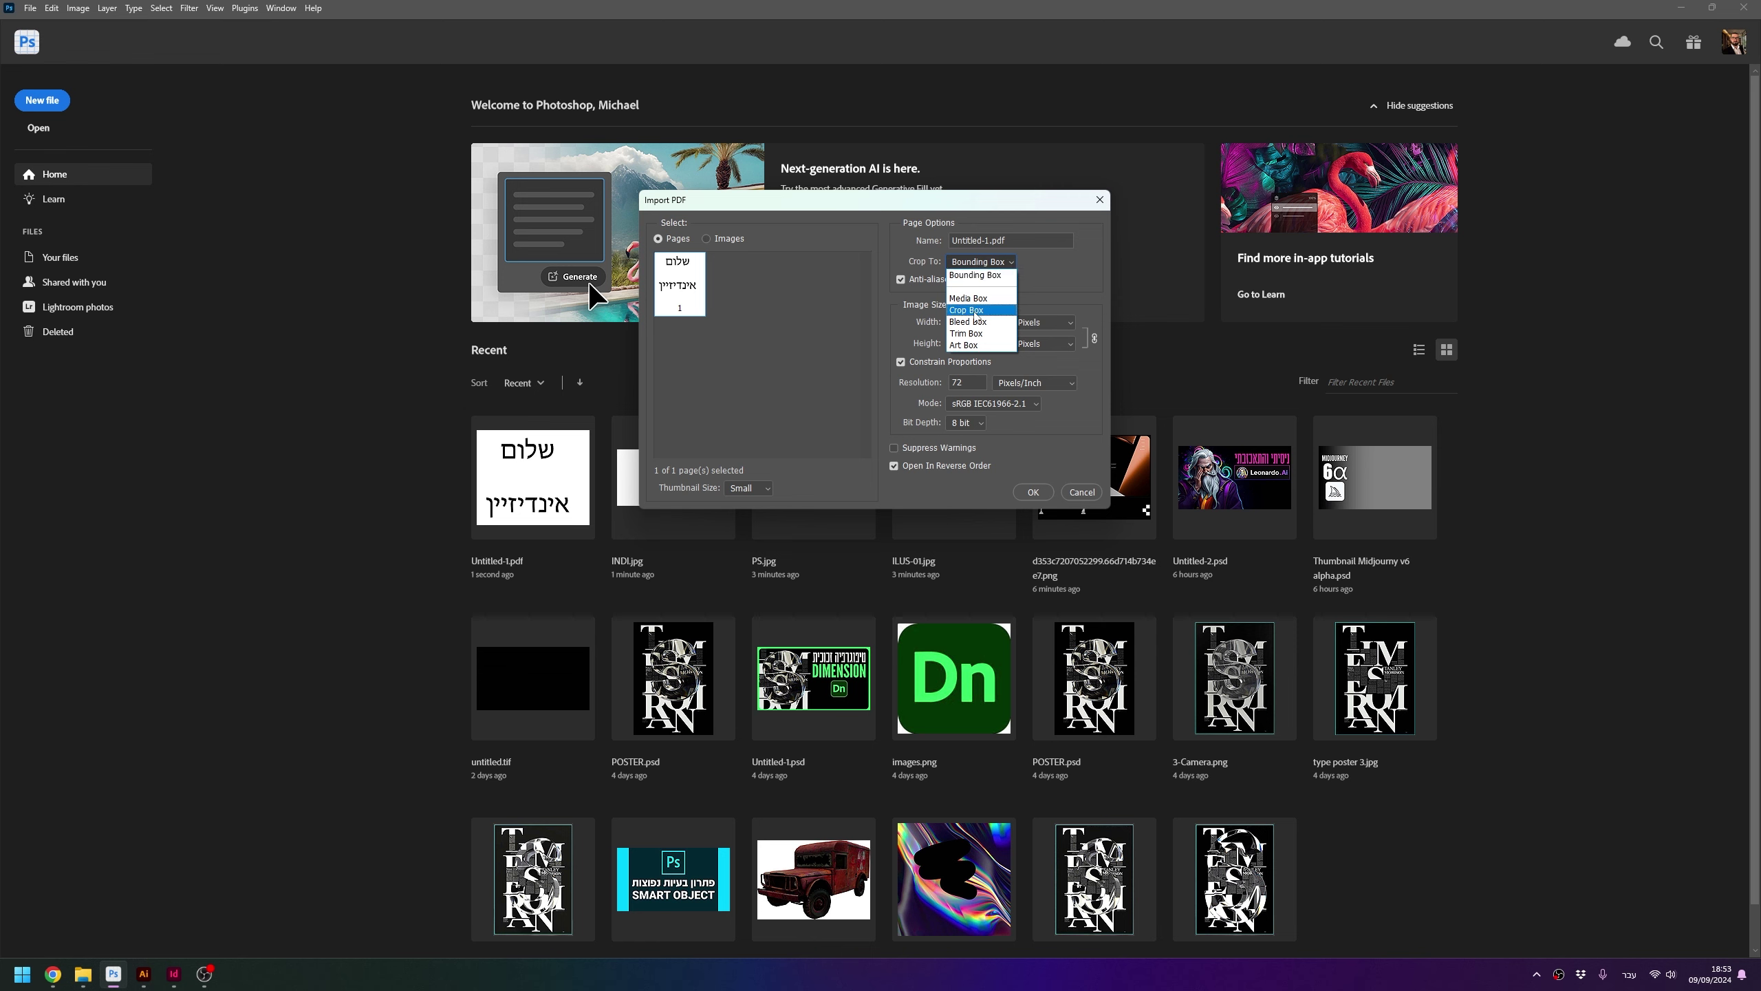
left_click(977, 310)
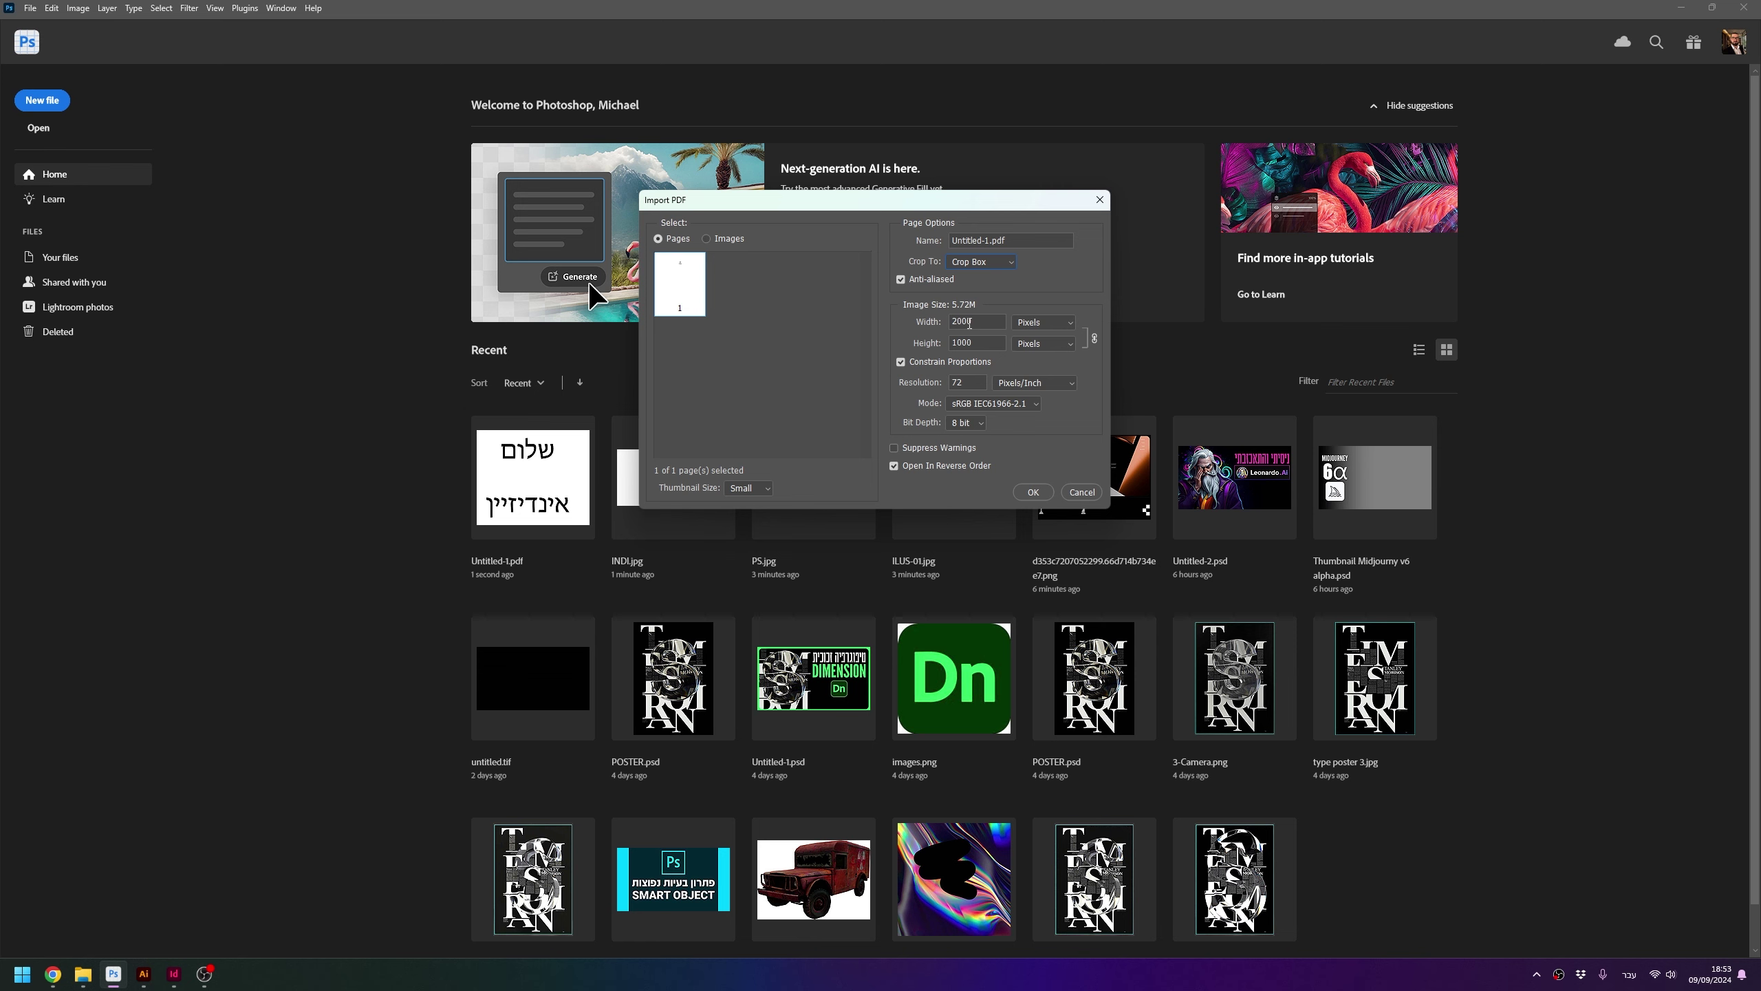
left_click(991, 403)
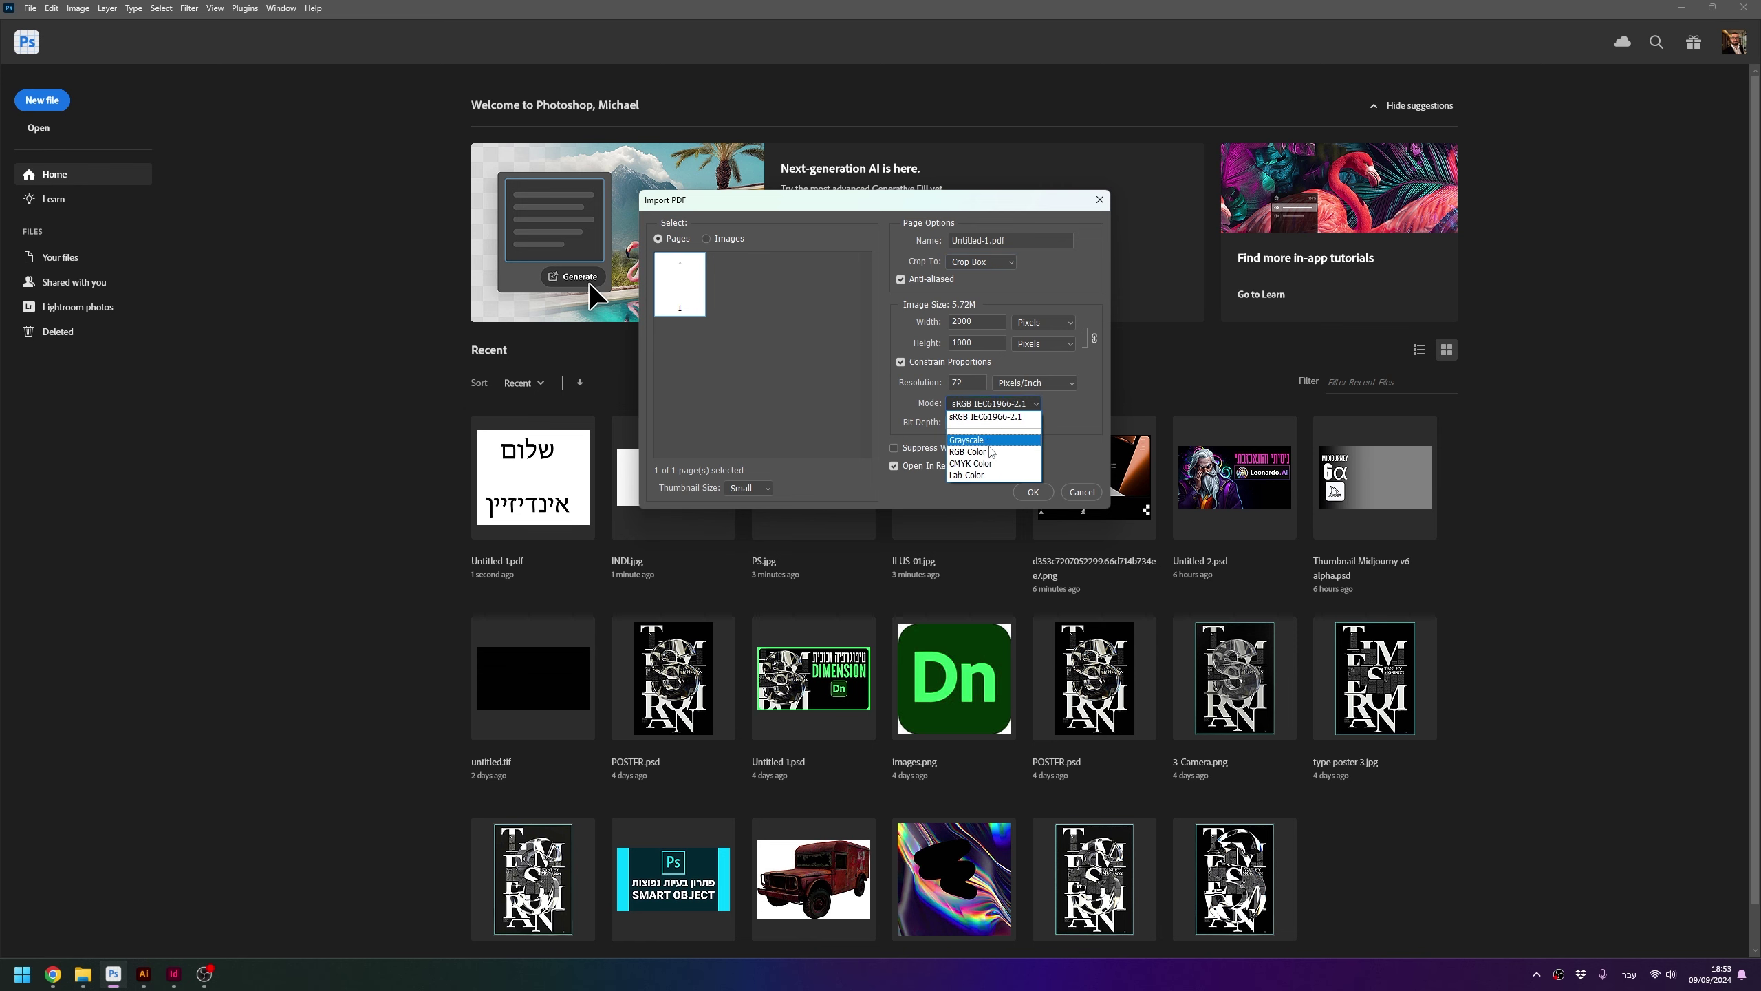
left_click(978, 429)
left_click(1033, 492)
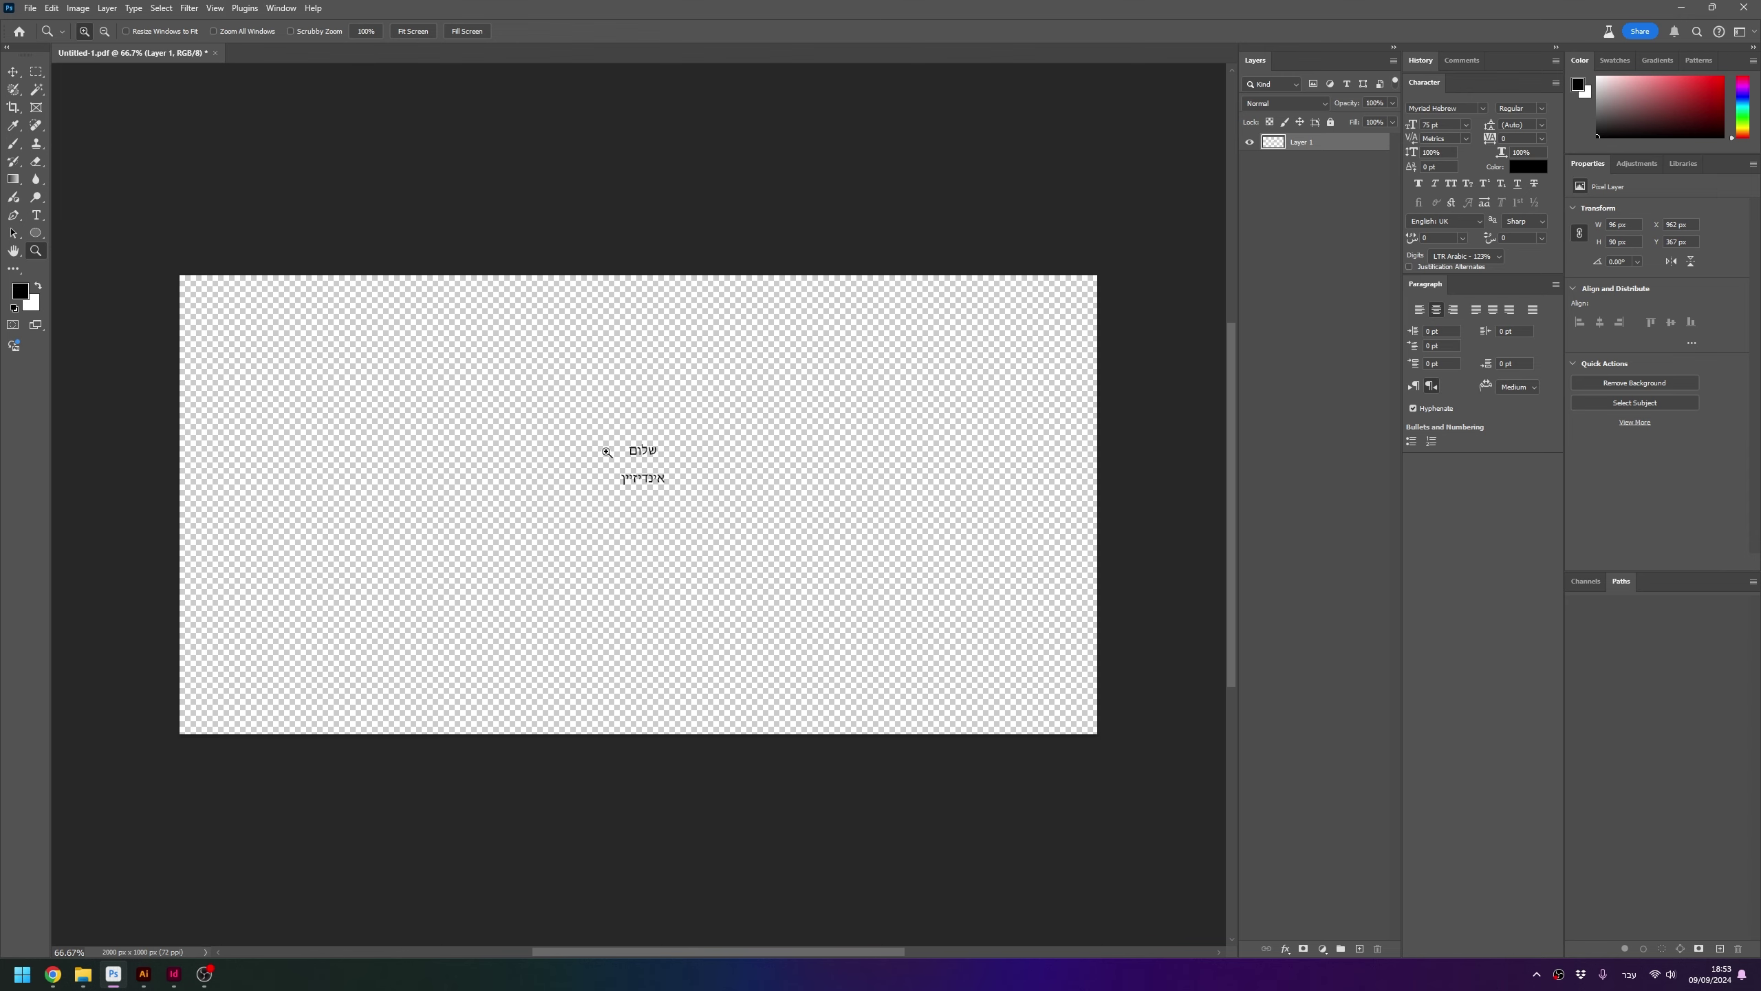
Add a white-filled layer beneath the imported page and zoom in on the Hebrew word
left_click(638, 451)
left_click(1358, 948)
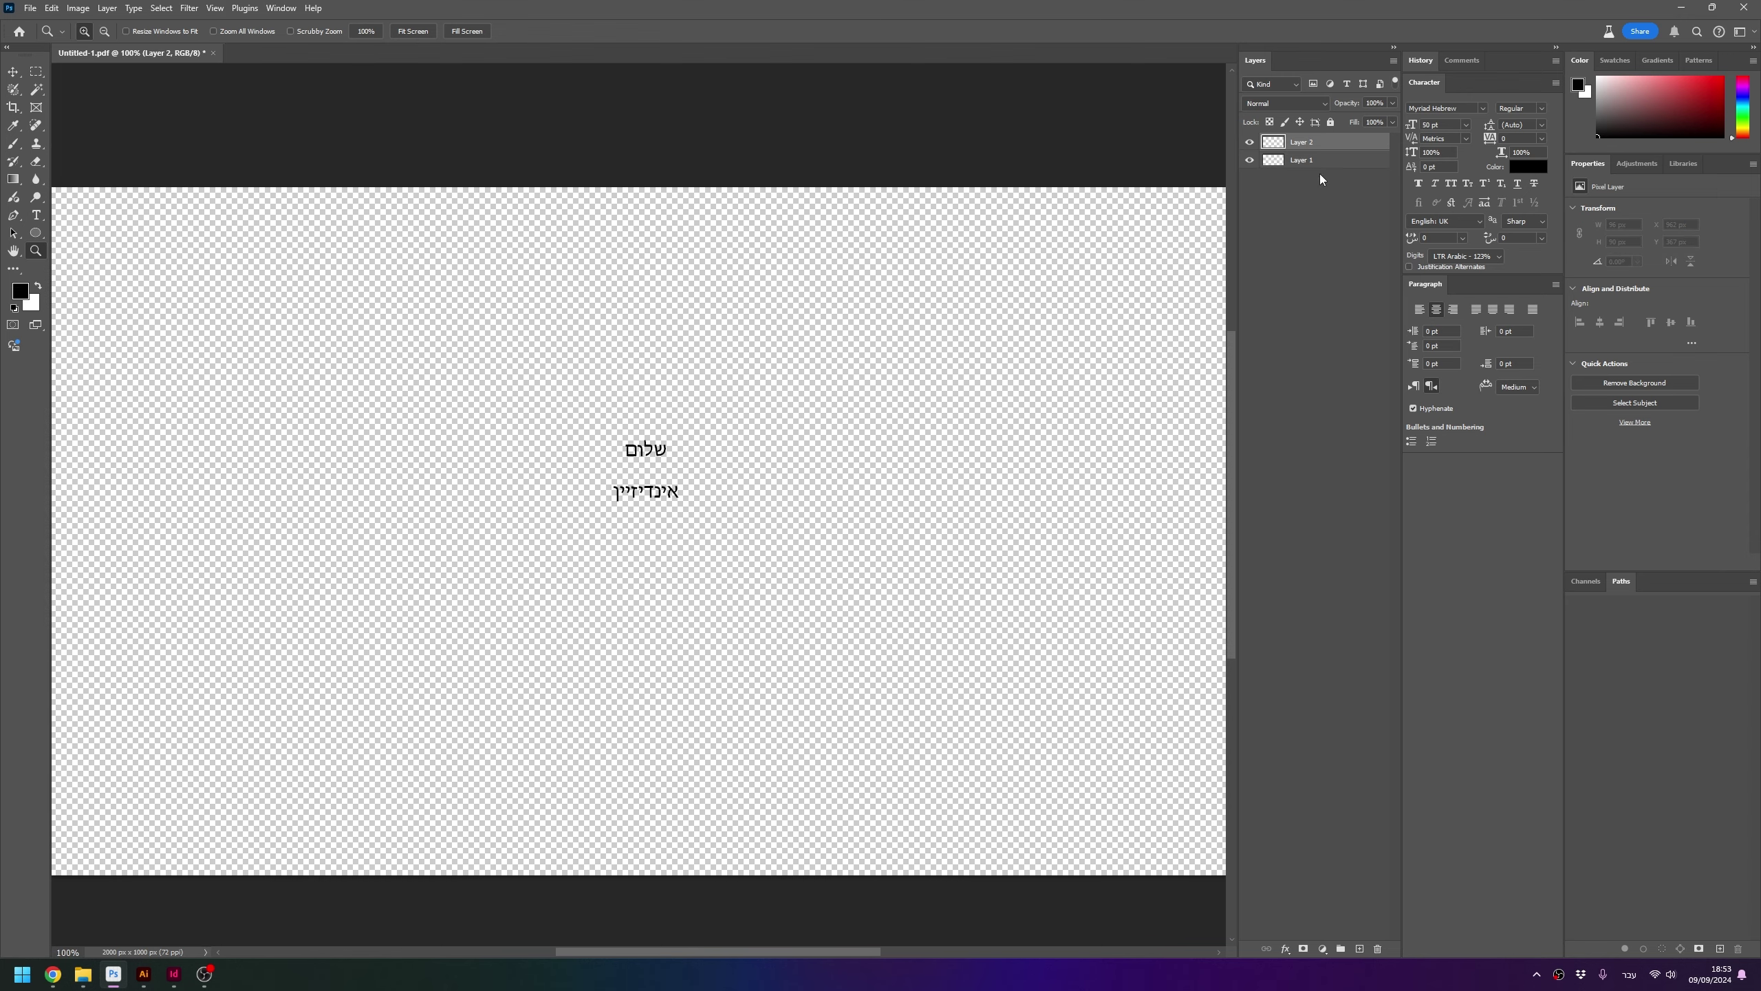
left_click_drag(1321, 151, 1314, 177)
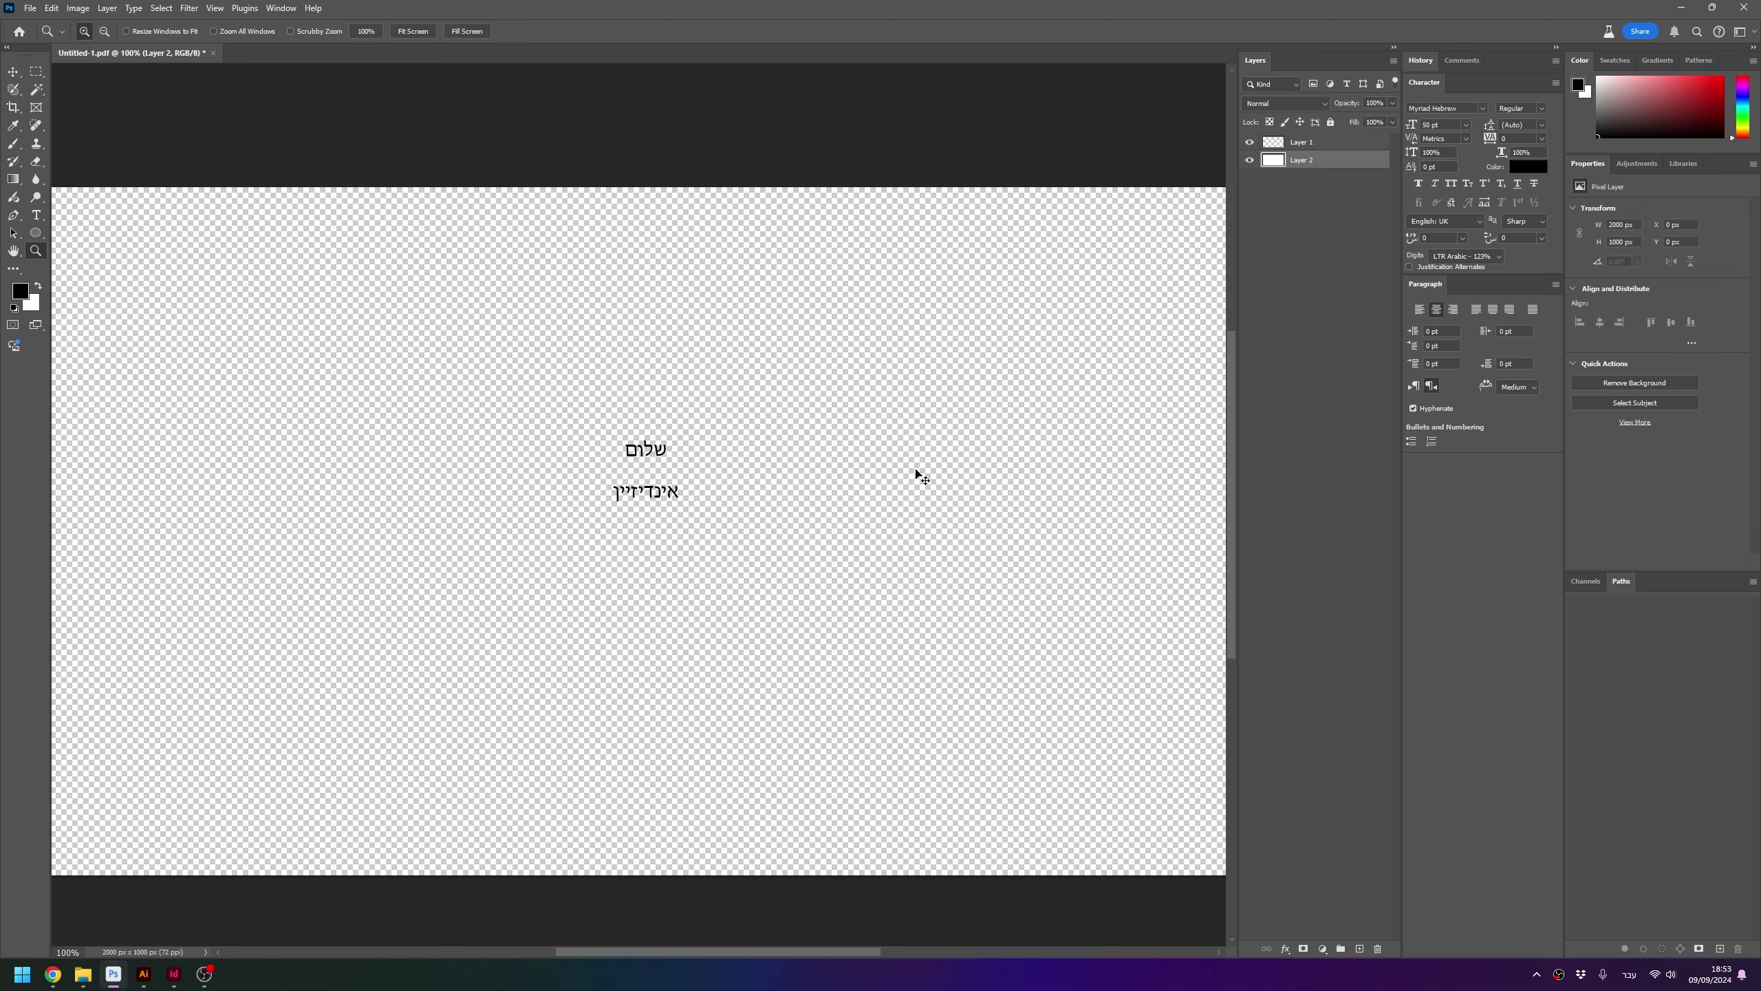
key("ctrl+BackSpace")
left_click_drag(646, 474, 705, 415)
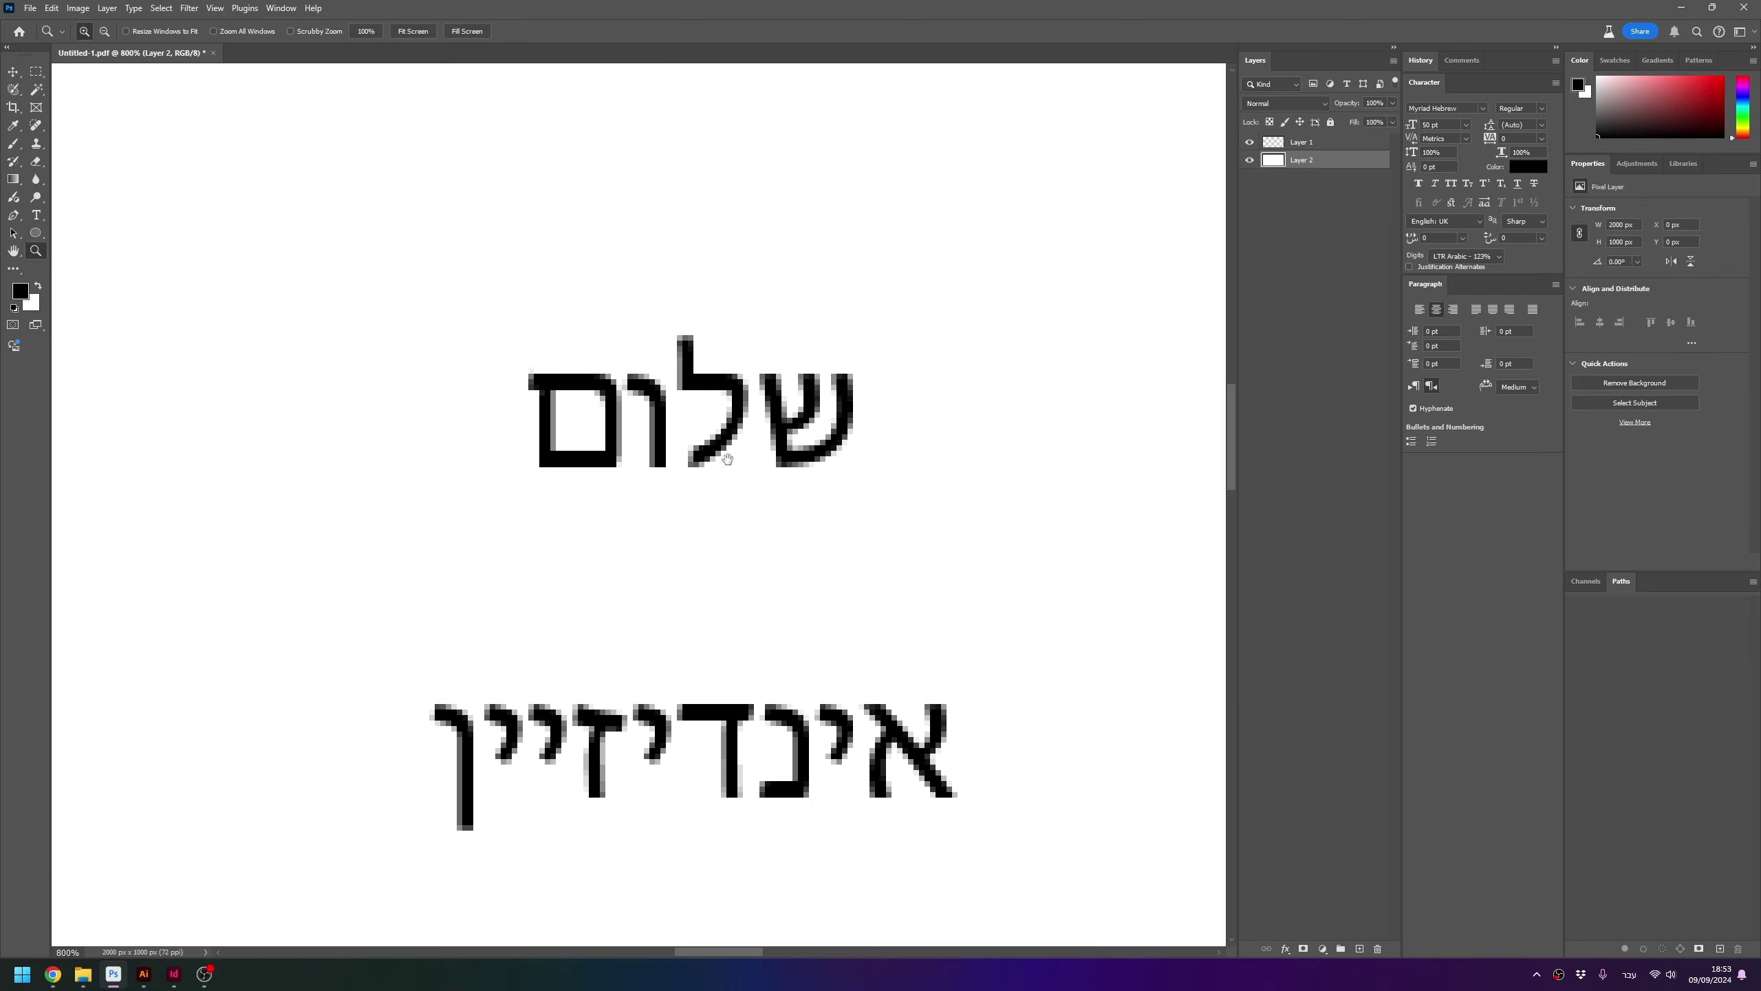
left_click_drag(705, 414, 735, 426)
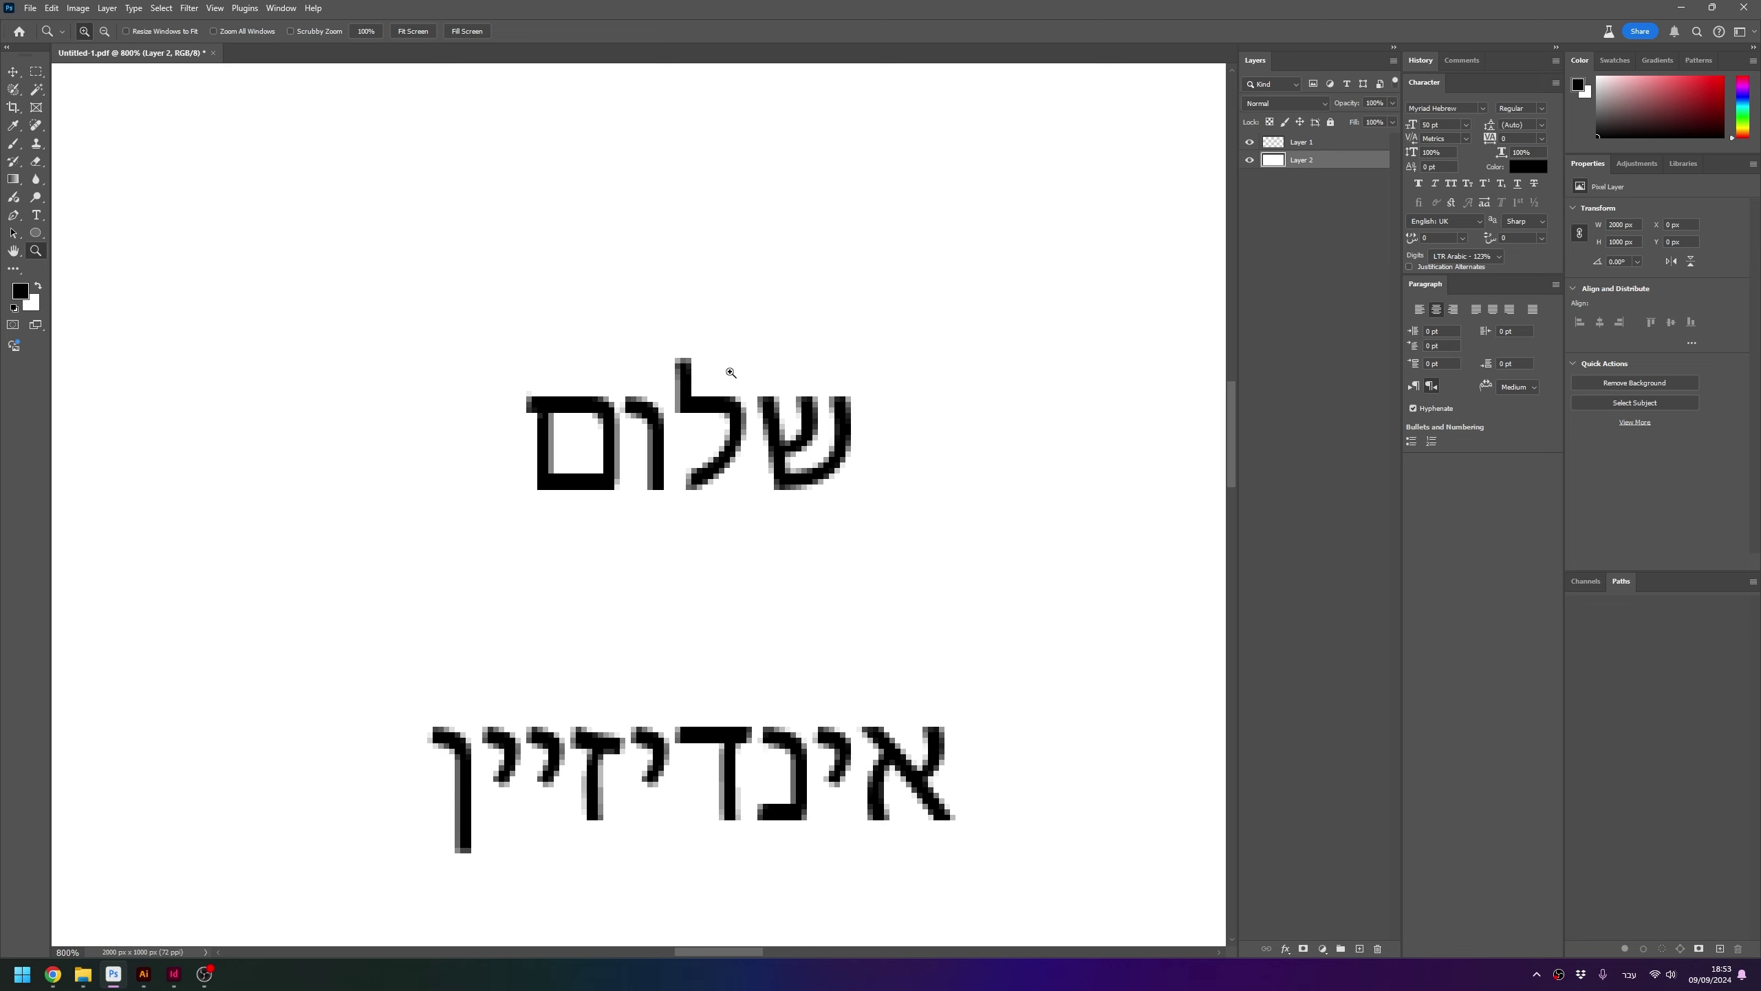
left_click(688, 401)
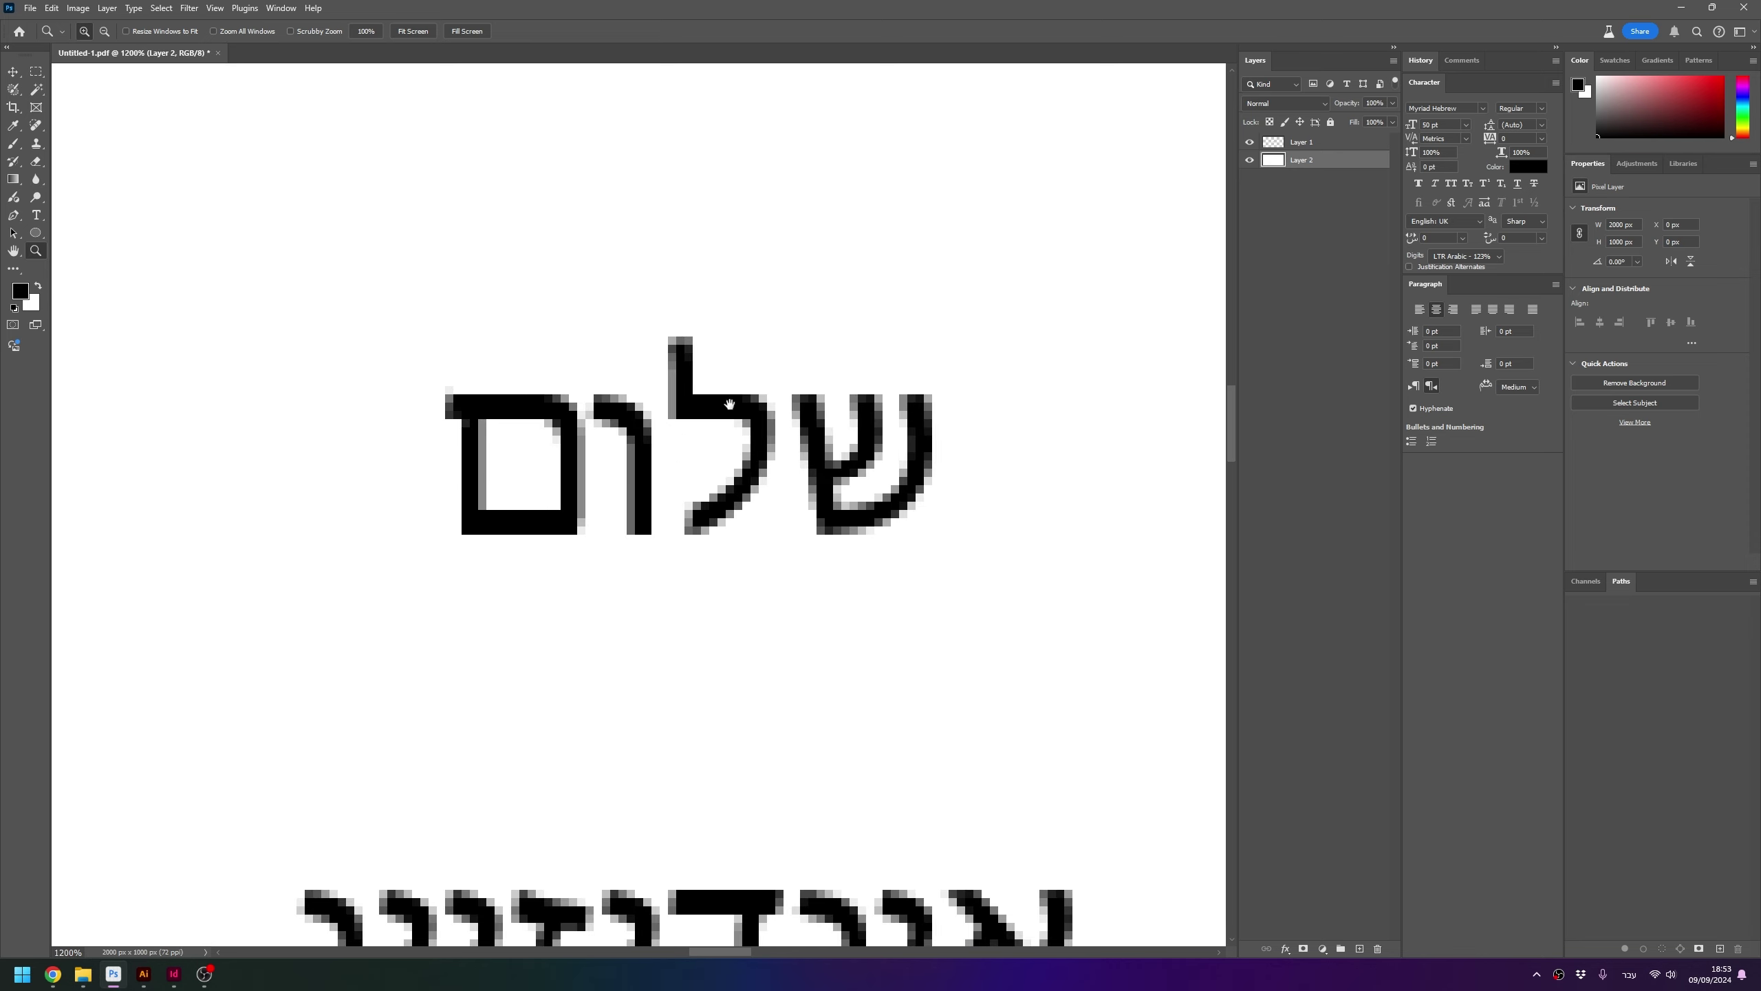
scroll(739, 406, "up", 3)
Add a new 30 pt שלום text line and position it above the original word
key("t")
left_click(739, 437)
type("שלום")
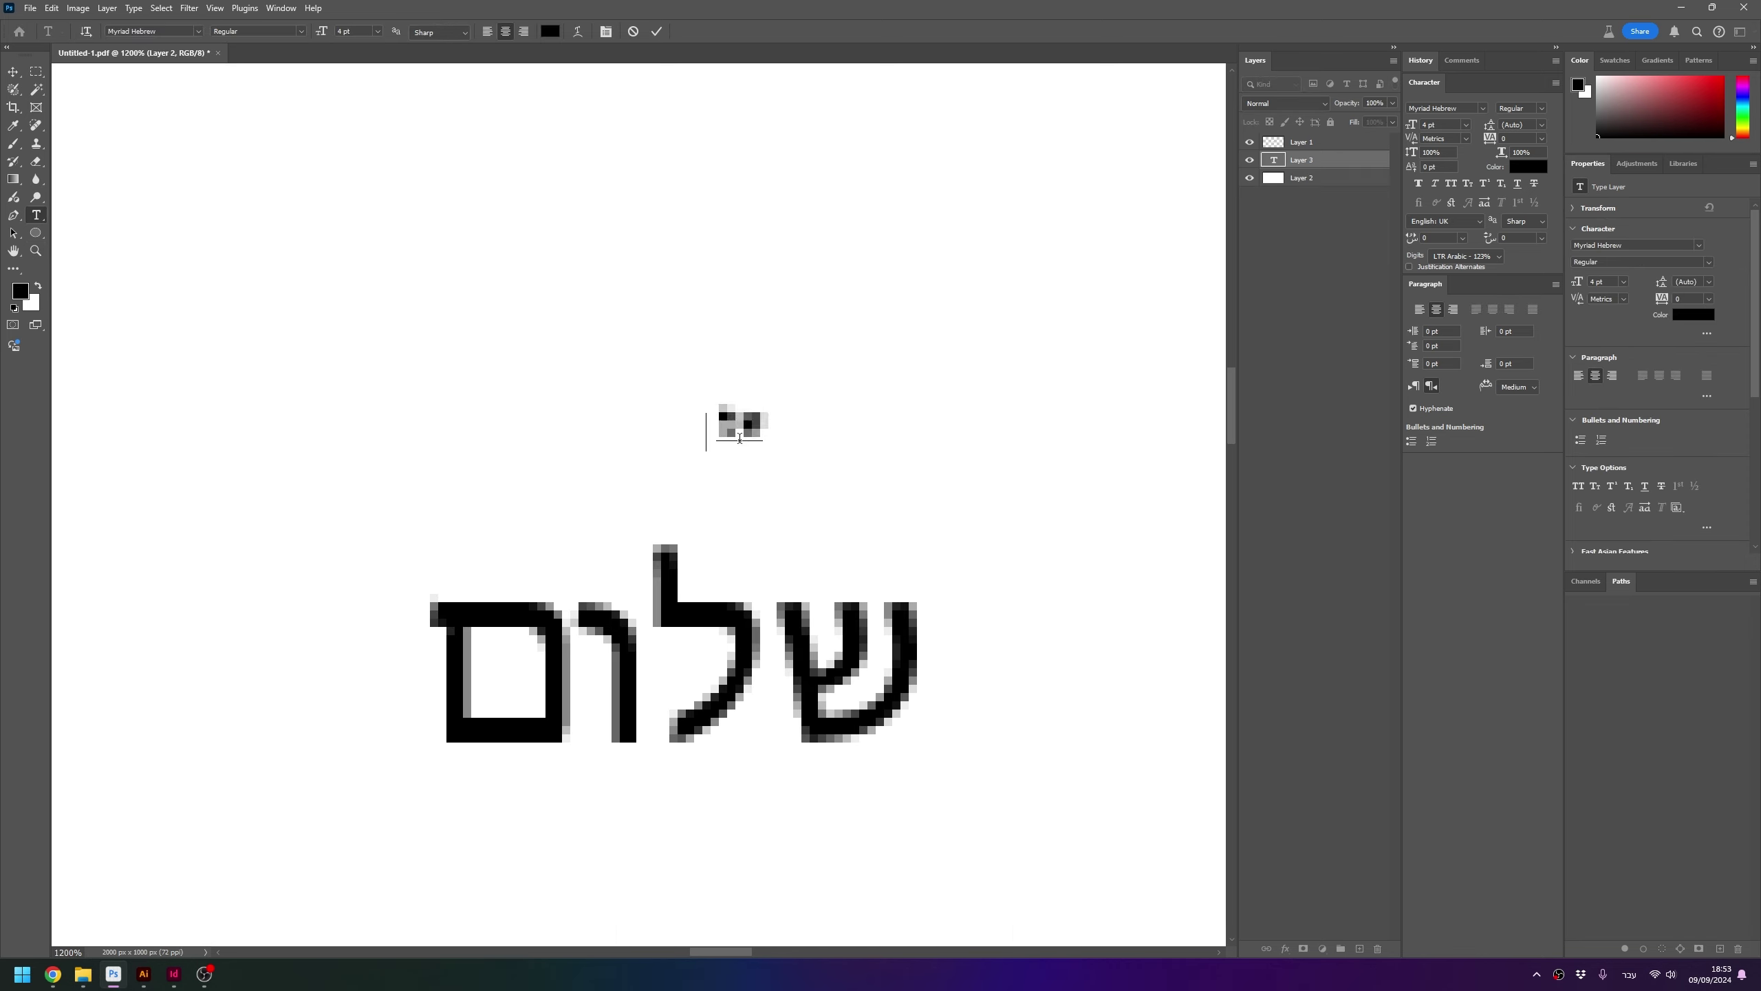
key("ctrl+Return")
key("t")
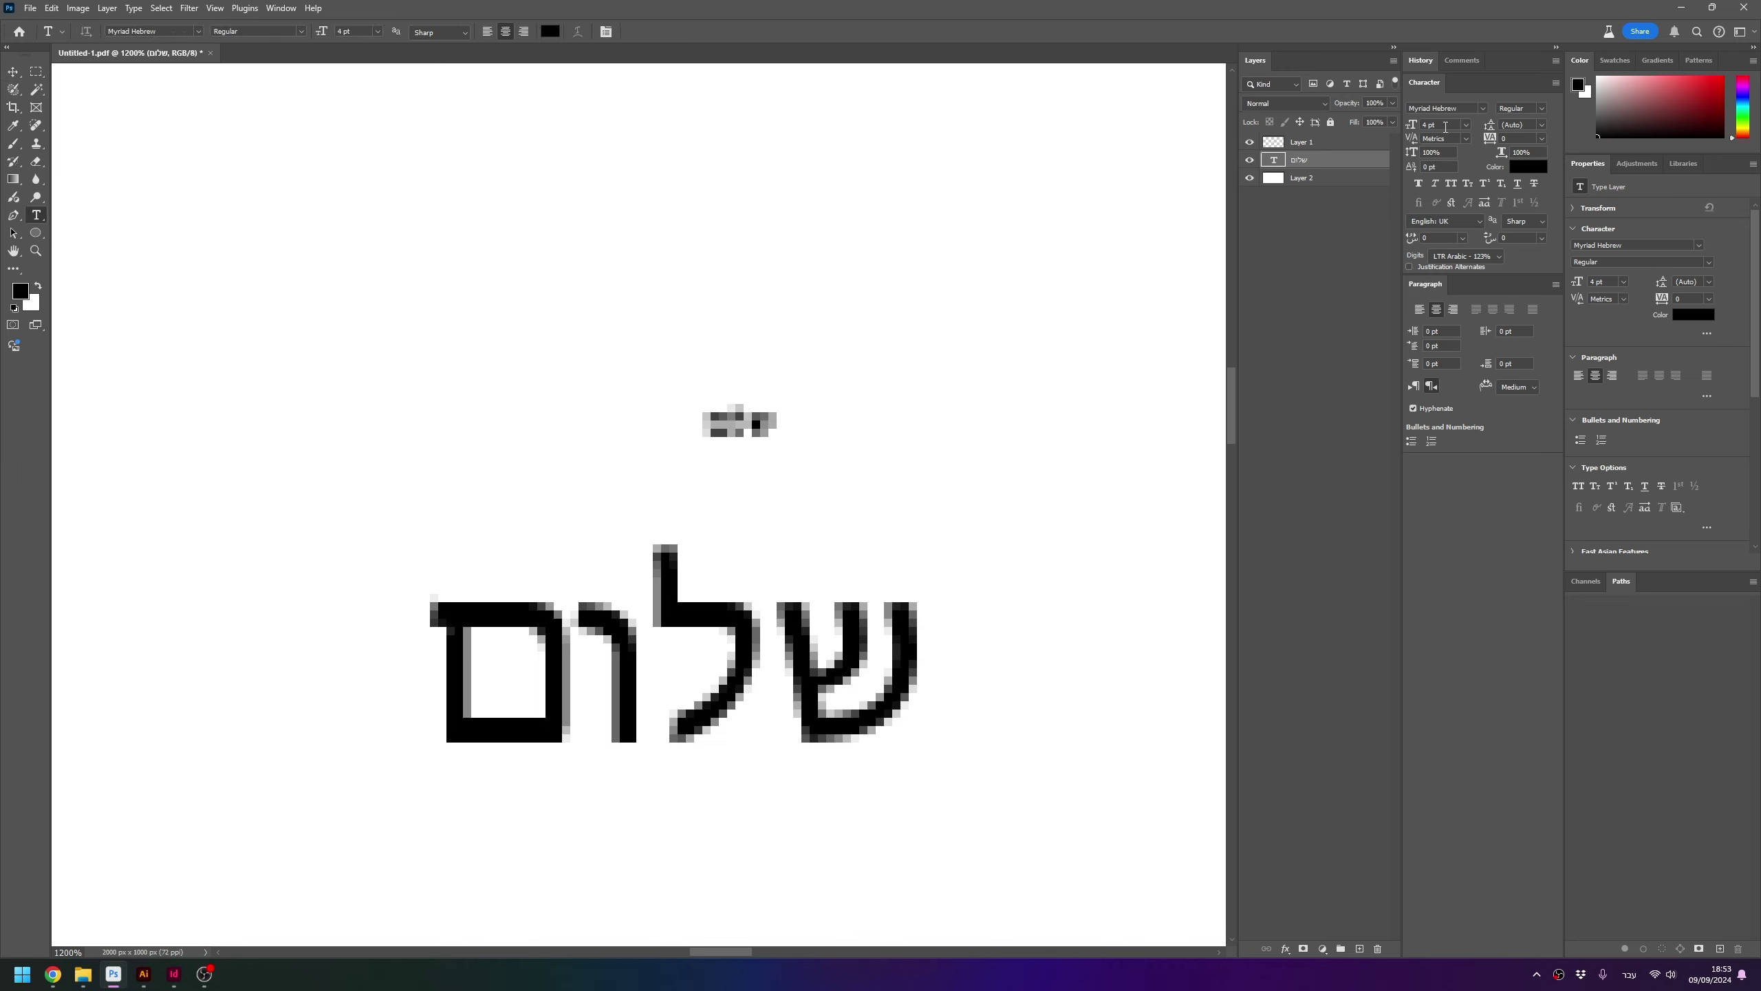
left_click(1443, 125)
type("30")
key("Return")
key("v")
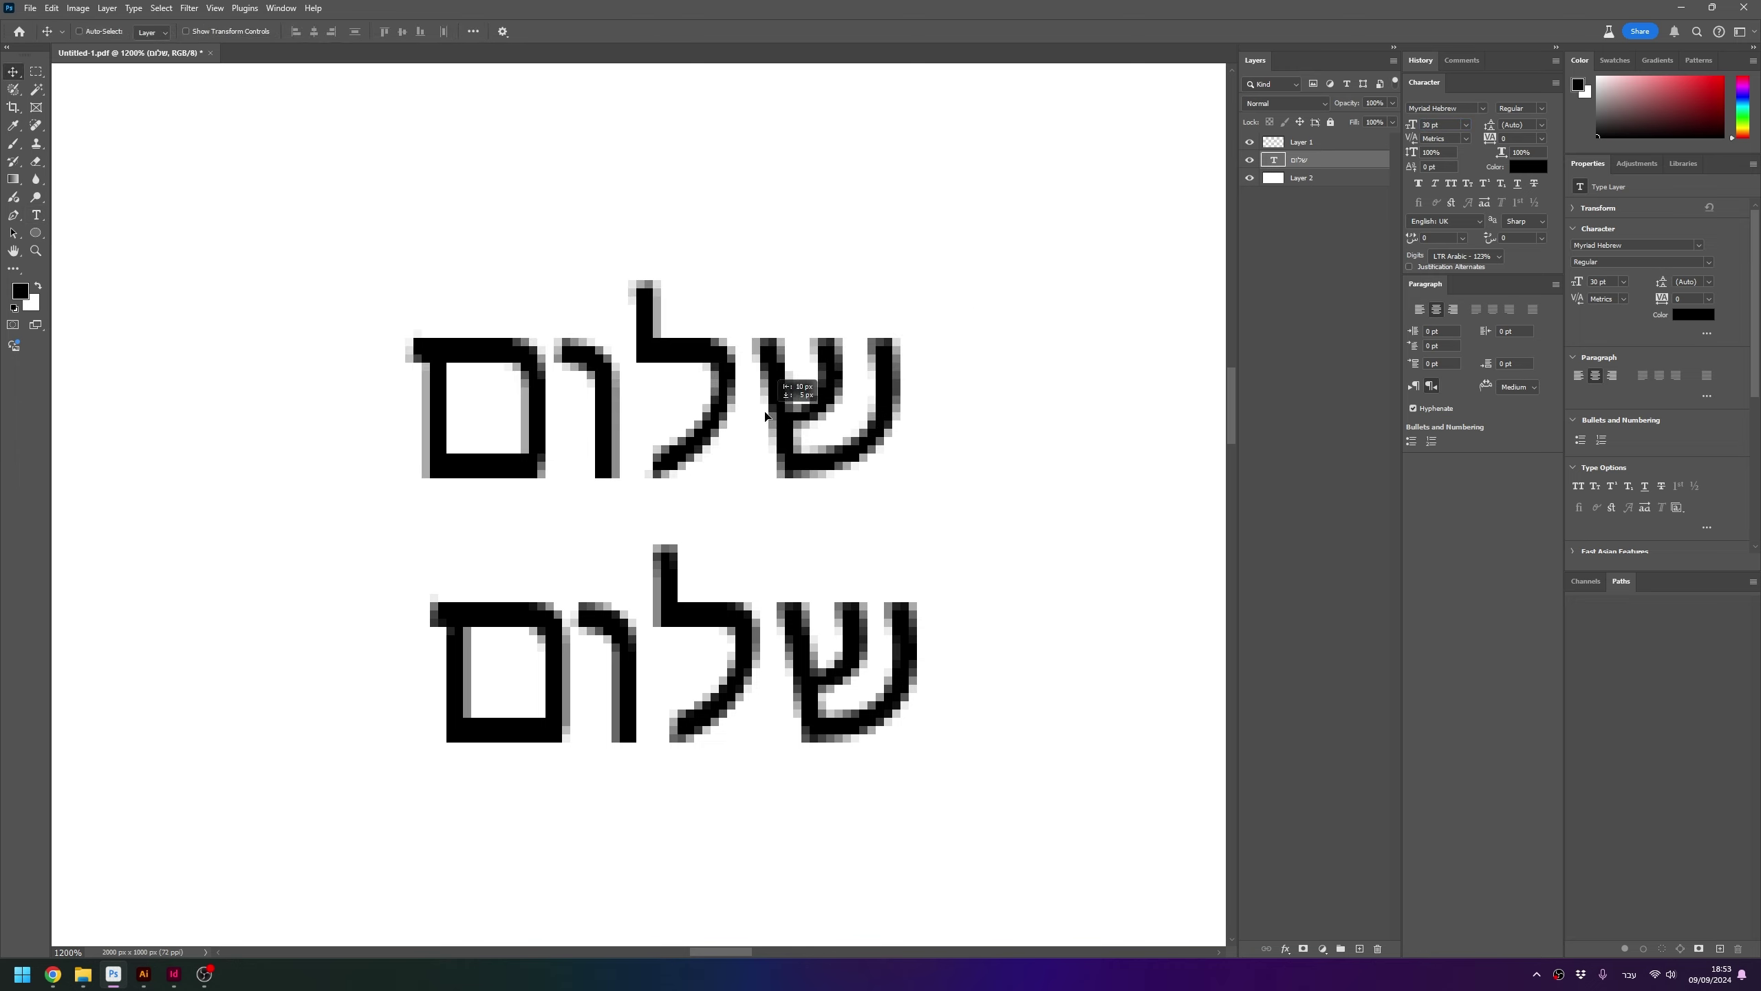
left_click_drag(792, 401, 777, 447)
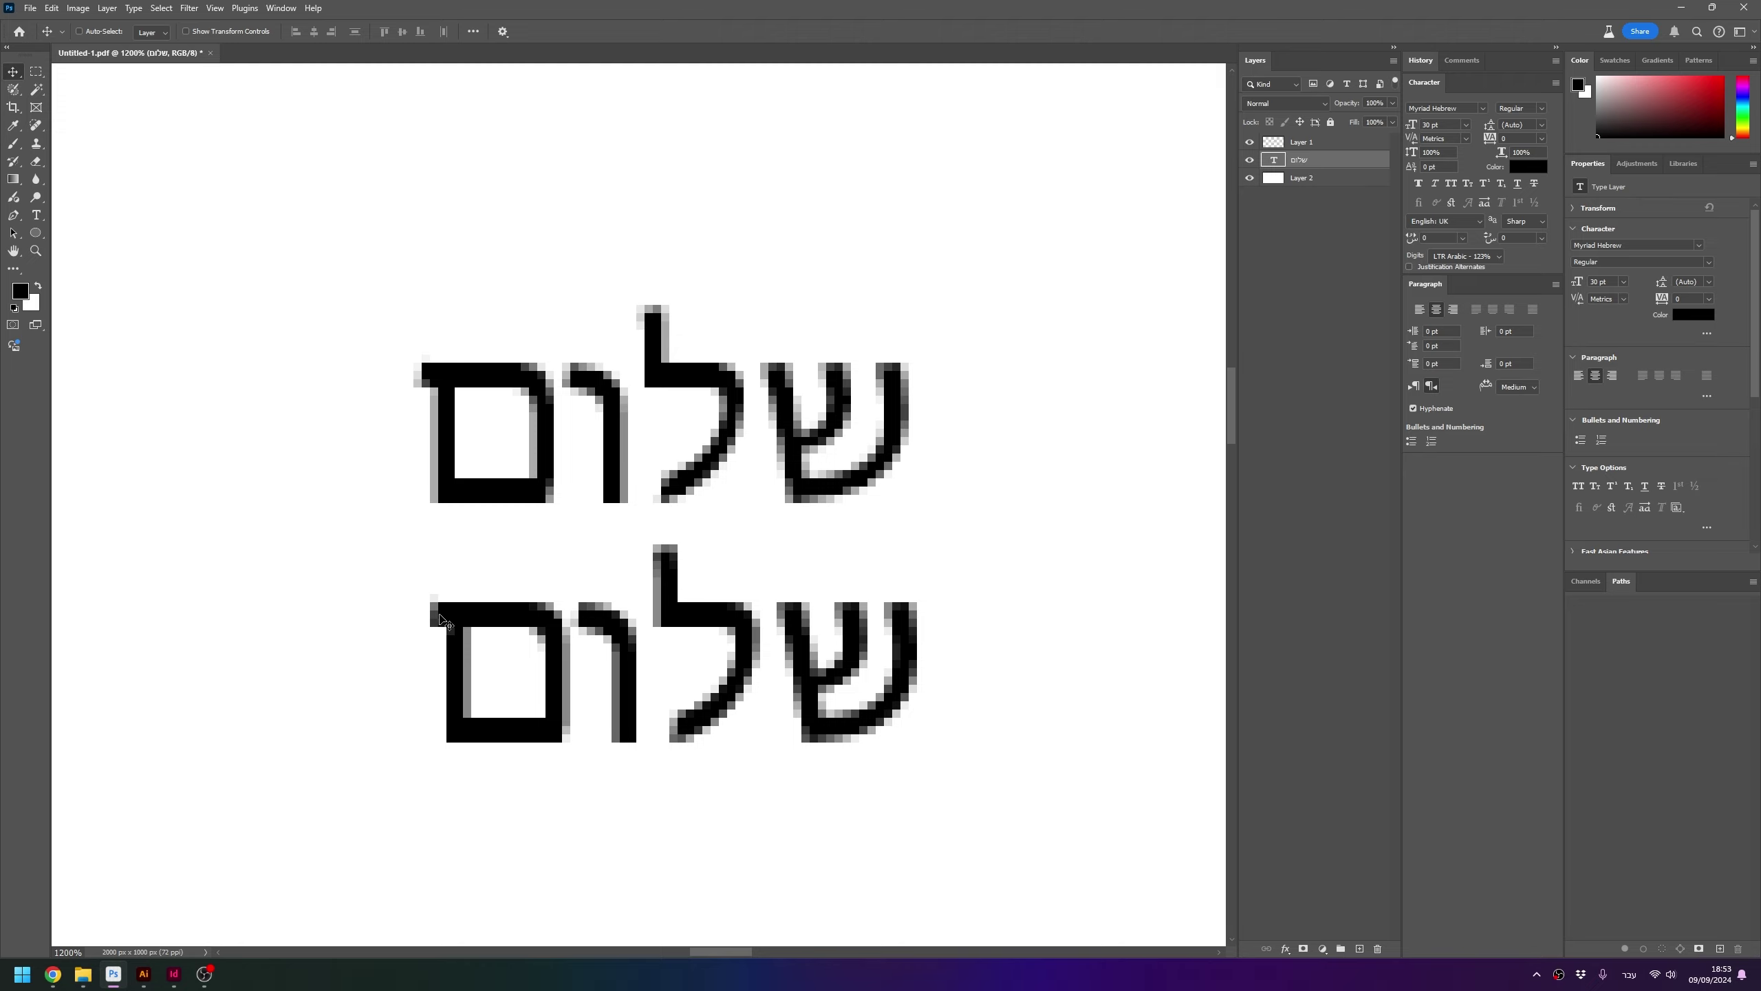
scroll(858, 486, "down", 5)
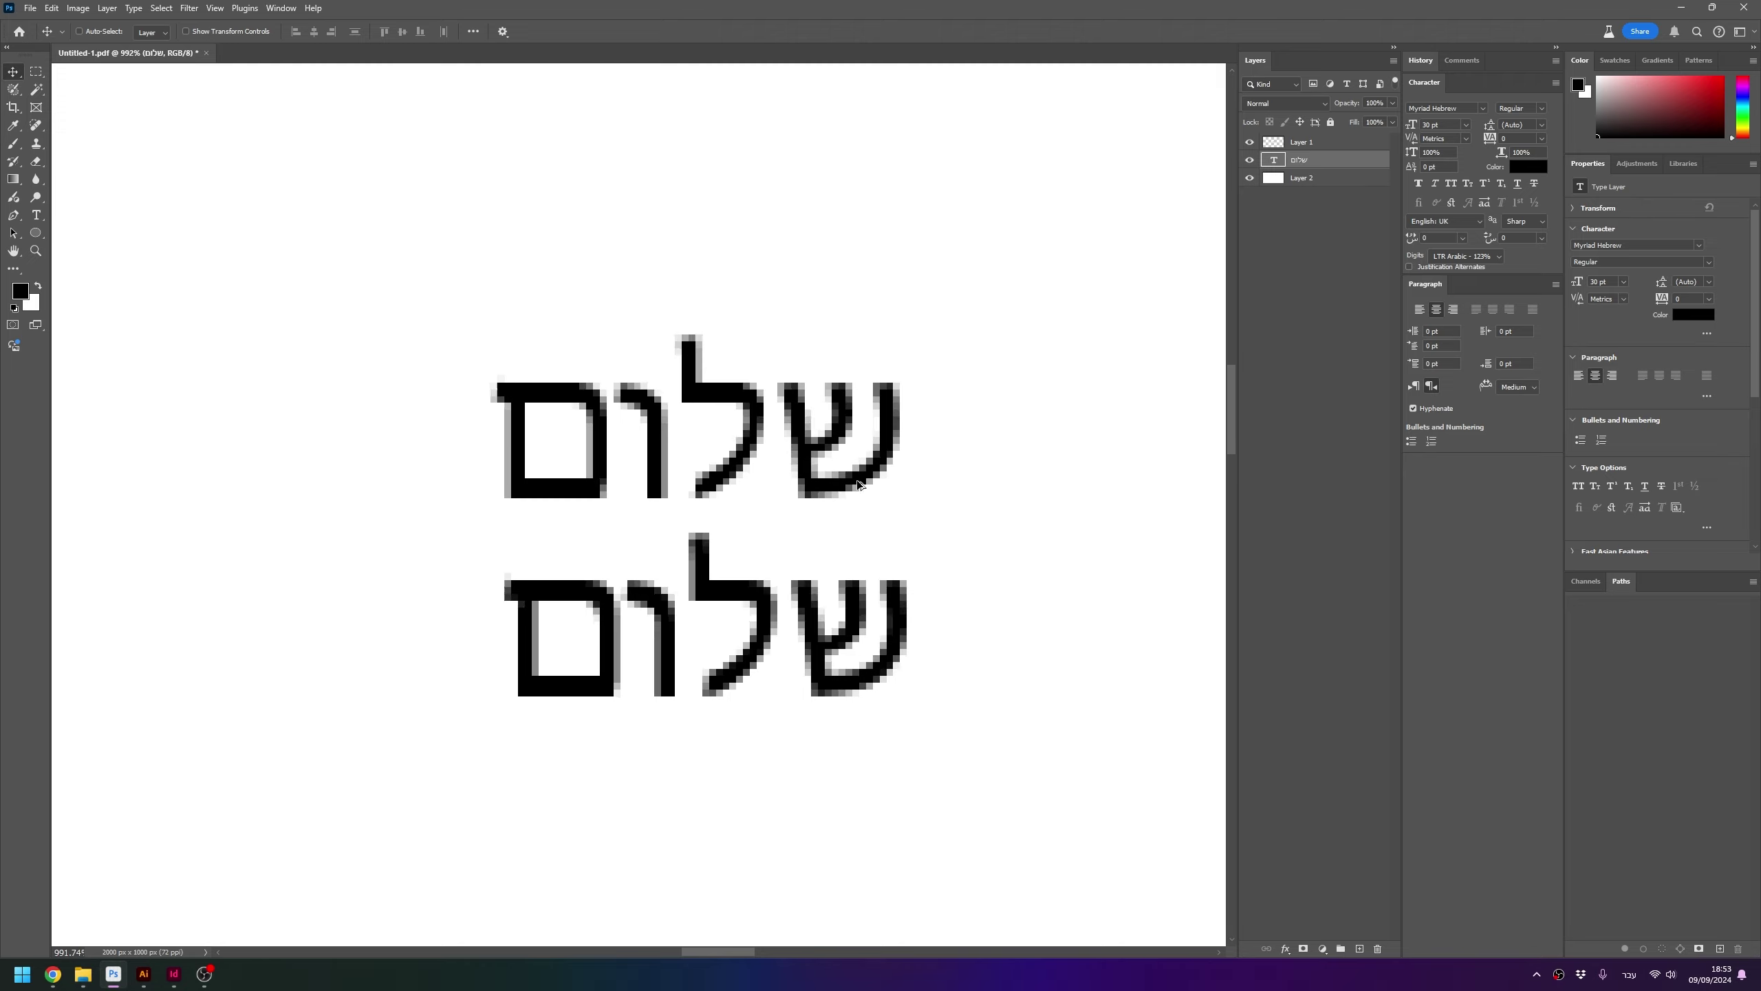
scroll(858, 486, "down", 3)
scroll(881, 458, "up", 3)
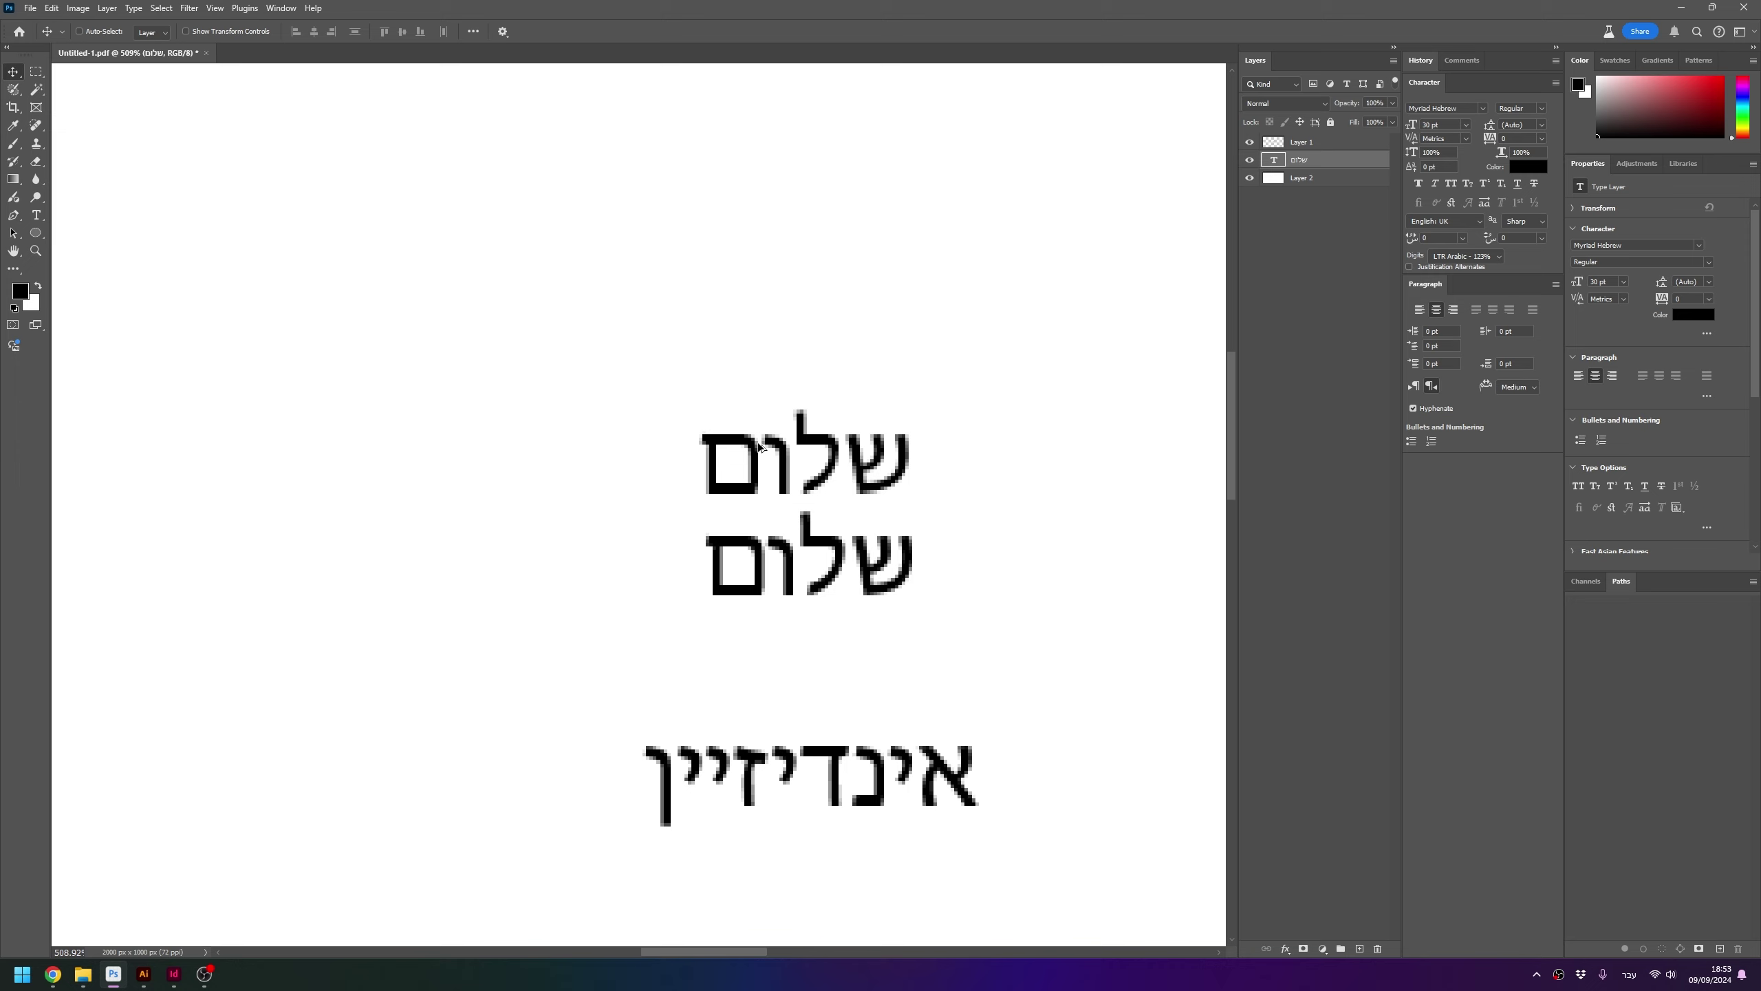
scroll(888, 444, "up", 1)
Duplicate the שלום text to the left and resize the copy to 16 pt
left_click_drag(888, 445, 647, 444)
double_click(676, 472)
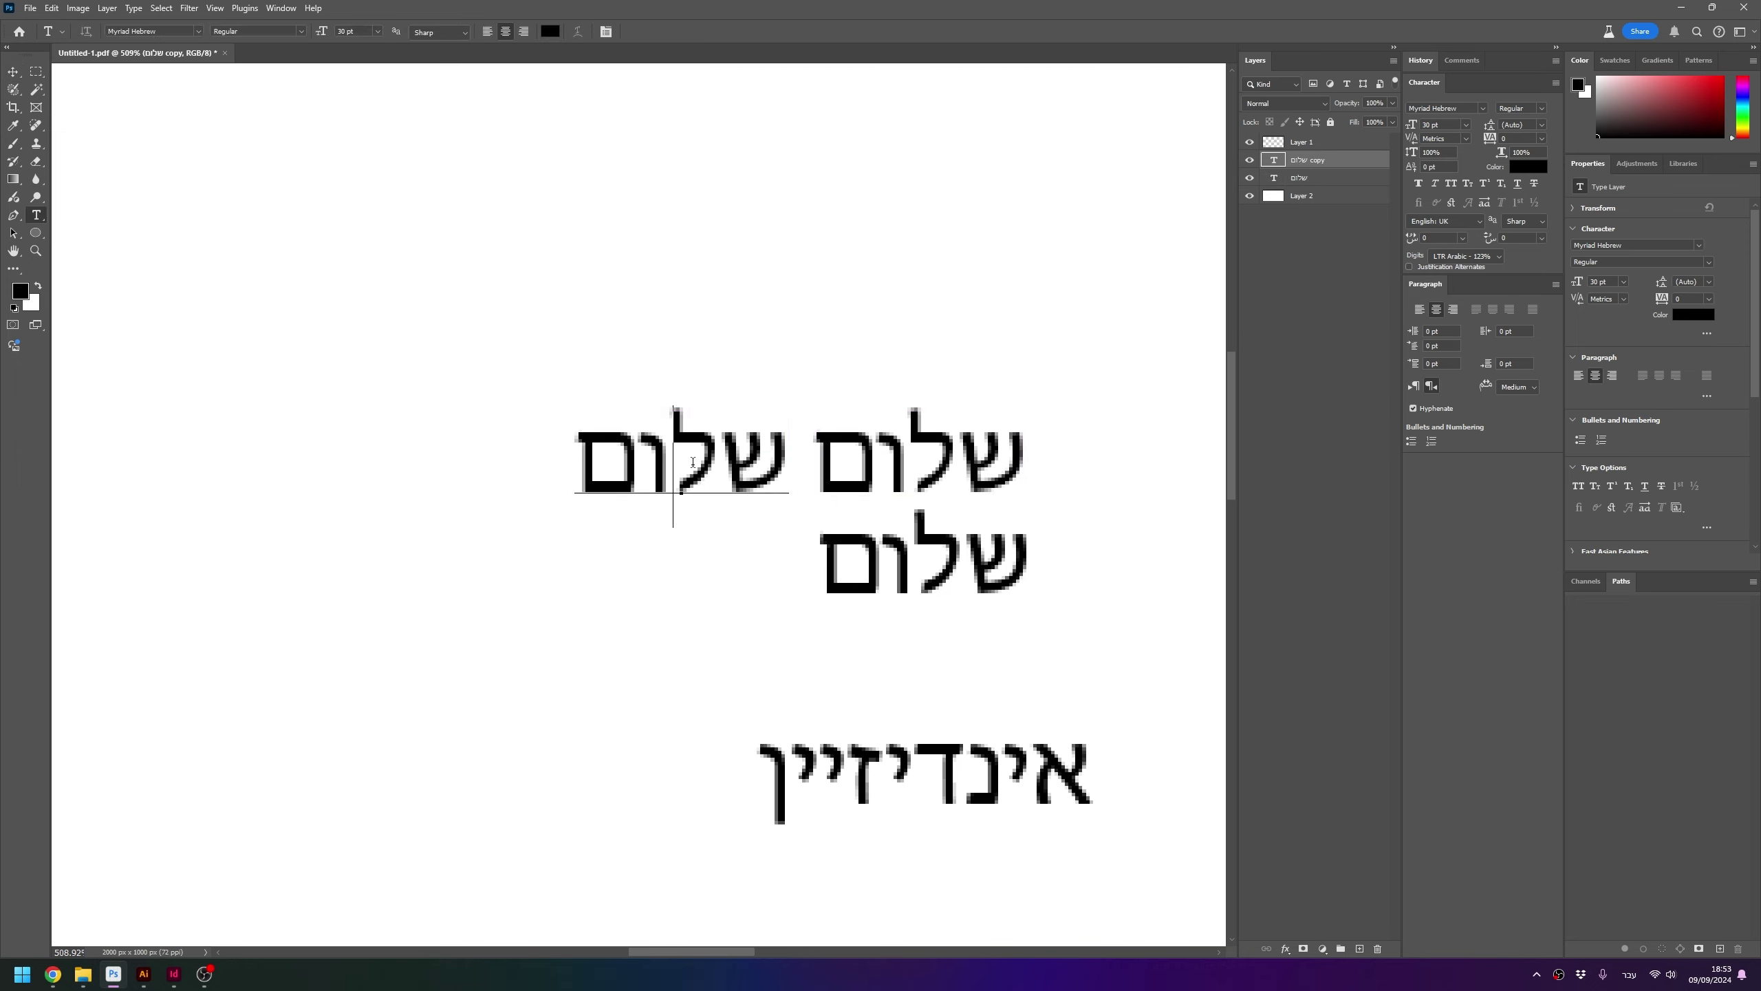
key("ctrl+a")
type("16")
key("Return")
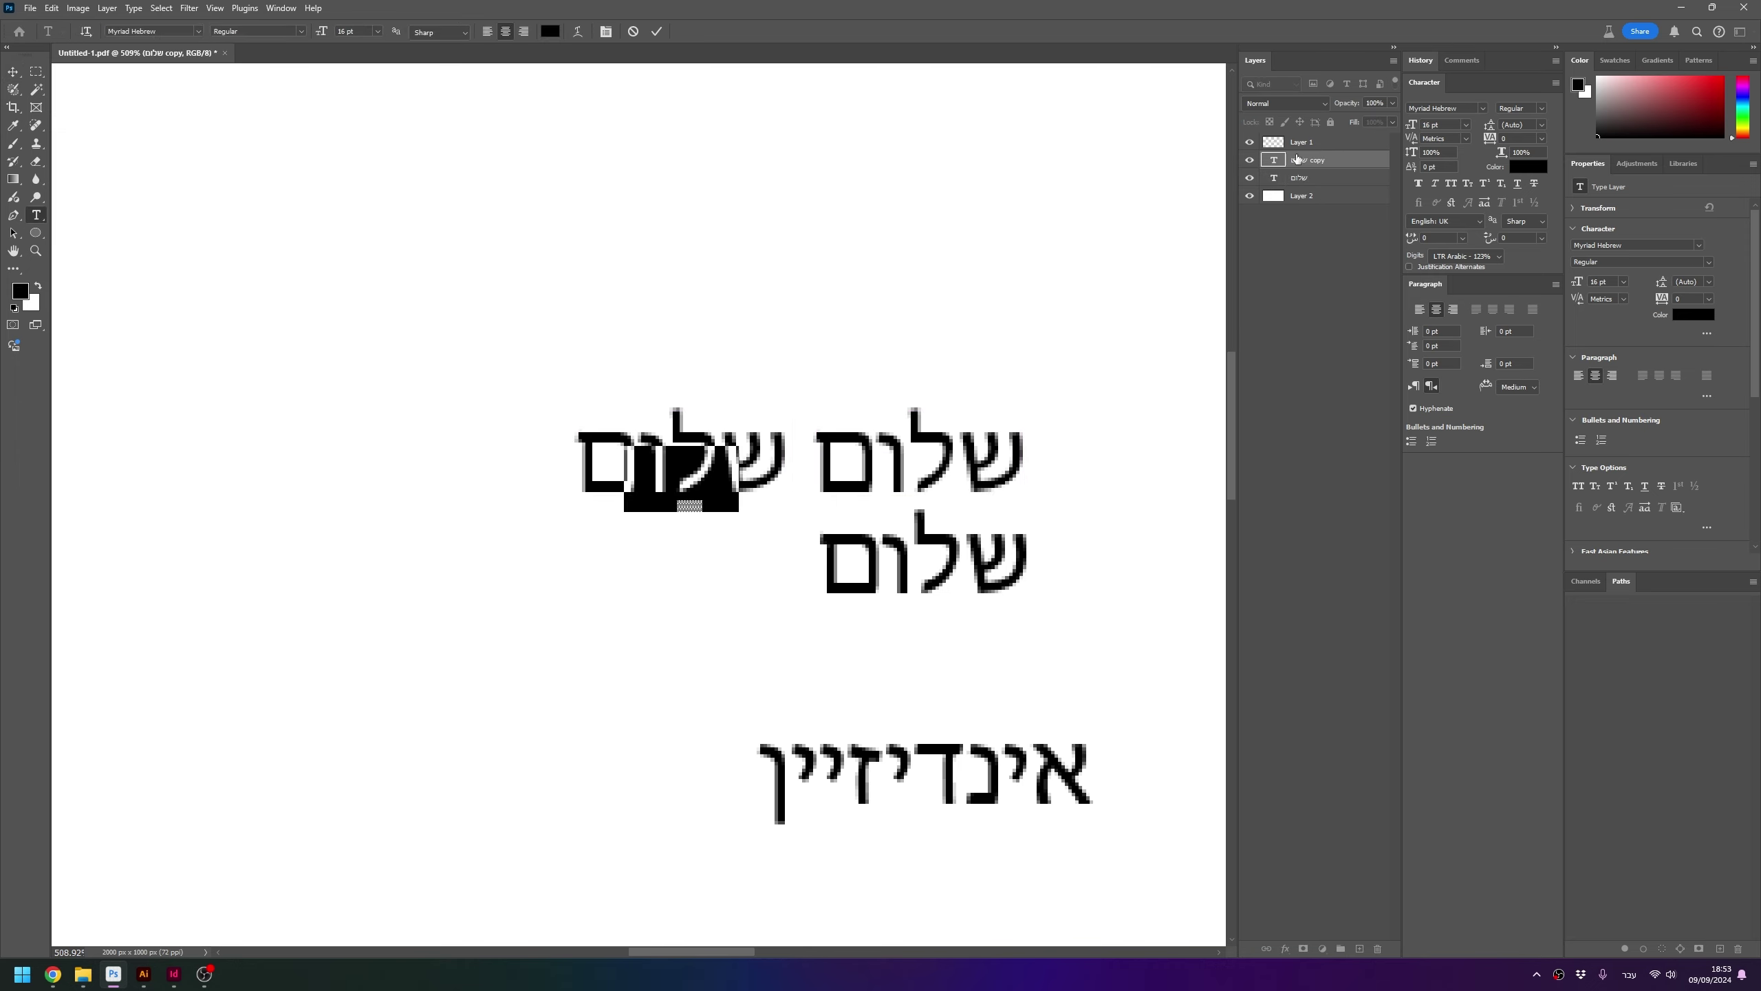
left_click(656, 31)
Check the small copy, close the Photoshop document and return to InDesign
key("z")
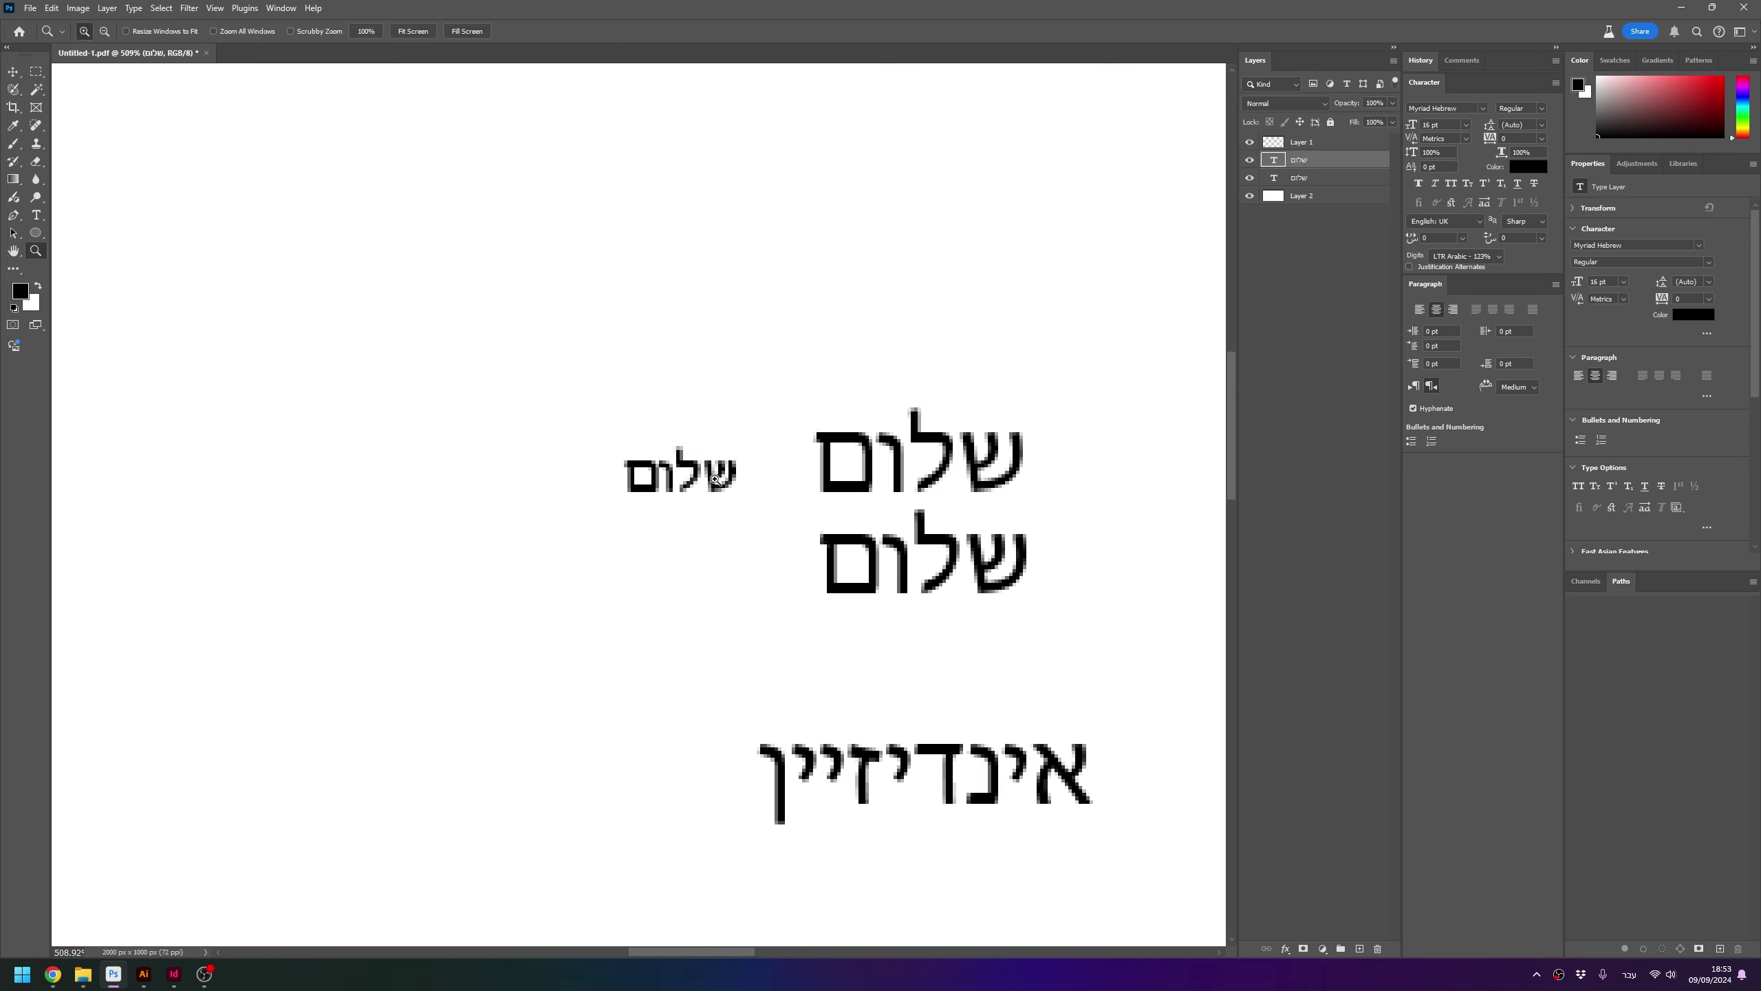
left_click(714, 479)
left_click(715, 479)
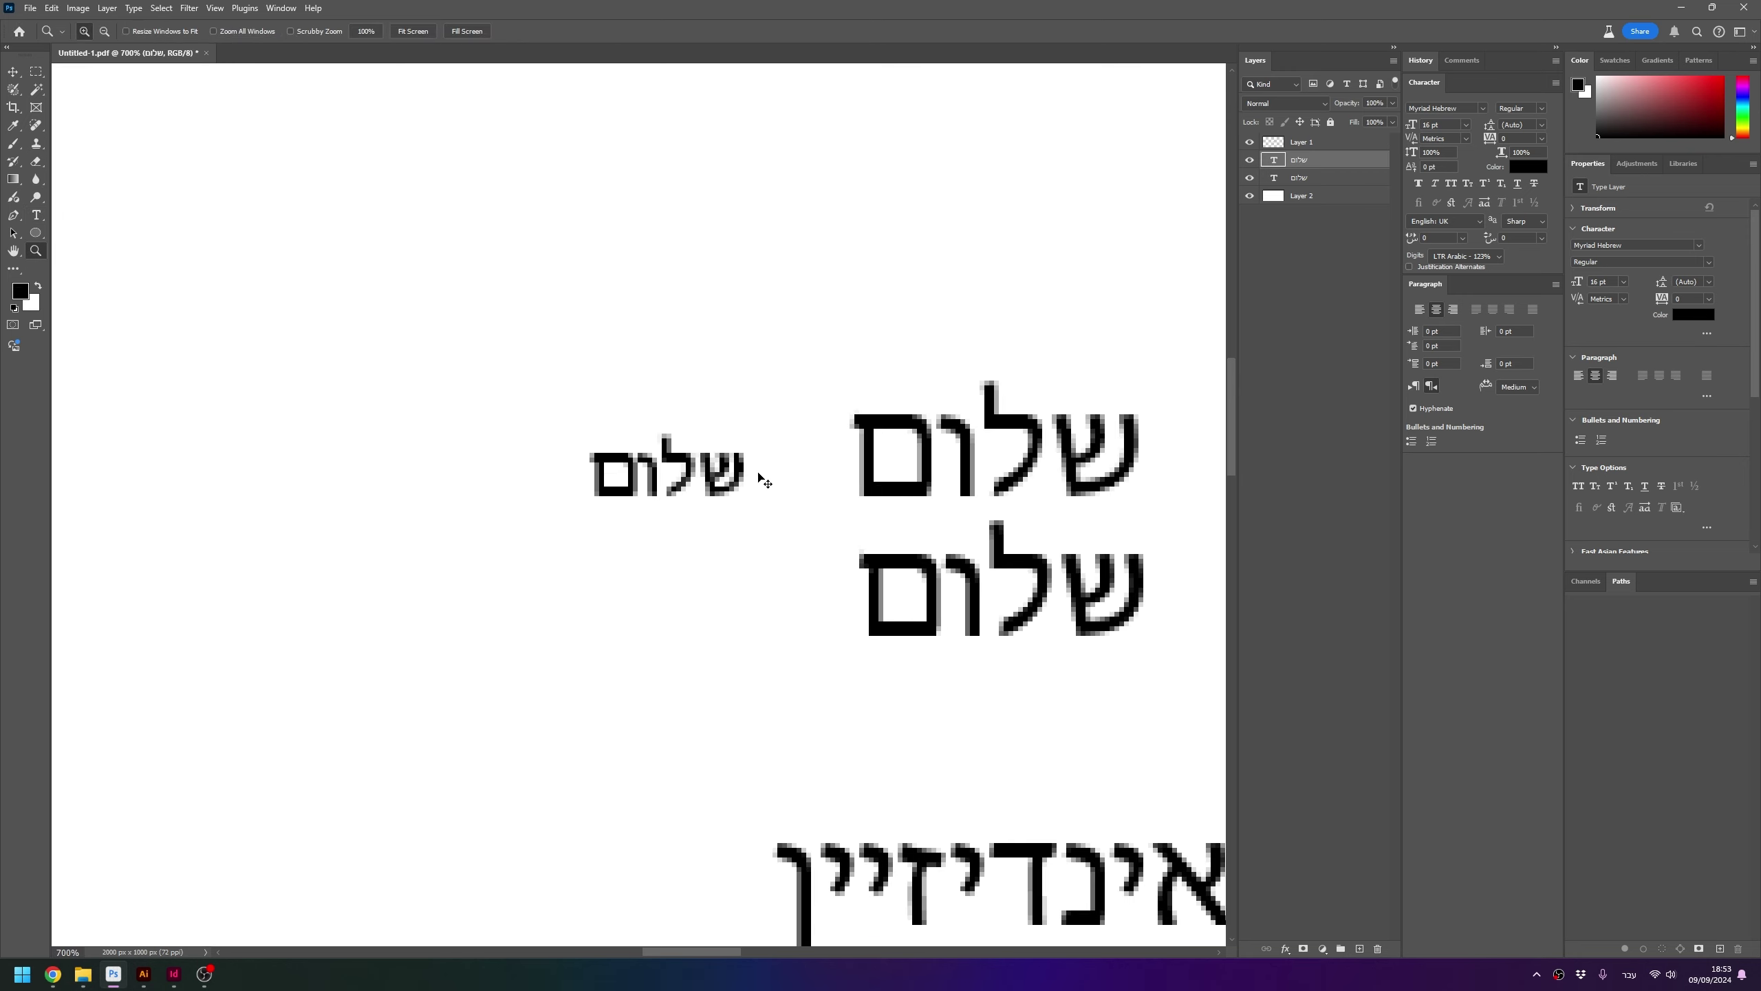
key("ctrl+1")
mouse_move(714, 541)
left_mouse_down()
mouse_move(718, 485)
mouse_move(552, 425)
left_mouse_up()
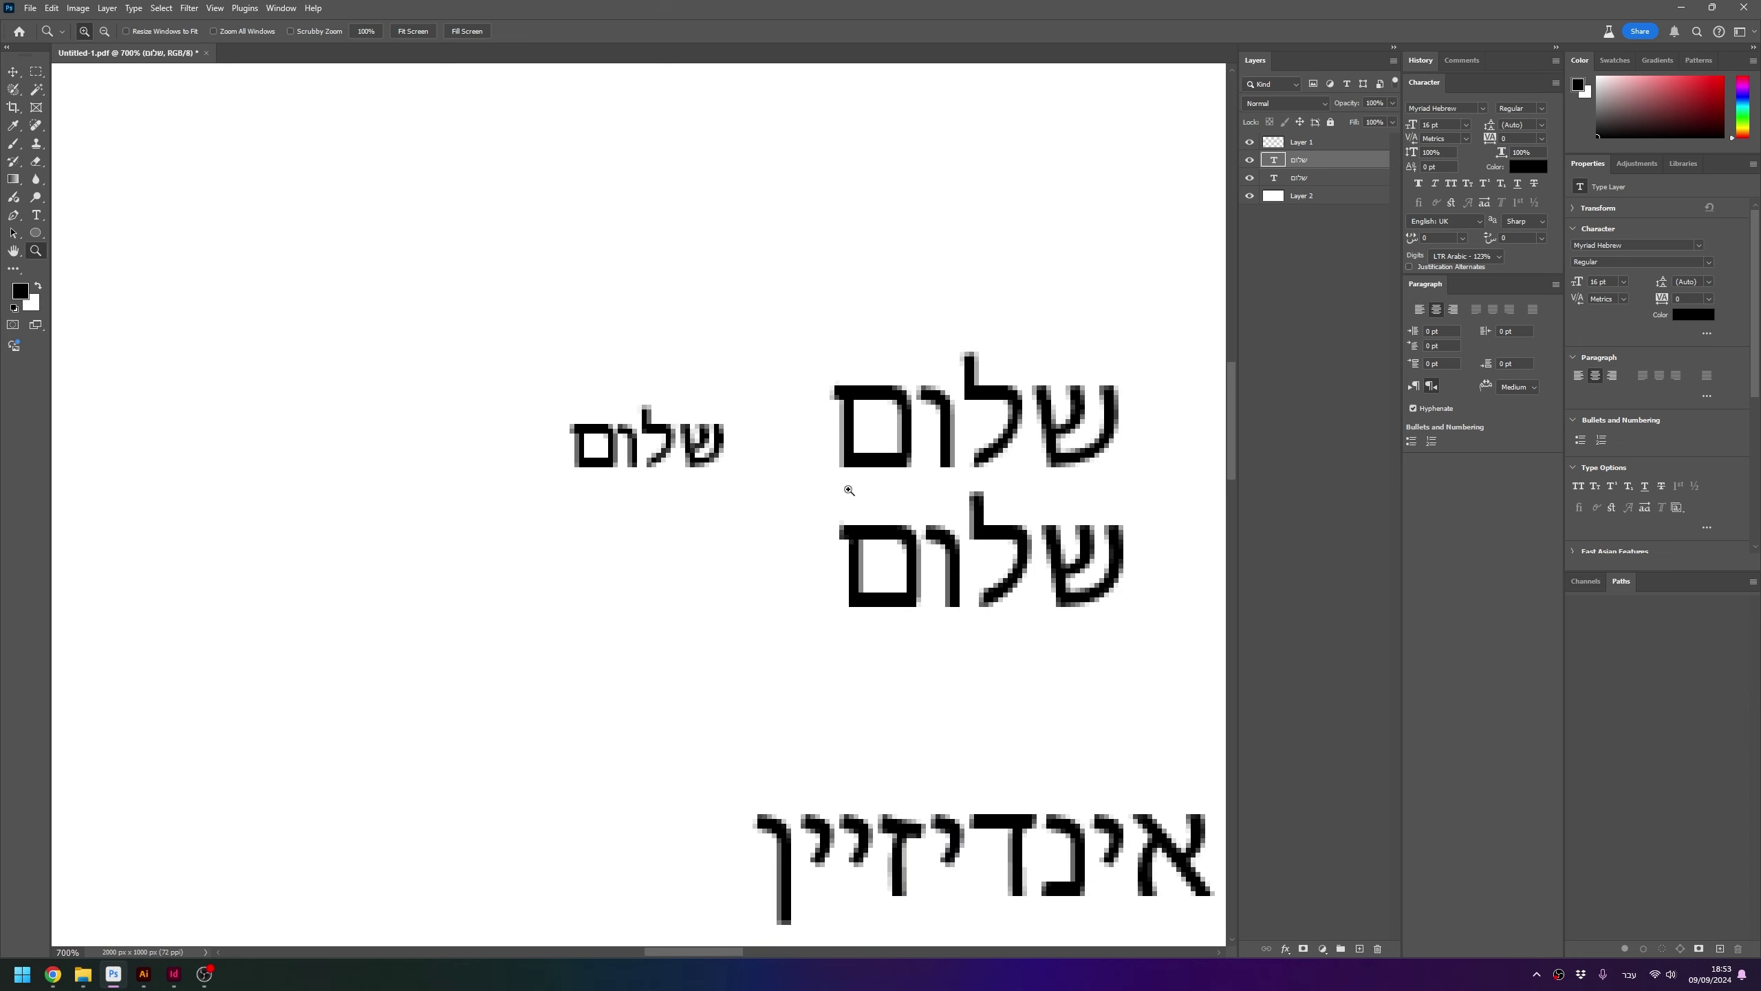
key("ctrl+0")
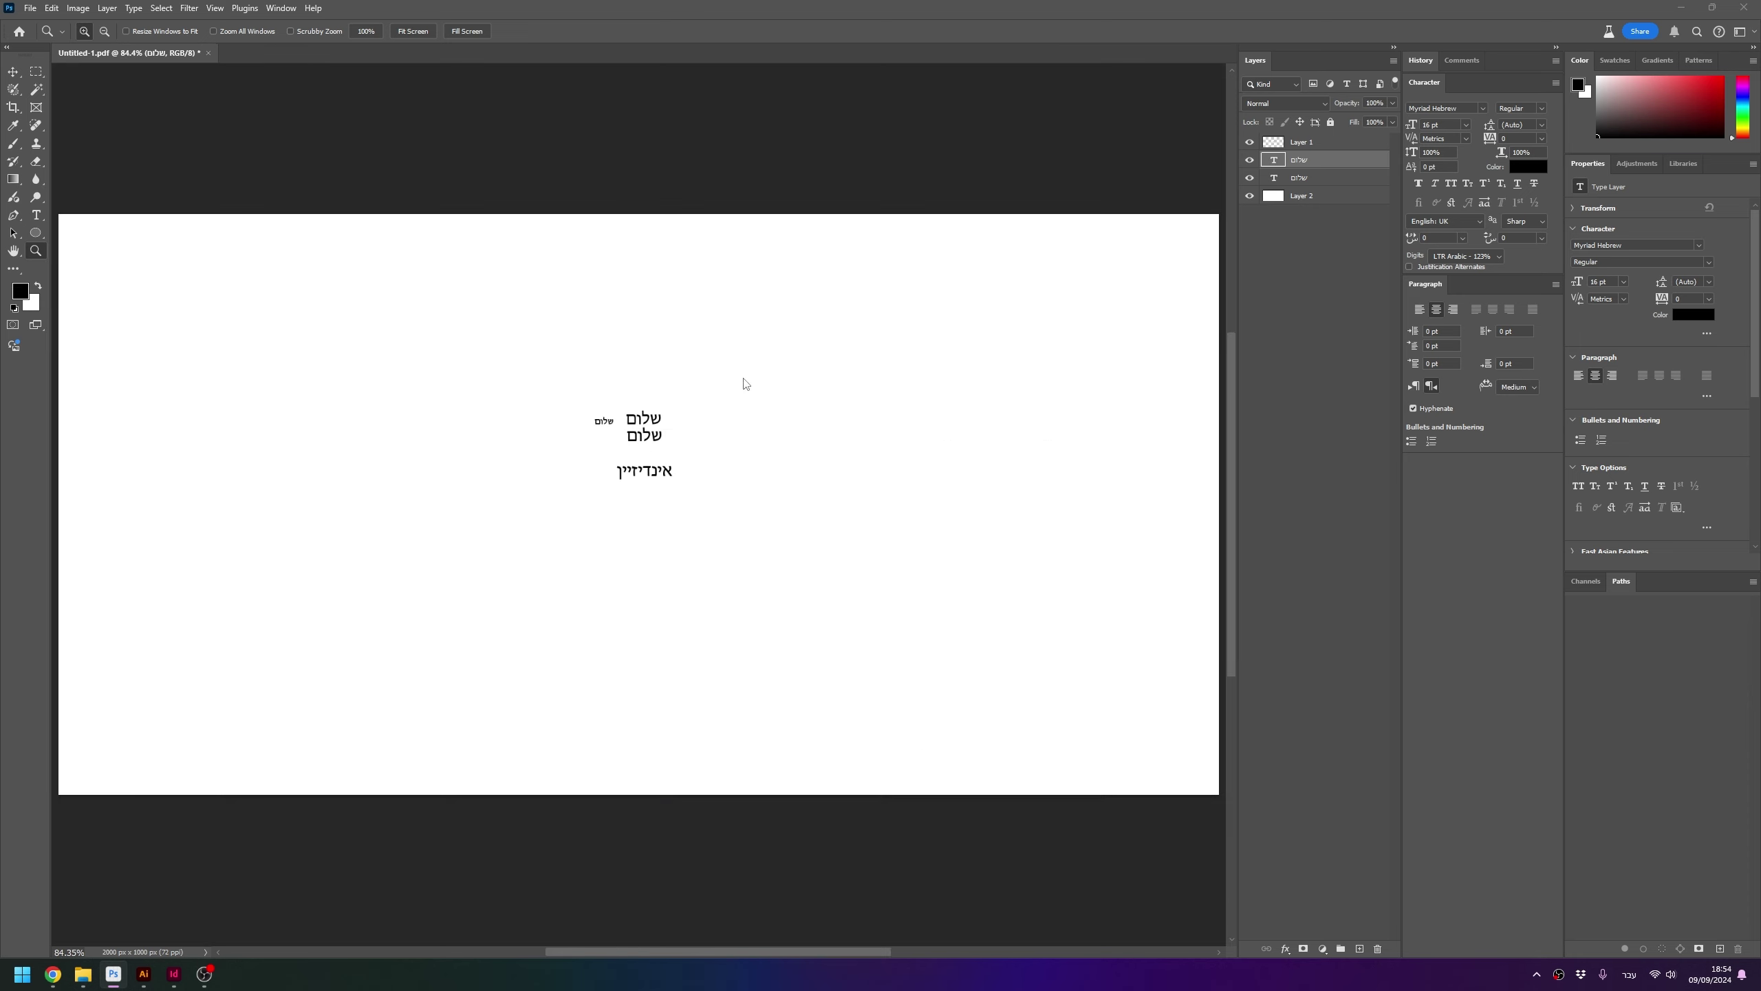
key("ctrl+w")
left_click(883, 356)
left_click(170, 976)
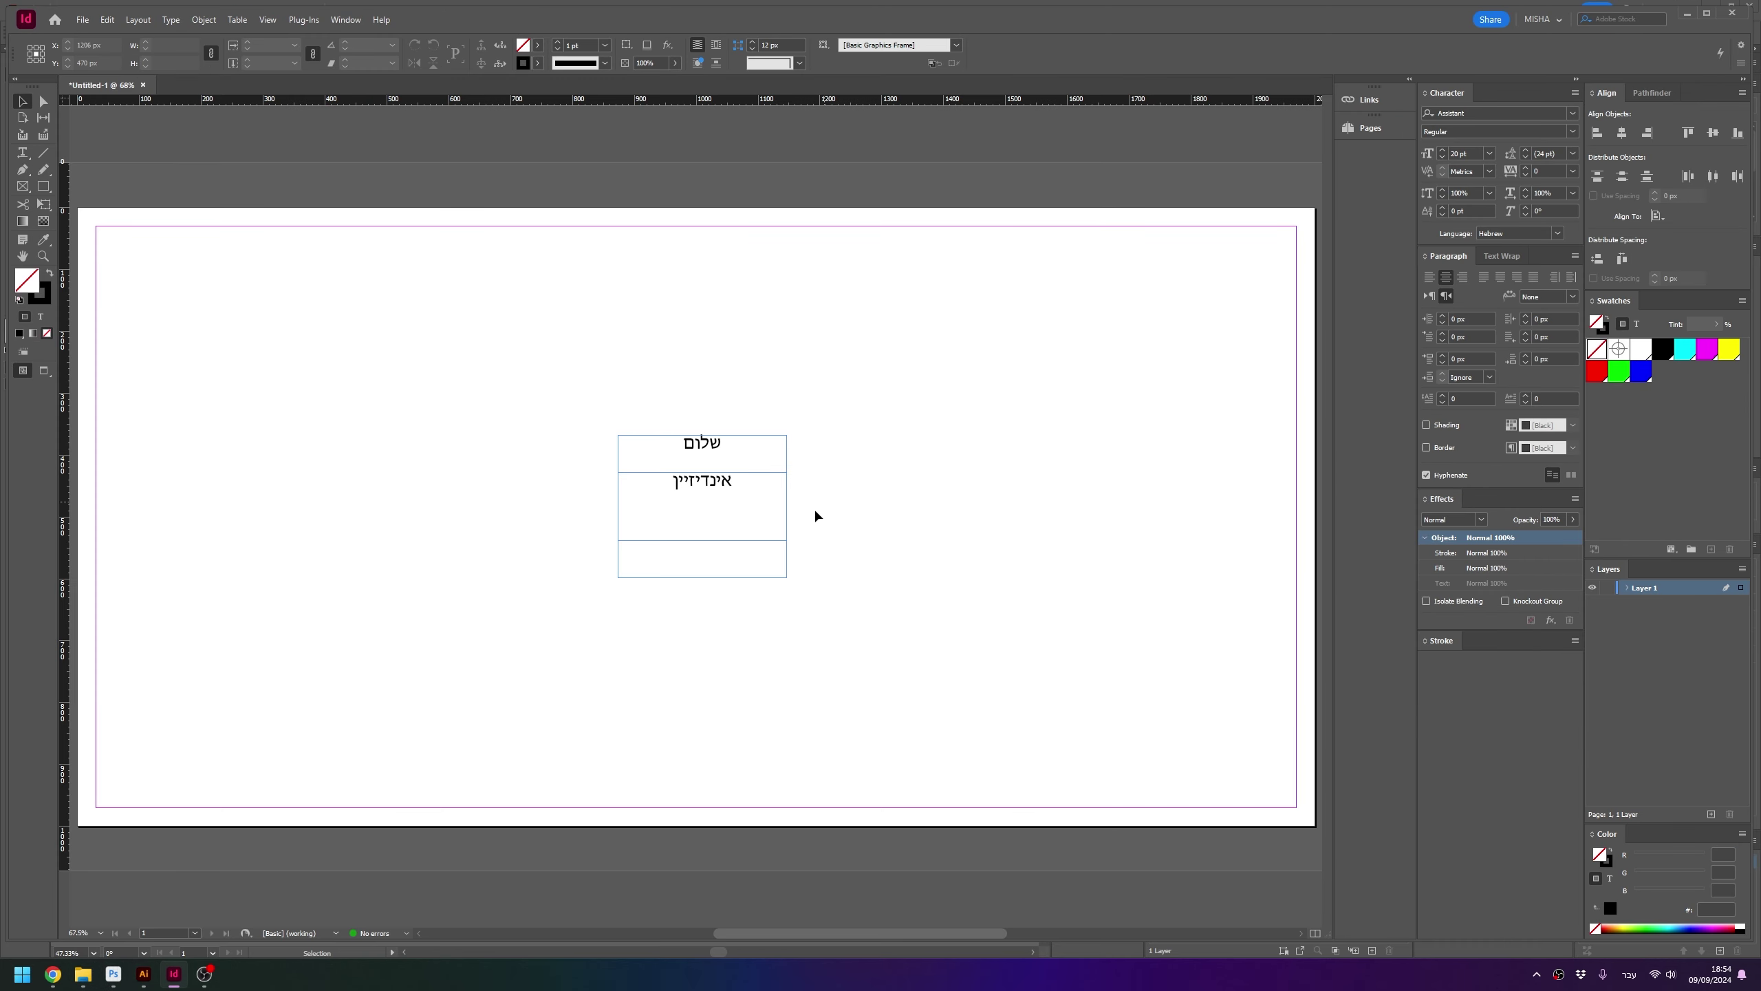
Close the current layout and create a new InDesign document 1500 px wide by 9000 px tall
key("ctrl+w")
left_click(946, 493)
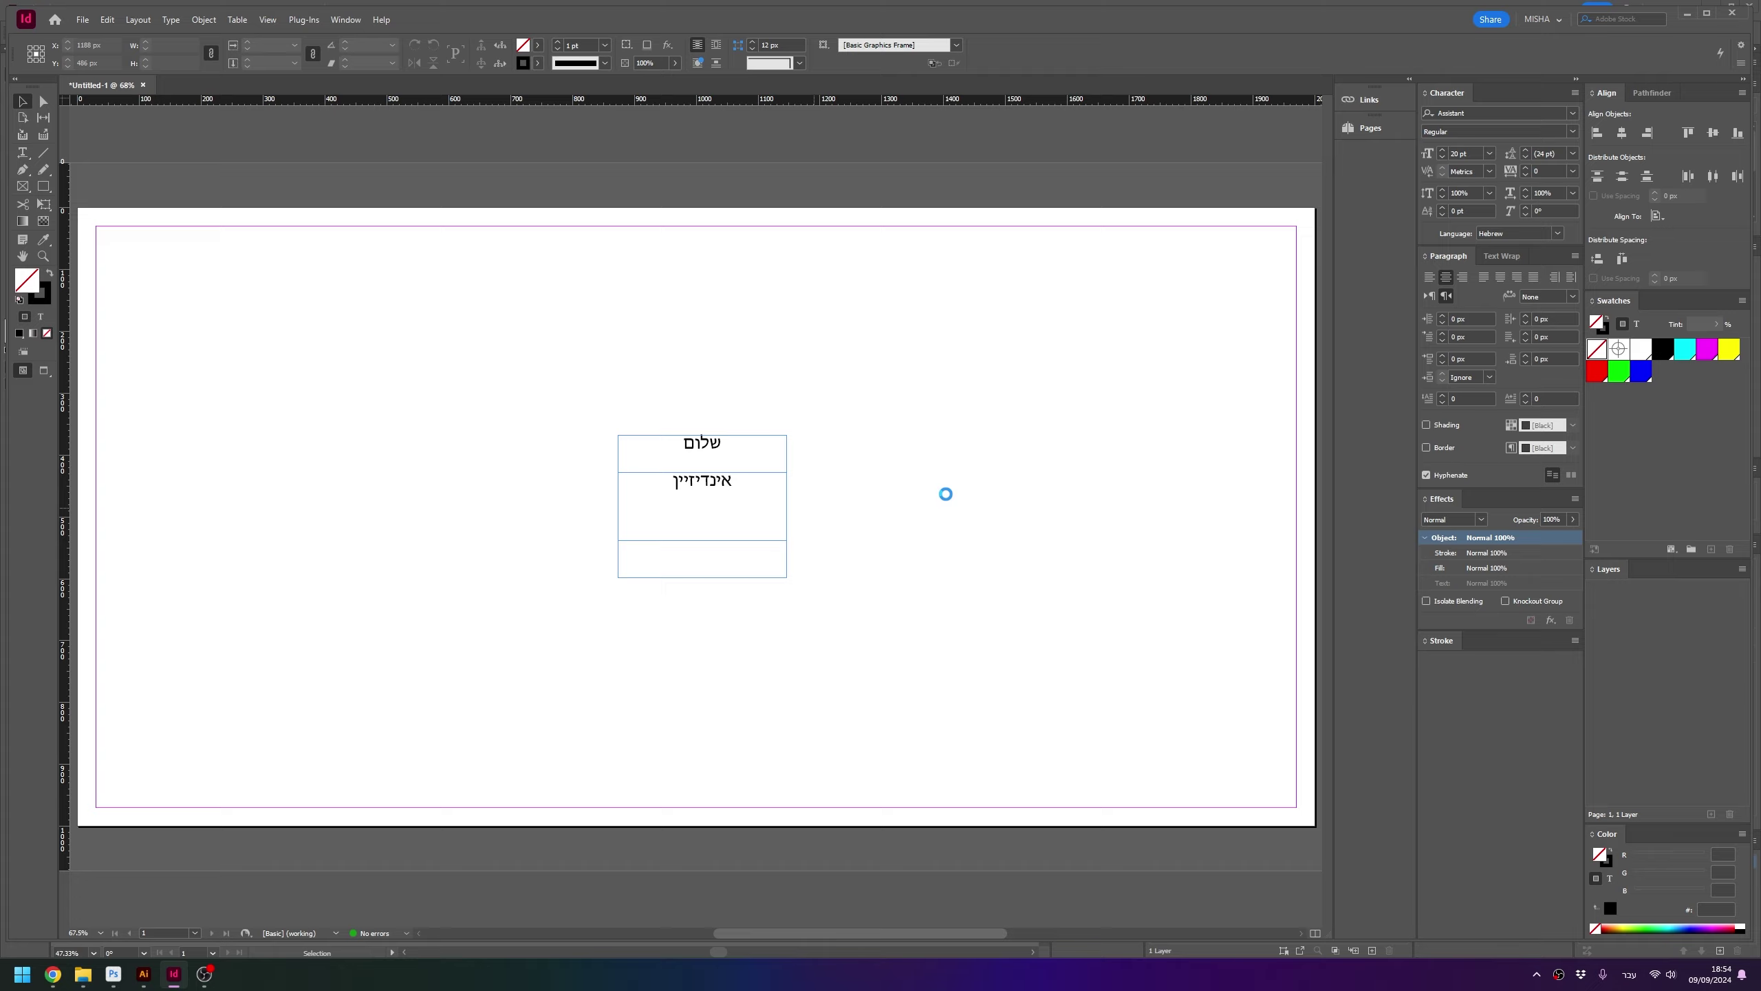
key("ctrl+n")
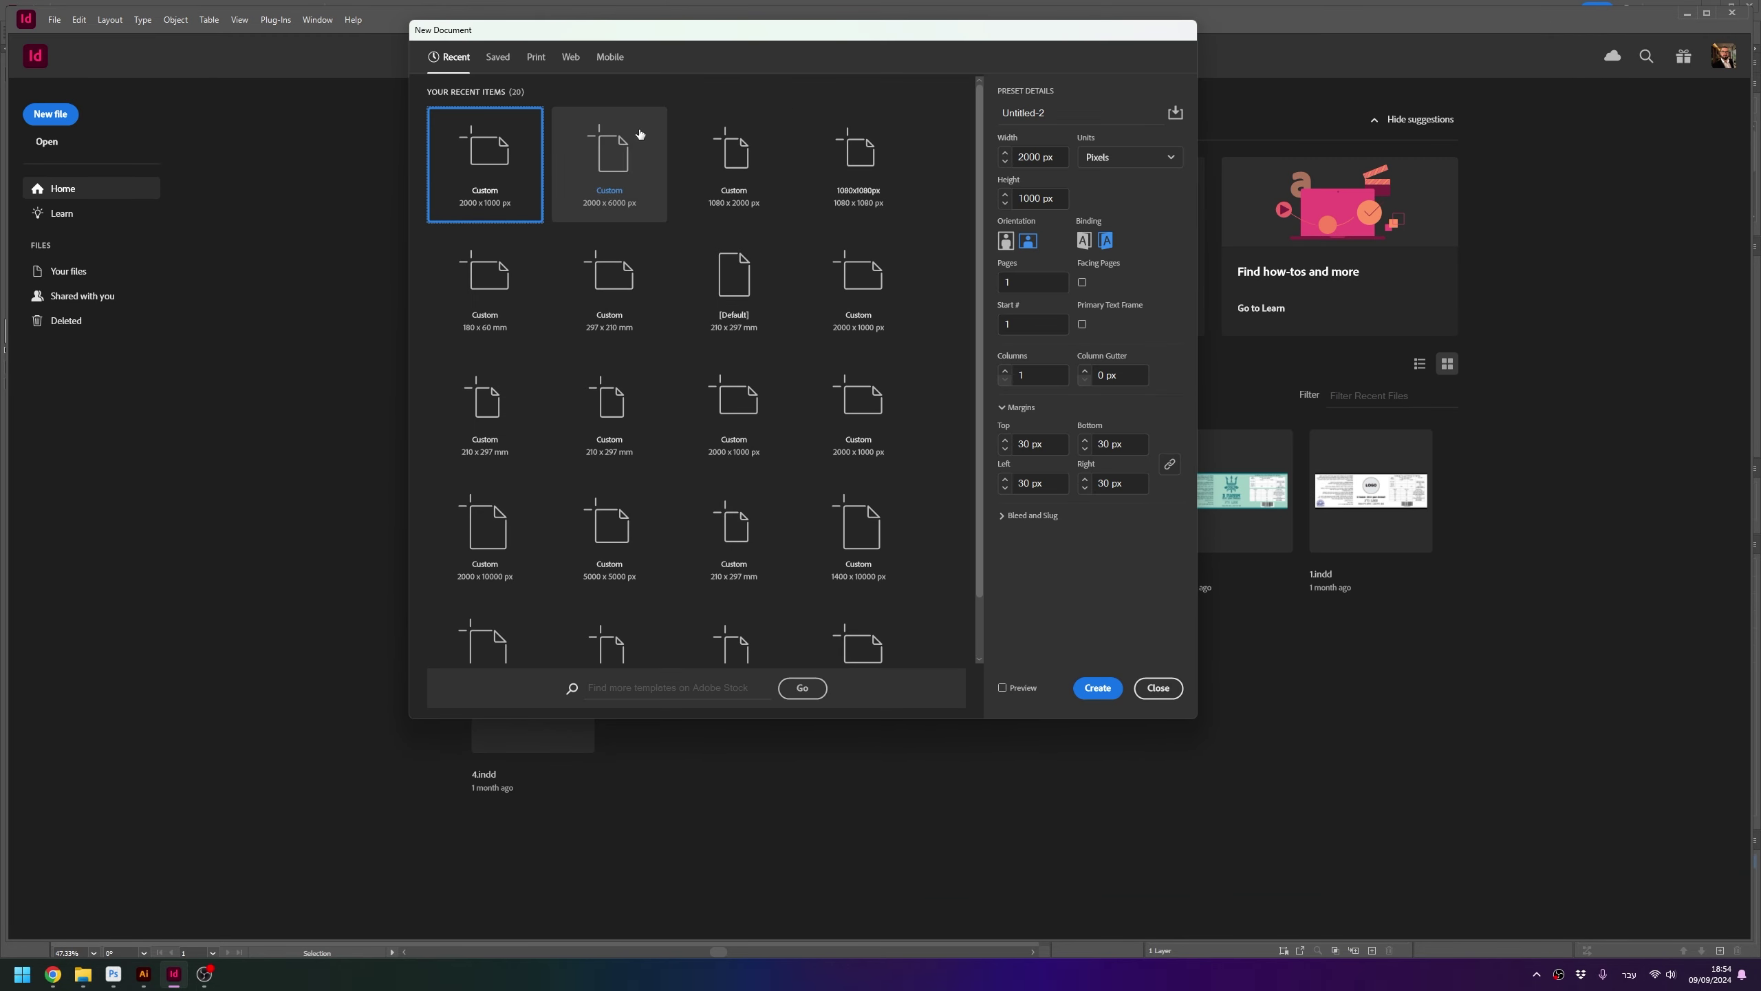
left_click(1040, 157)
type("1500")
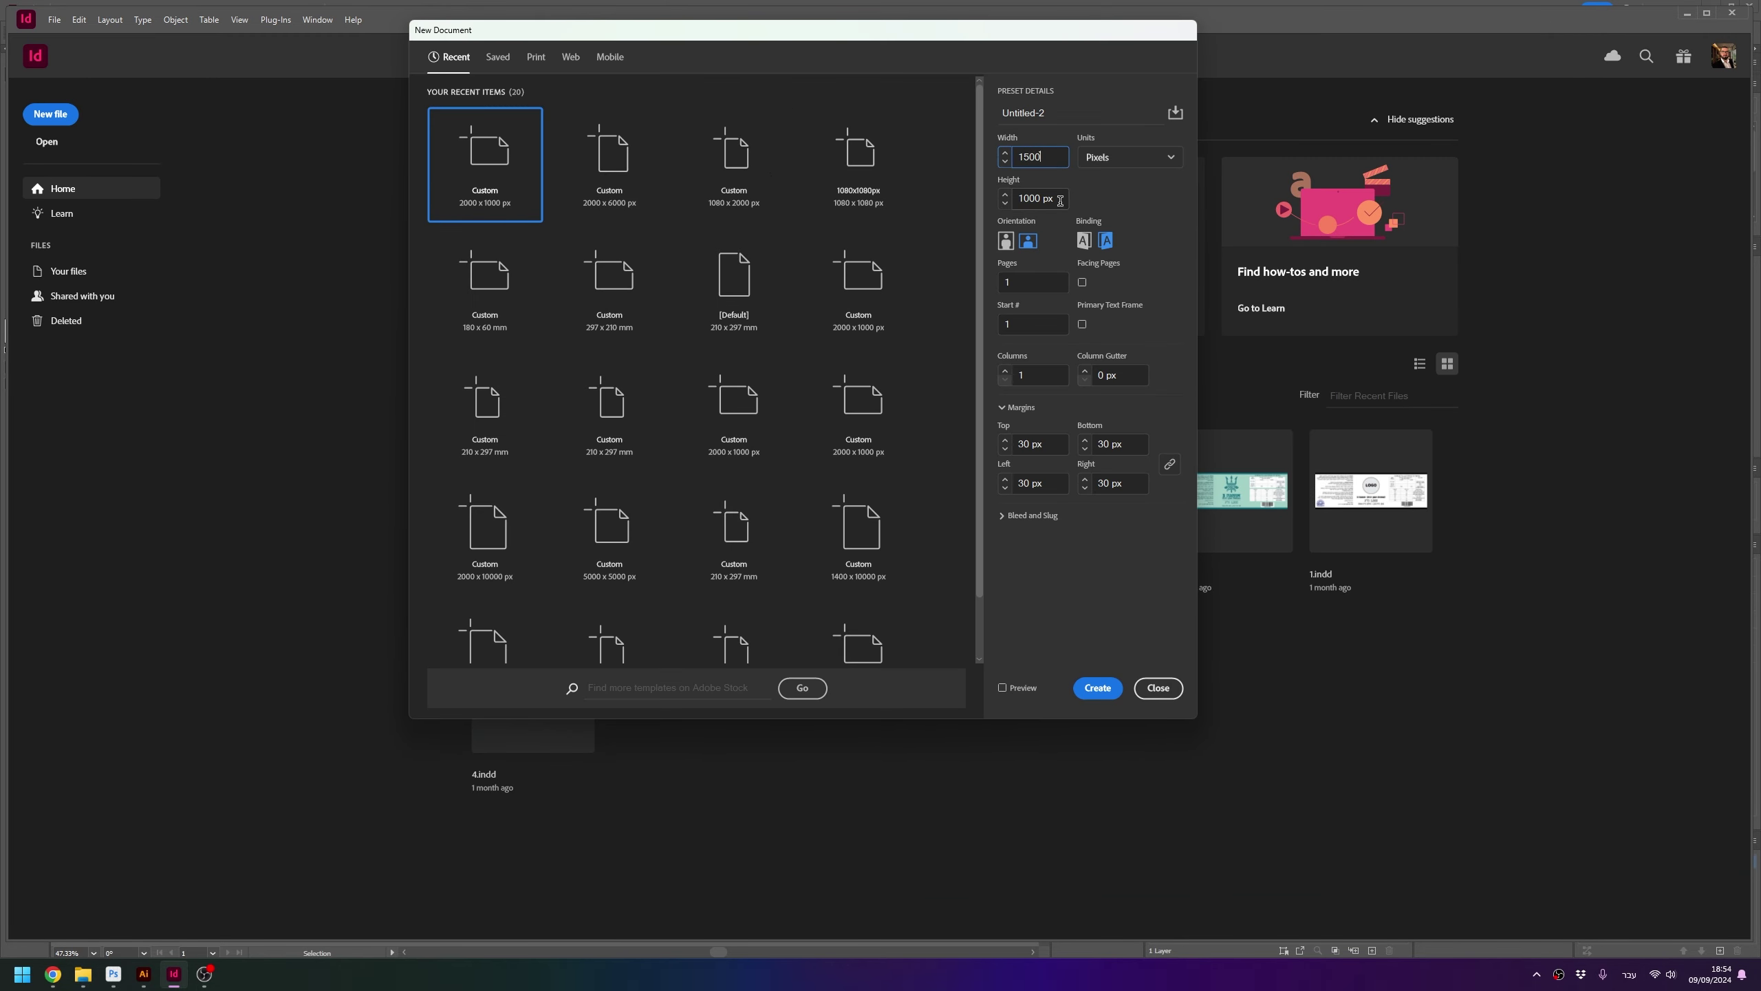
left_click(996, 208)
left_click(1064, 197)
type("9000")
left_click(1097, 688)
mouse_move(53, 974)
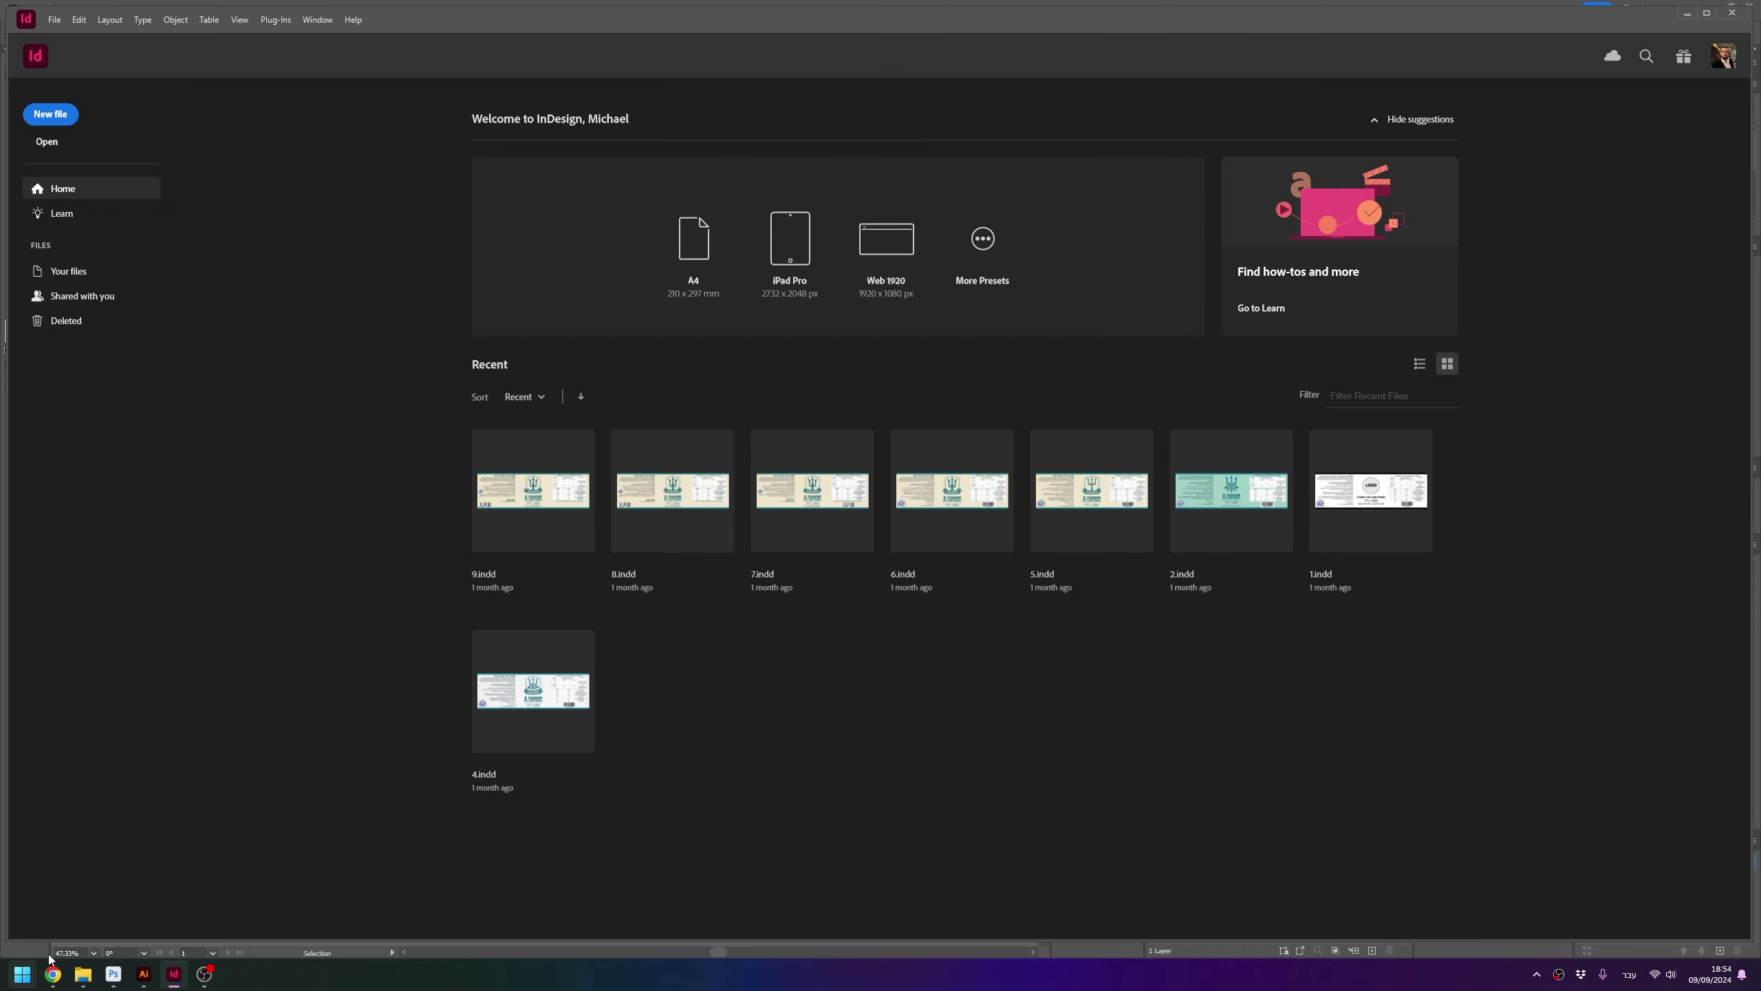
left_click(81, 985)
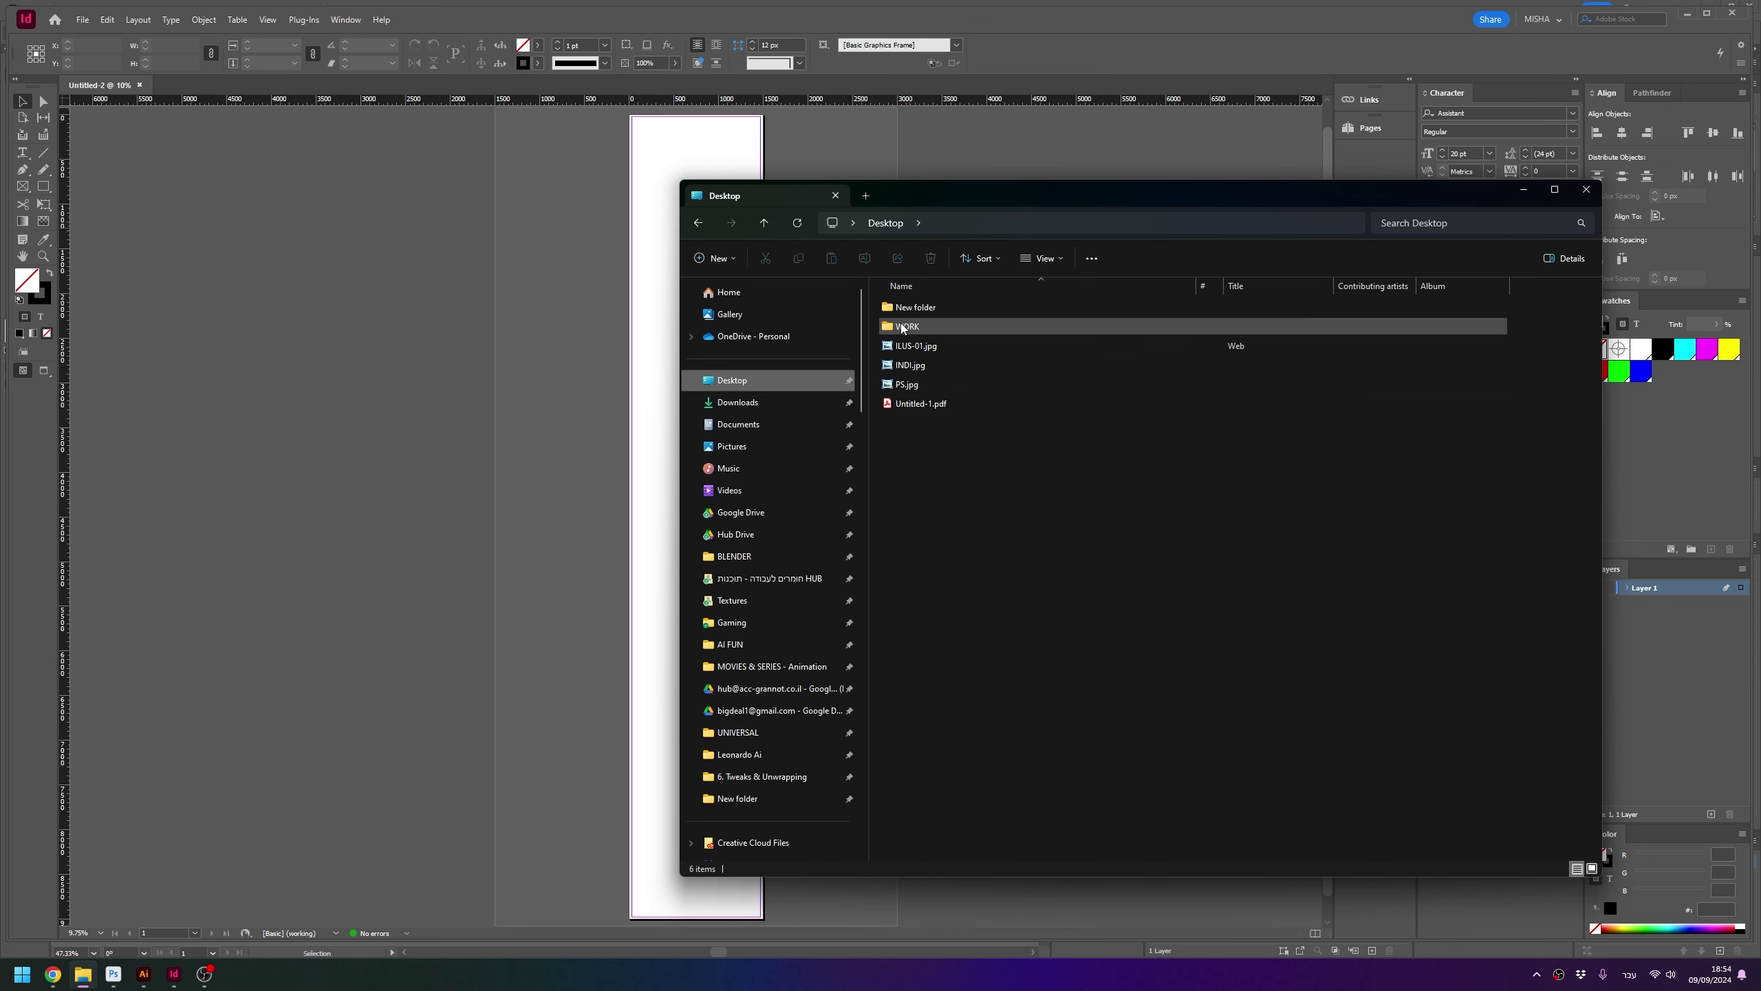
Place the screenshot PNG from the Desktop's New folder, top-centre aligned and cropped to 1440 × 2750 px
double_click(912, 308)
left_click(1384, 396)
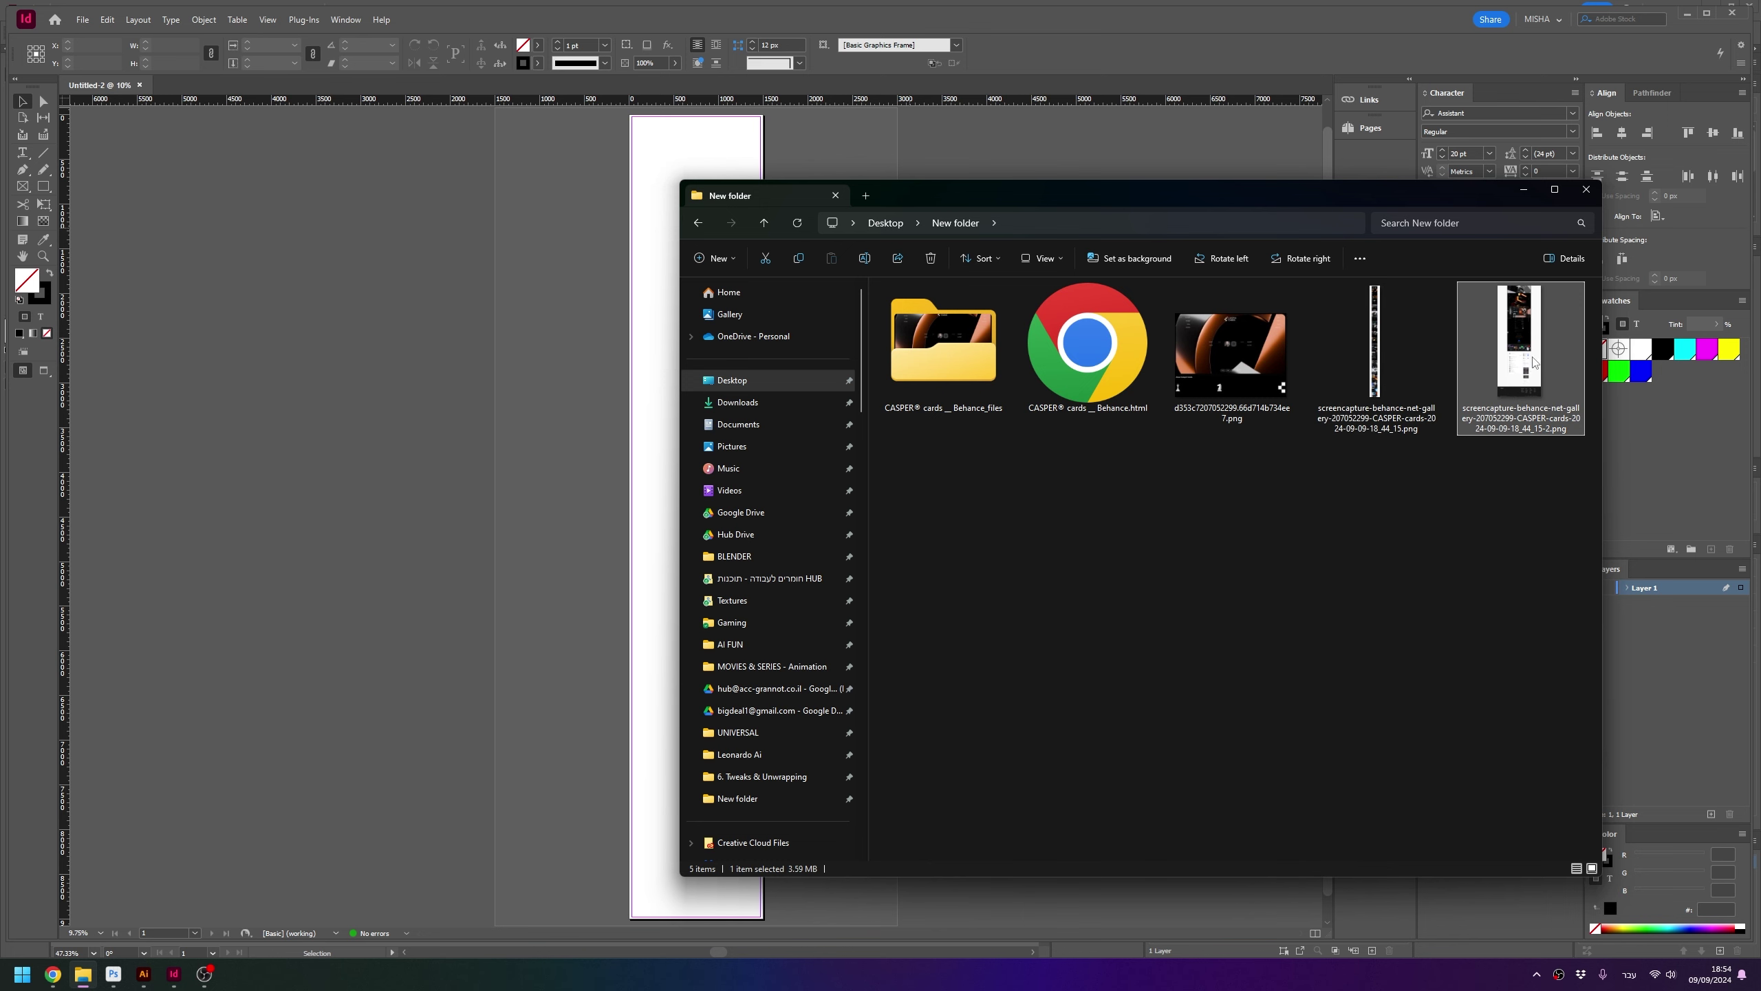
mouse_move(1518, 339)
left_mouse_down()
mouse_move(615, 331)
mouse_move(621, 306)
left_mouse_up()
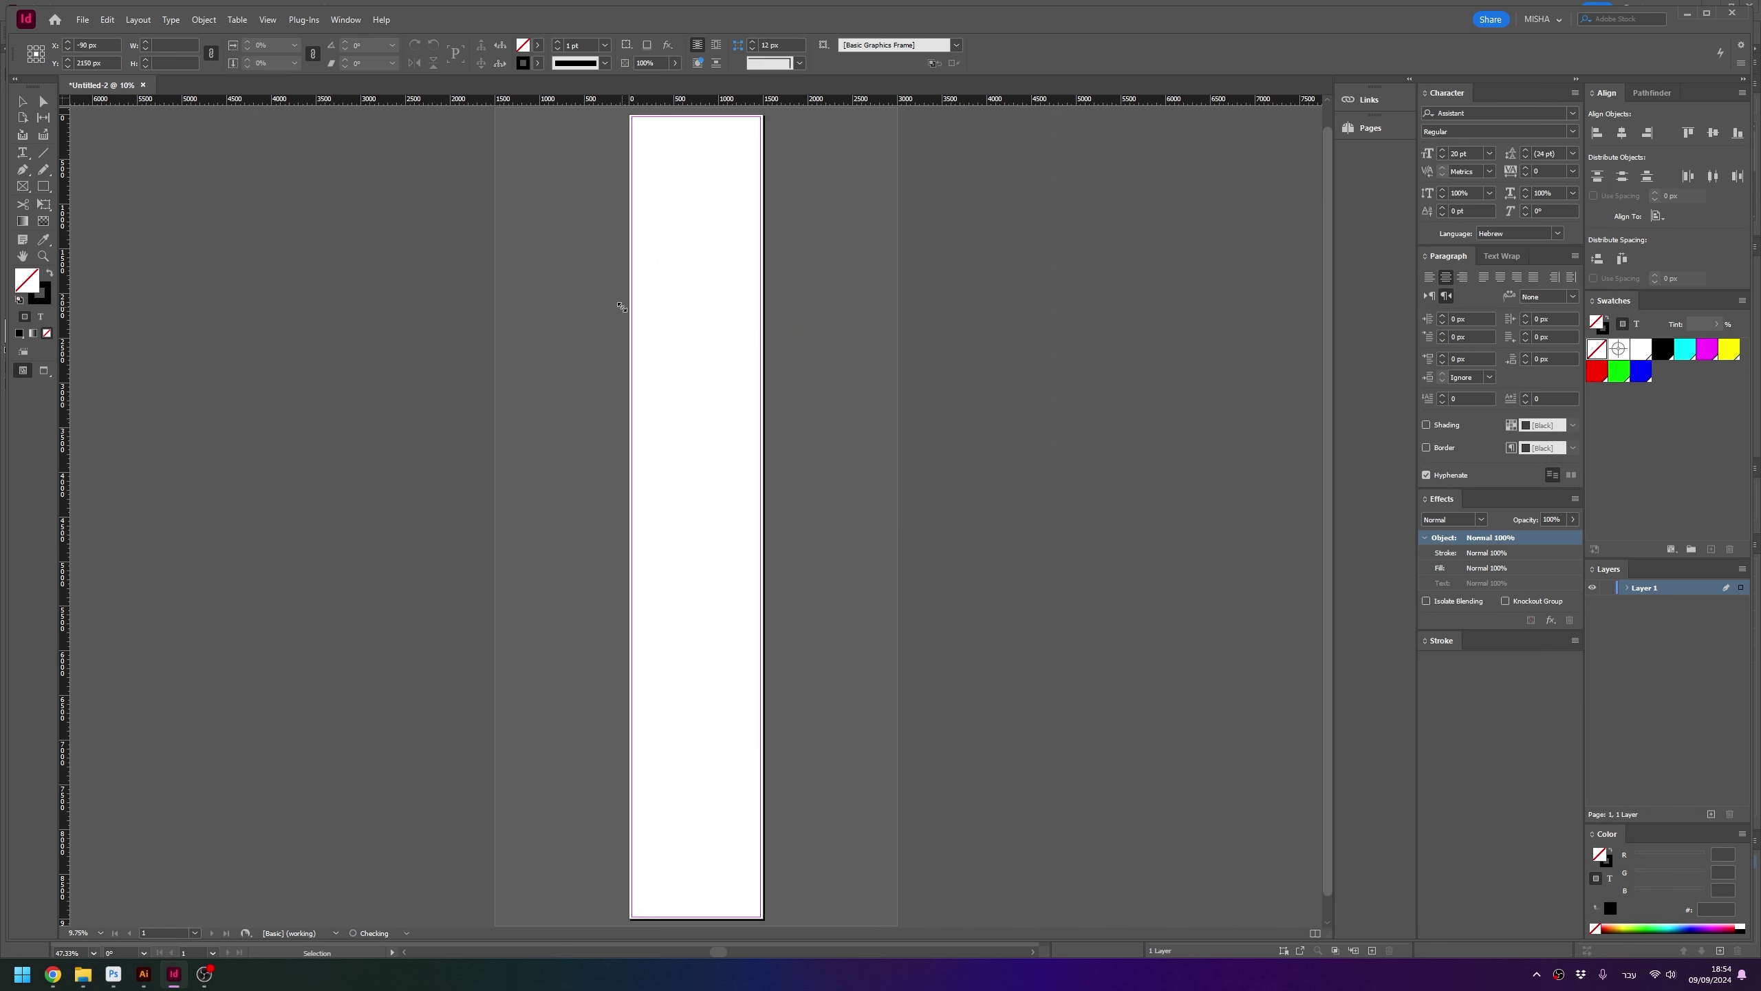
left_click(925, 63)
left_click(944, 45)
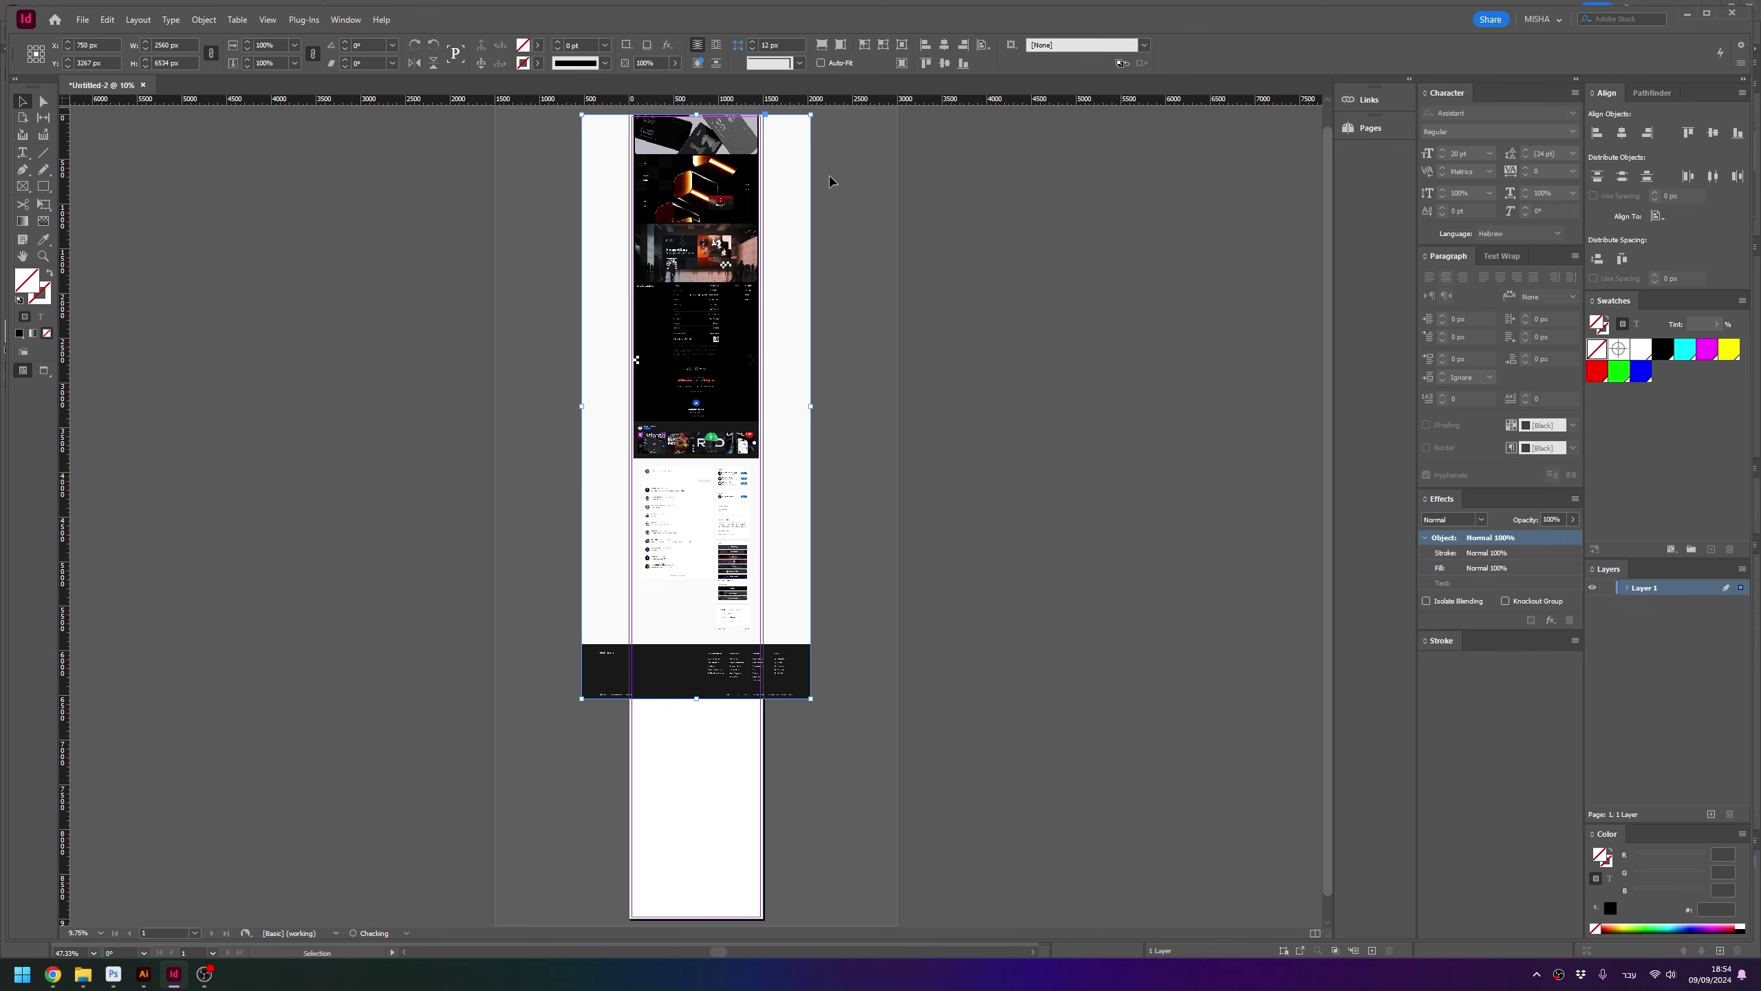
left_click_drag(581, 428, 631, 428)
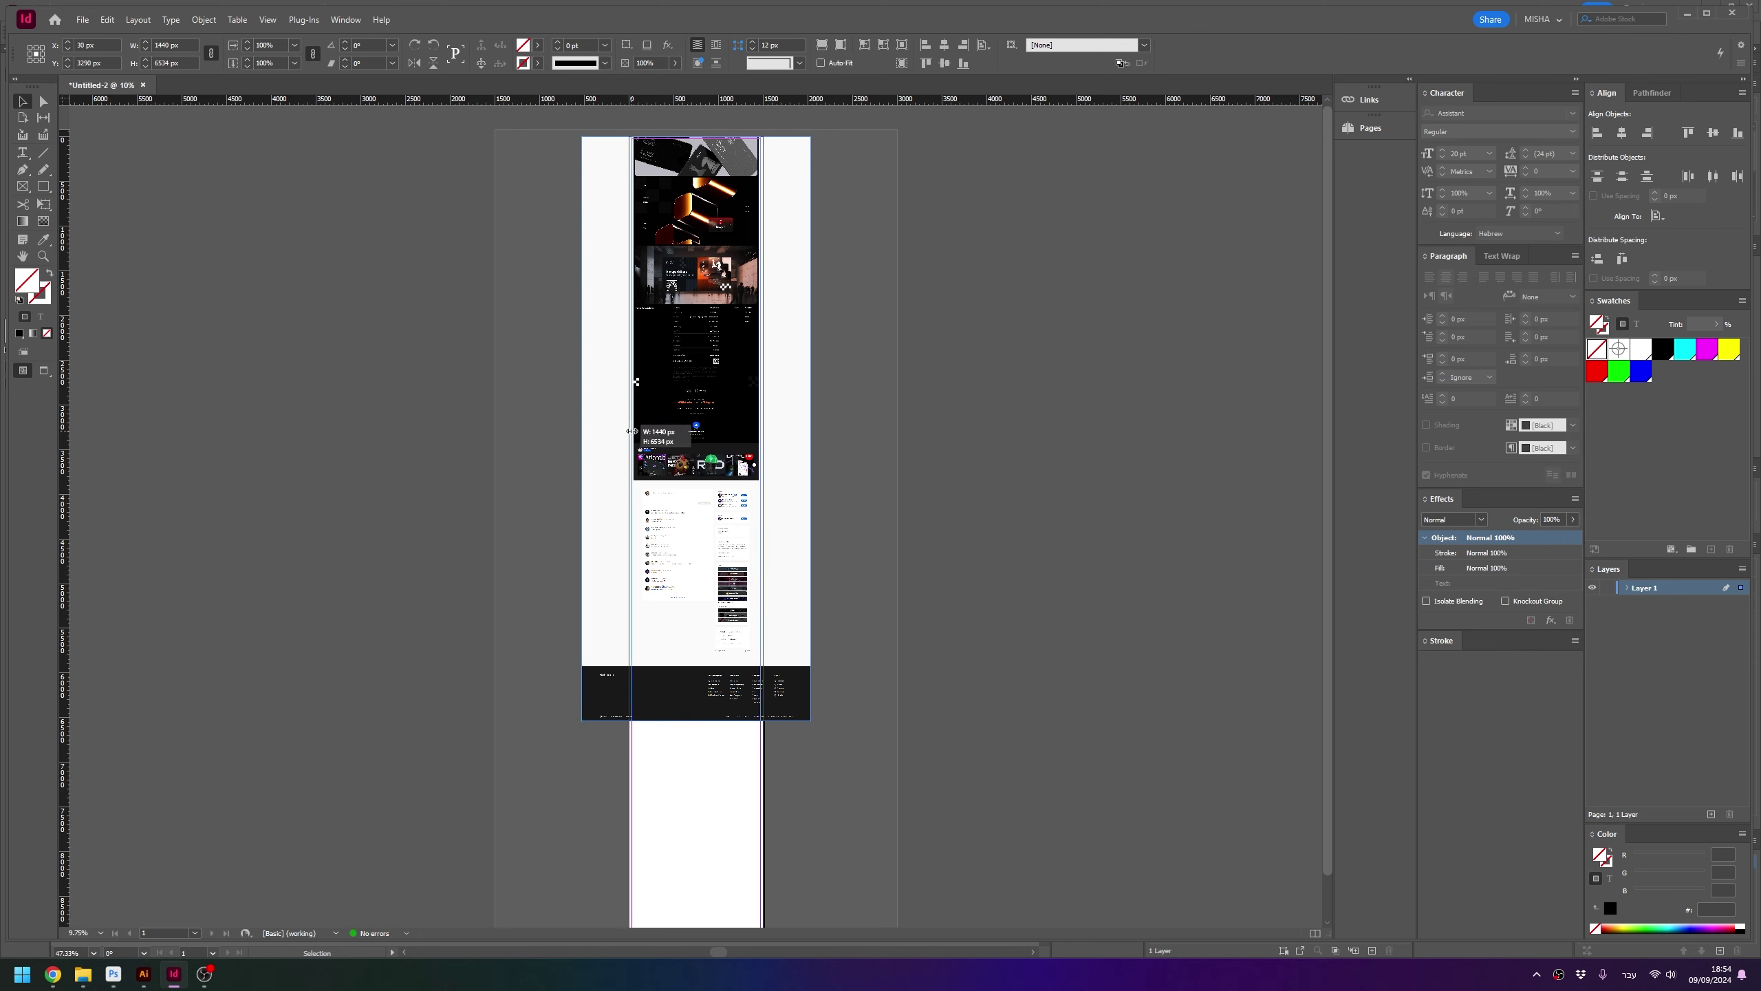
left_click_drag(697, 718, 745, 381)
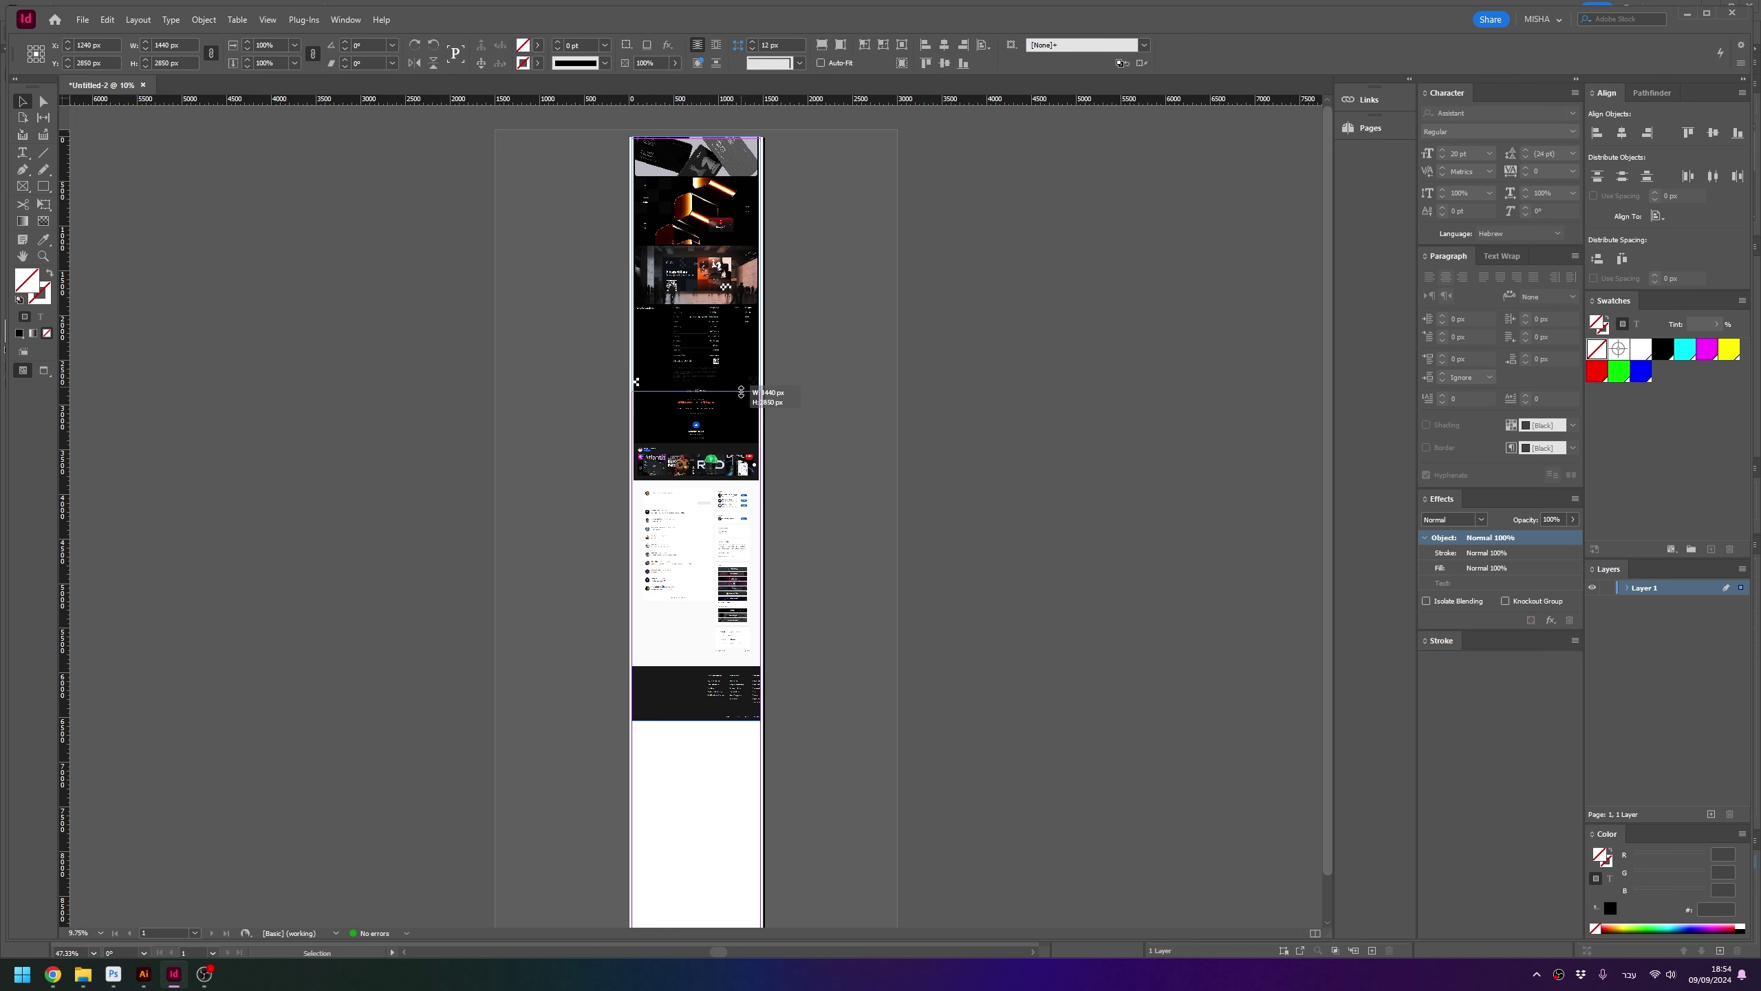
left_click_drag(745, 381, 746, 382)
left_click(837, 365)
key("ctrl+equal")
key("ctrl+equal")
Resize the first page to 1440 × 2750 px with the Page tool
scroll(699, 144, "up", 8)
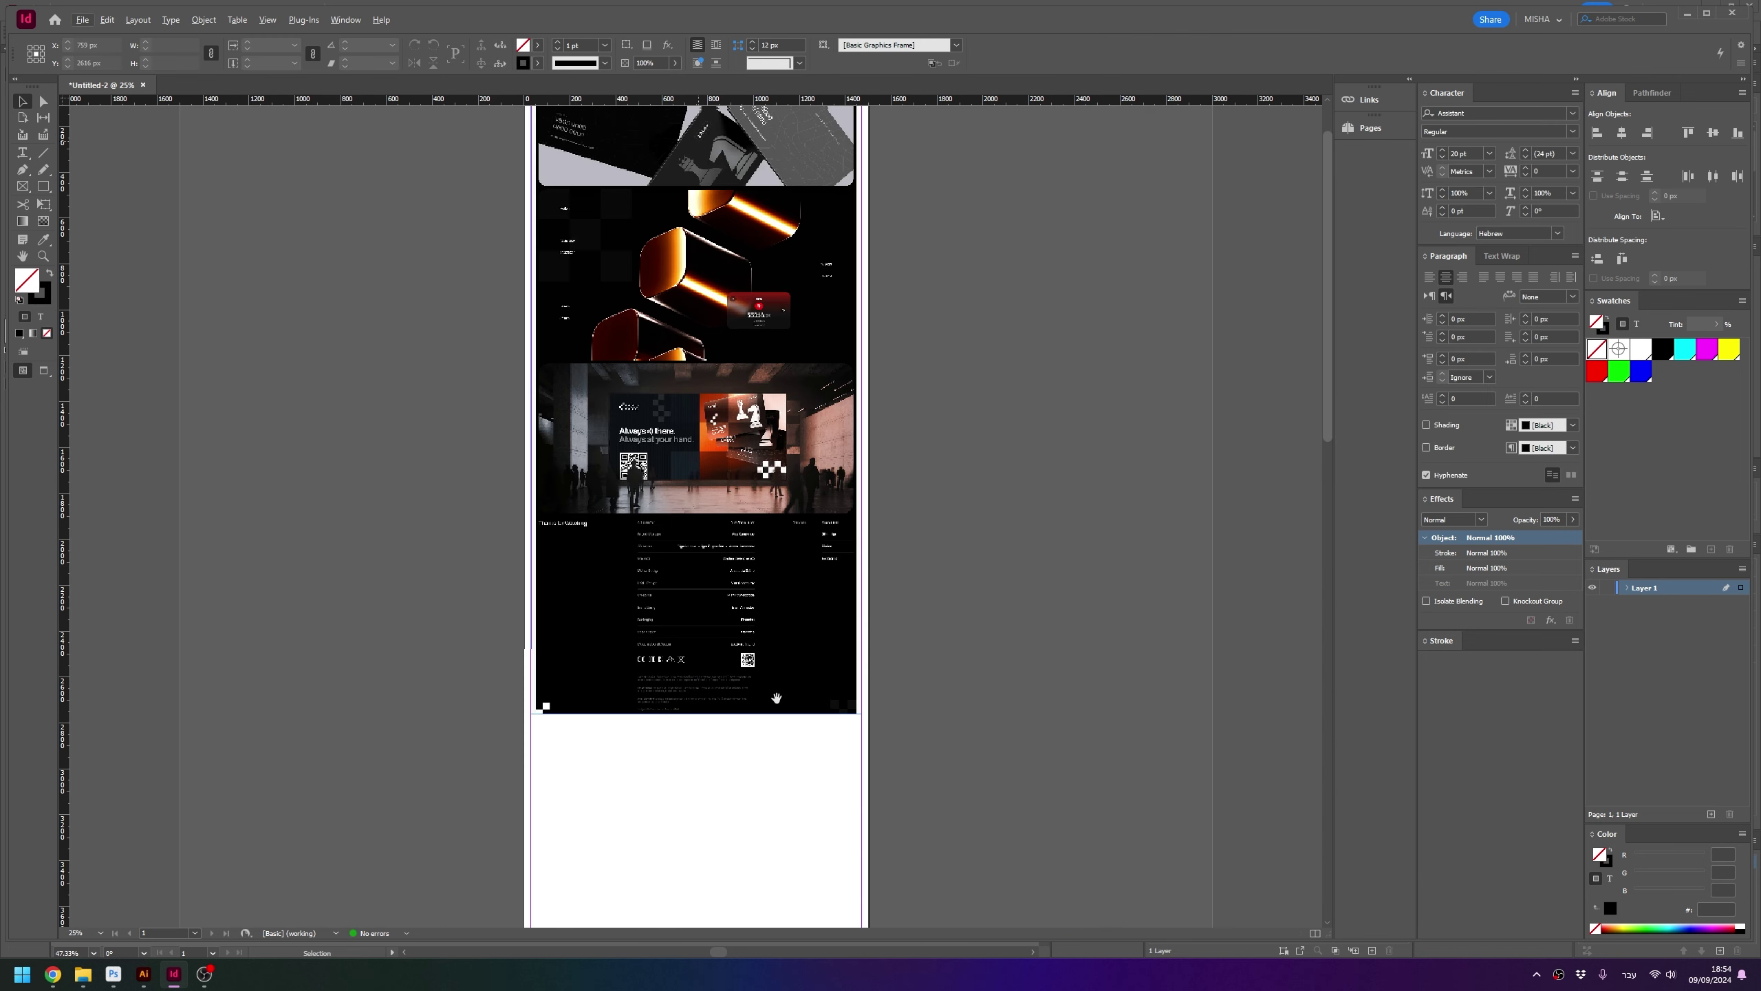
left_click(698, 144)
scroll(699, 144, "up", 1)
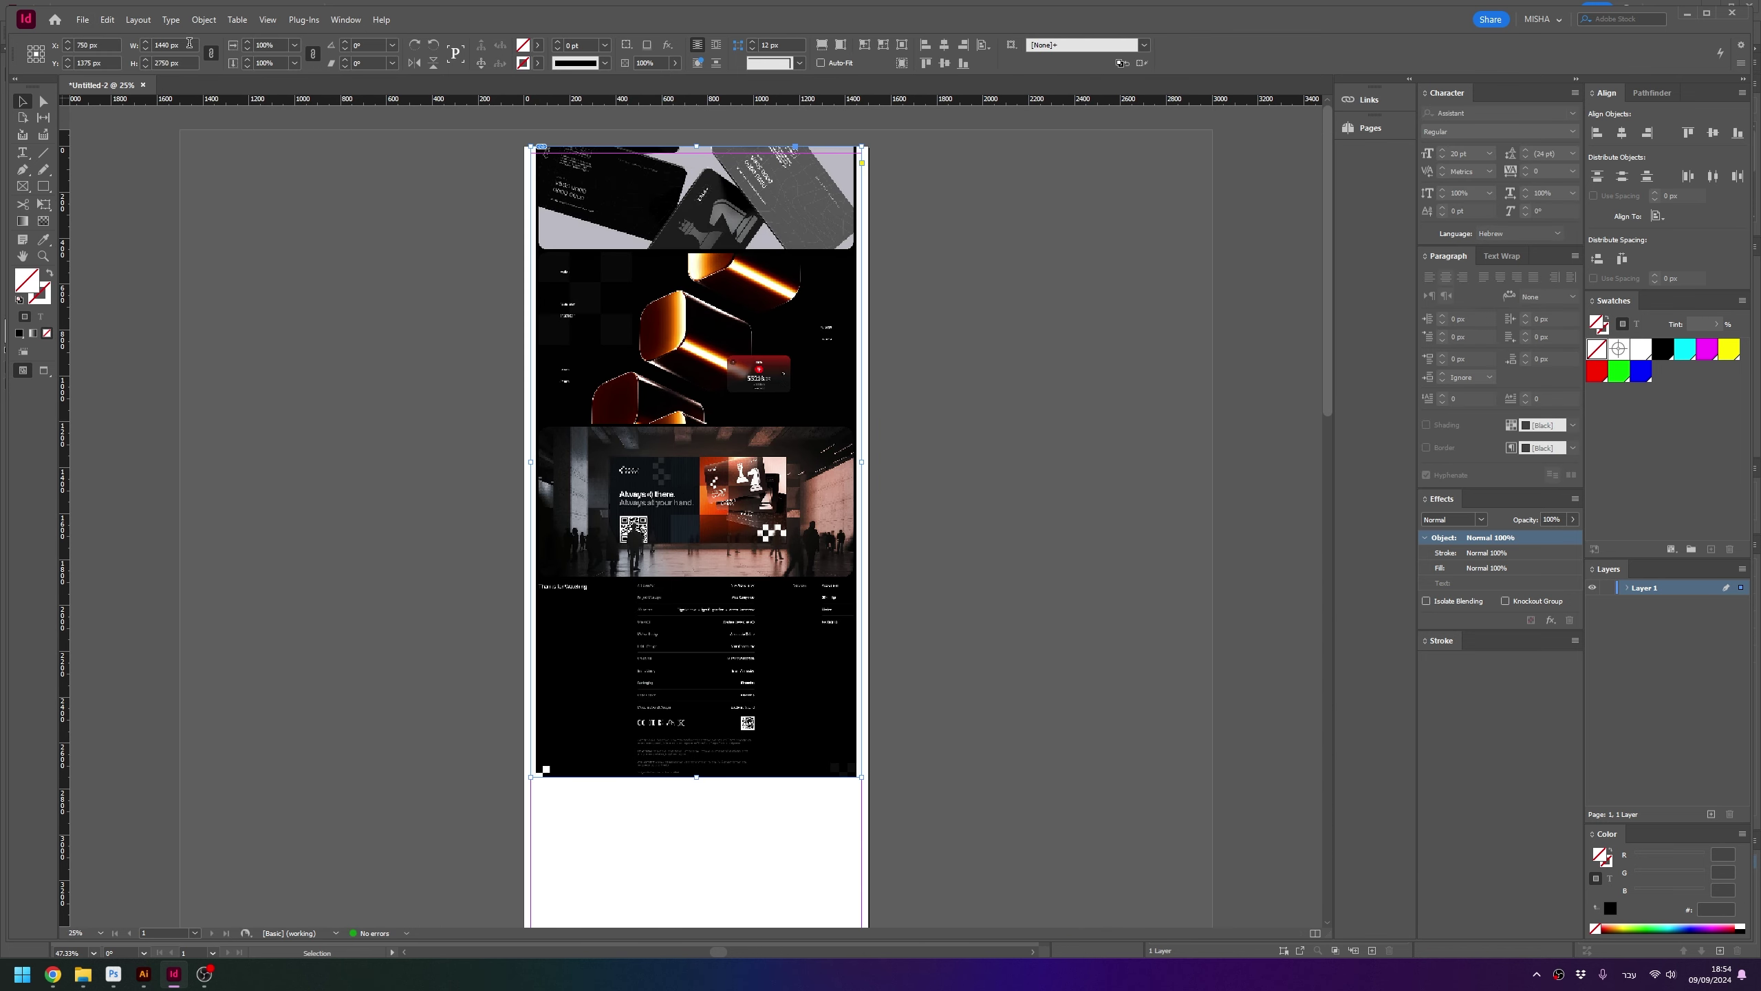
key("shift+p")
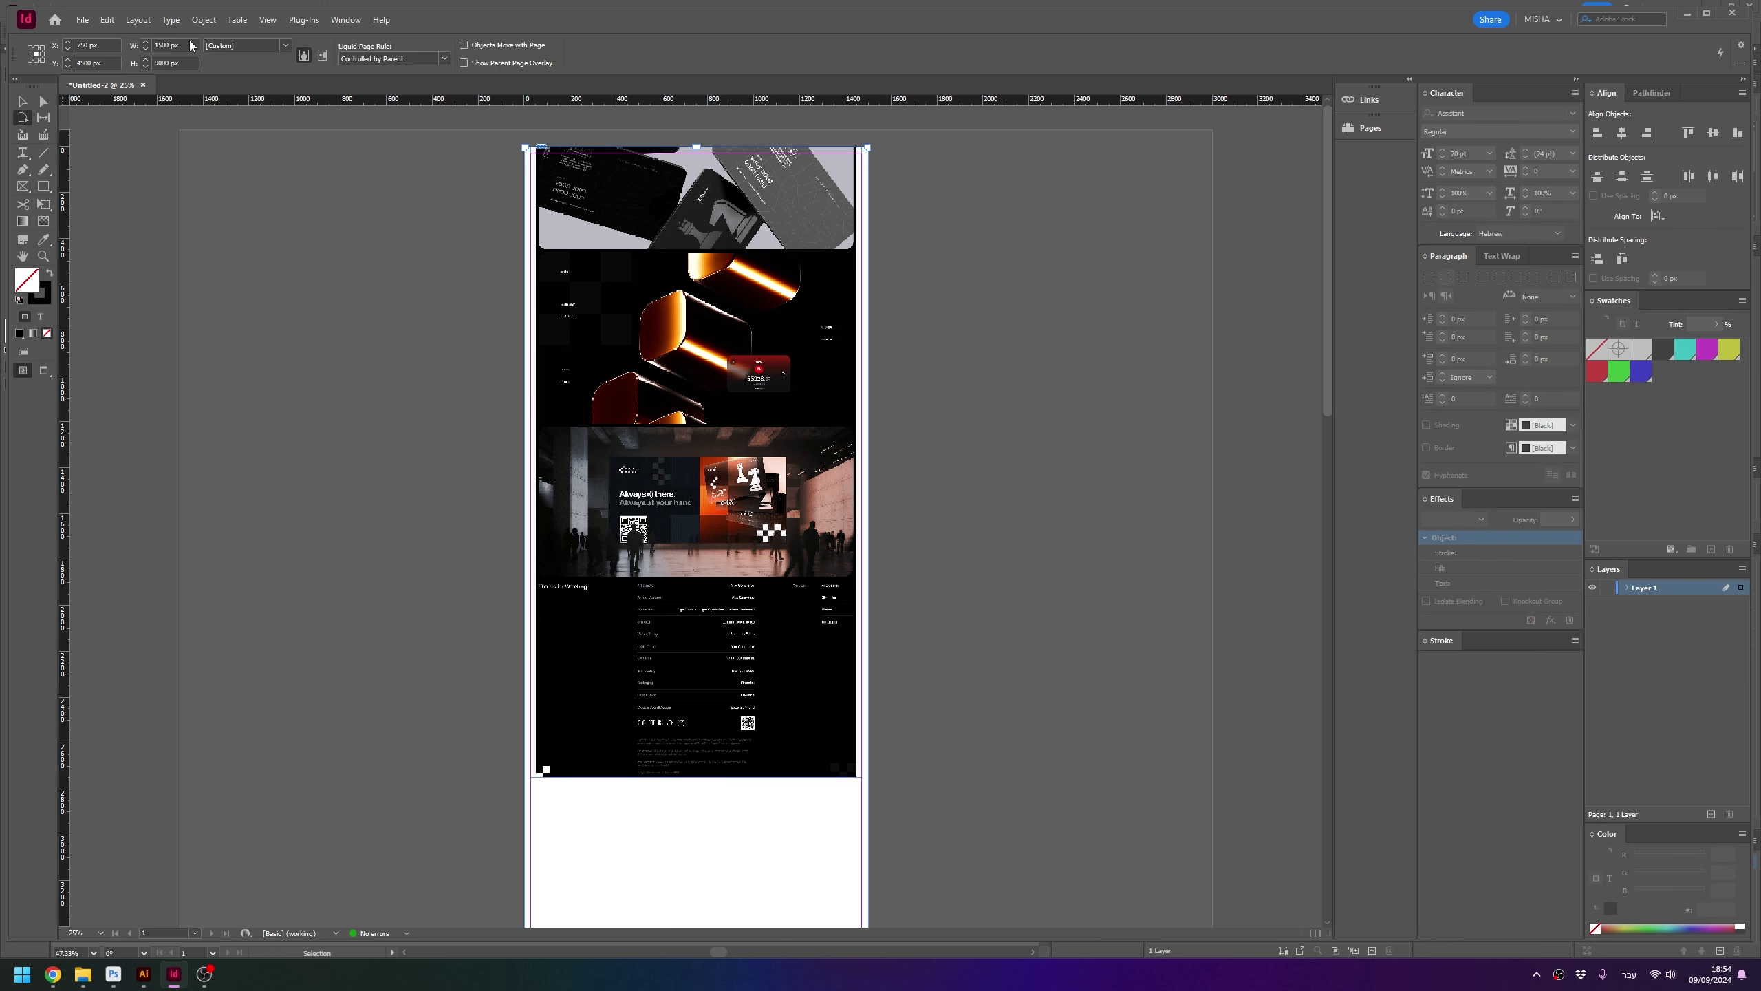
triple_click(170, 44)
type("1440")
key("Tab")
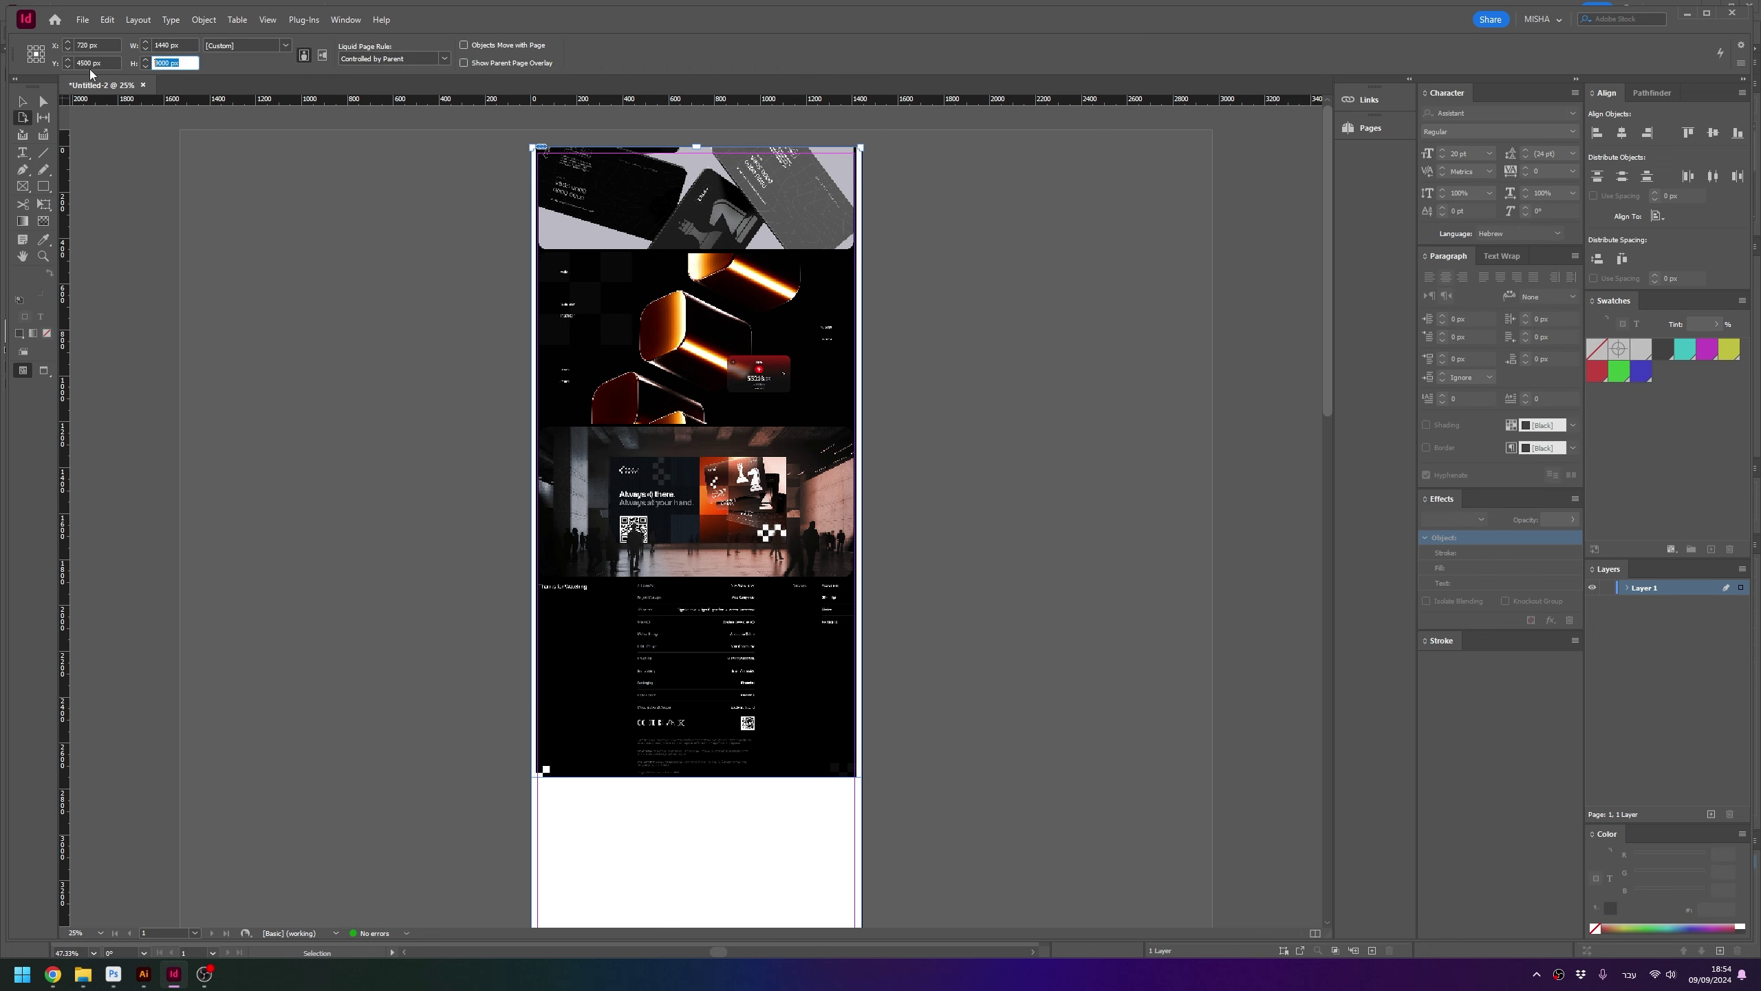
type("2750")
key("Return")
left_click(22, 101)
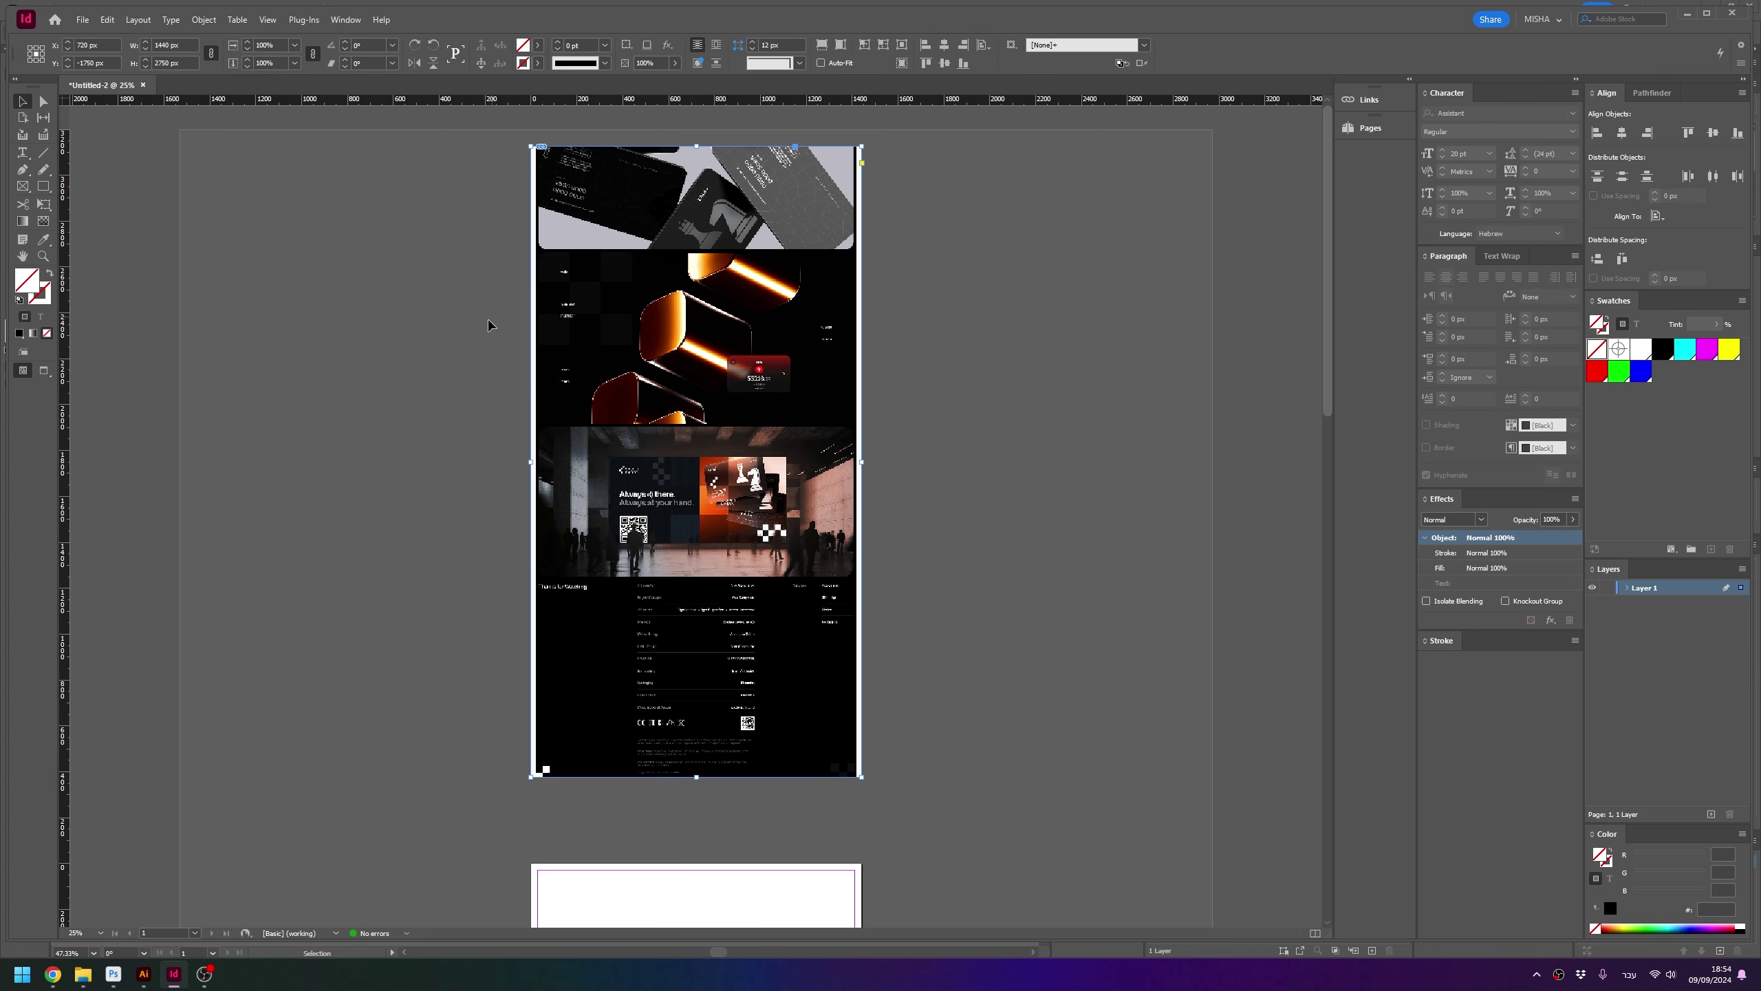
Set the second page's width to 1340 px and align the screenshot onto the page
key("shift+p")
triple_click(177, 46)
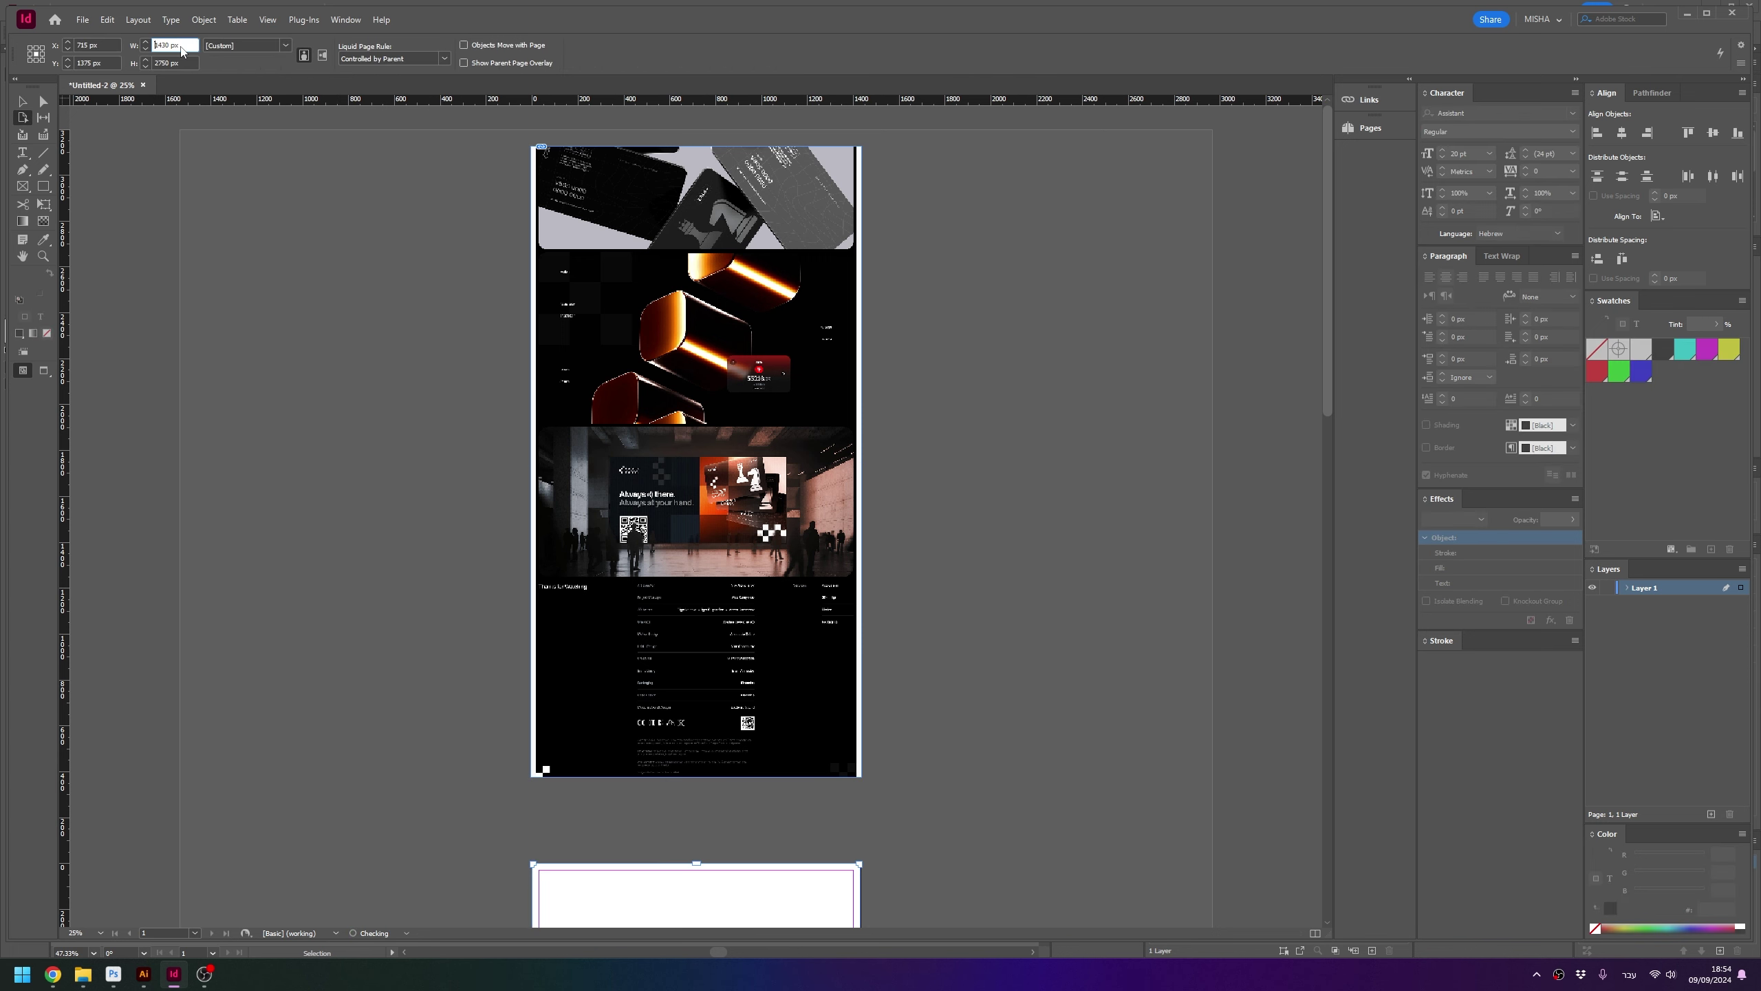
type("1340")
key("Return")
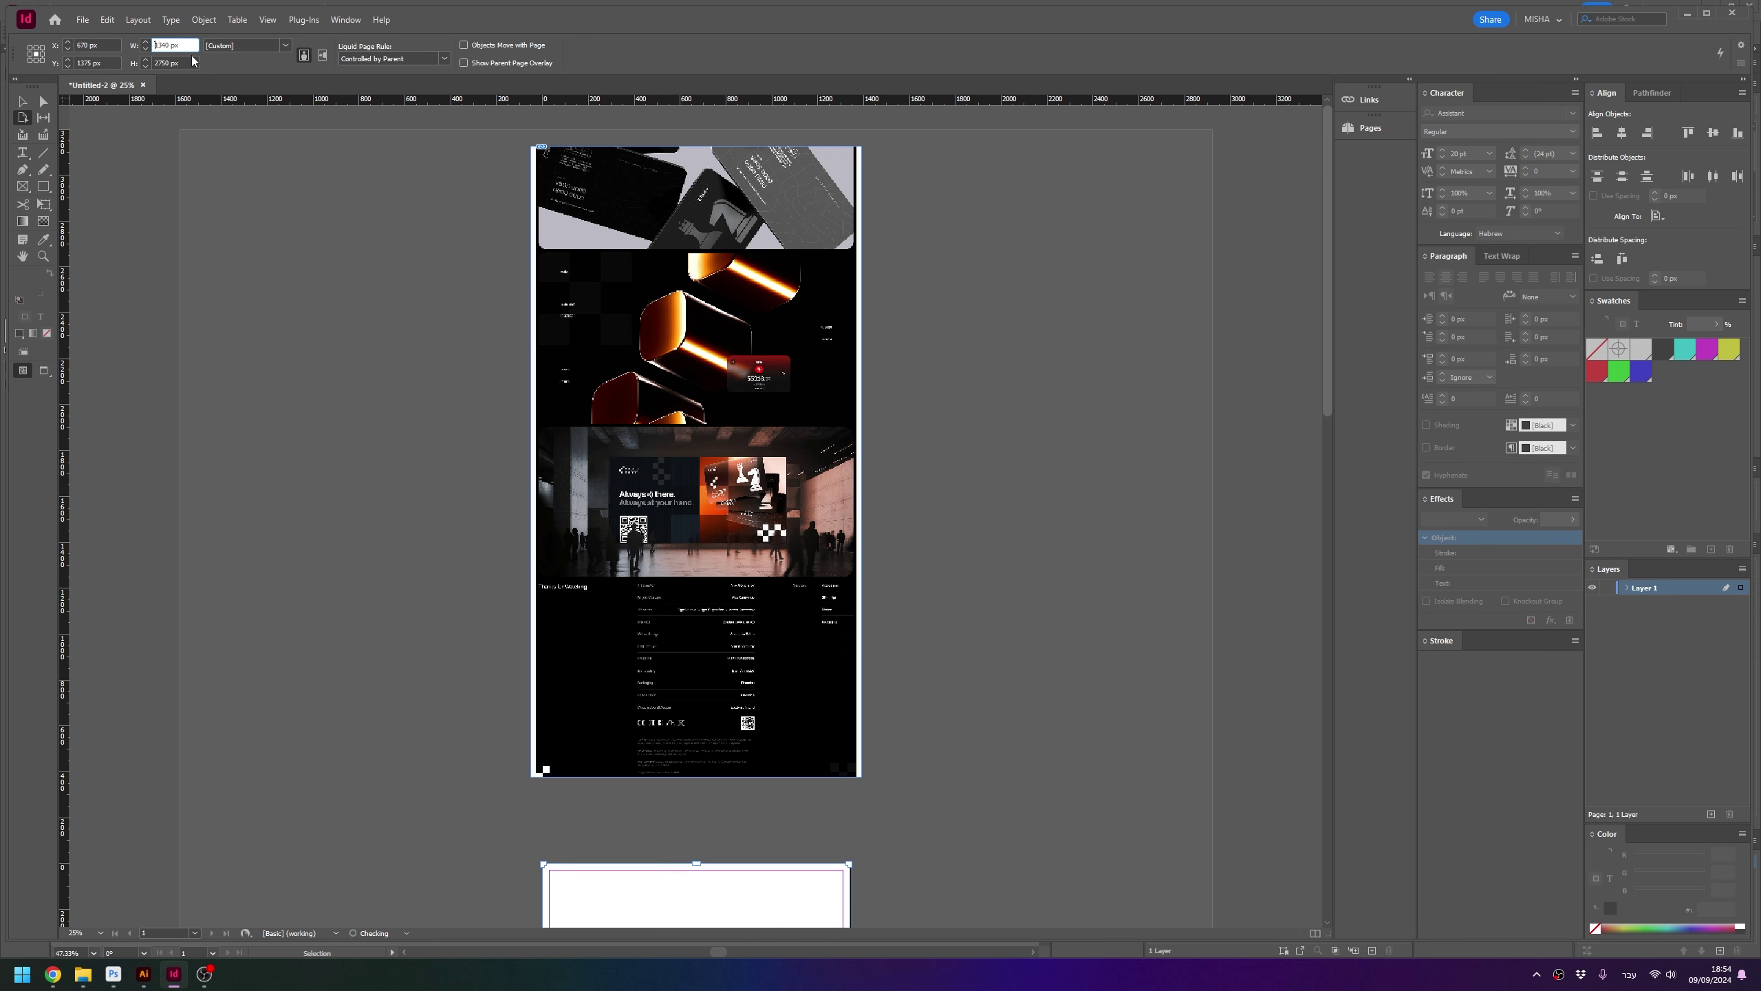
left_click(22, 101)
scroll(781, 338, "down", 3)
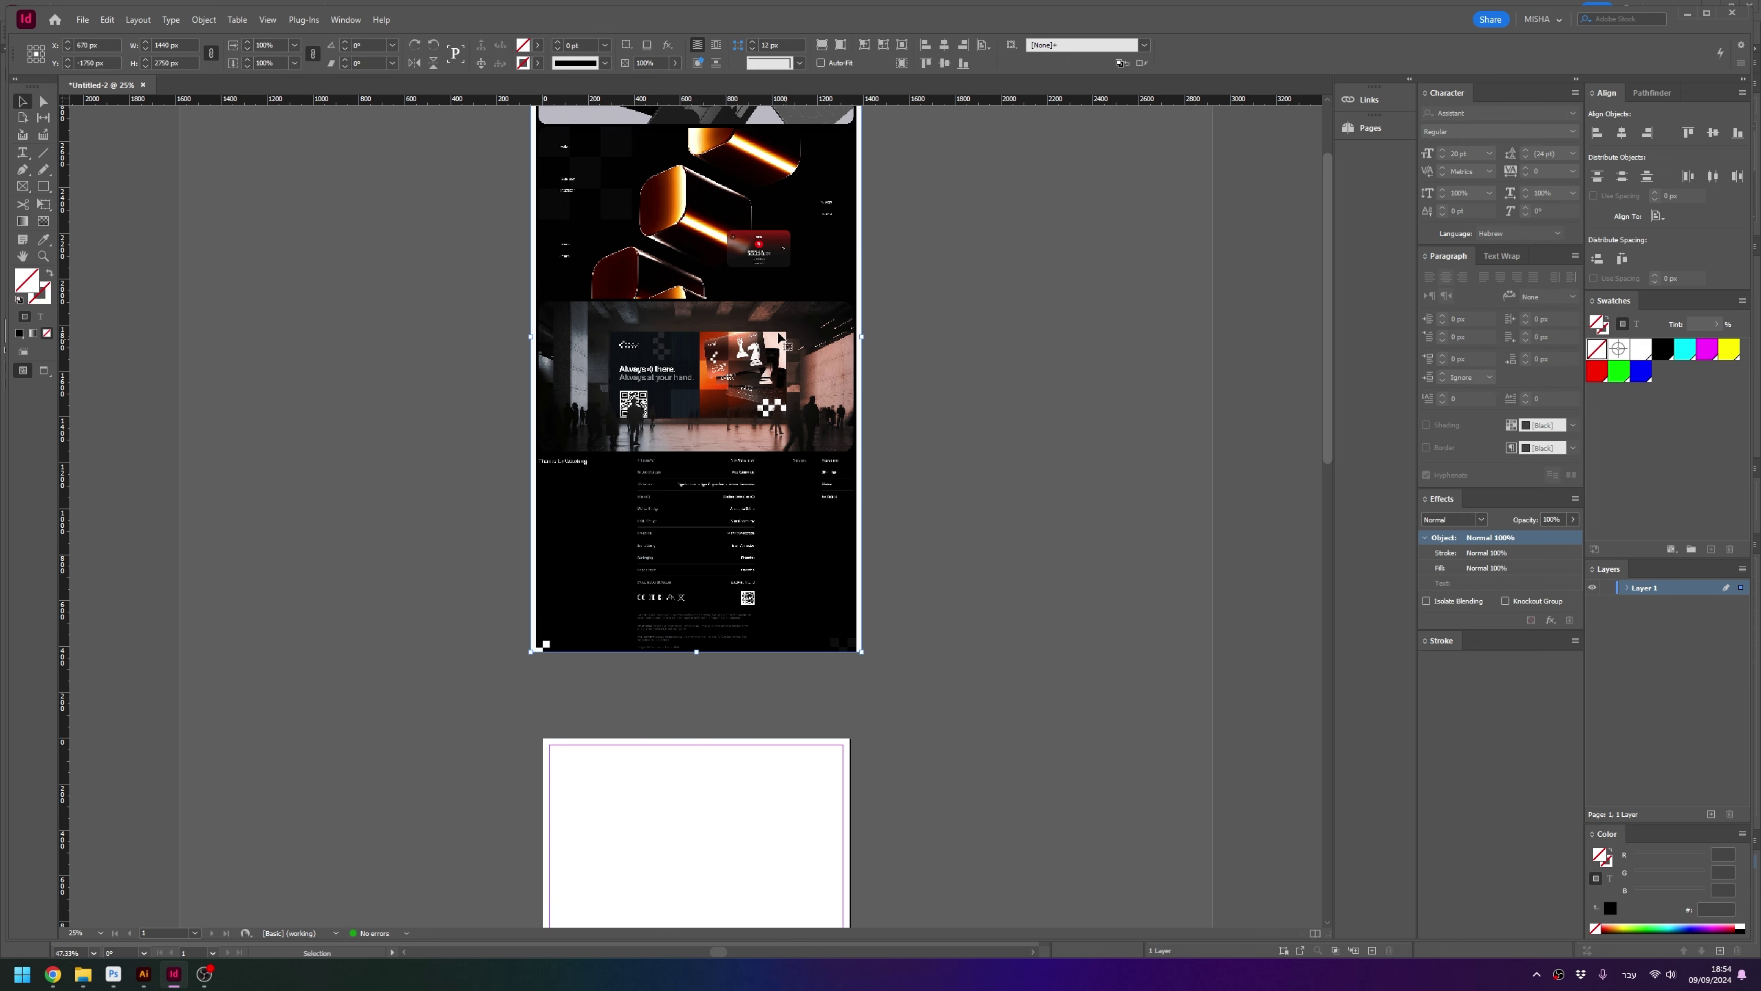
left_click_drag(782, 338, 476, 435)
scroll(653, 216, "down", 9)
left_click(944, 62)
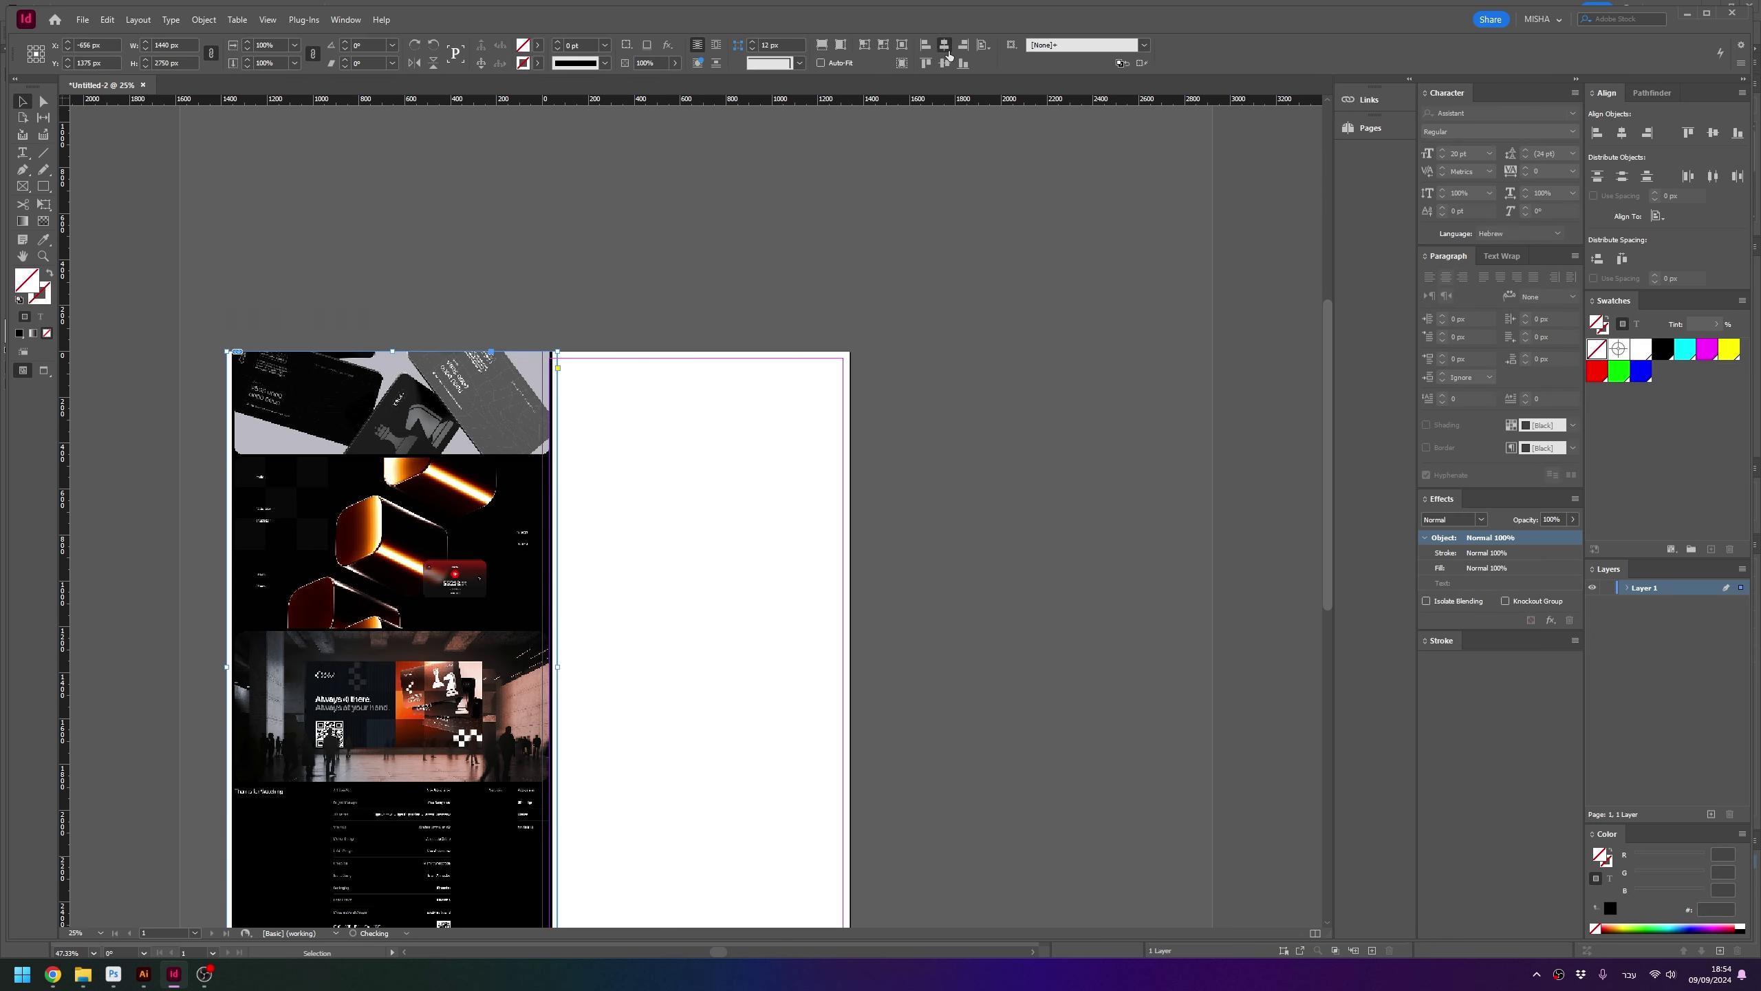
Switch to Preview mode, fit the page, and set image display to High Quality
key("w")
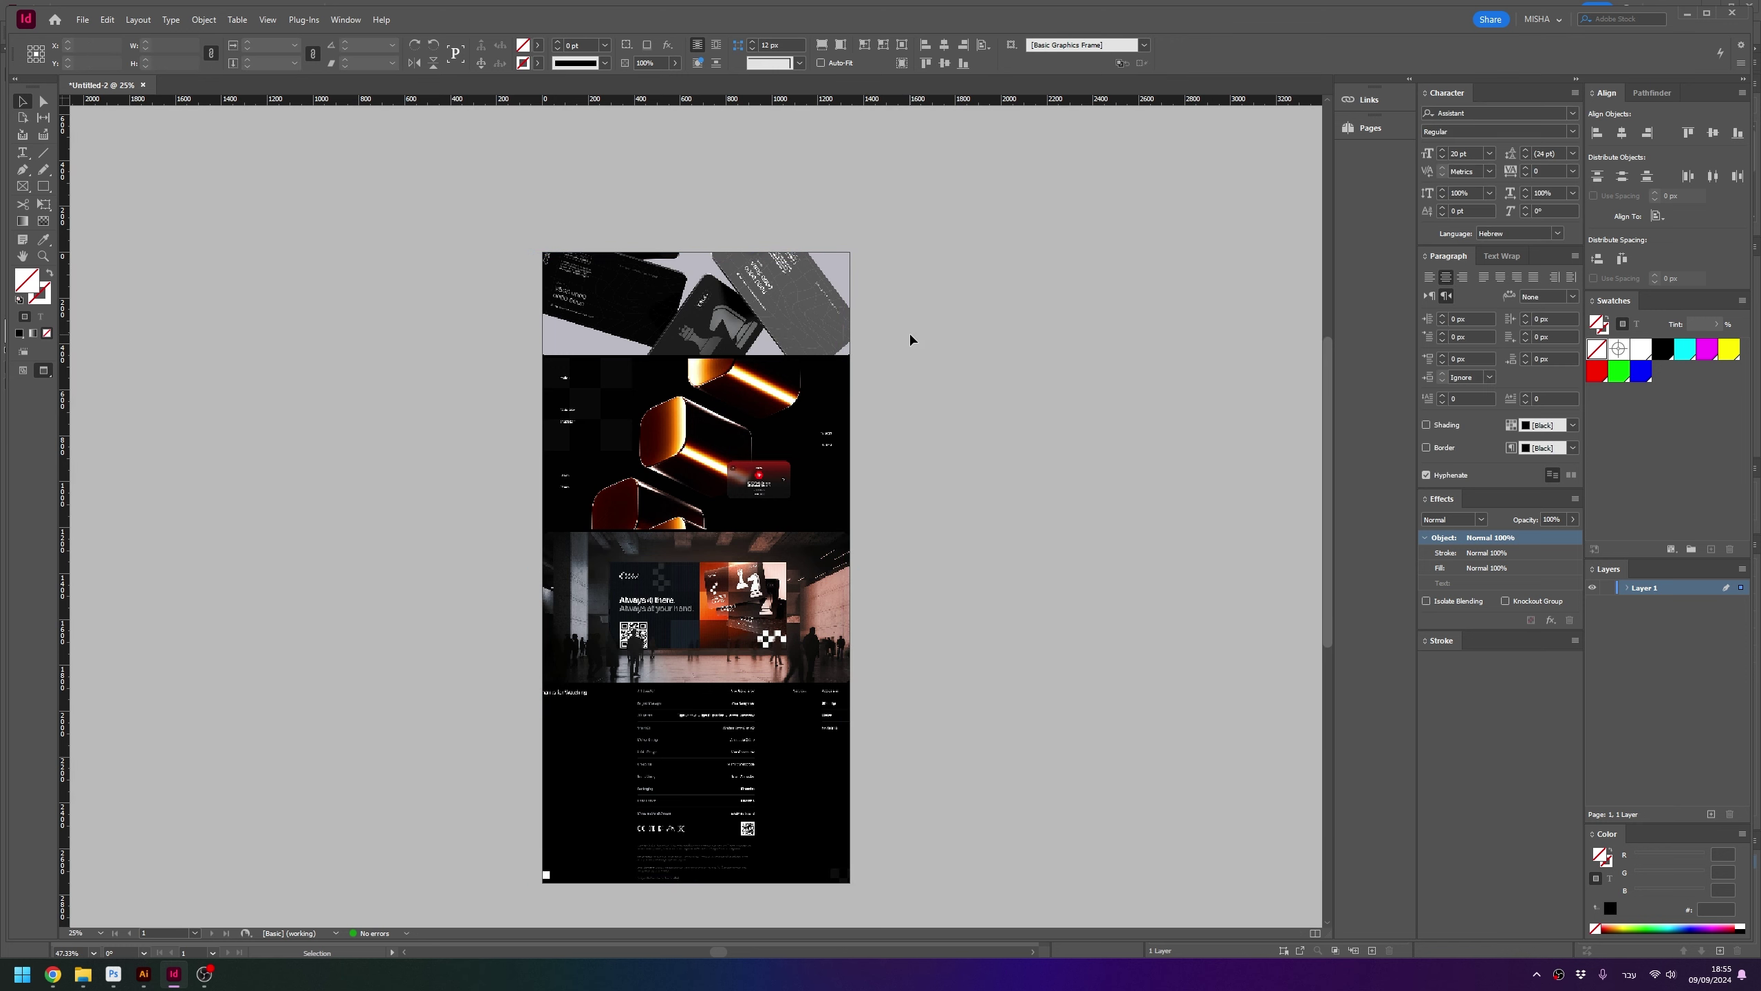
left_click(909, 331)
key("ctrl+0")
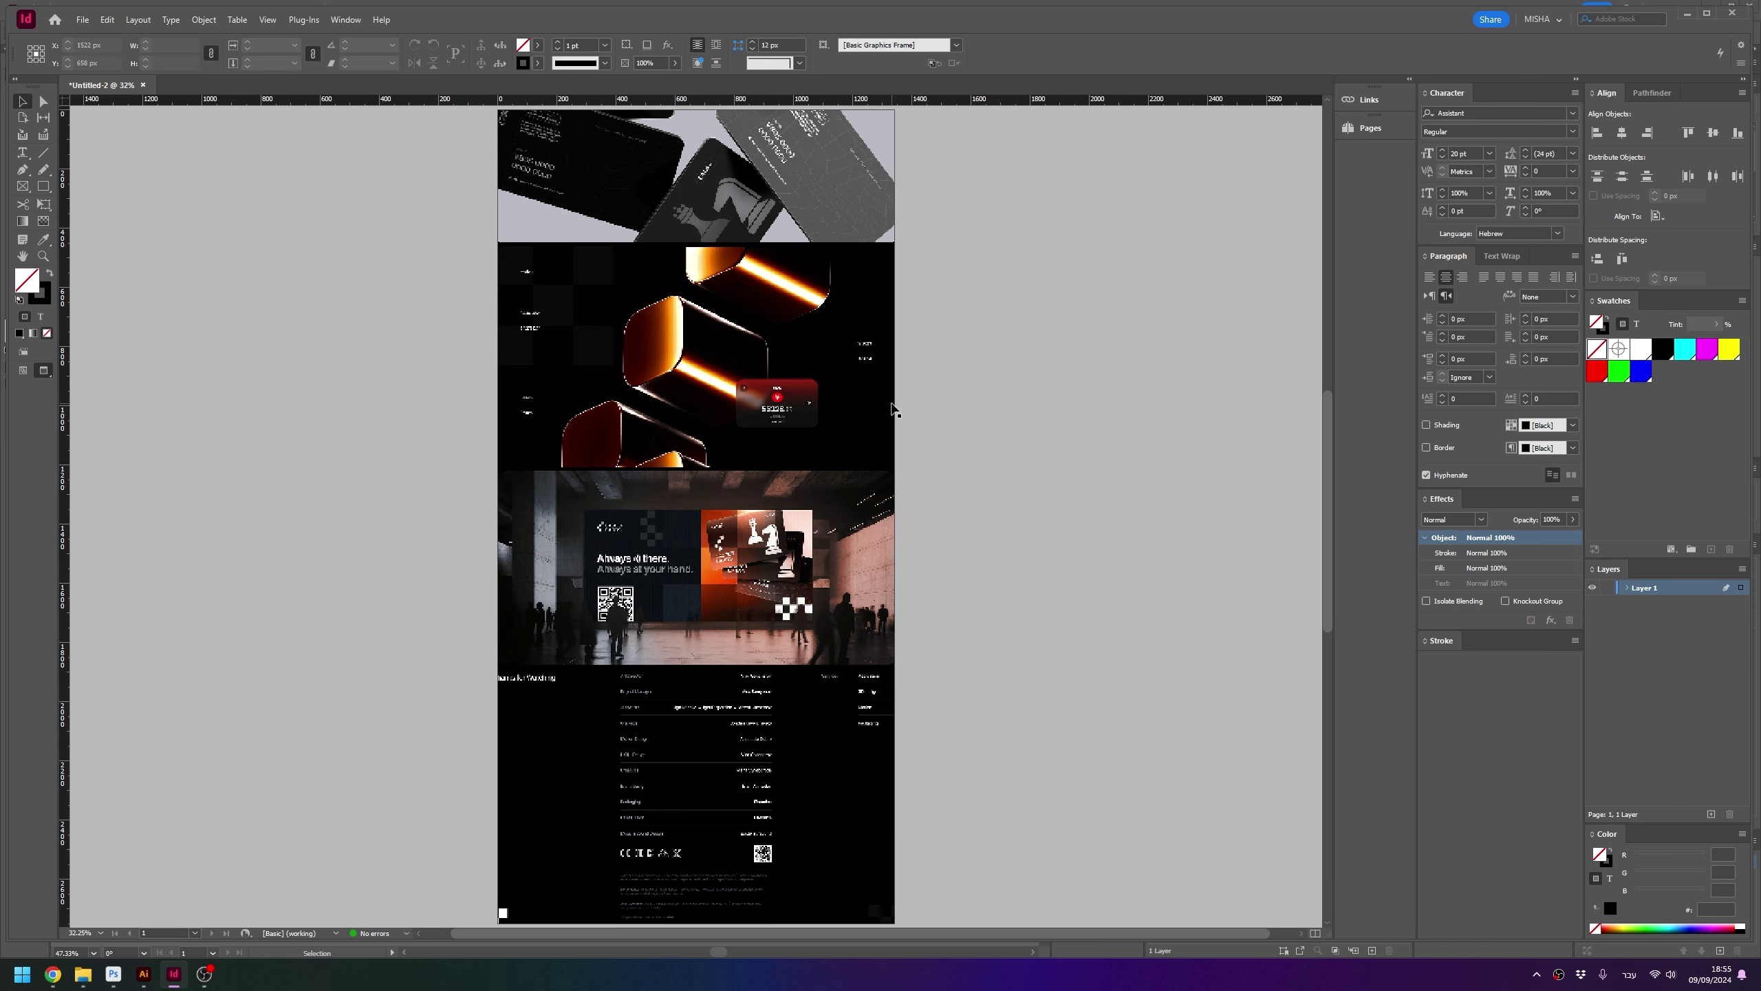
left_click(862, 407)
right_click(864, 409)
mouse_move(897, 532)
left_click(1064, 556)
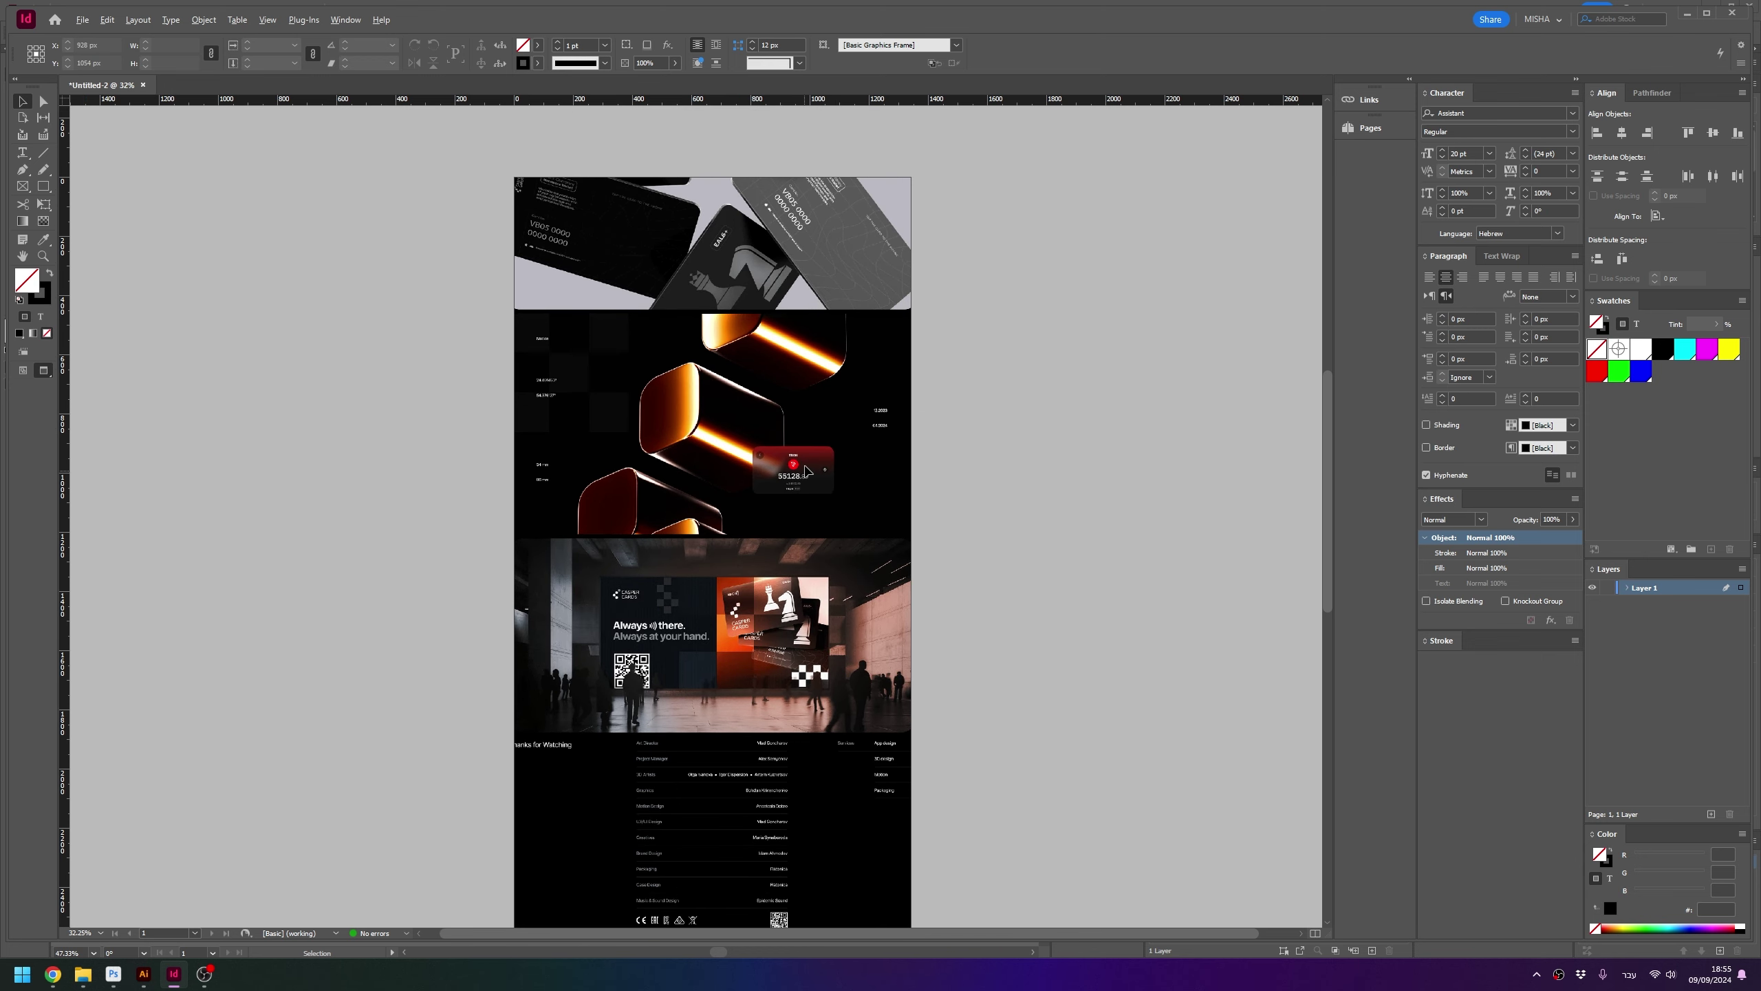
Scroll through the stacked page and bring up the Export dialog
scroll(807, 470, "up", 3)
scroll(807, 470, "down", 1)
scroll(807, 470, "down", 2)
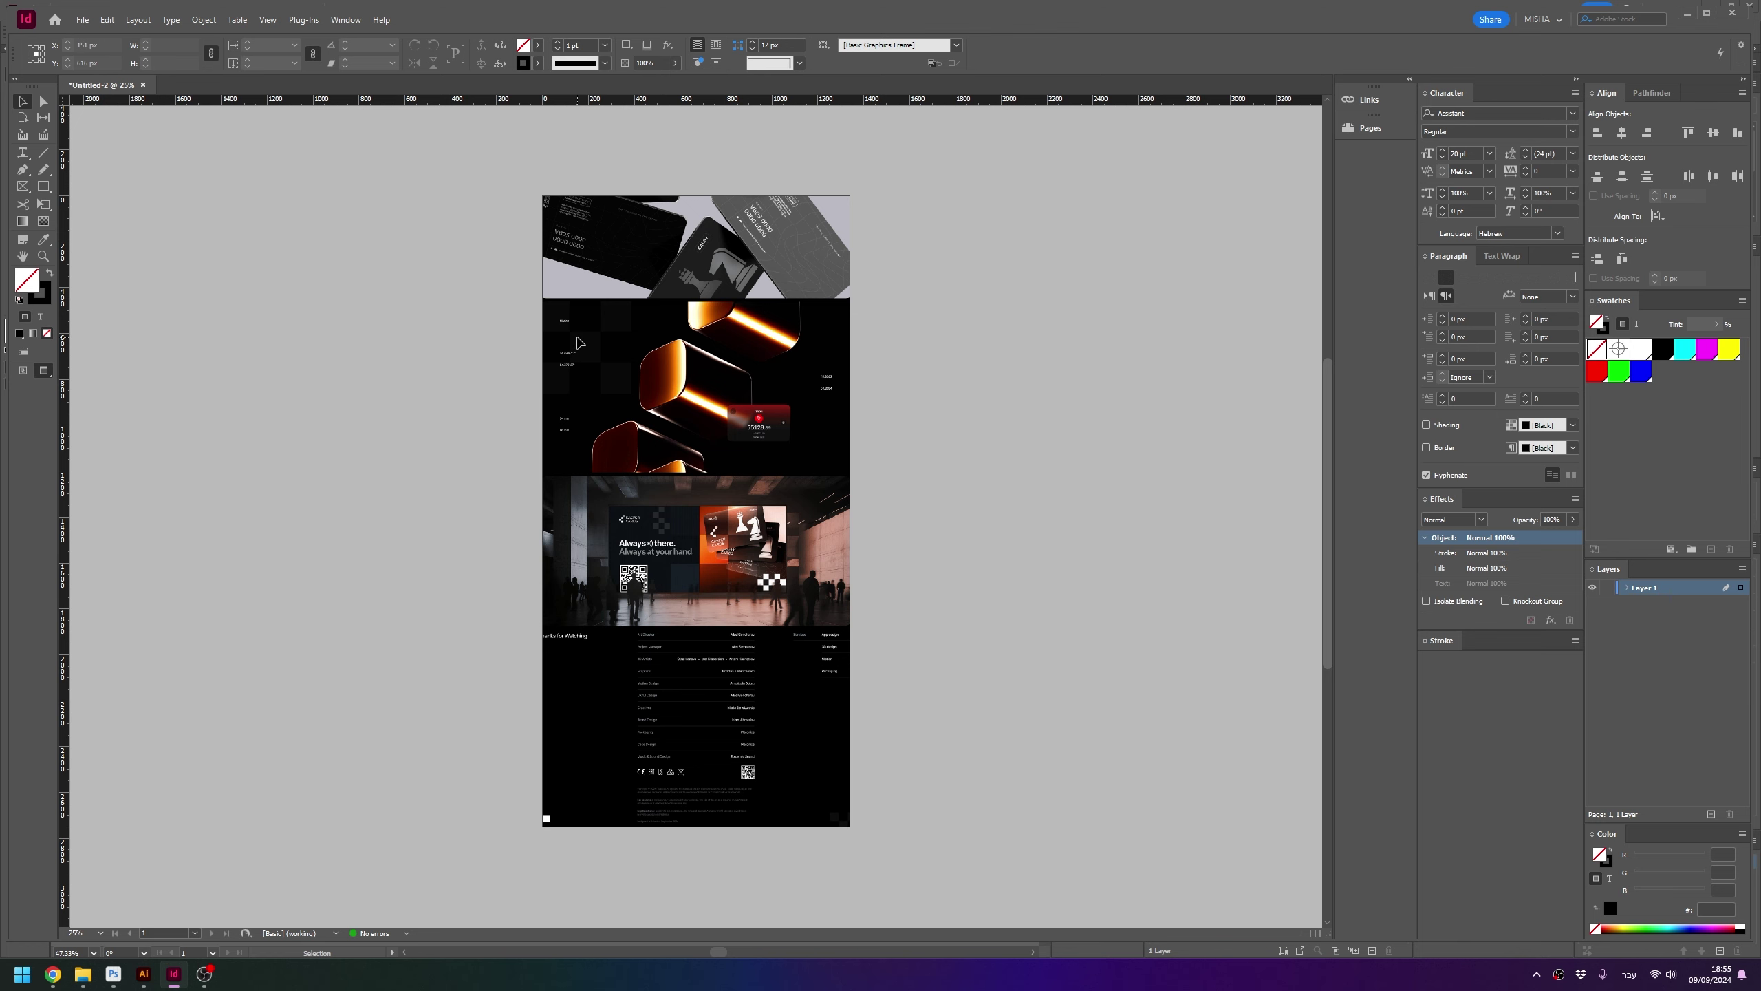
key("ctrl+e")
Export the page as Adobe PDF (Interactive) named 2, reviewing General and Compression settings
left_click_drag(822, 222, 822, 210)
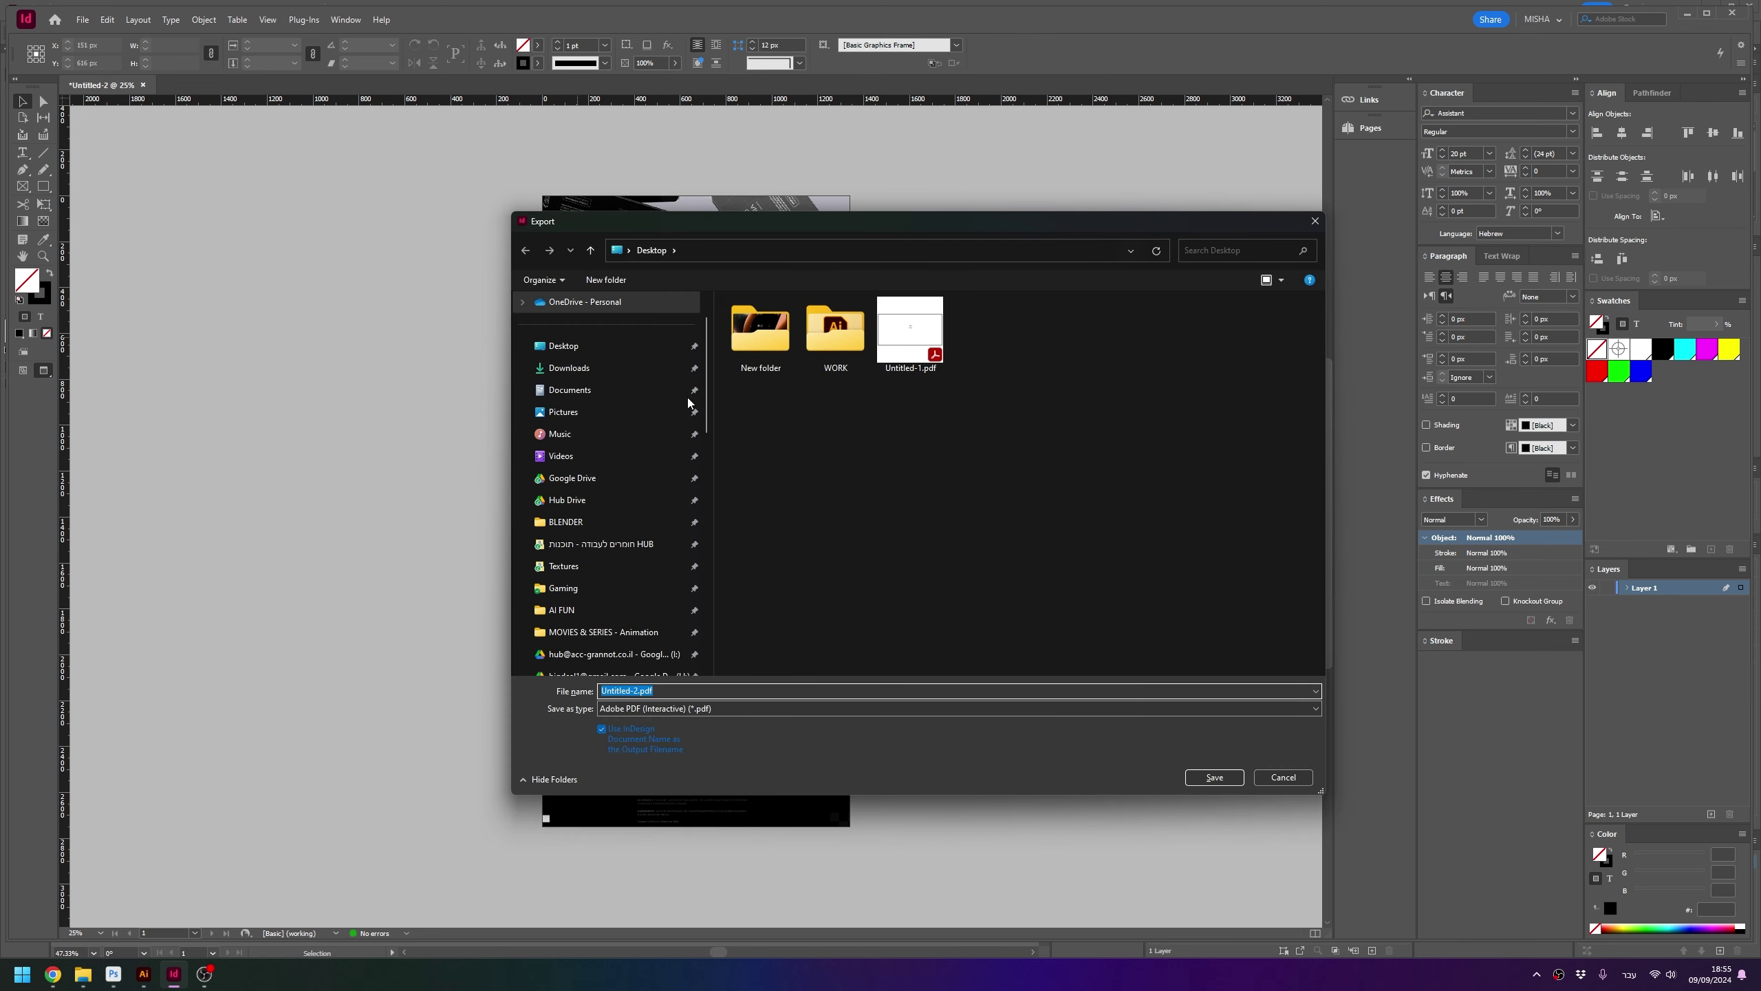
type("2")
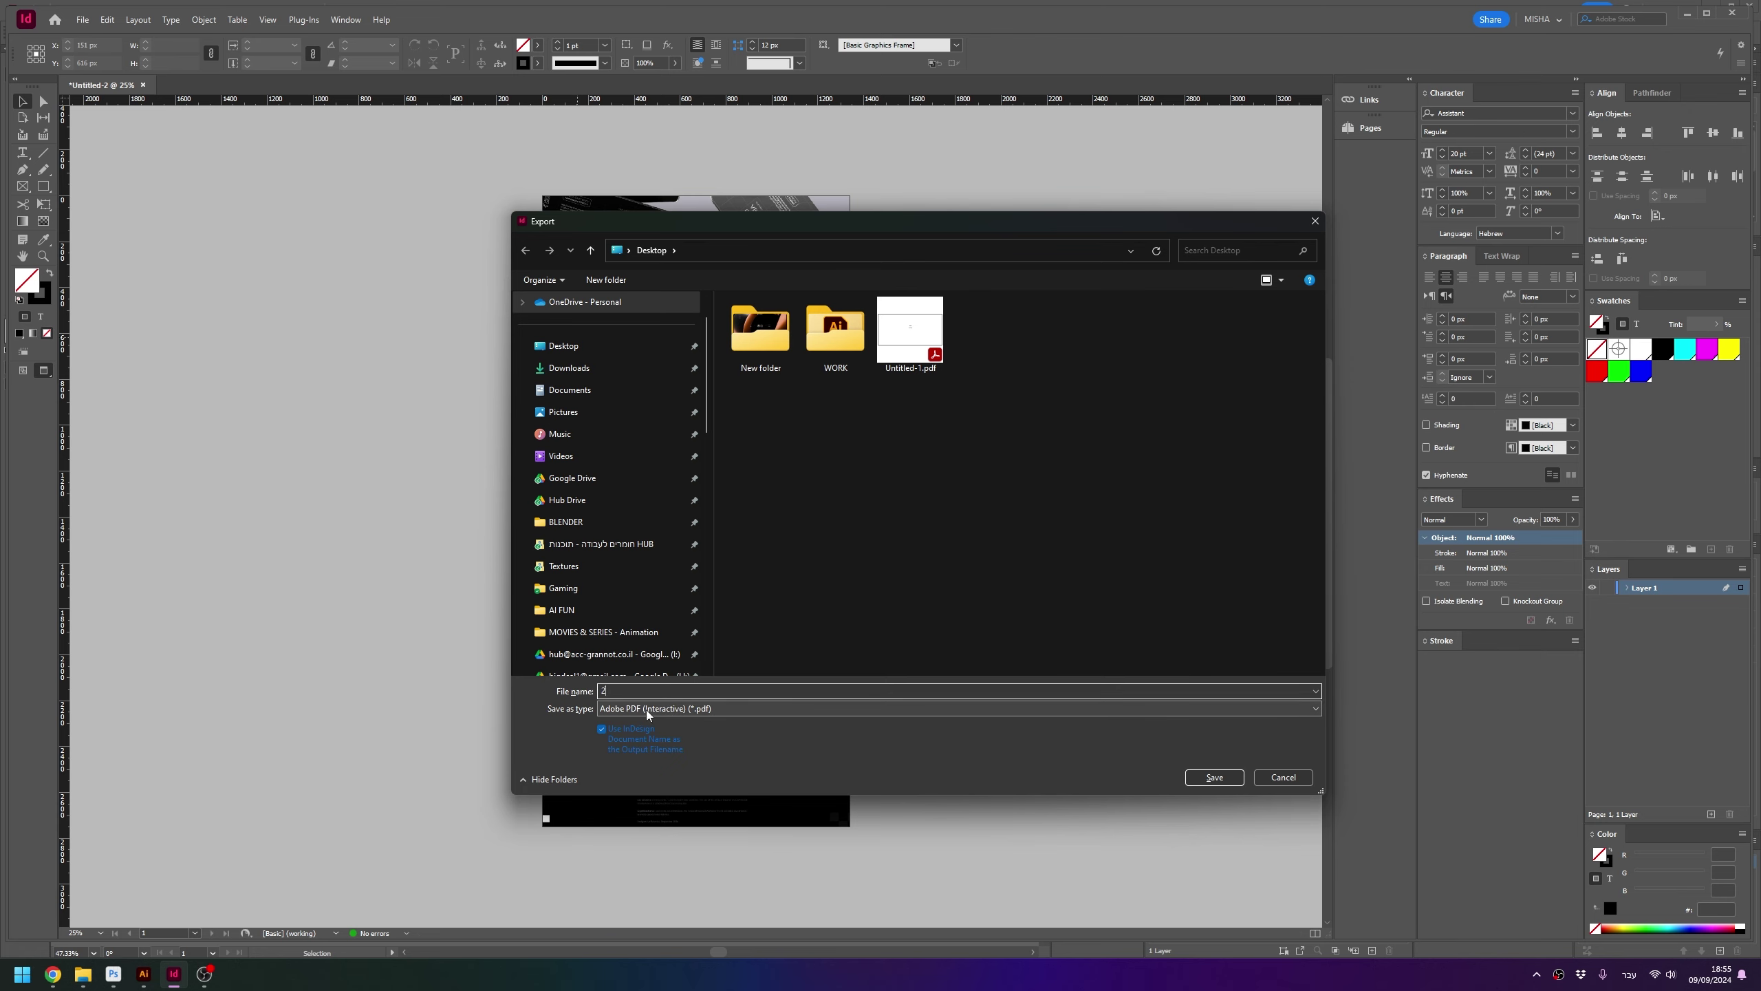
left_click(1213, 776)
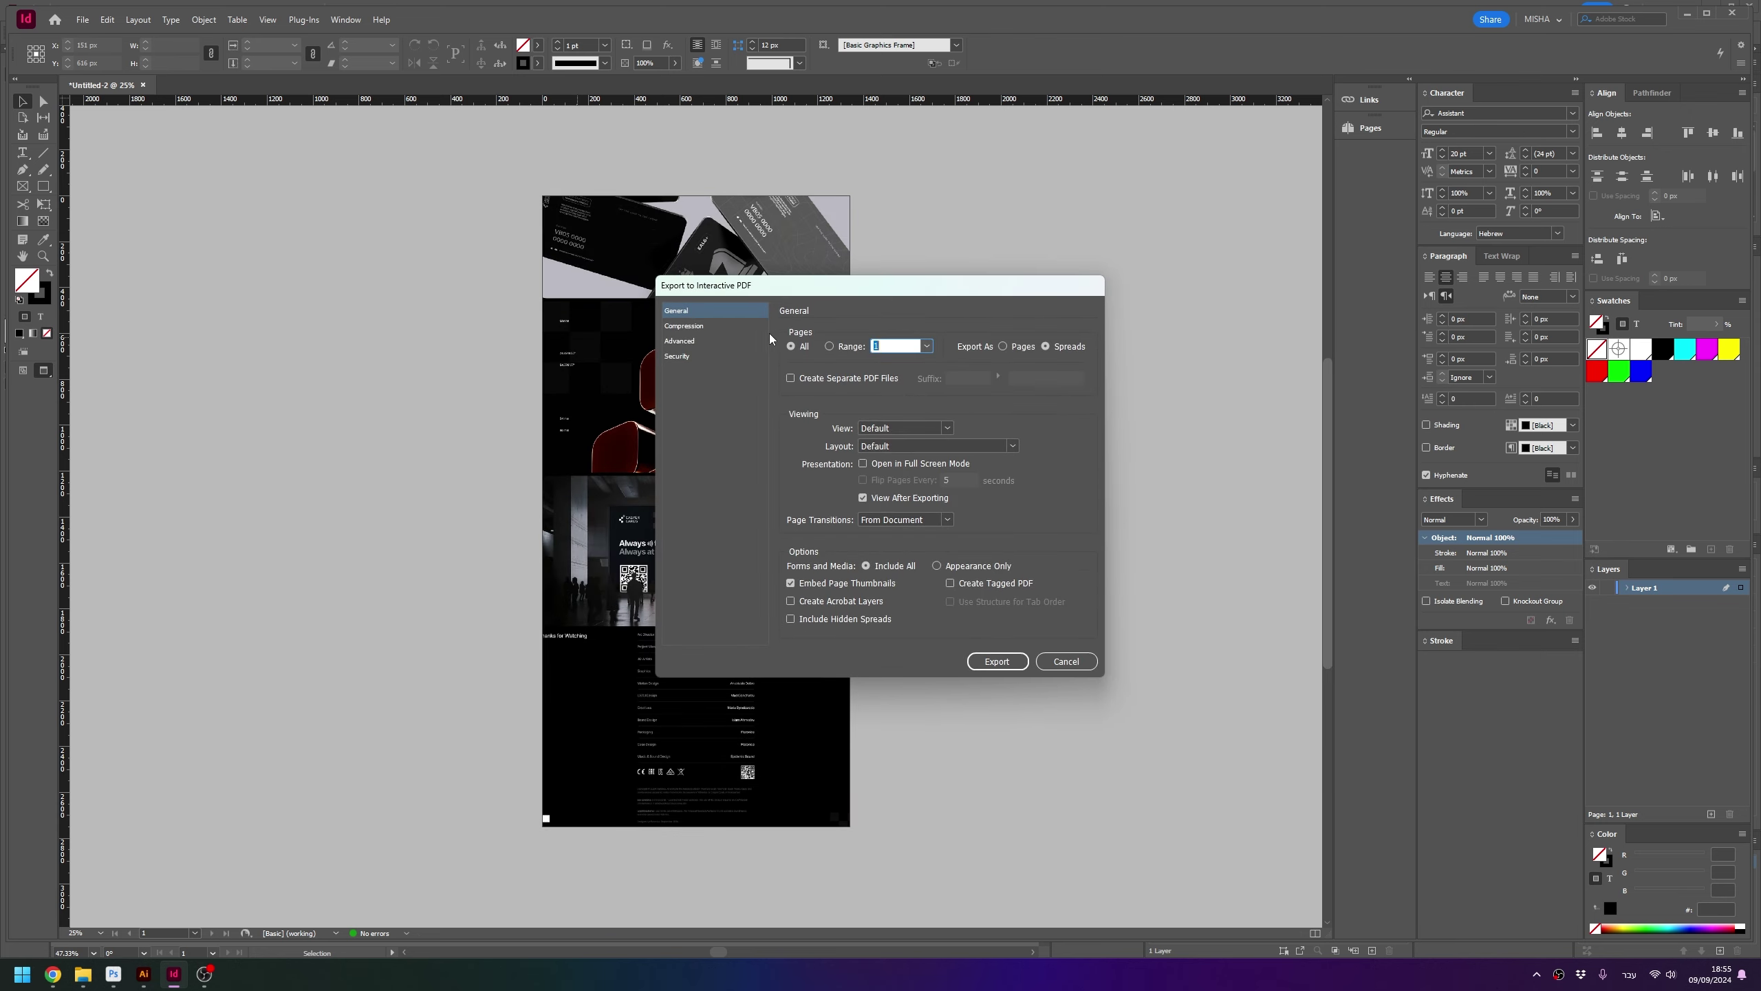
left_click(679, 325)
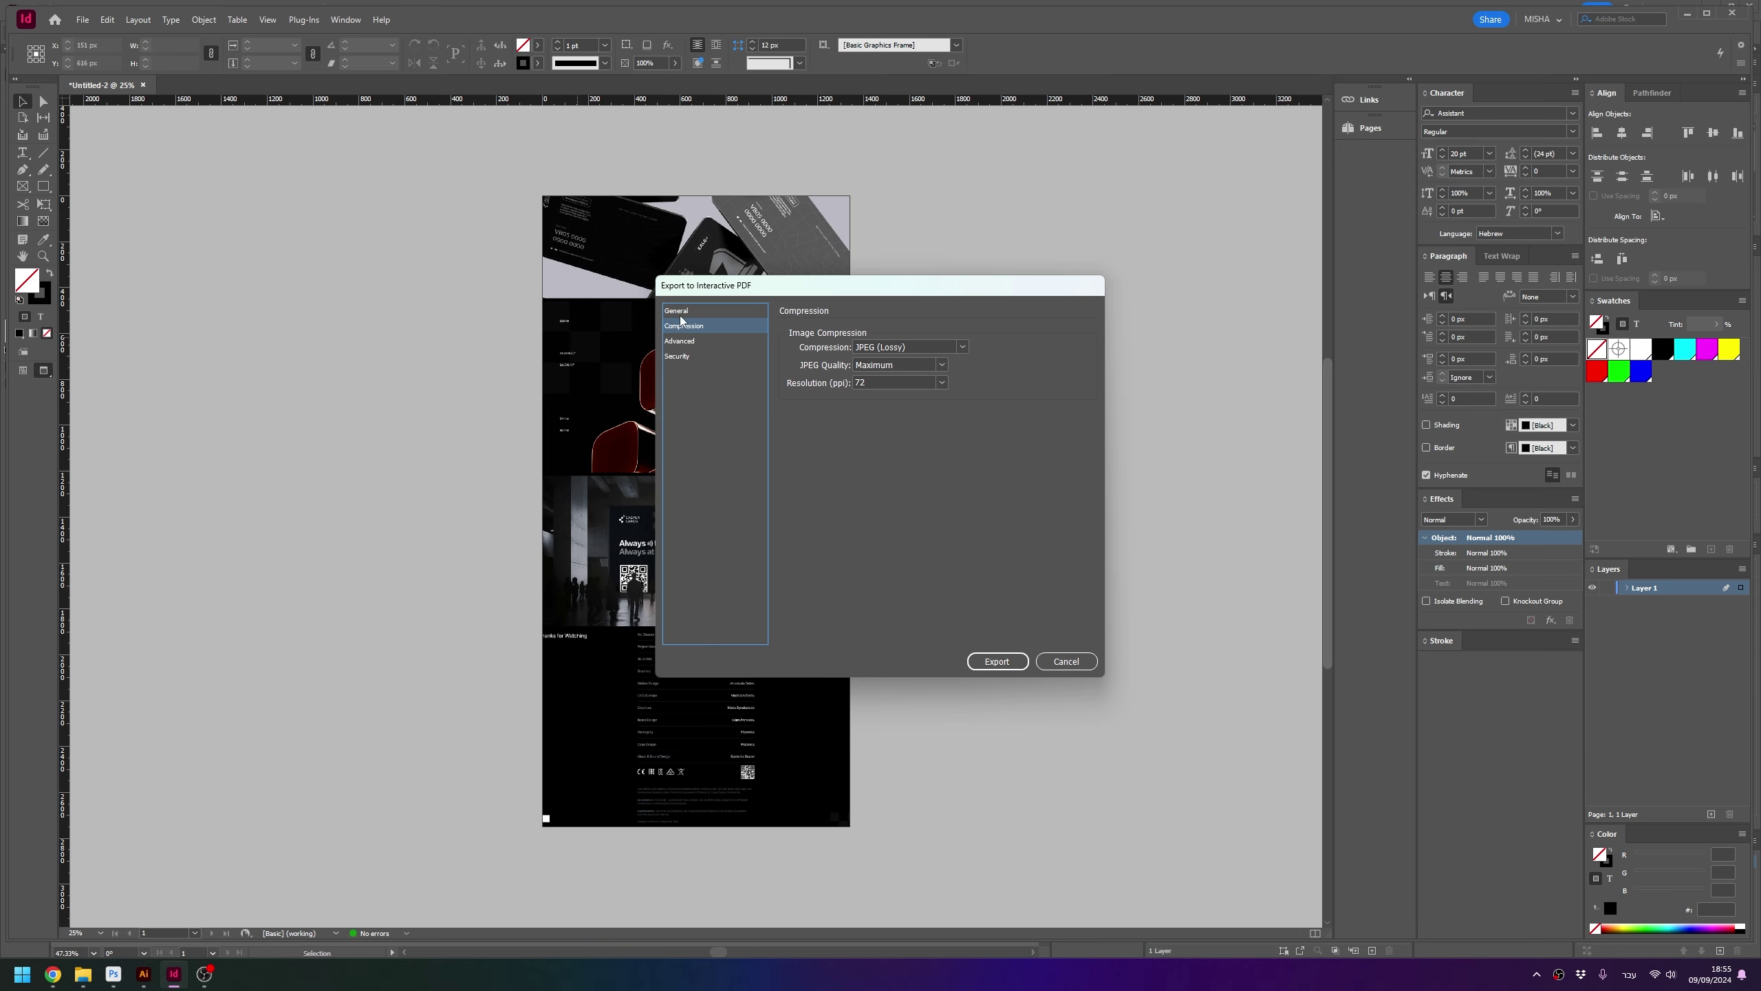
left_click(689, 312)
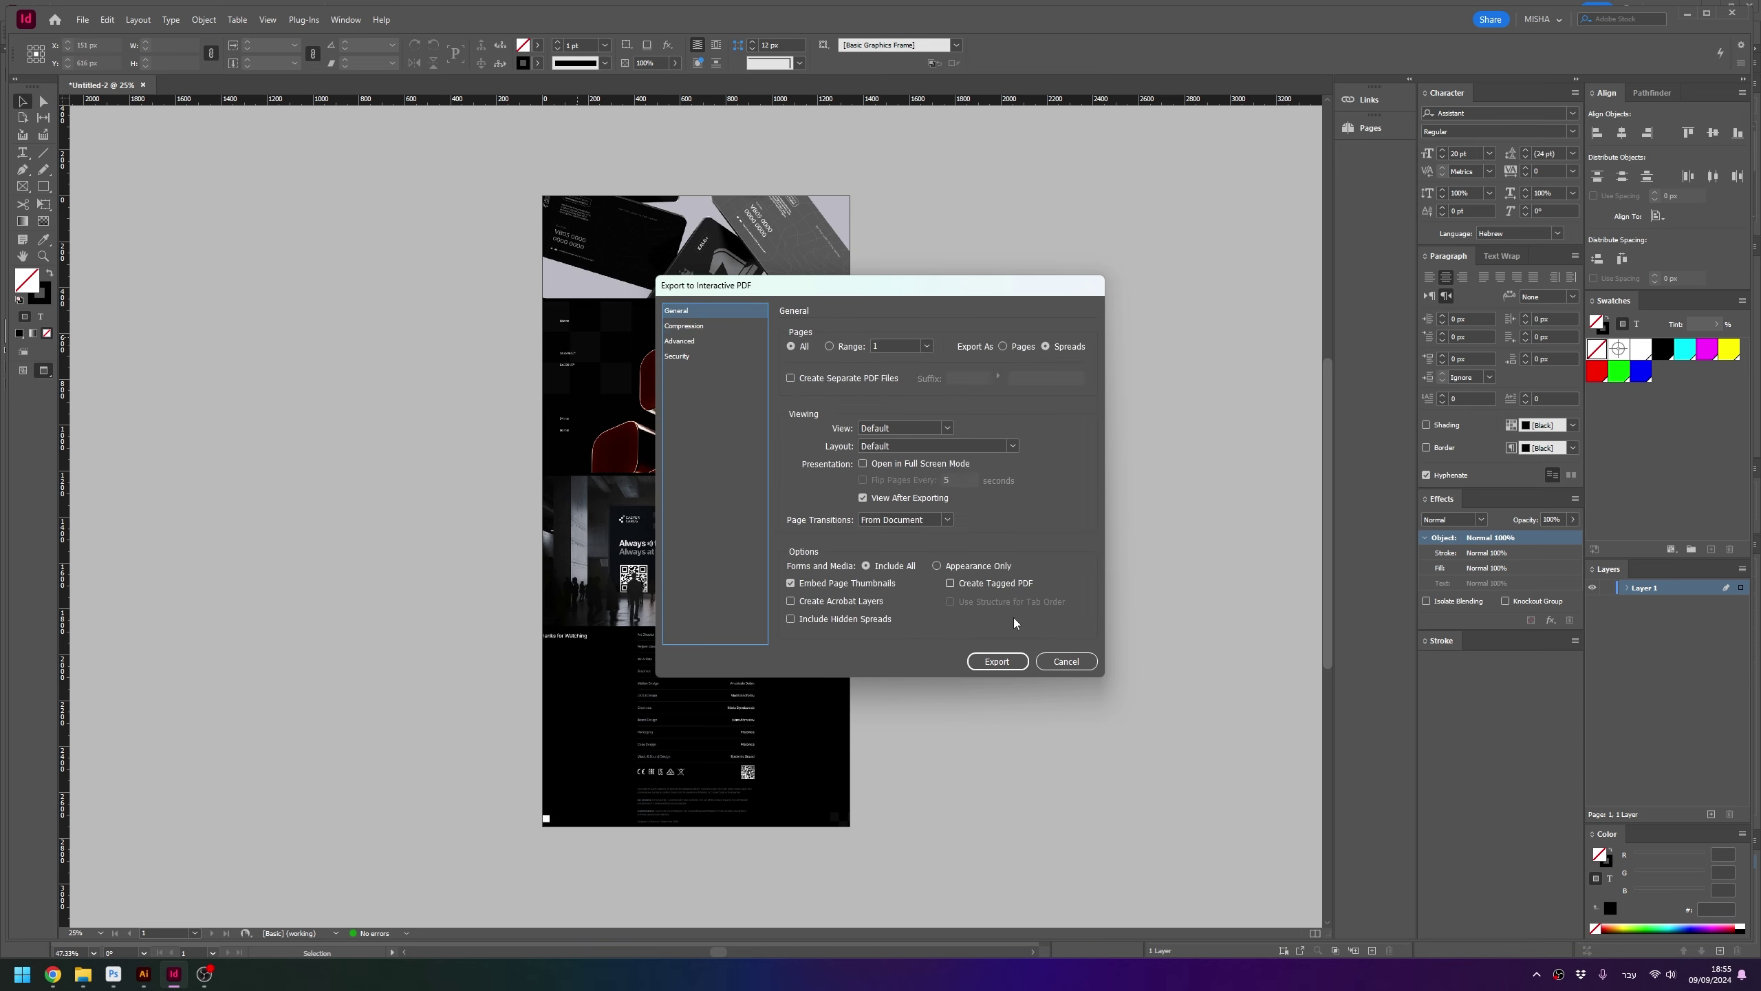
left_click(1009, 662)
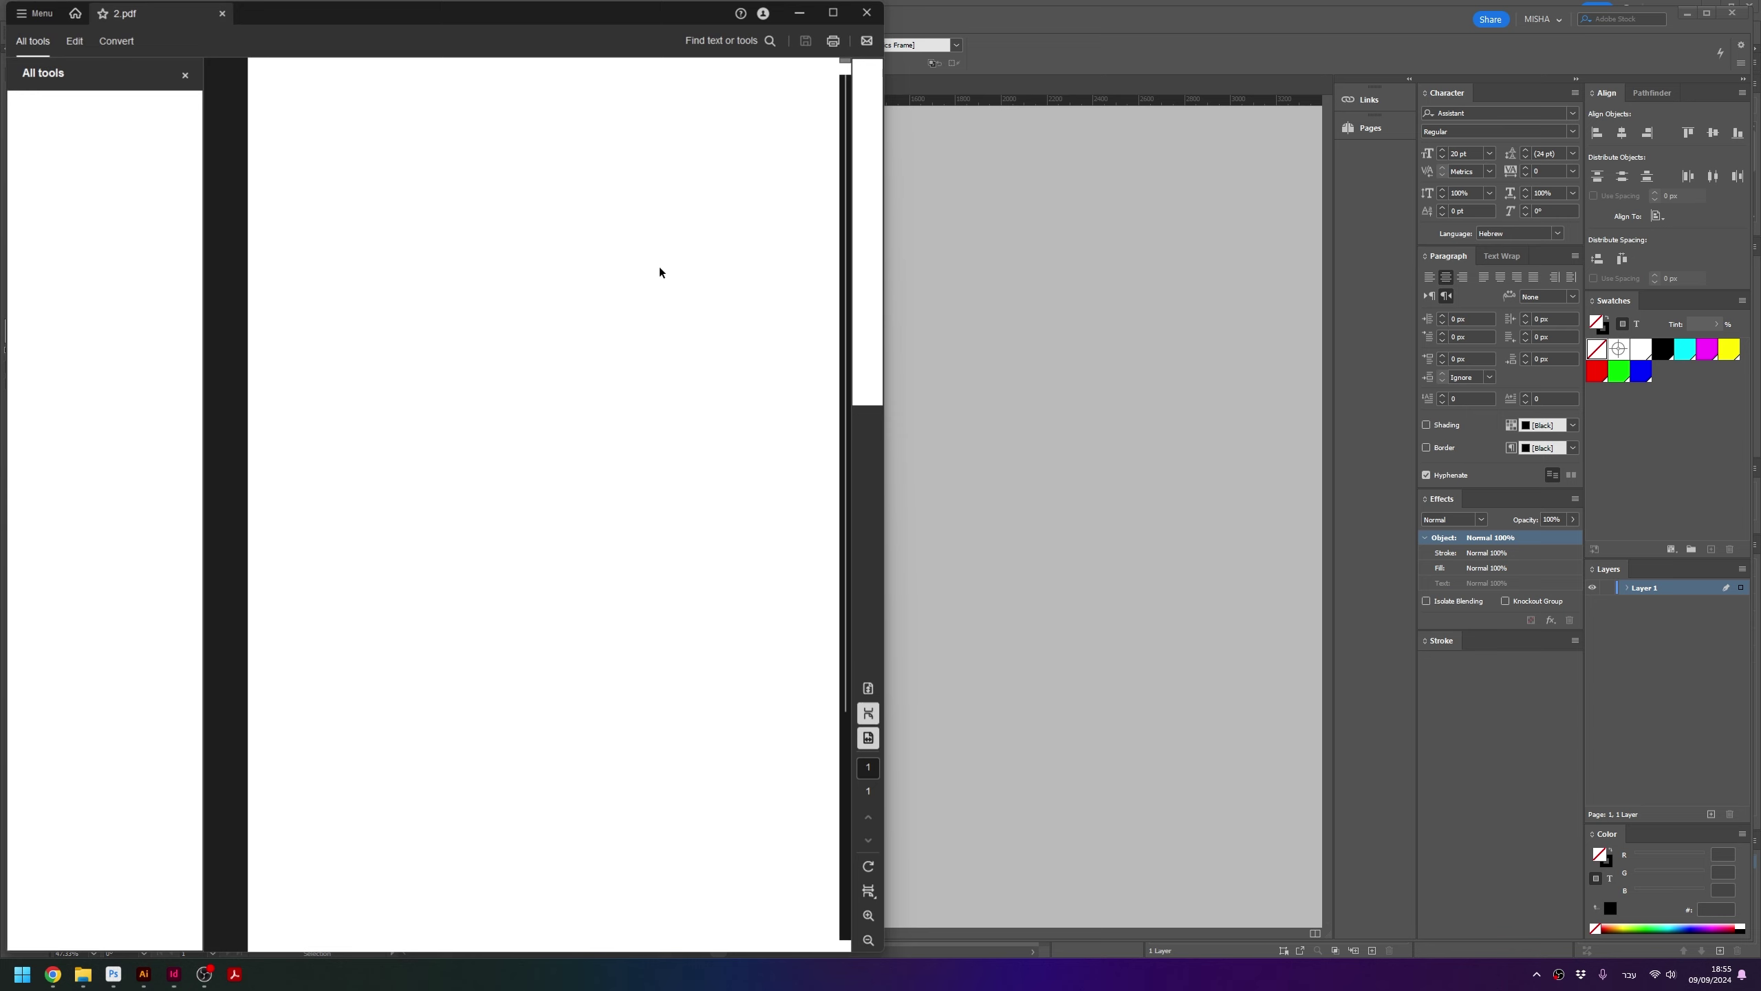
left_click(866, 12)
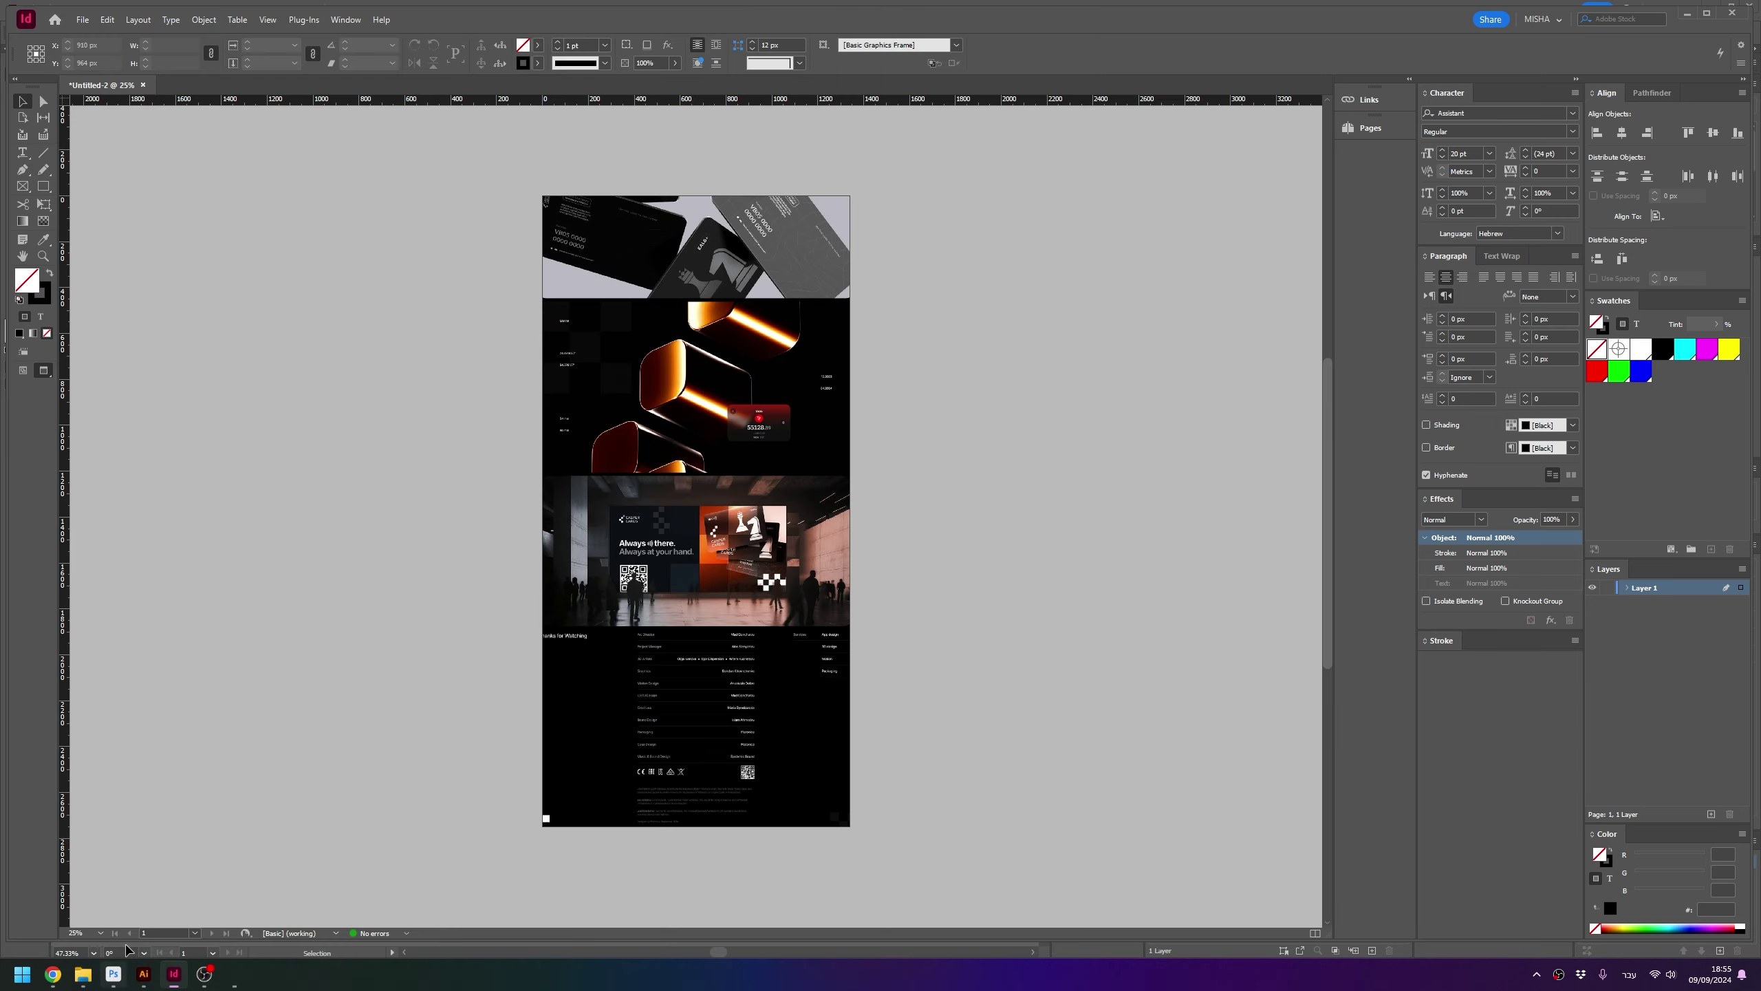
Import 2.pdf from the Desktop into Photoshop as RGB Color at 1500 px width
left_click(107, 974)
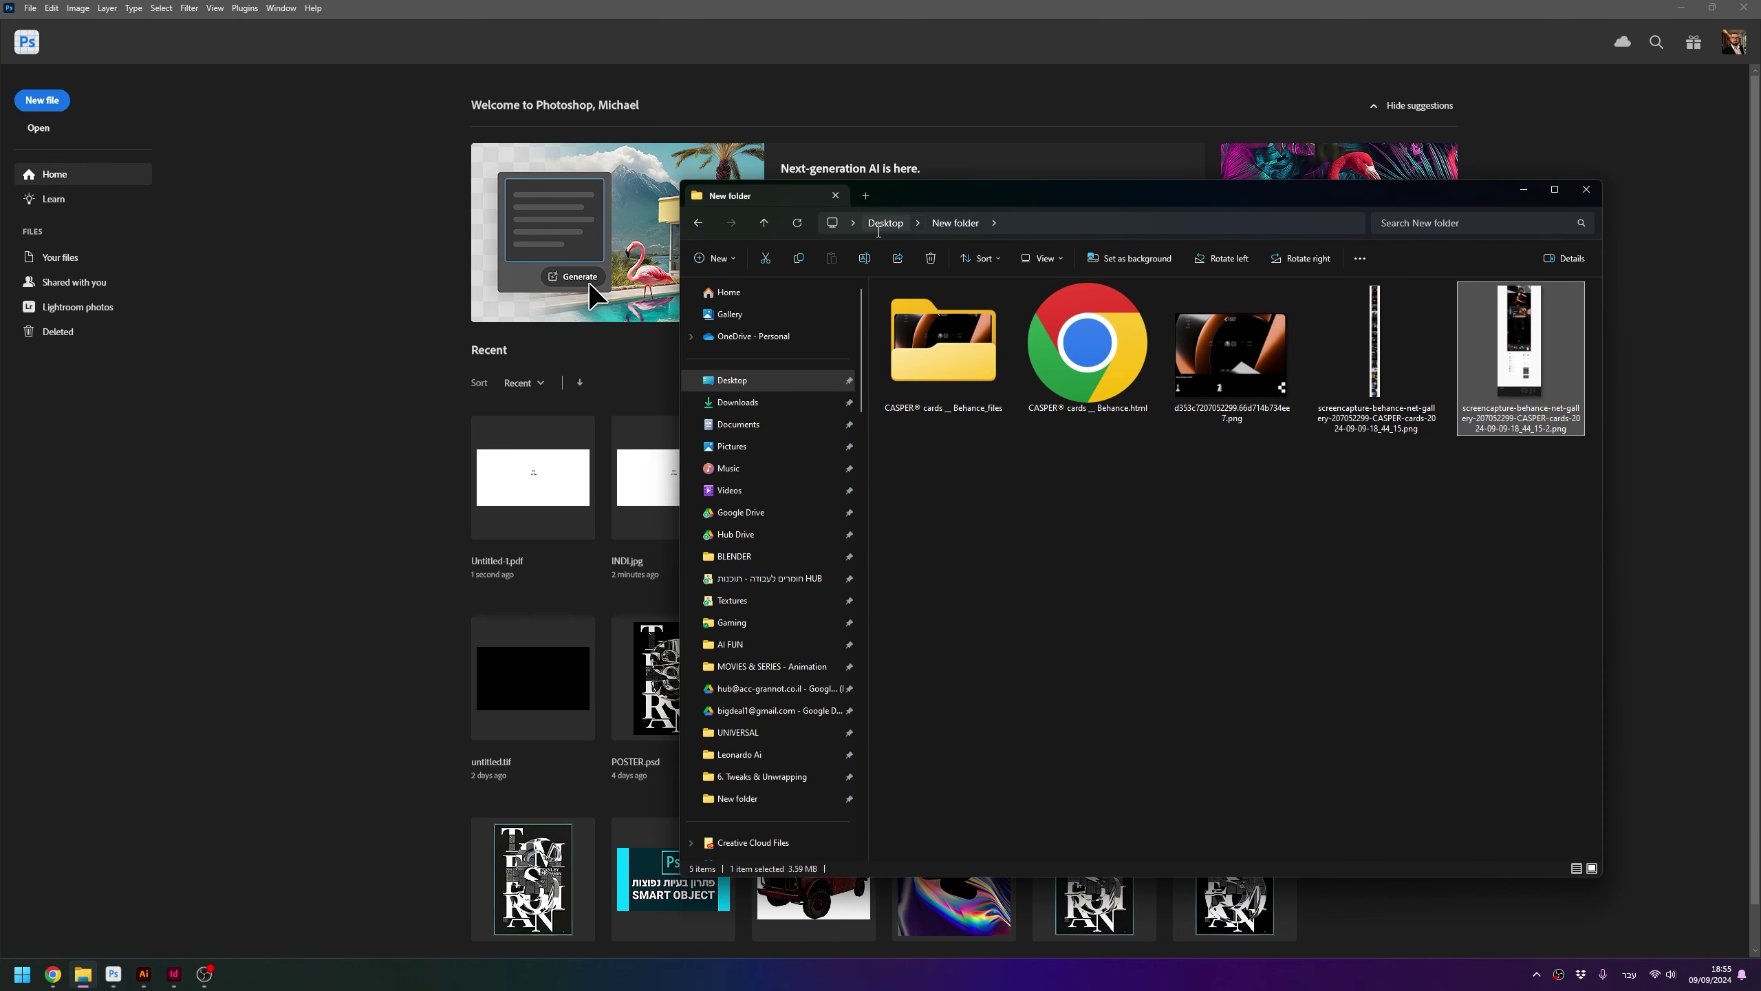
left_click(884, 223)
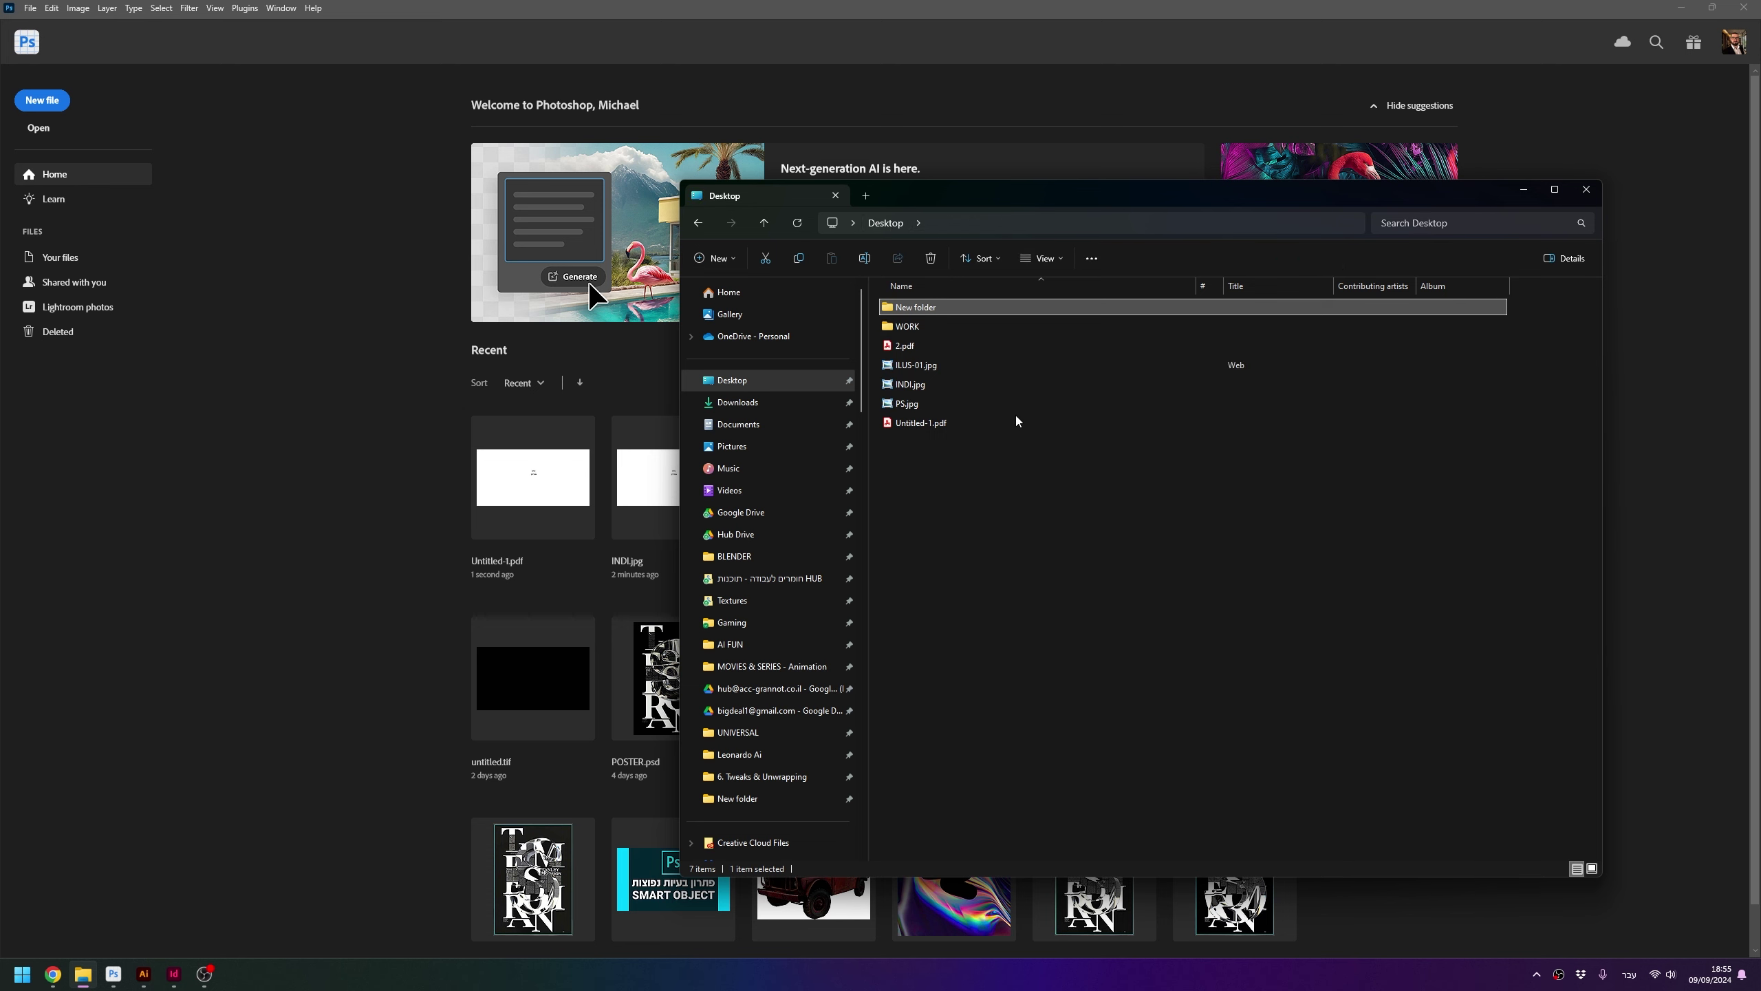
left_click_drag(904, 345, 373, 536)
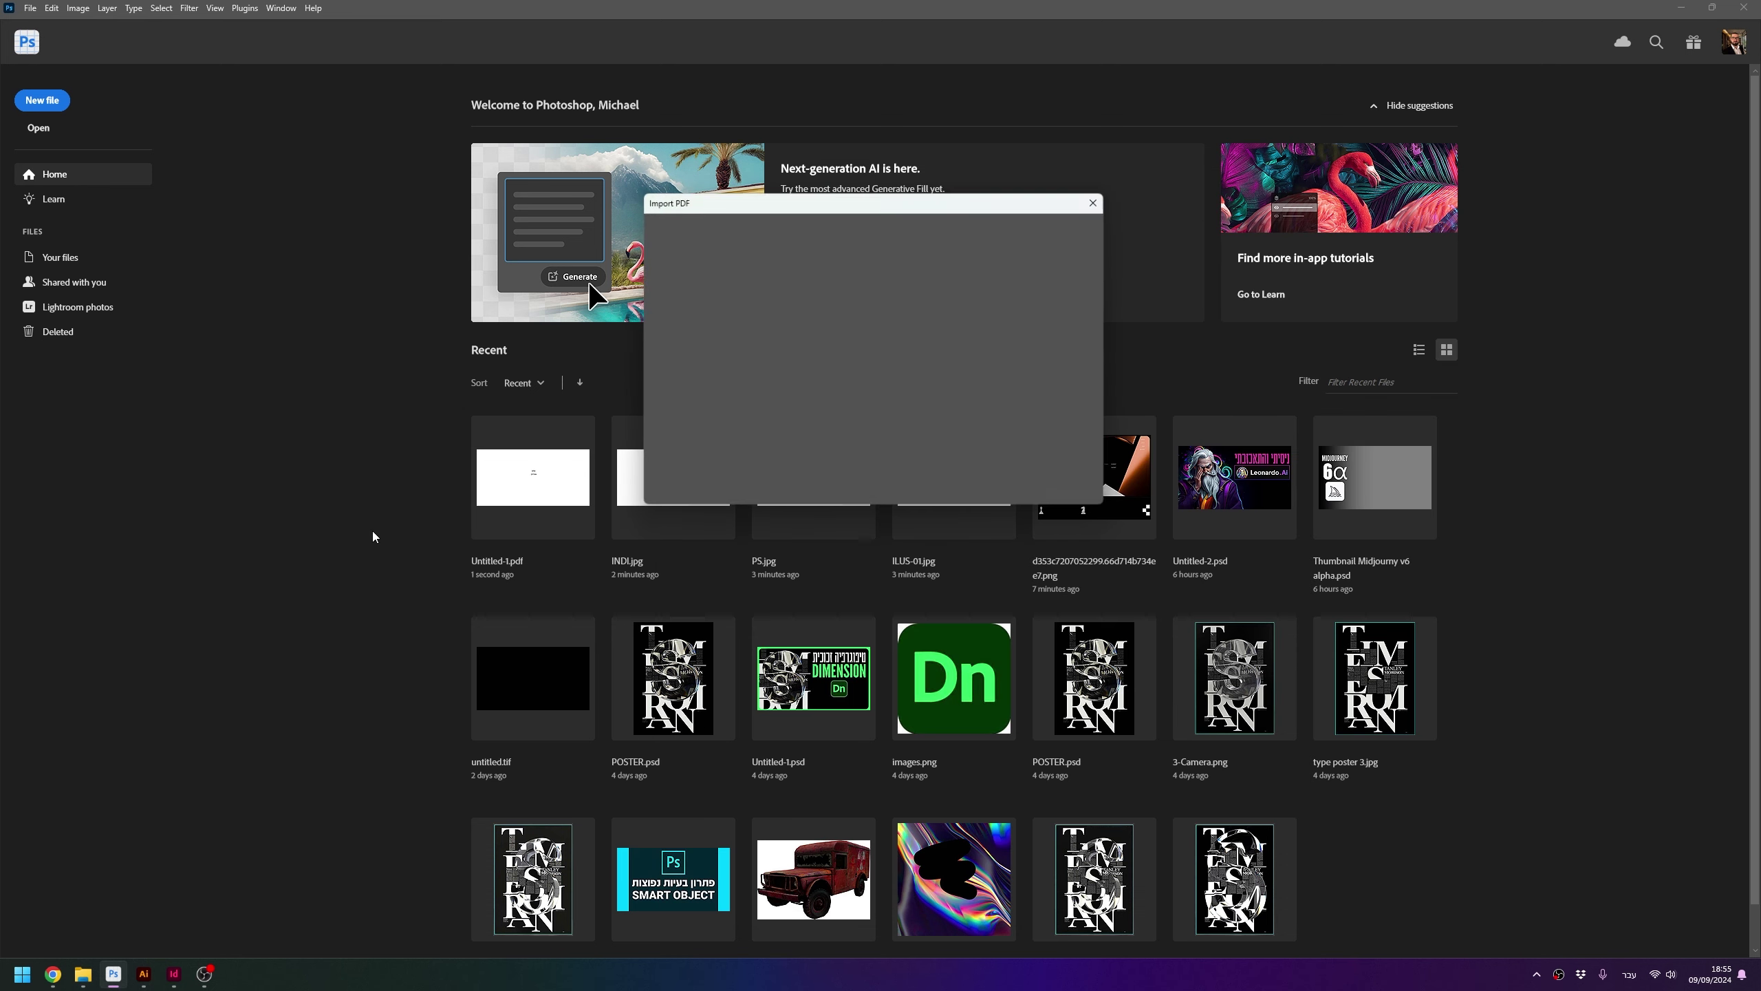
left_click_drag(960, 381, 914, 382)
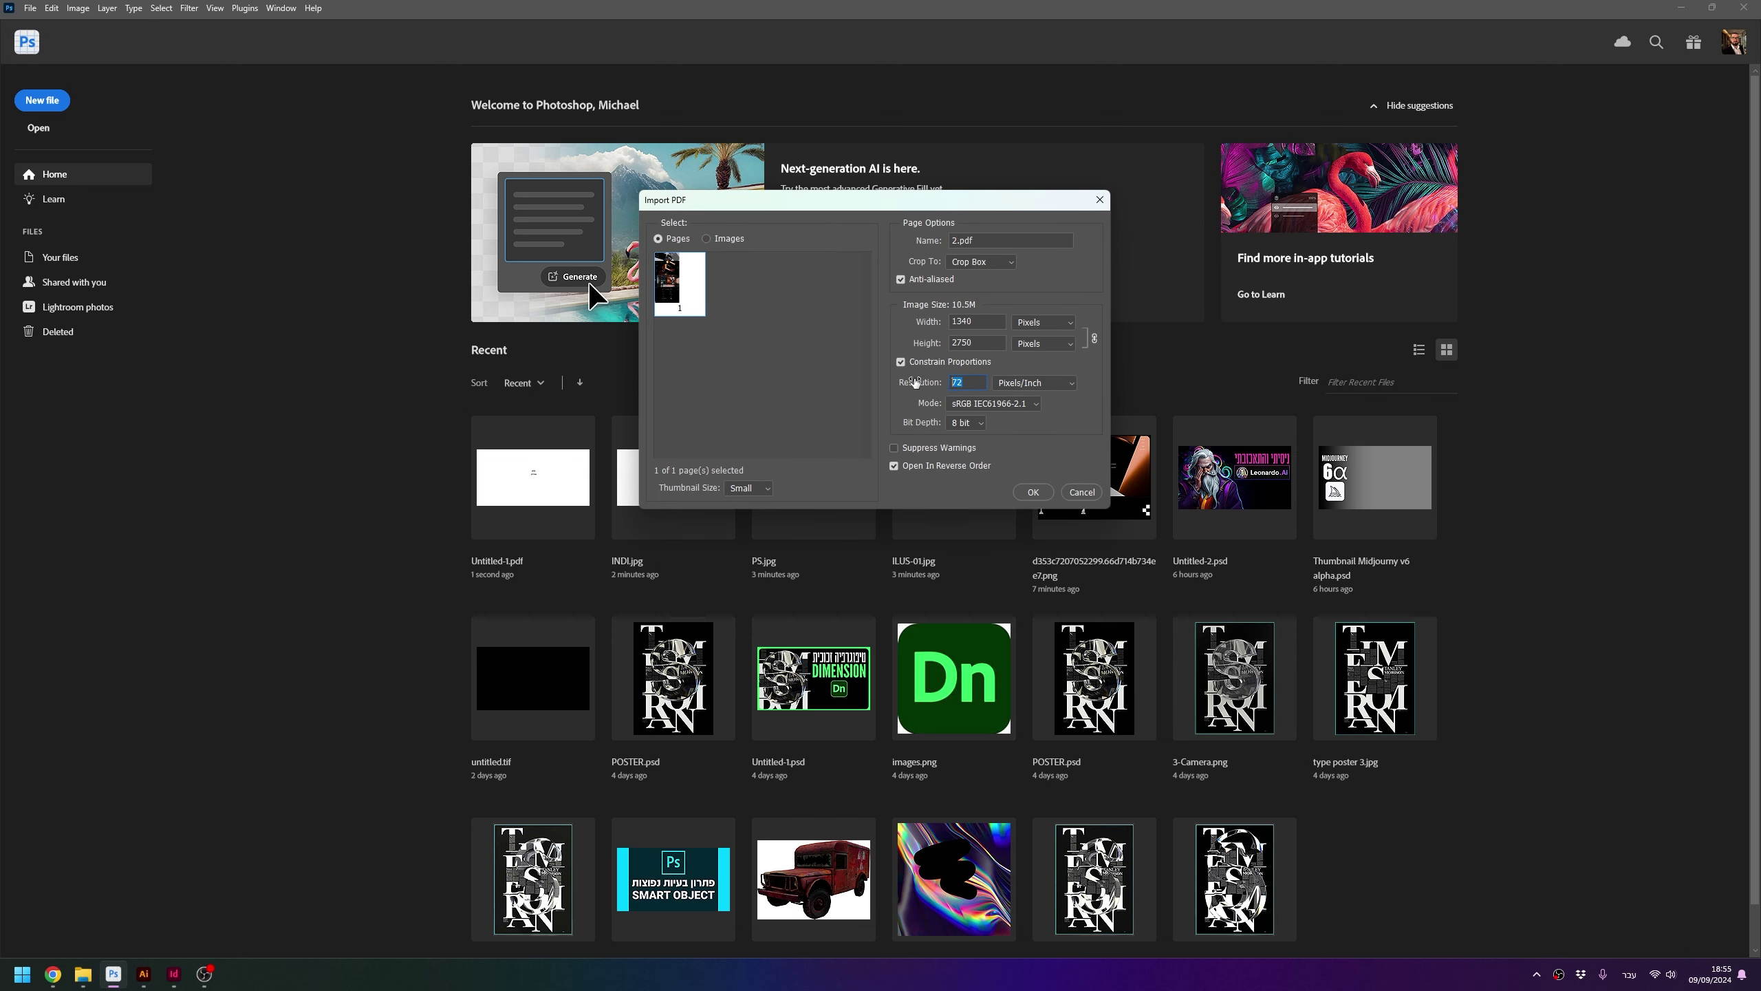
left_click(973, 408)
left_click(984, 444)
left_click_drag(998, 321, 941, 323)
type("1500")
left_click(1033, 492)
Fit the image on screen, then zoom in and pan to the orange shapes section
key("ctrl+1")
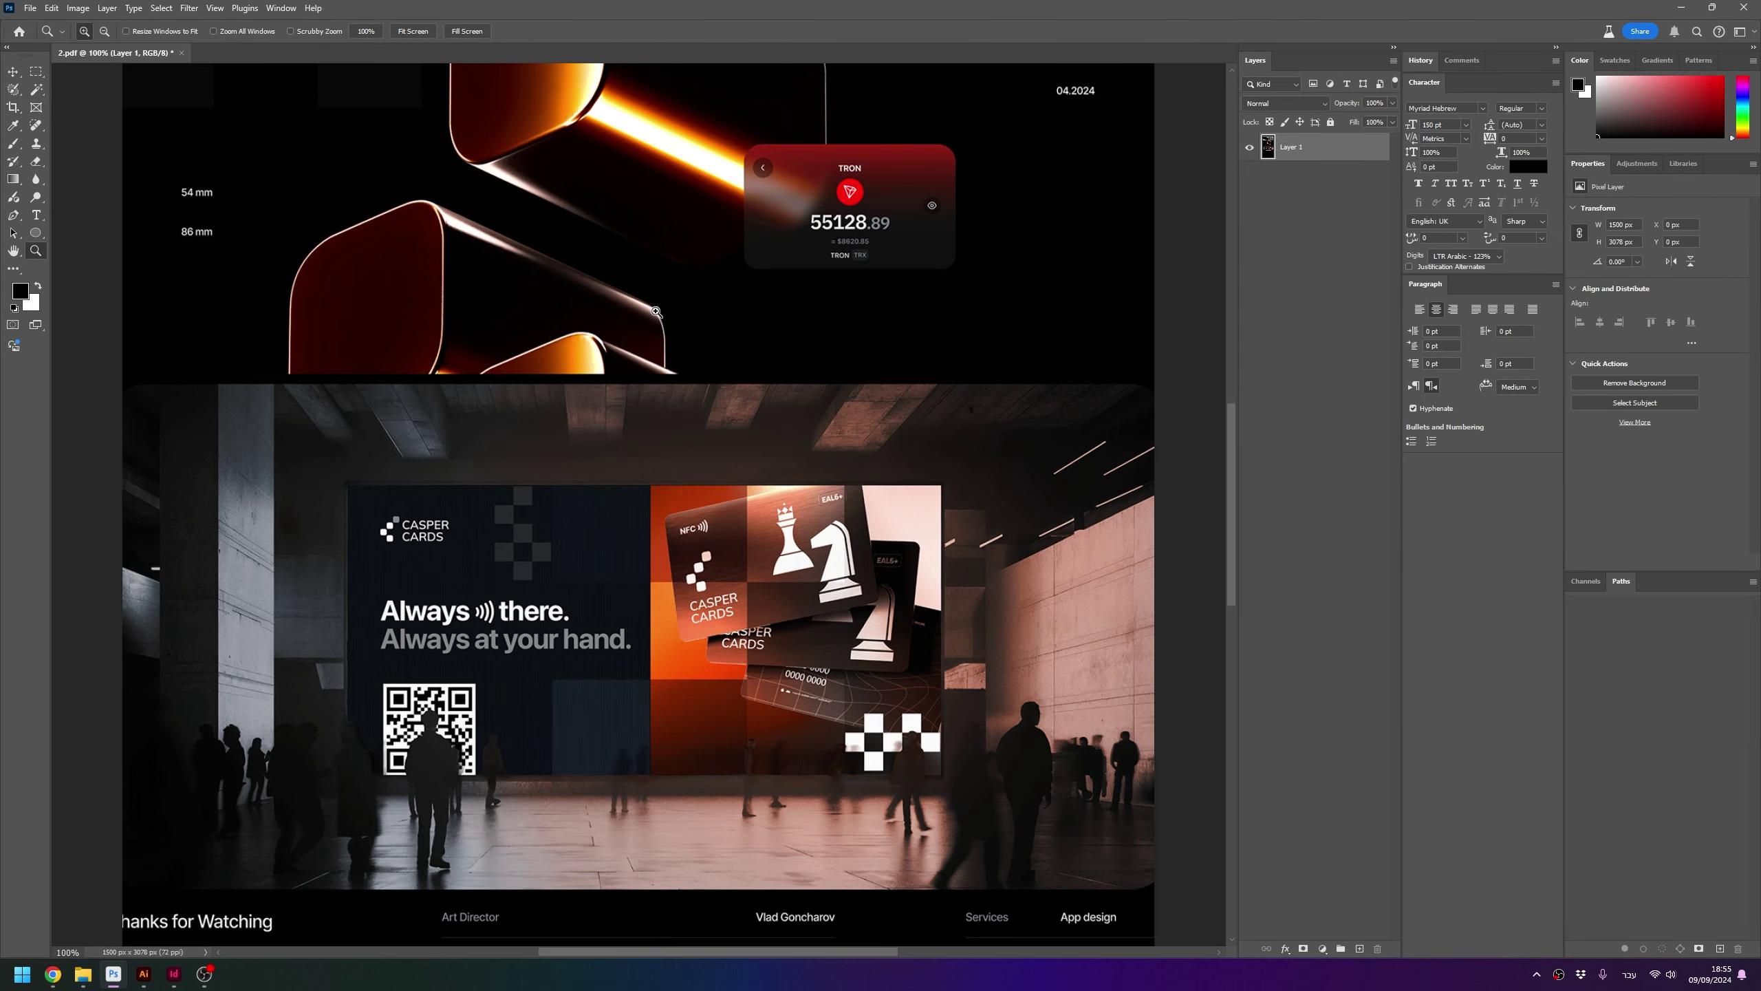
scroll(790, 519, "up", 7)
scroll(790, 519, "up", 2)
right_click(789, 519)
left_click(790, 519)
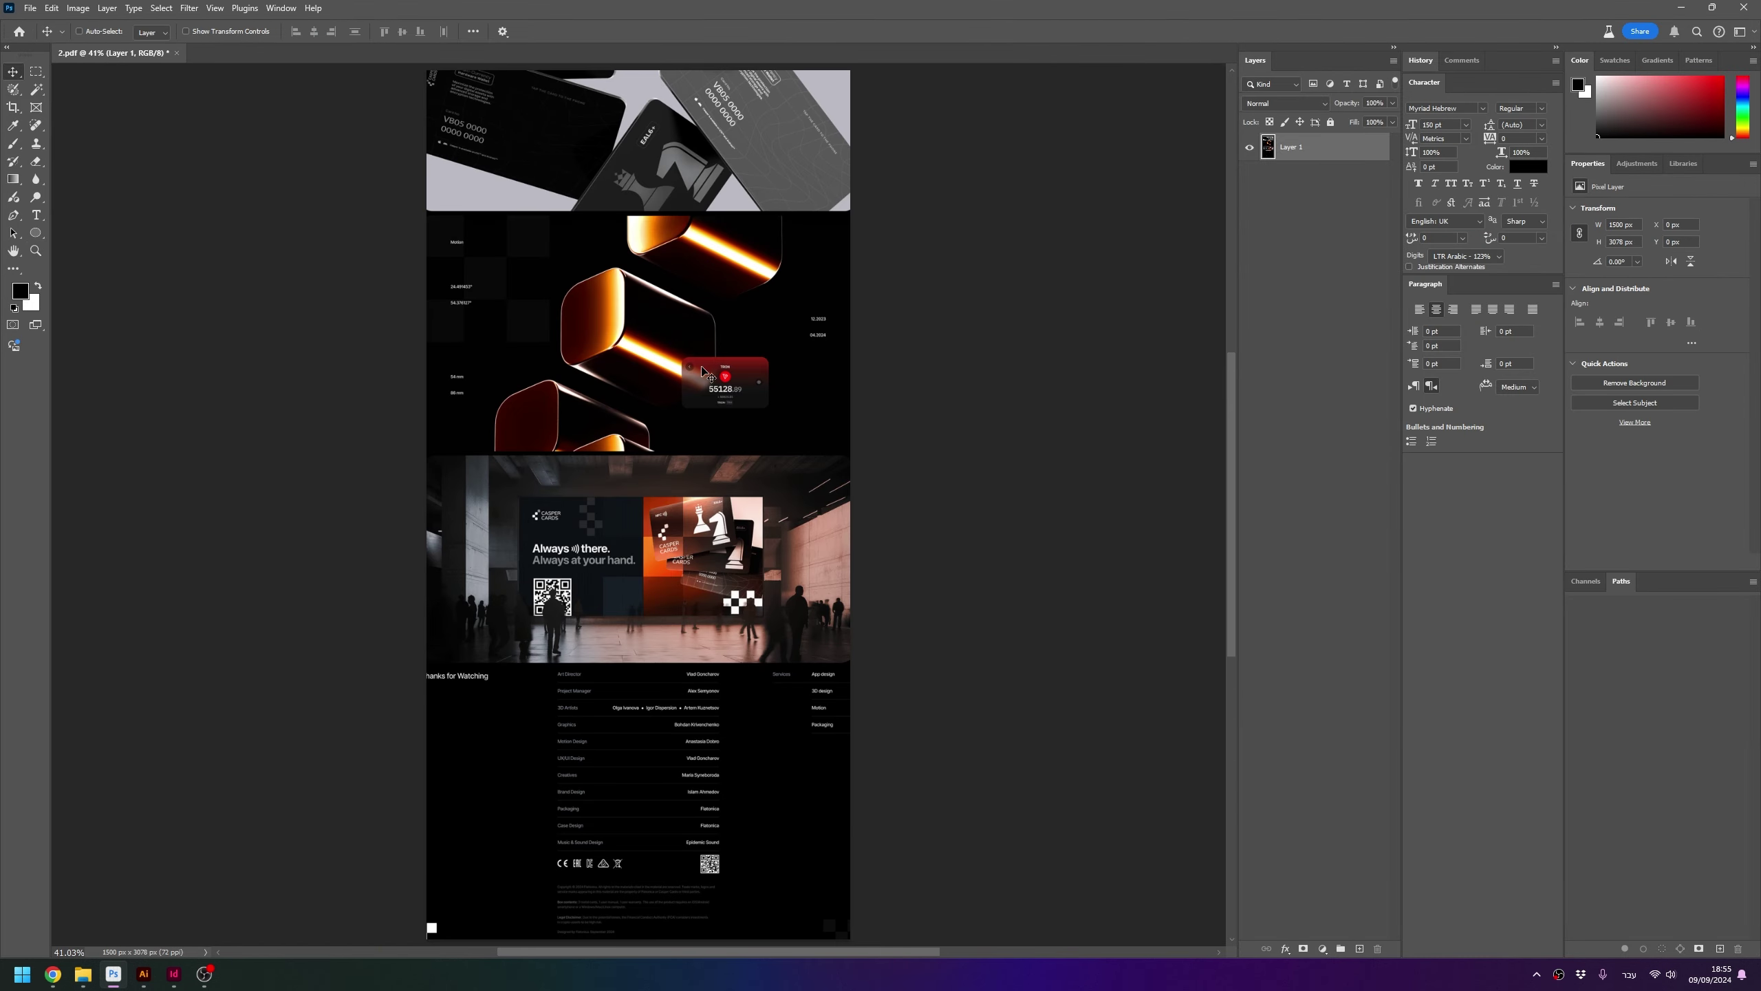
left_click_drag(696, 330, 659, 144)
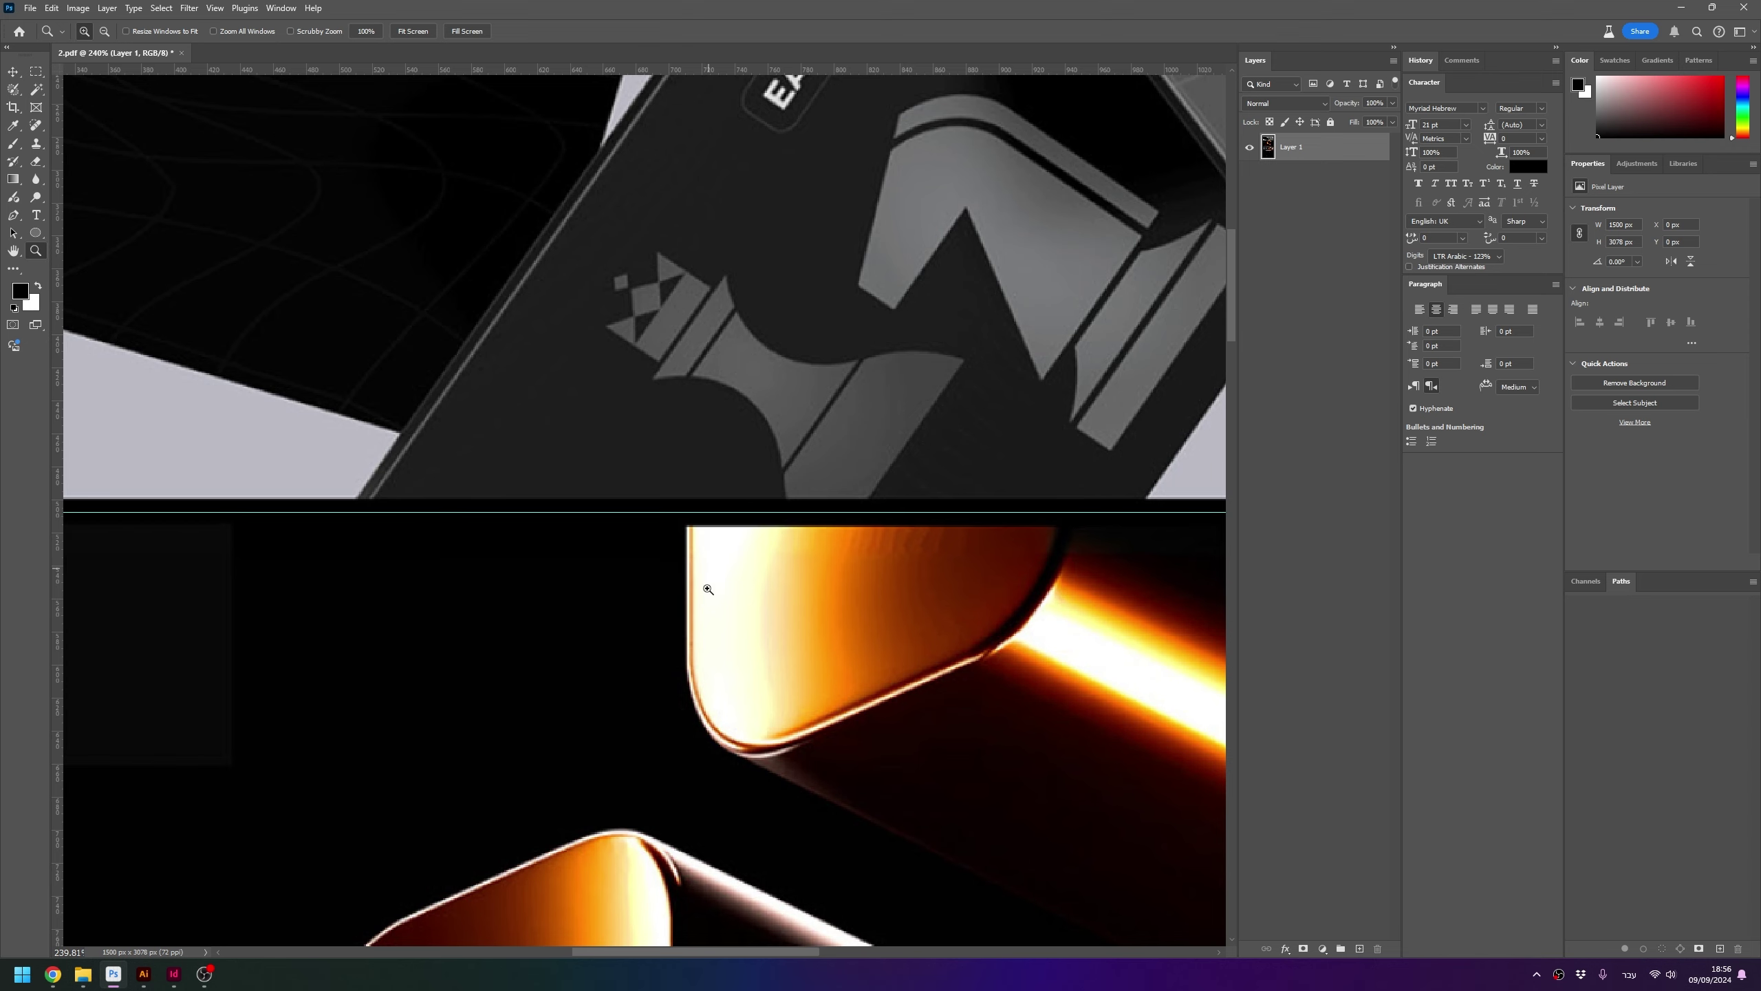
left_click_drag(765, 637, 814, 130)
Drag horizontal guides to the orange-section, hall-photo and credits-list boundaries, then fit the image
scroll(770, 480, "down", 3)
scroll(770, 479, "down", 3)
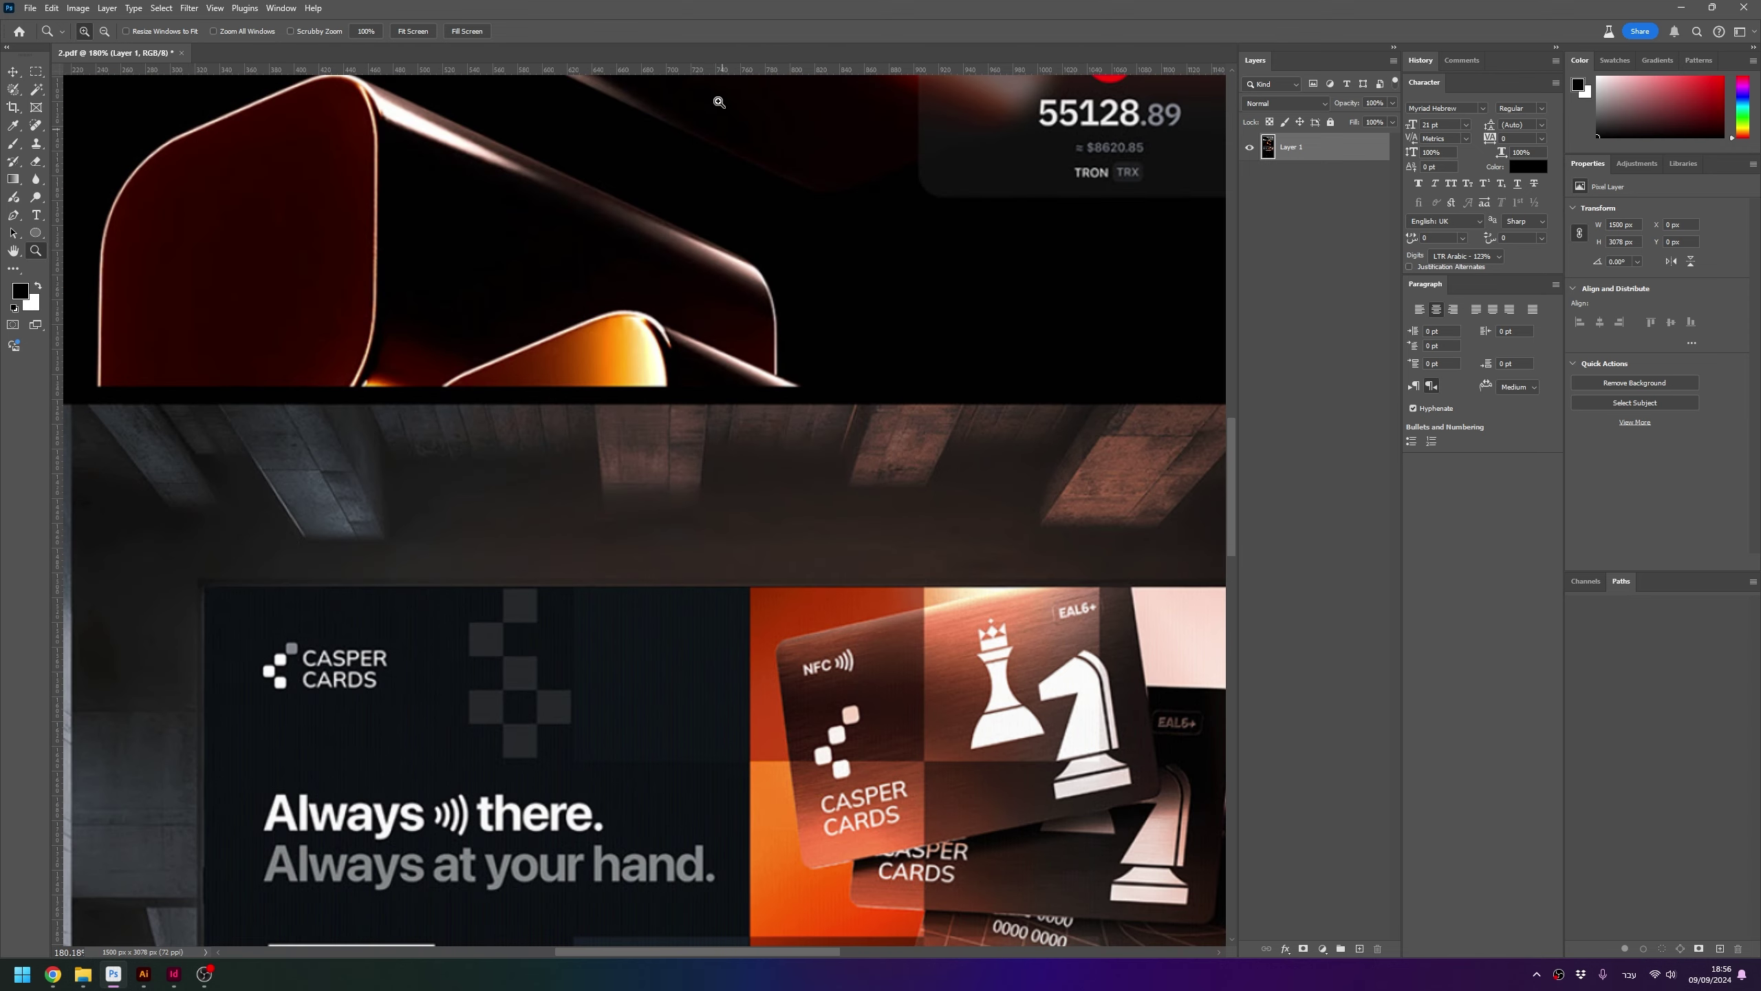
left_click_drag(721, 70, 724, 394)
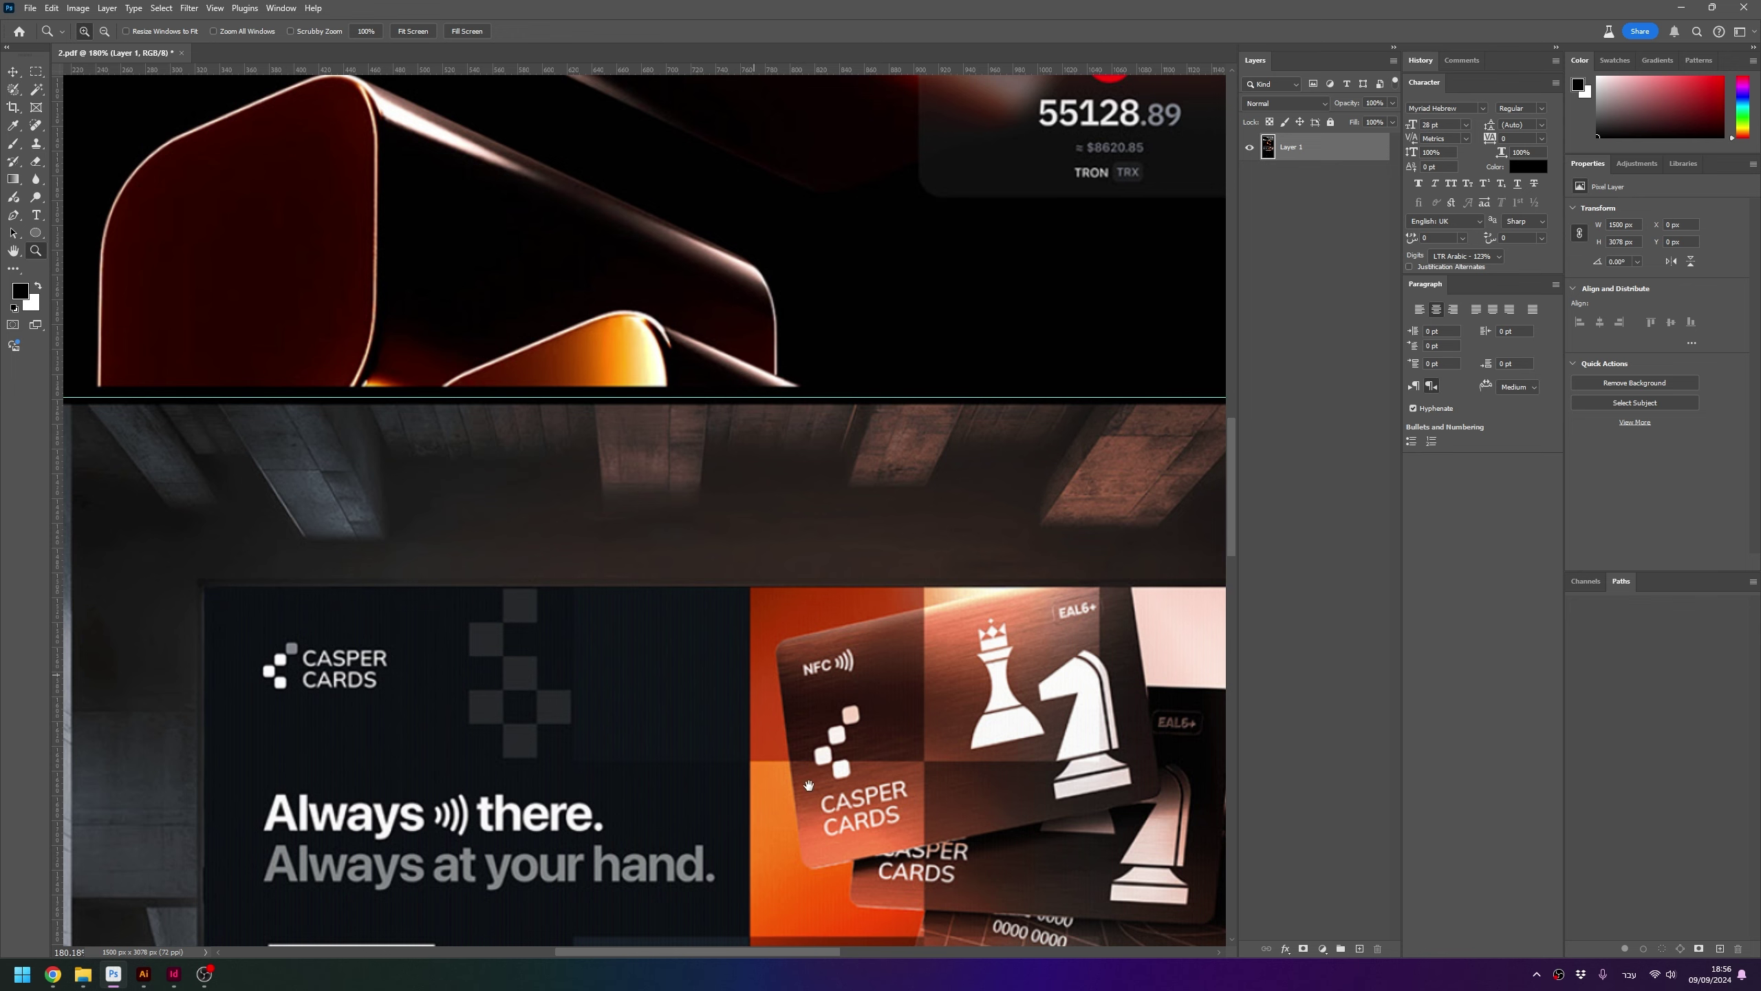
left_click_drag(804, 786, 804, 174)
scroll(747, 104, "down", 5)
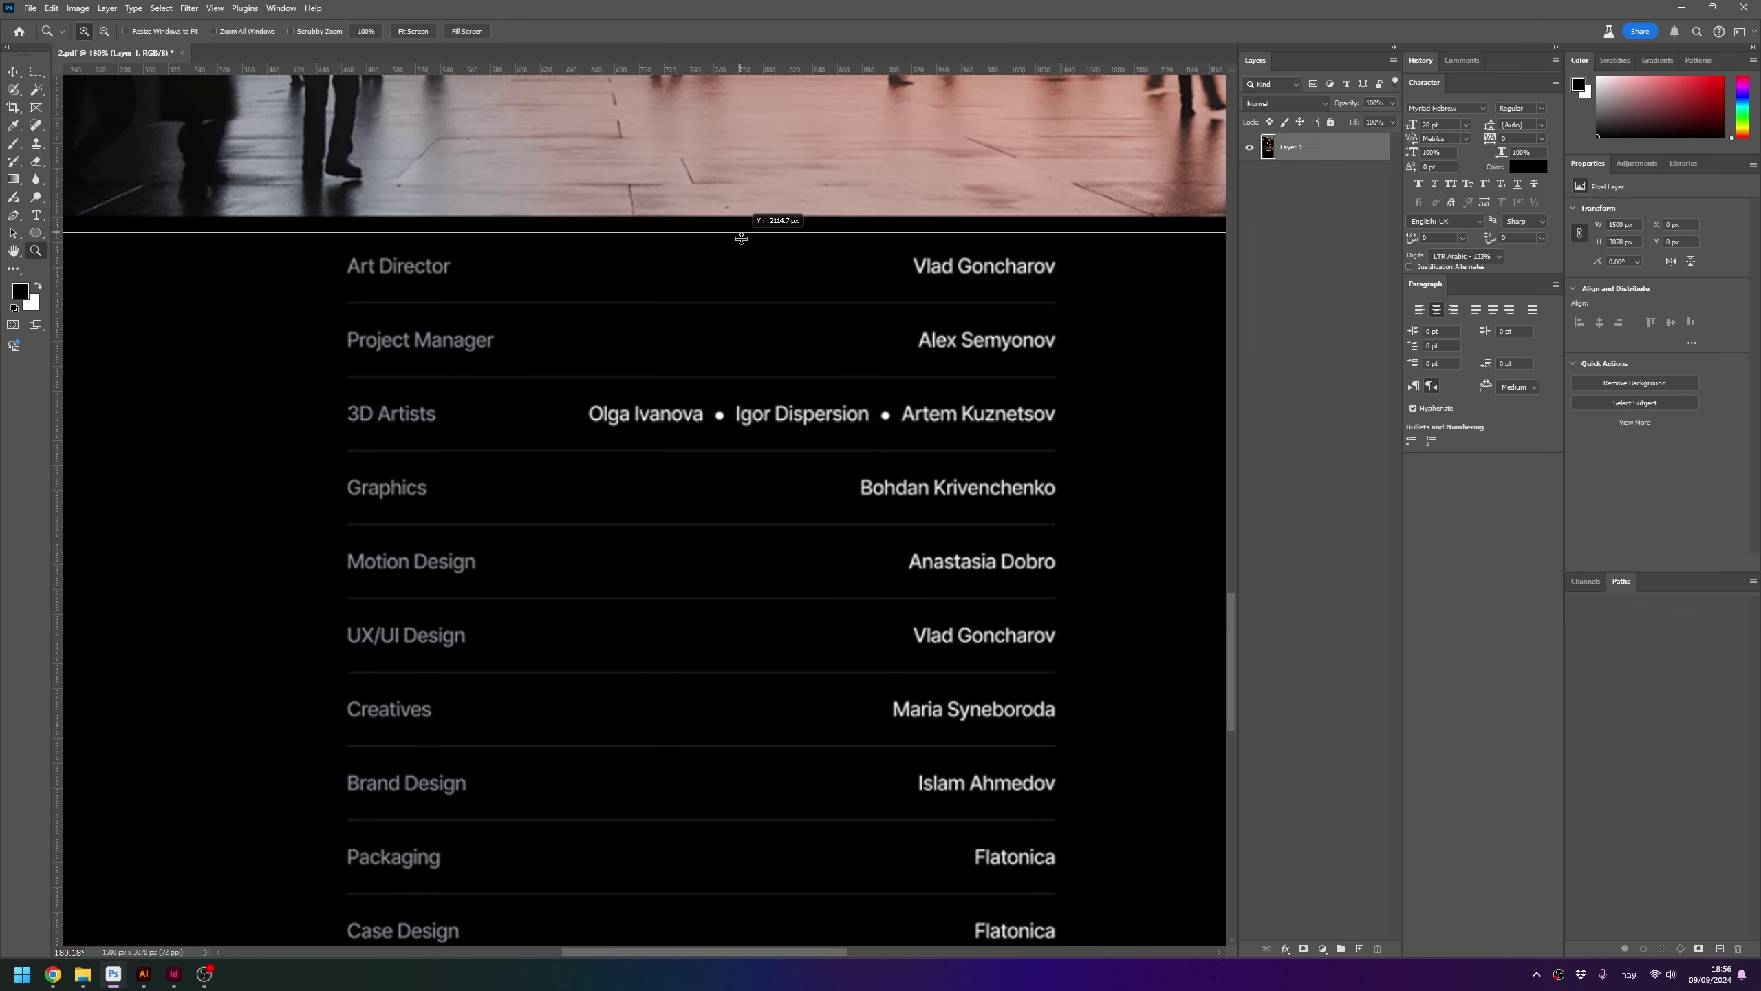
left_click_drag(740, 69, 739, 285)
key("ctrl+0")
Create four slices from the guides using the Slice Tool's Slices From Guides
key("v")
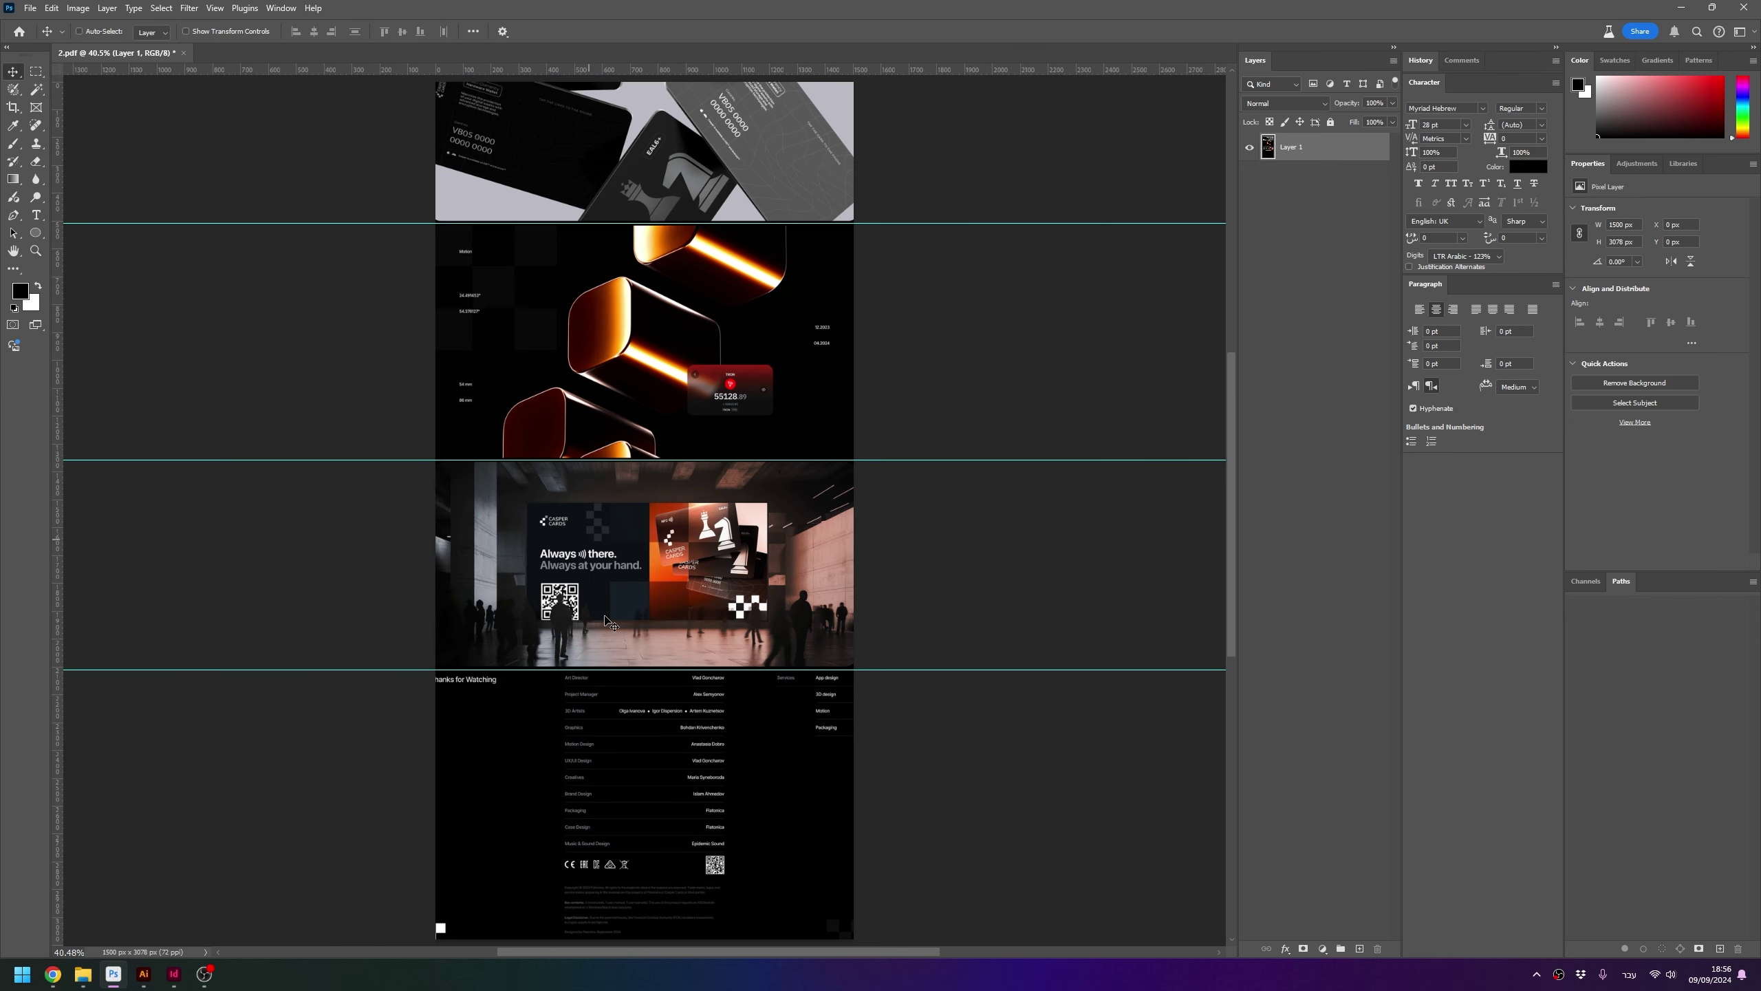
left_click_drag(12, 106, 66, 107)
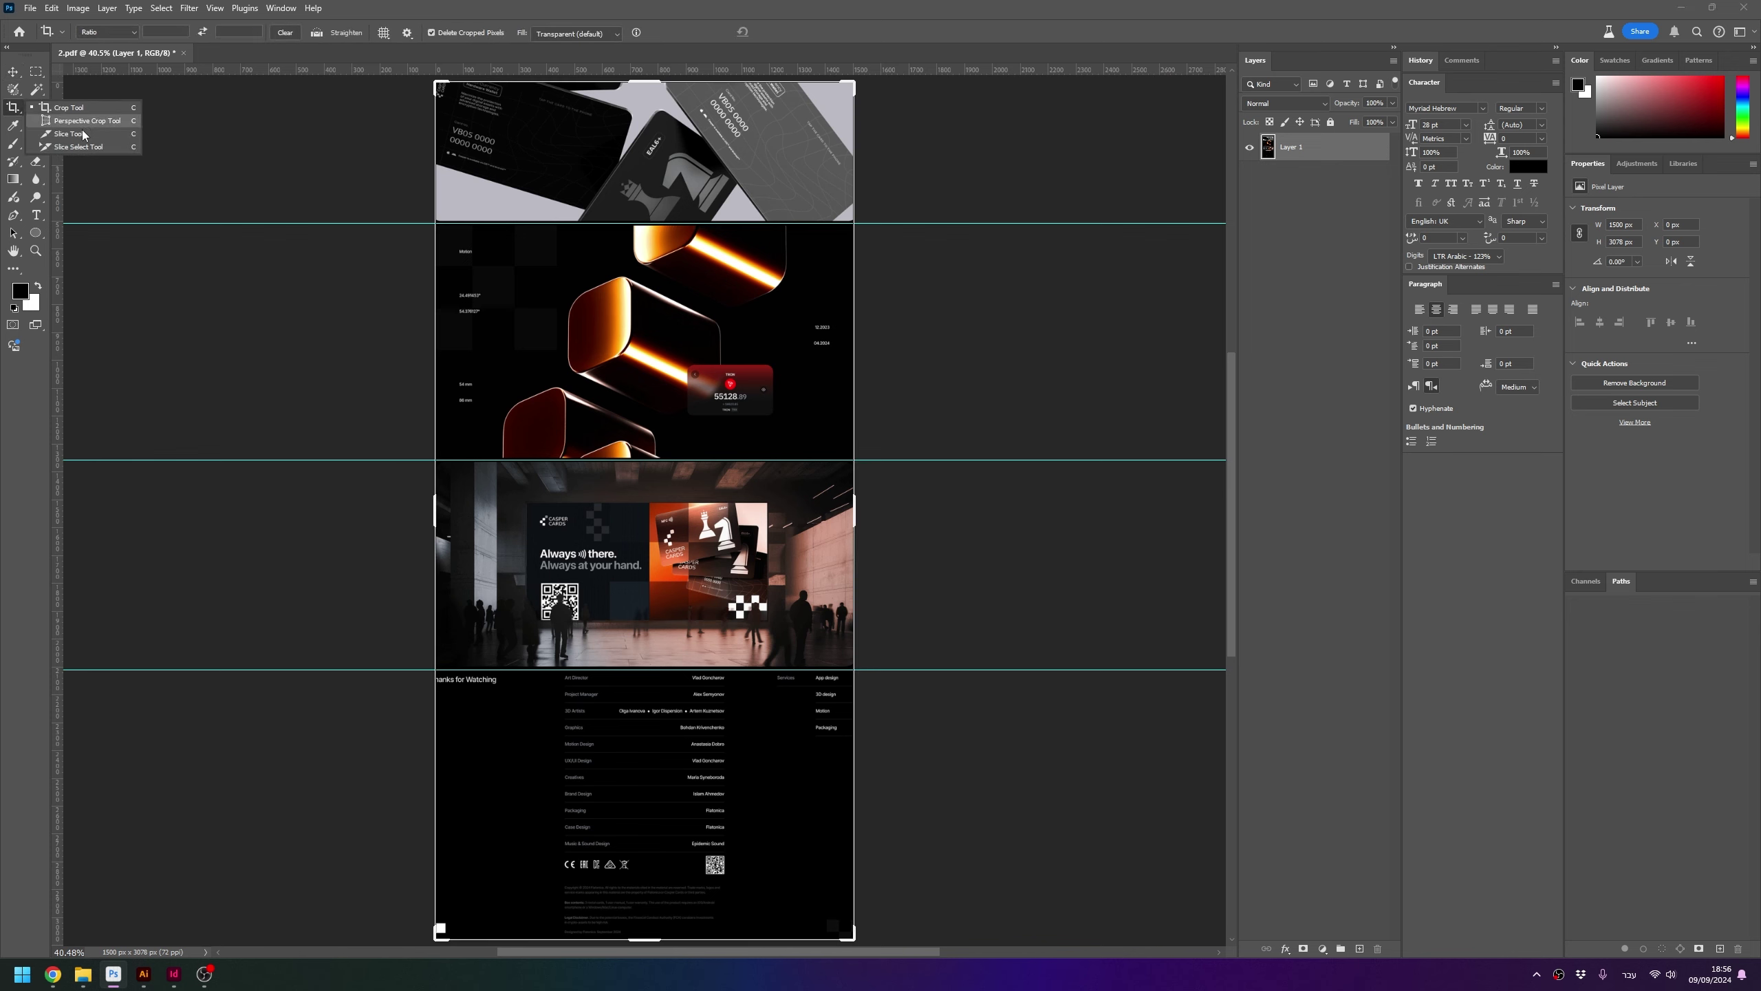
left_click(76, 140)
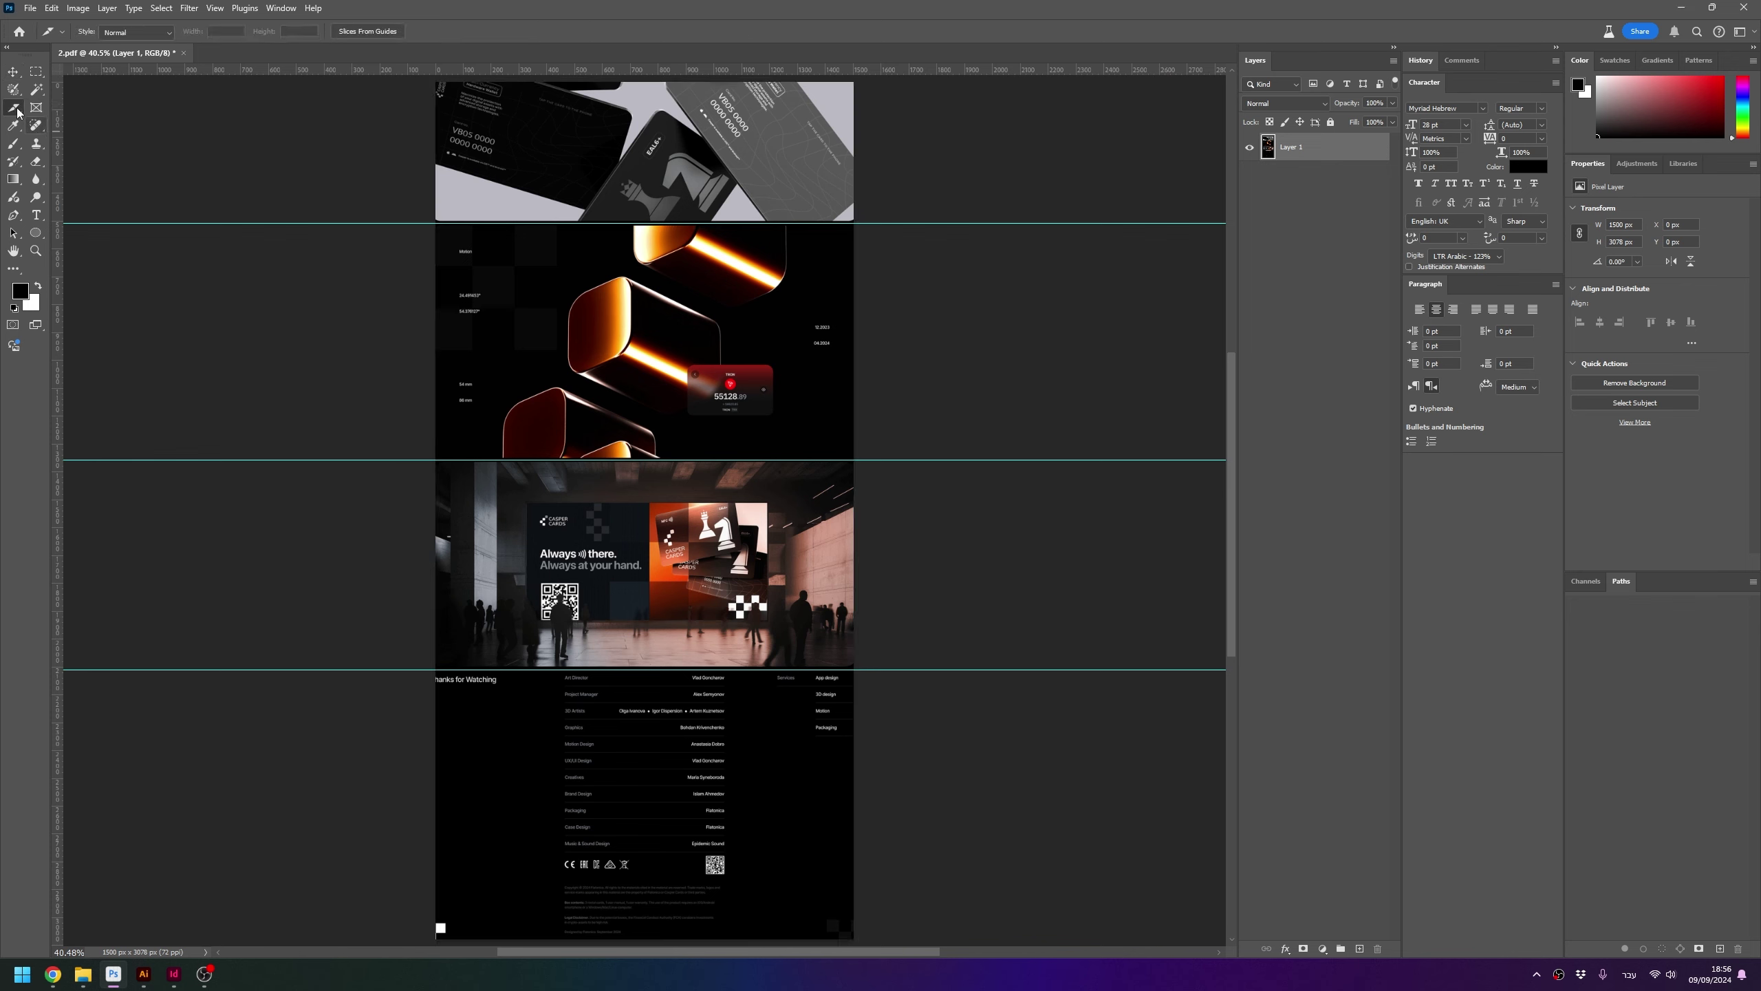
left_click(372, 32)
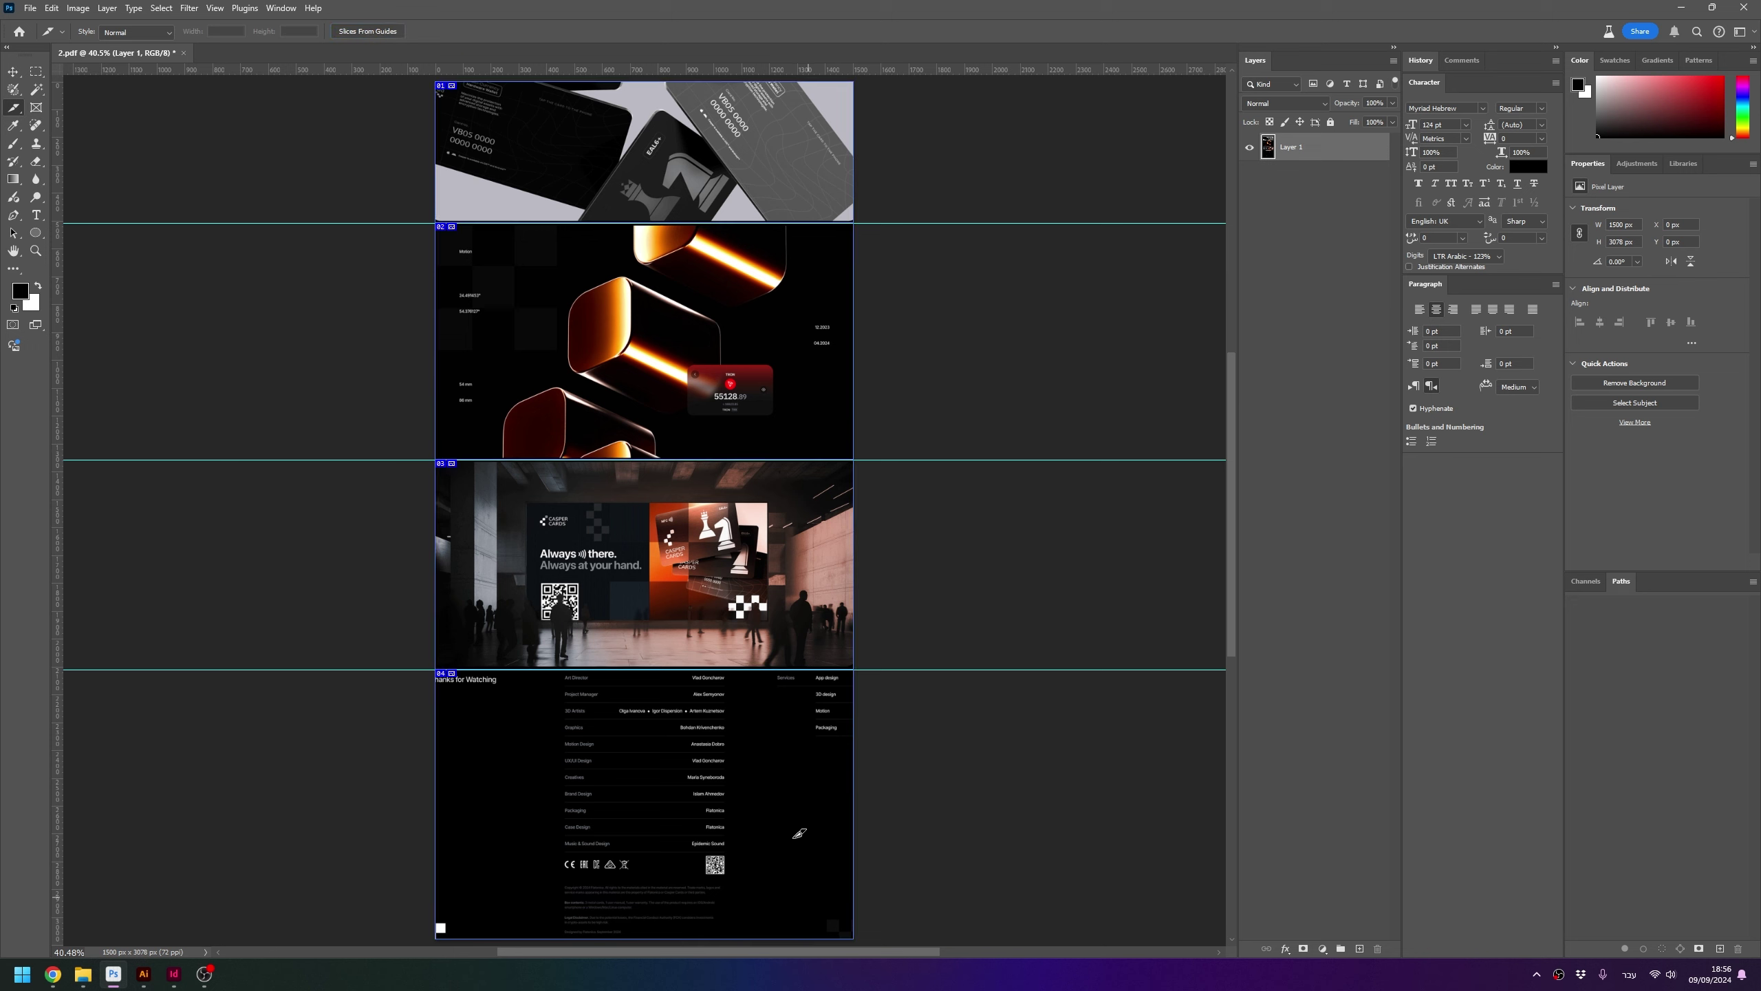
key("v")
left_click(214, 8)
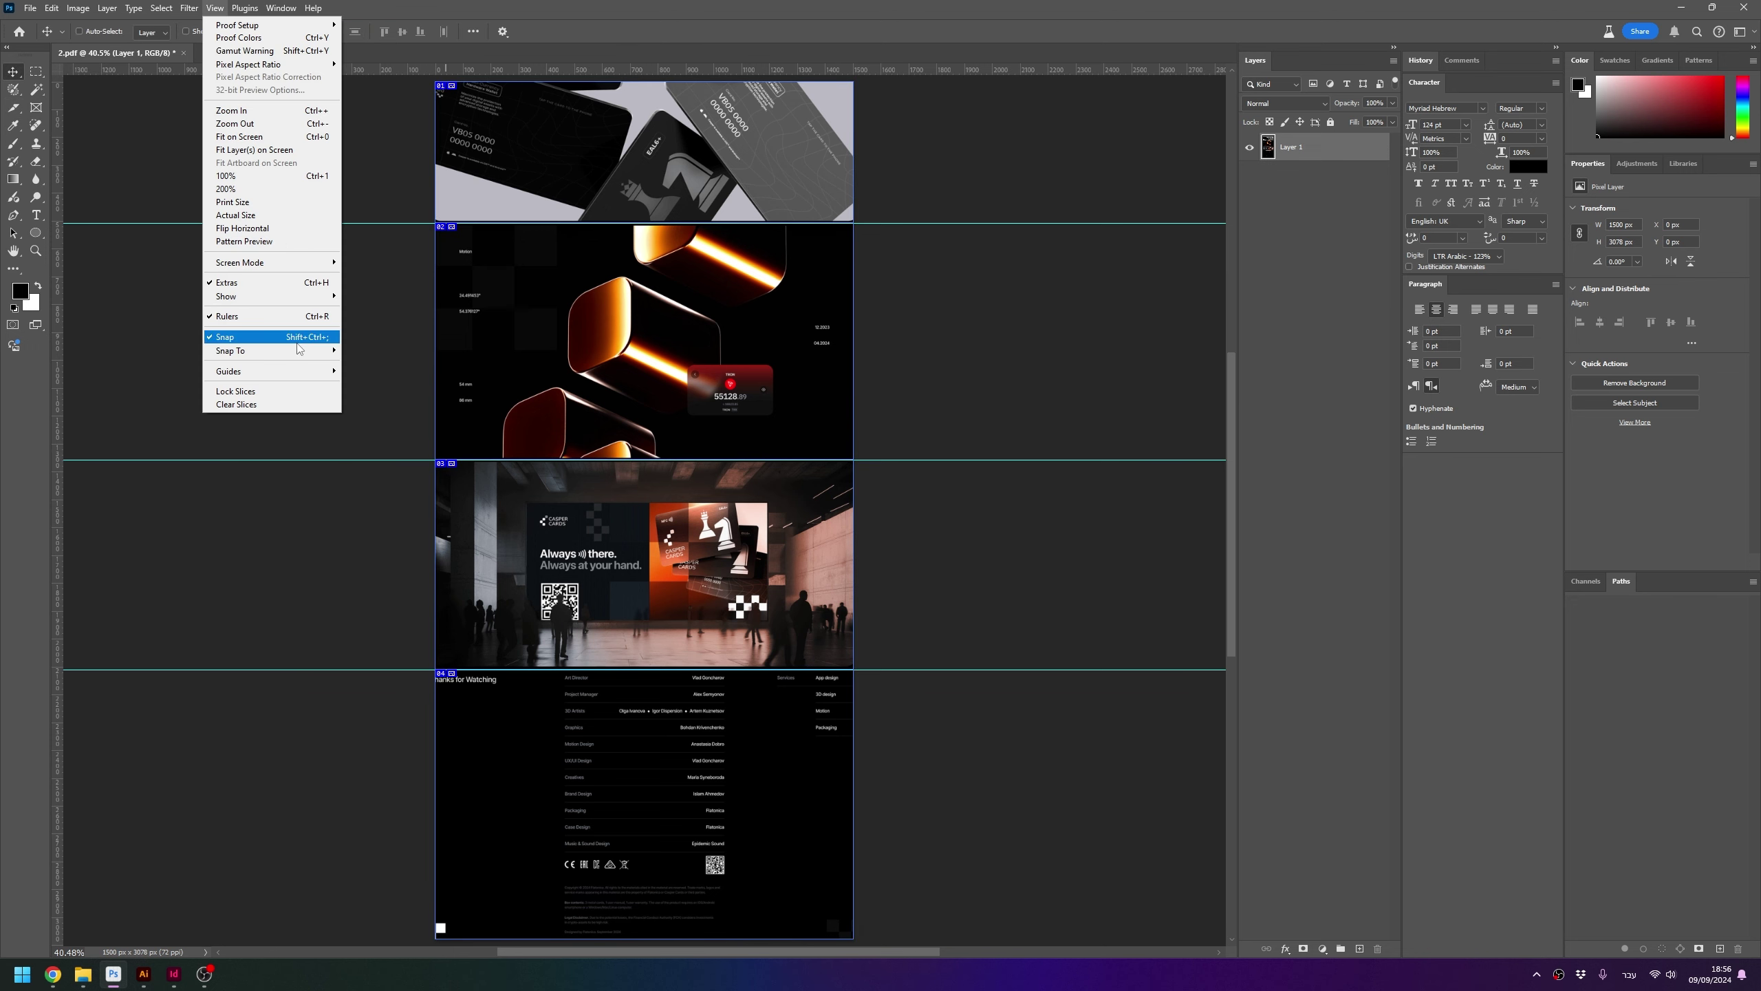
Clear the guides and open Save for Web with the whole image fit in the preview
mouse_move(230, 370)
left_click(375, 397)
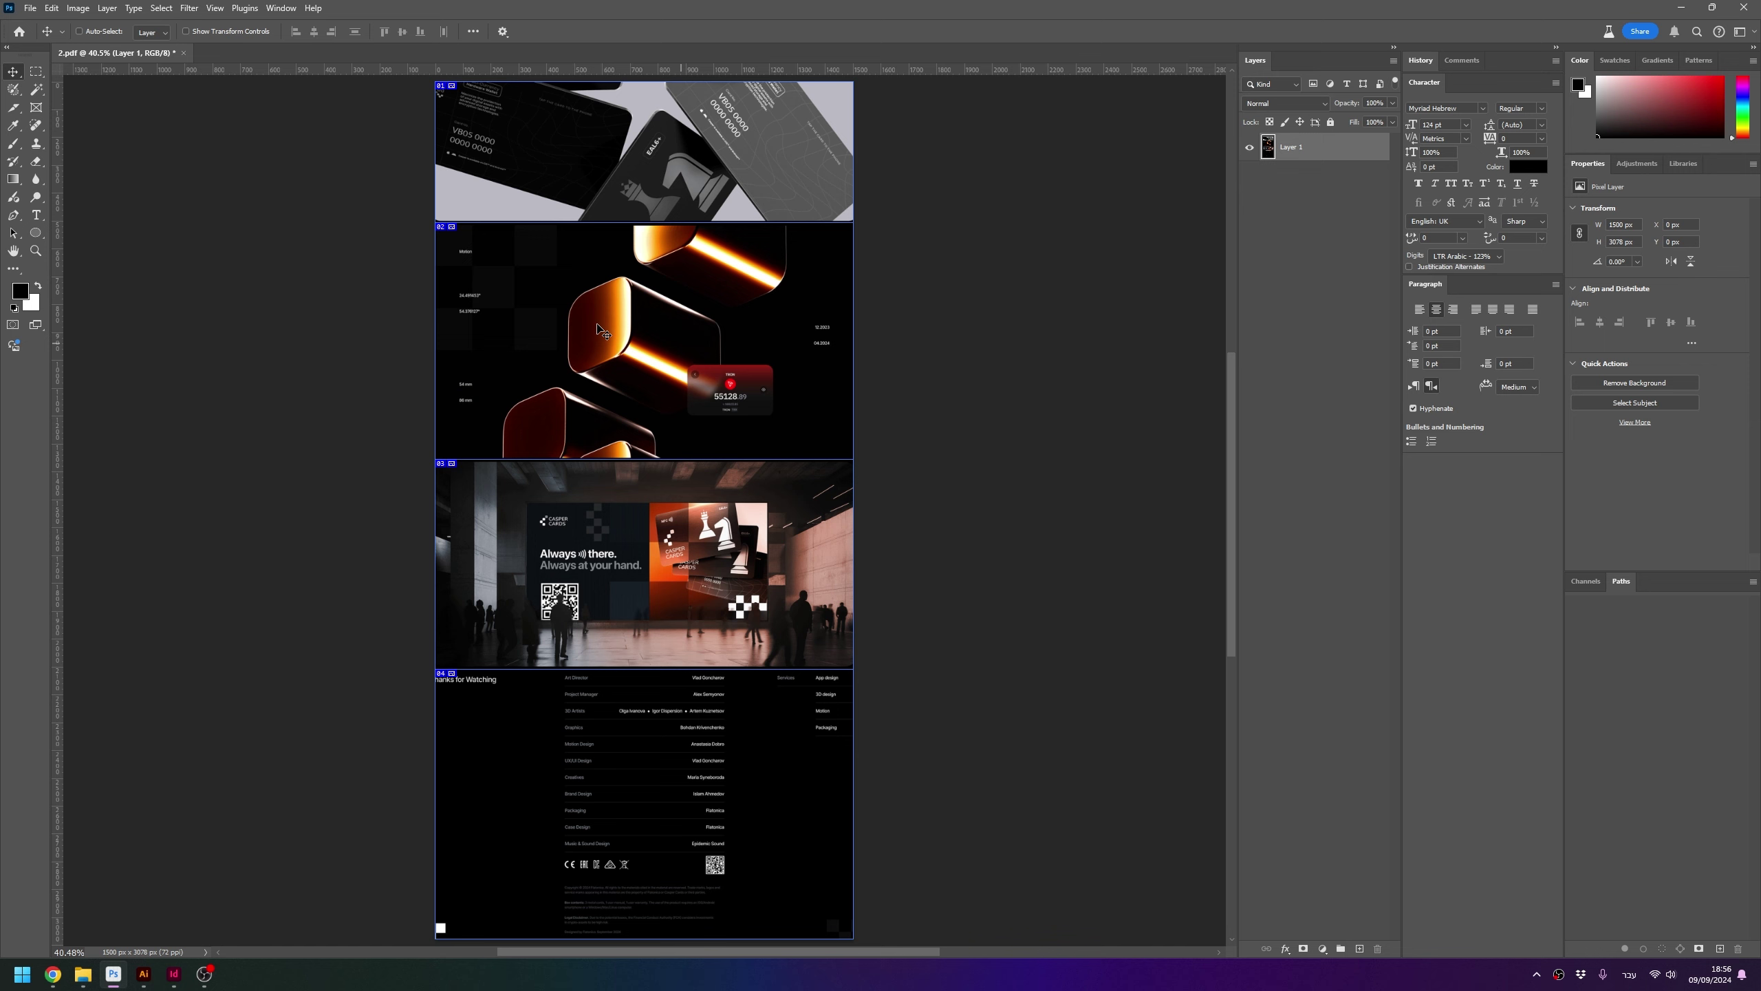
left_click(29, 7)
mouse_move(47, 249)
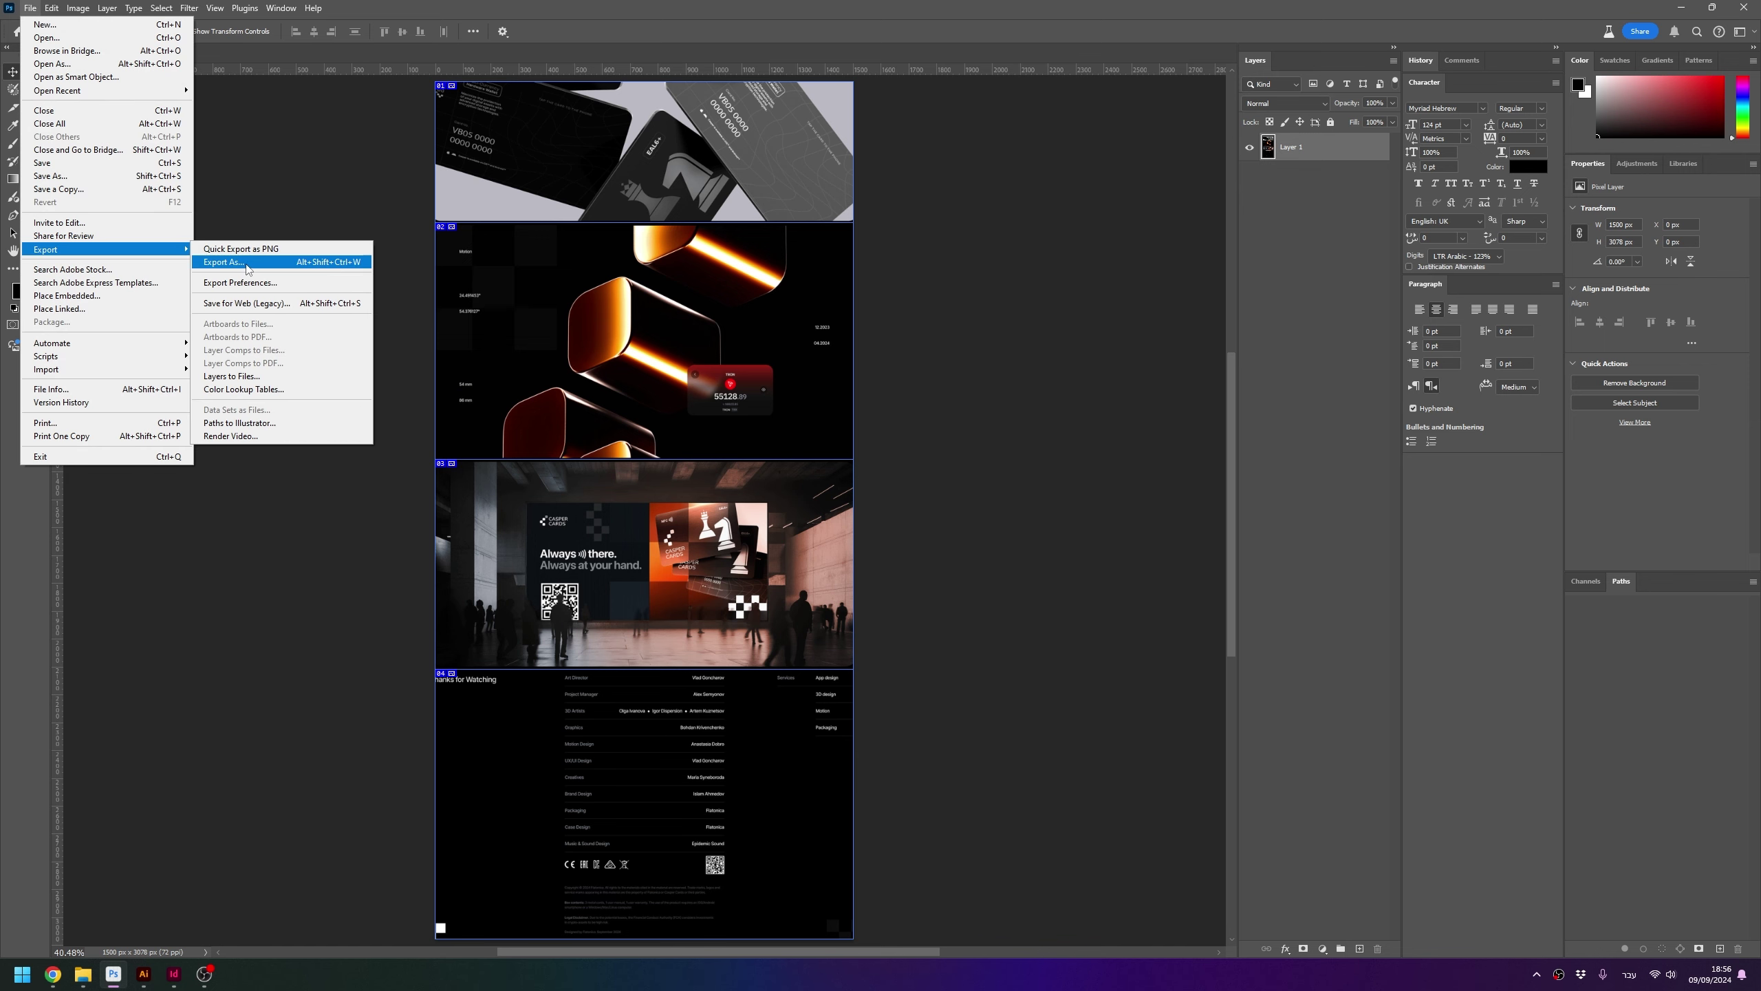
left_click(263, 308)
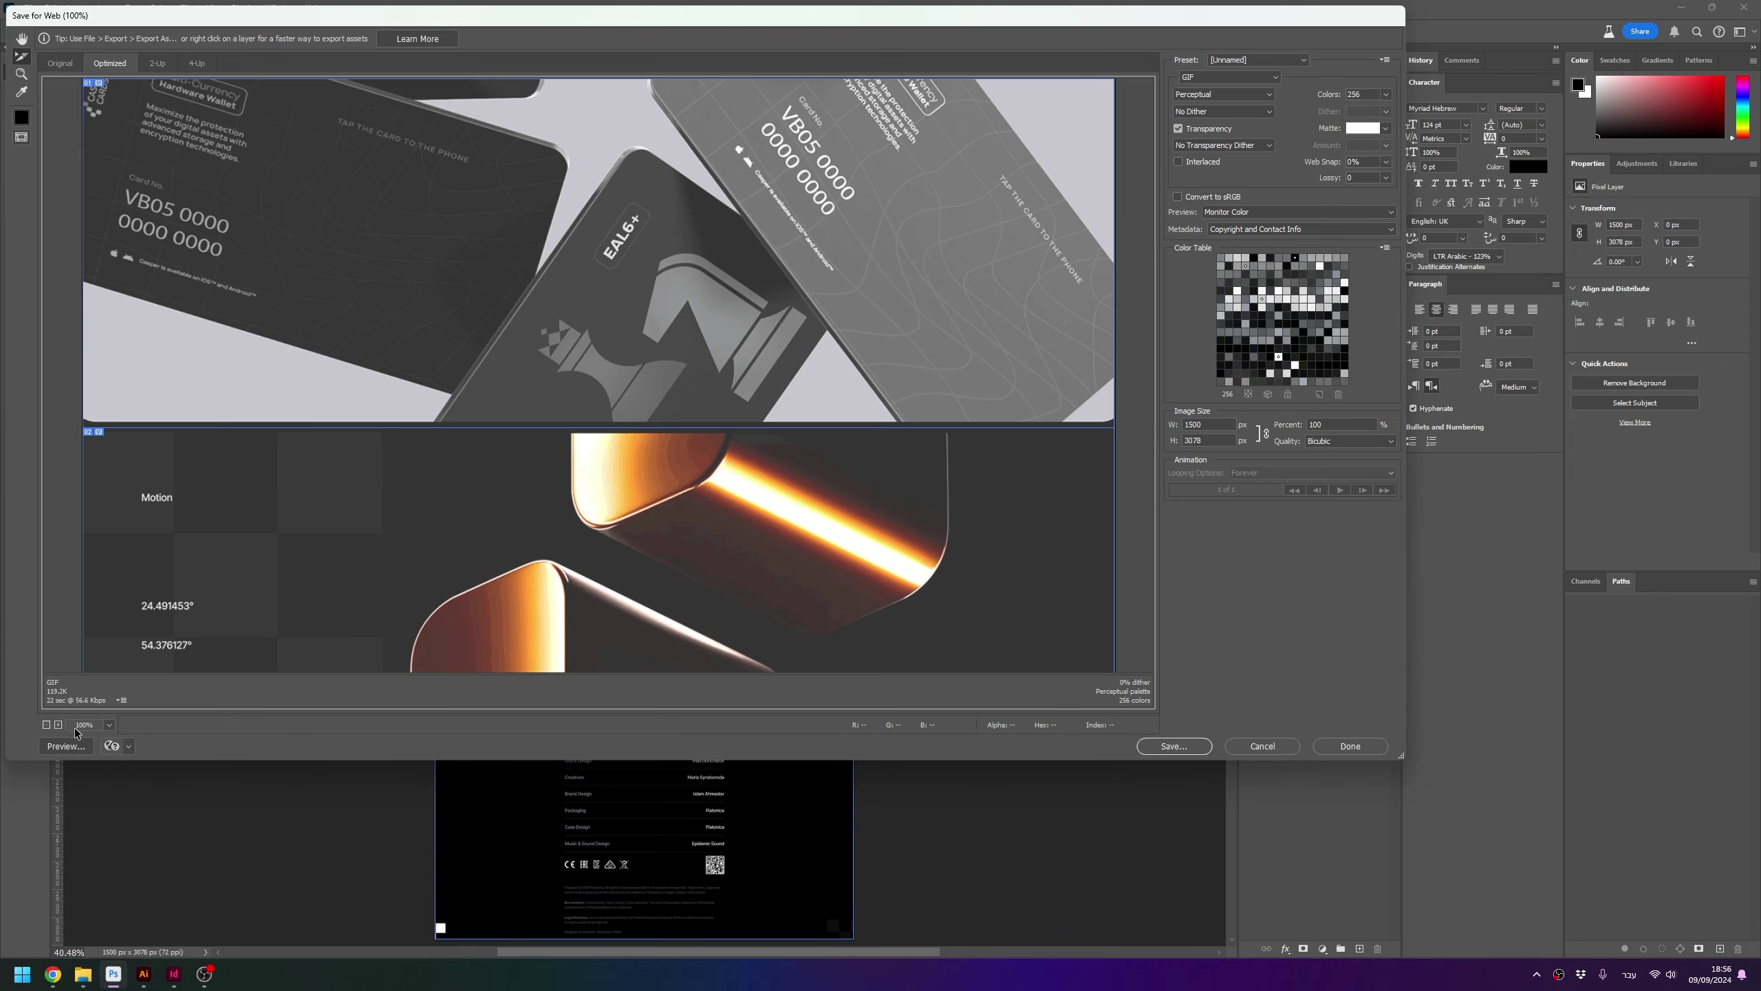
left_click(77, 726)
left_click(133, 696)
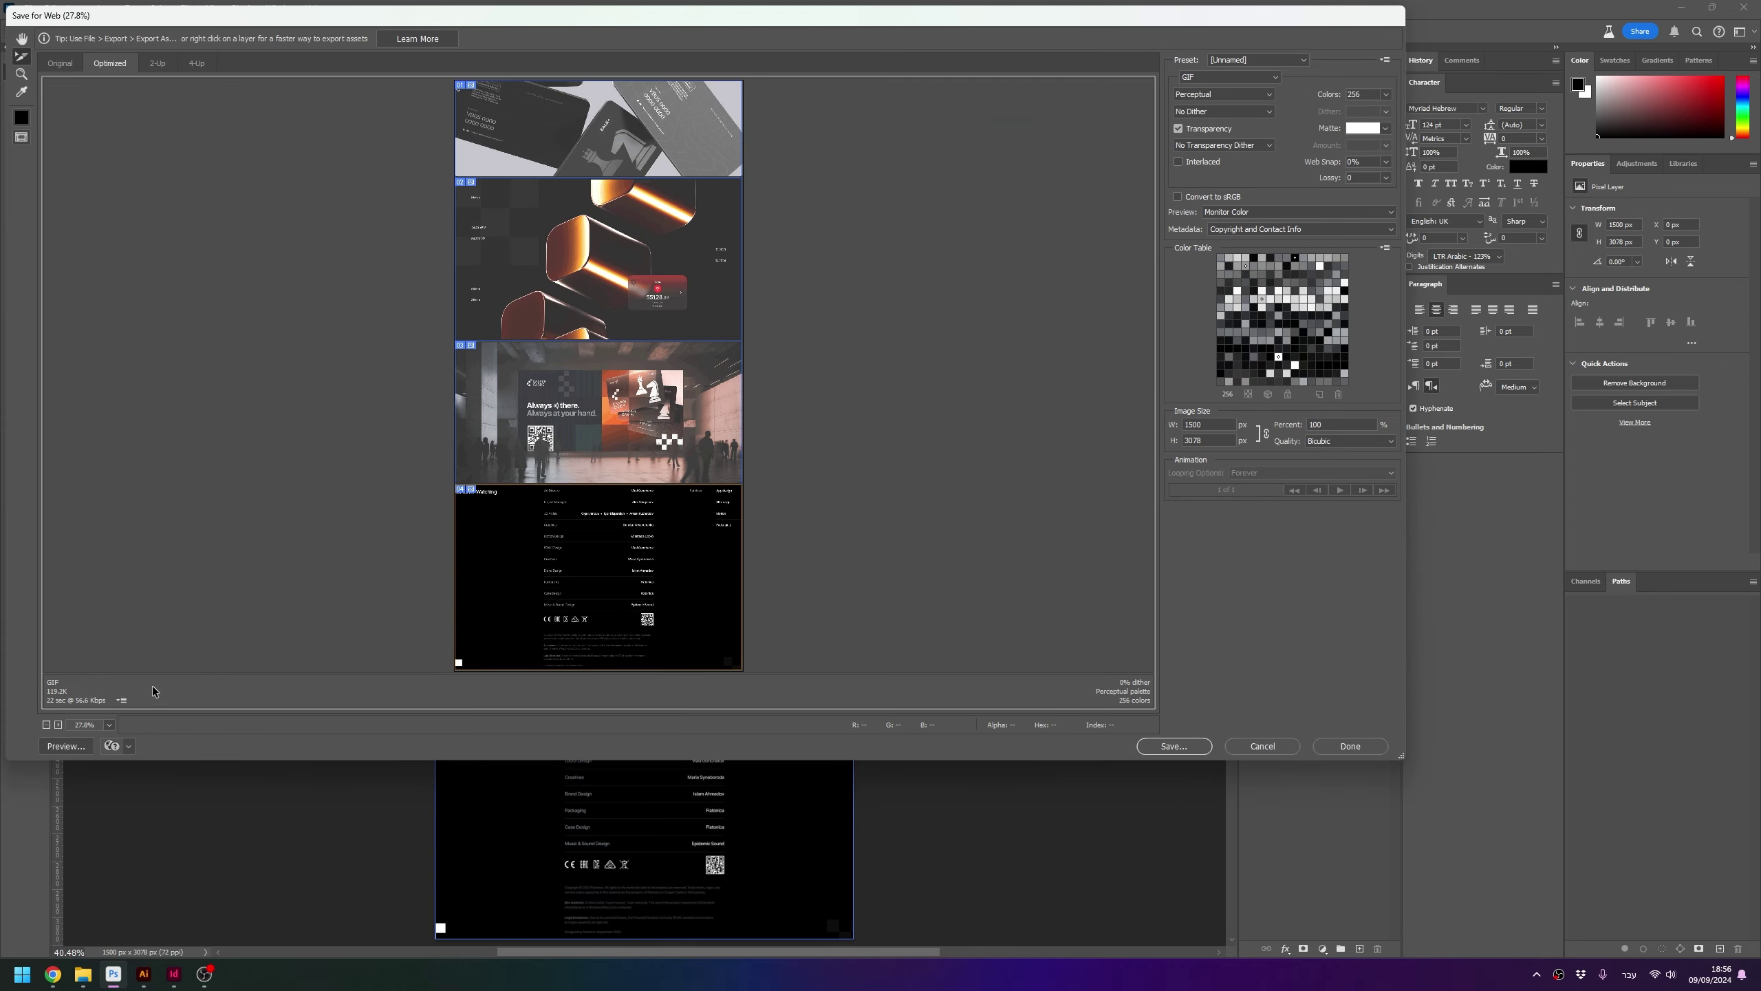
Select all four slices and set their export format to JPEG Maximum, quality 100
left_click(624, 132)
left_click(624, 264)
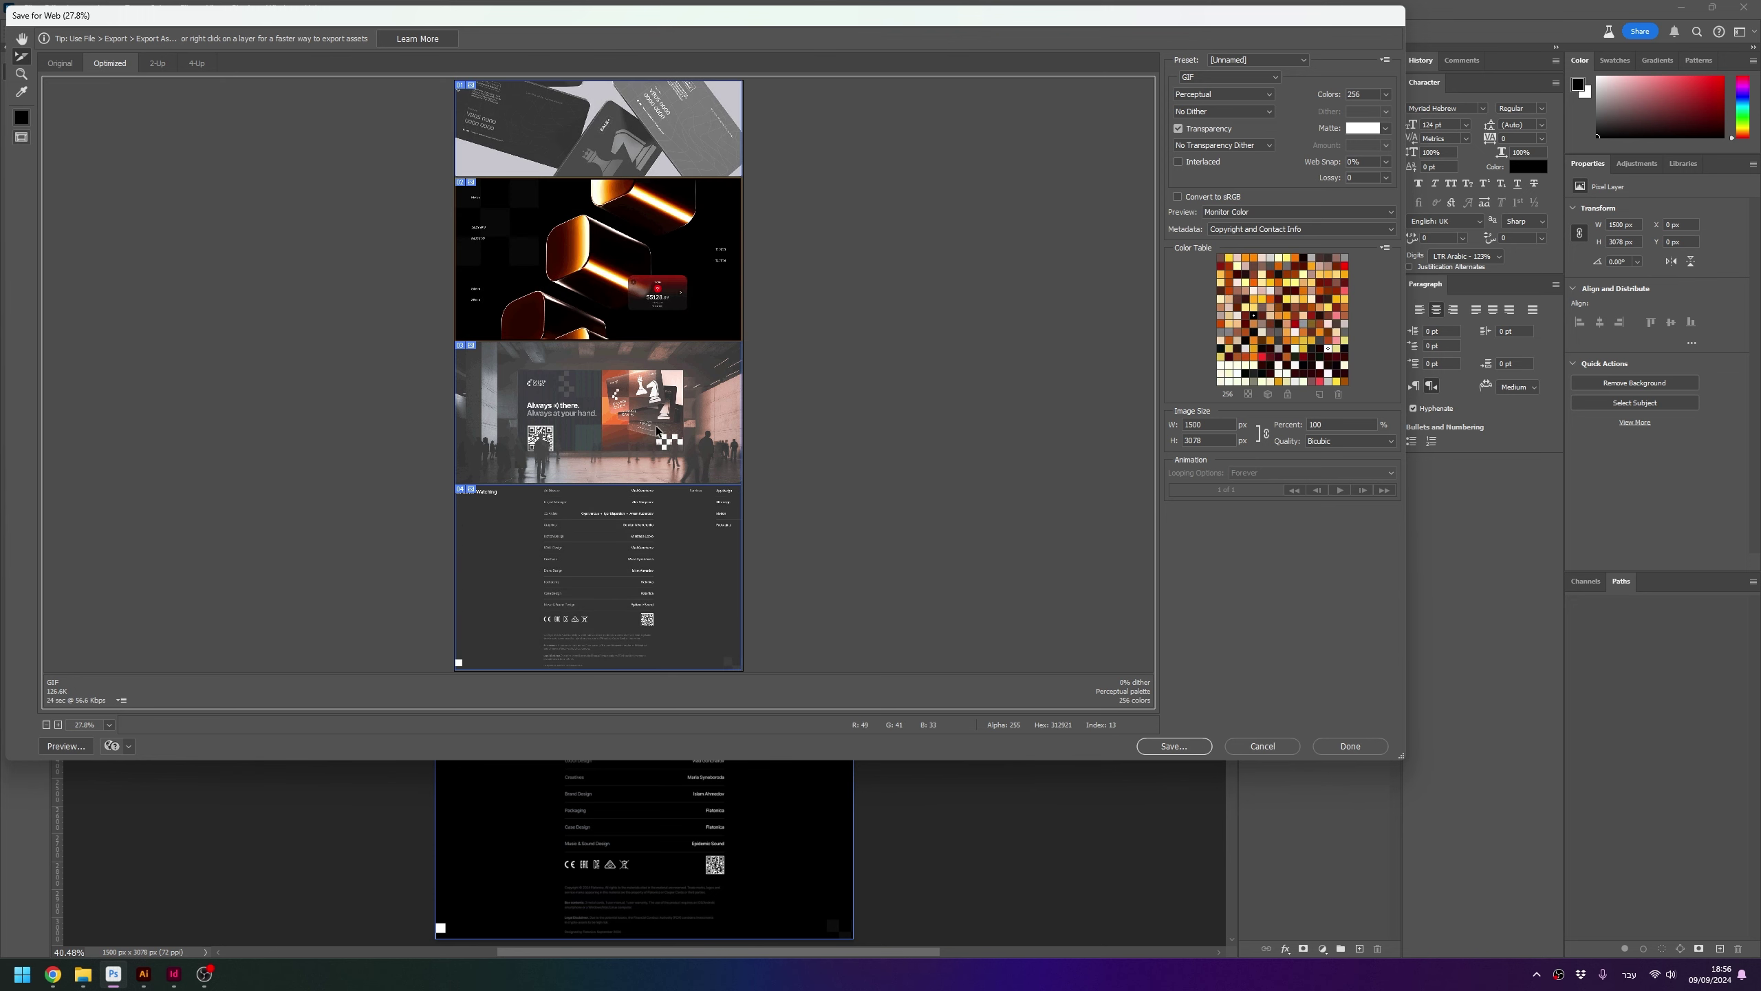
left_click(624, 416)
left_click(653, 587)
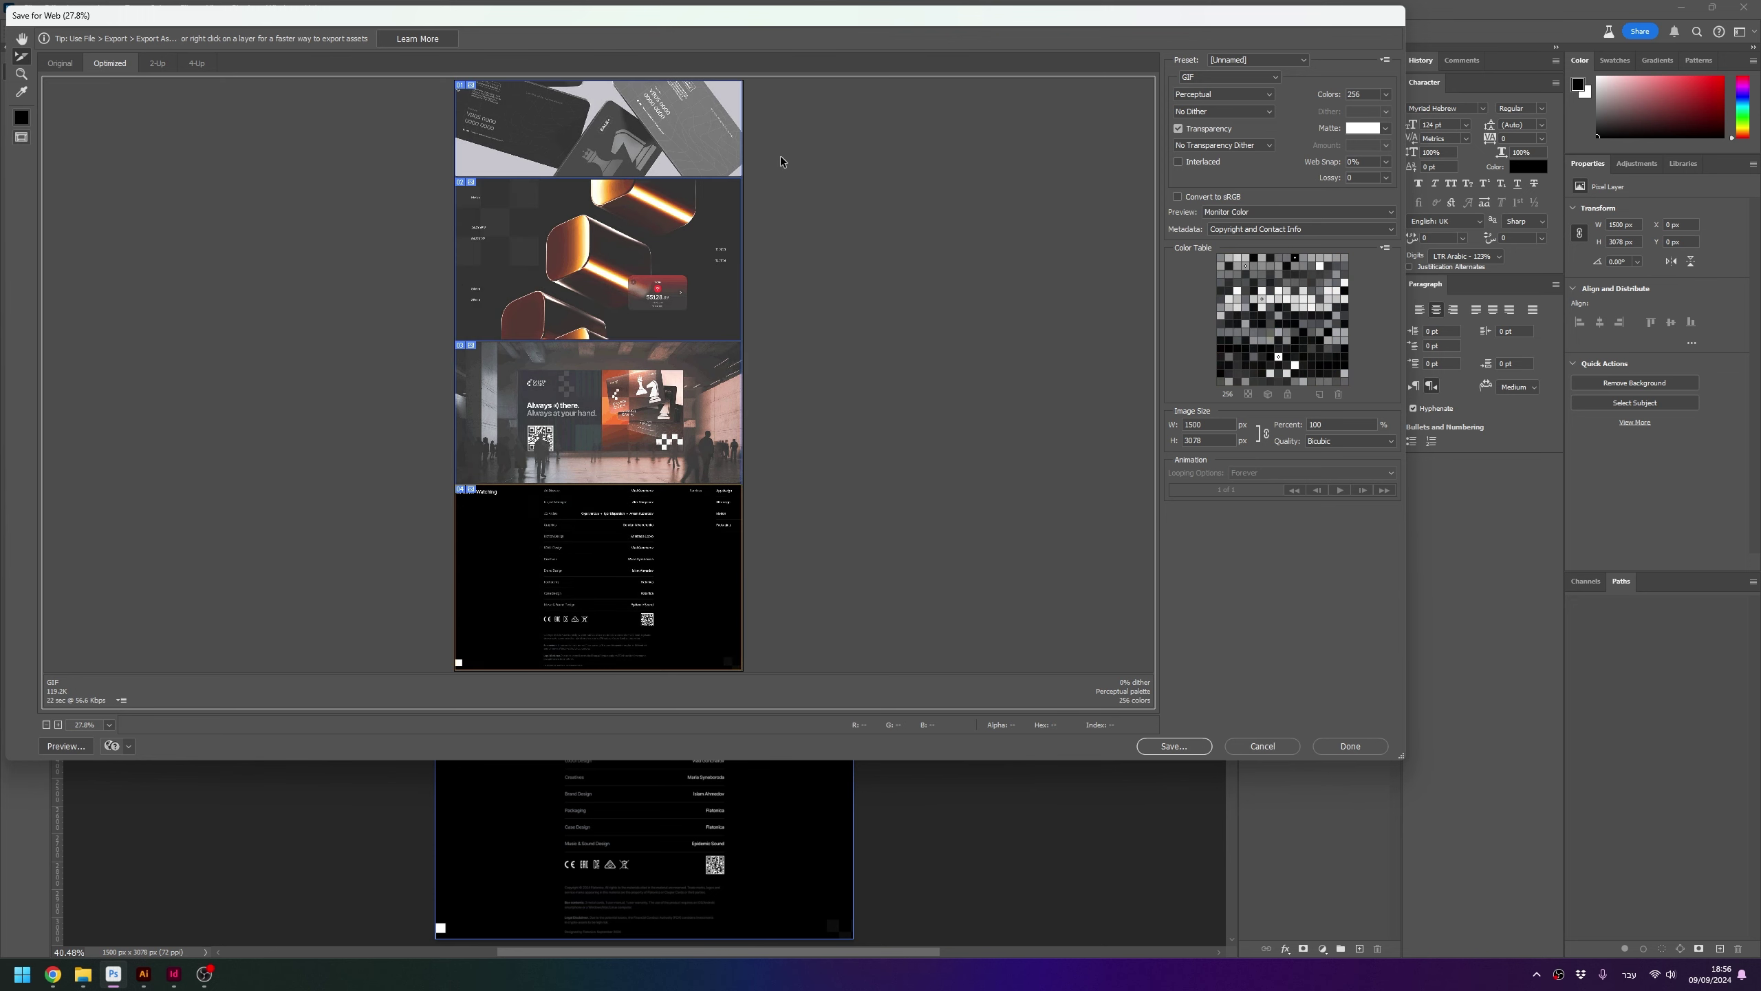
left_click(645, 112)
key("ctrl+a")
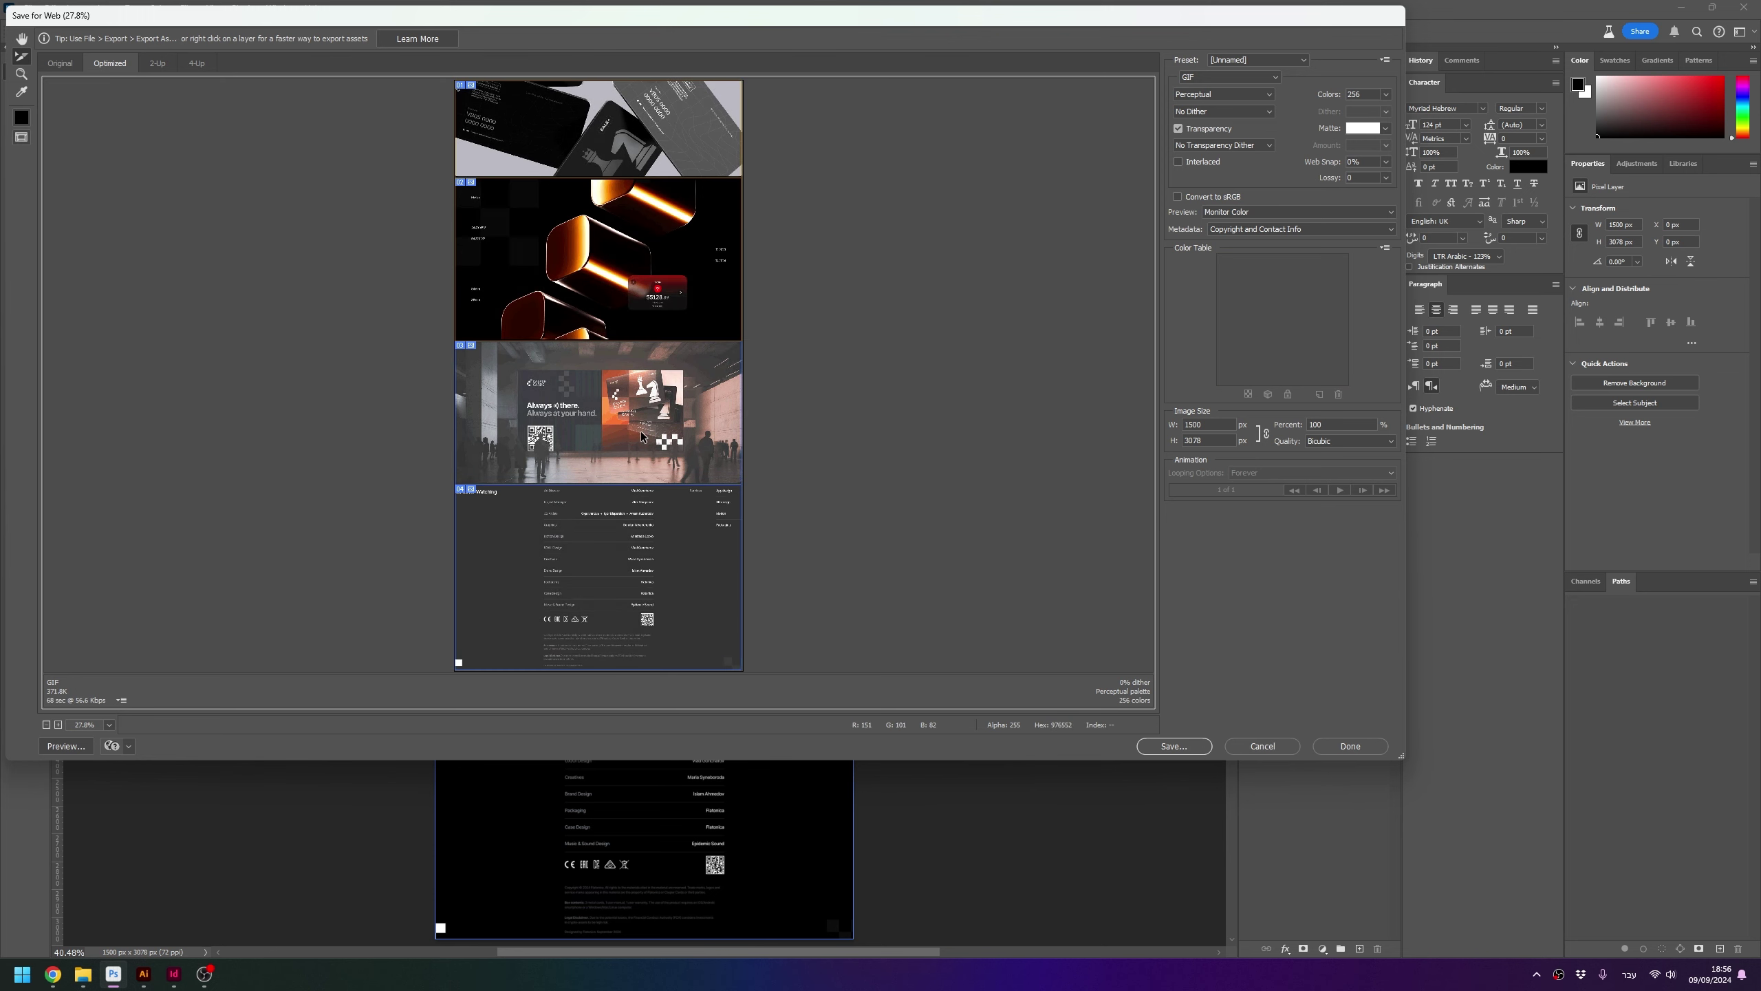
left_click(1241, 76)
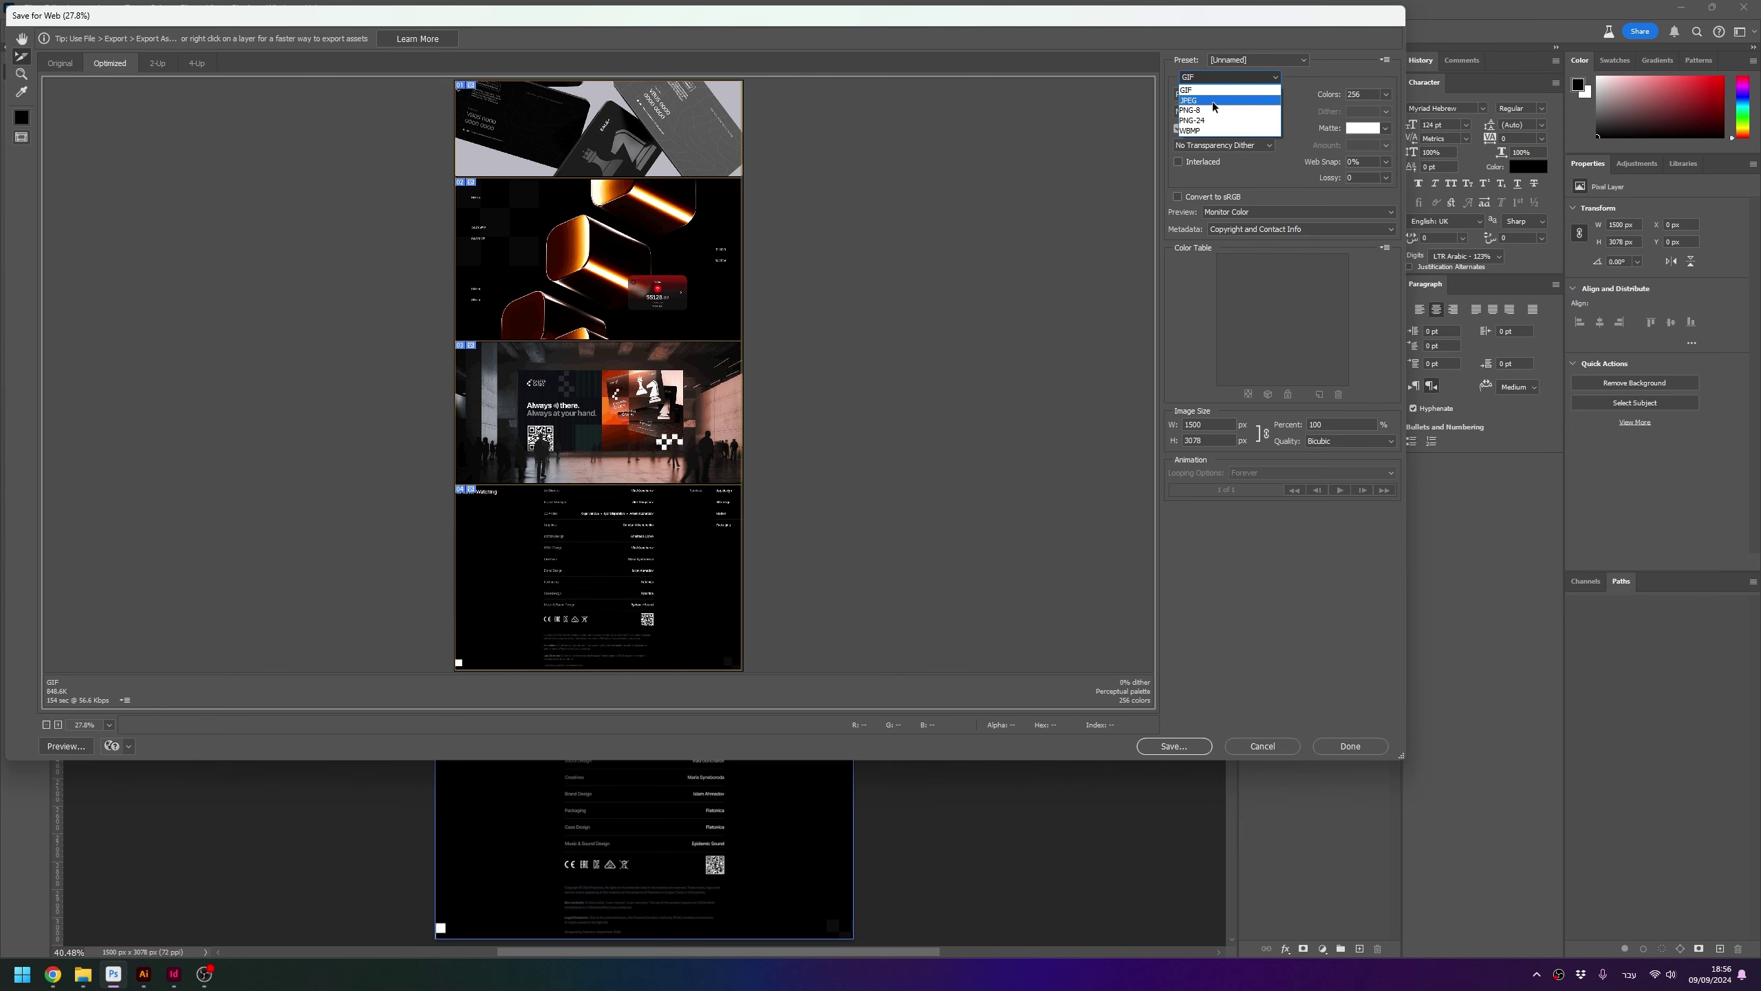
left_click(1210, 110)
left_click(1227, 77)
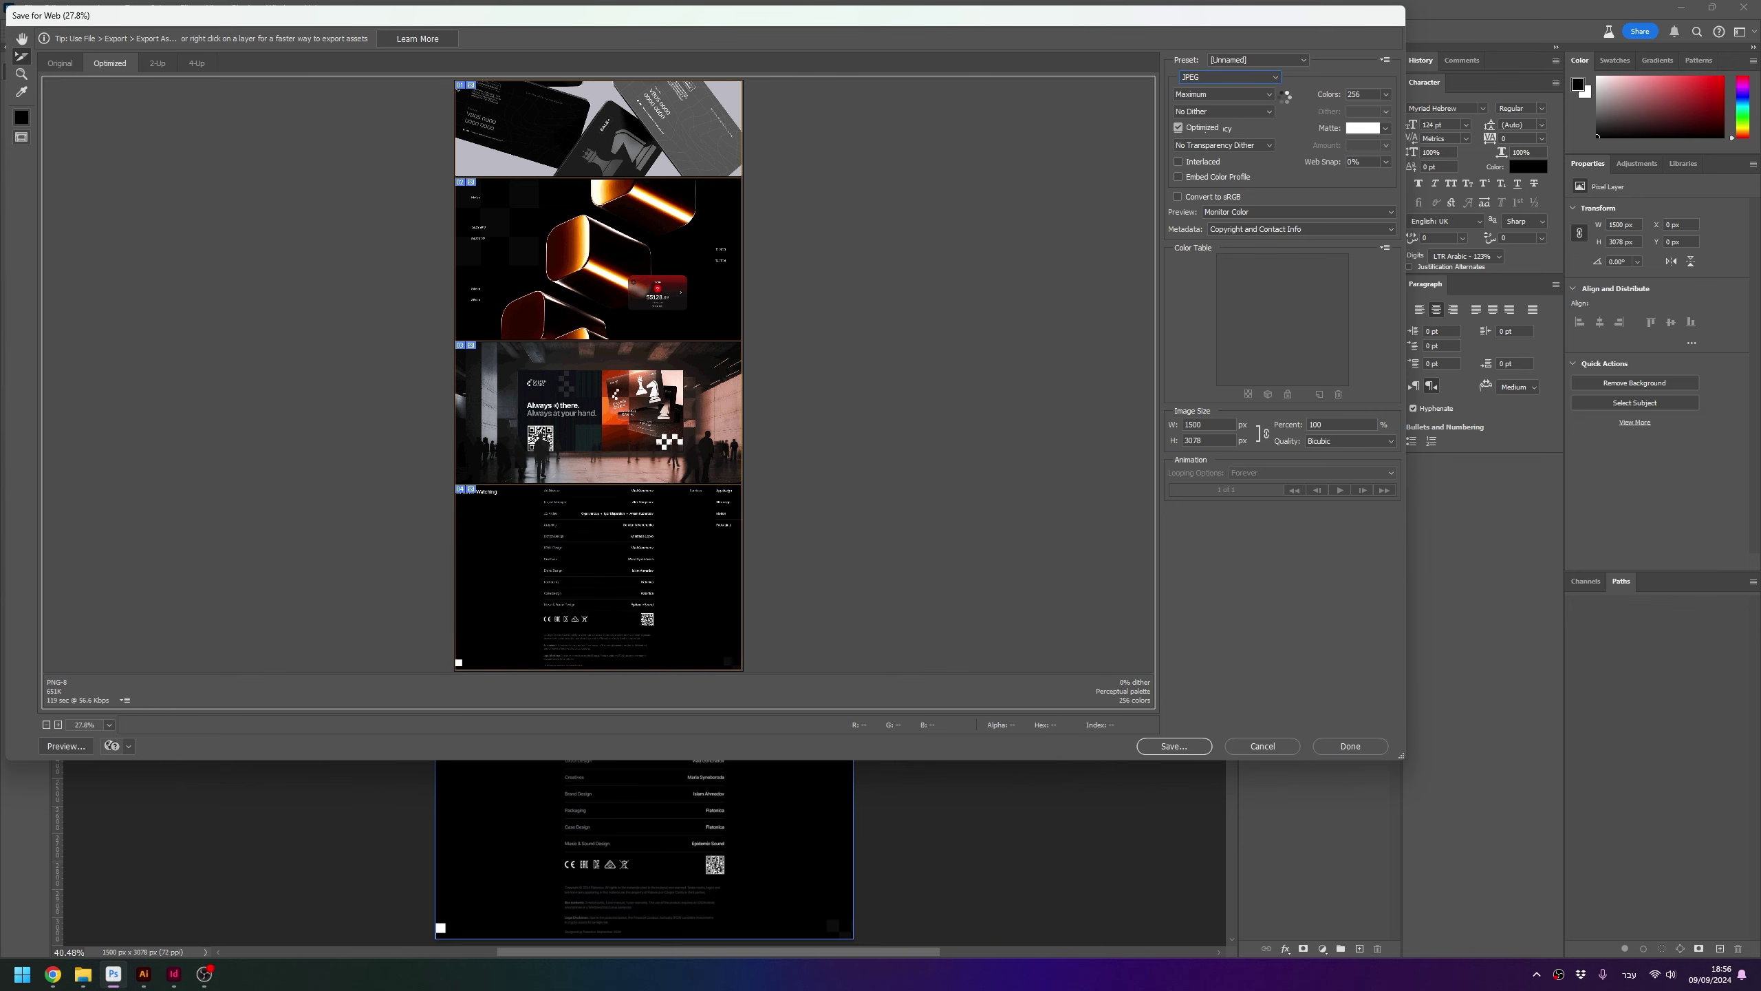
left_click(1385, 93)
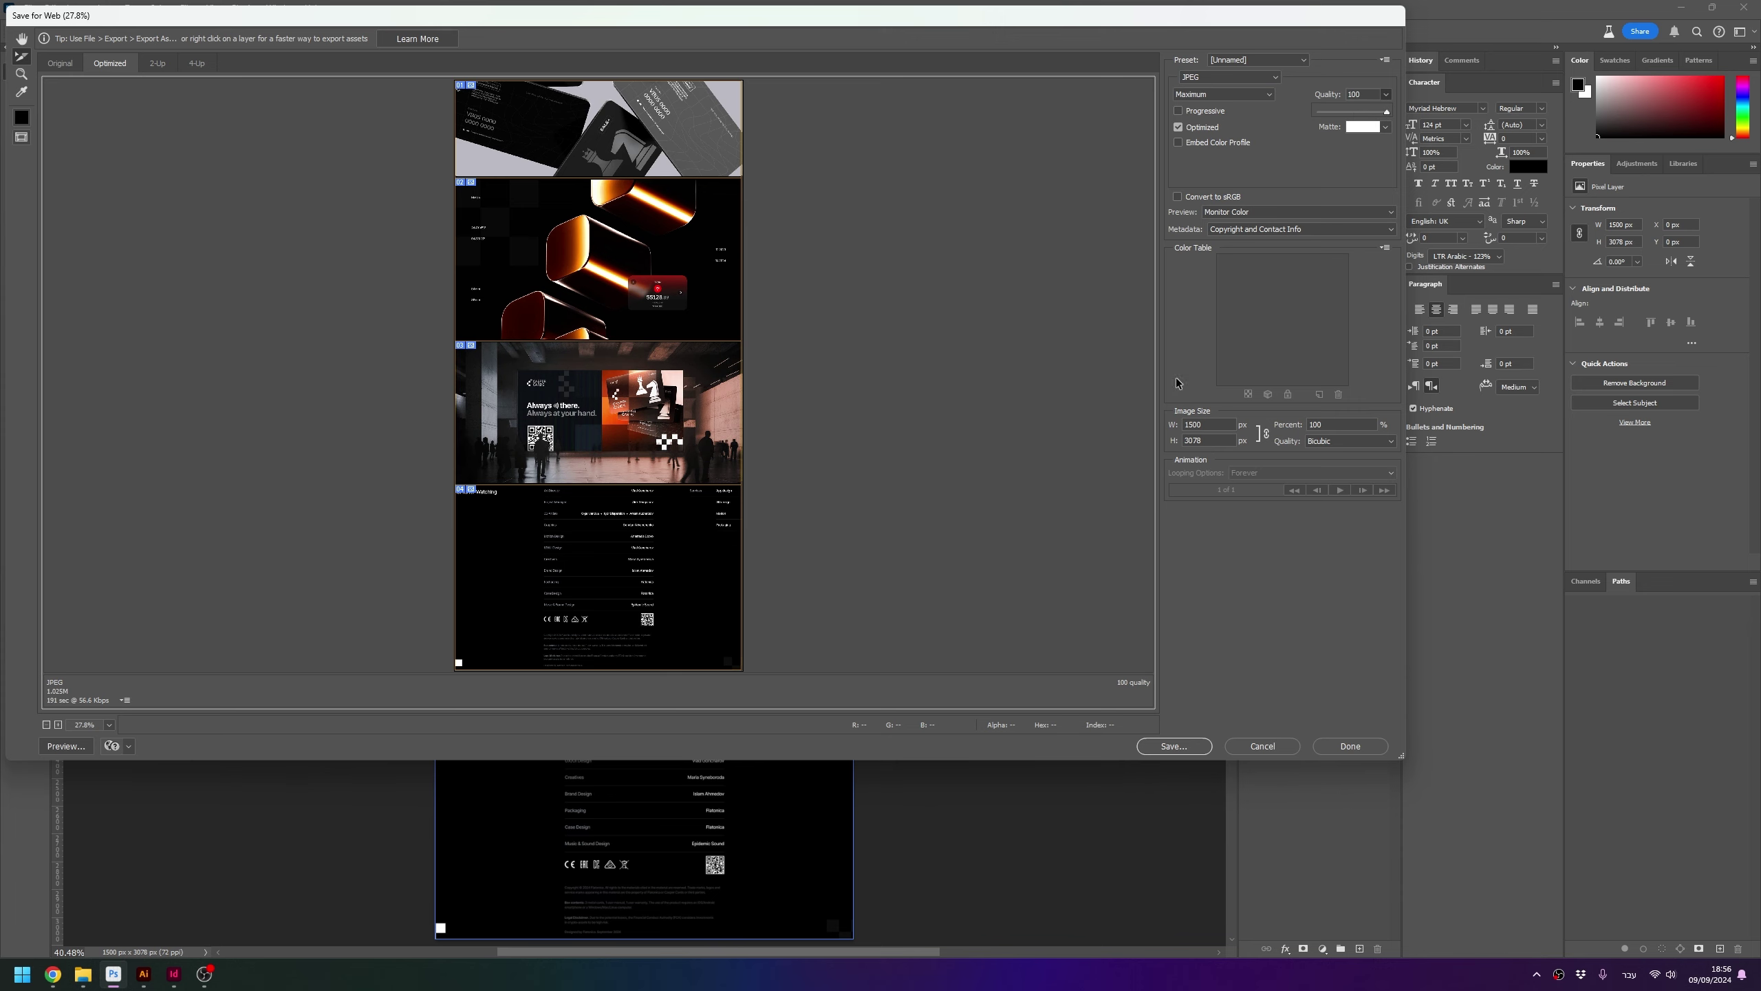
Save the optimized slices into a newly created Desktop folder named '2'
left_click(1173, 746)
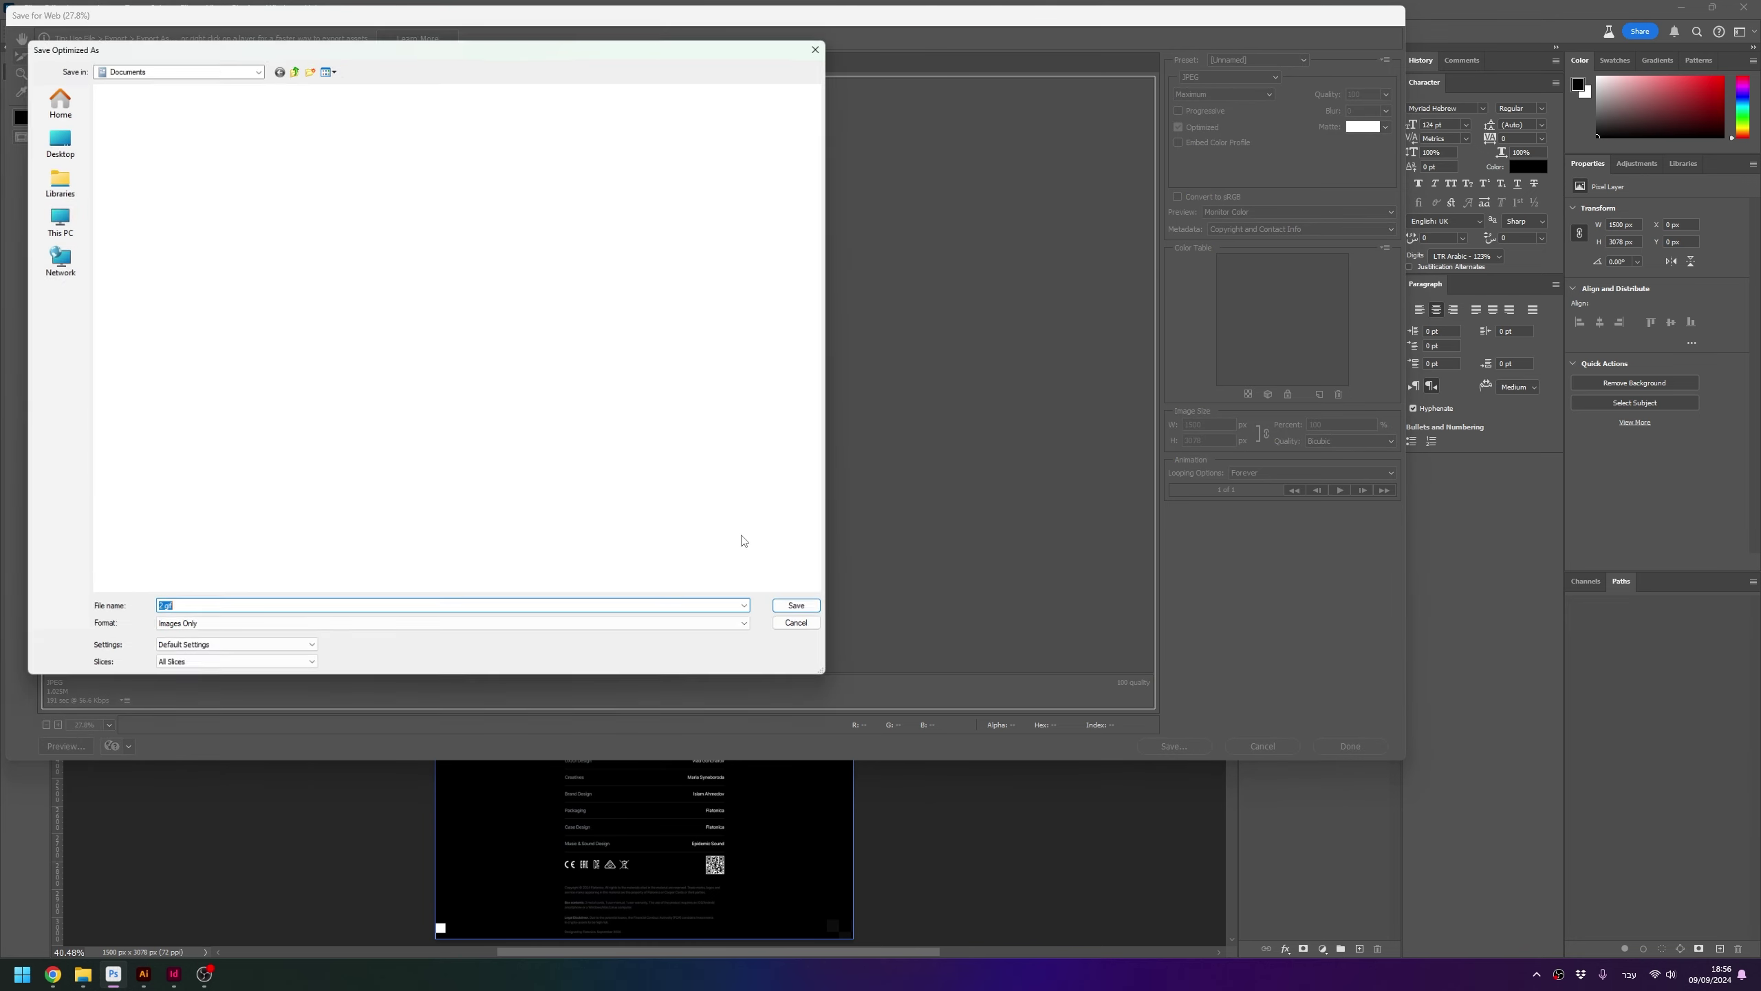
left_click(47, 132)
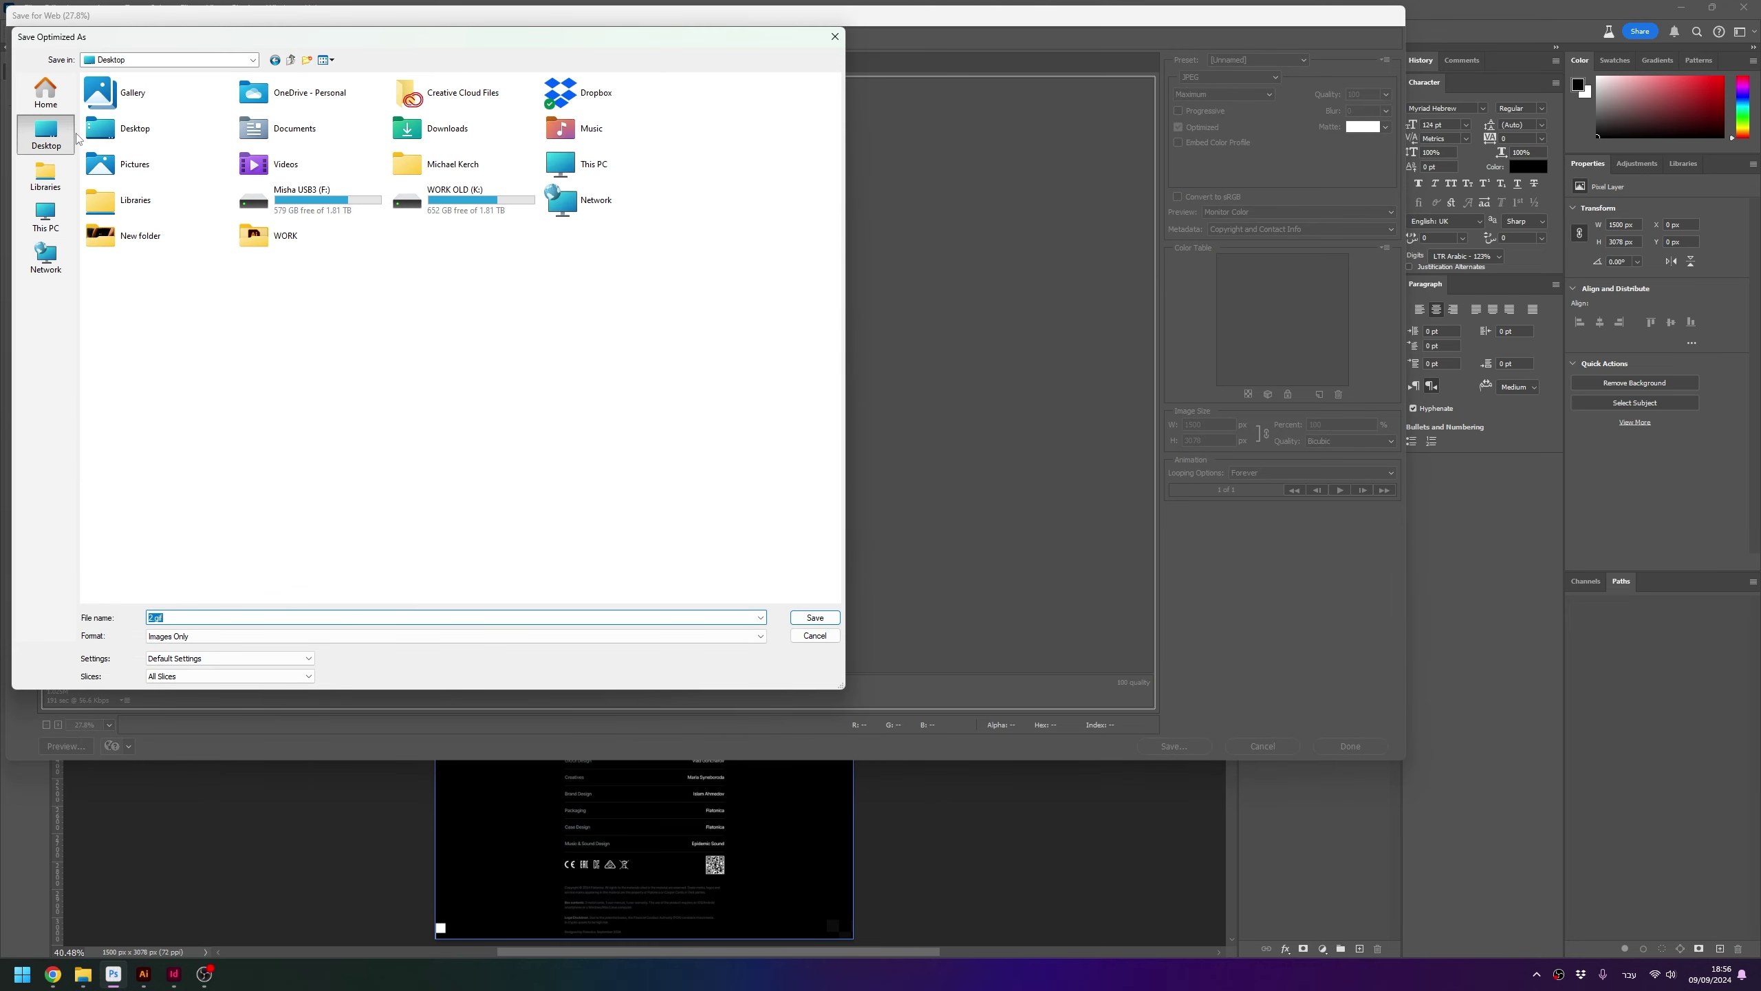
left_click(307, 61)
type("2")
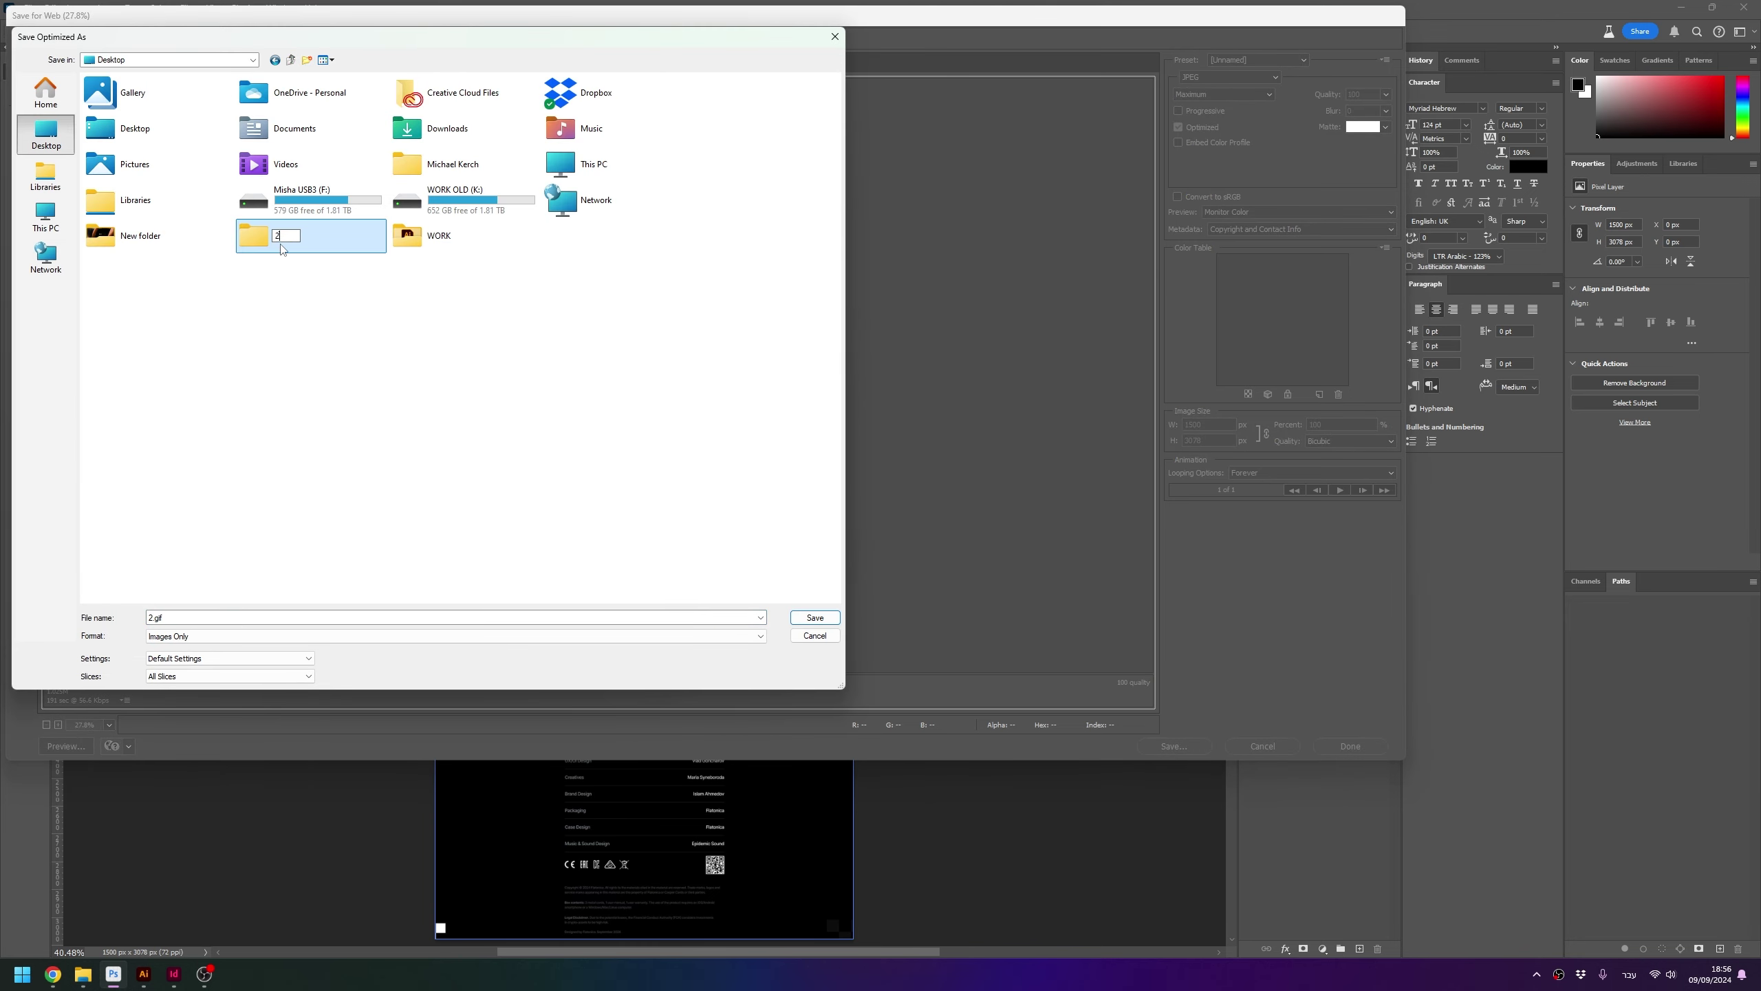
key("Return")
double_click(277, 243)
key("BackSpace")
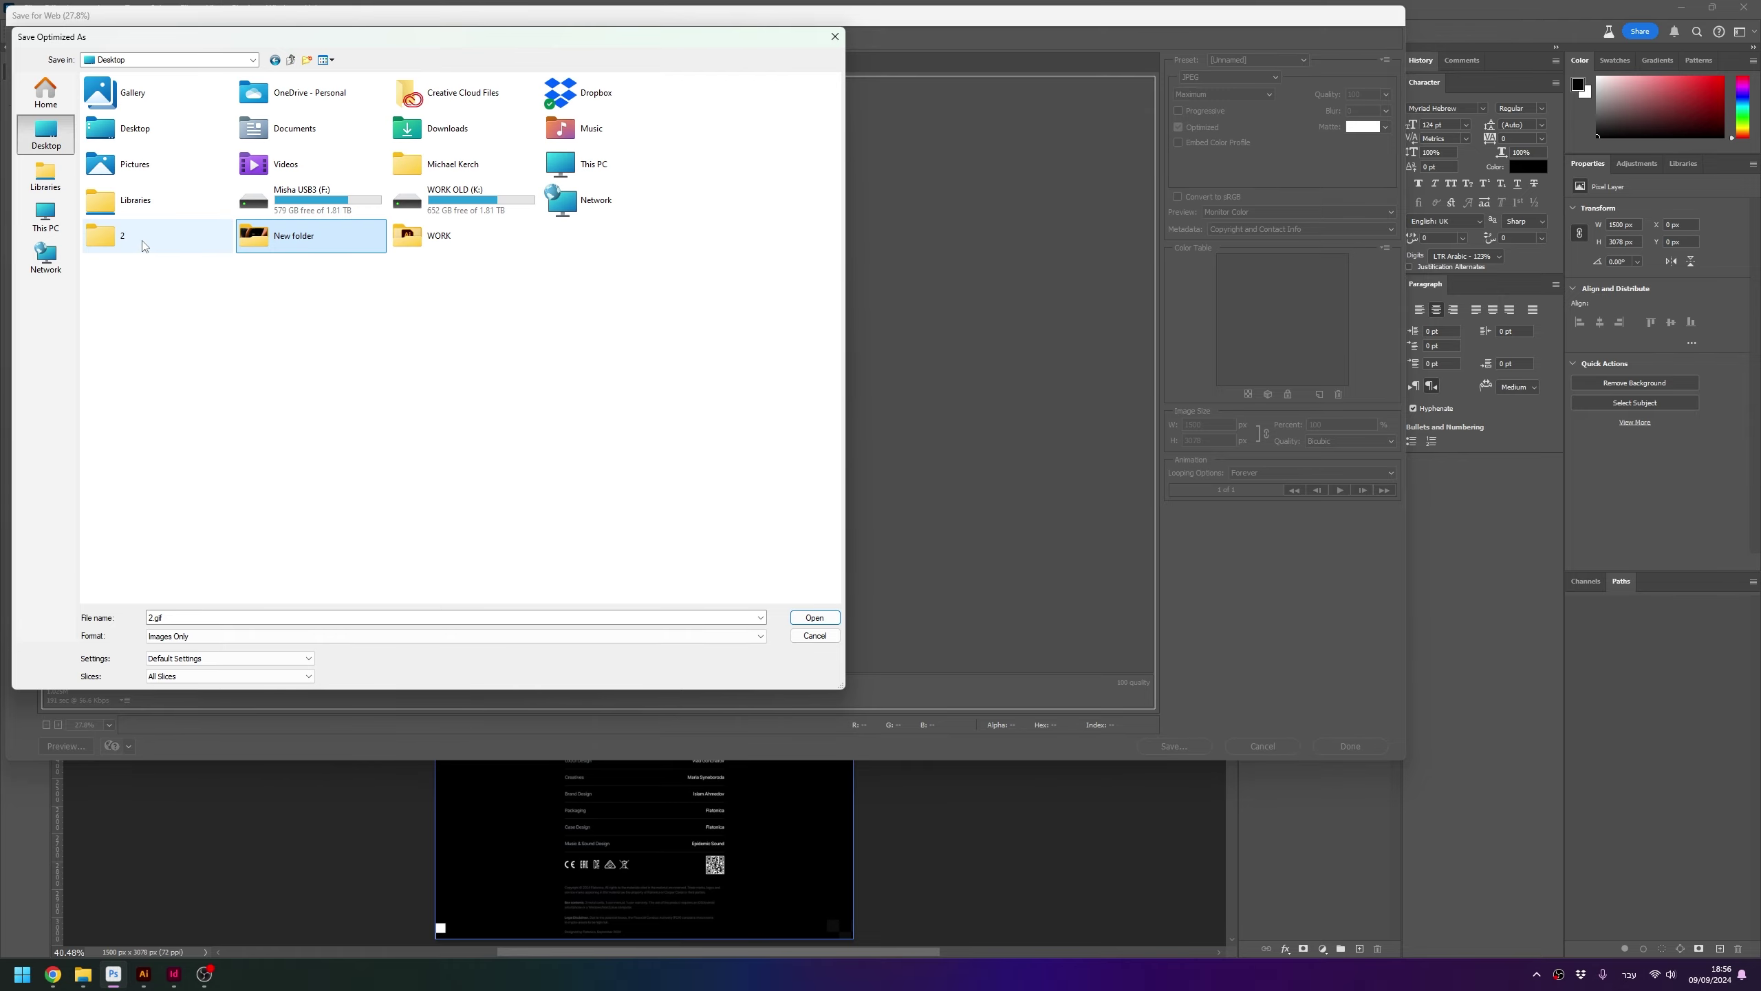
double_click(145, 240)
left_click(815, 617)
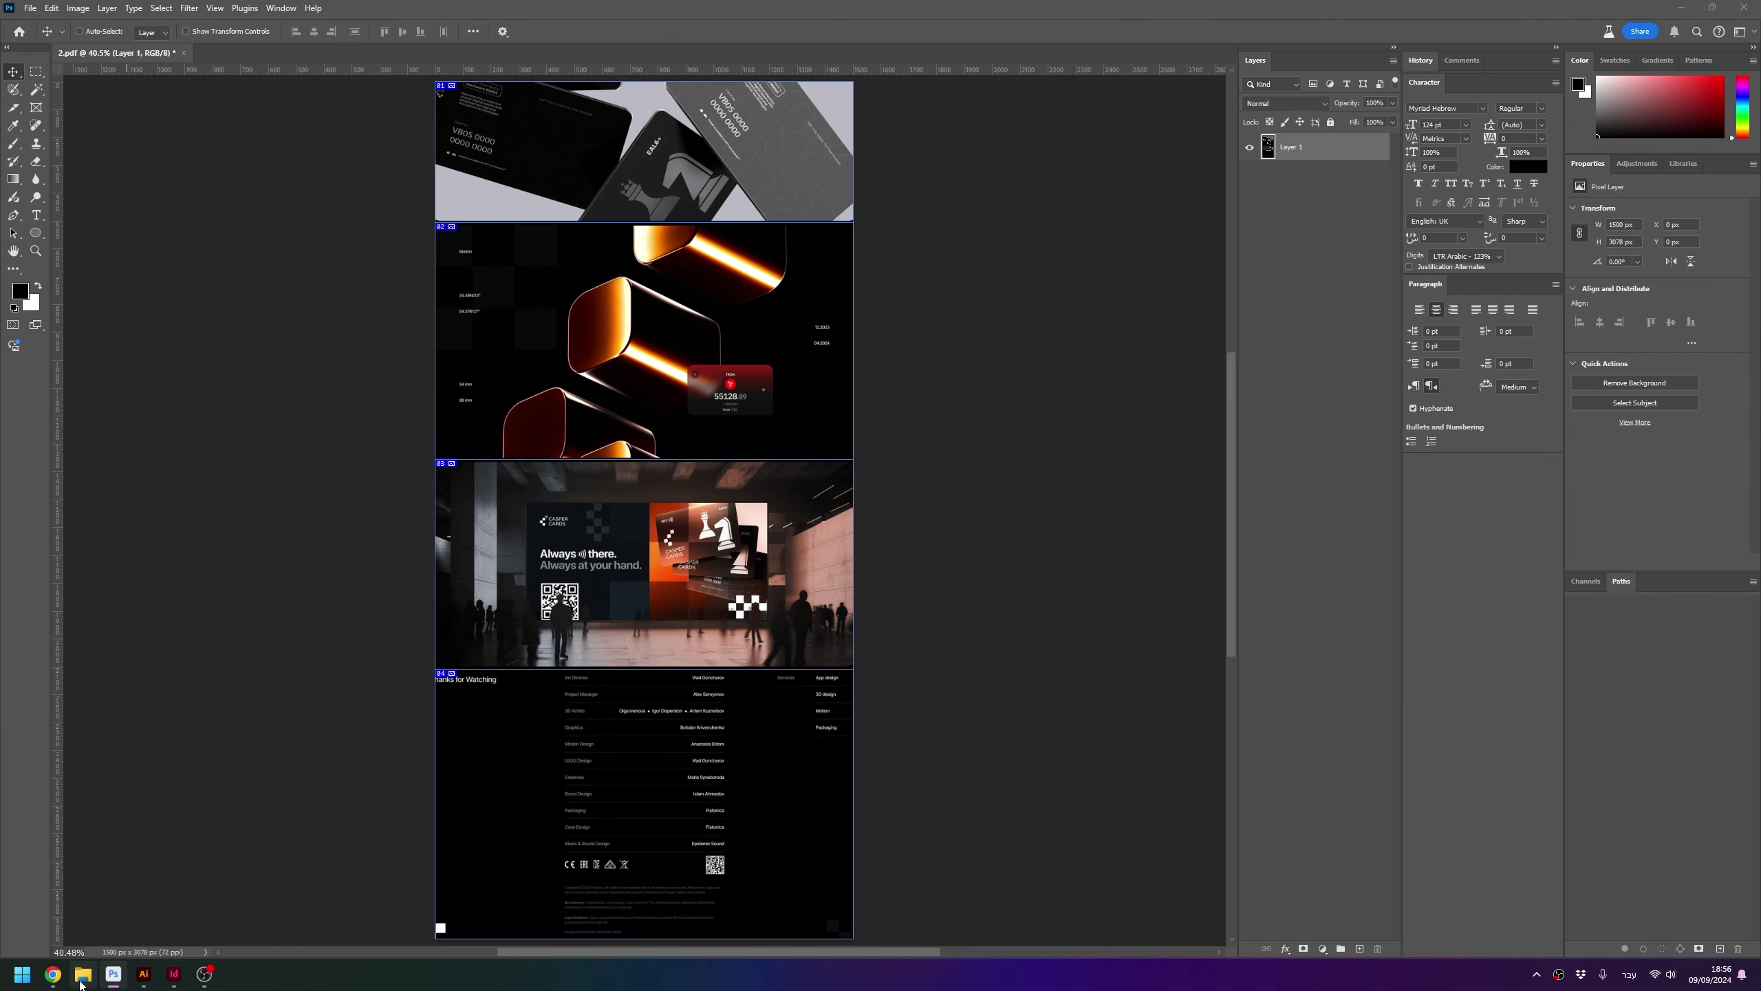
View the exported slices 2_01 to 2_04.jpg in Desktop > 2 > images, then switch to the browser
left_click(83, 974)
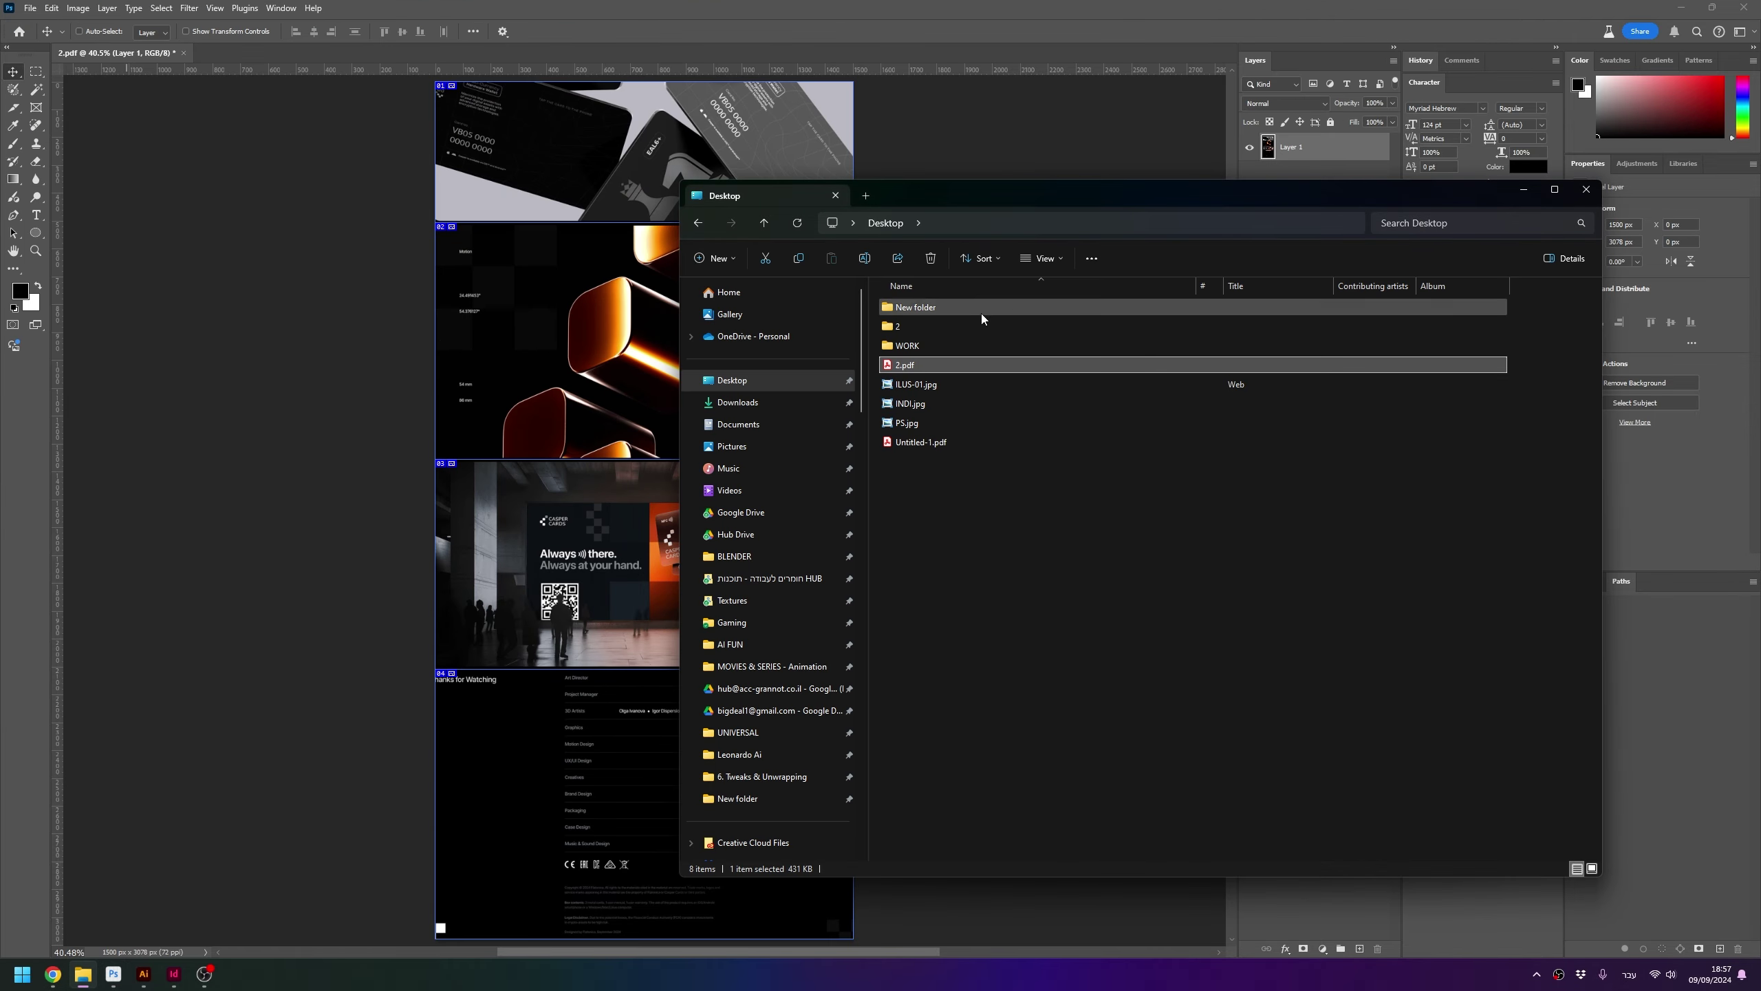
double_click(901, 325)
double_click(888, 308)
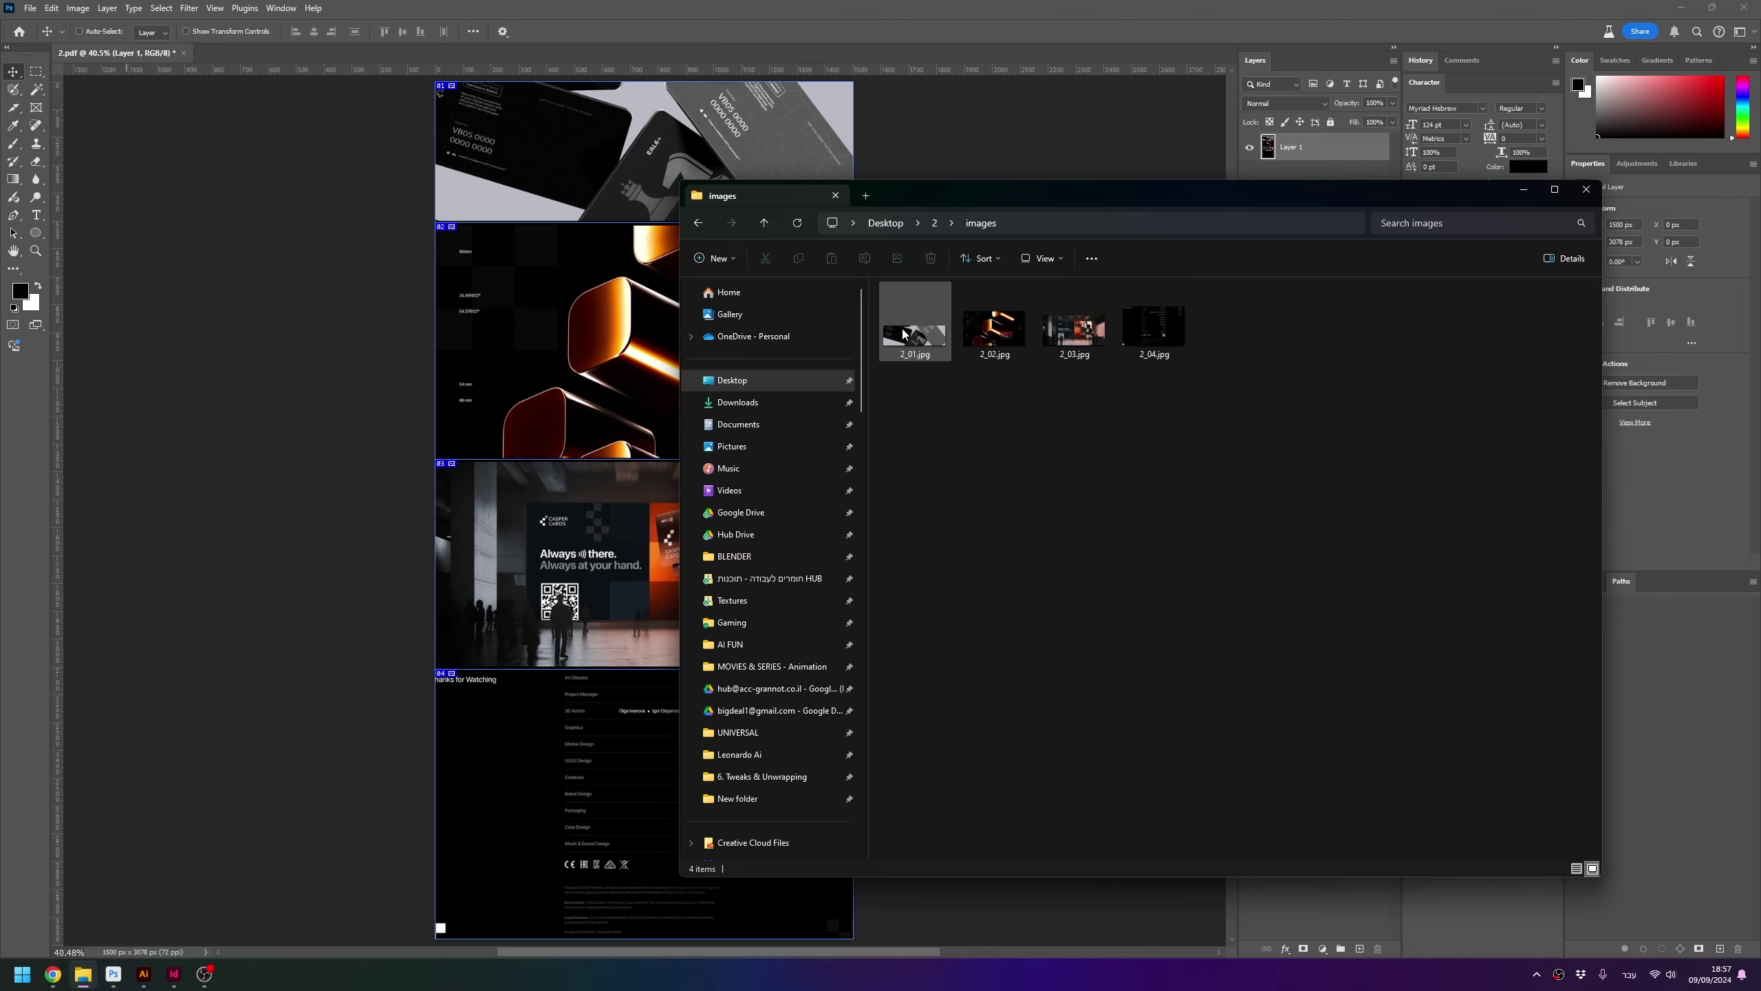
double_click(911, 329)
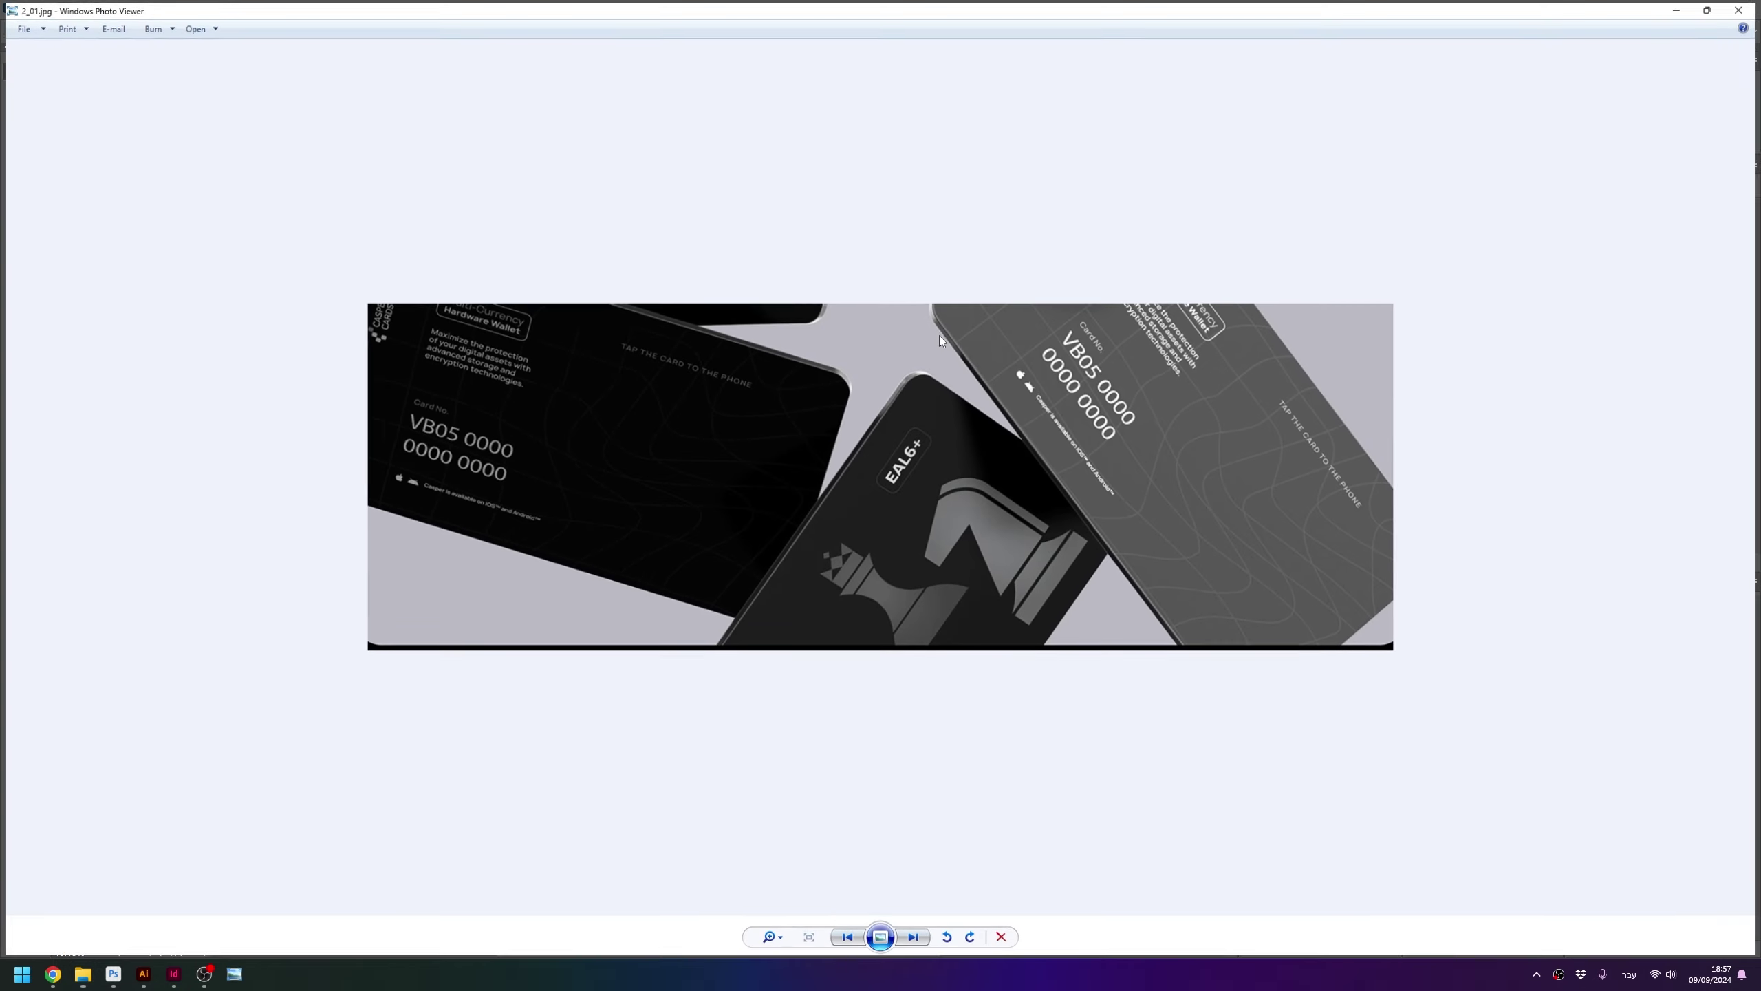
key("Right")
key("Right")
key("Right")
key("Escape")
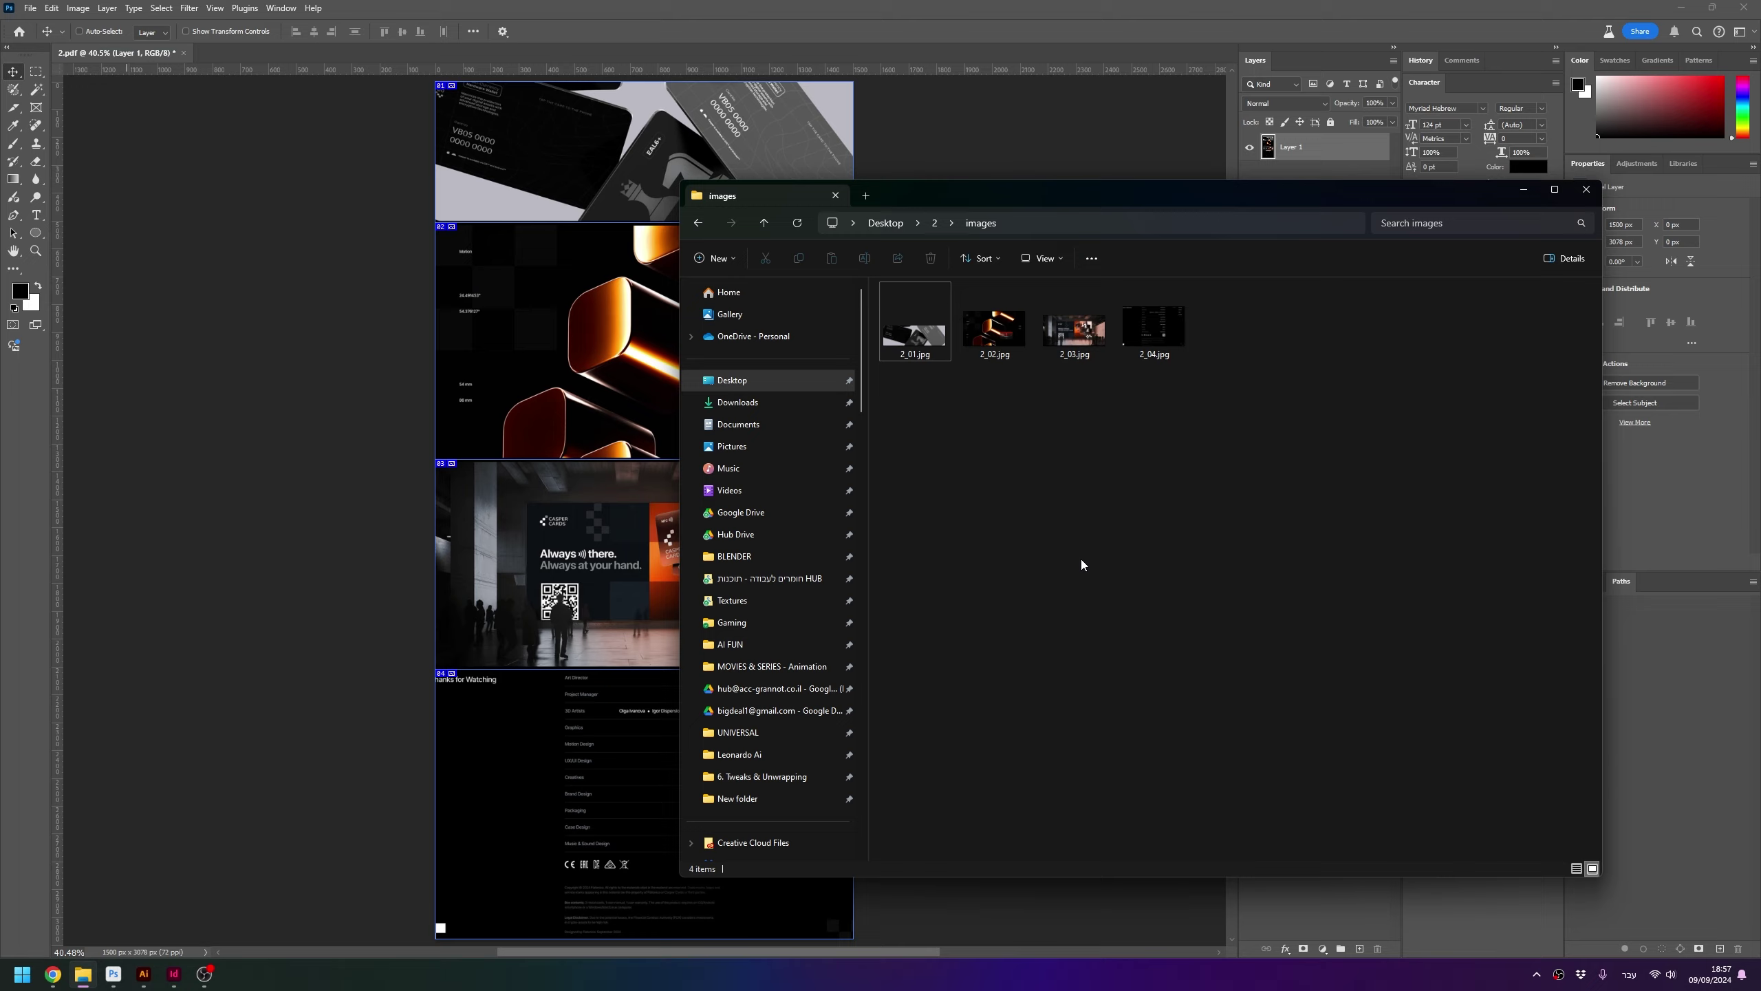
key("alt+Tab")
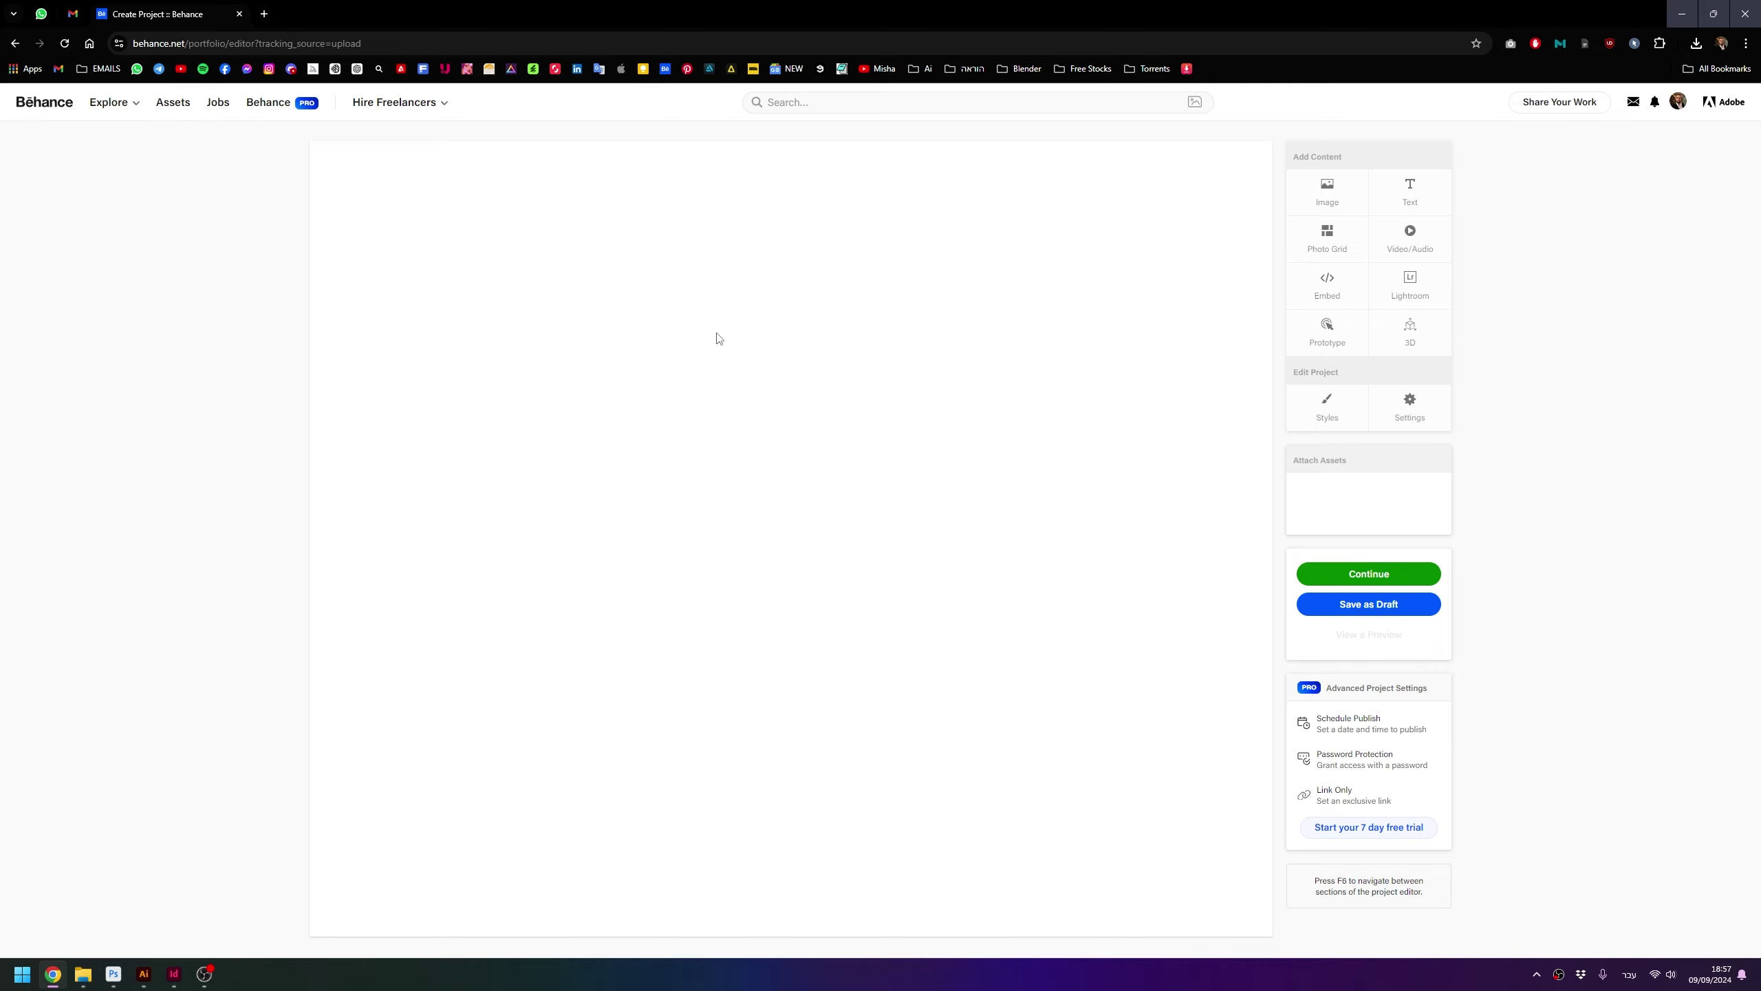
Upload the four slice JPEGs from Desktop\2\images into the new Behance project and open its settings
left_click(461, 419)
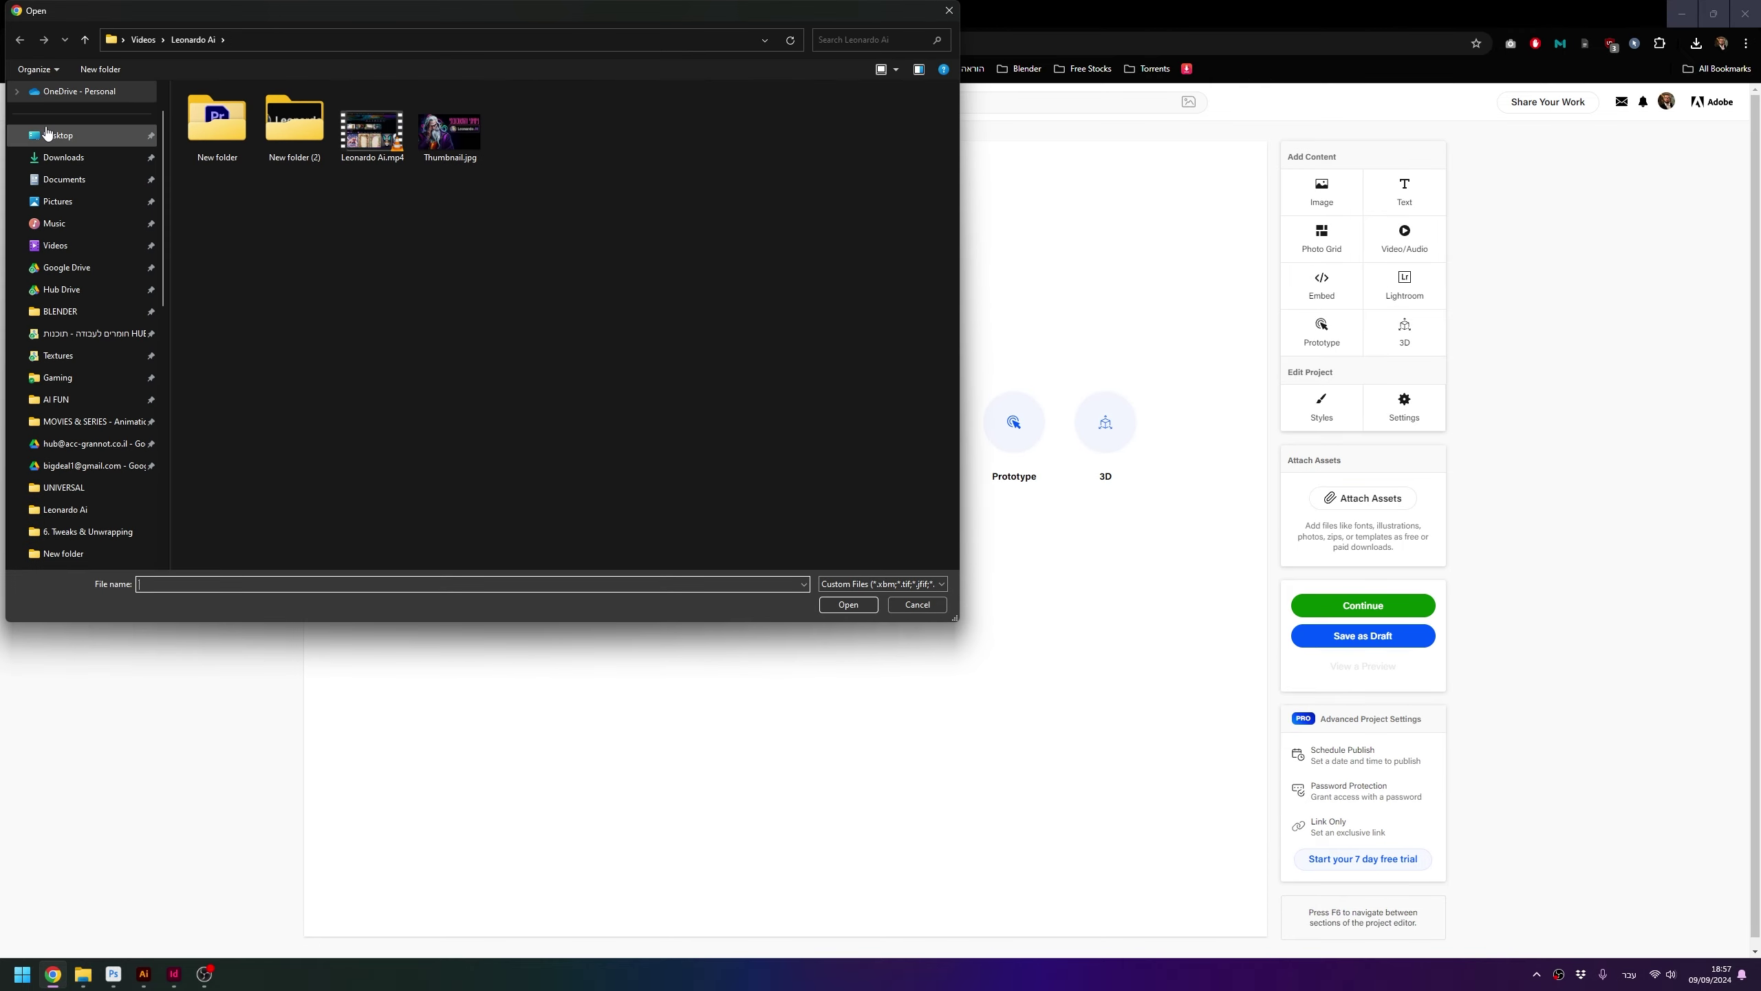
left_click(48, 135)
double_click(216, 126)
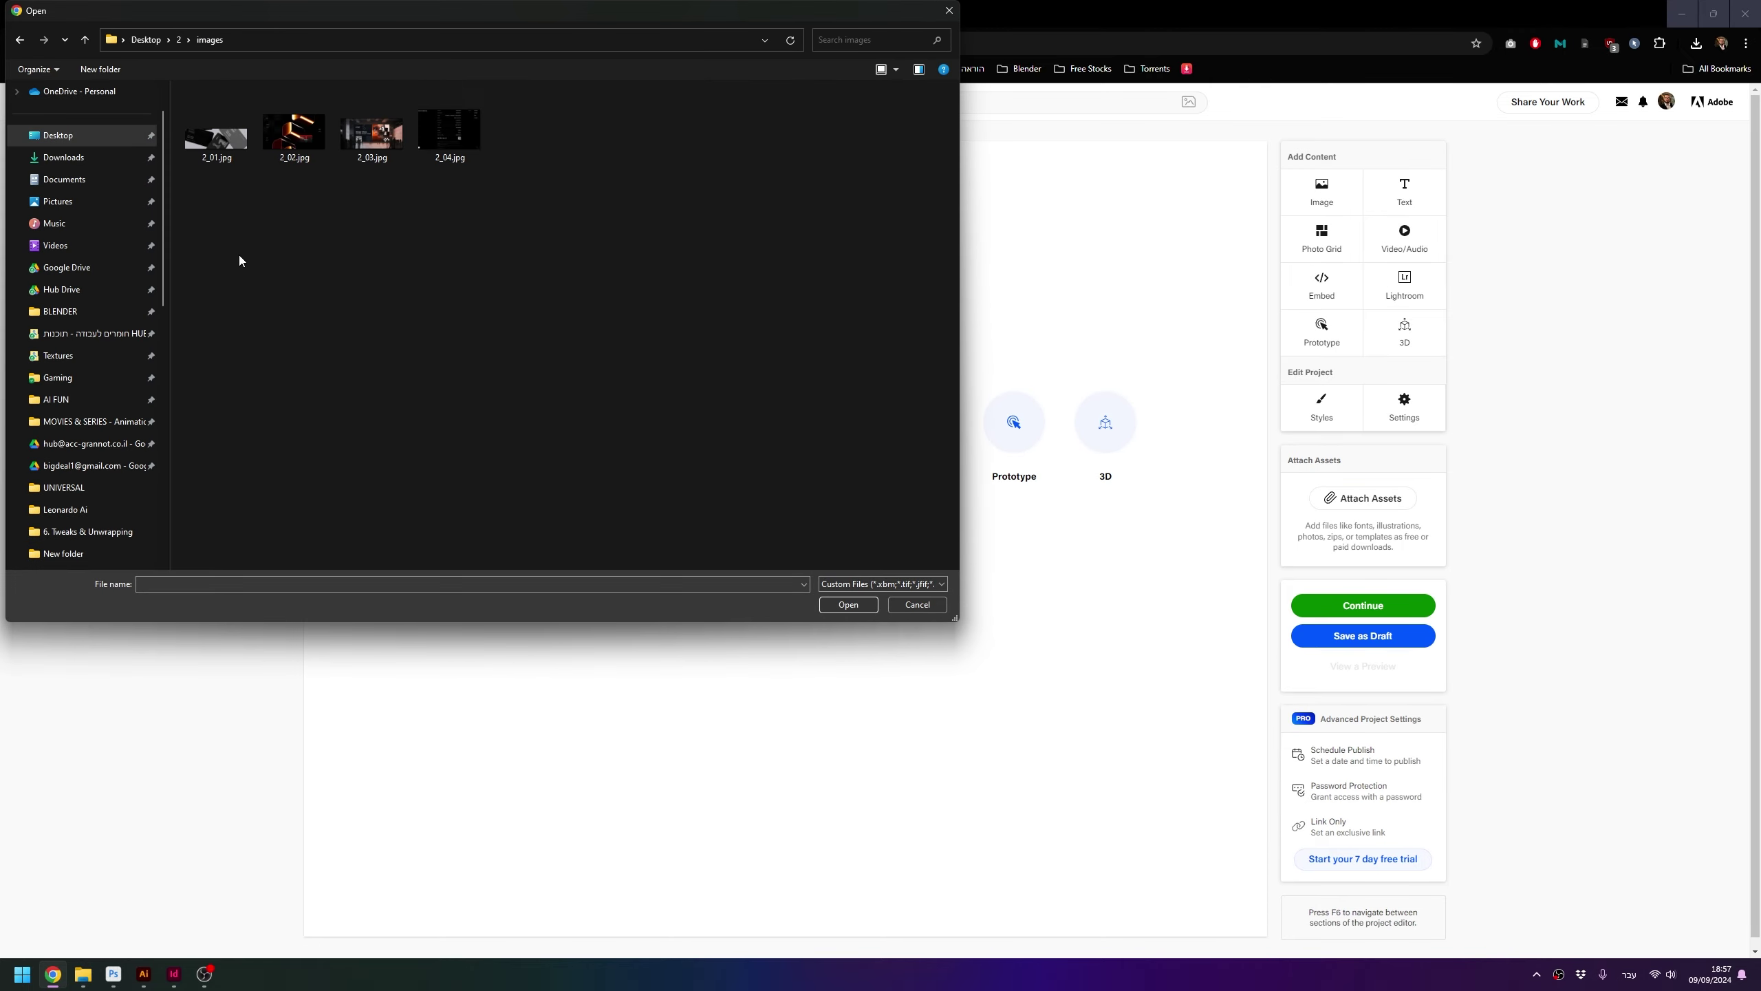
left_click_drag(179, 226, 690, 114)
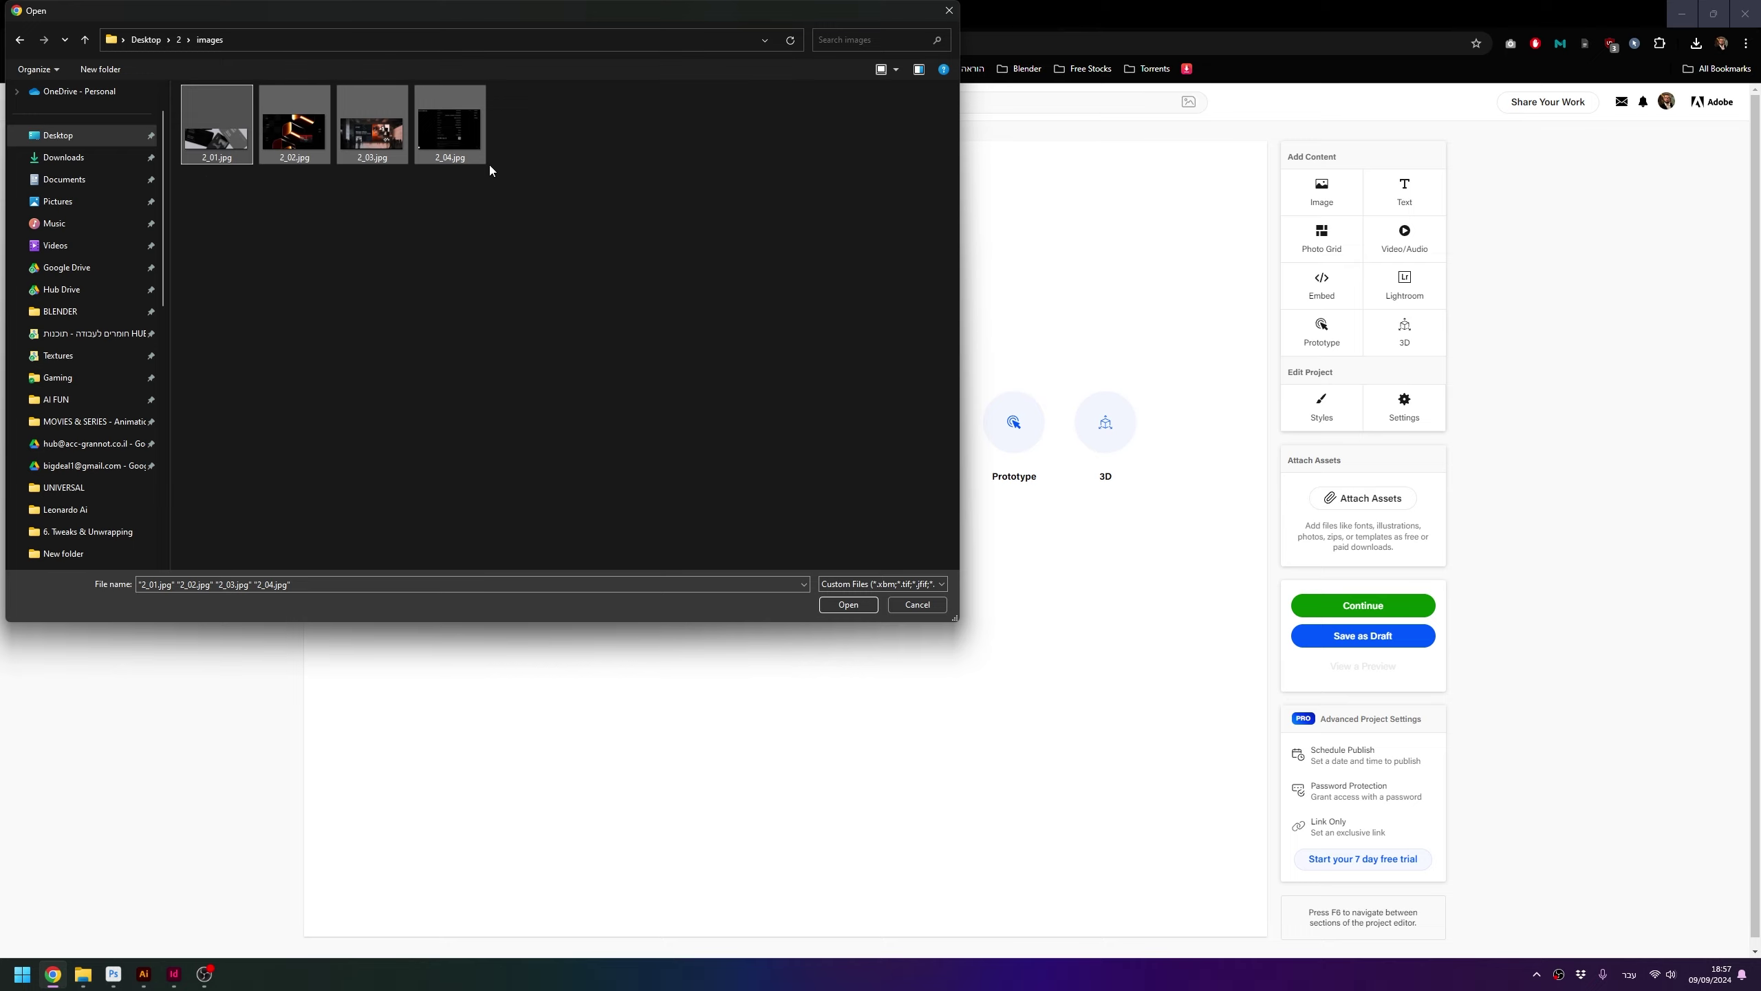
left_click(862, 605)
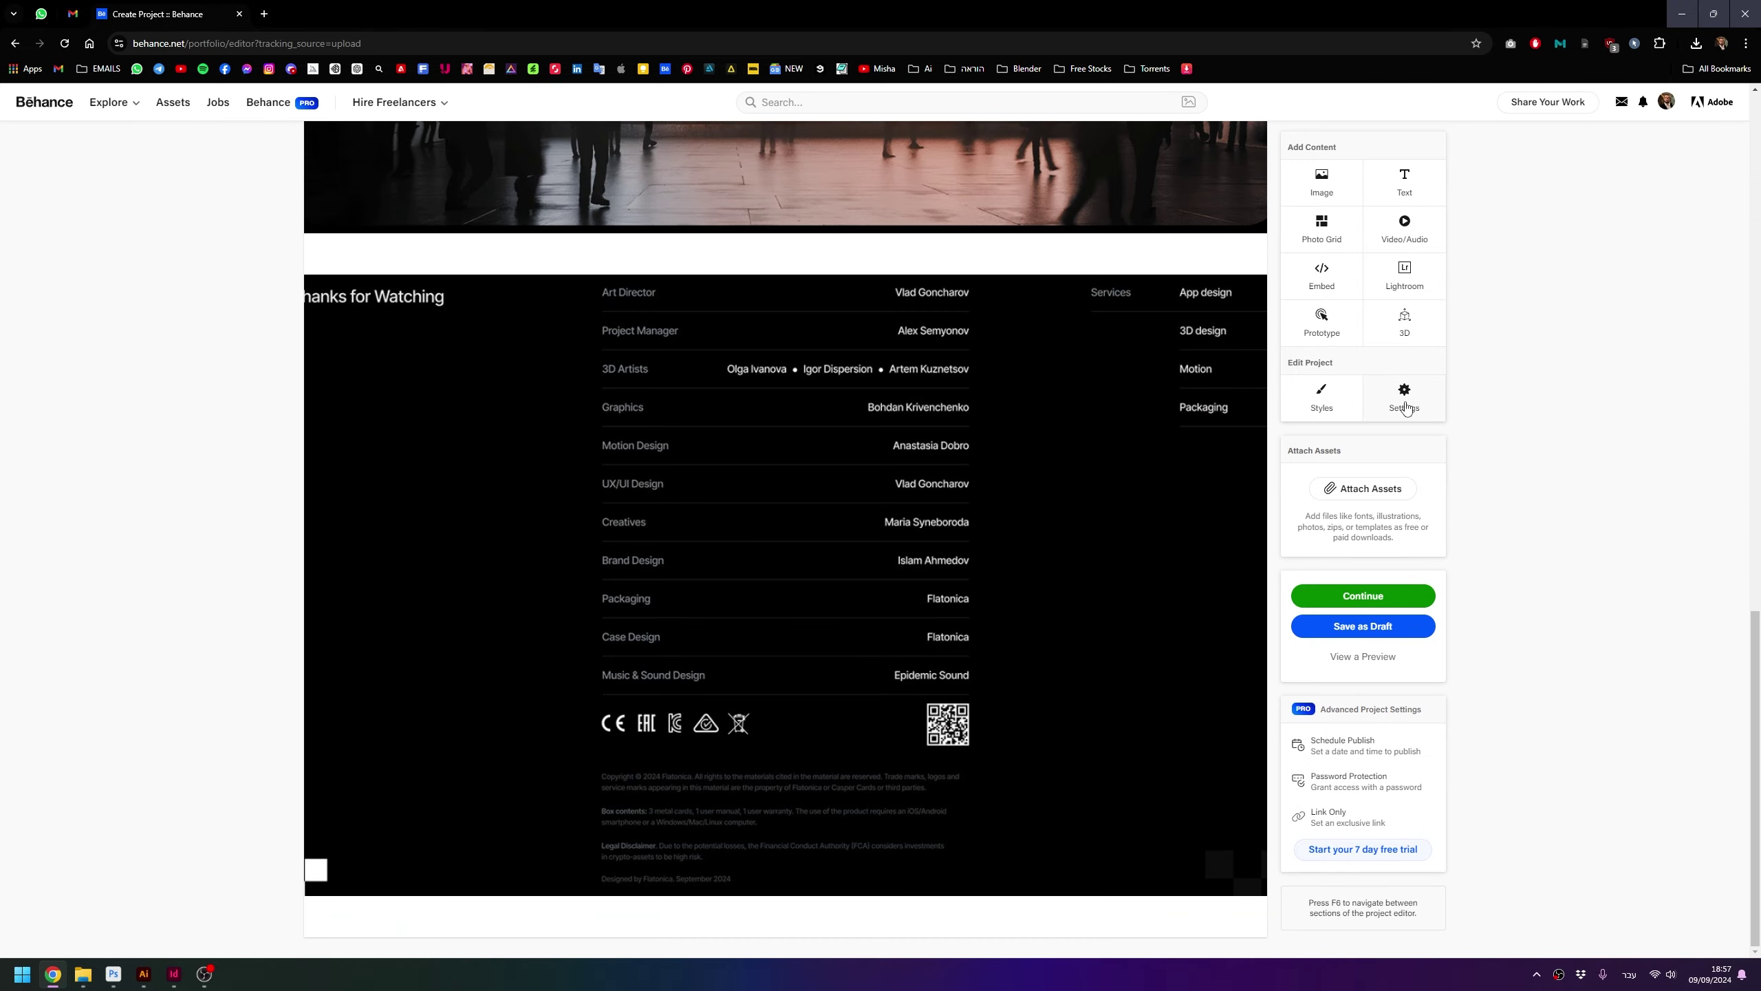
left_click(1406, 395)
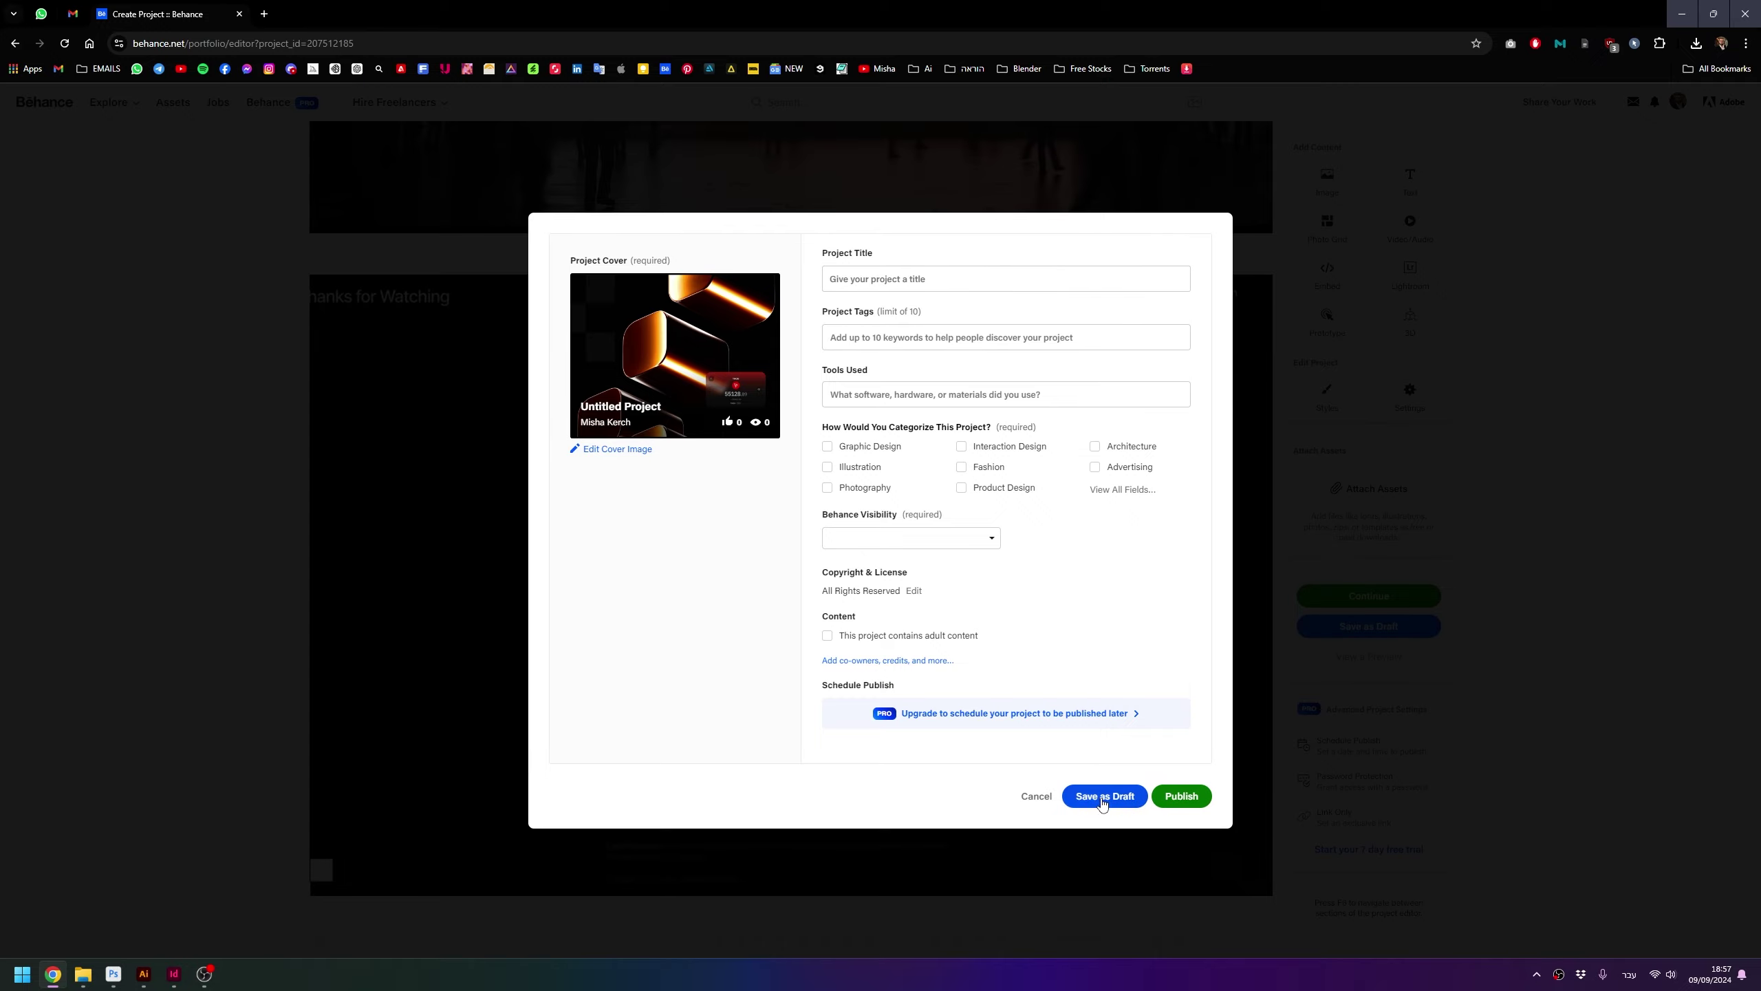
Save the project as a draft, checking the style settings without changing them
left_click(1102, 798)
left_click(1323, 399)
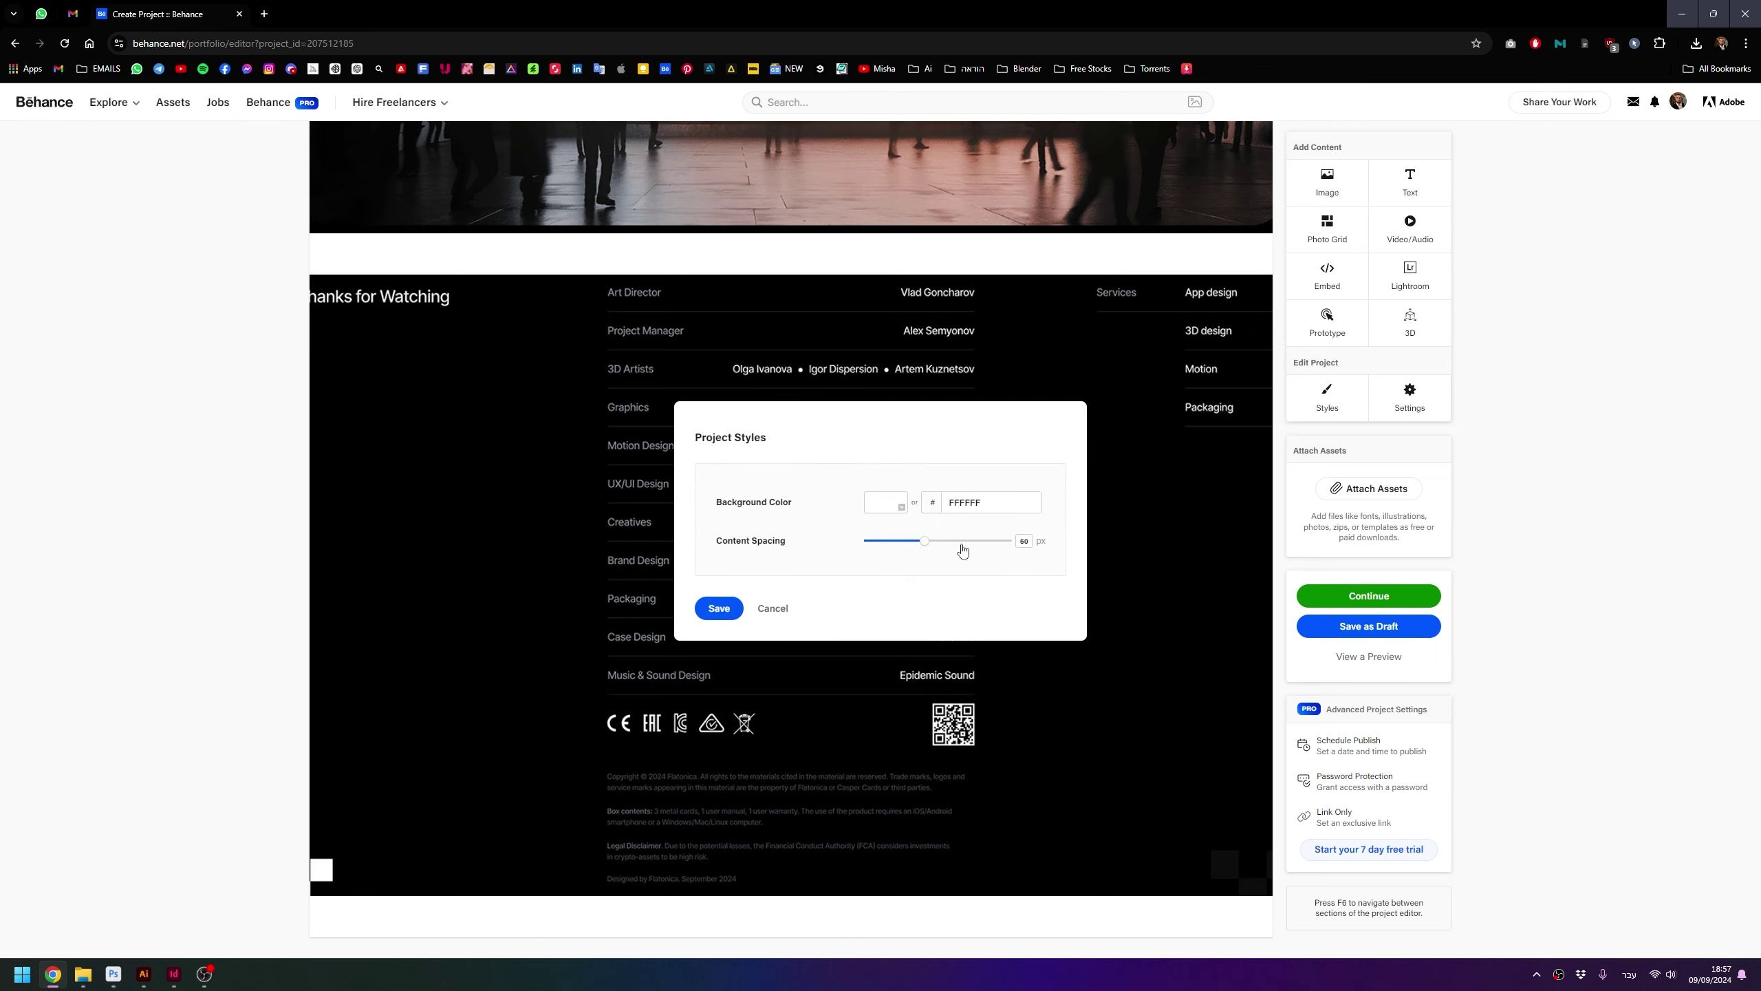
left_click(718, 607)
Scroll through the project editor and open the viewer preview
scroll(721, 397, "up", 3)
scroll(773, 372, "up", 1)
scroll(585, 458, "down", 4)
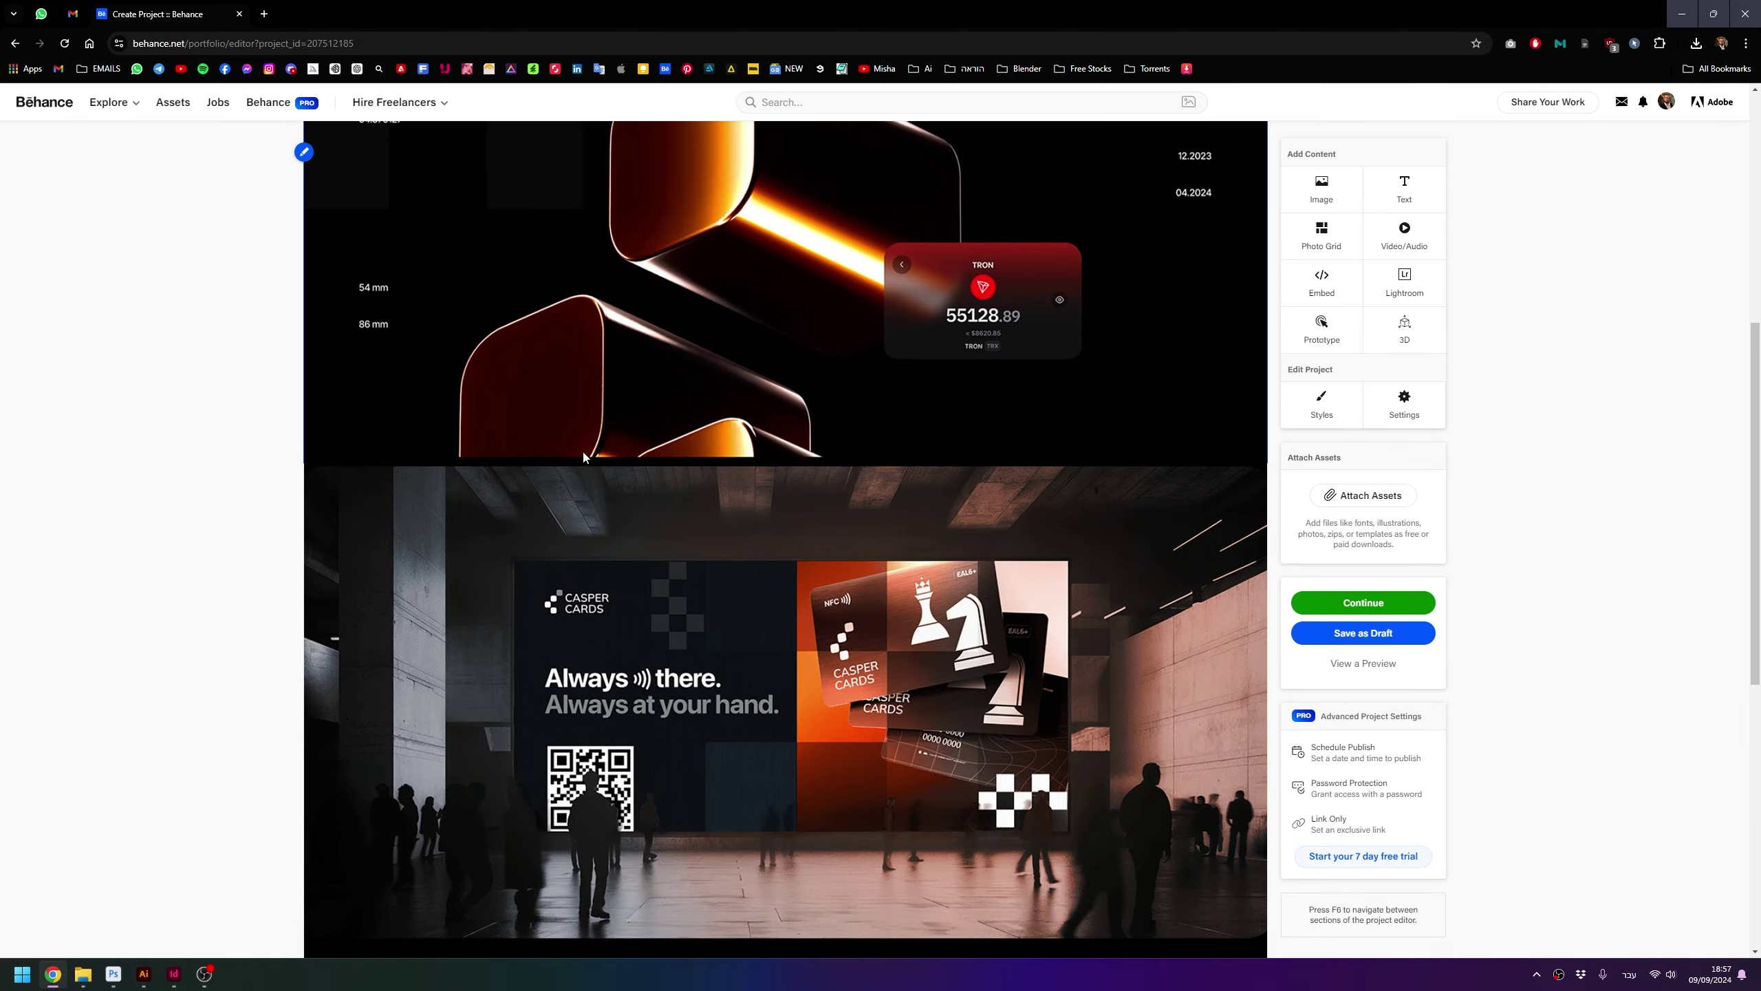
scroll(585, 458, "down", 6)
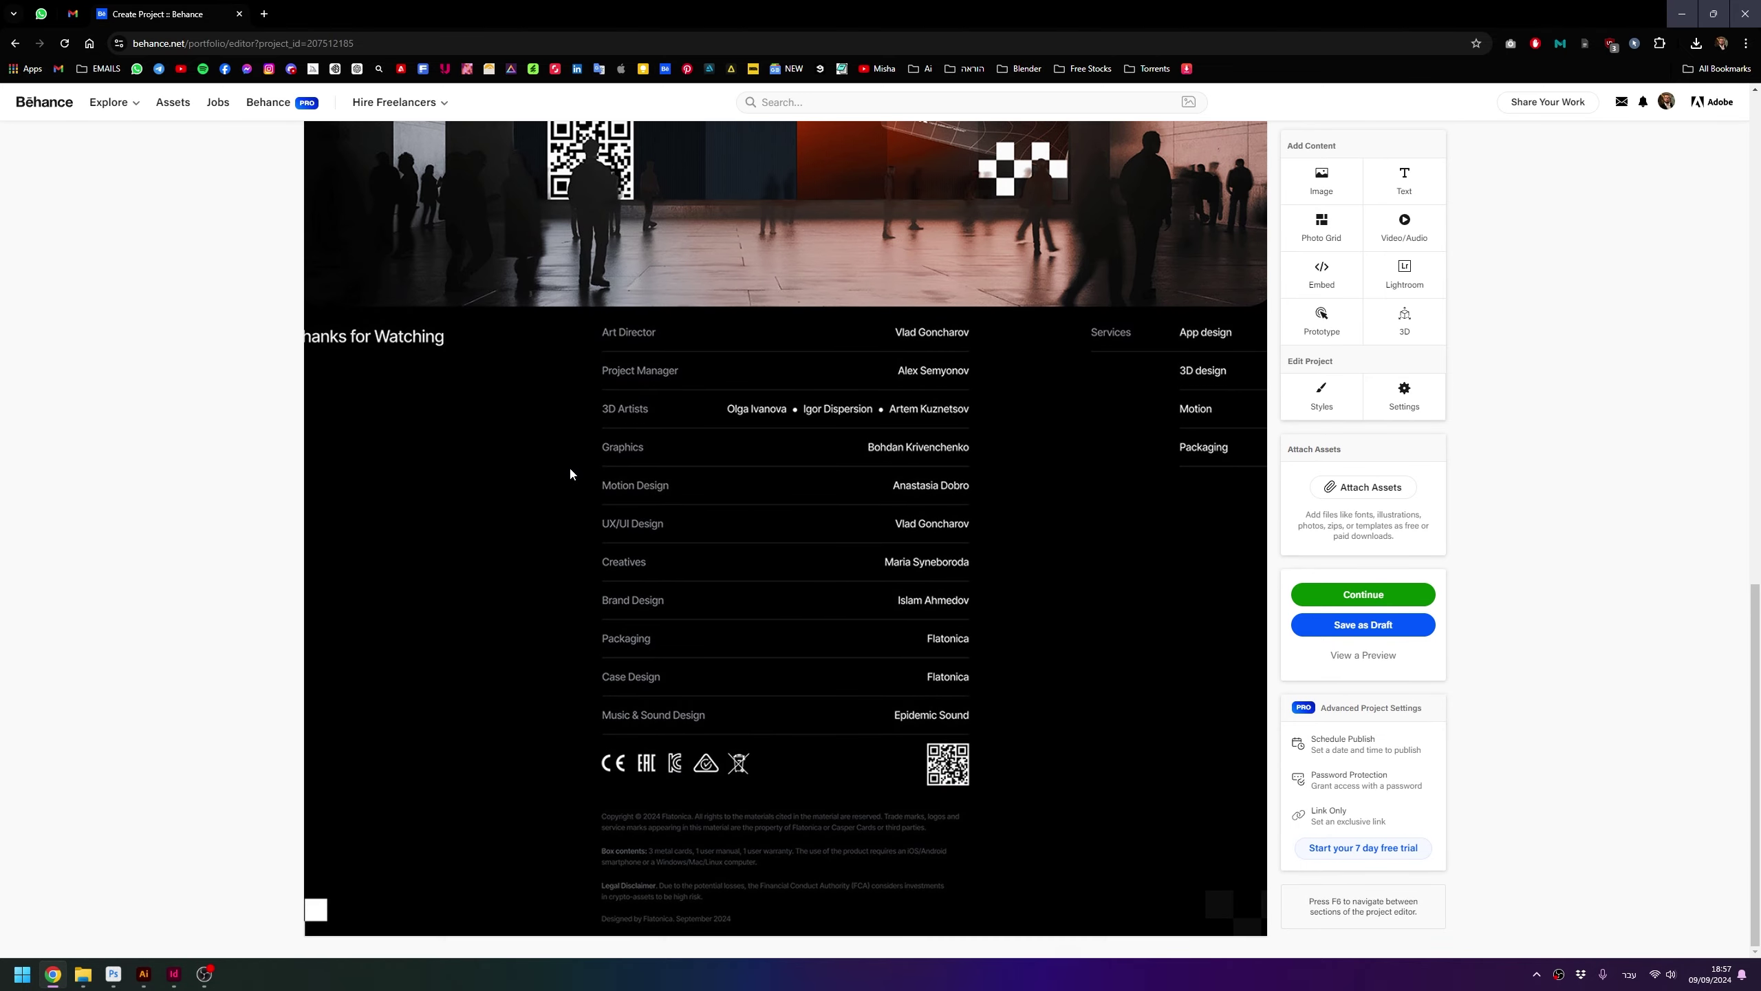
left_click(1391, 658)
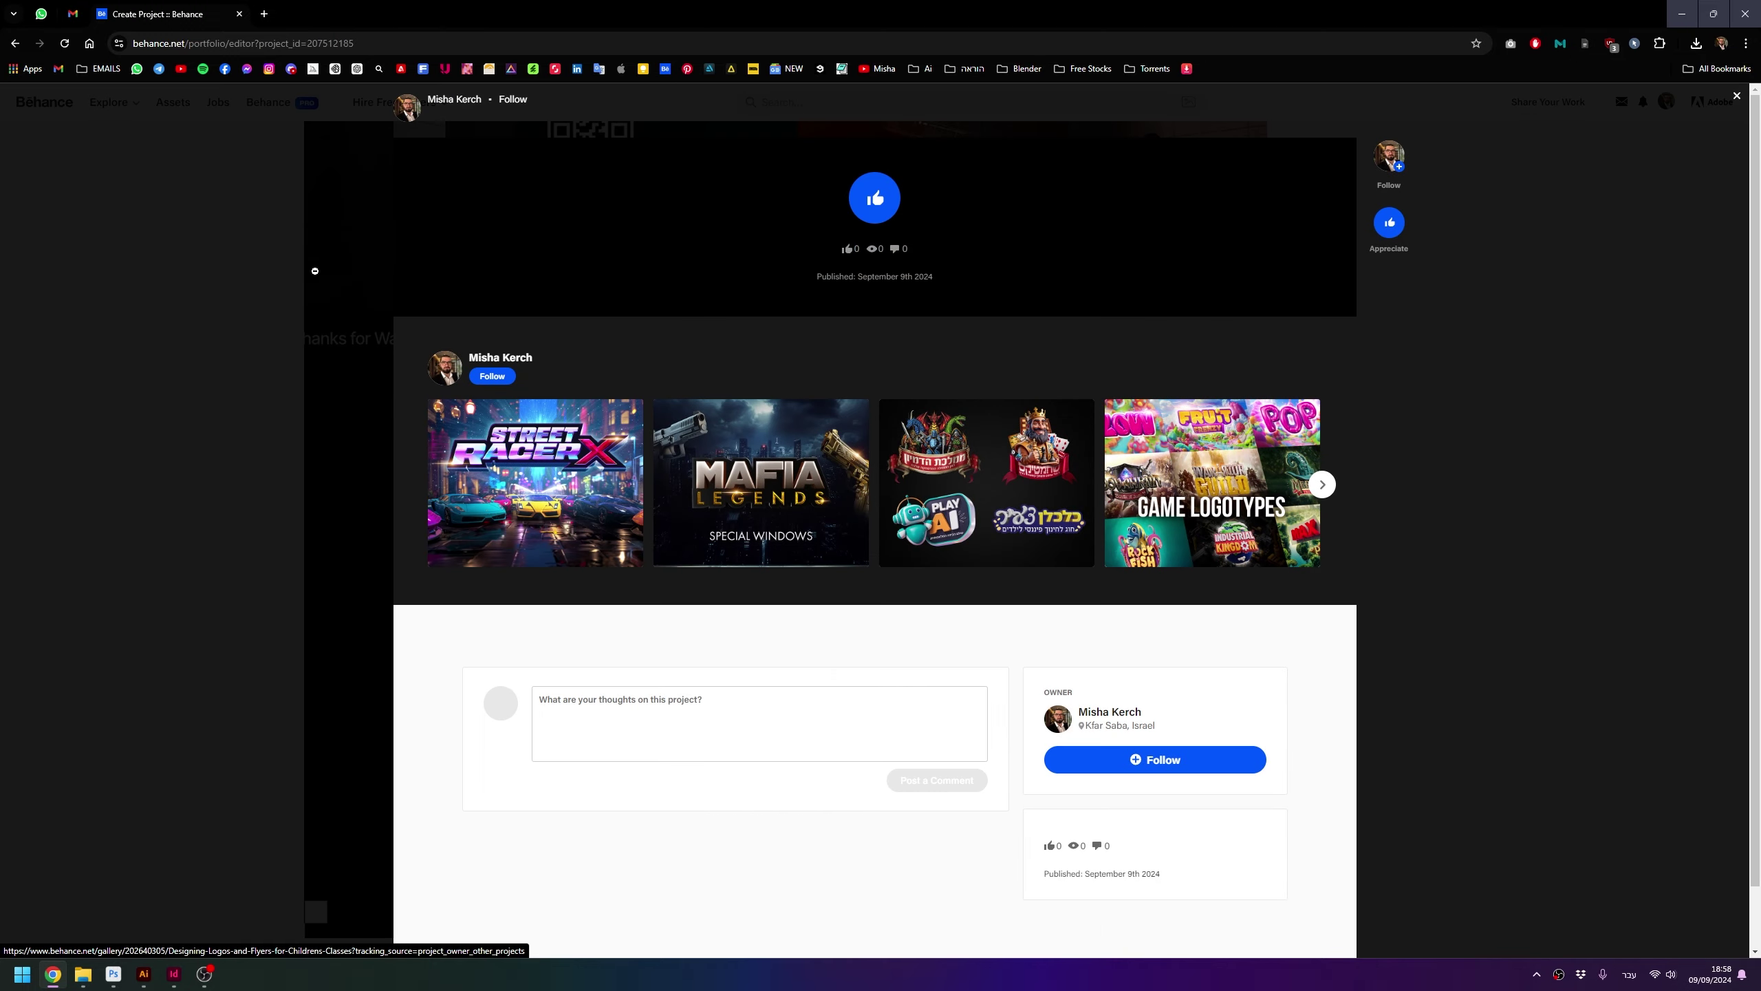
Close the Behance preview, scroll back up the editor, and bring the Untitled-2 InDesign layout forward
left_click(315, 270)
left_click(1391, 658)
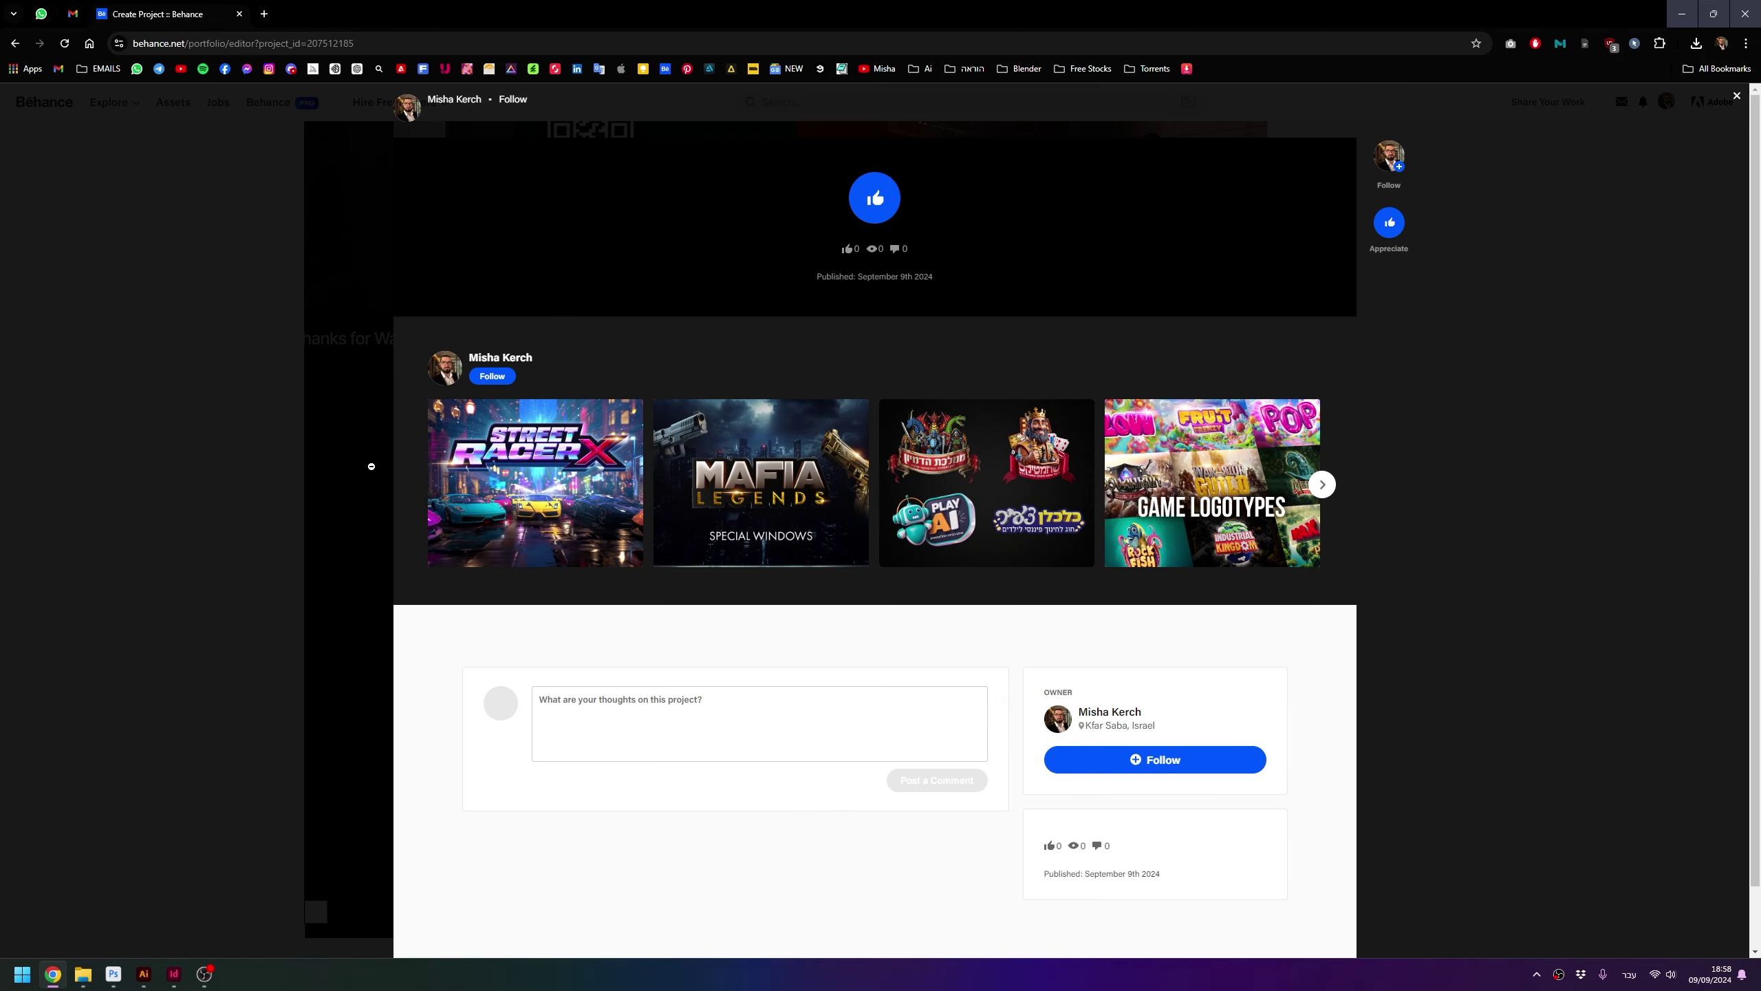
left_click(371, 467)
scroll(707, 486, "up", 5)
mouse_move(707, 491)
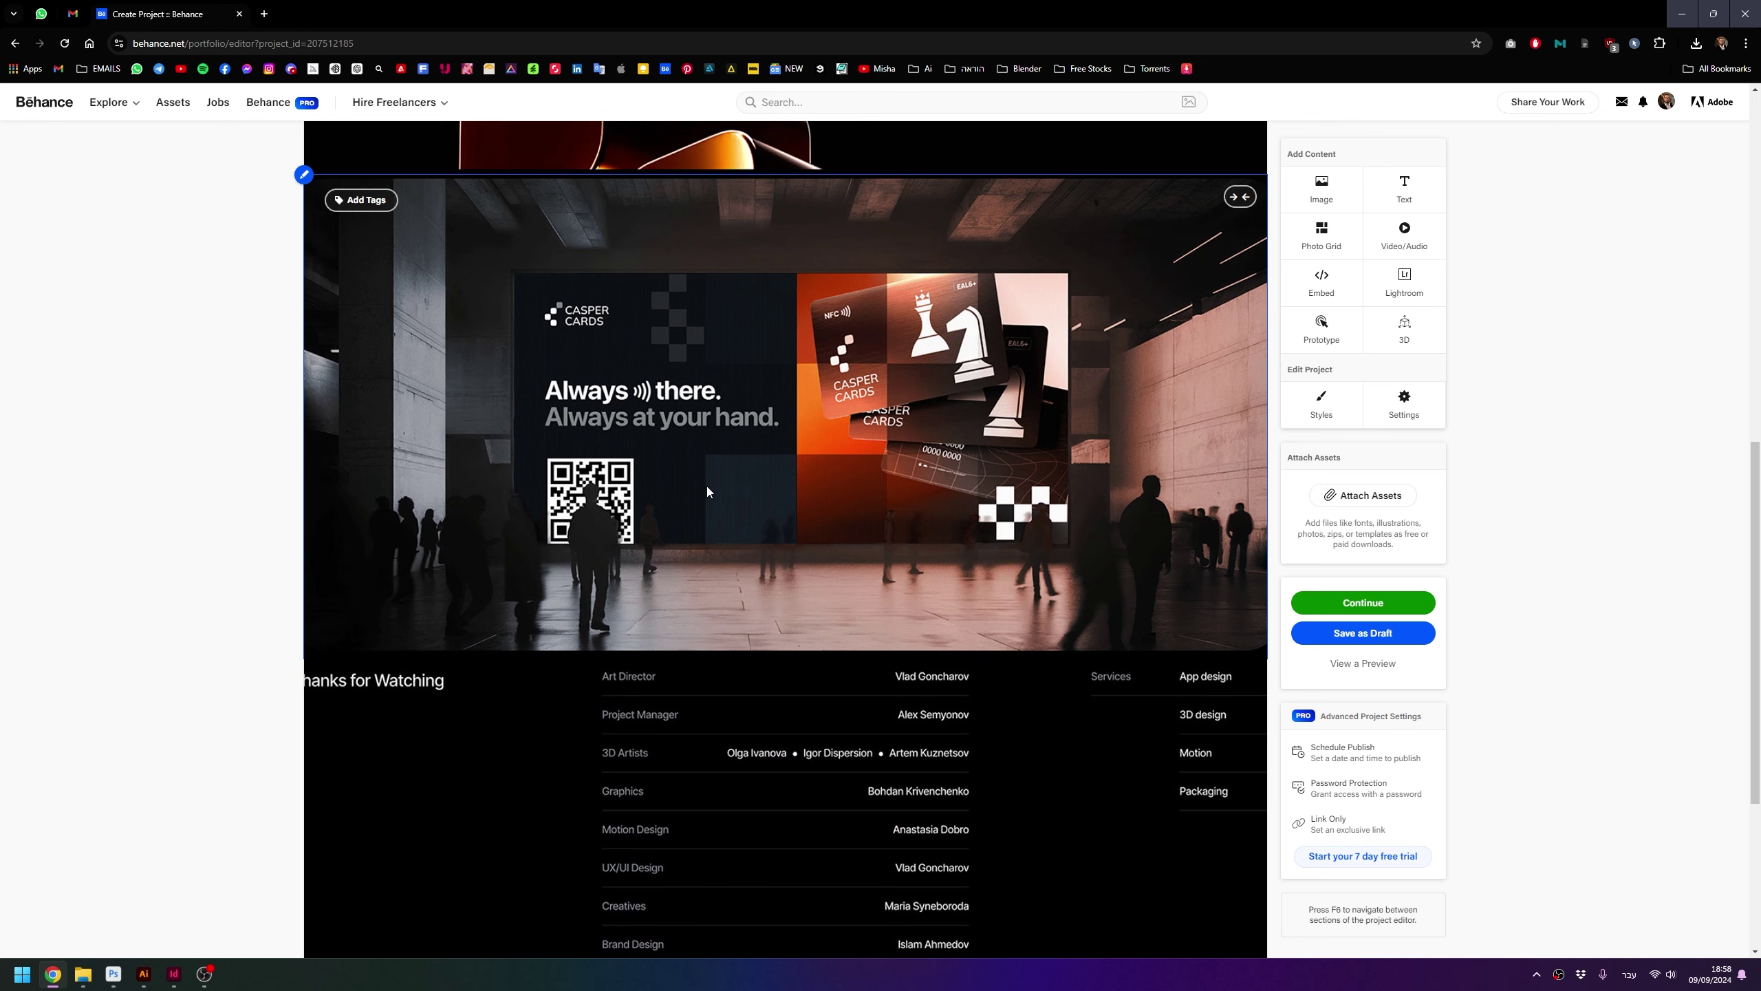
scroll(707, 485, "up", 1)
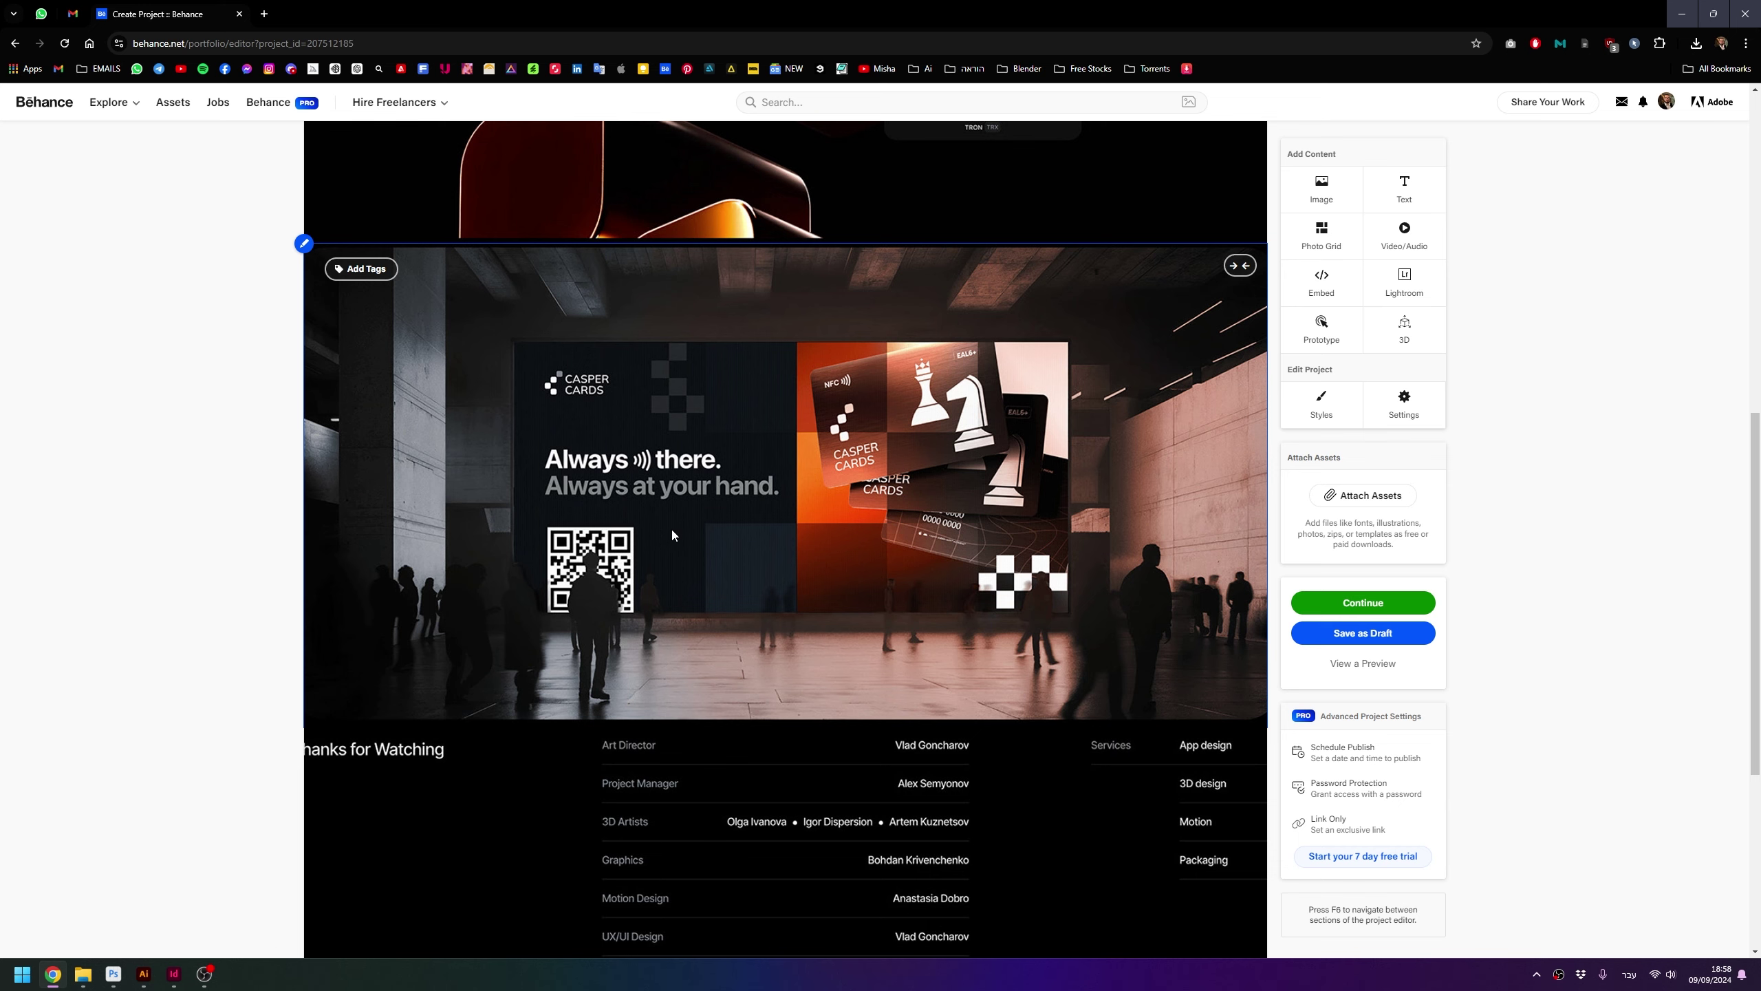
scroll(672, 543, "up", 3)
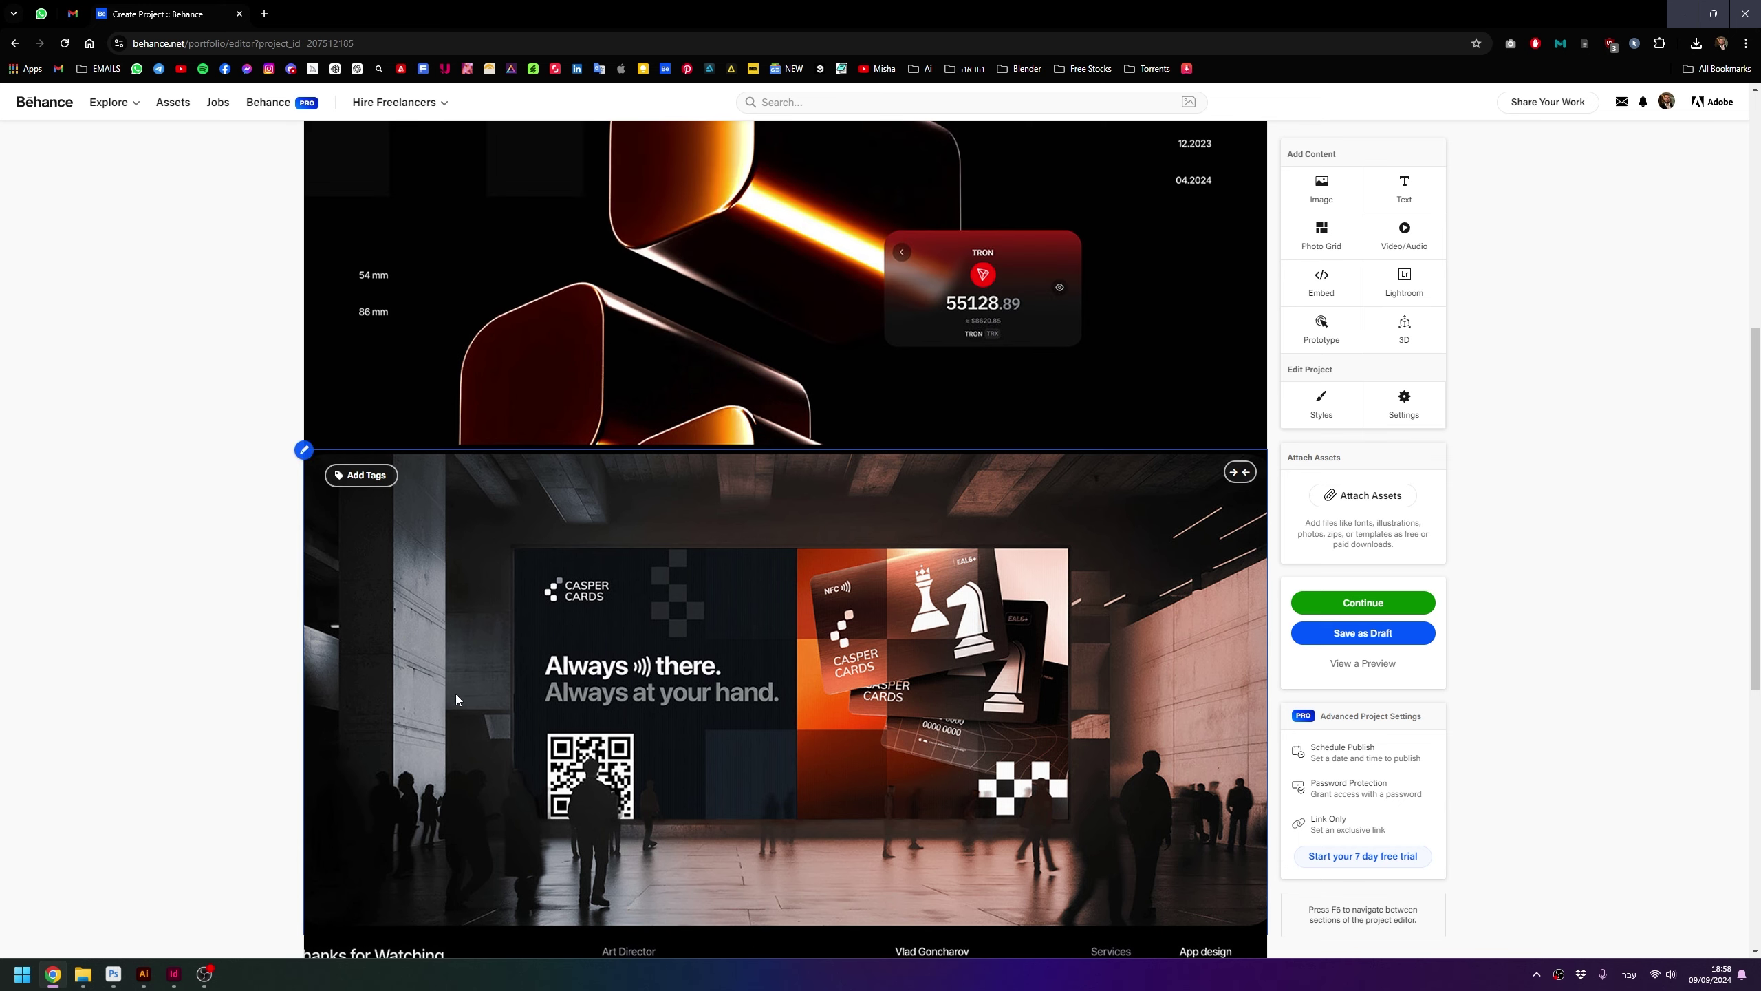
left_click(172, 985)
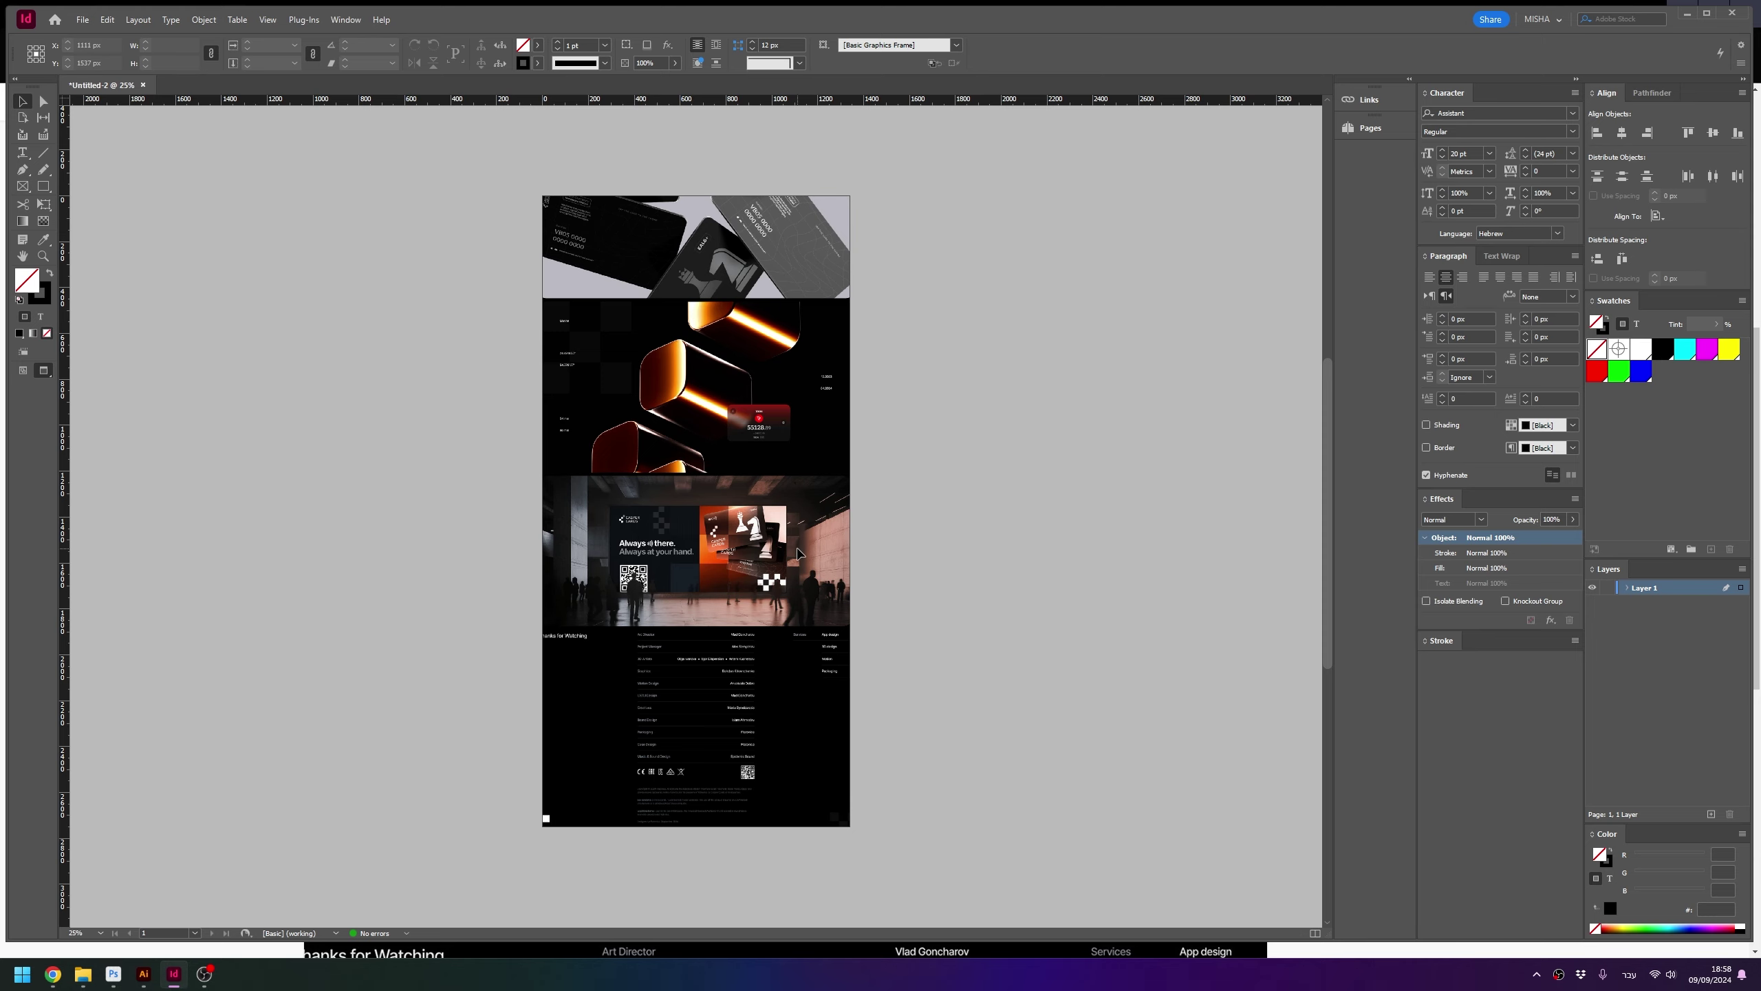
Maximize the InDesign window over the long page layout
left_click(1706, 13)
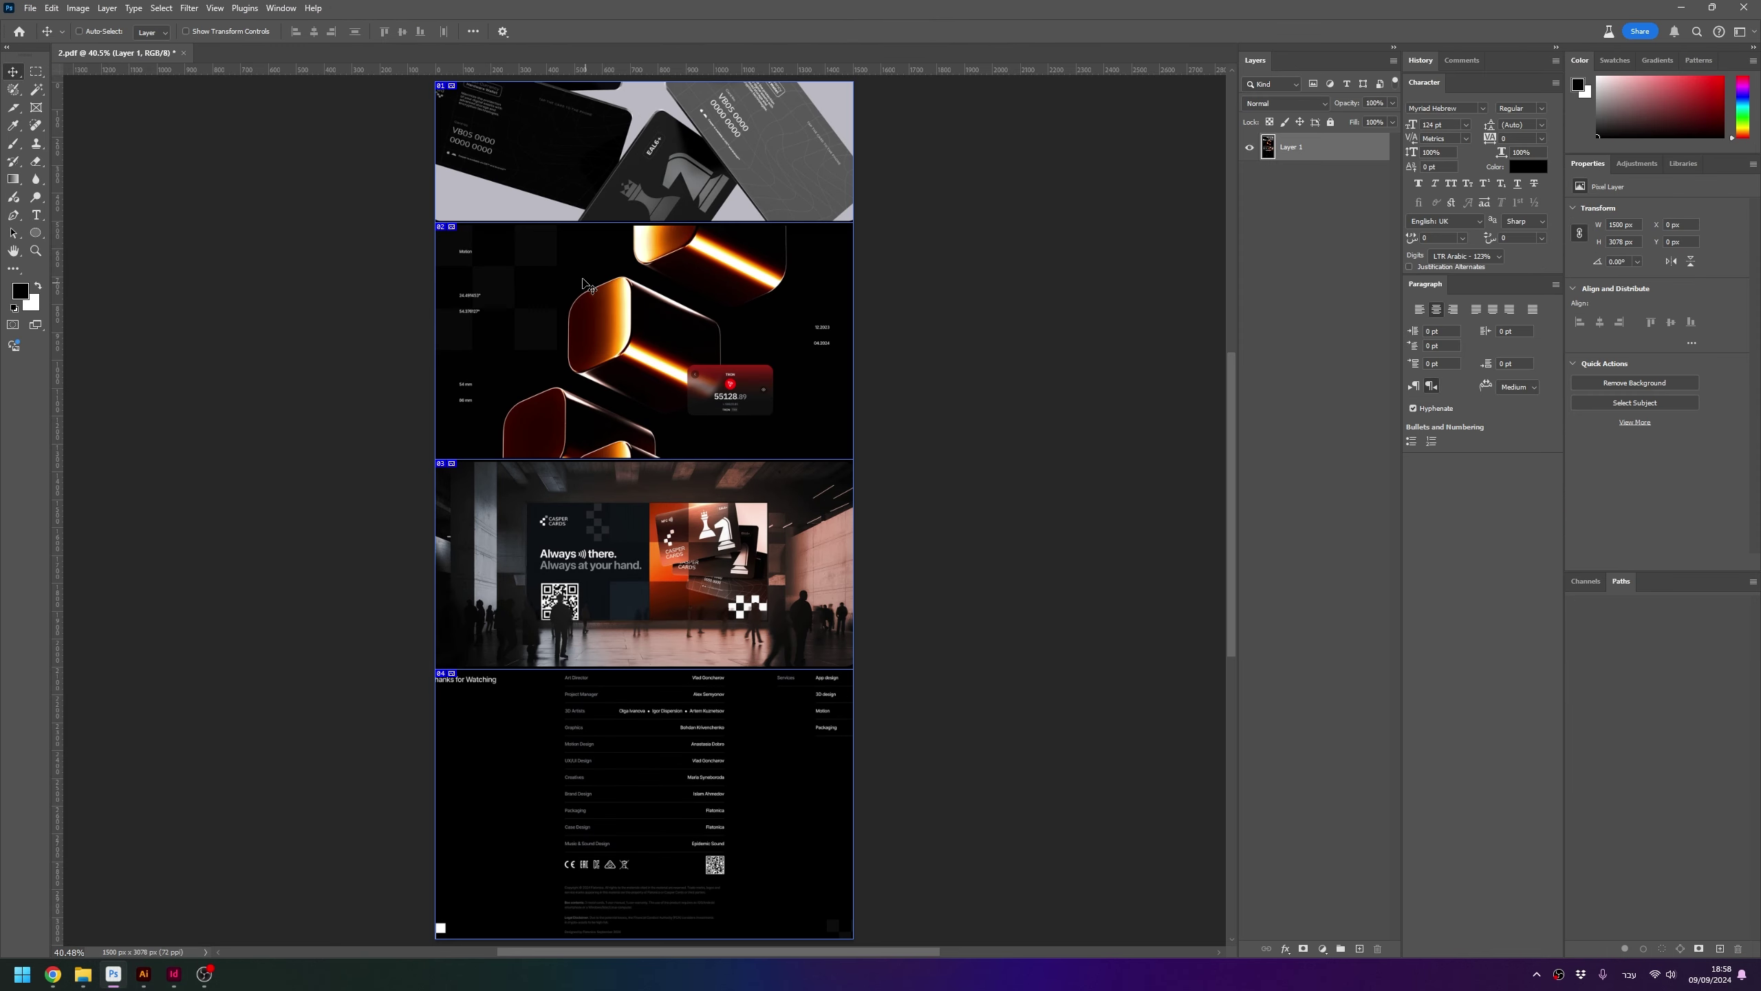
key("z")
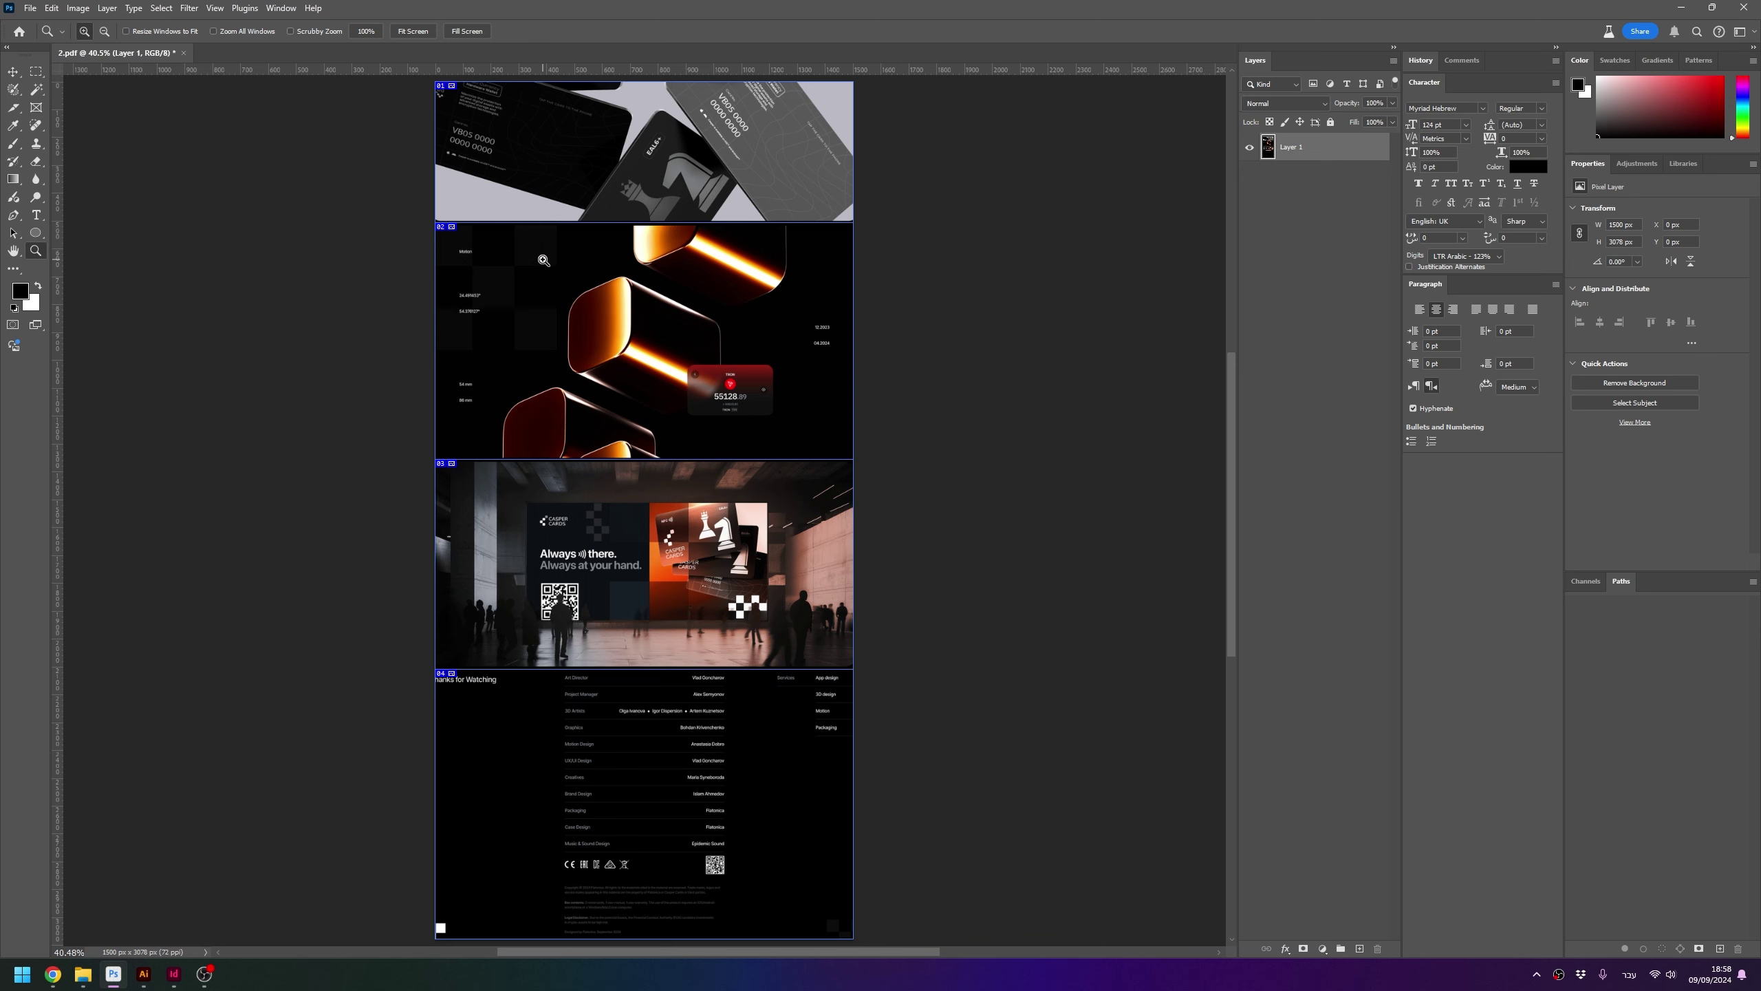
left_click(497, 300)
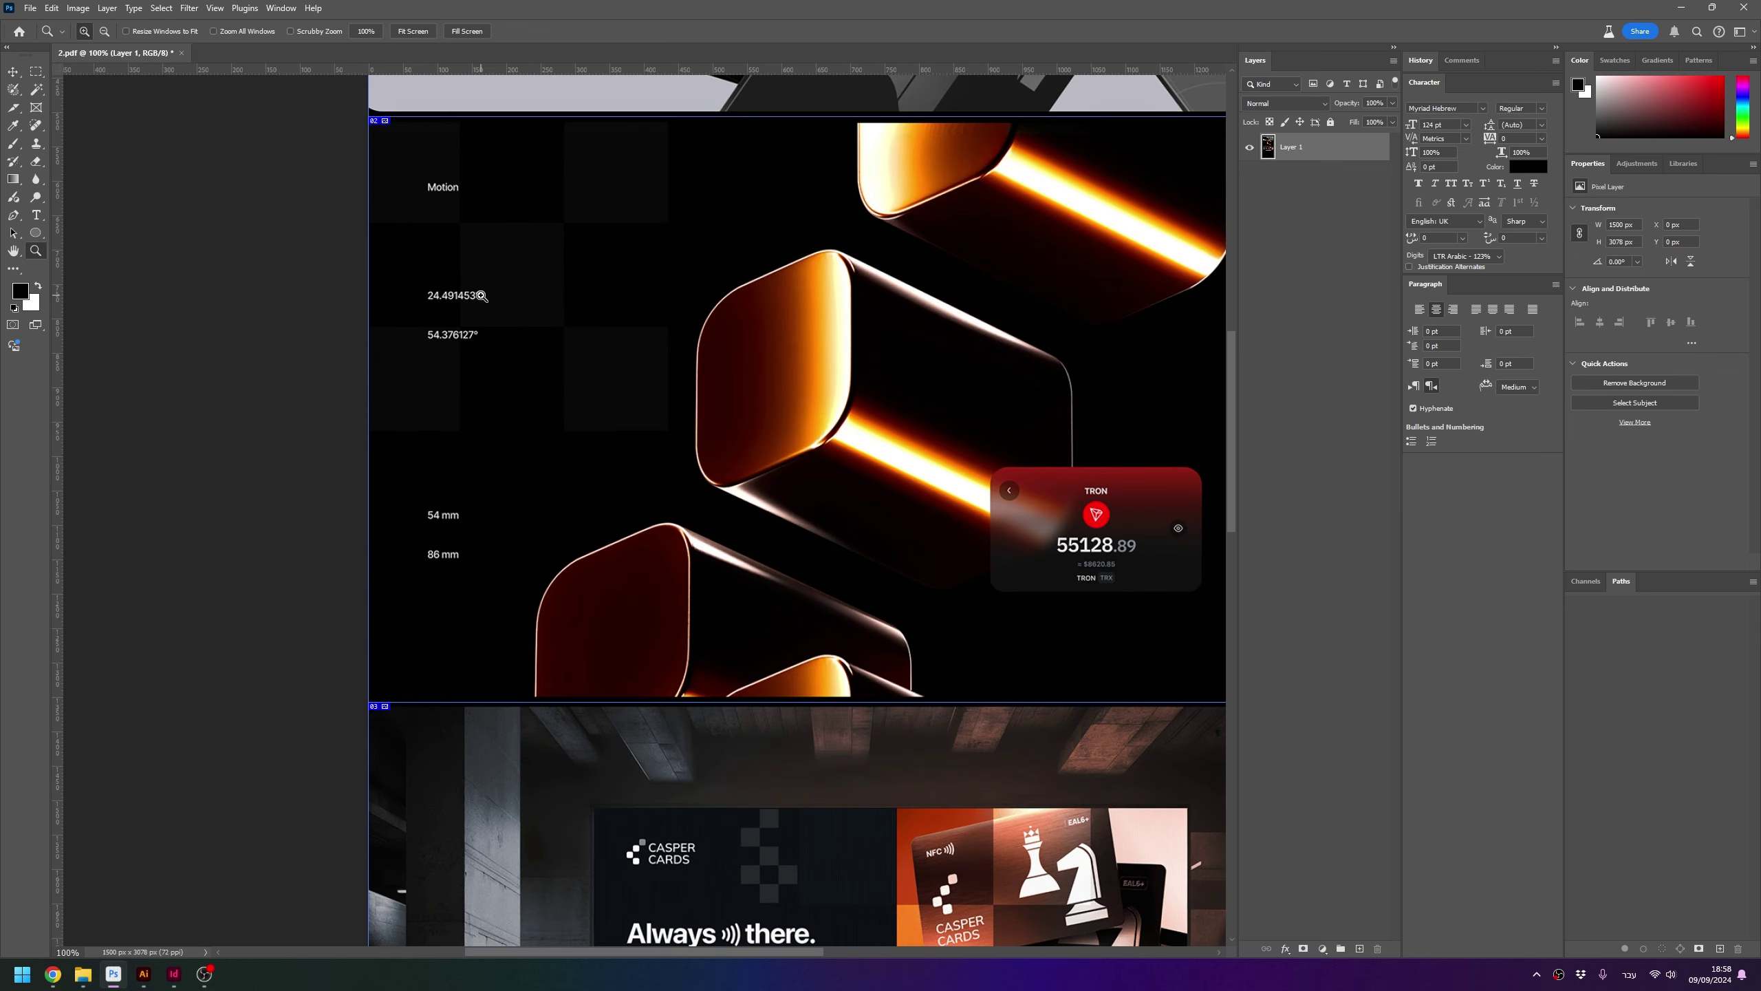
key("ctrl+1")
scroll(693, 444, "right", 3)
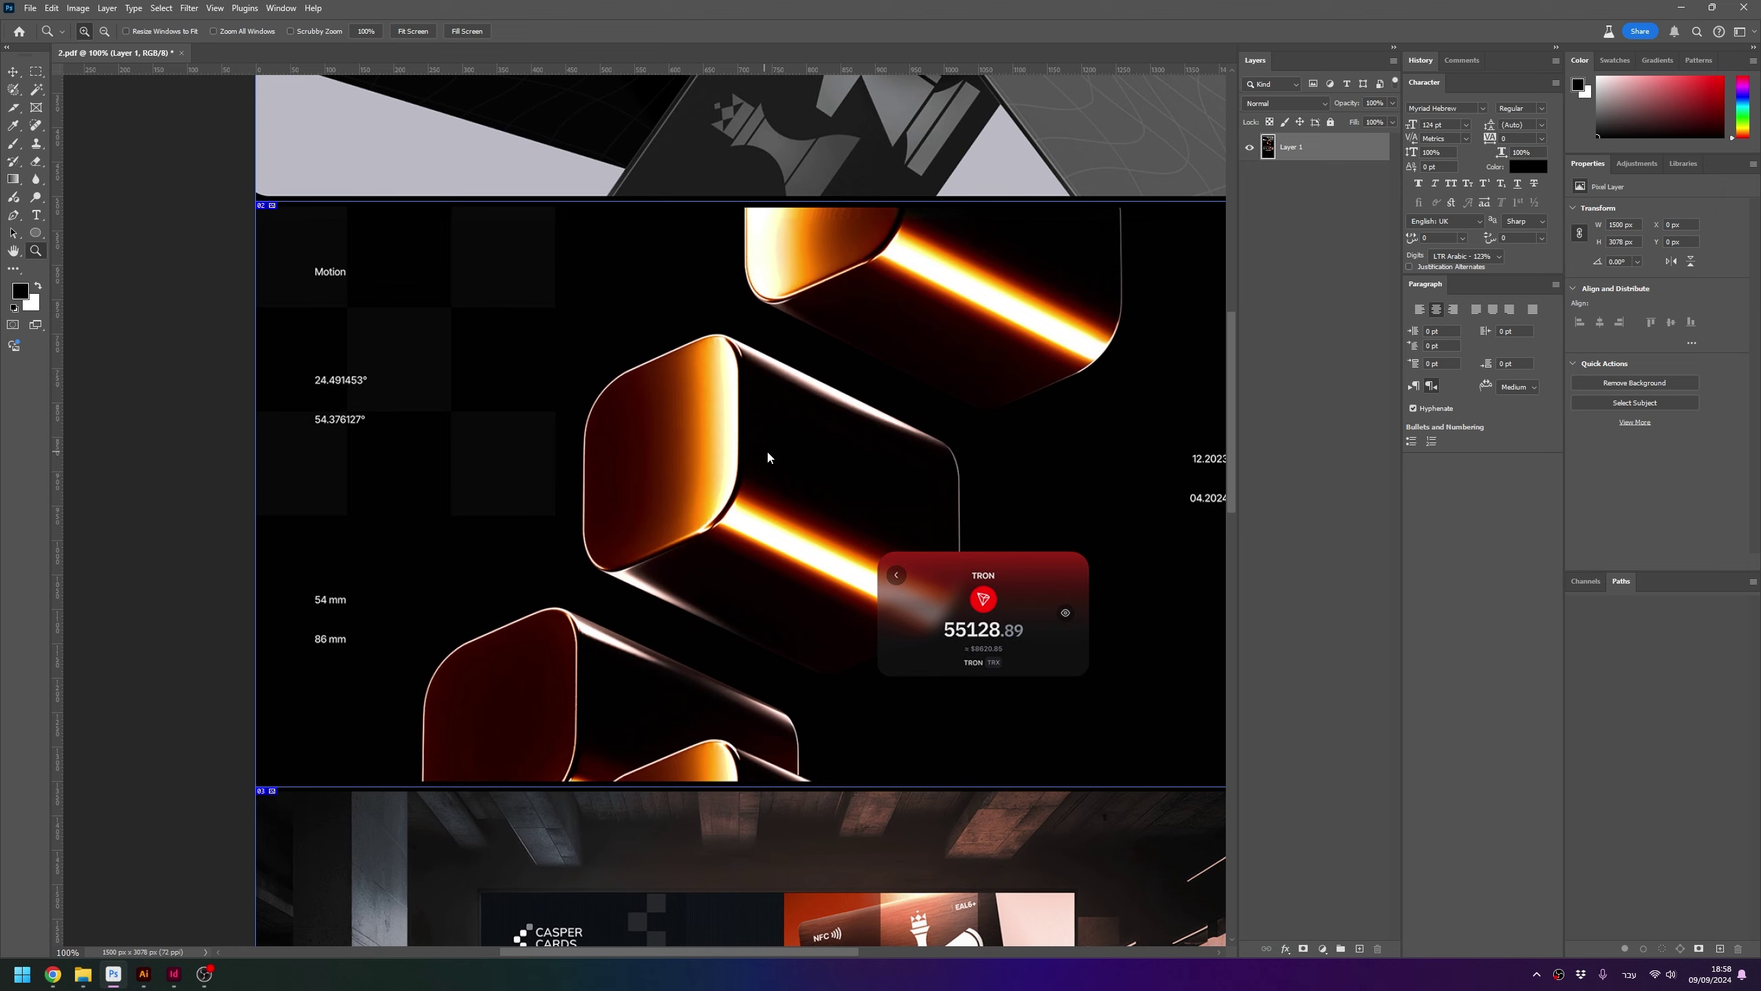
key("ctrl+0")
key("v")
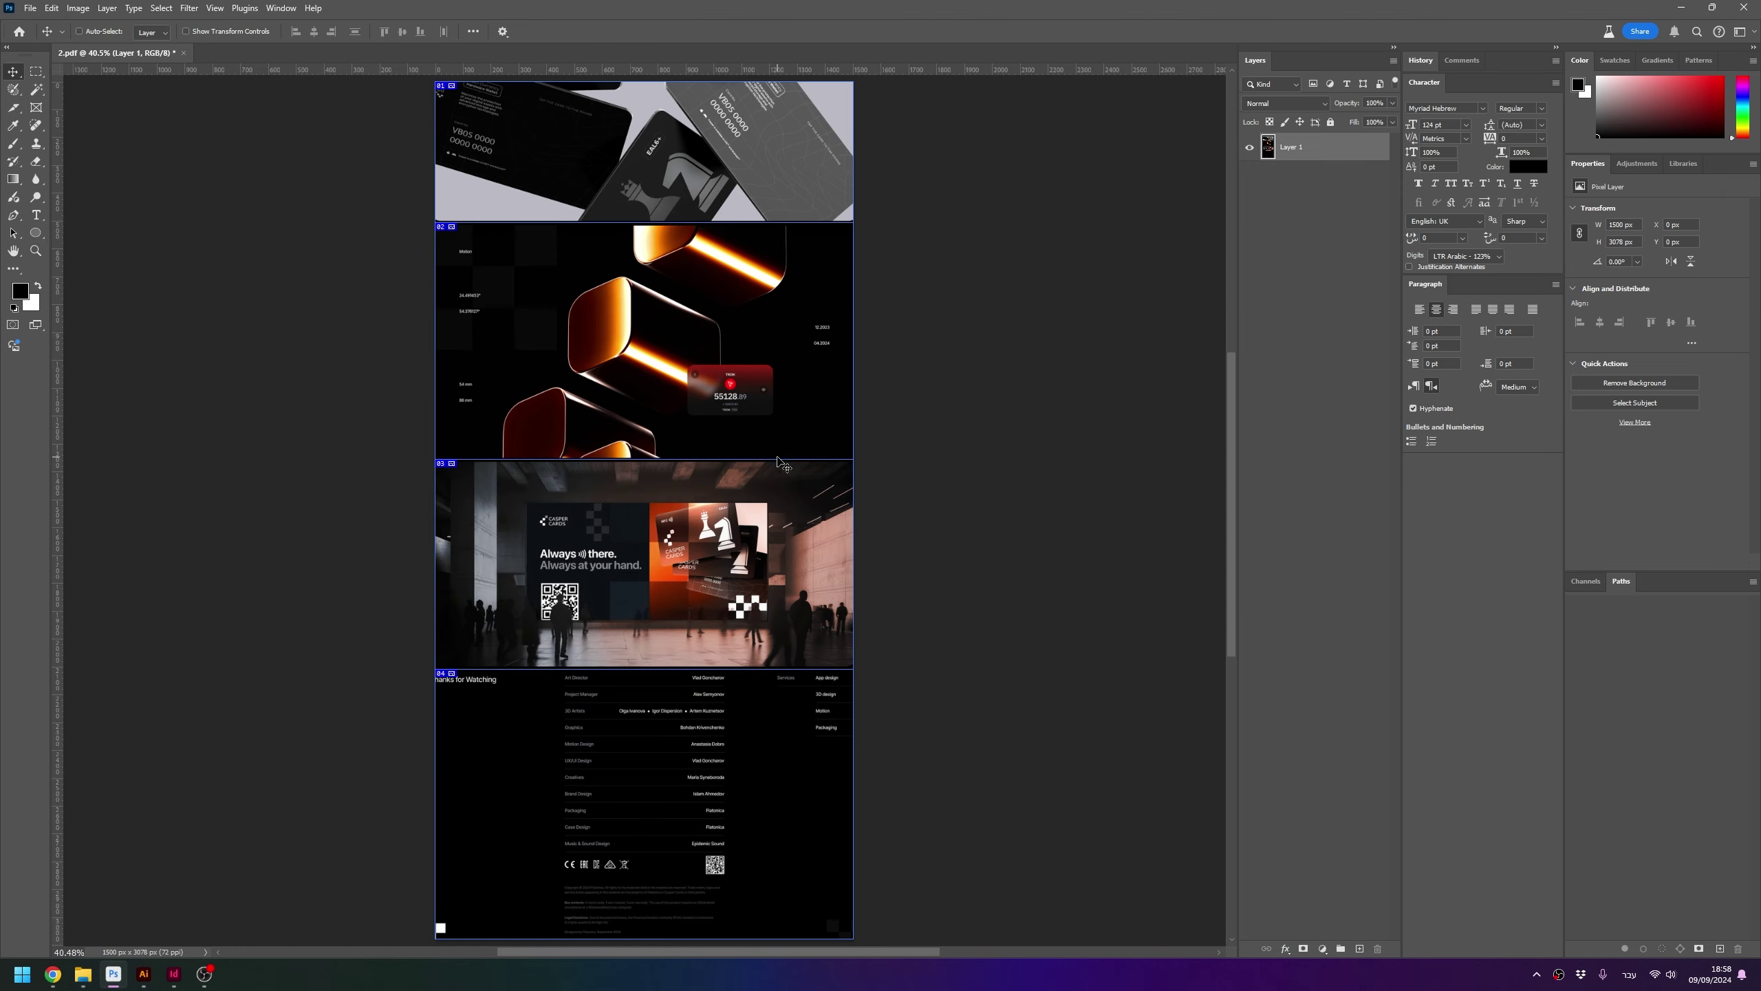